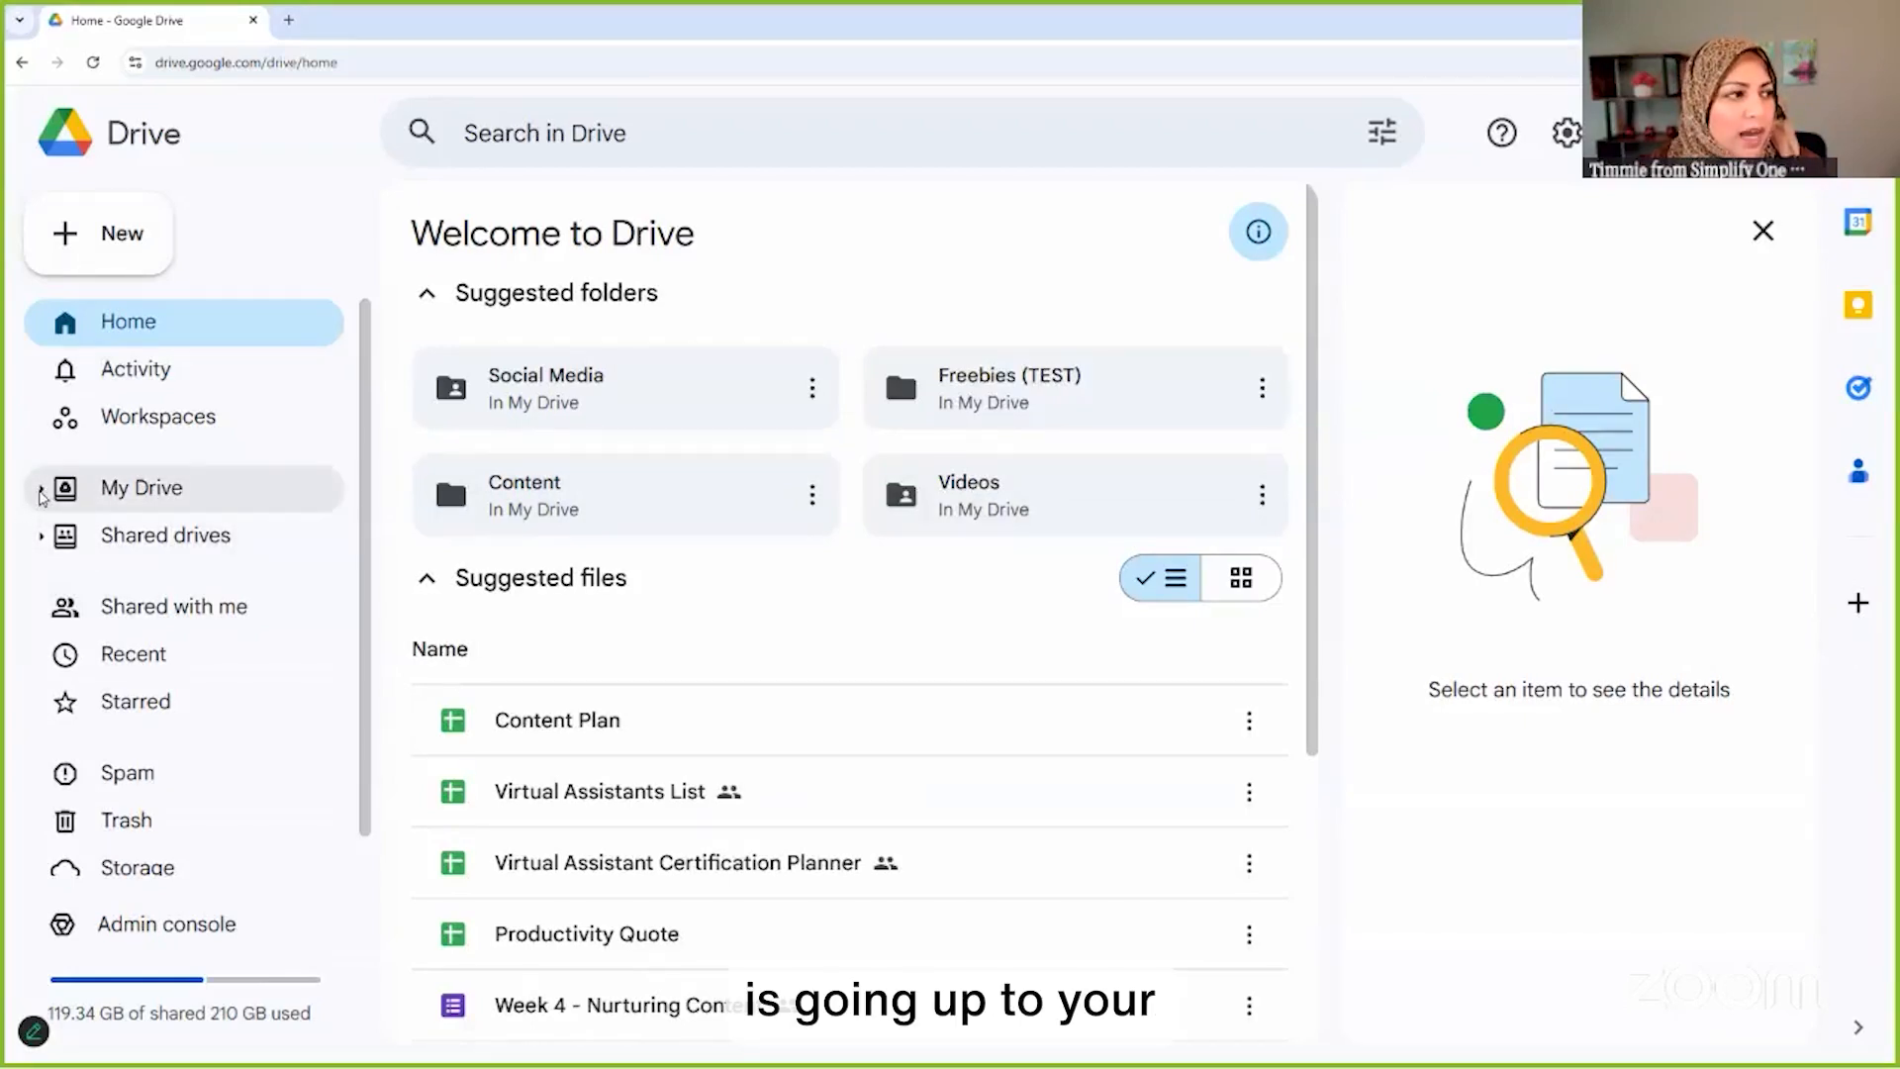
Create a new folder named 'Test - Google Lead Capture Form' in My Drive
{"action": "left_click", "coordinate": [42, 492]}
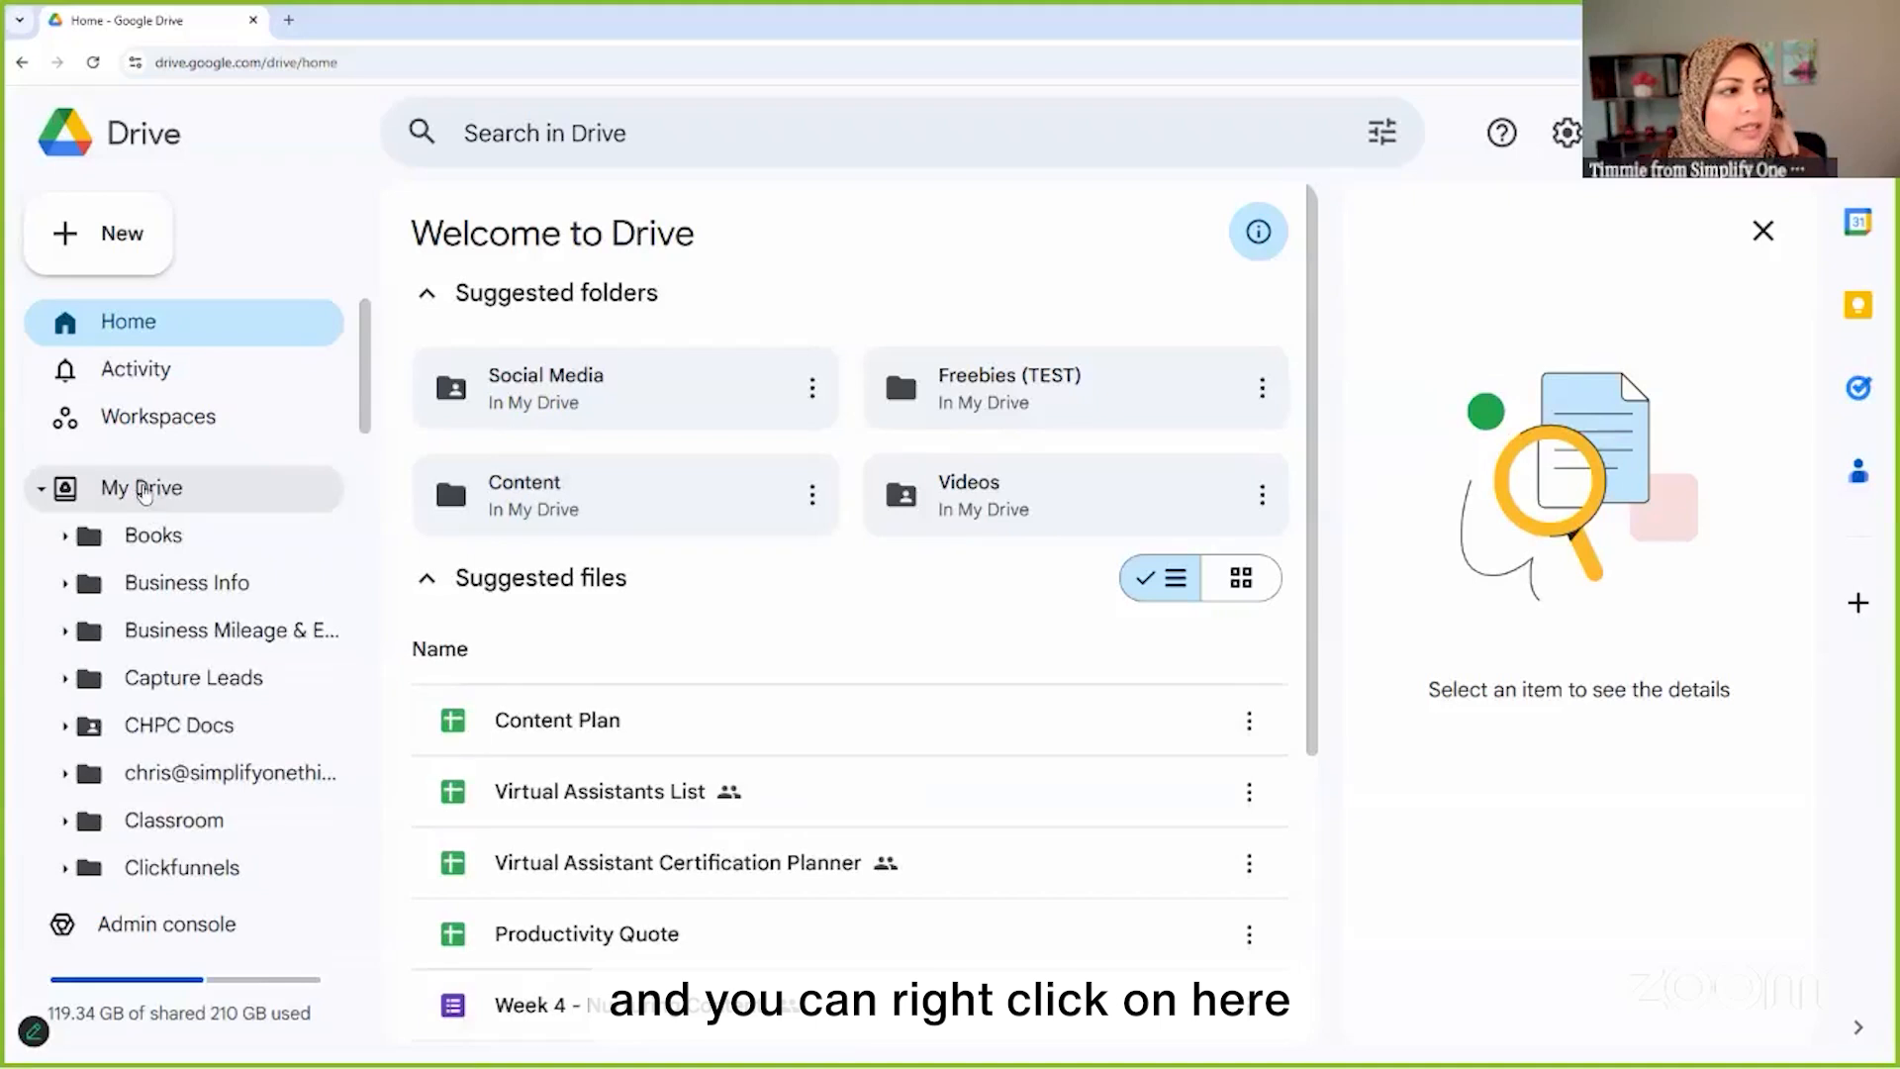
{"action": "right_click", "coordinate": [144, 492]}
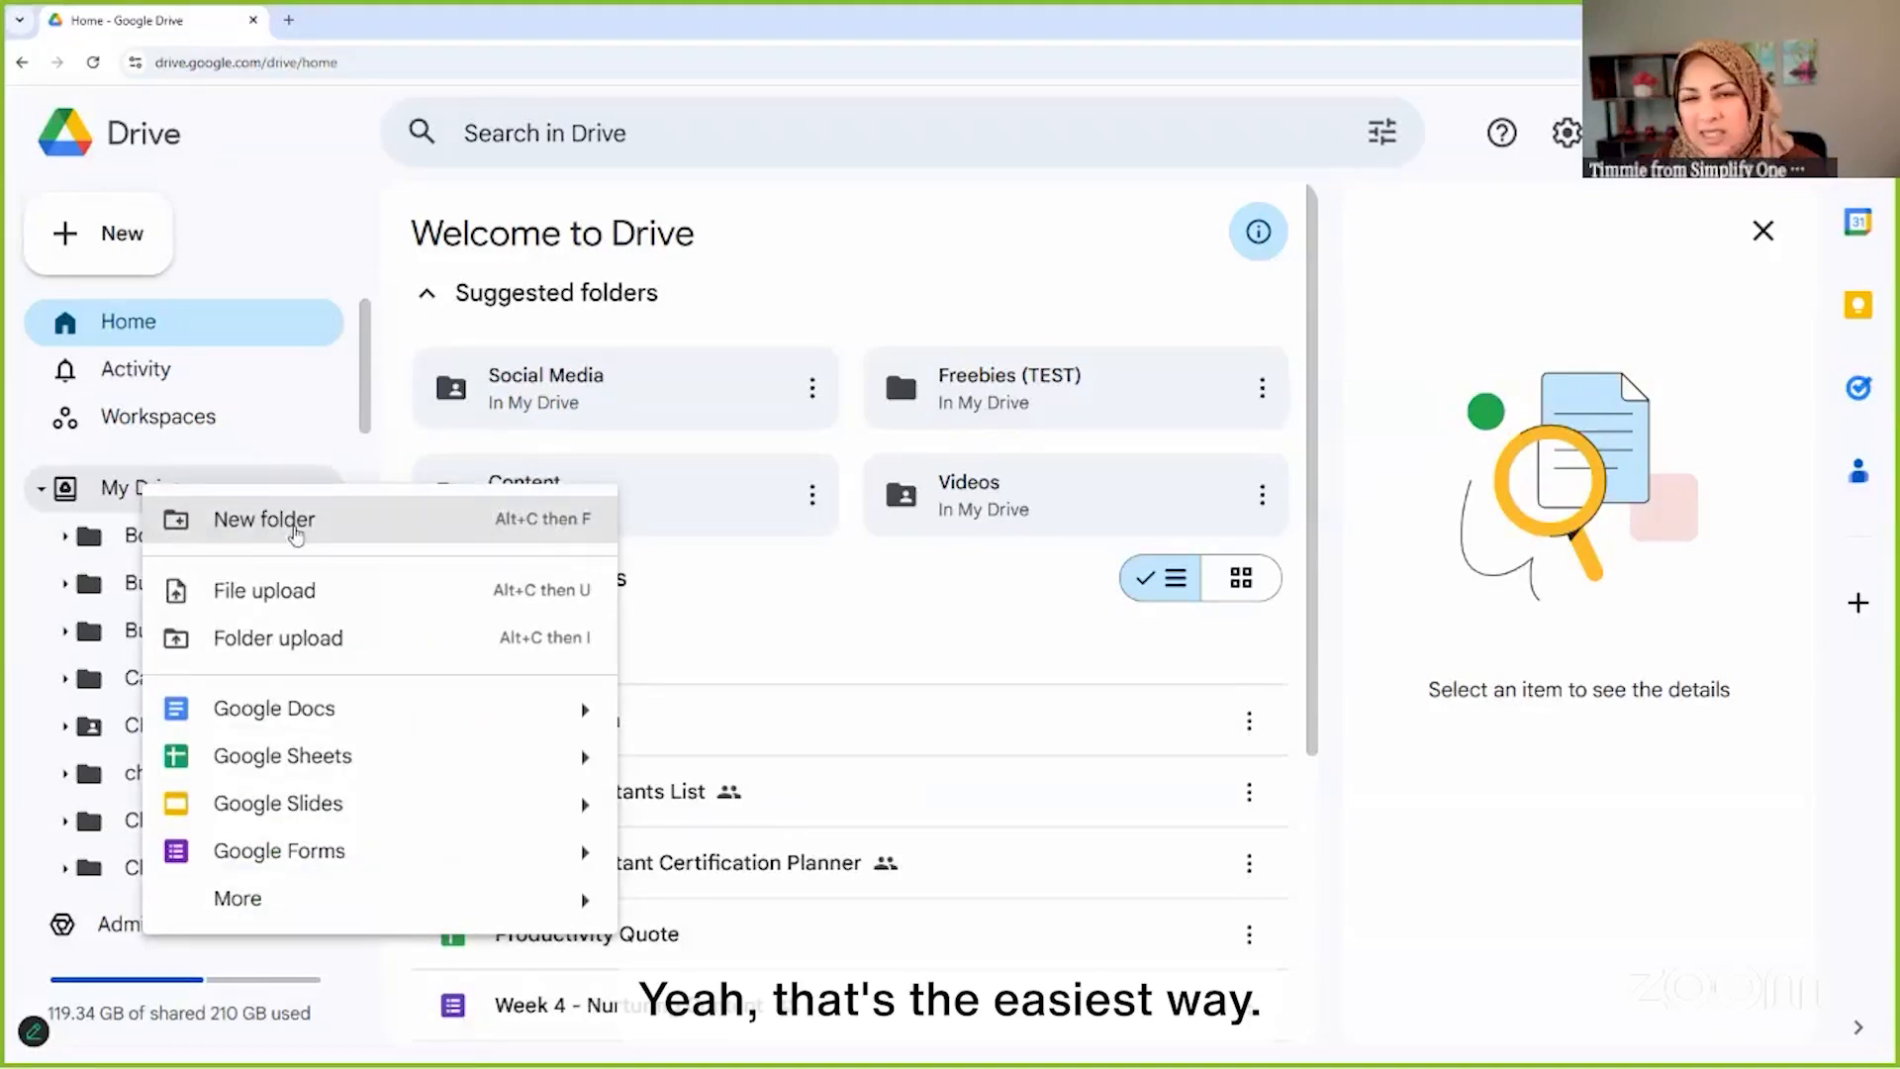
{"action": "left_click", "coordinate": [282, 533]}
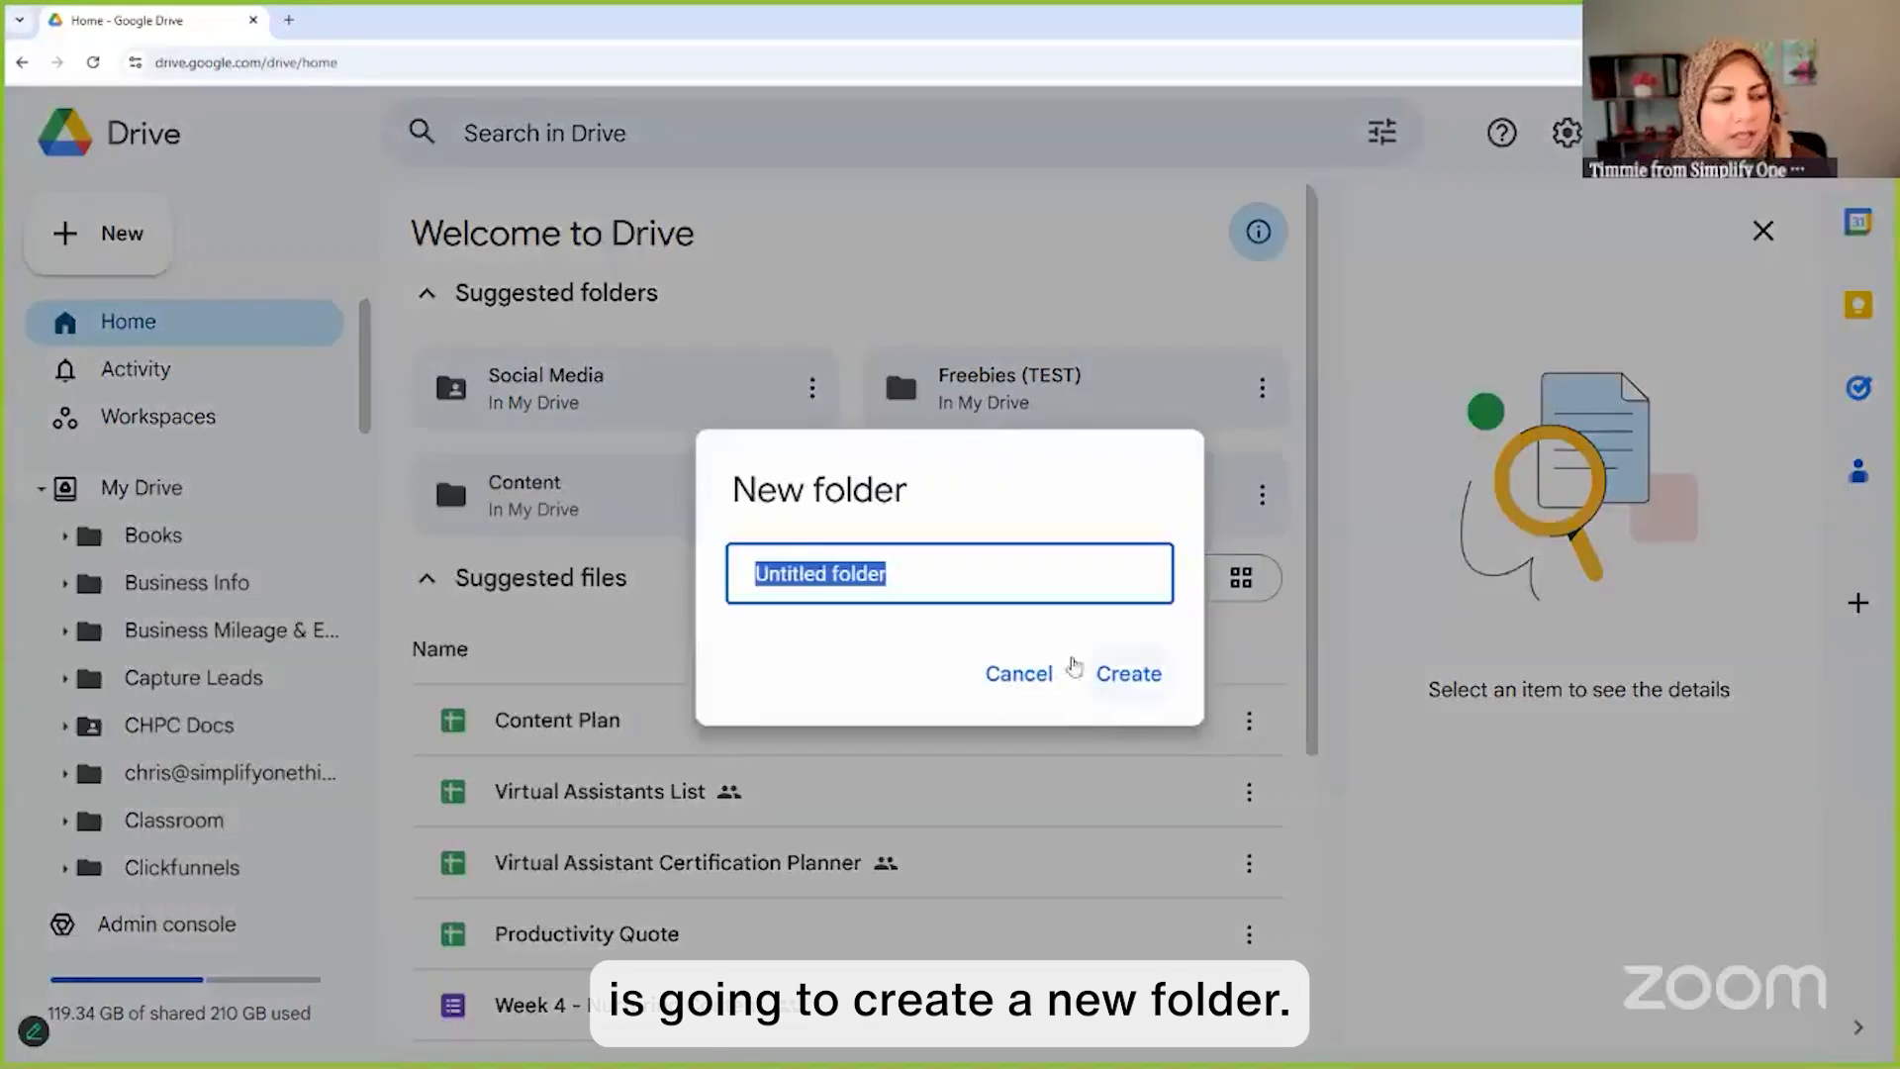
{"action": "type", "text": "Tes"}
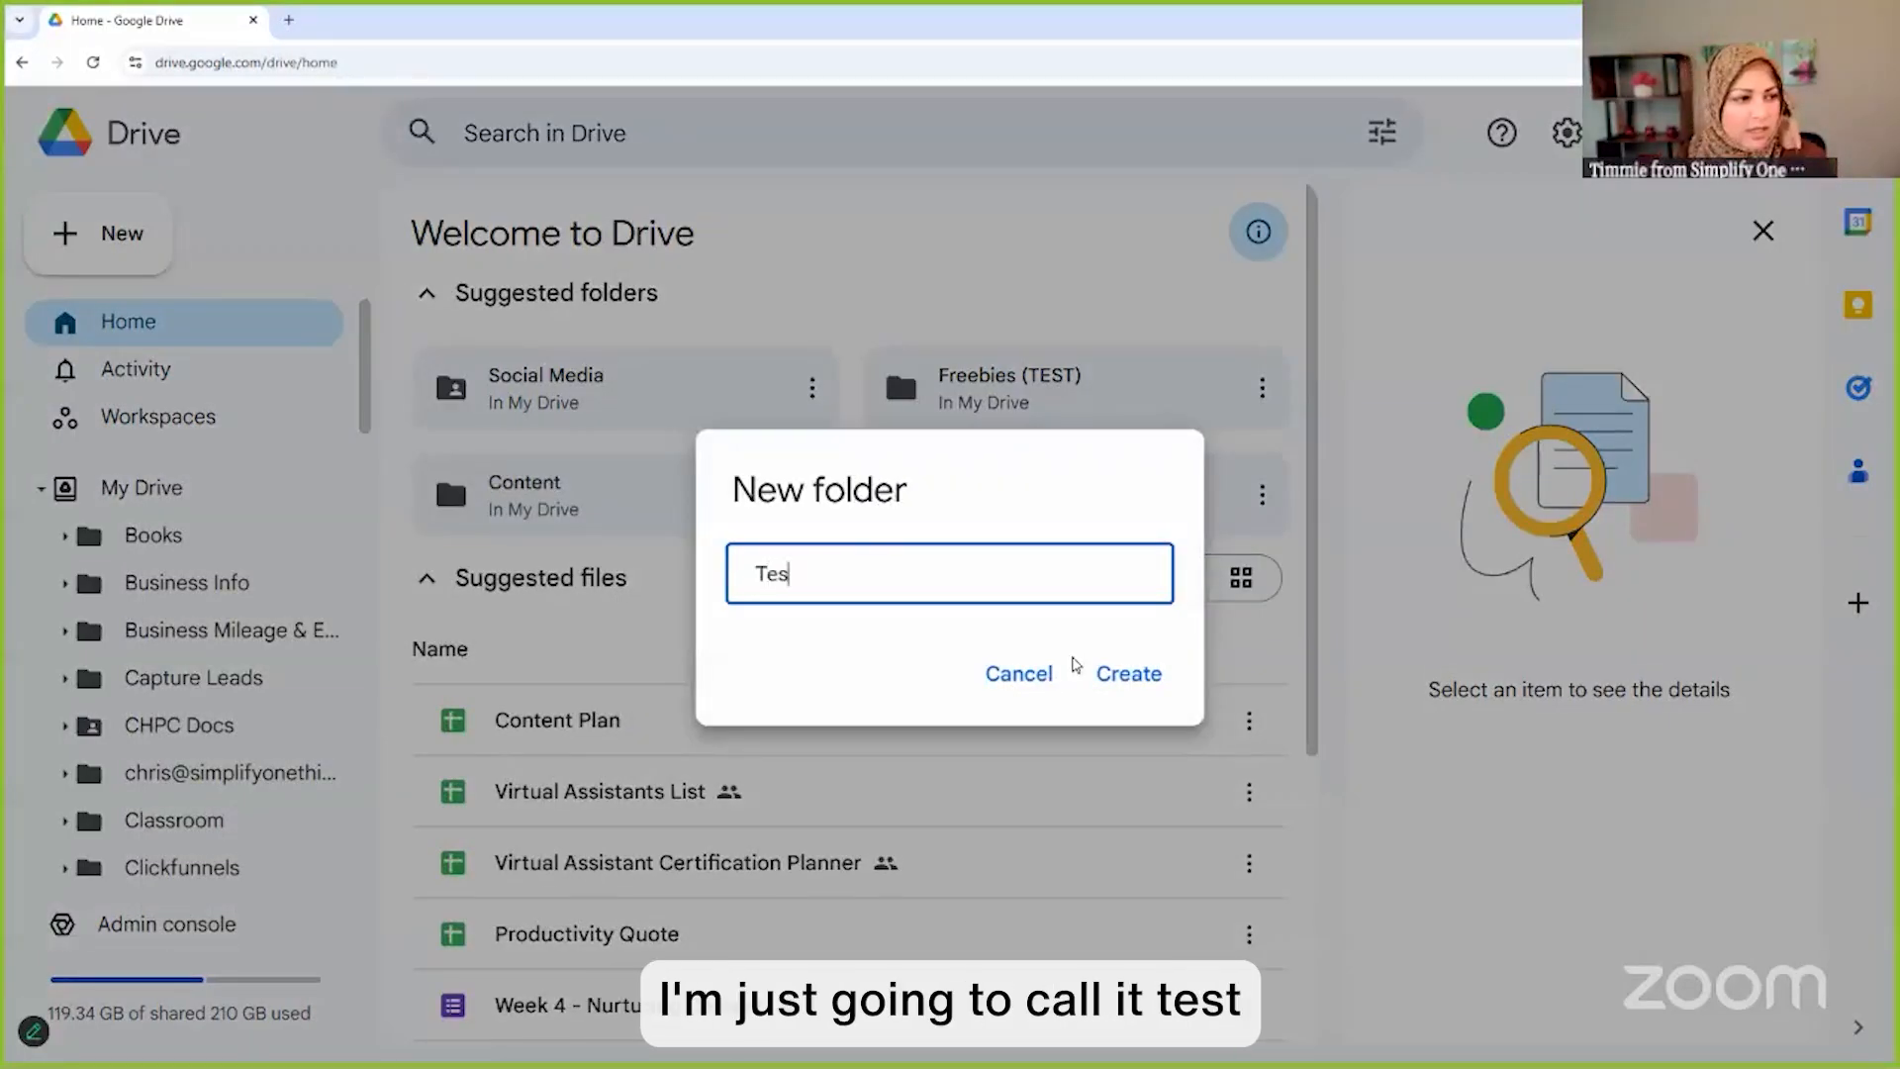
{"action": "type", "text": "t - "}
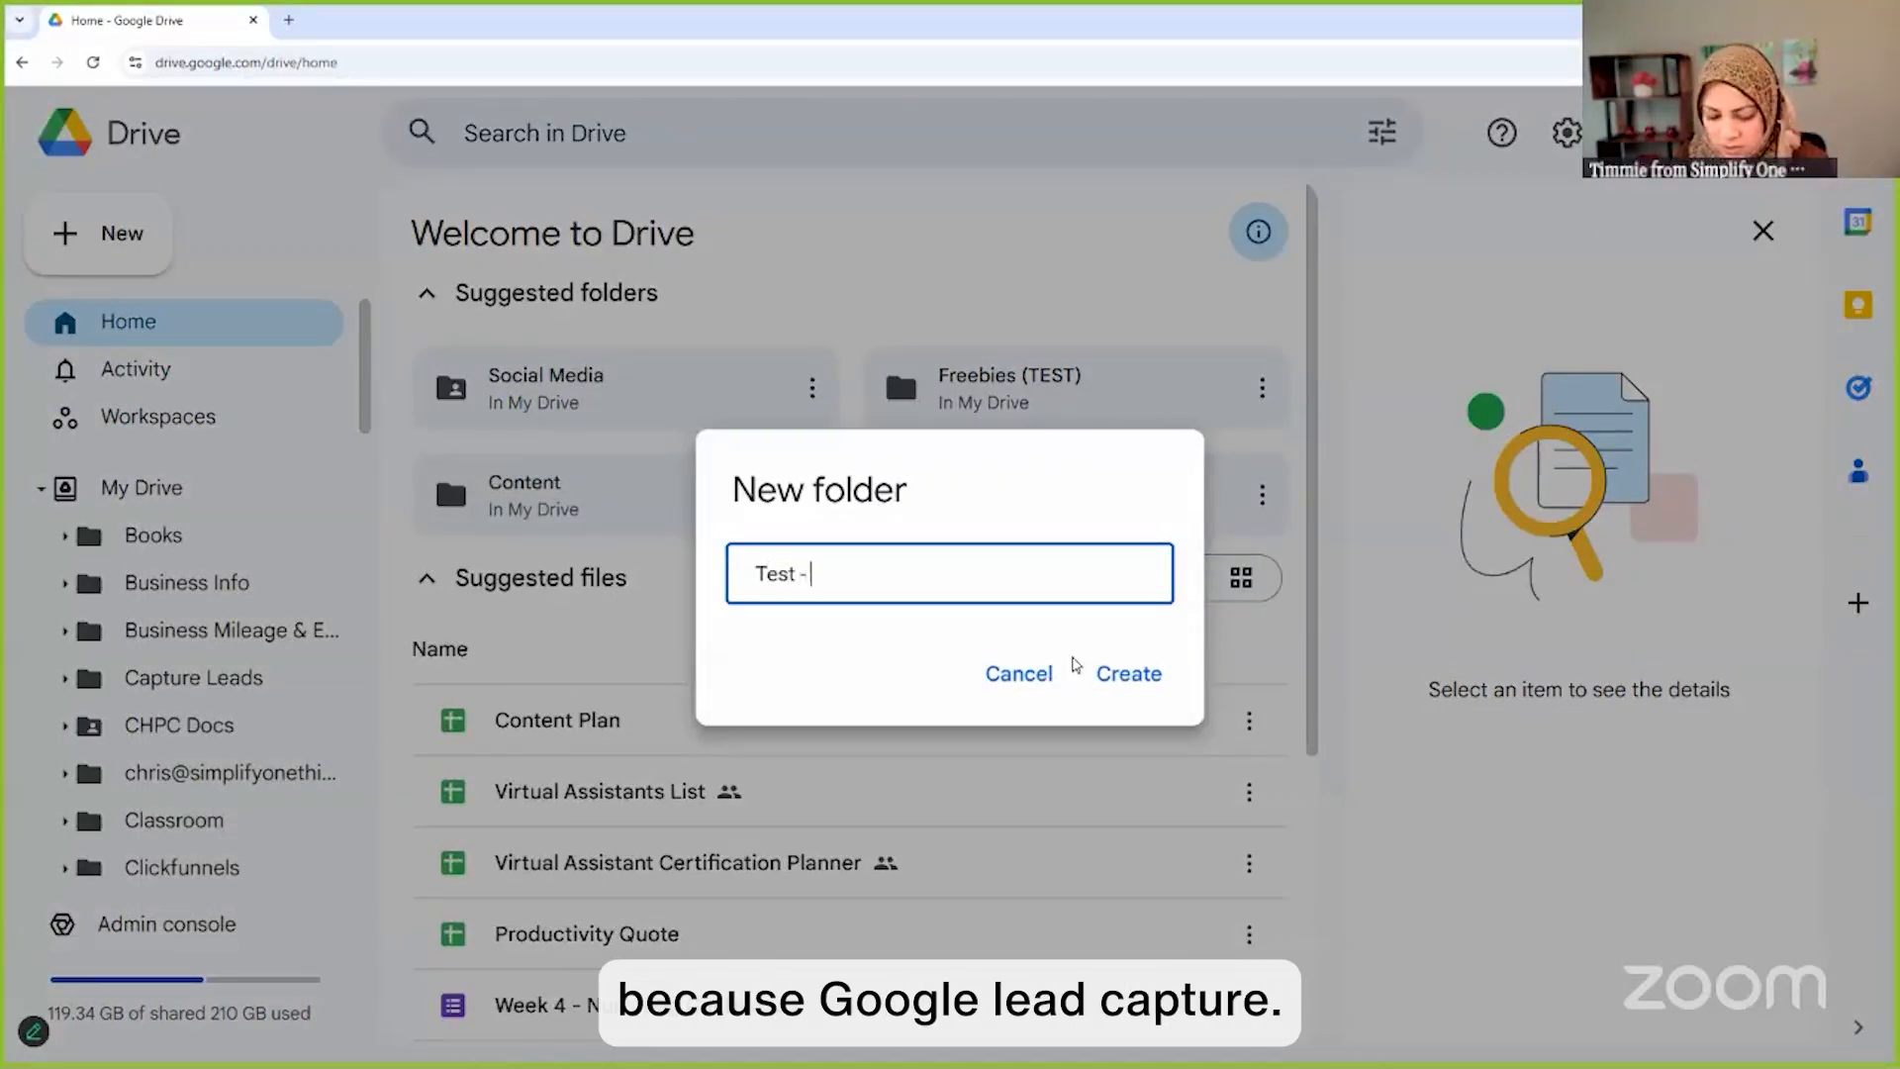
{"action": "type", "text": "Google Ca"}
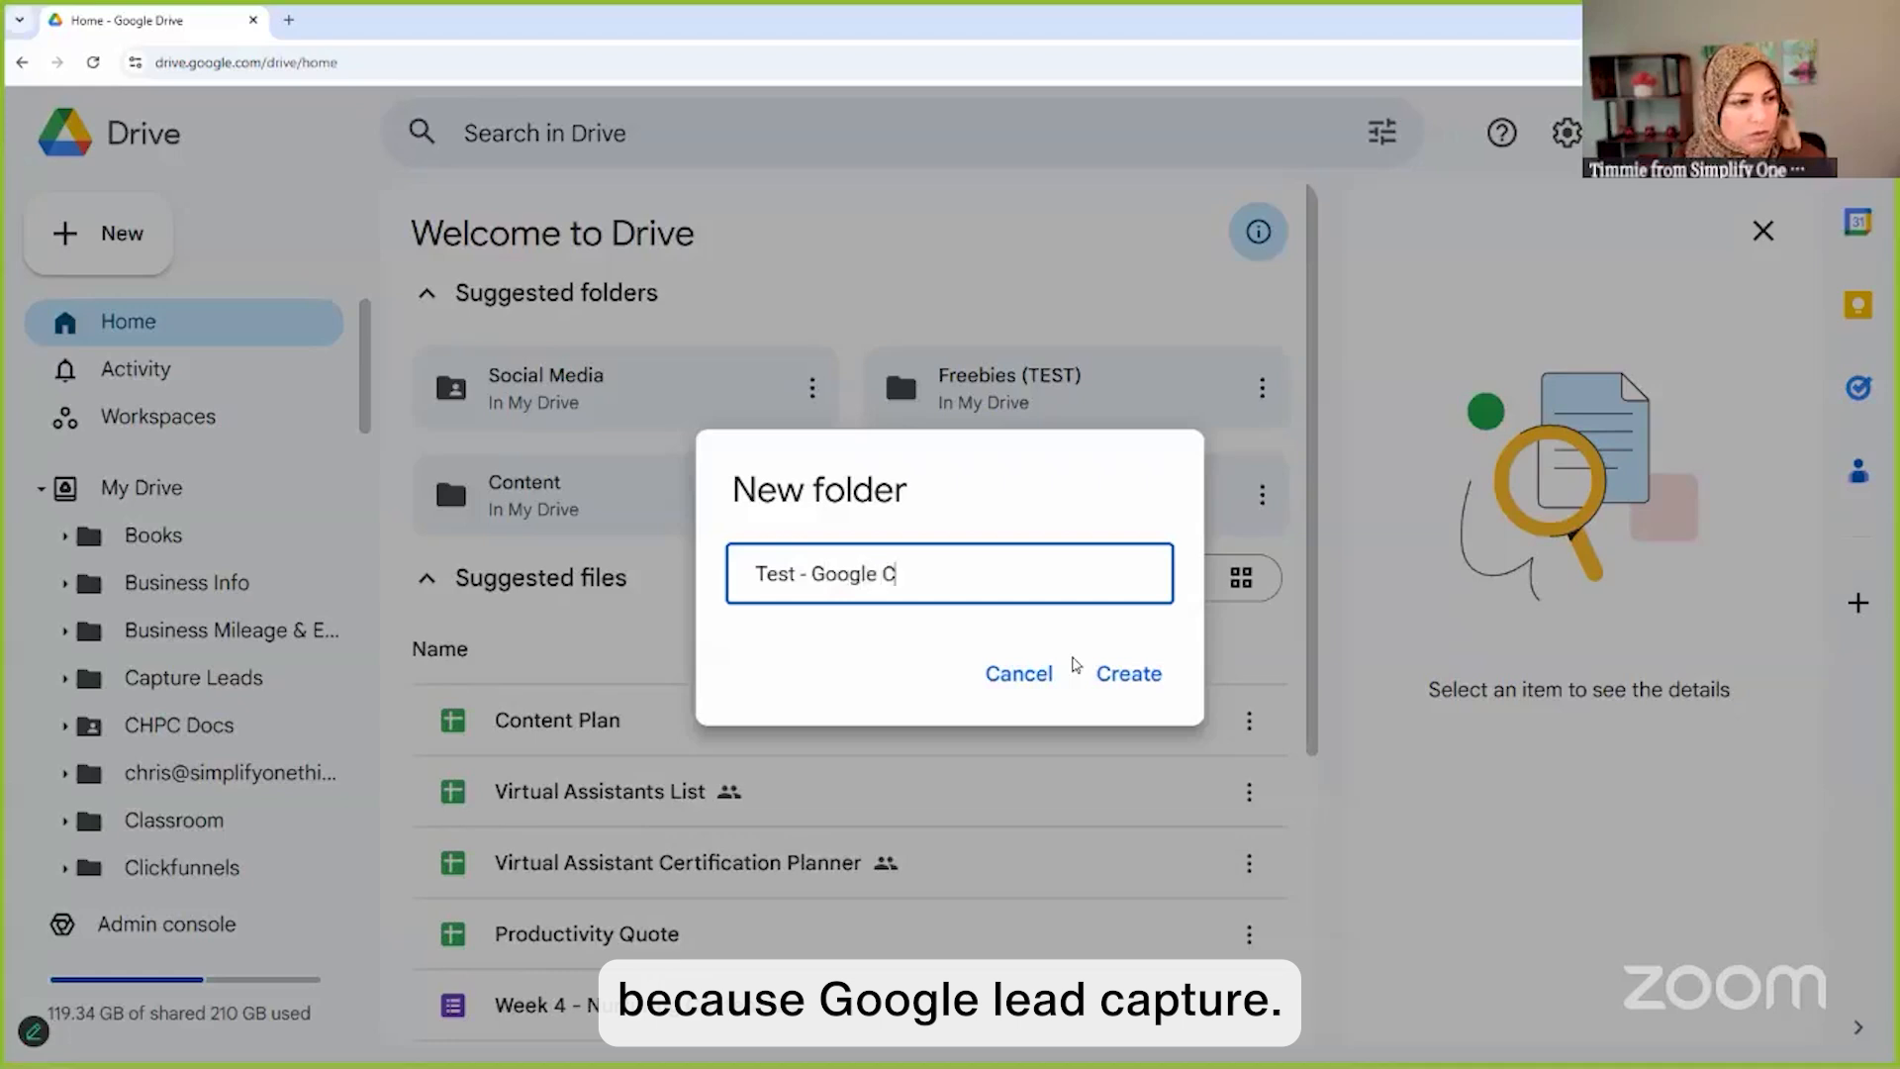
{"action": "key", "text": "BackSpace"}
{"action": "key", "text": "BackSpace"}
{"action": "type", "text": "Lead Capture Form"}
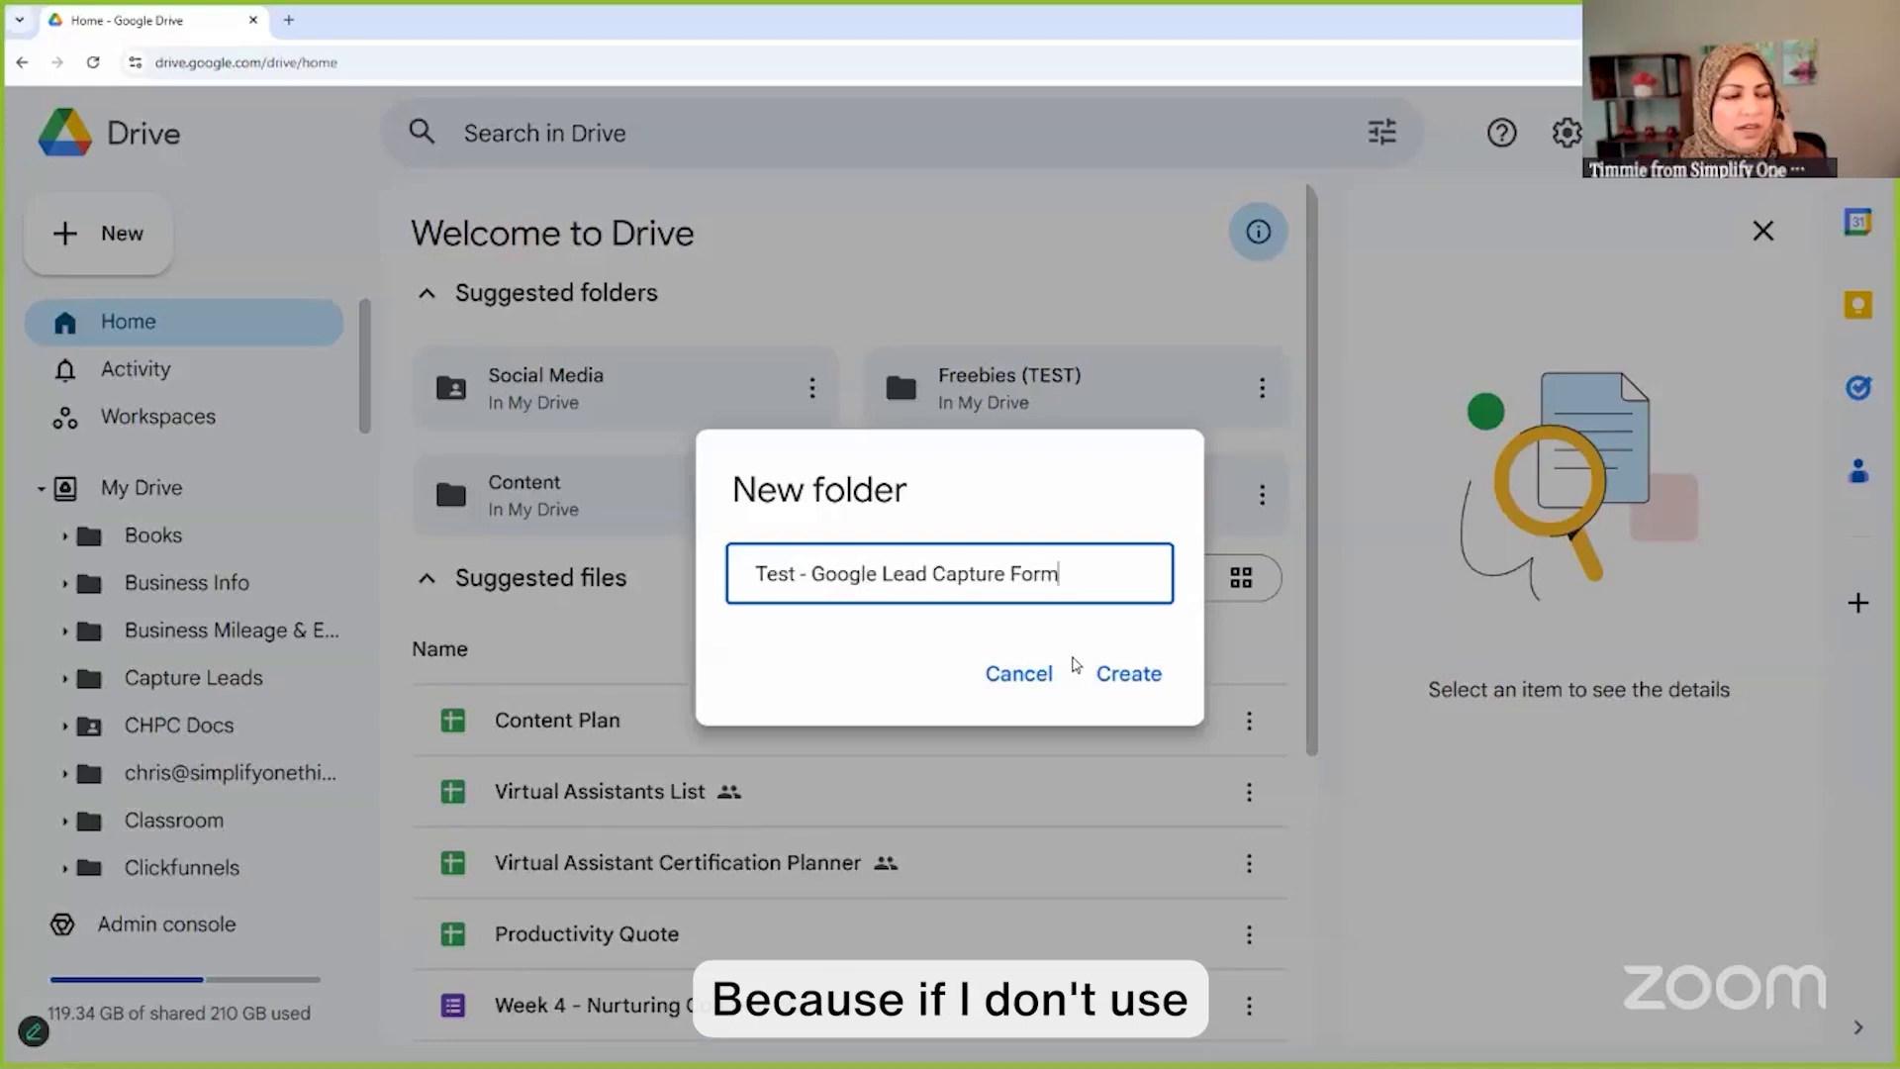
{"action": "left_click", "coordinate": [1151, 669]}
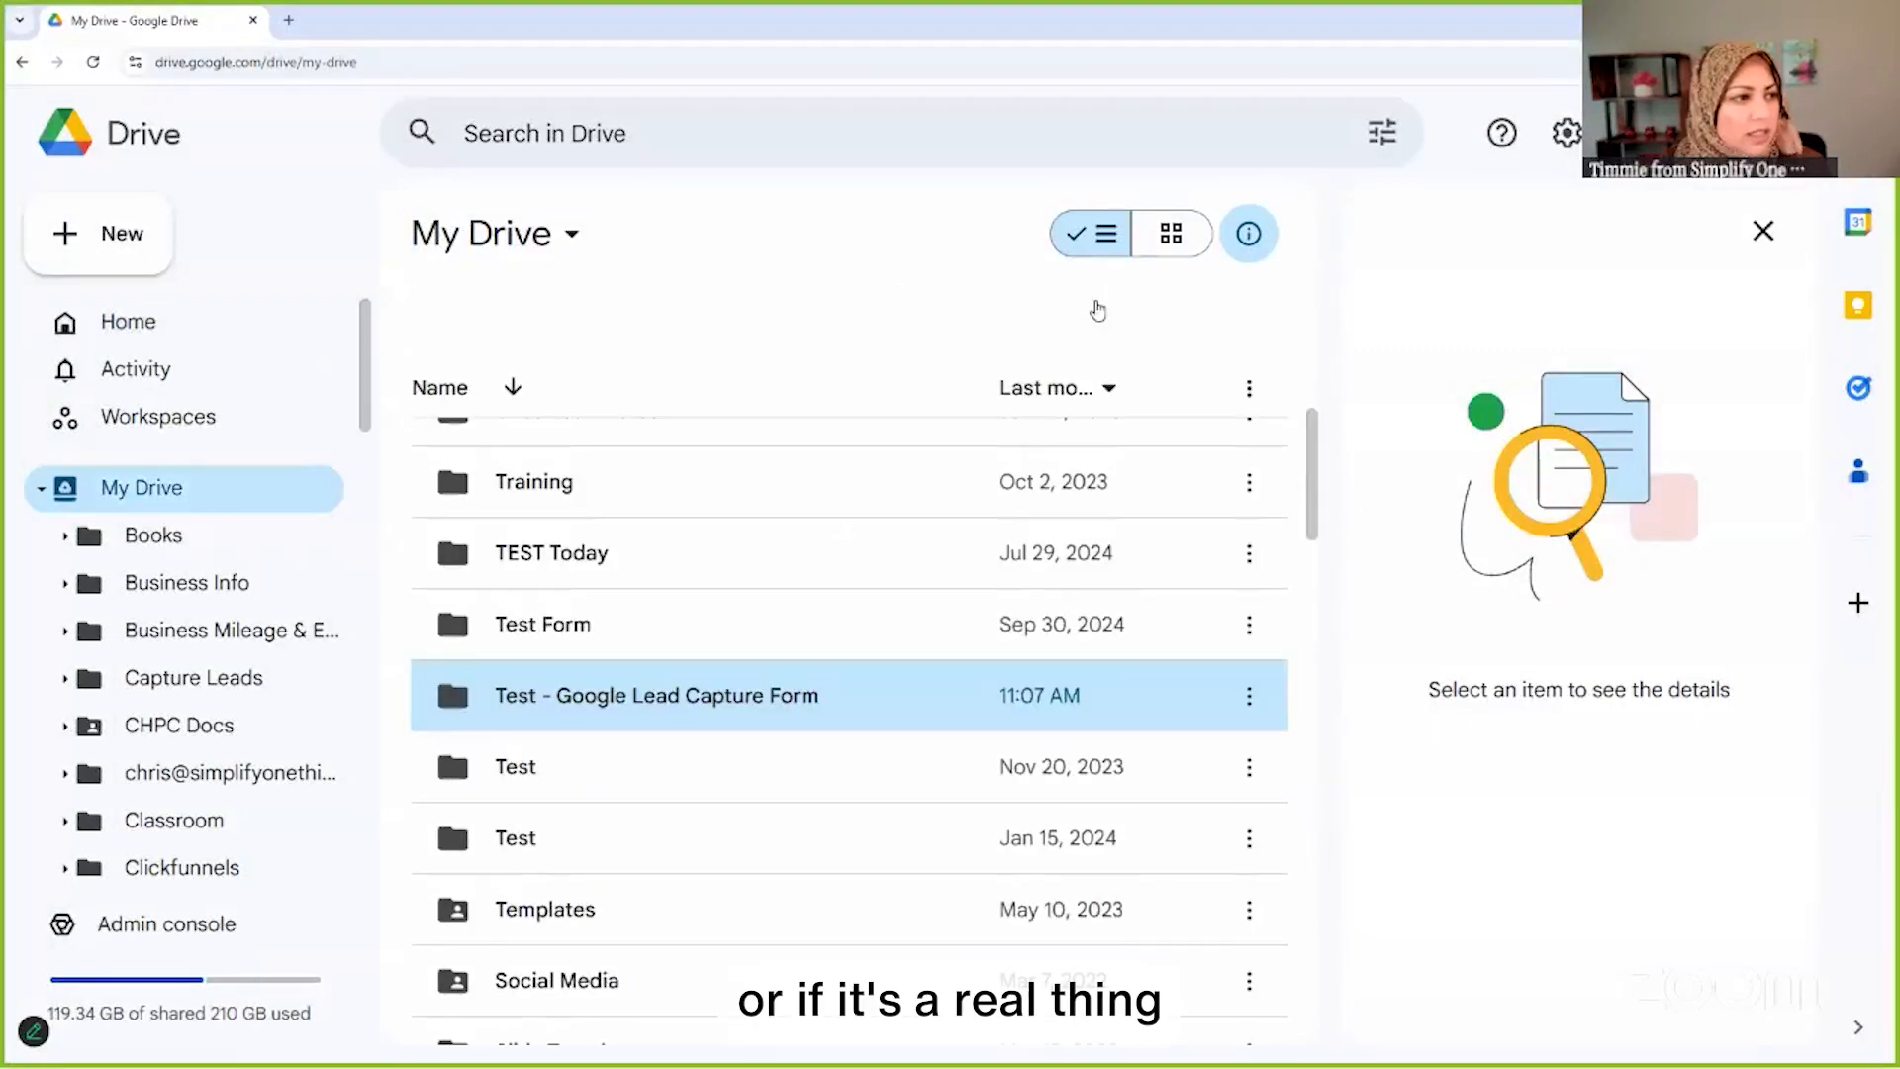
Open the Test - Google Lead Capture Form folder and bring up its Google Forms creation options
{"action": "left_click", "coordinate": [722, 683]}
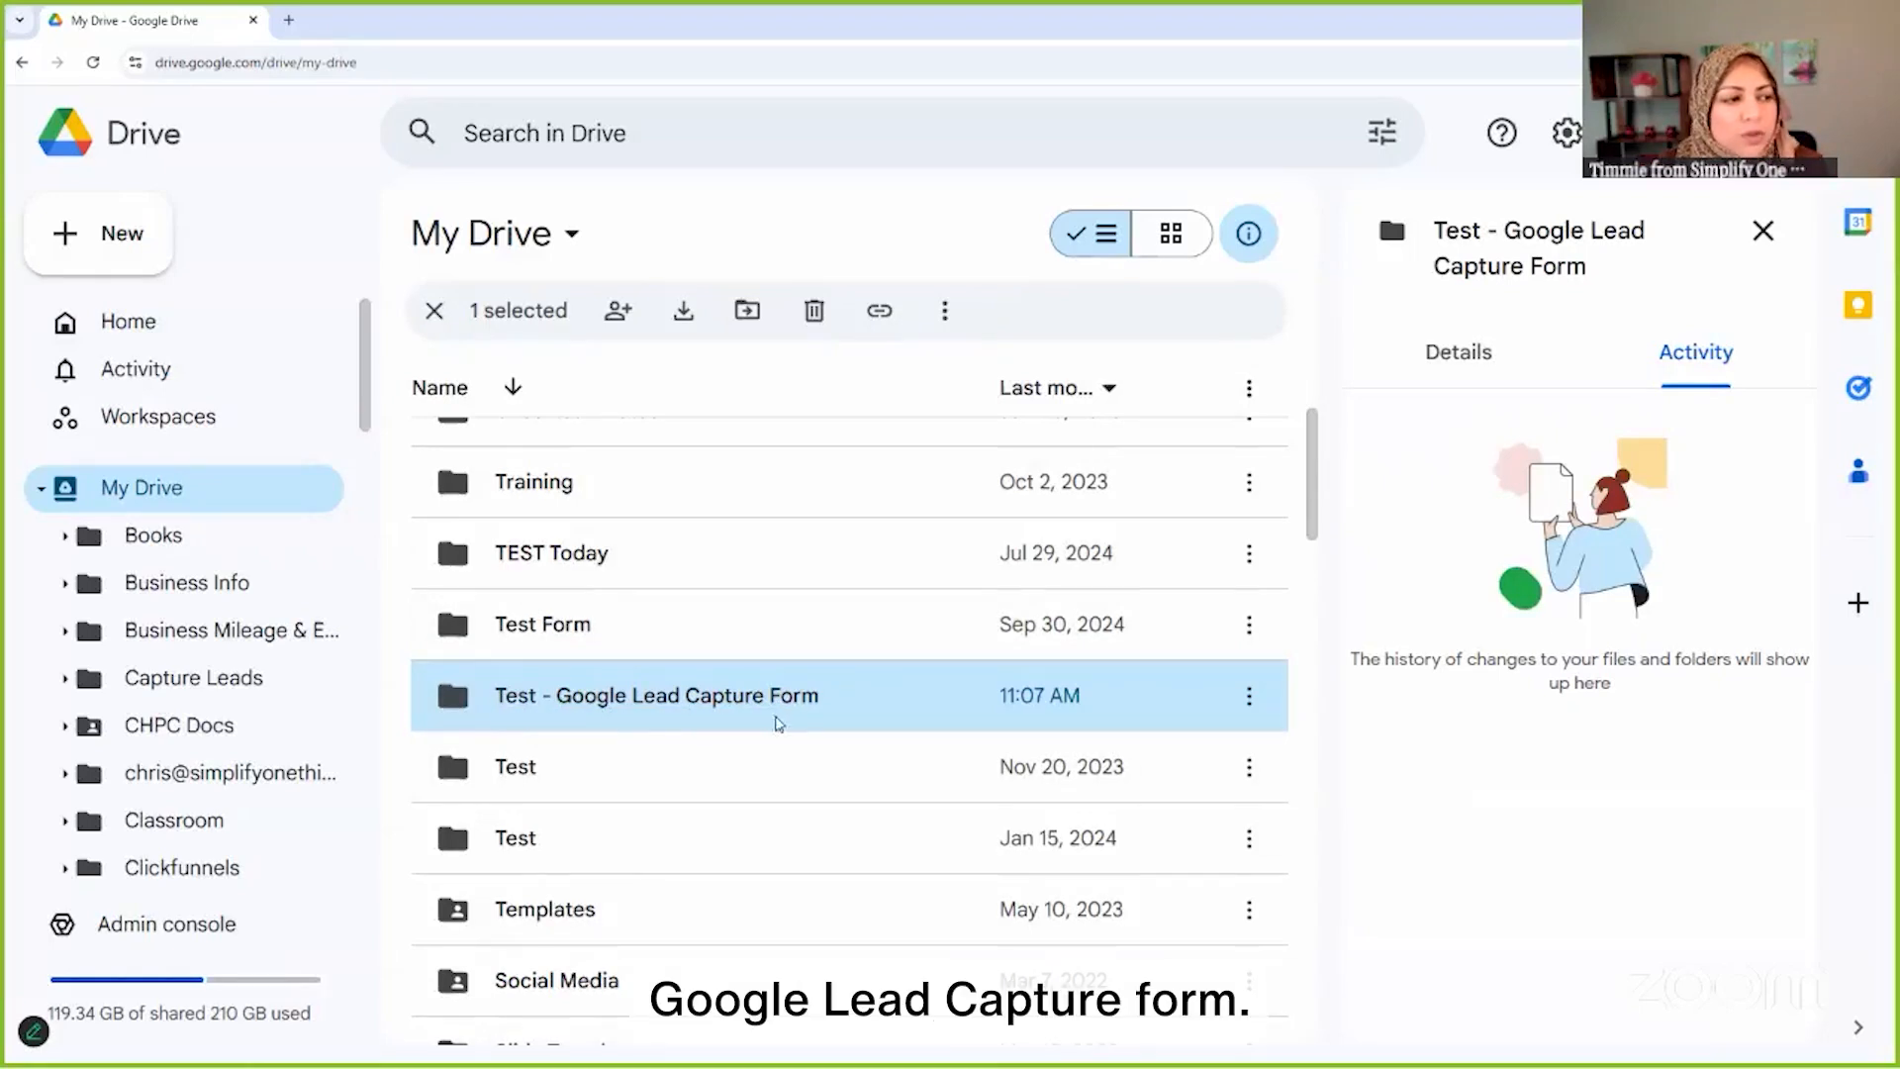
{"action": "double_click", "coordinate": [709, 698]}
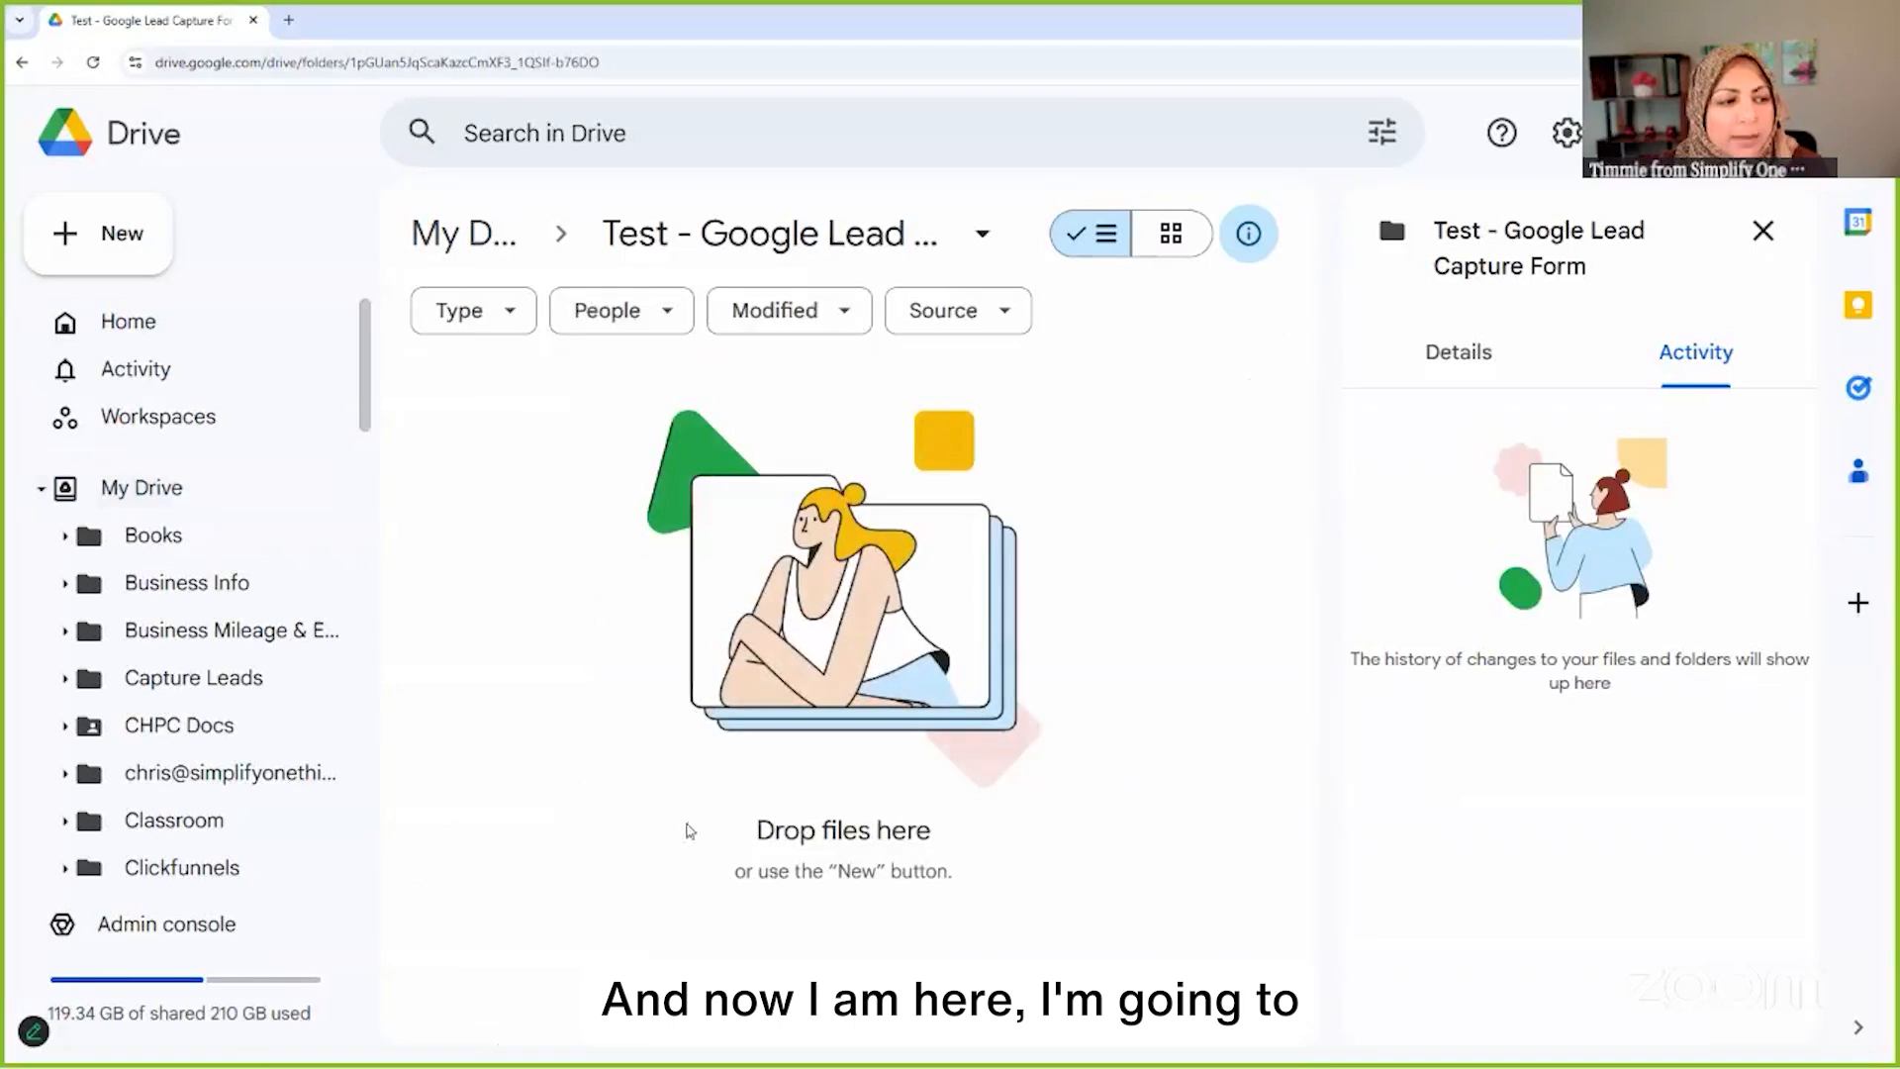
{"action": "right_click", "coordinate": [1110, 431]}
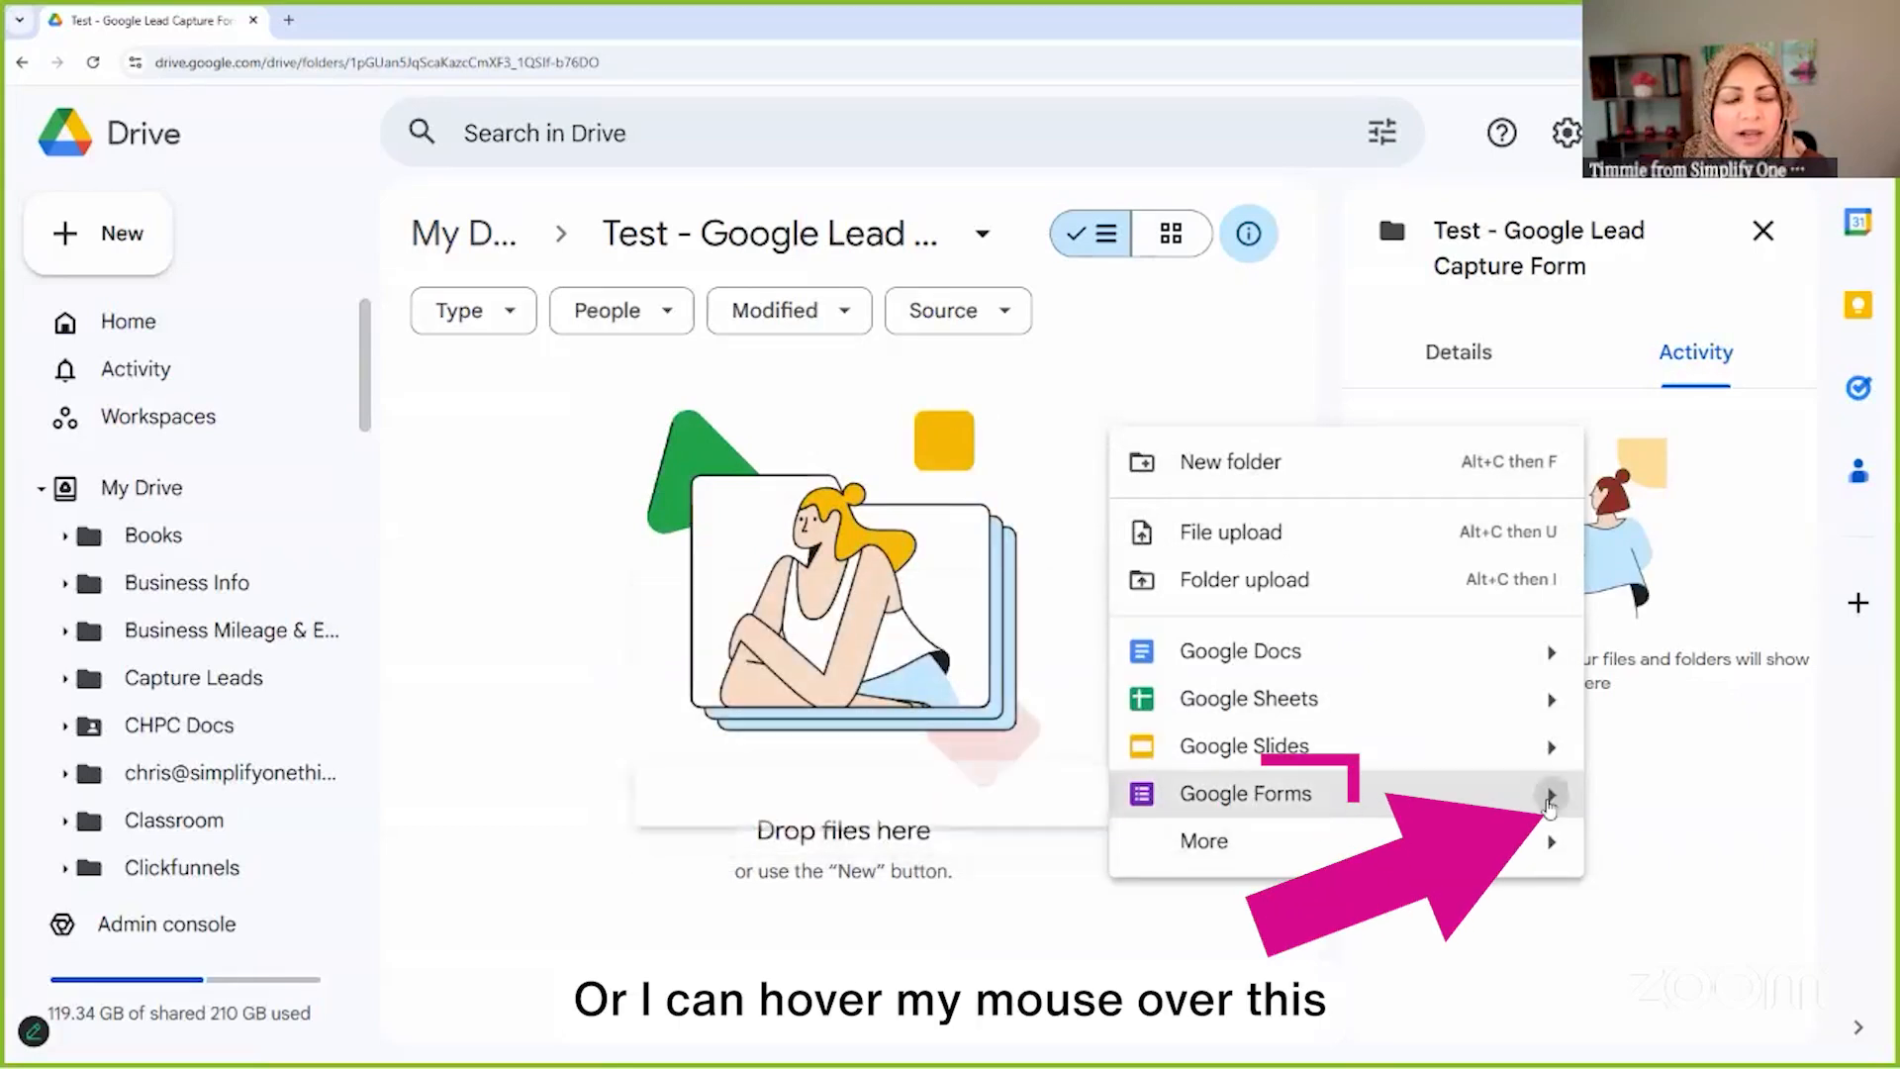
{"action": "mouse_move", "coordinate": [1550, 797]}
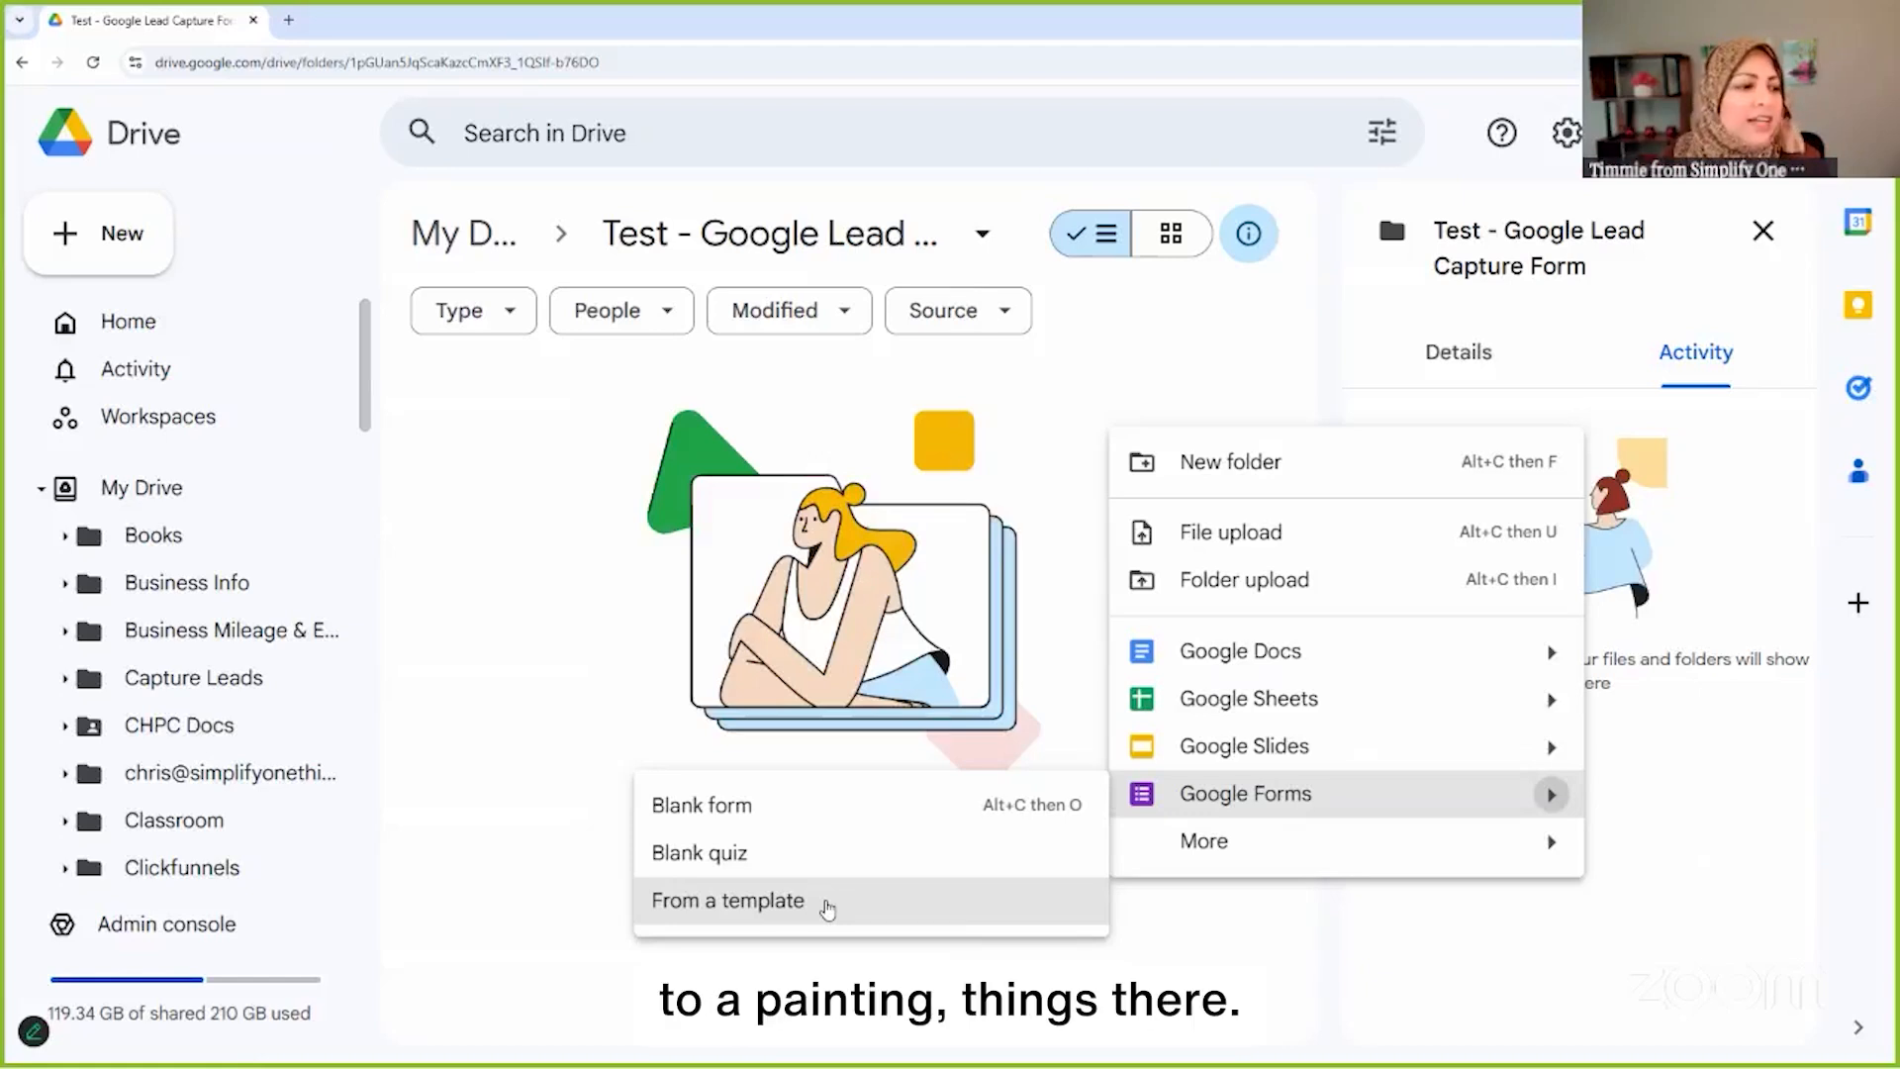
Create a form from the Contact Information template in the template gallery's Personal section
{"action": "left_click", "coordinate": [749, 906]}
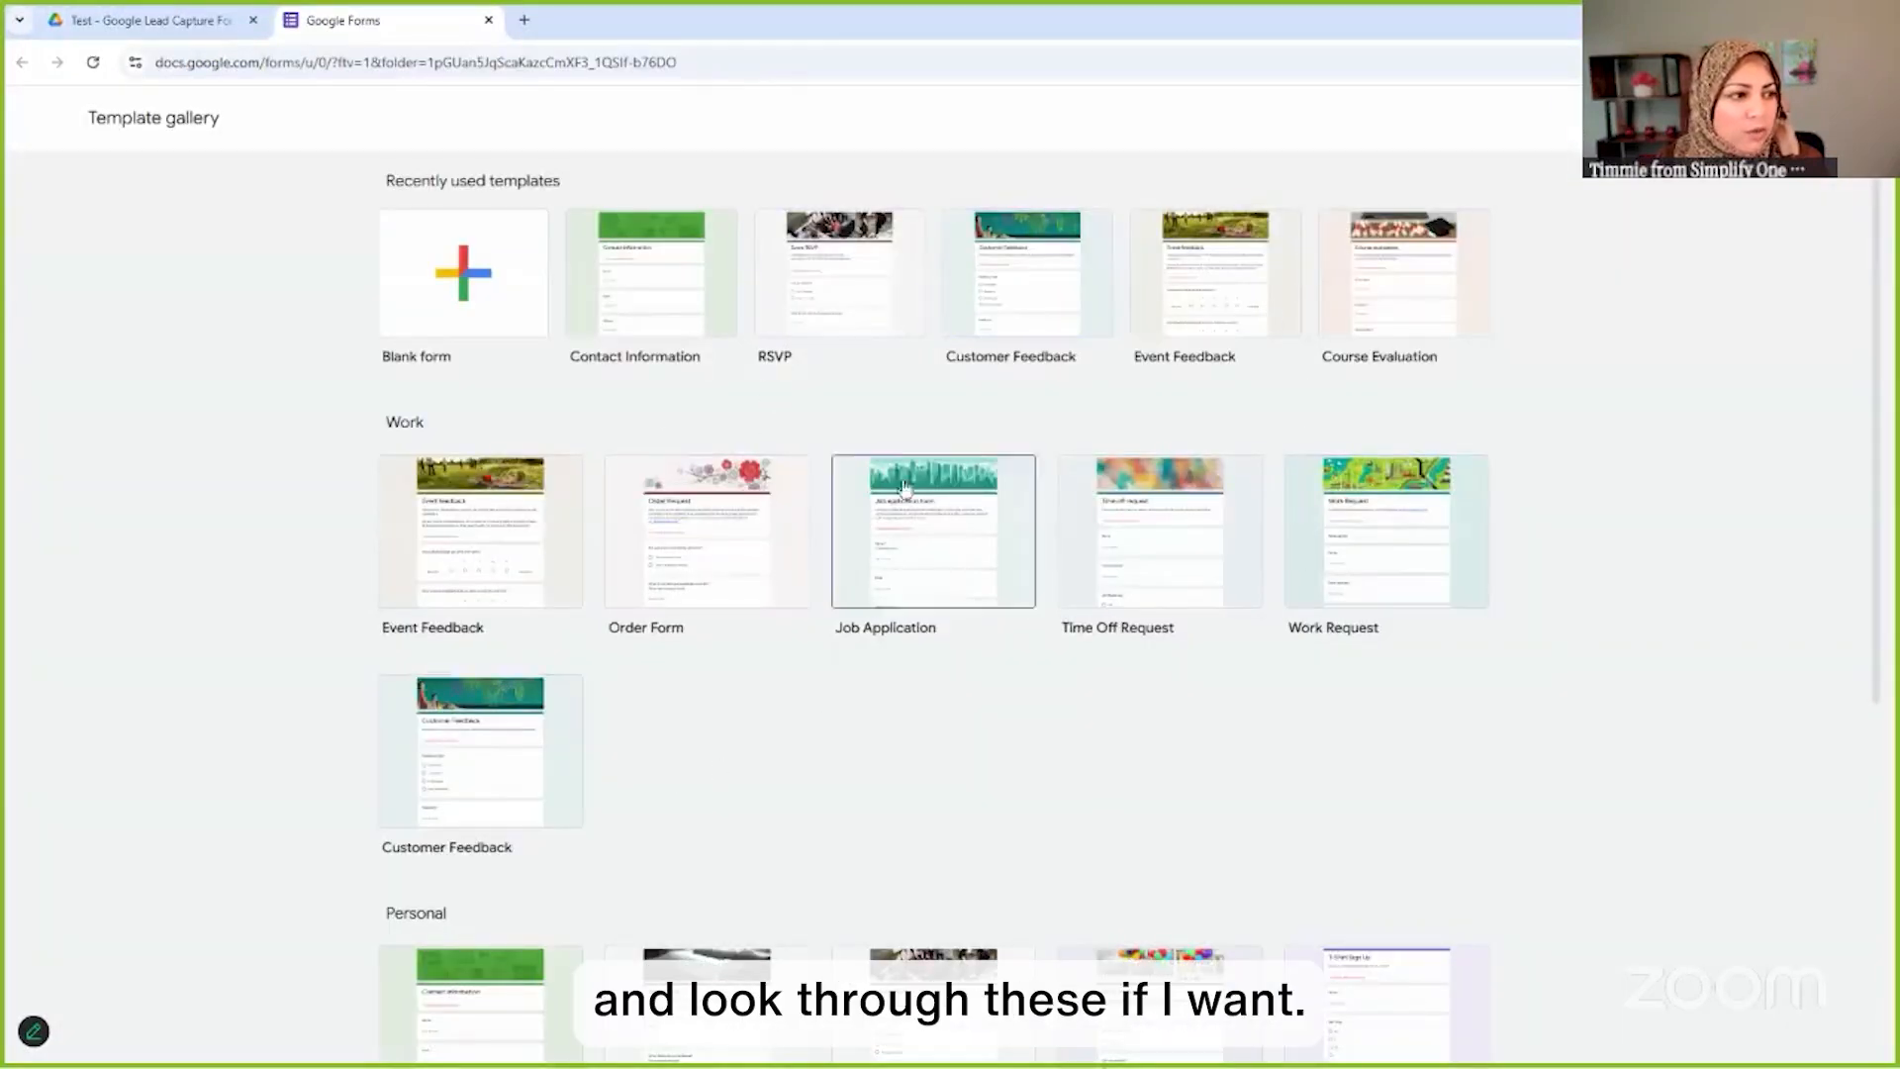
{"action": "scroll", "coordinate": [774, 638], "scroll_direction": "down", "scroll_amount": 2}
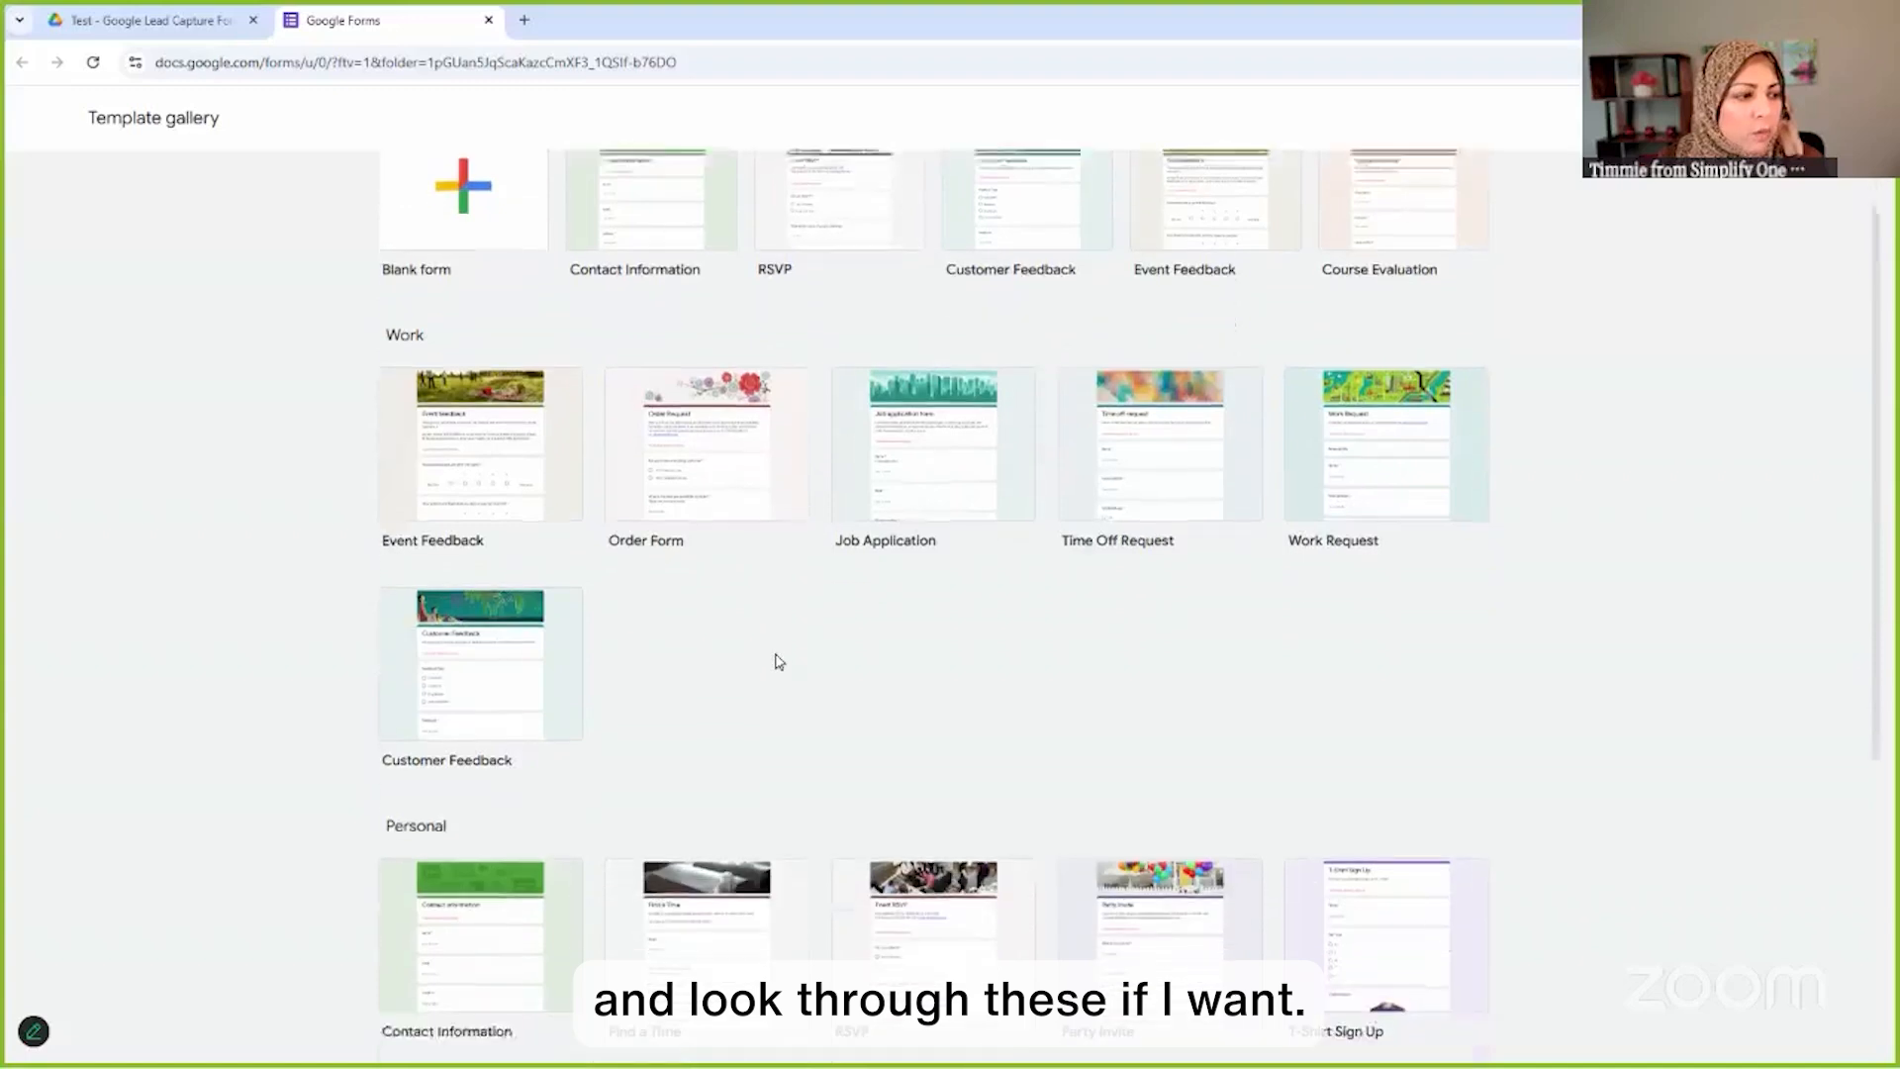
{"action": "scroll", "coordinate": [993, 593], "scroll_direction": "down", "scroll_amount": 2}
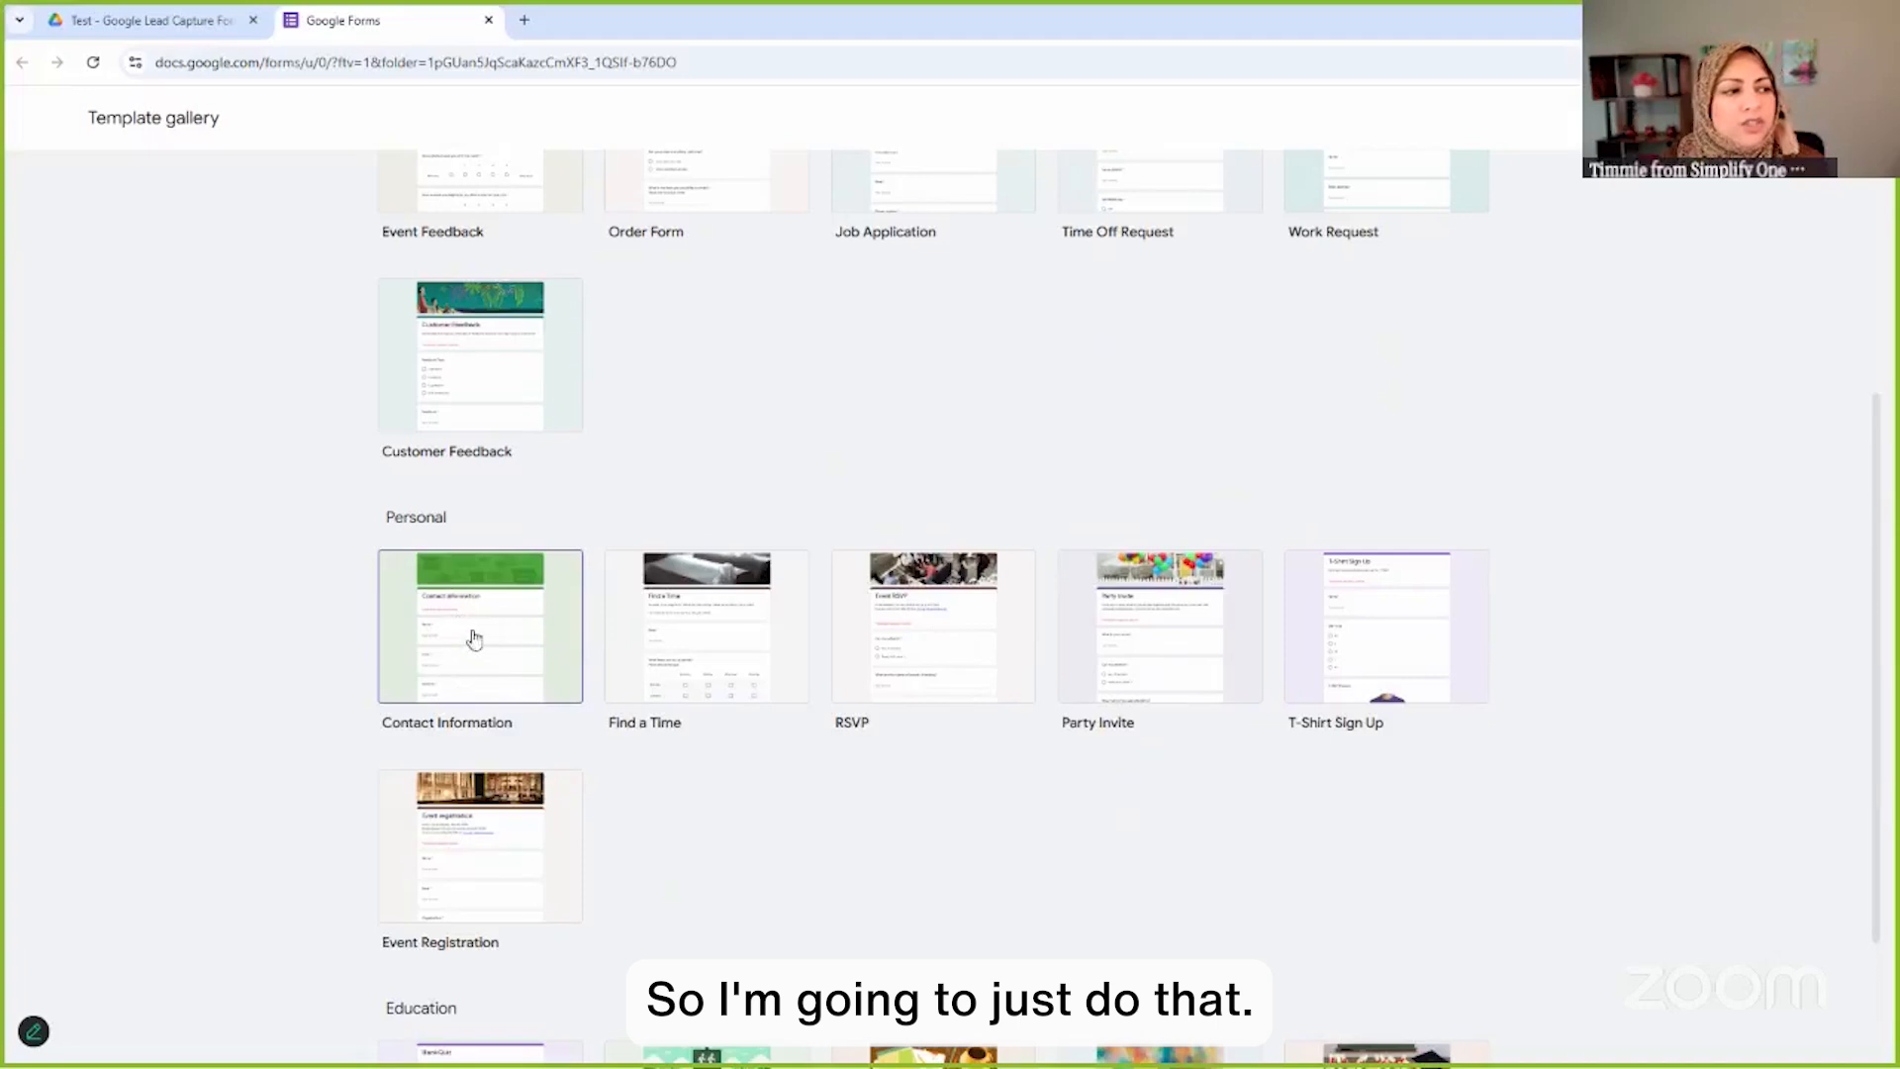
{"action": "left_click", "coordinate": [487, 641]}
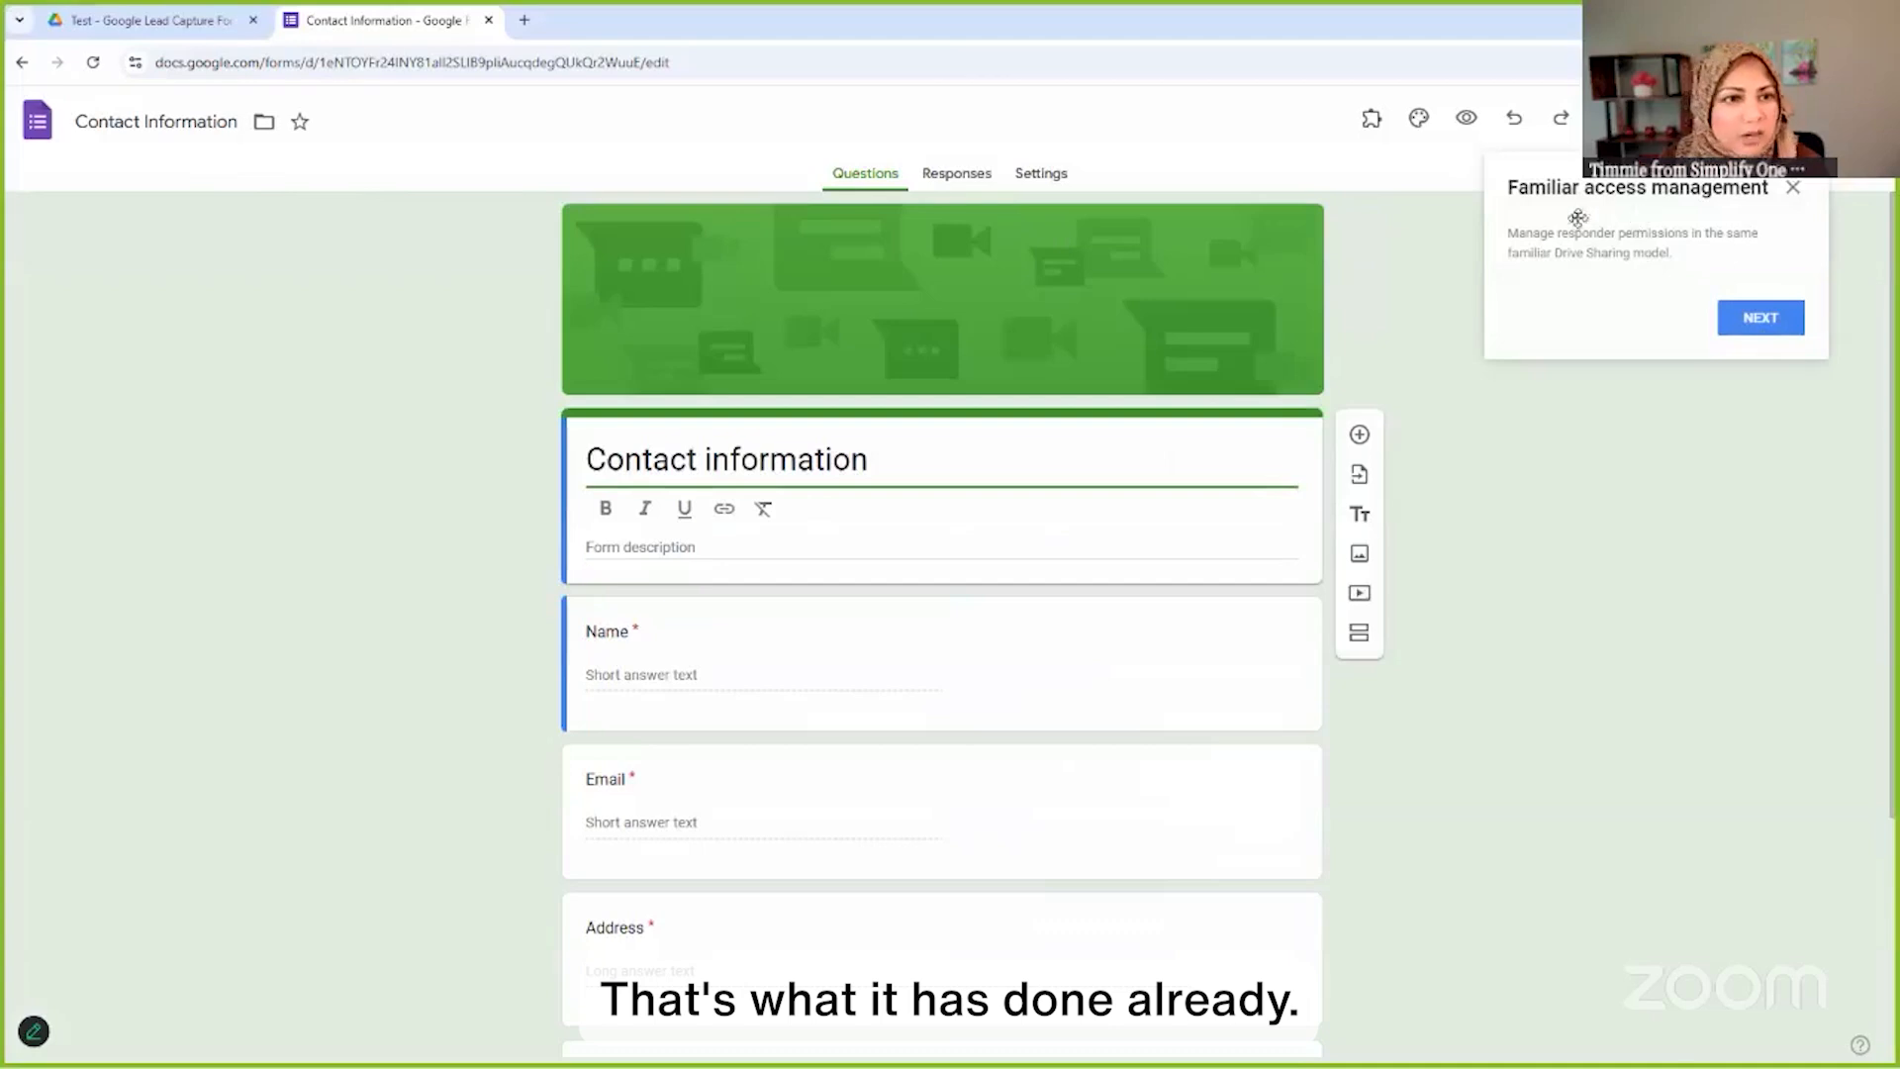
Rename the form file to 'Test - 30 Lead Capture Ideas'
{"action": "left_click", "coordinate": [1792, 188]}
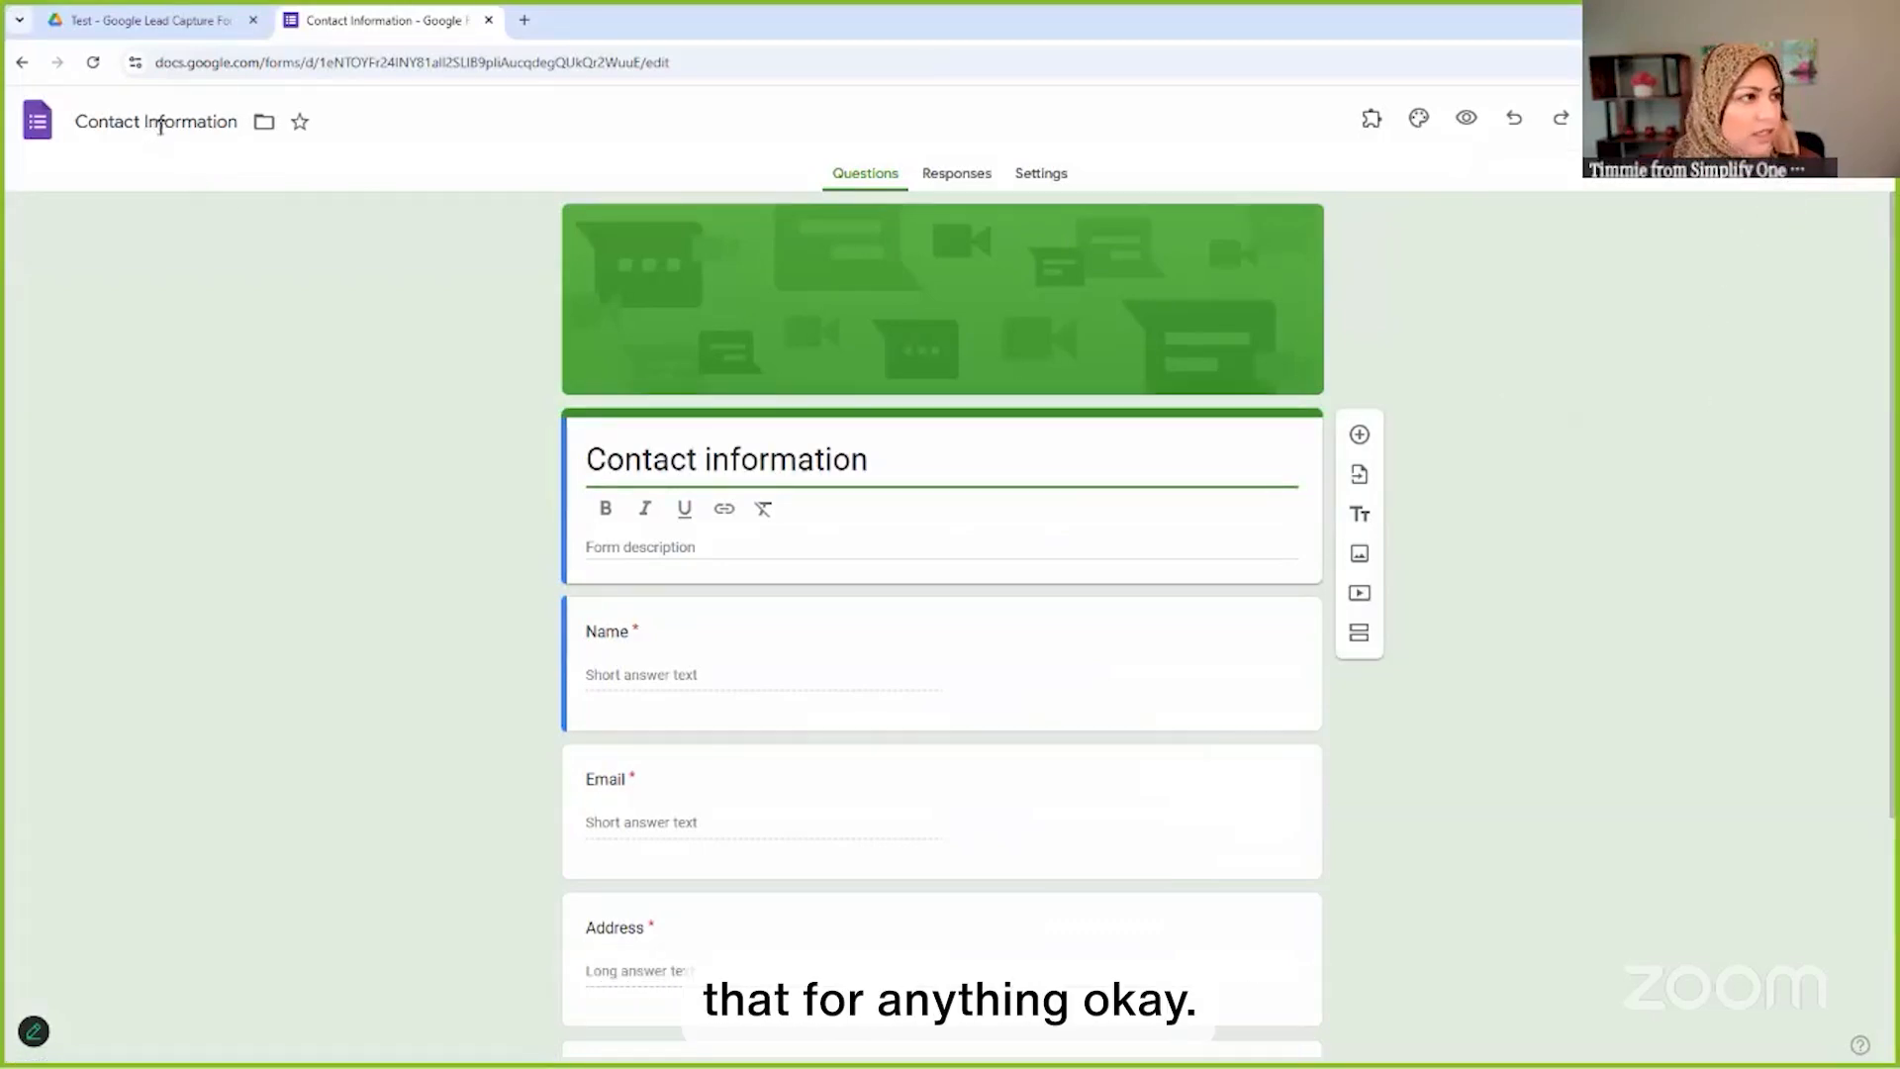
{"action": "left_click", "coordinate": [235, 119]}
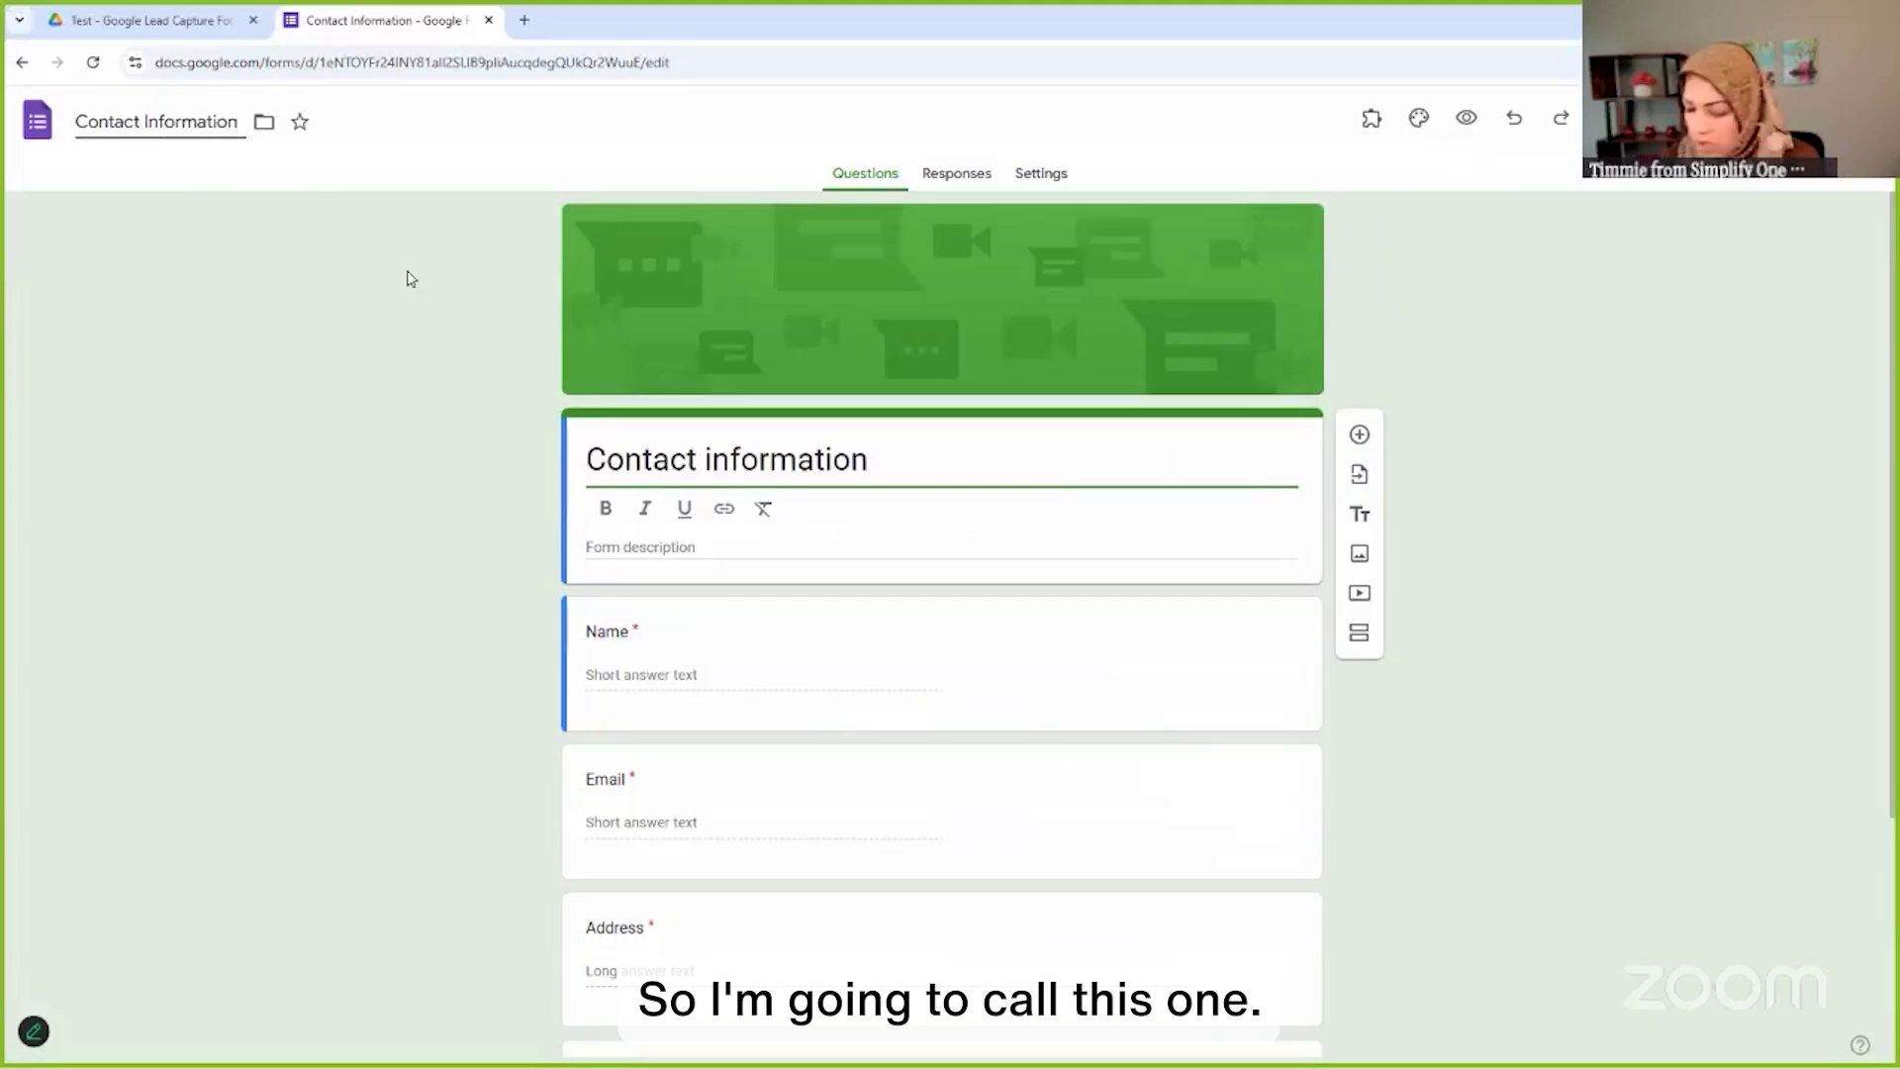
{"action": "key", "text": "ctrl+a"}
{"action": "type", "text": "Test"}
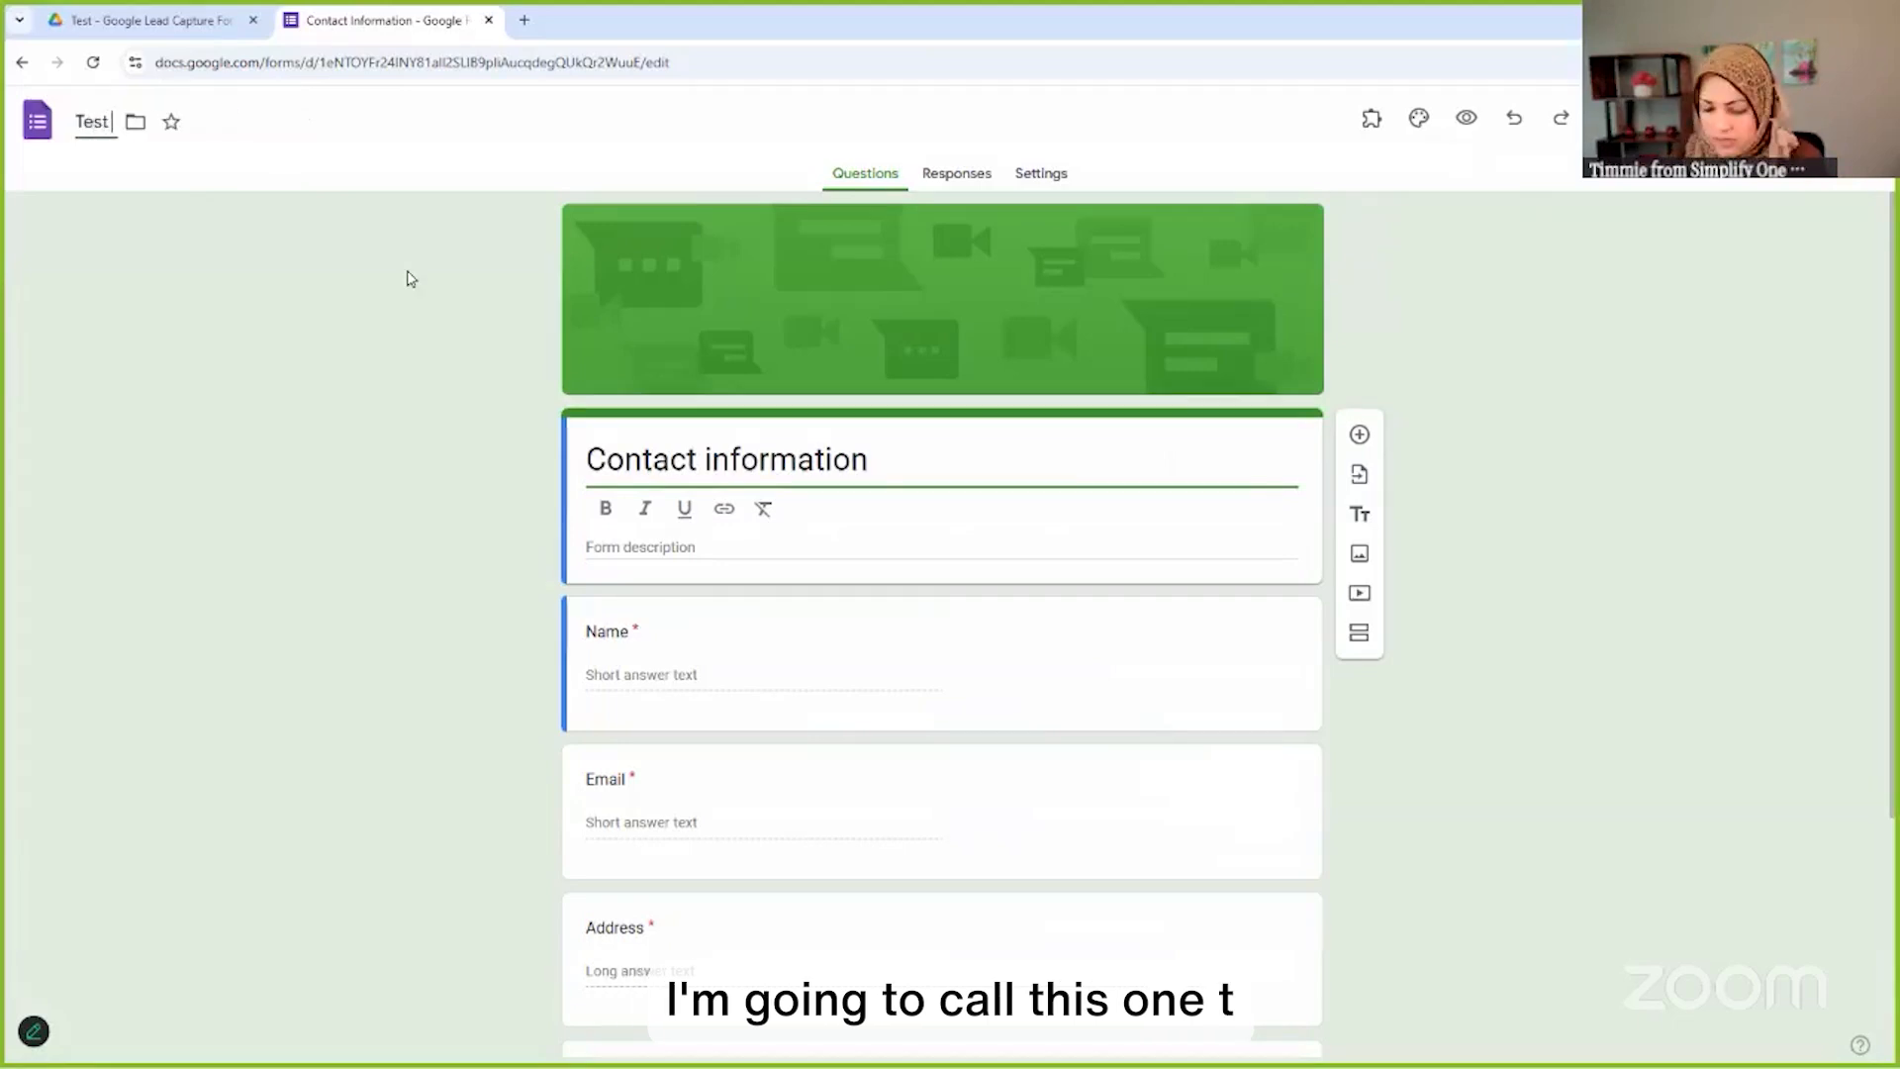
{"action": "type", "text": " - Lead Cap"}
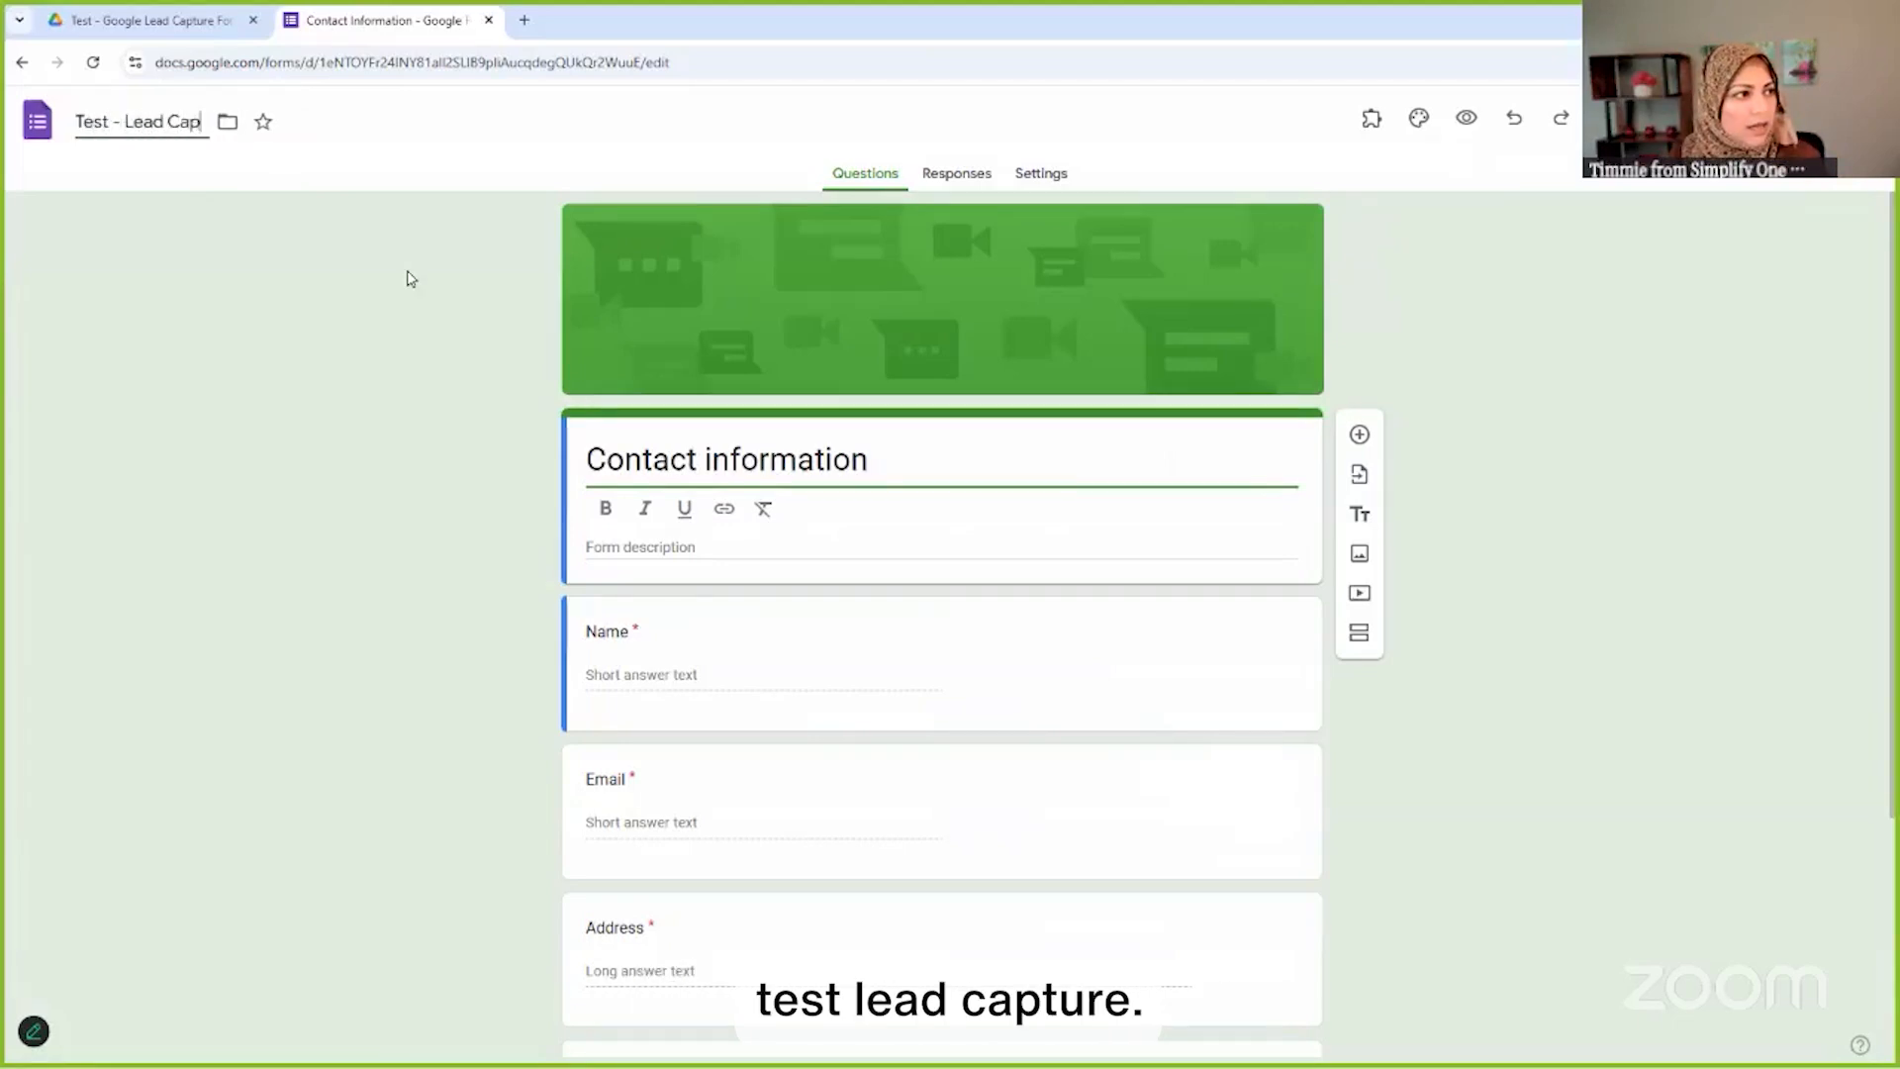
{"action": "type", "text": "ture"}
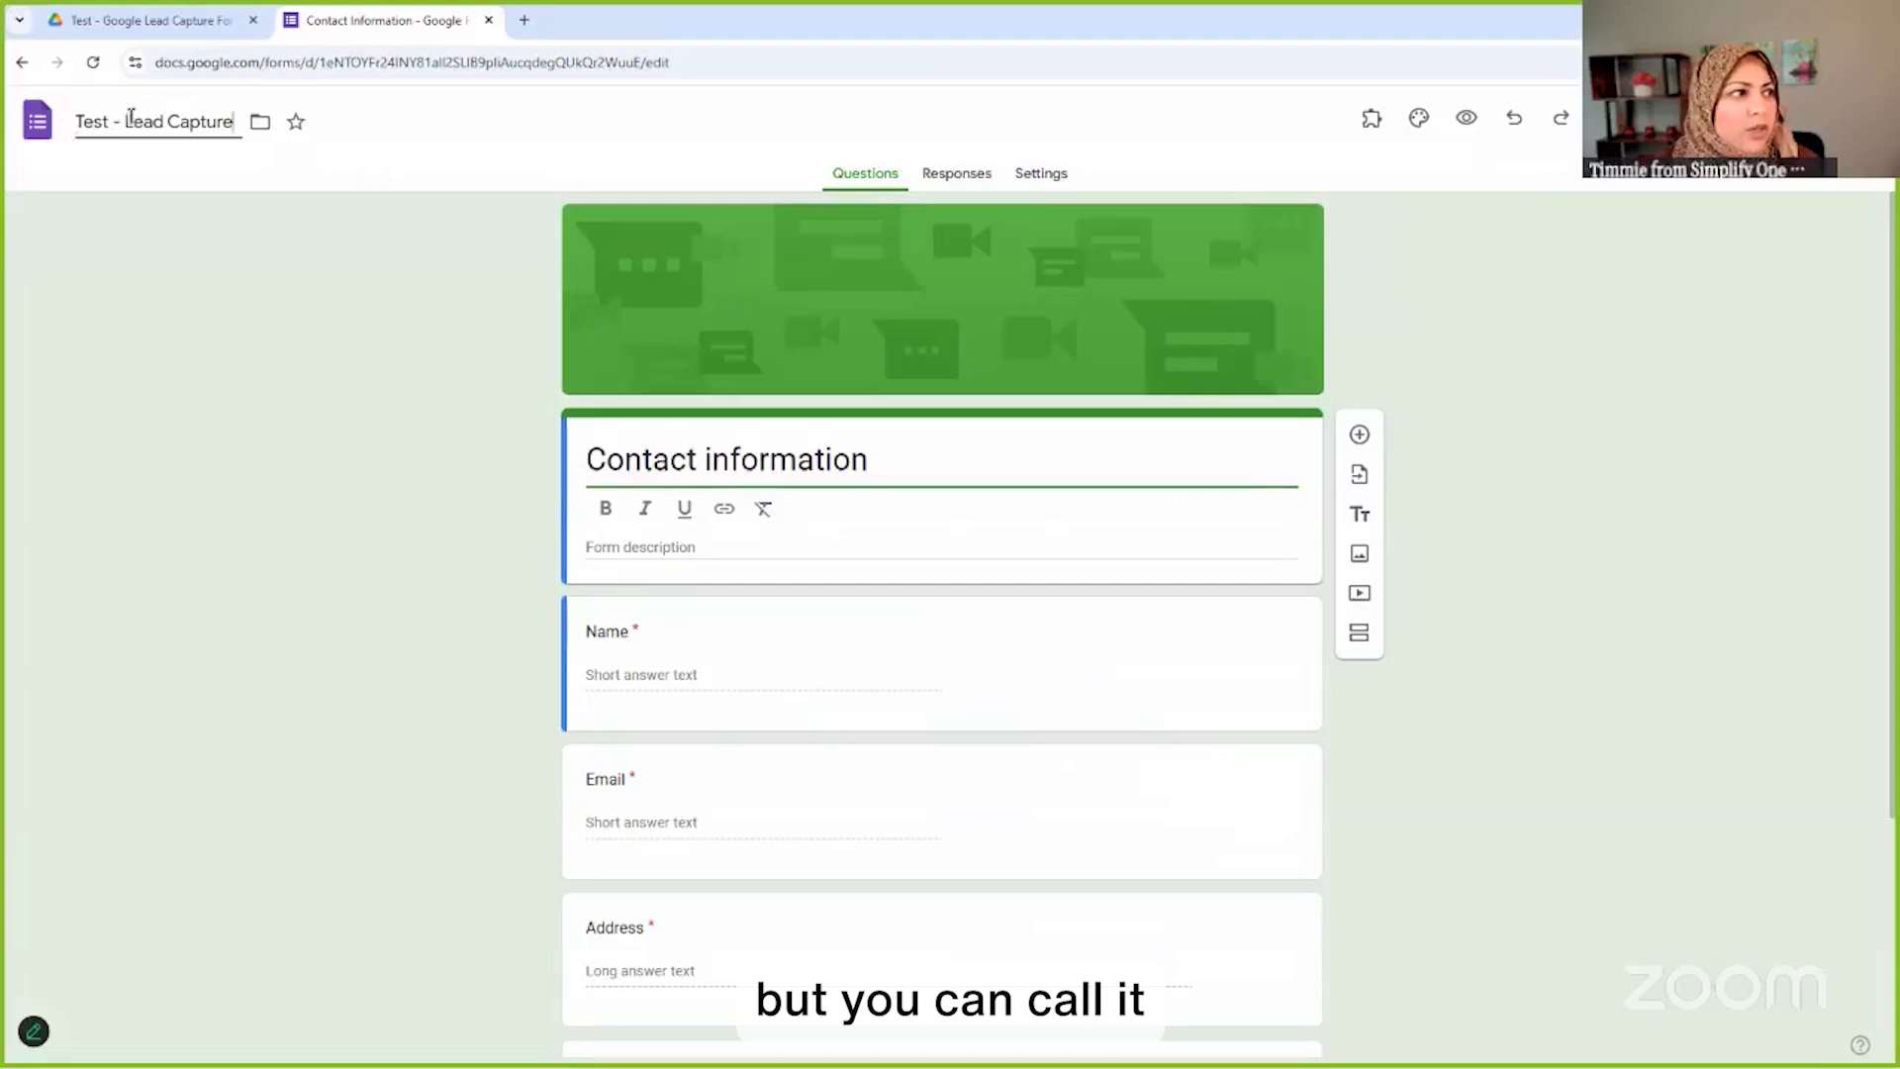
{"action": "left_click_drag", "start_coordinate": [125, 119], "coordinate": [424, 250]}
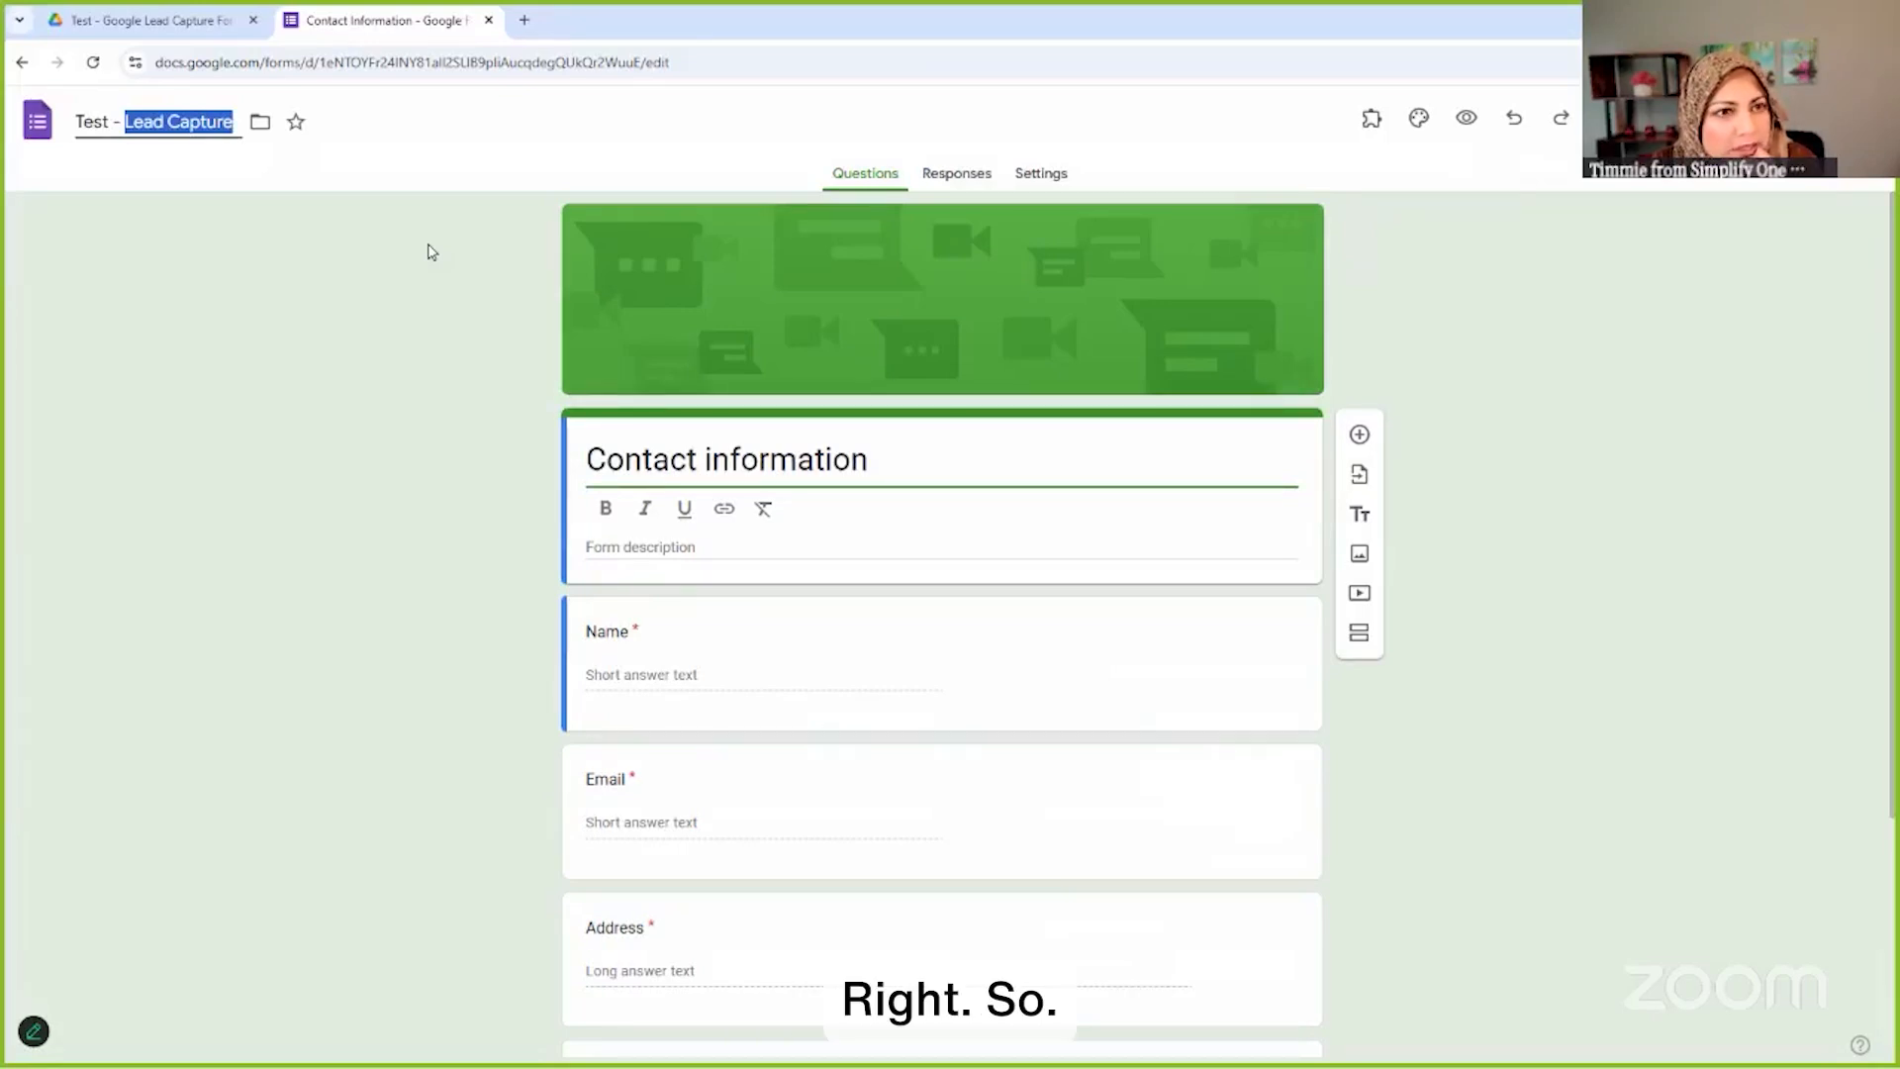
{"action": "type", "text": "30 Lea"}
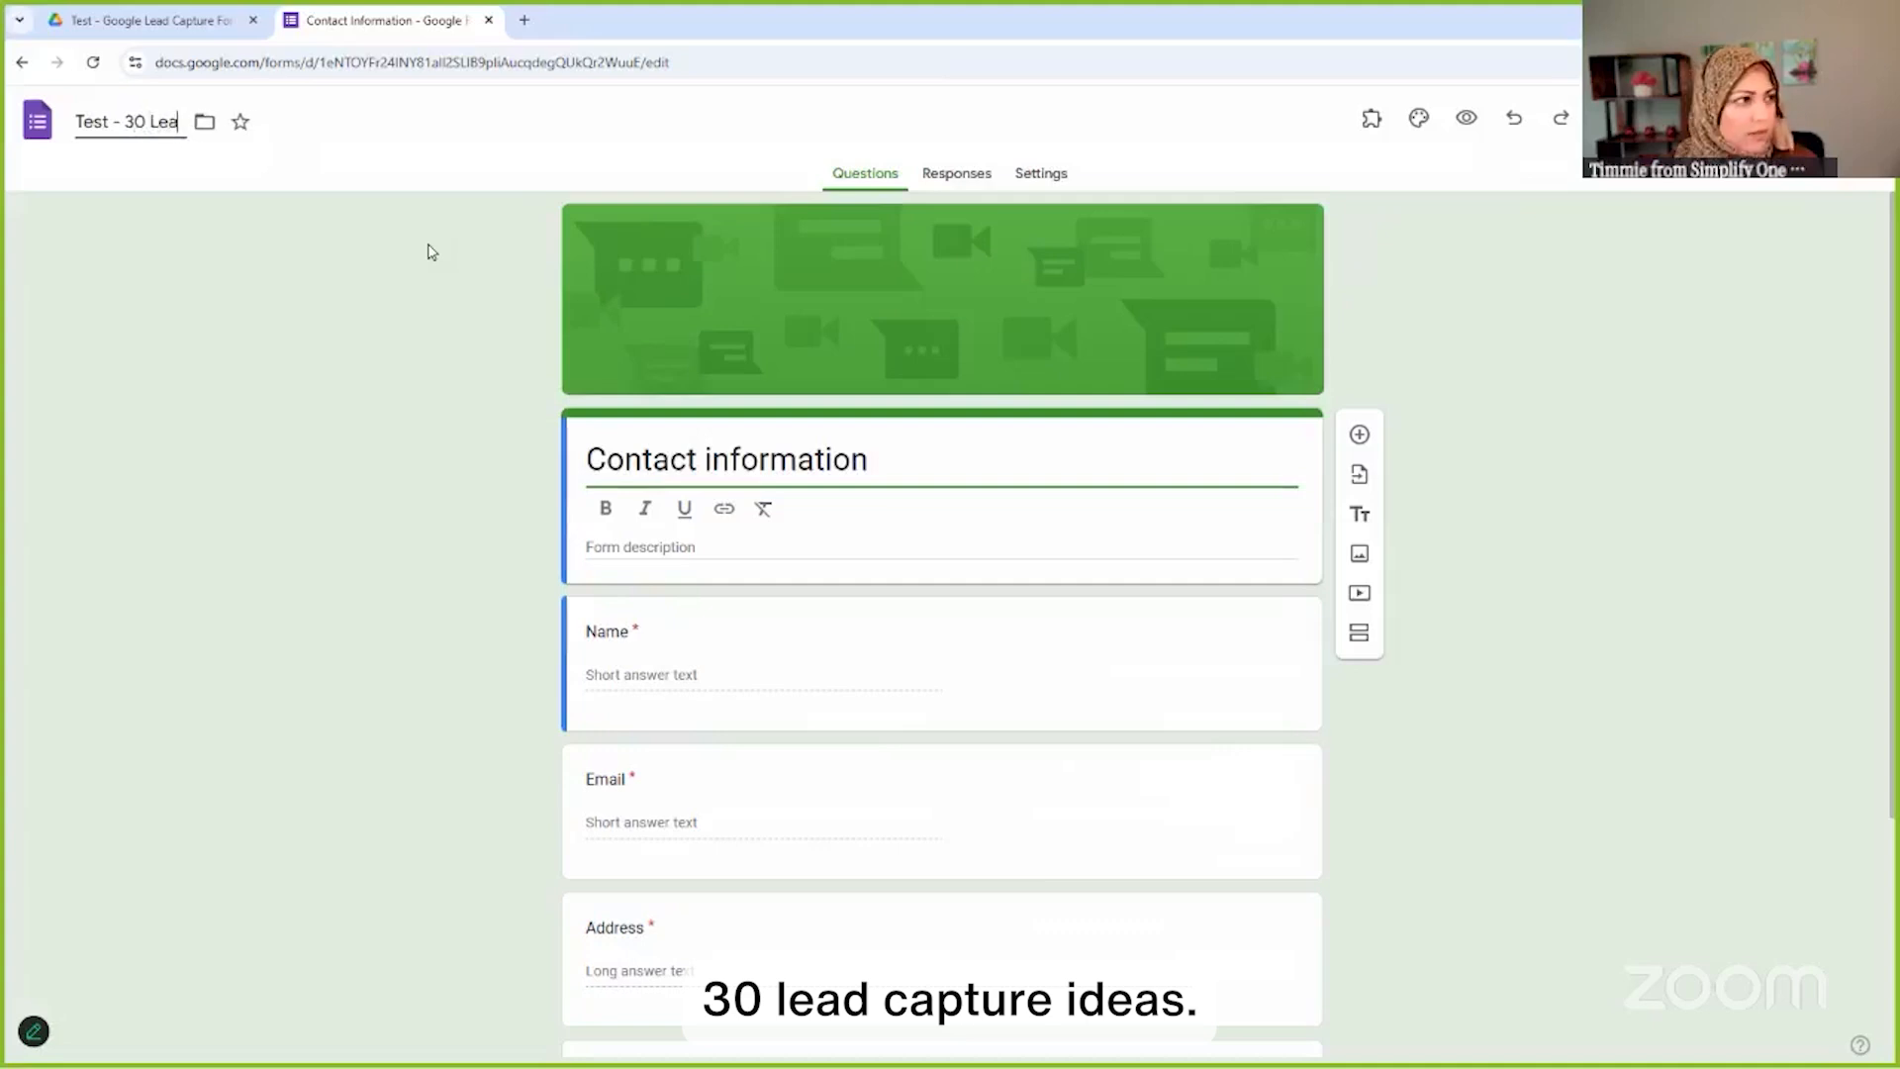
{"action": "type", "text": "d Capture Ideas"}
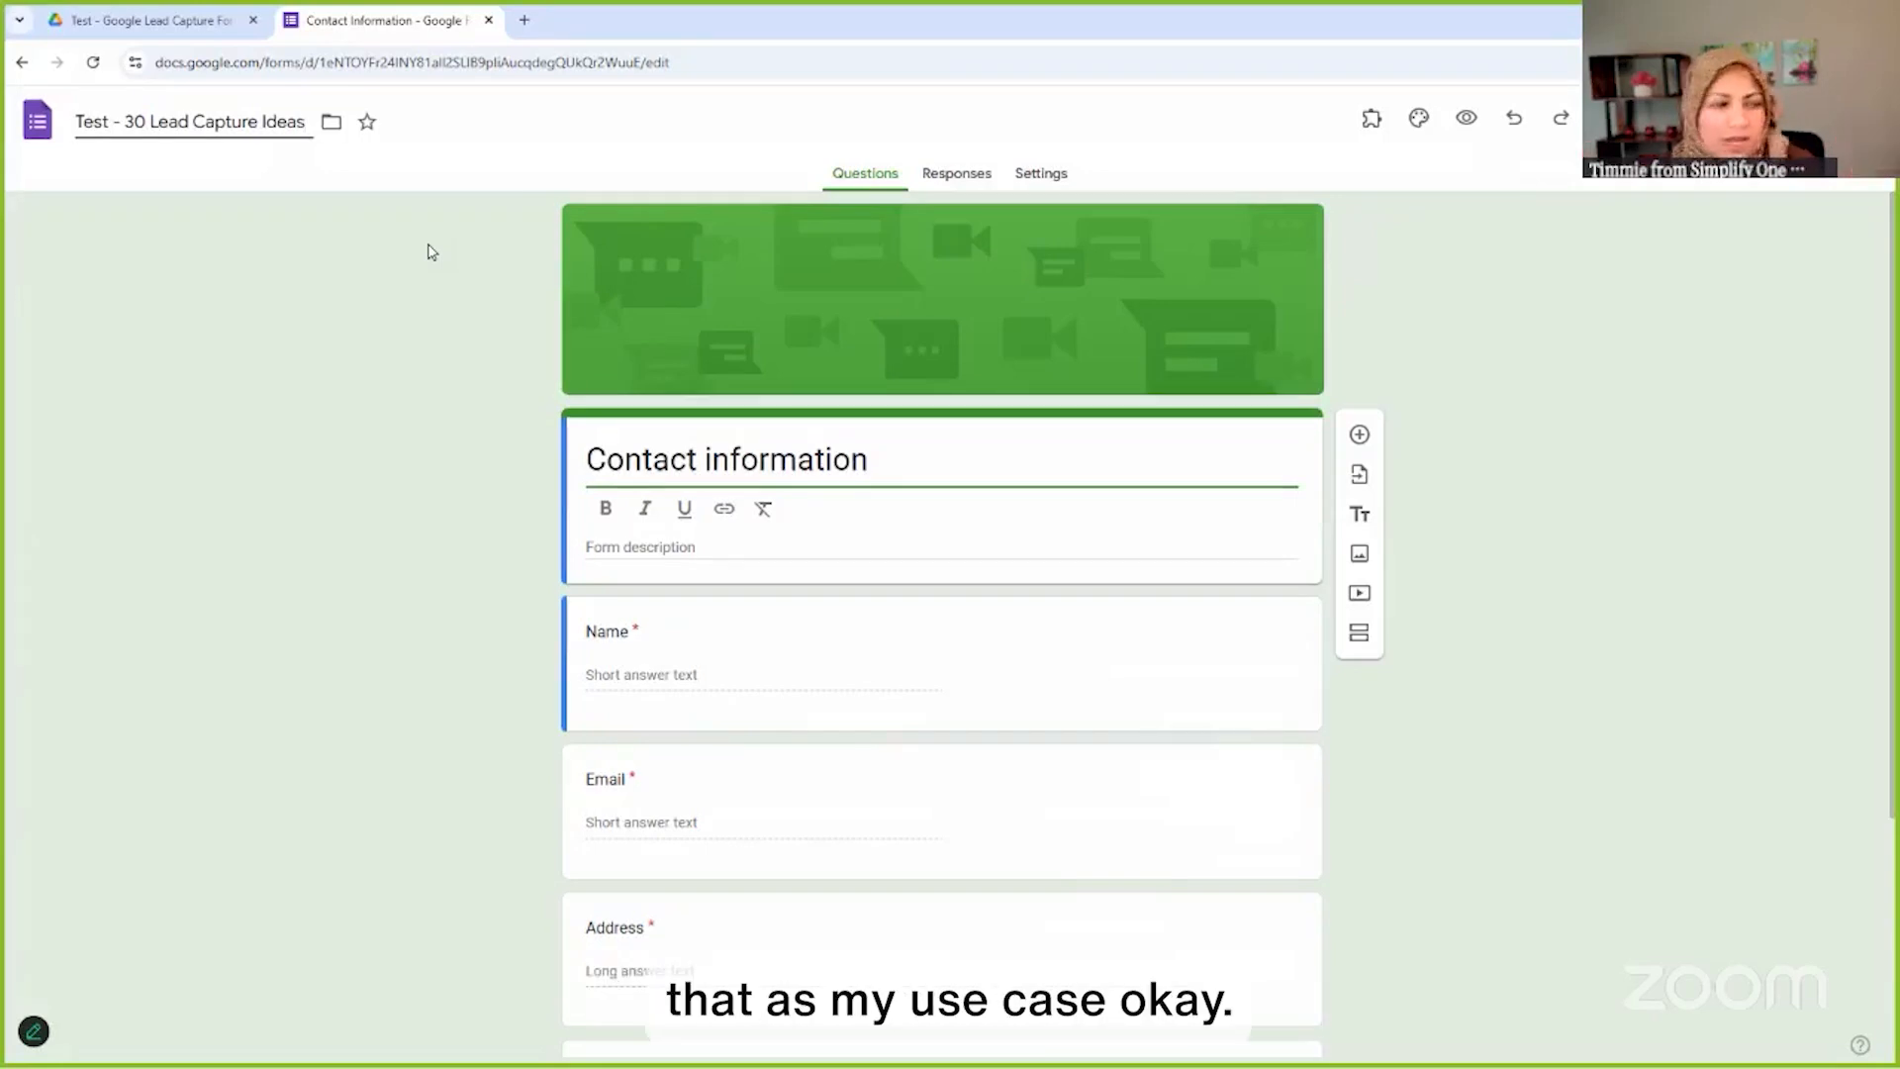
Change the form title from 'Contact information' to 'Capture Leads With Success'
{"action": "left_click", "coordinate": [880, 463]}
{"action": "key", "text": "ctrl+a"}
{"action": "type", "text": "Lead"}
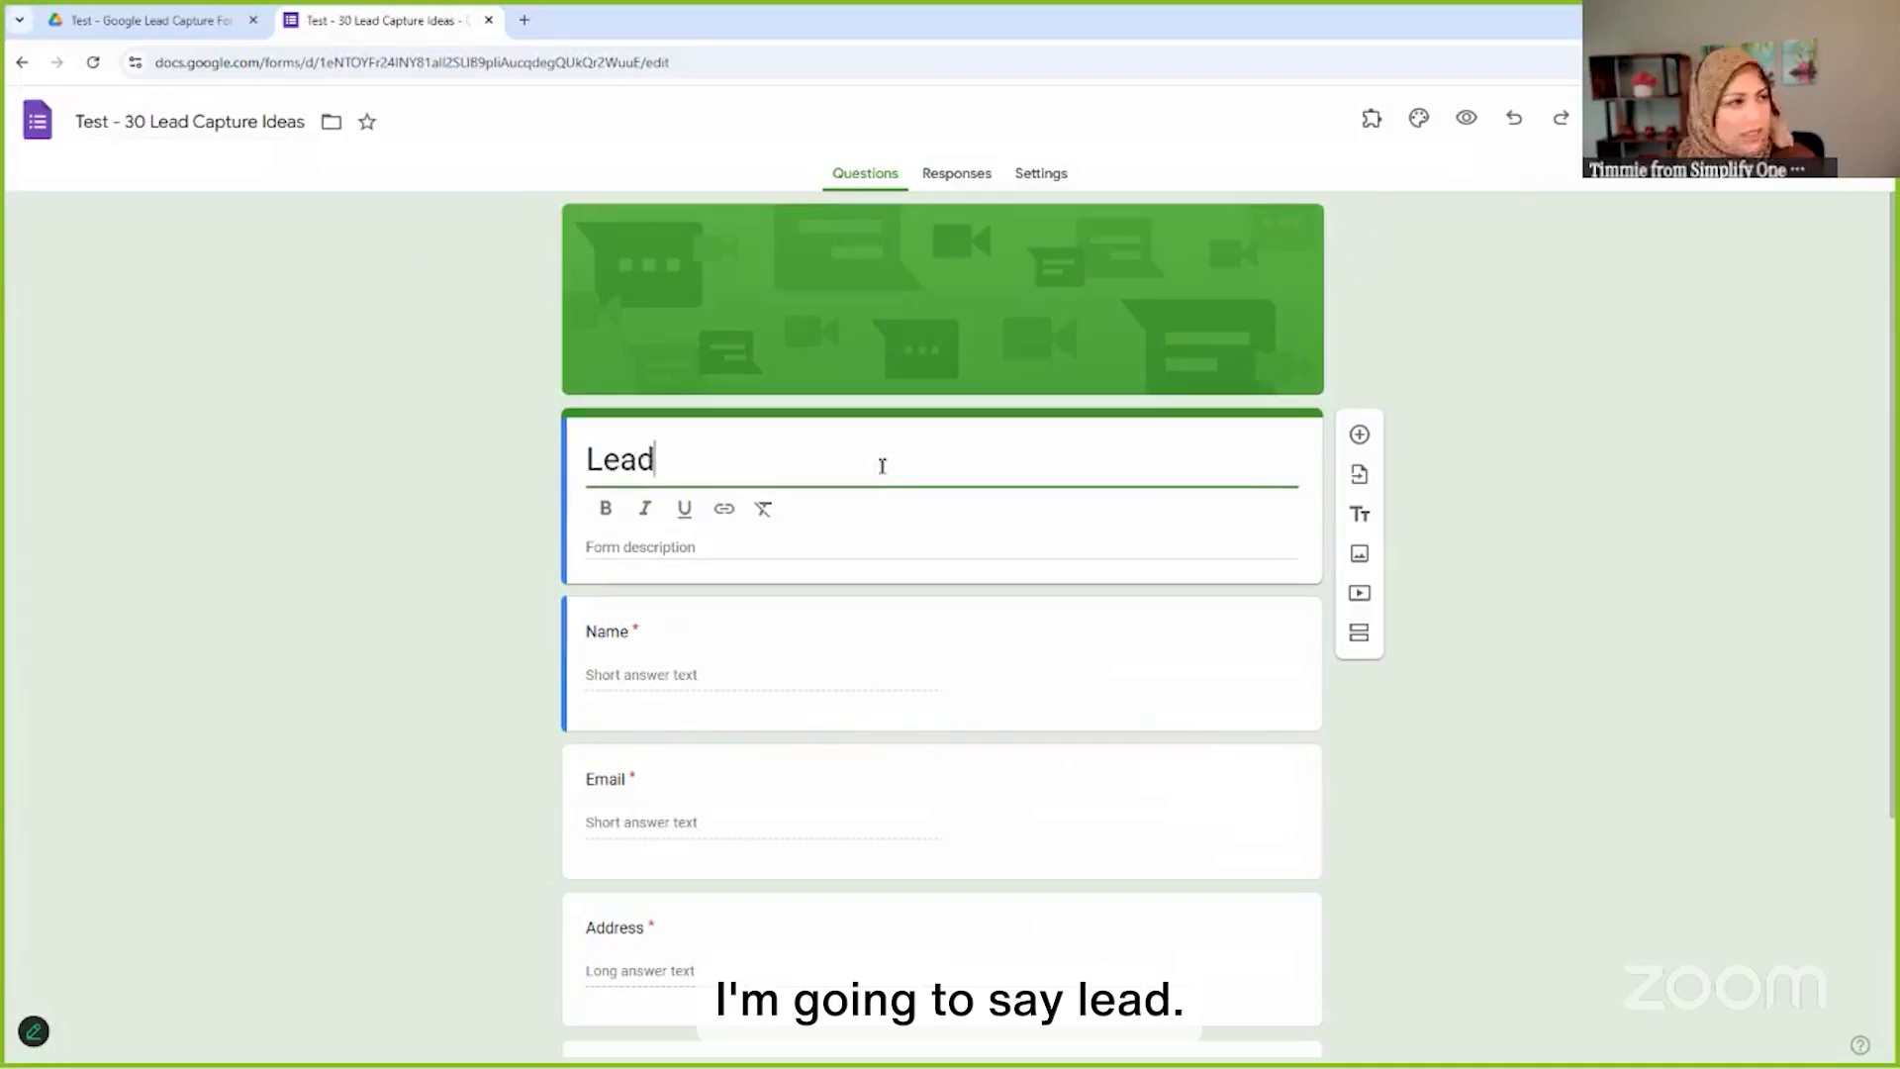
{"action": "key", "text": "Home"}
{"action": "type", "text": "Capture"}
{"action": "key", "text": "End"}
{"action": "type", "text": "s With"}
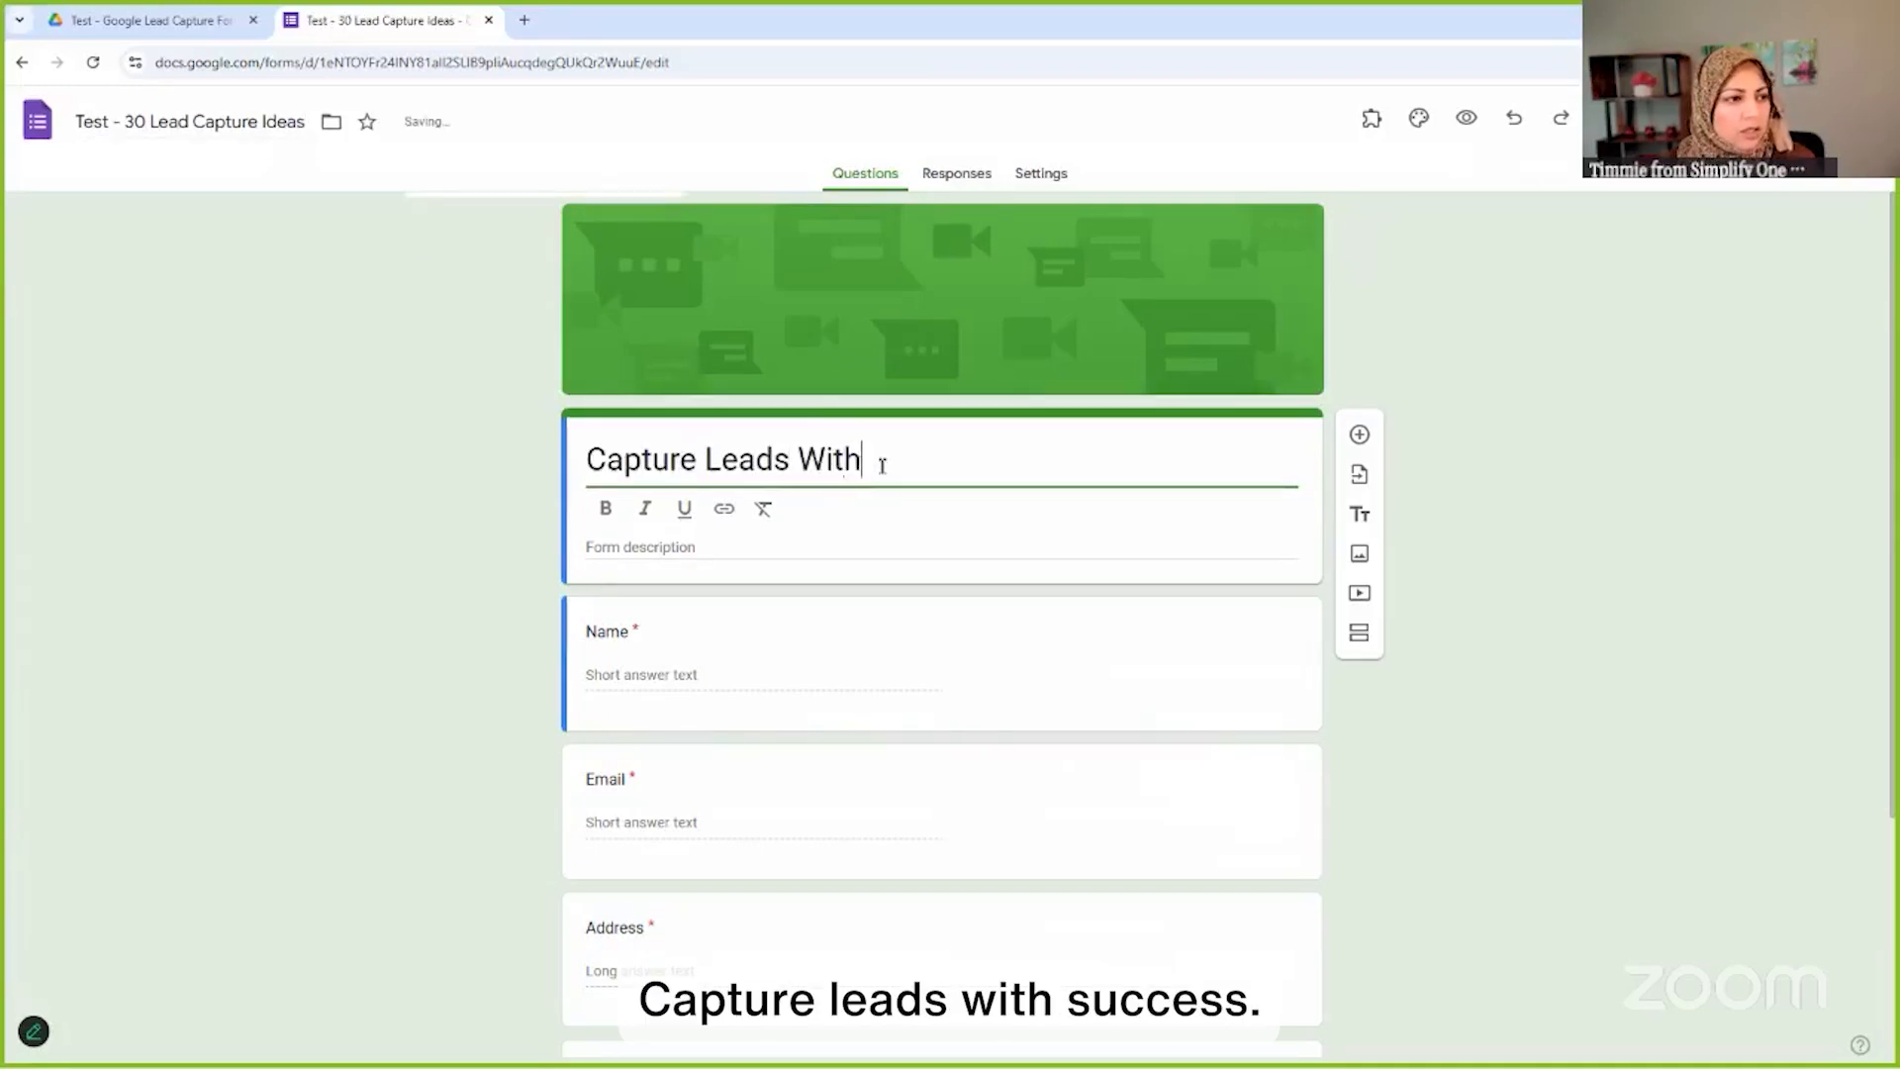
{"action": "type", "text": " Success"}
Add a bold description promising 30 lead-capture ideas, plus a line giving the team's contact email
{"action": "left_click", "coordinate": [640, 554]}
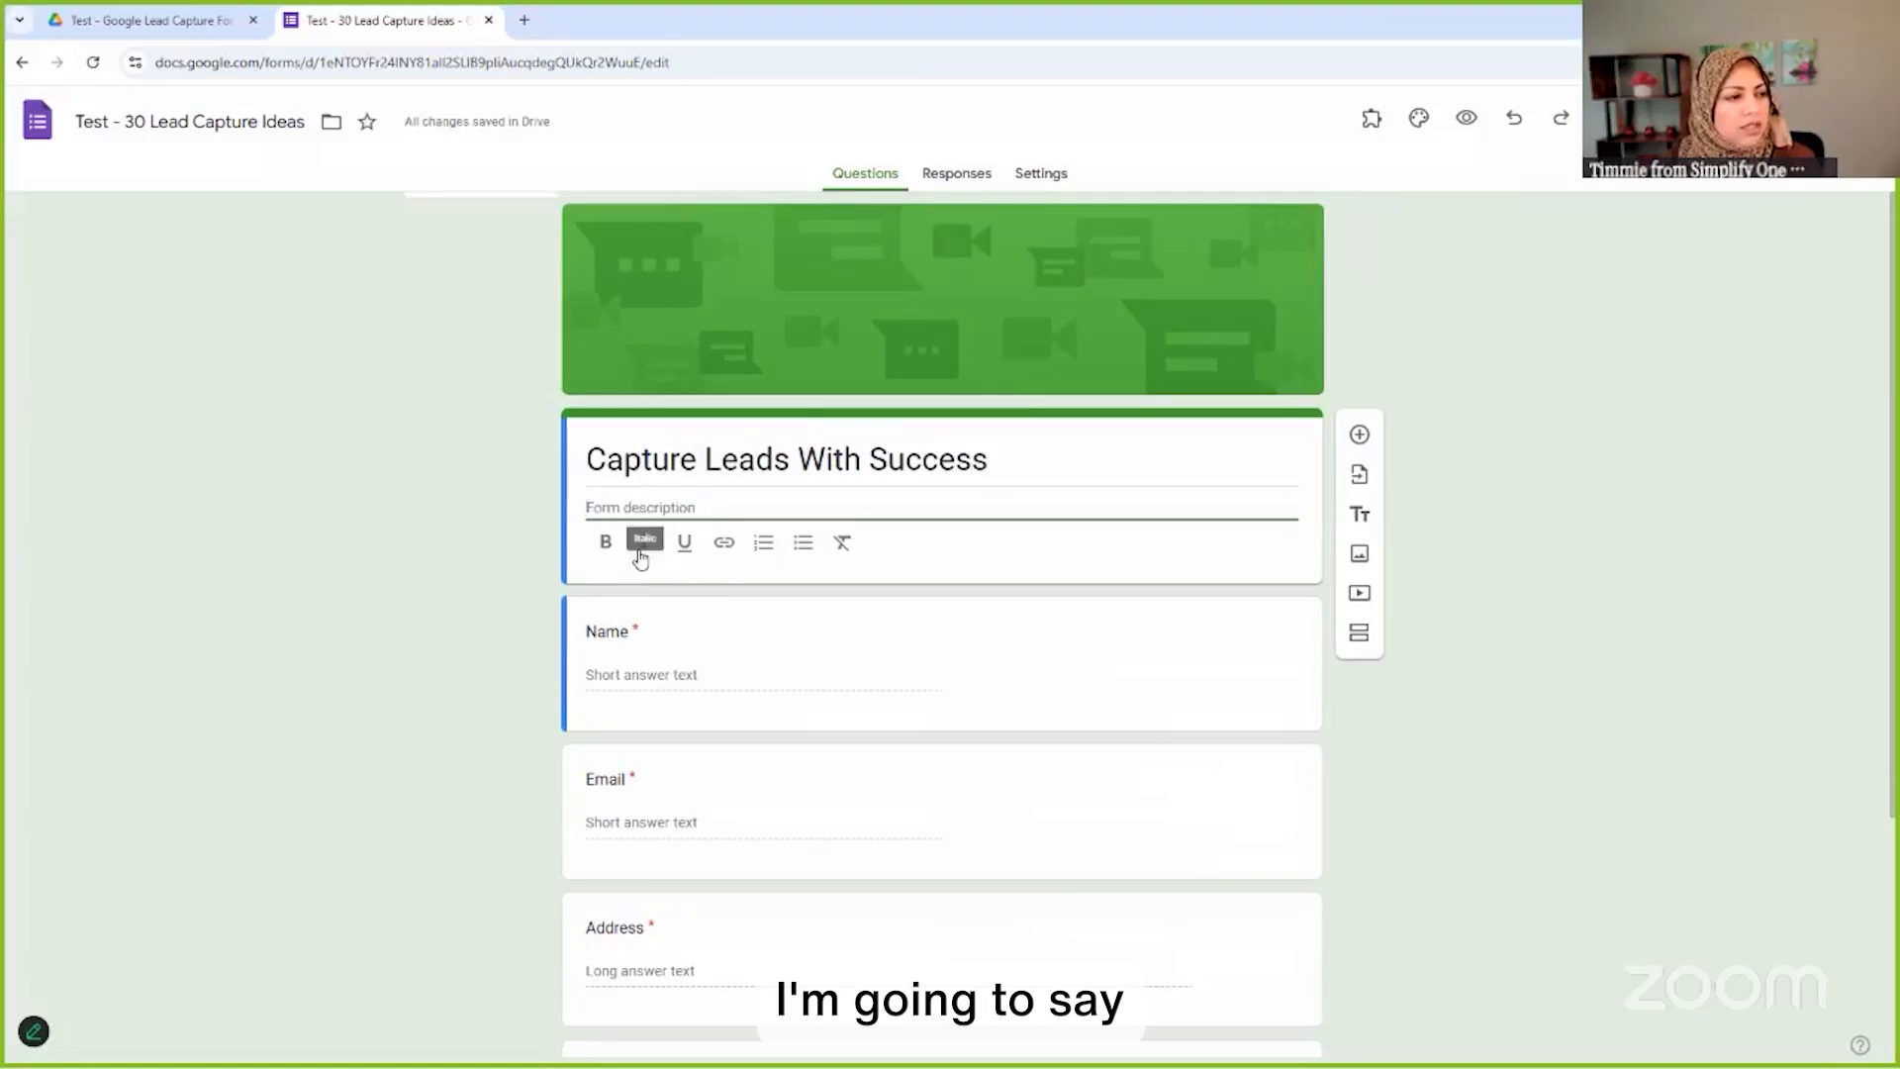
{"action": "type", "text": "Fill out the form below to get 30 ideas for capturing lea"}
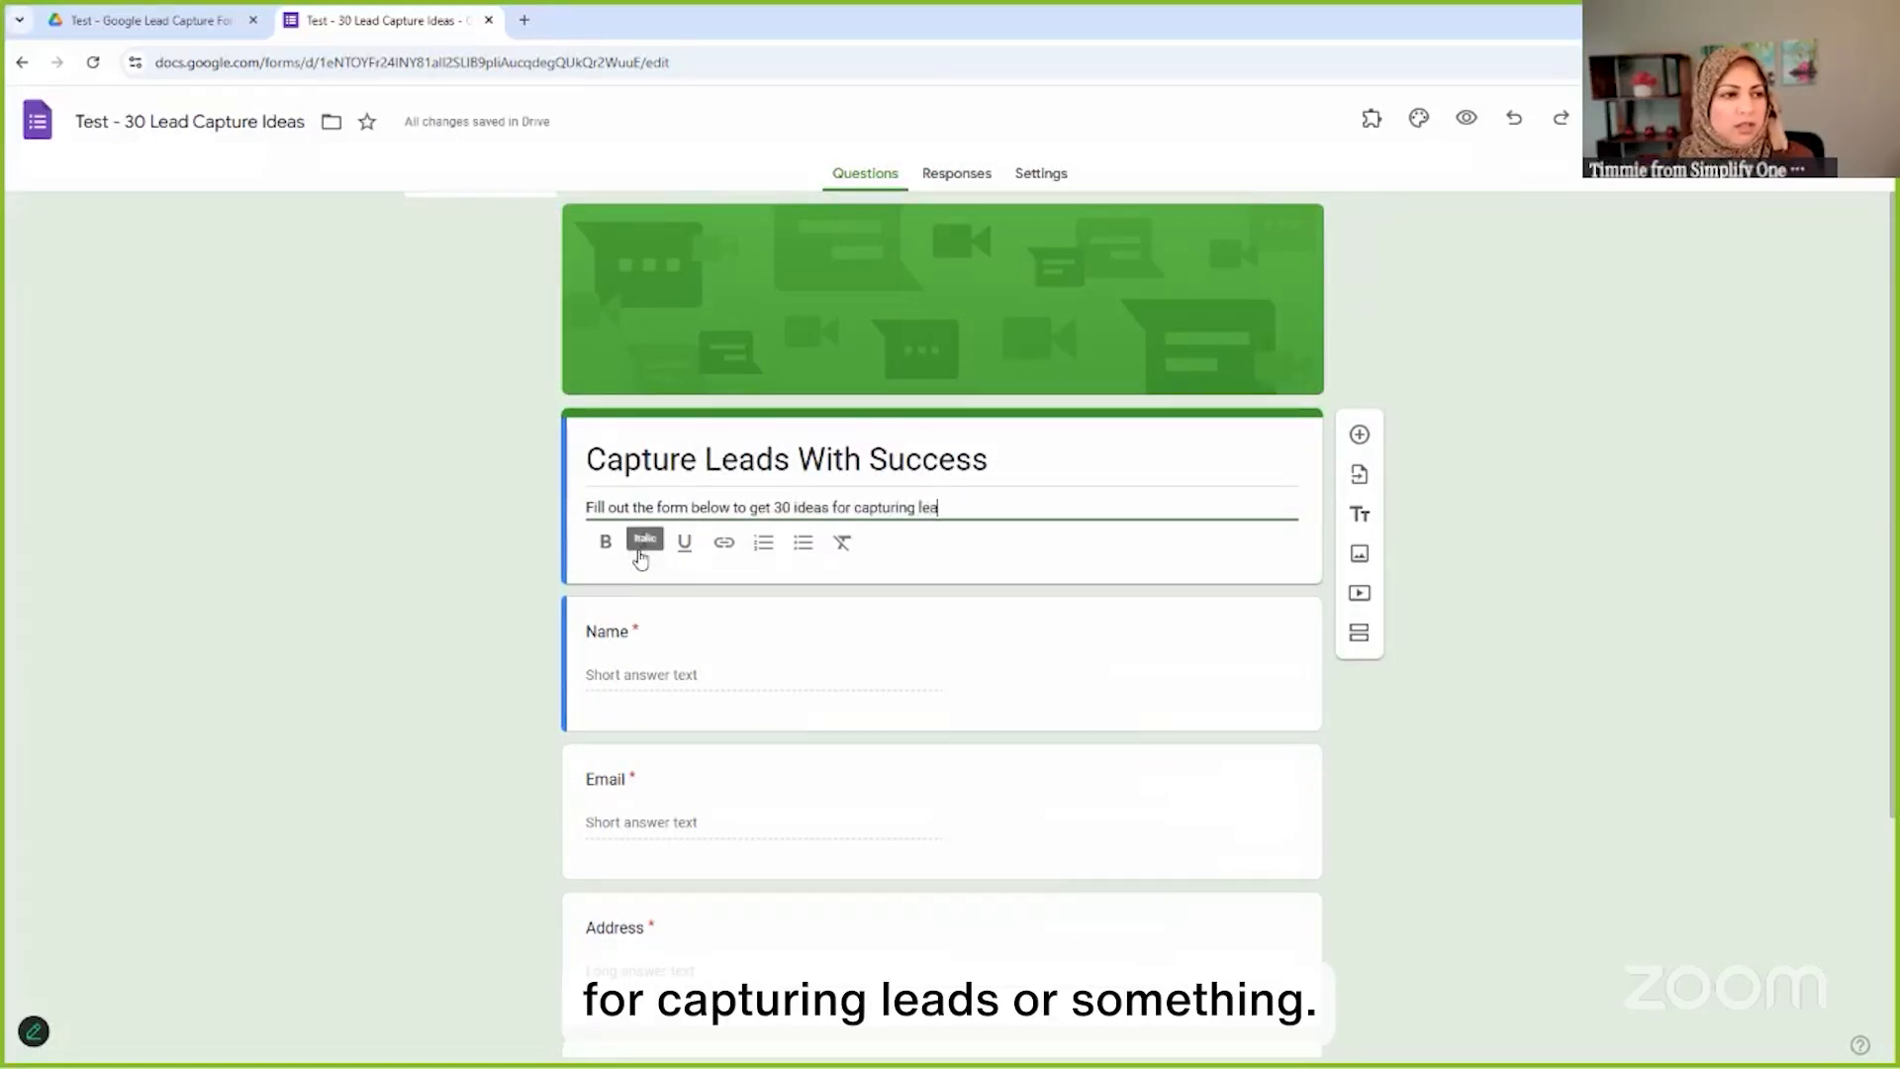
{"action": "type", "text": "ds! They are brilliant ideas that will help you capture leads like a pro"}
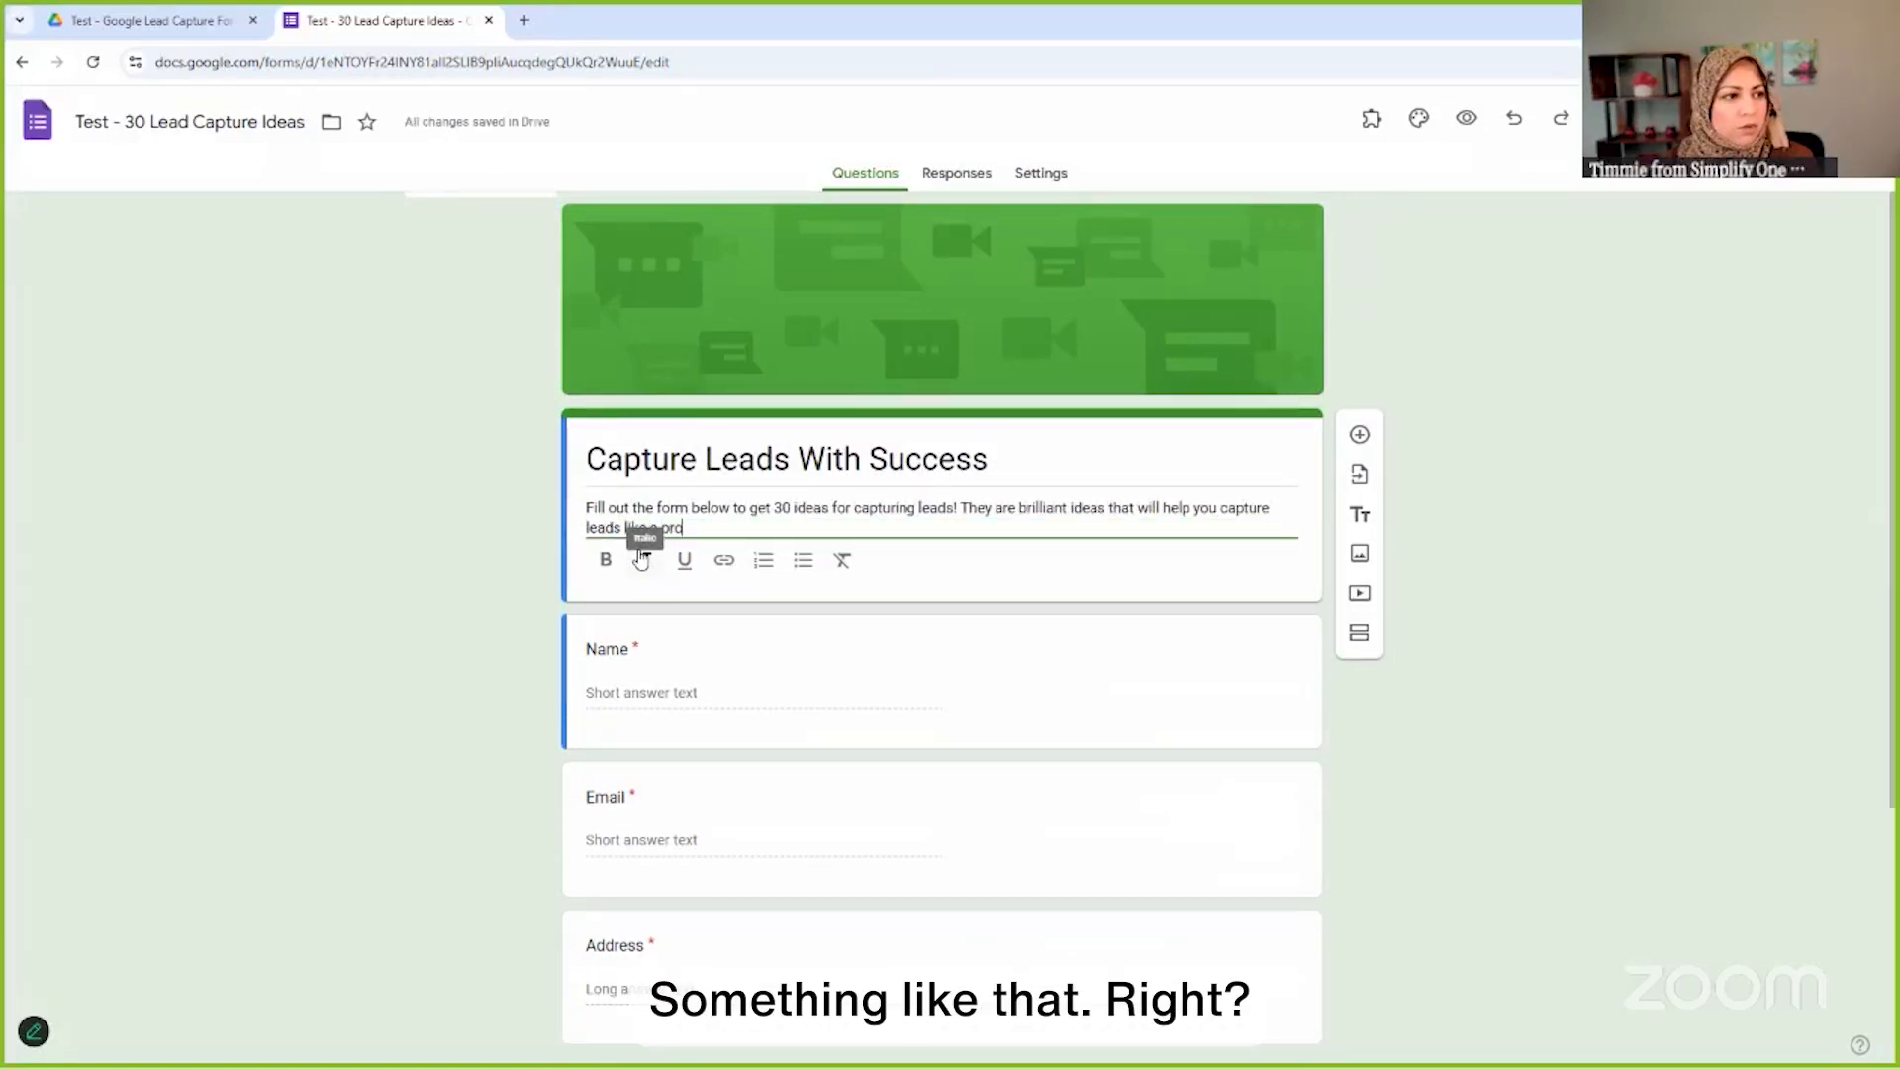
{"action": "type", "text": "!"}
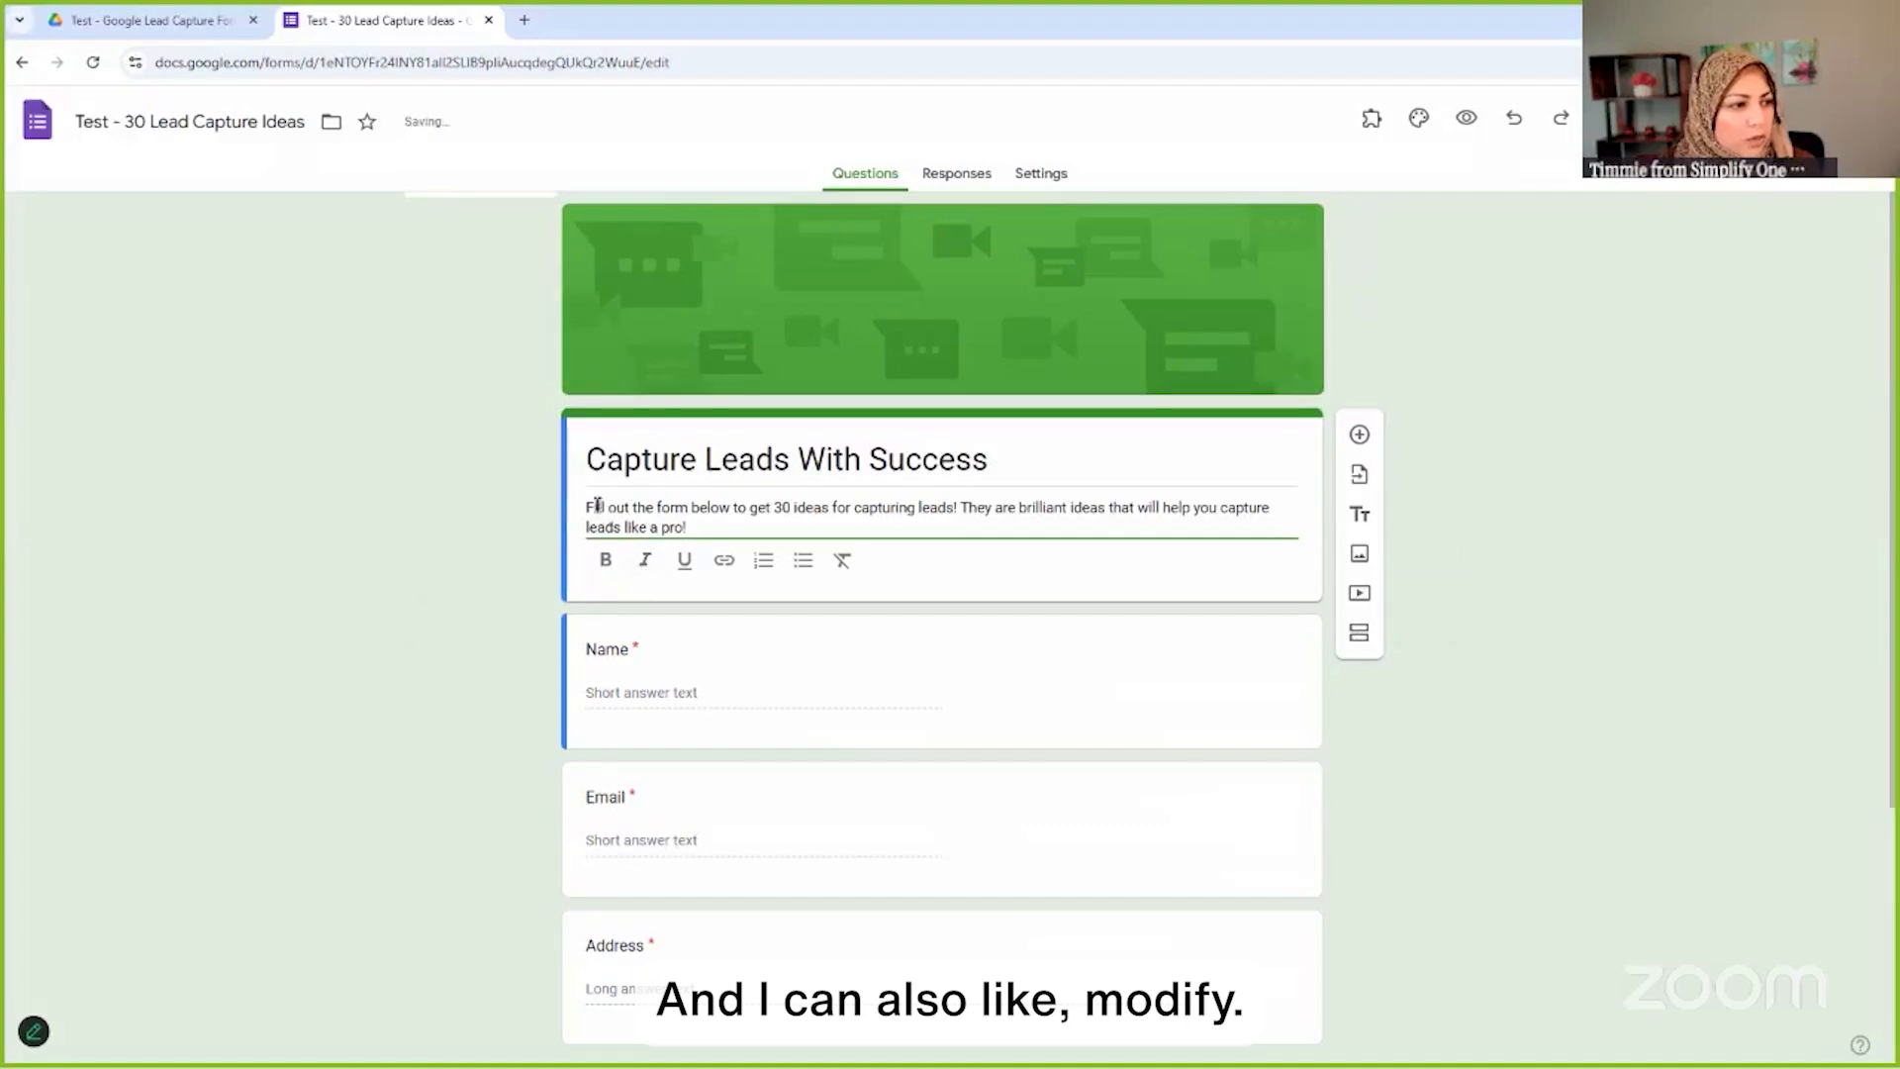
{"action": "left_click_drag", "start_coordinate": [587, 510], "coordinate": [729, 535]}
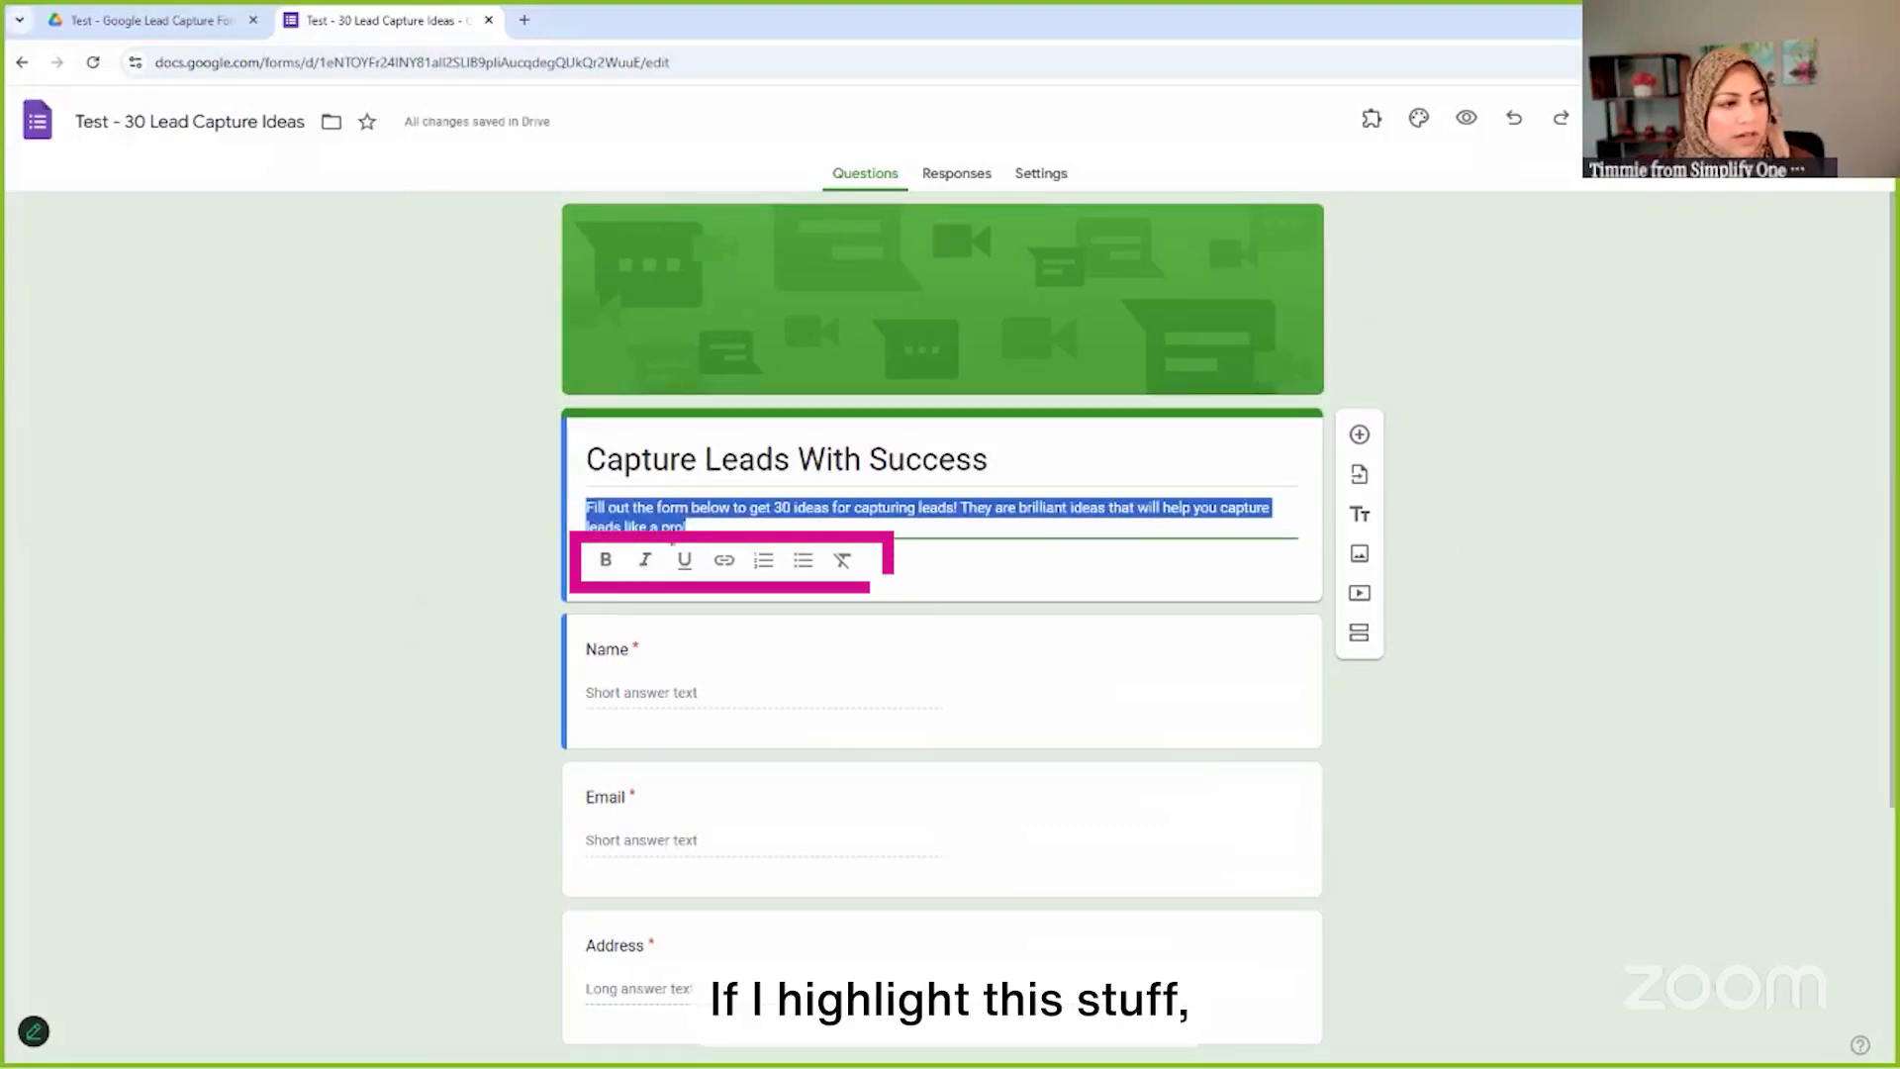
{"action": "left_click", "coordinate": [606, 561]}
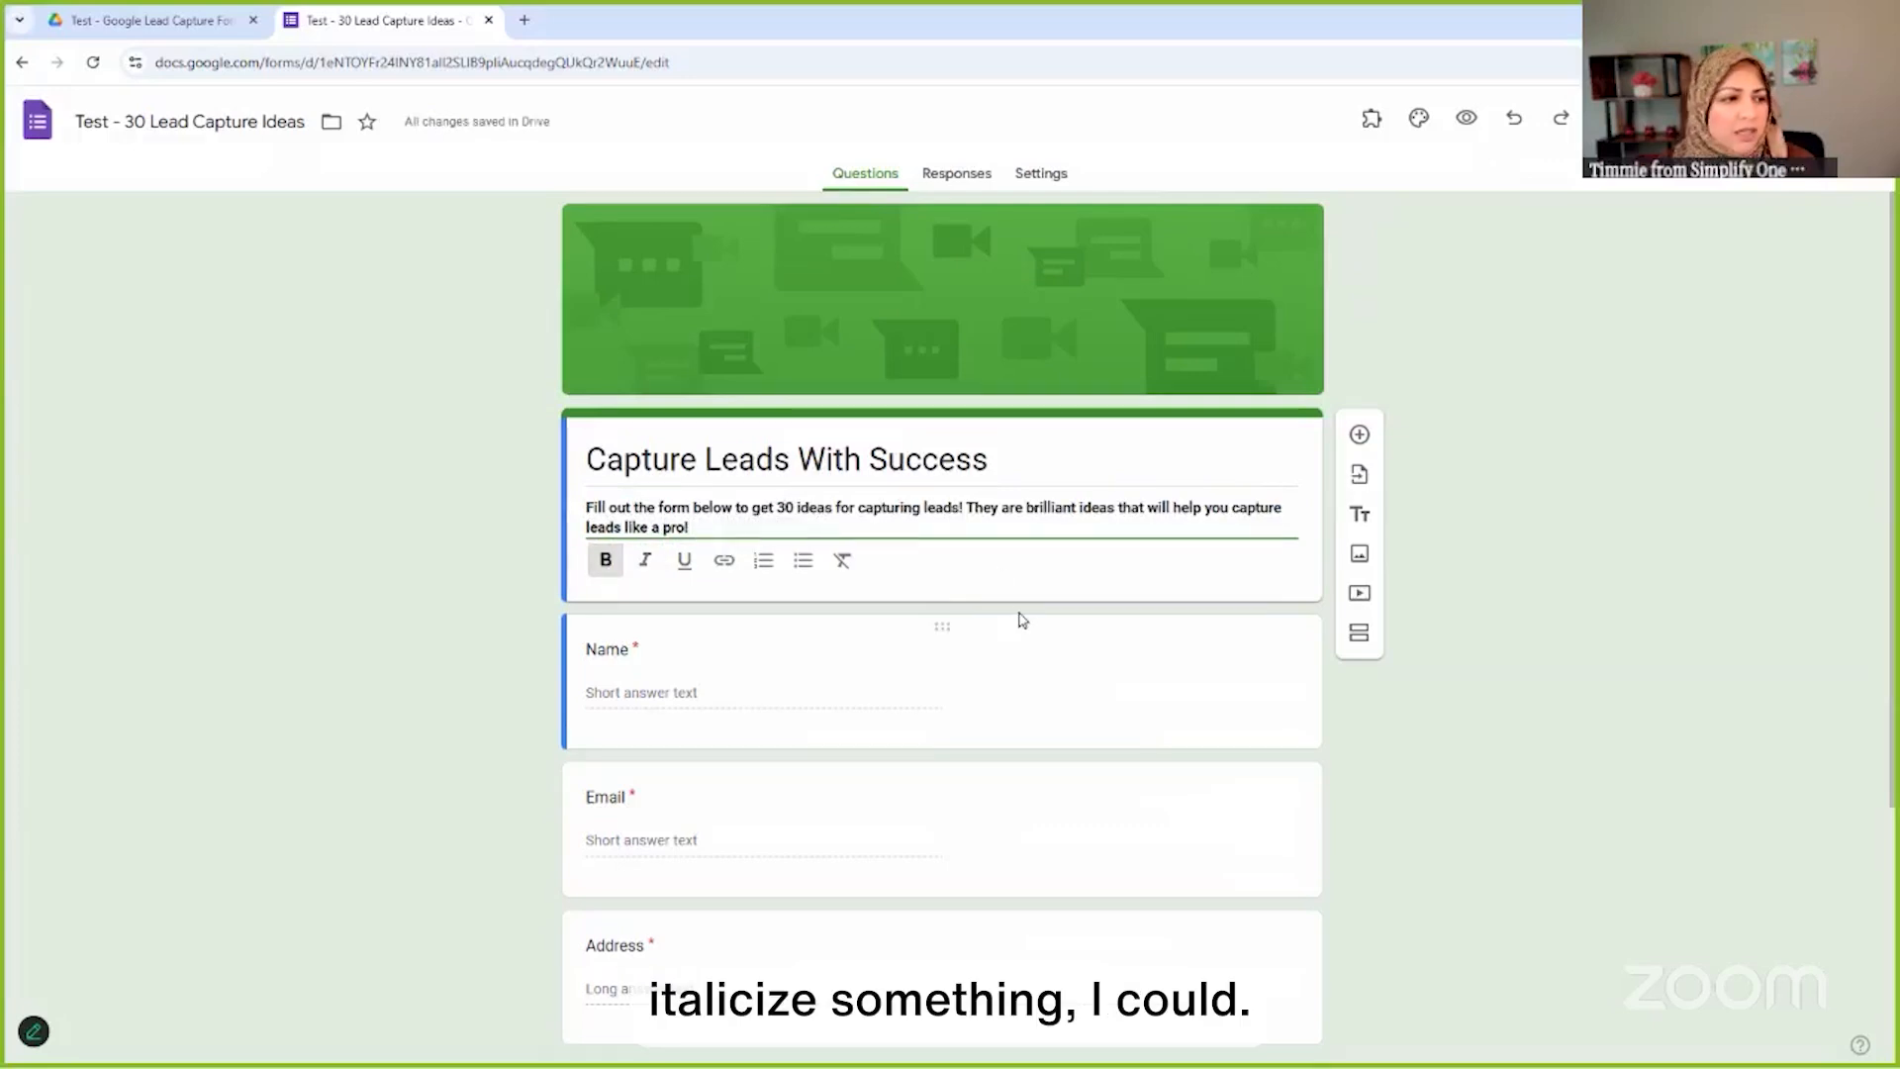
{"action": "key", "text": "Return"}
{"action": "key", "text": "Return"}
{"action": "type", "text": "Have questions? Ea"}
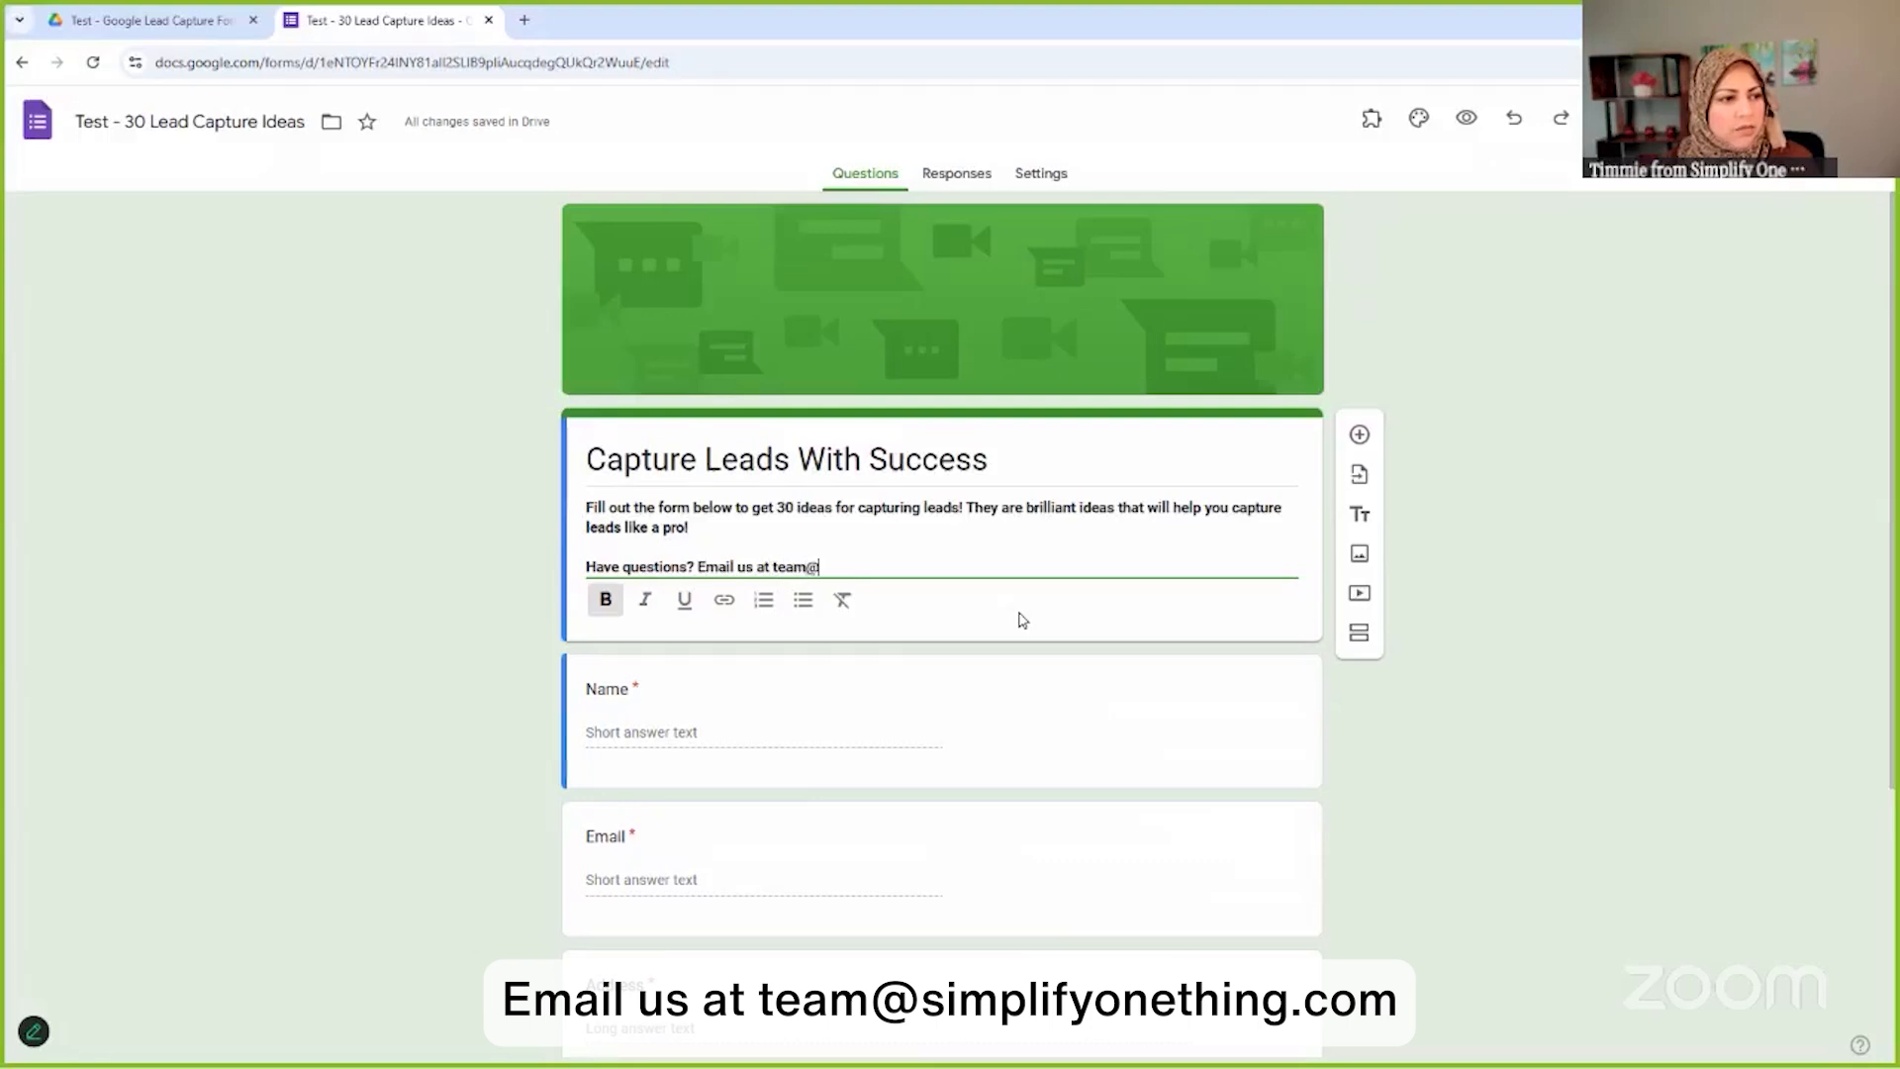
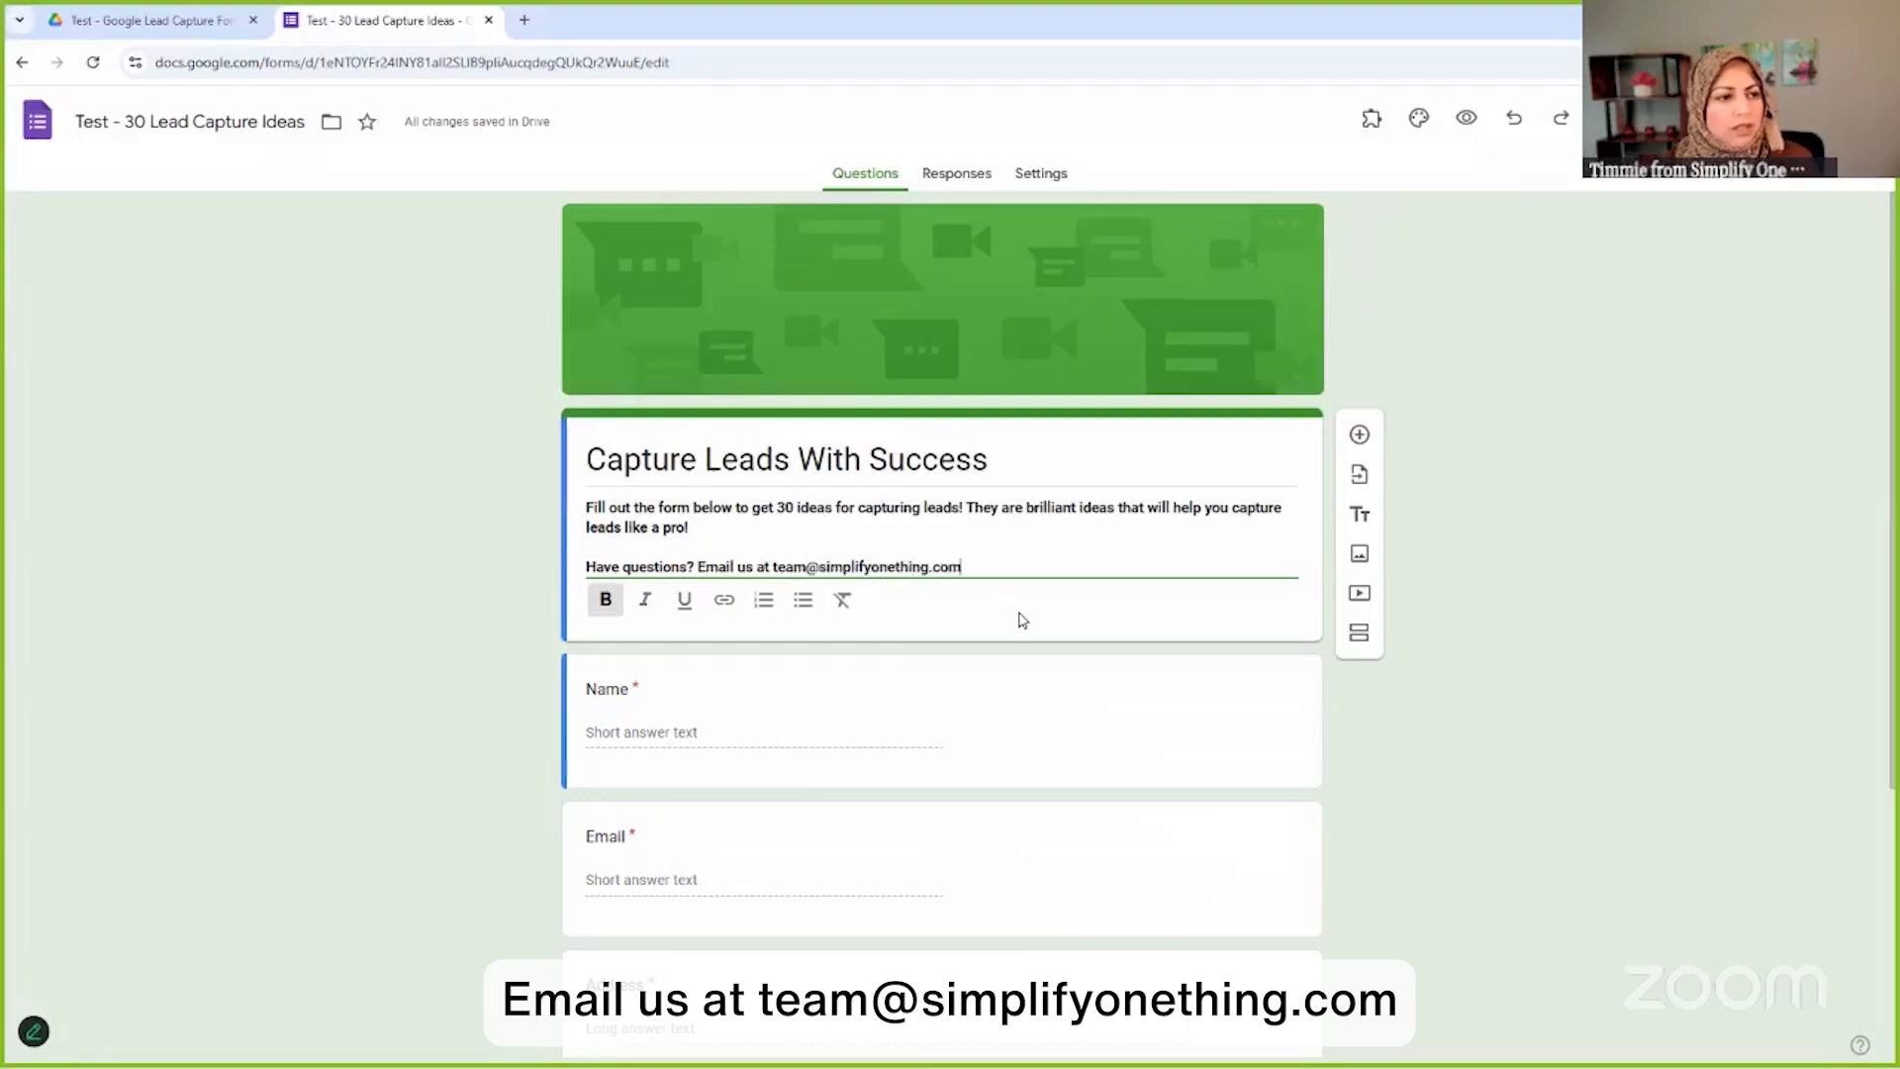
{"action": "scroll", "coordinate": [1046, 599], "scroll_direction": "down", "scroll_amount": 2}
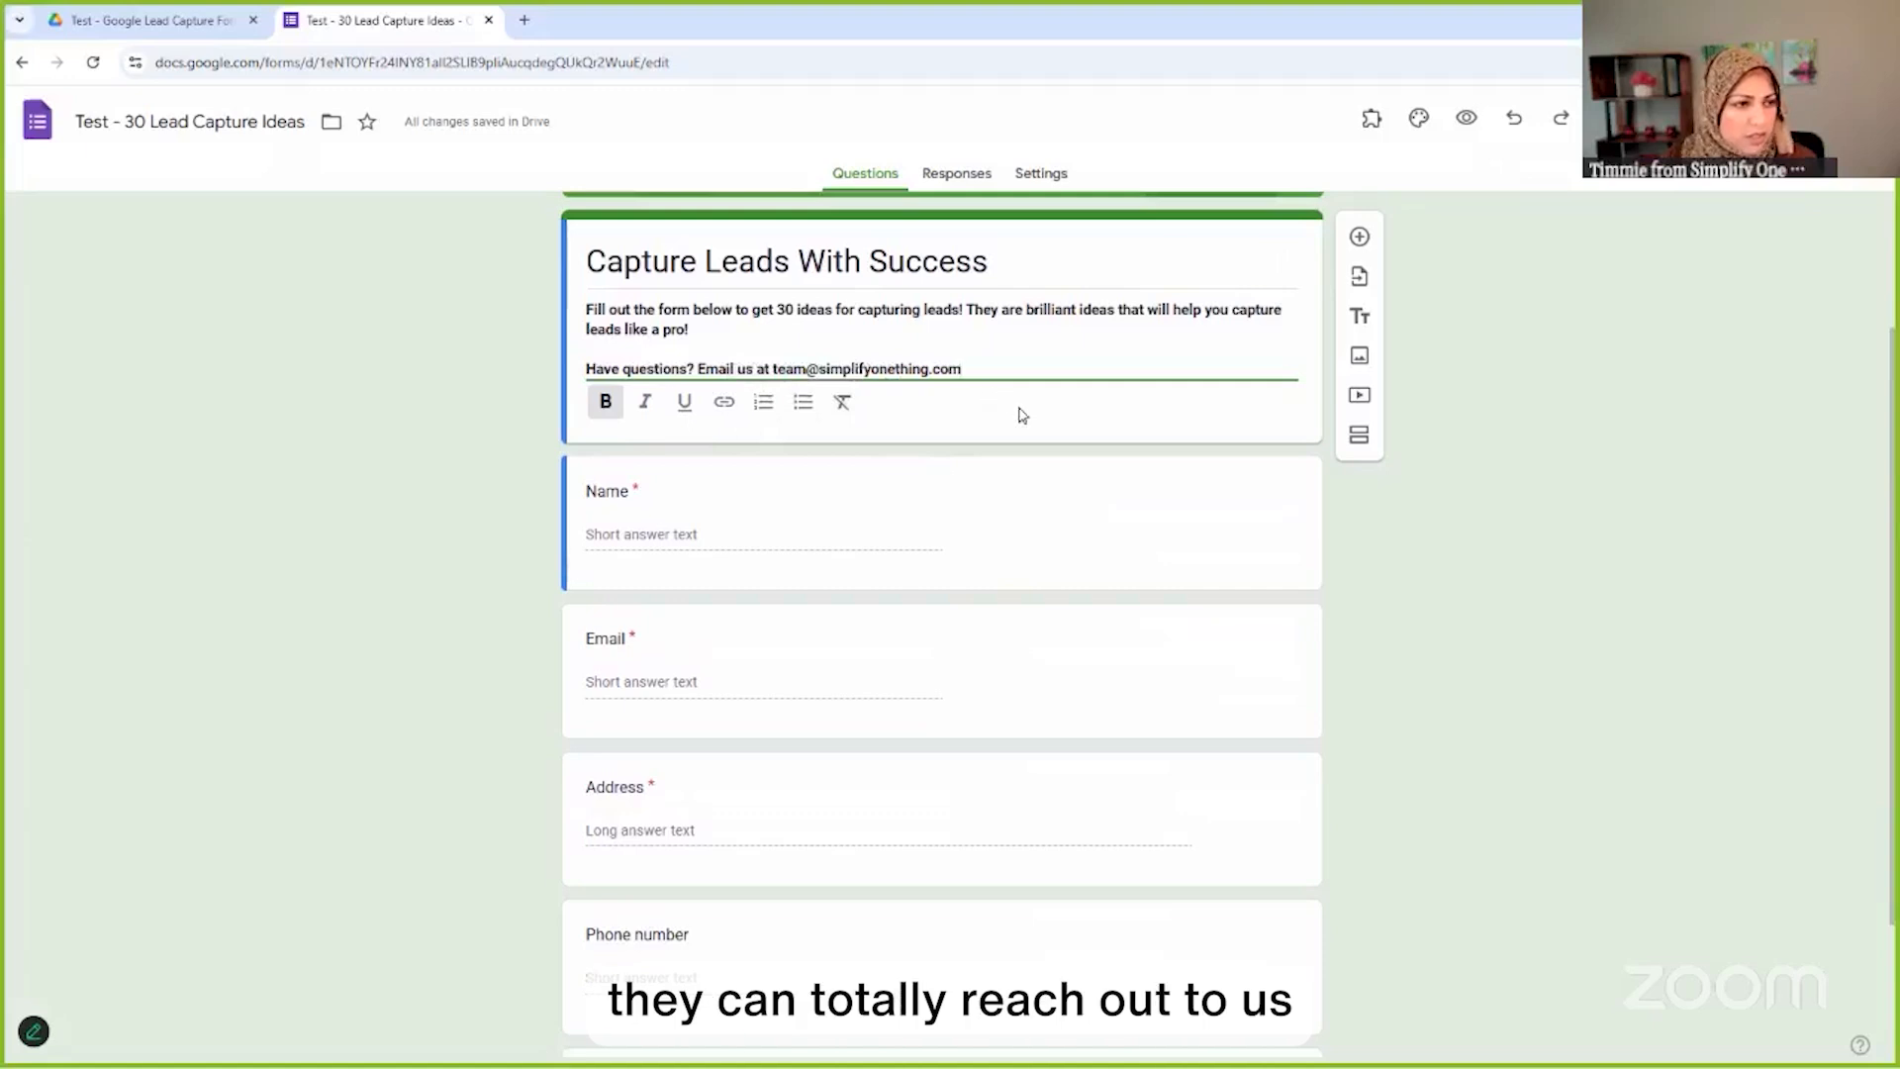
{"action": "left_click", "coordinate": [679, 538]}
{"action": "scroll", "coordinate": [168, 220], "scroll_direction": "up", "scroll_amount": 2}
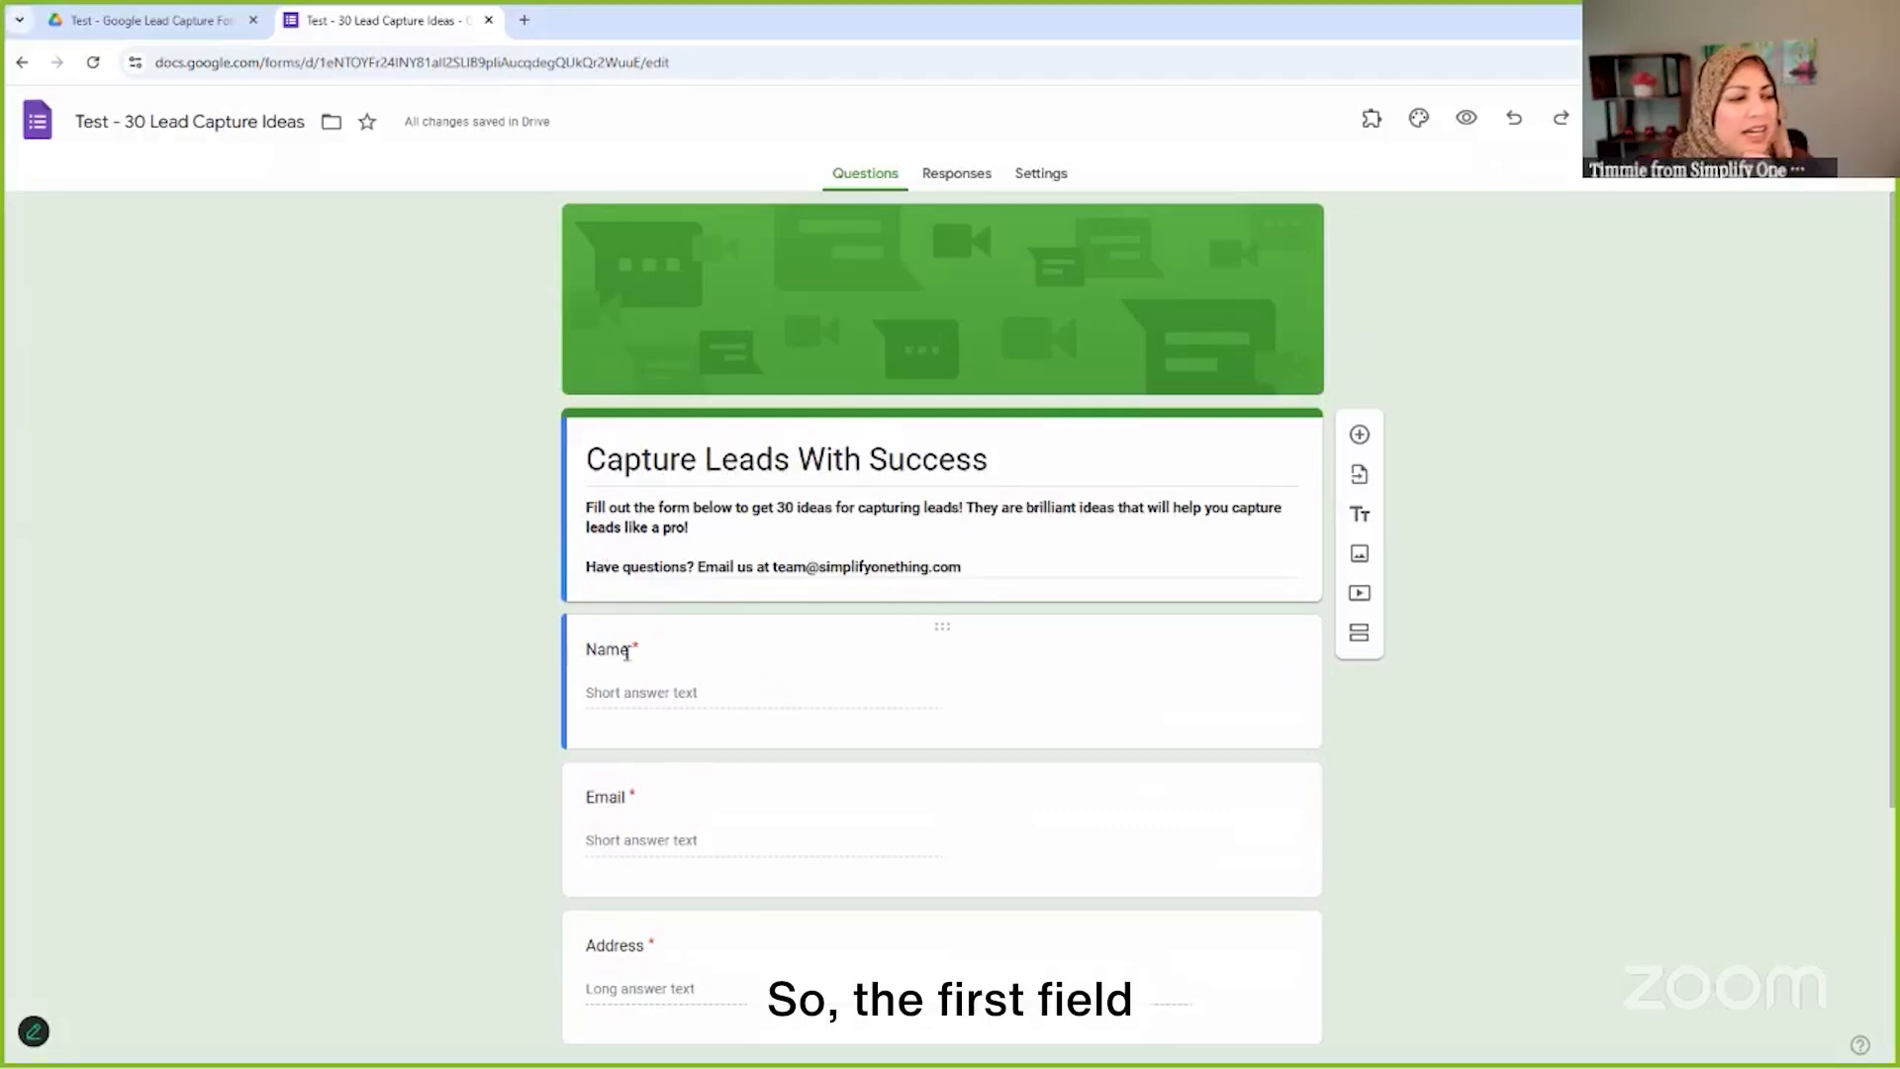
Rename the Name question to First Name
{"action": "left_click", "coordinate": [680, 656]}
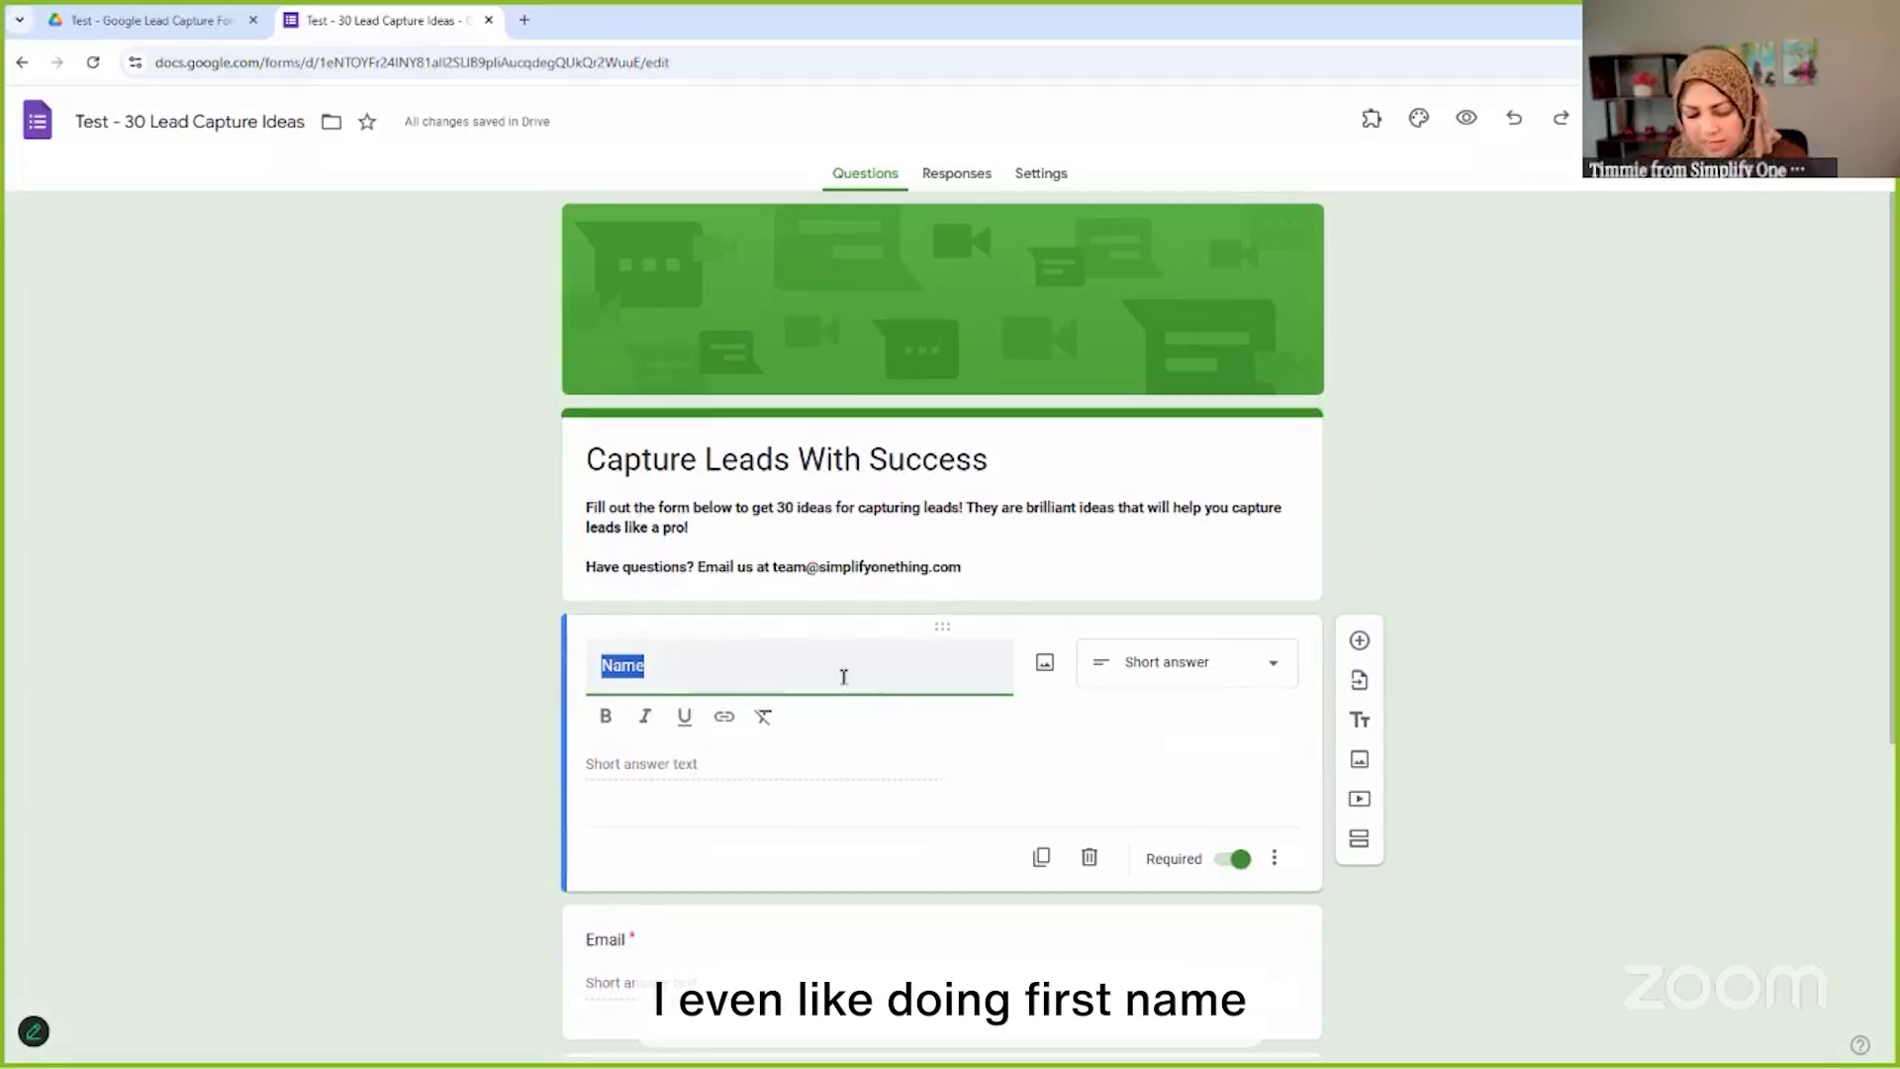
{"action": "type", "text": "Firt N"}
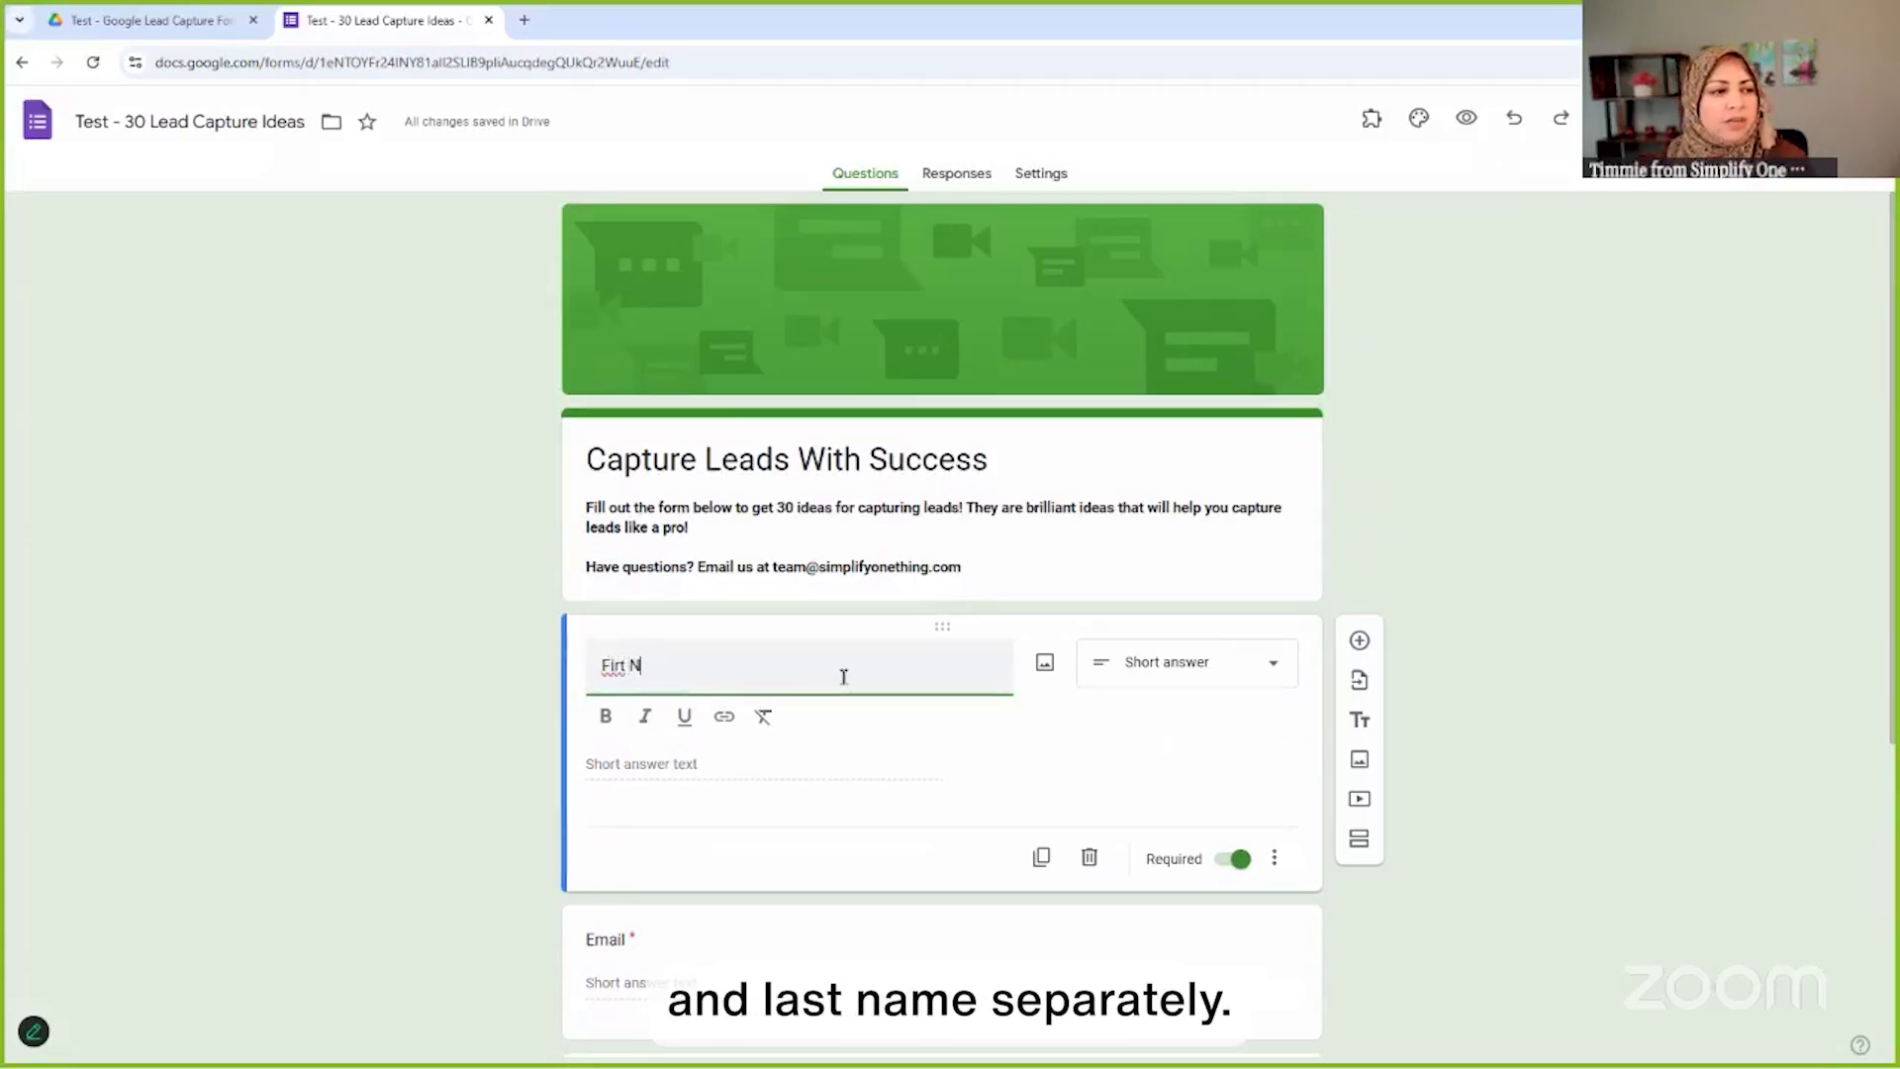
{"action": "key", "text": "BackSpace"}
{"action": "key", "text": "BackSpace"}
{"action": "key", "text": "BackSpace"}
{"action": "type", "text": "st Name"}
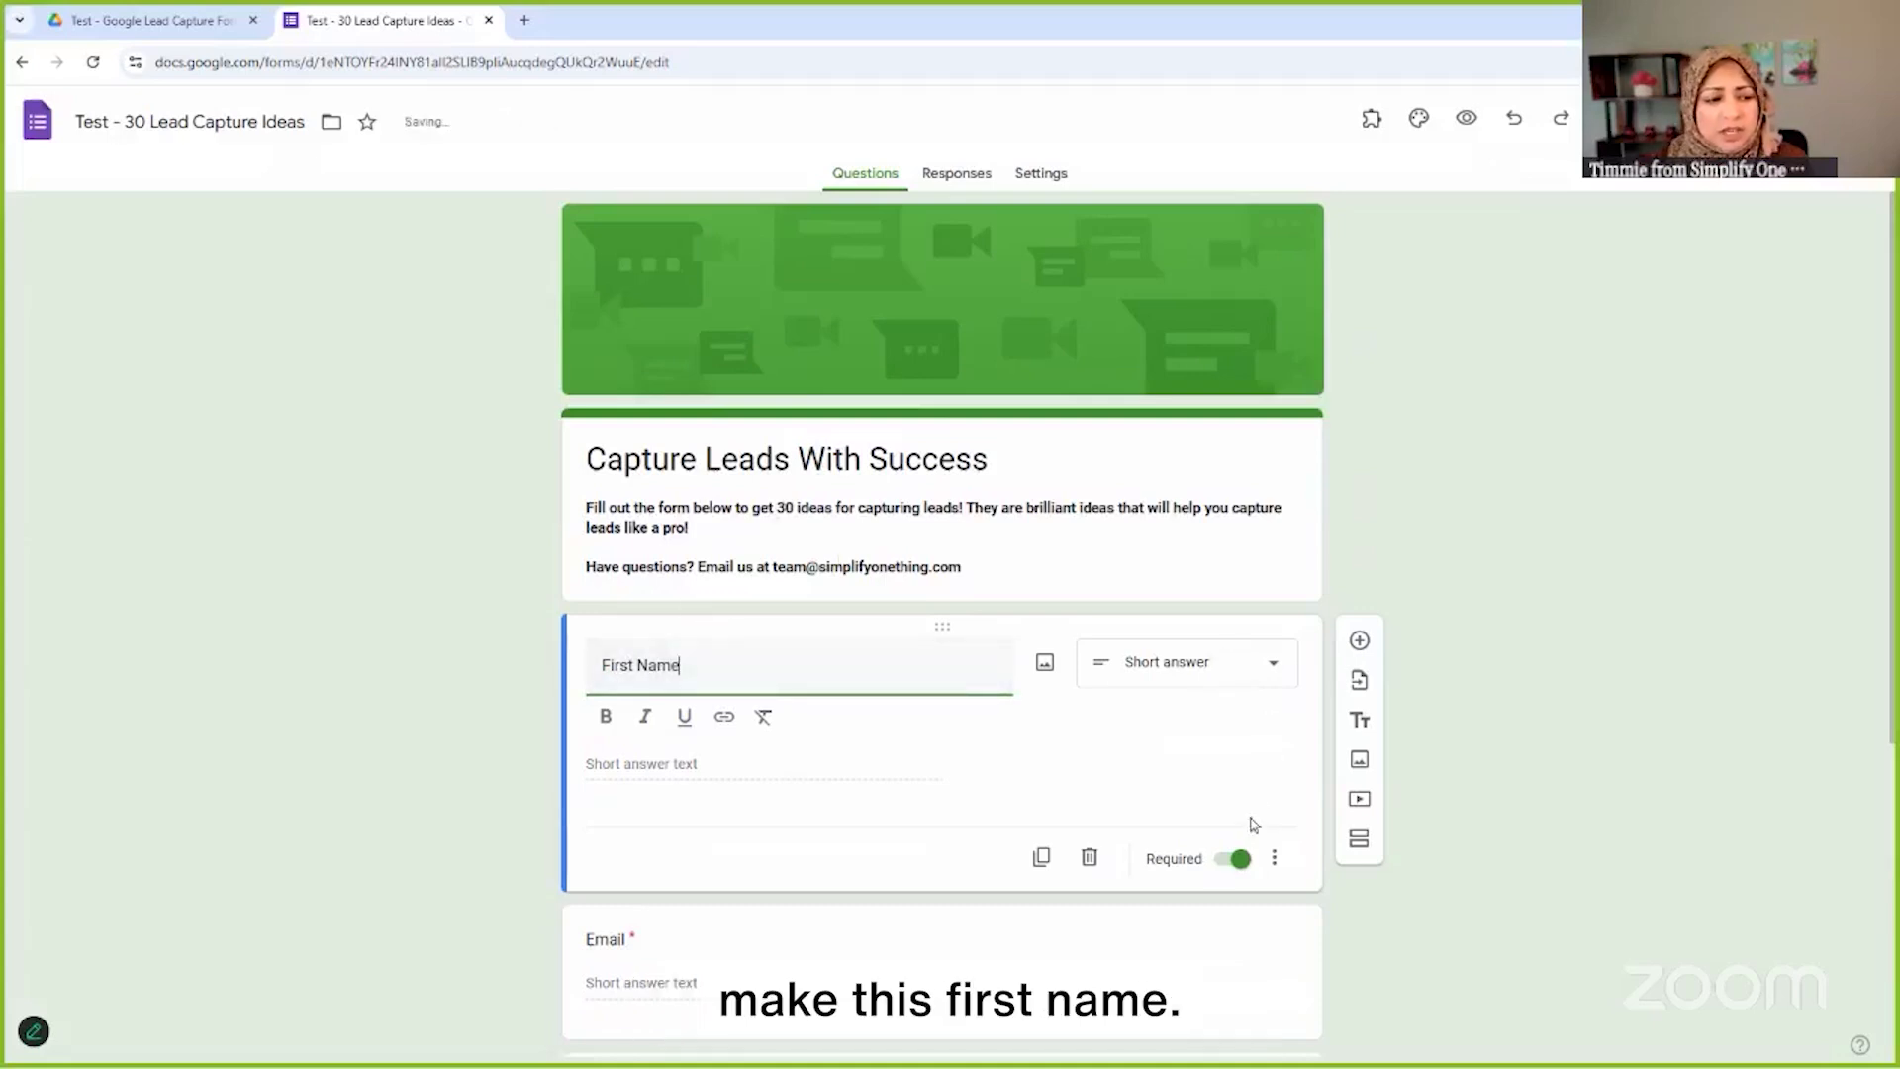
{"action": "left_click", "coordinate": [1425, 790]}
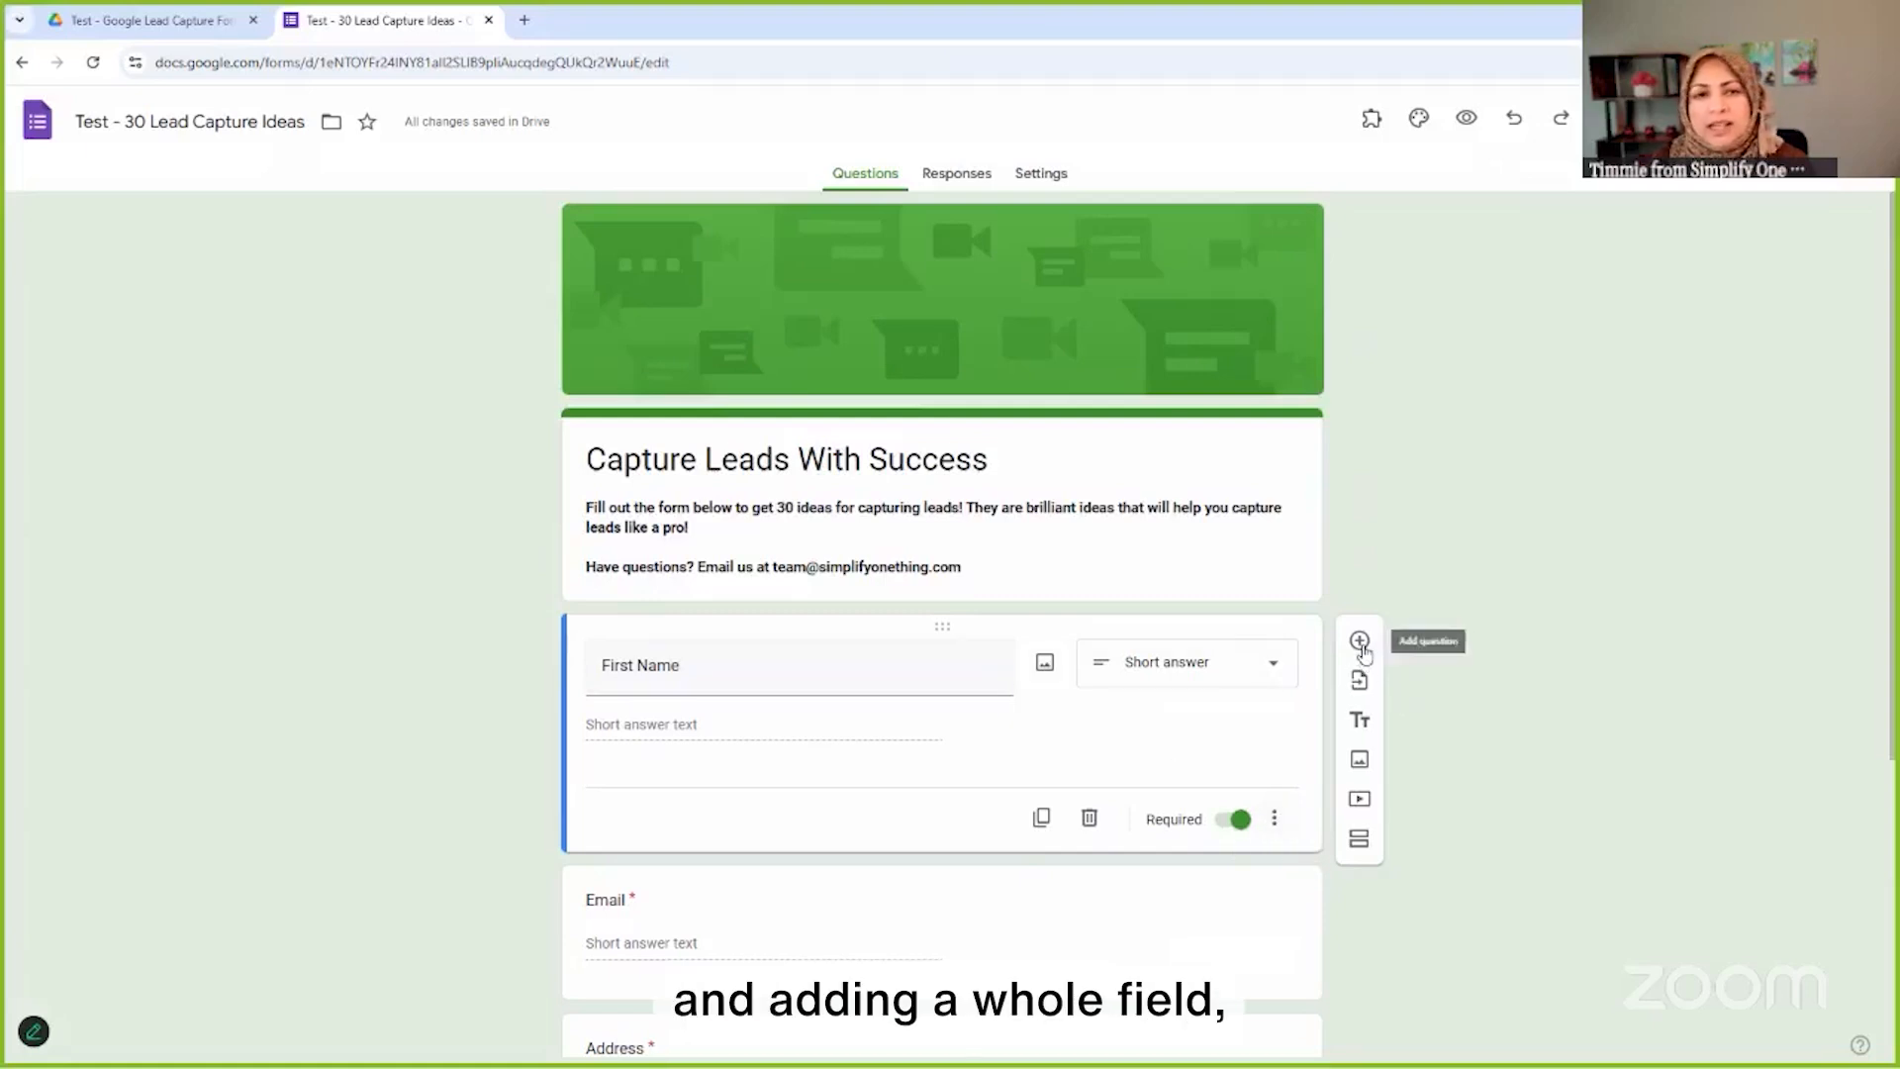
Duplicate First Name and retitle the copy as Last Name
{"action": "left_click", "coordinate": [1042, 818]}
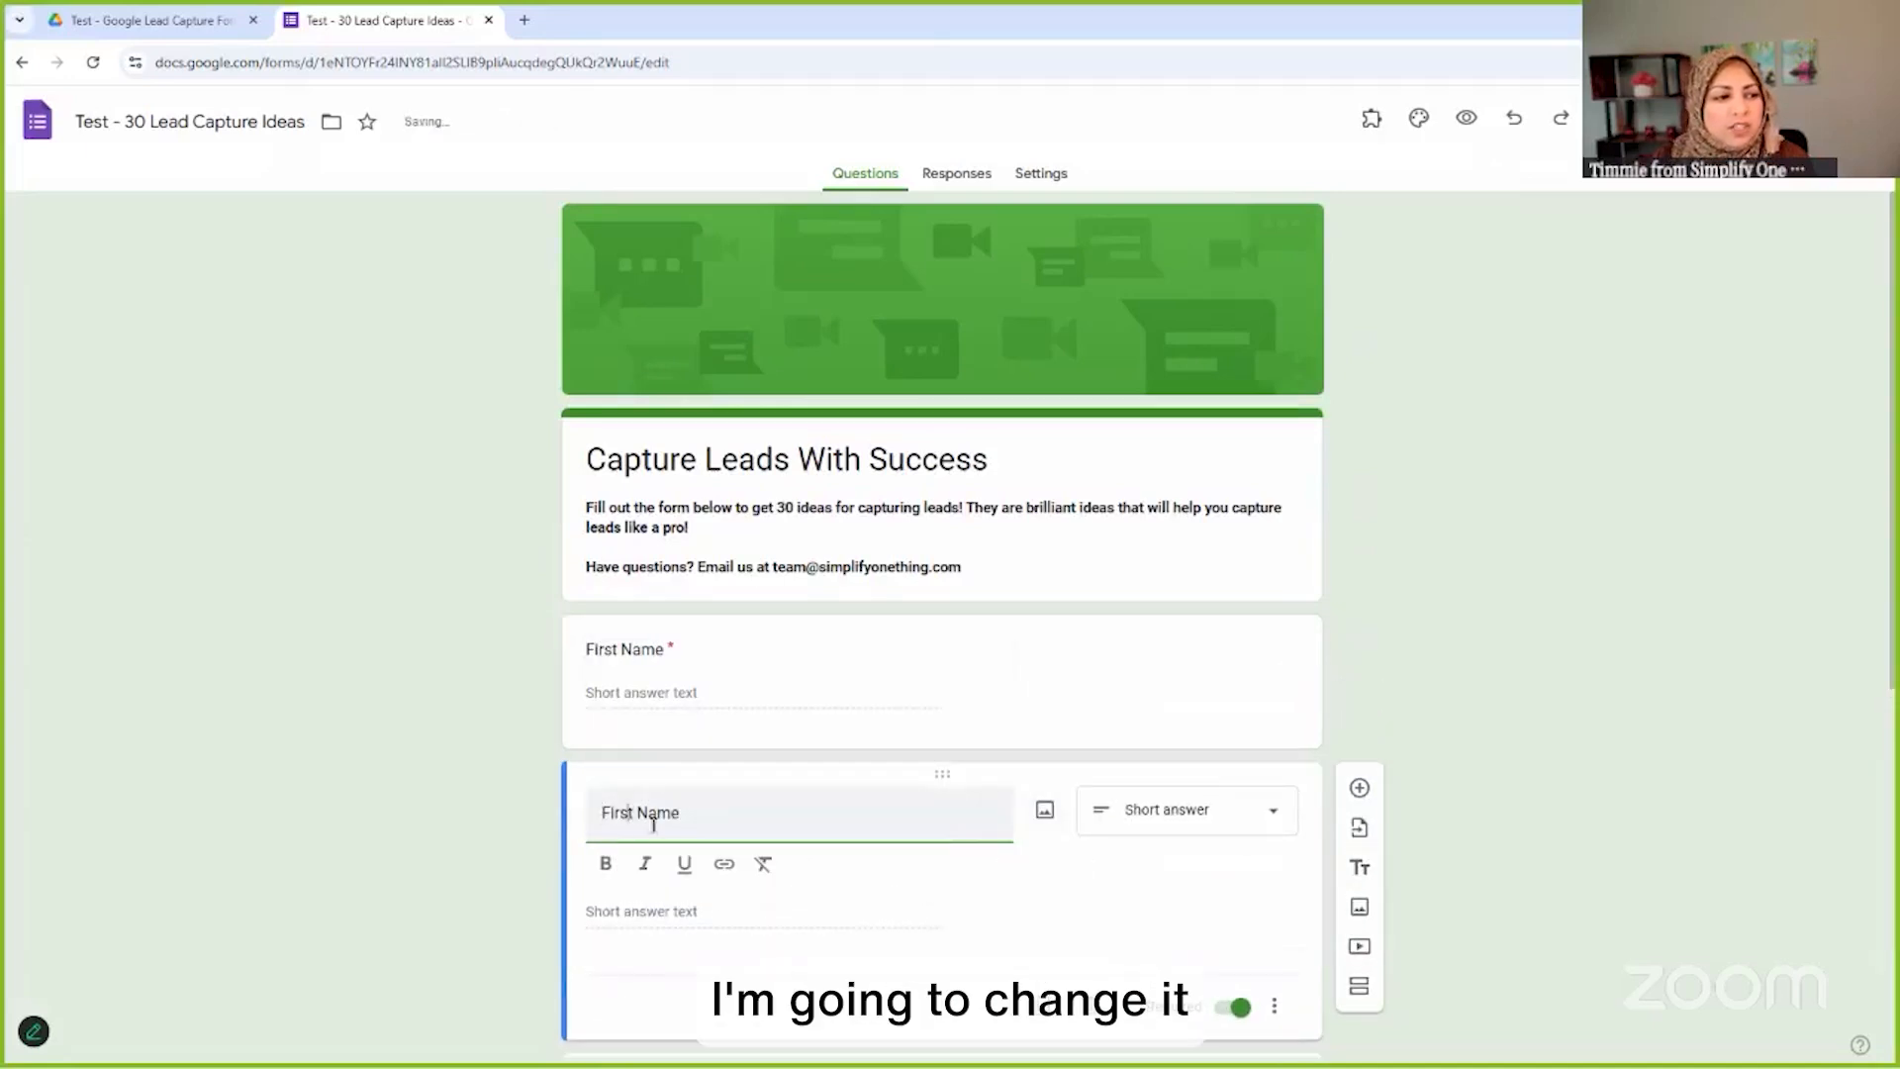
{"action": "key", "text": "shift+Home"}
{"action": "type", "text": "Last"}
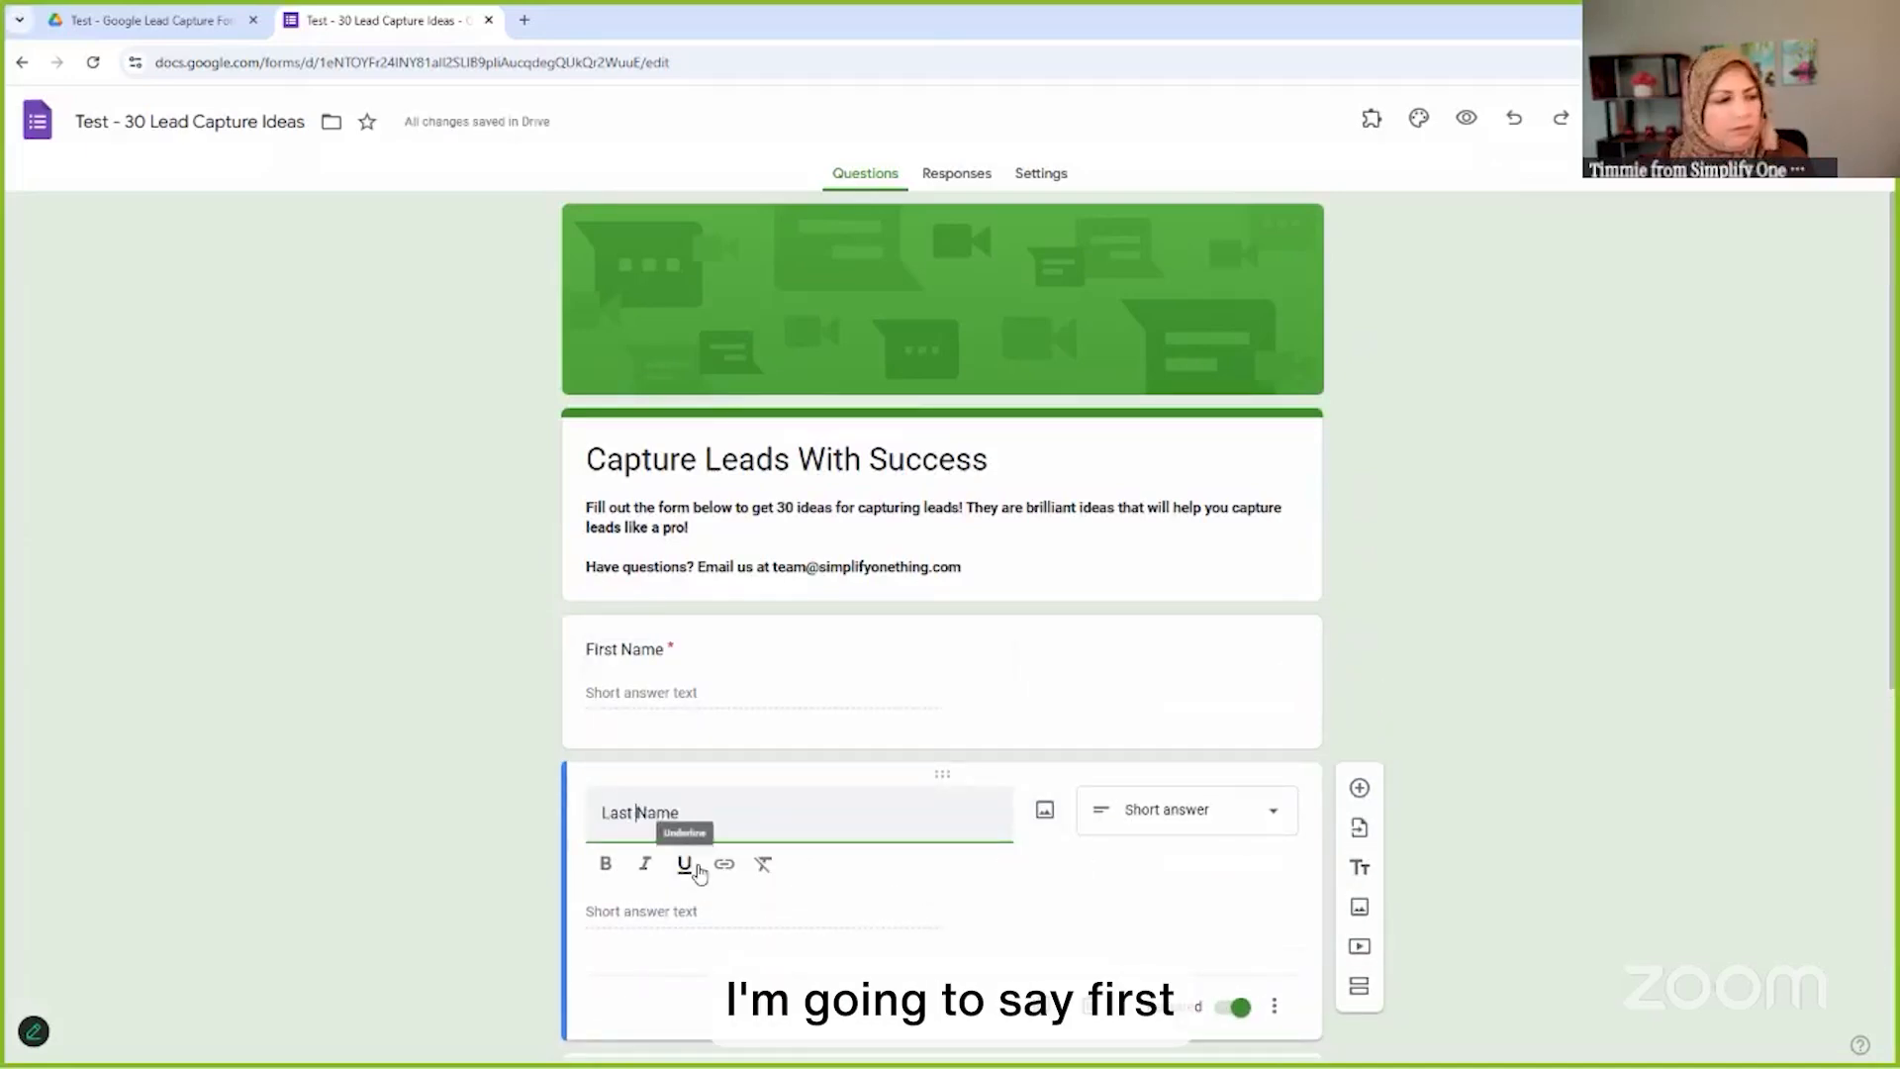
{"action": "left_click", "coordinate": [1488, 647]}
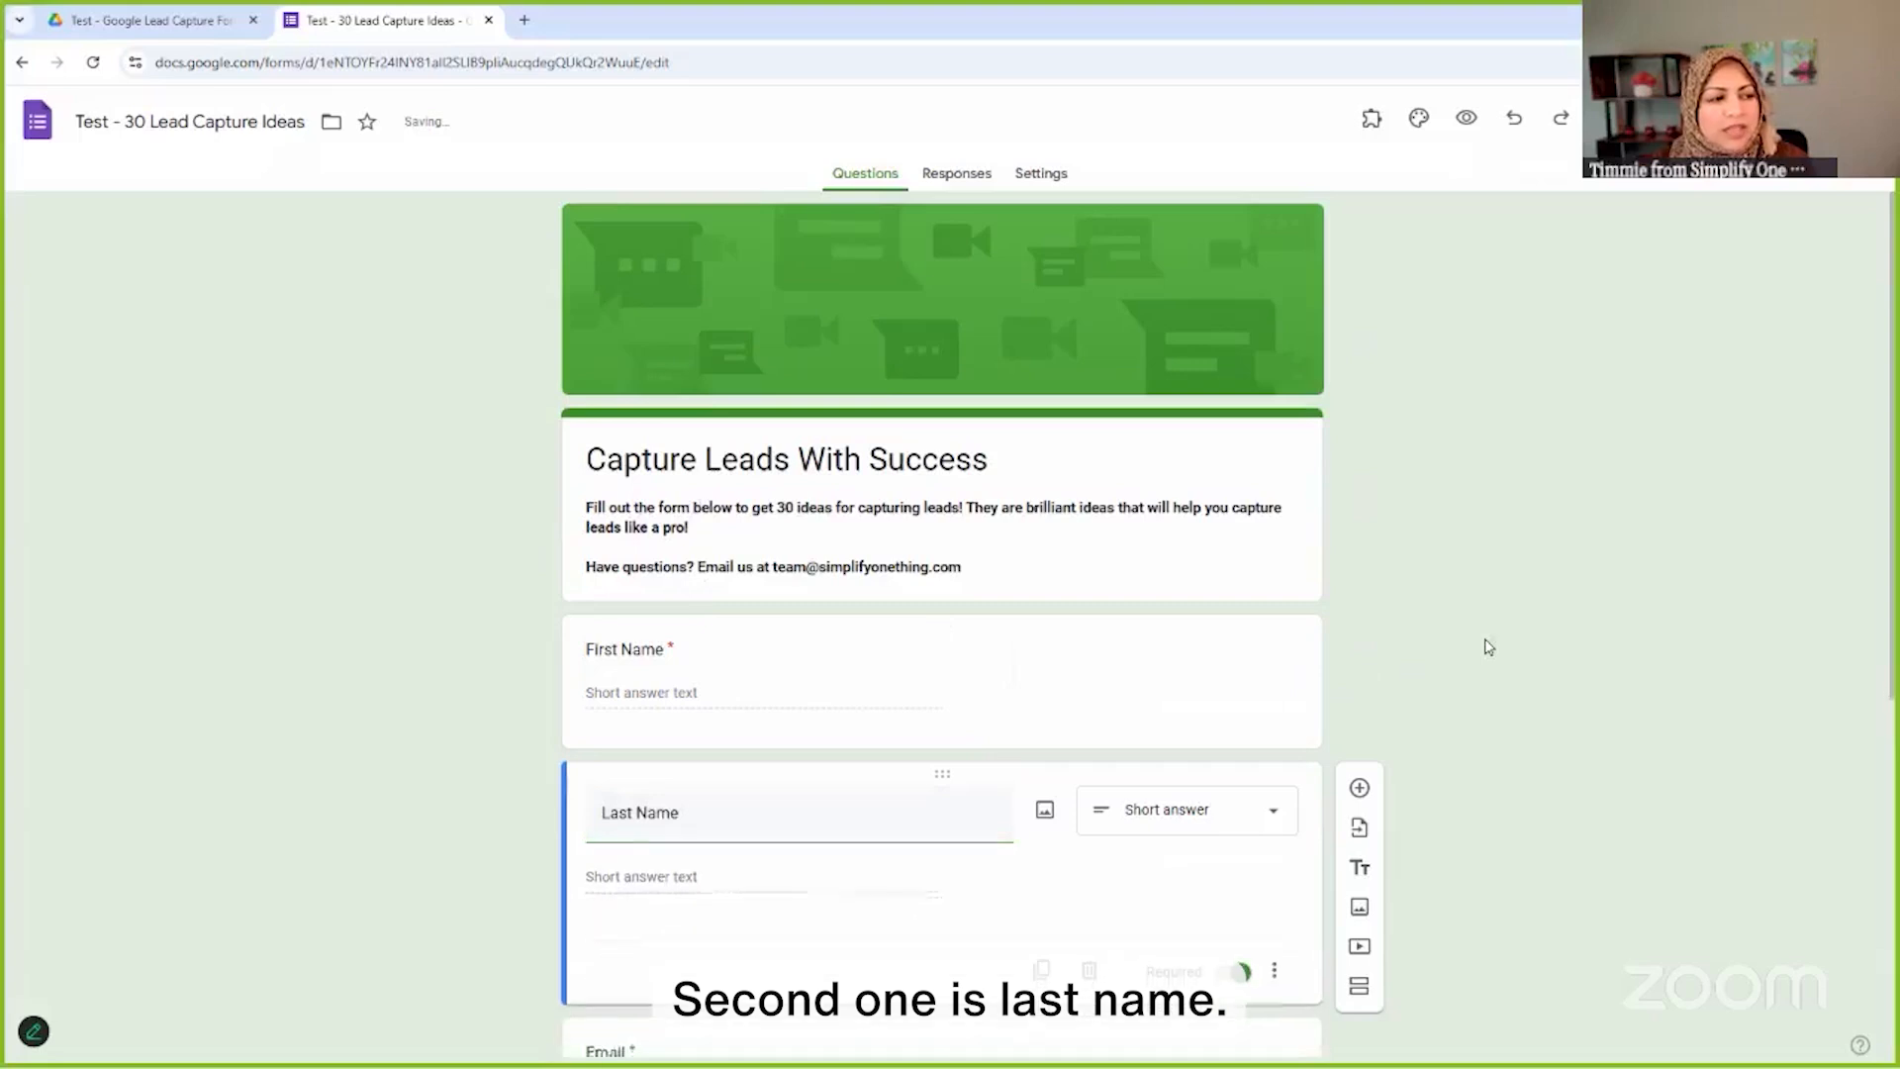
{"action": "scroll", "coordinate": [1480, 654], "scroll_direction": "down", "scroll_amount": 3}
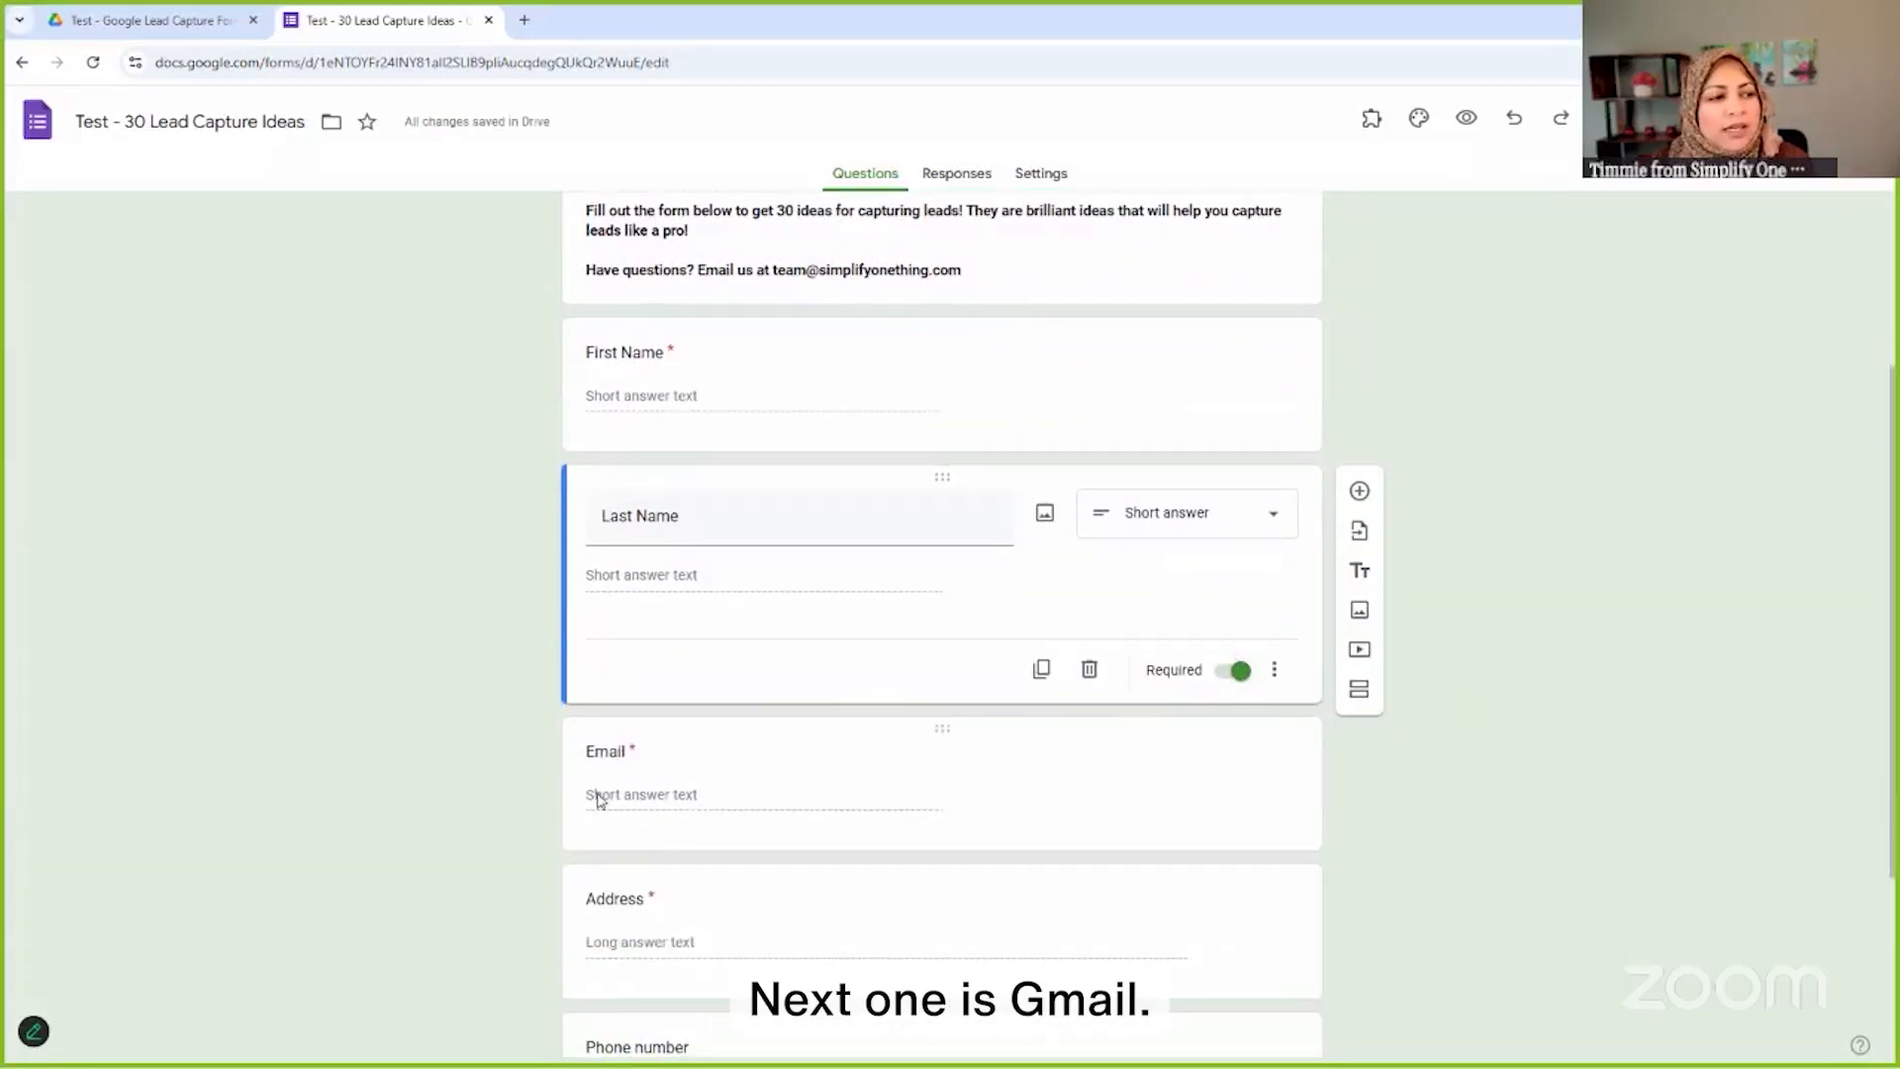
Open the Email question to view its email-format validation and error message
{"action": "left_click", "coordinate": [773, 747]}
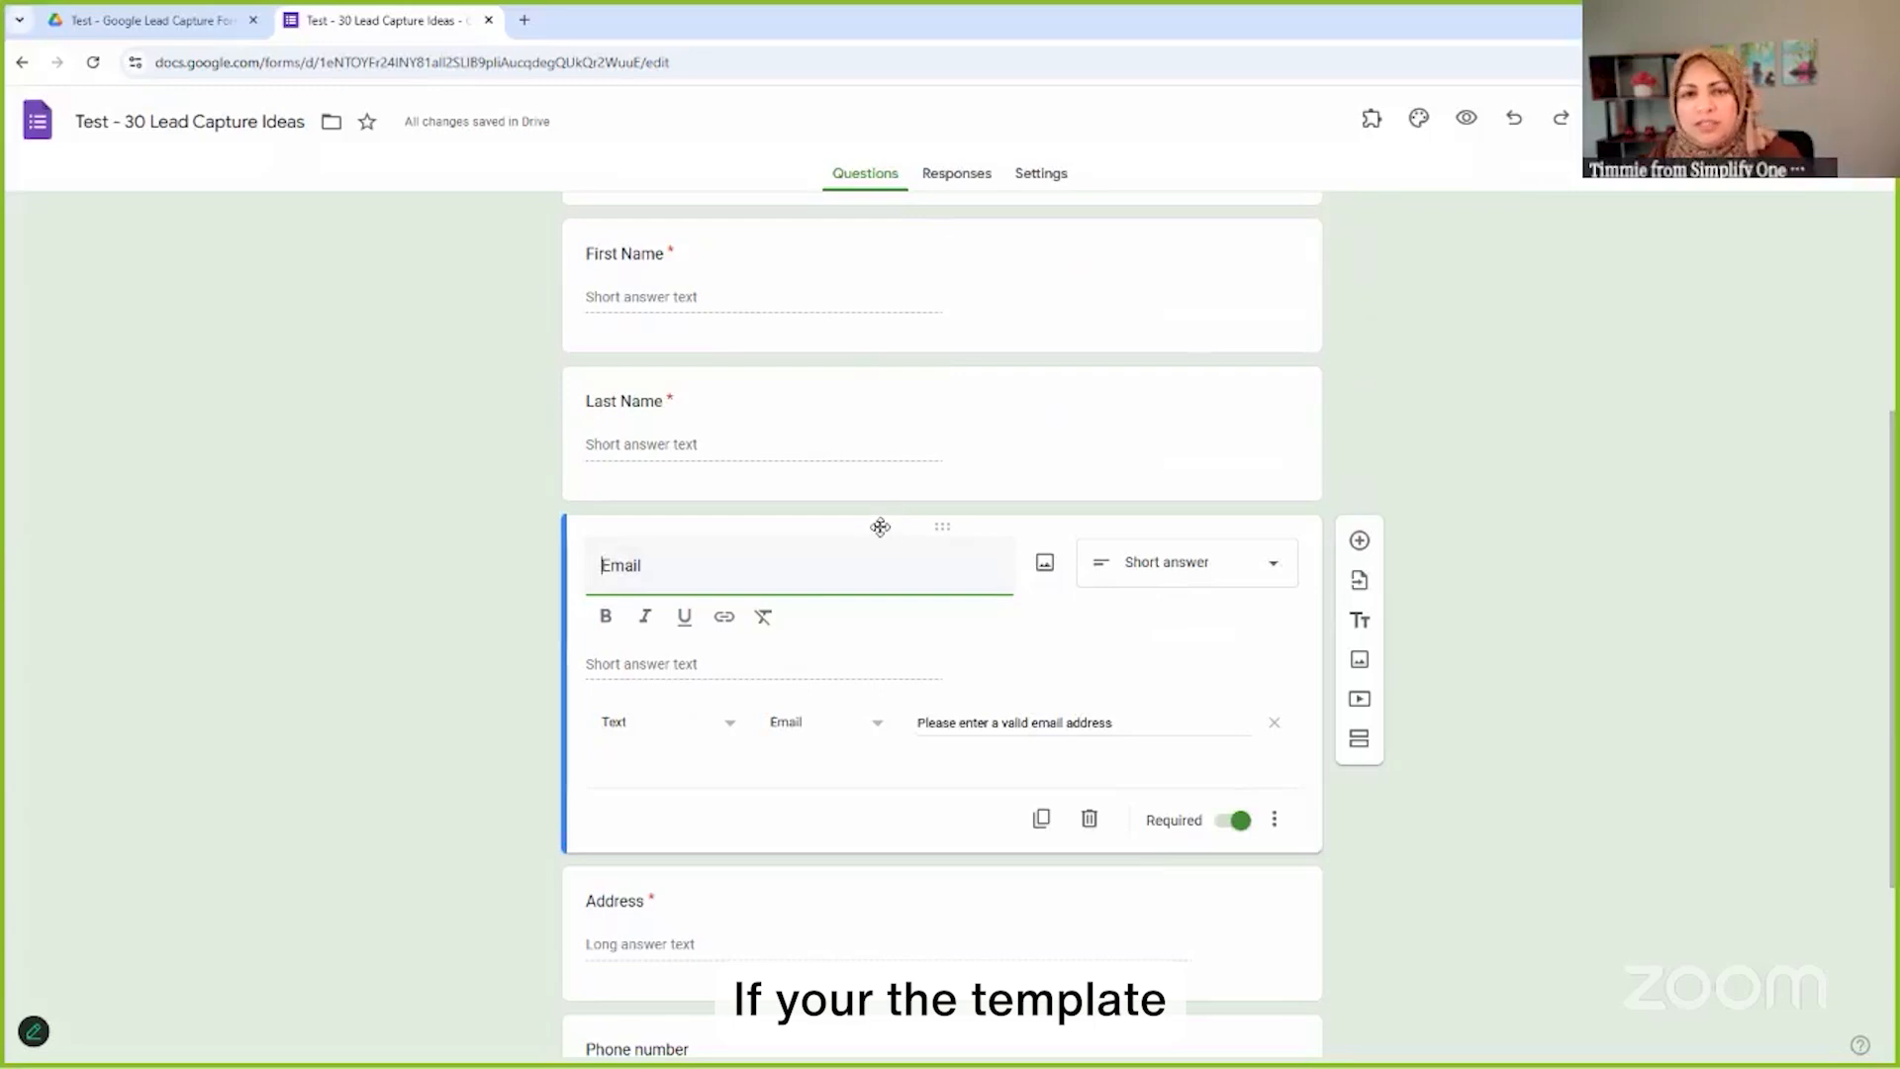
Add a required short-answer question titled 'Email (second)' below Email
{"action": "left_click", "coordinate": [1360, 541]}
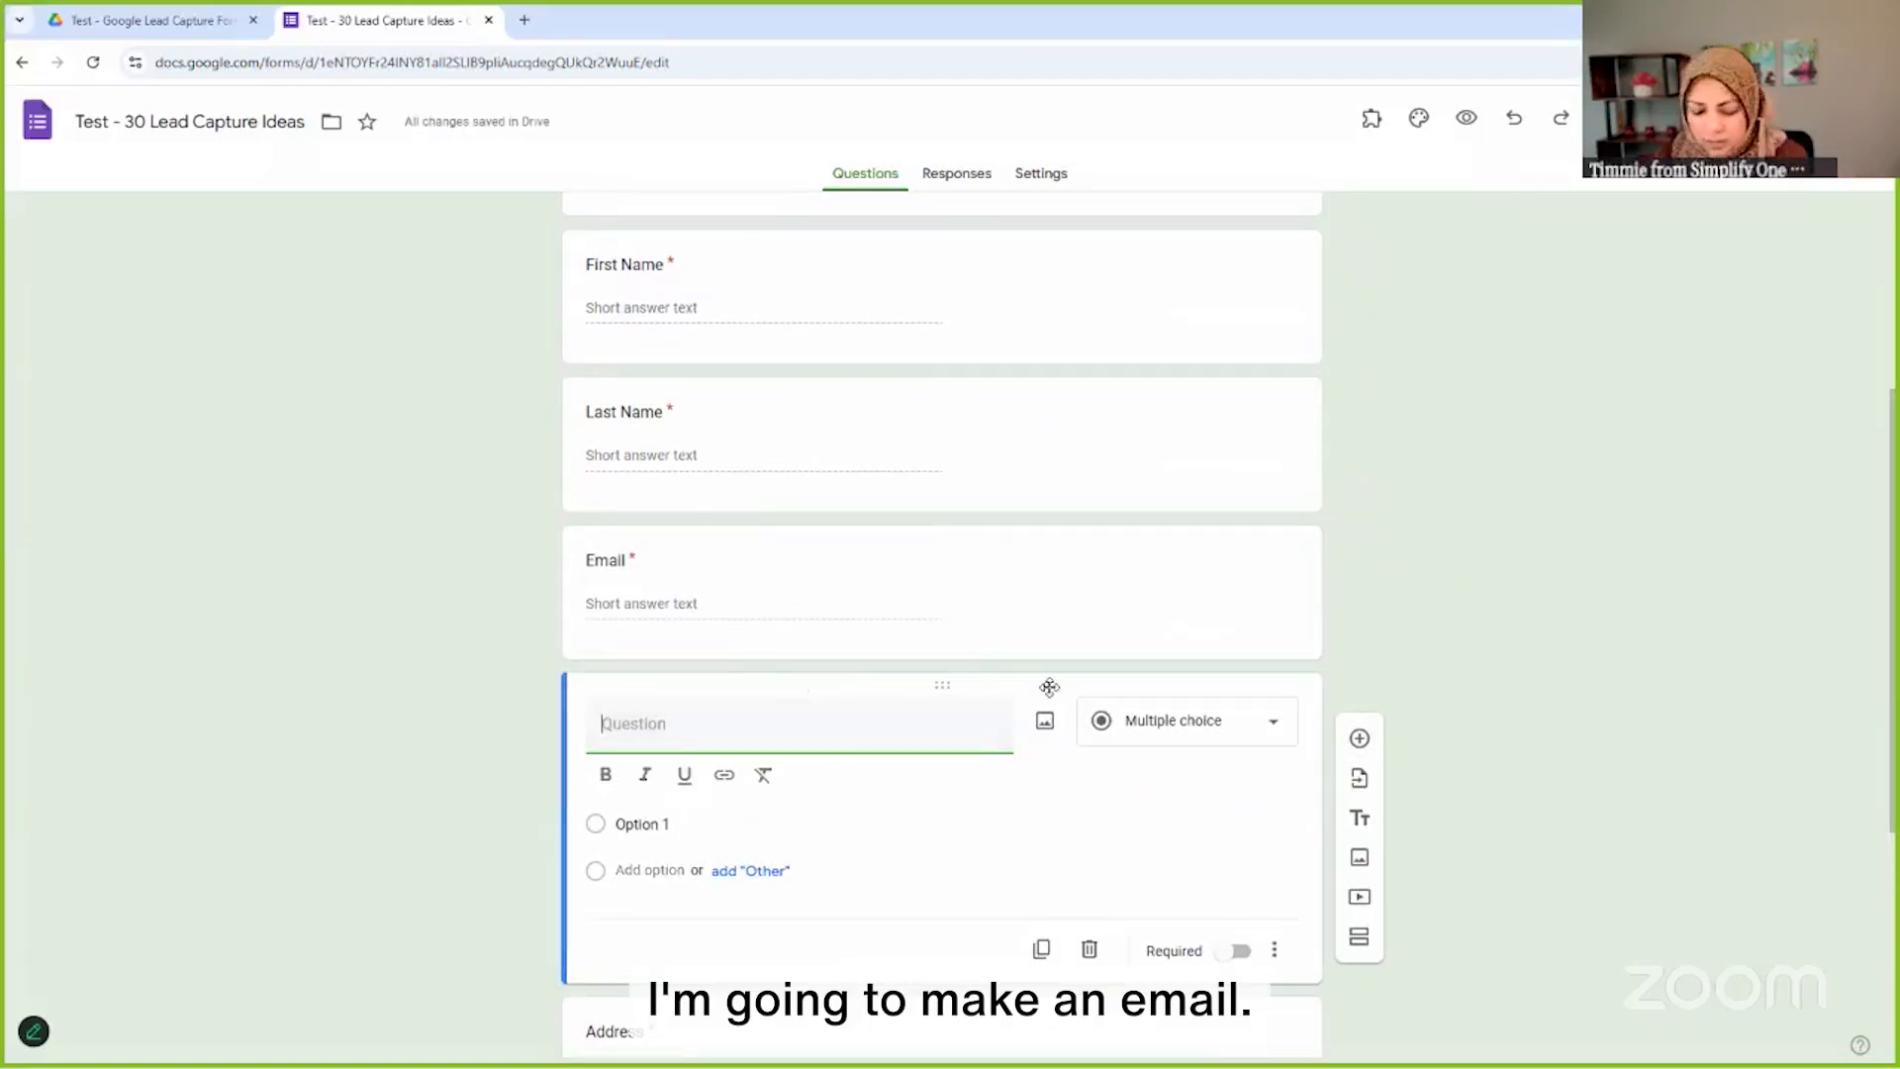
{"action": "type", "text": "Email "}
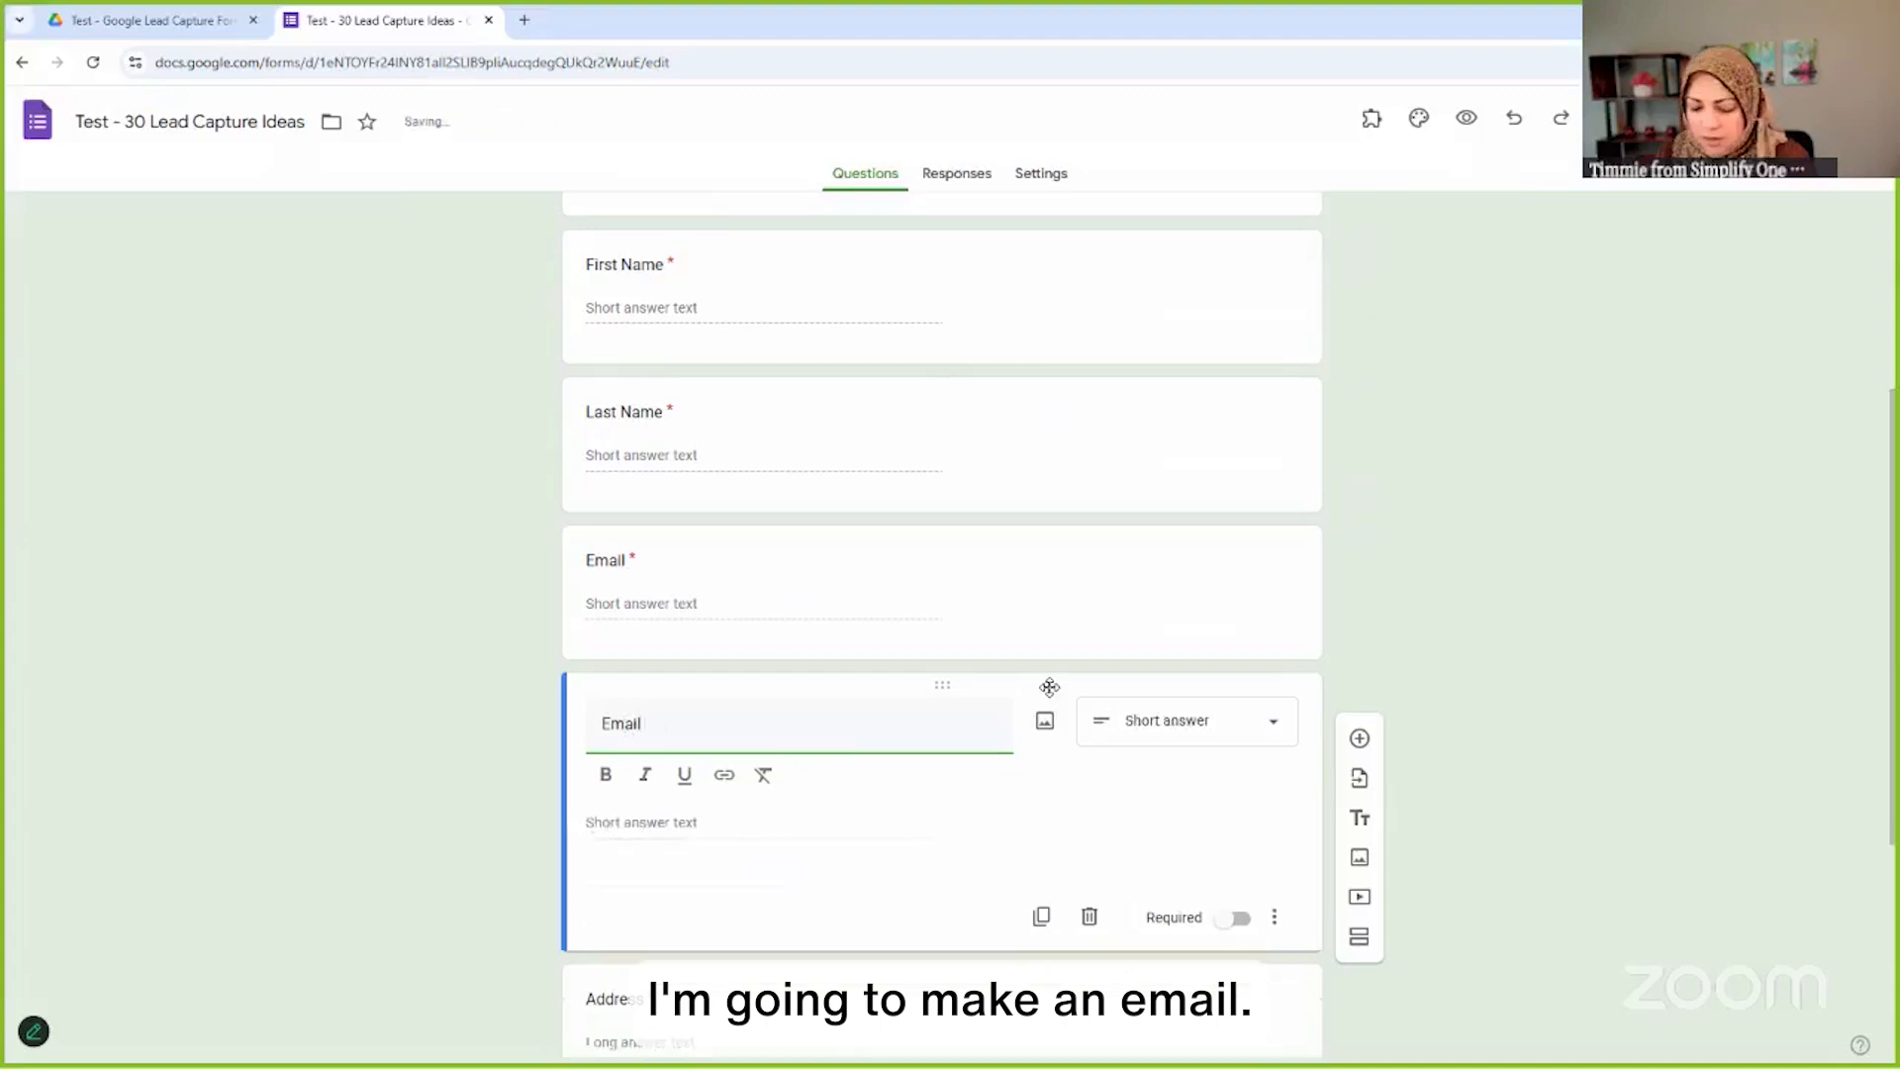
{"action": "type", "text": "(second)"}
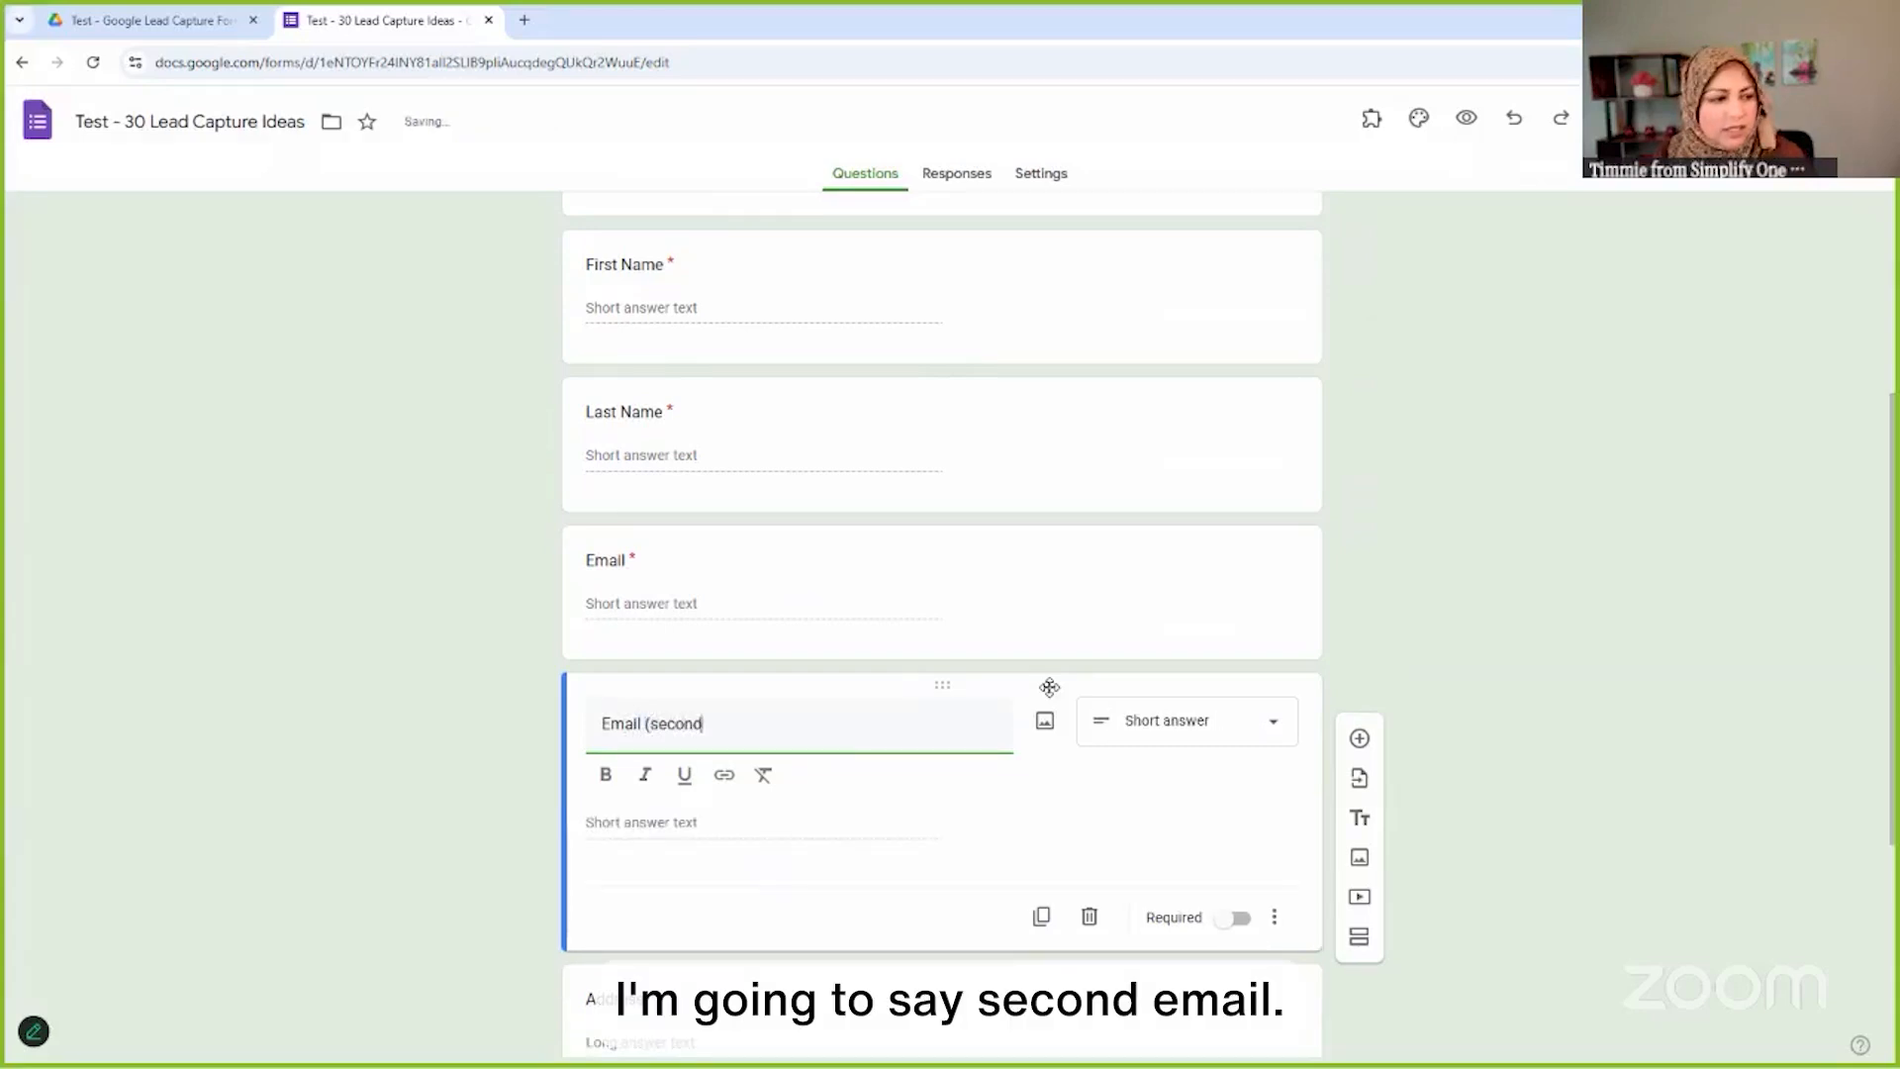
{"action": "left_click", "coordinate": [1230, 729]}
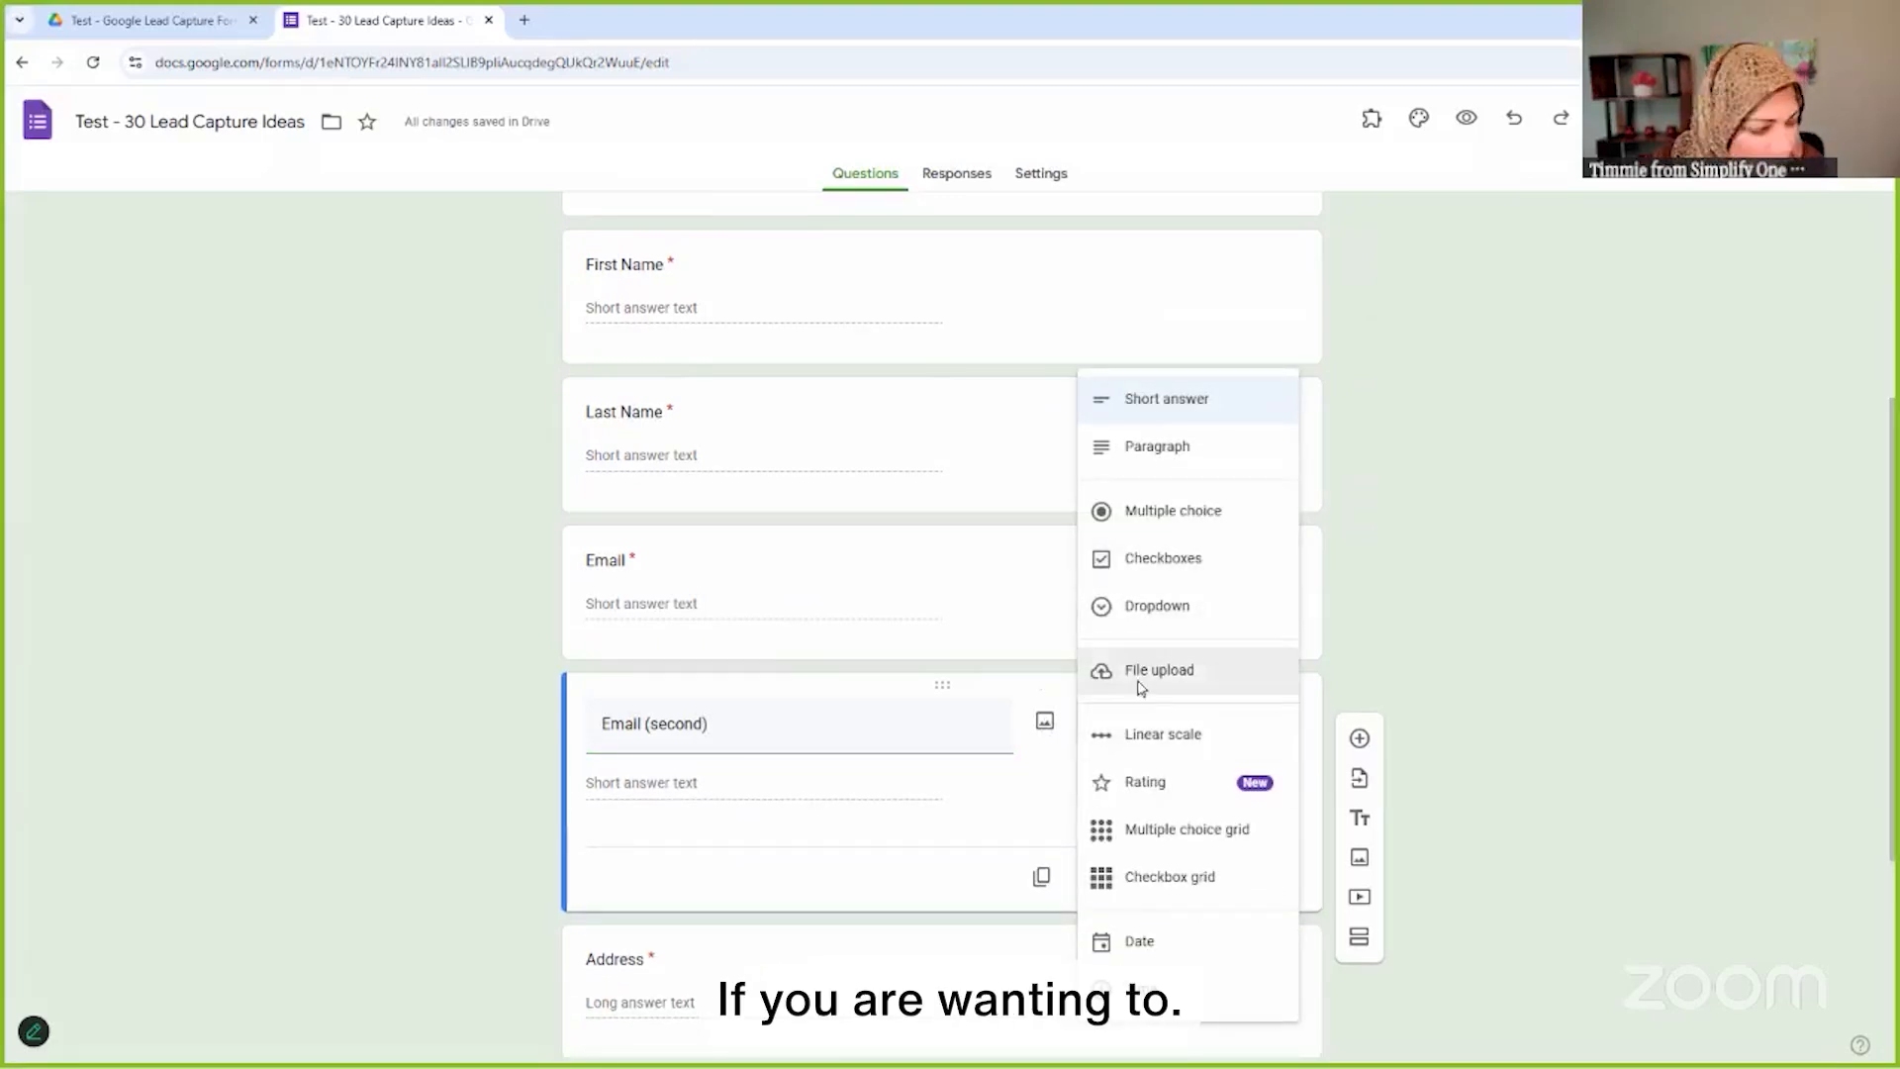
{"action": "left_click", "coordinate": [801, 725]}
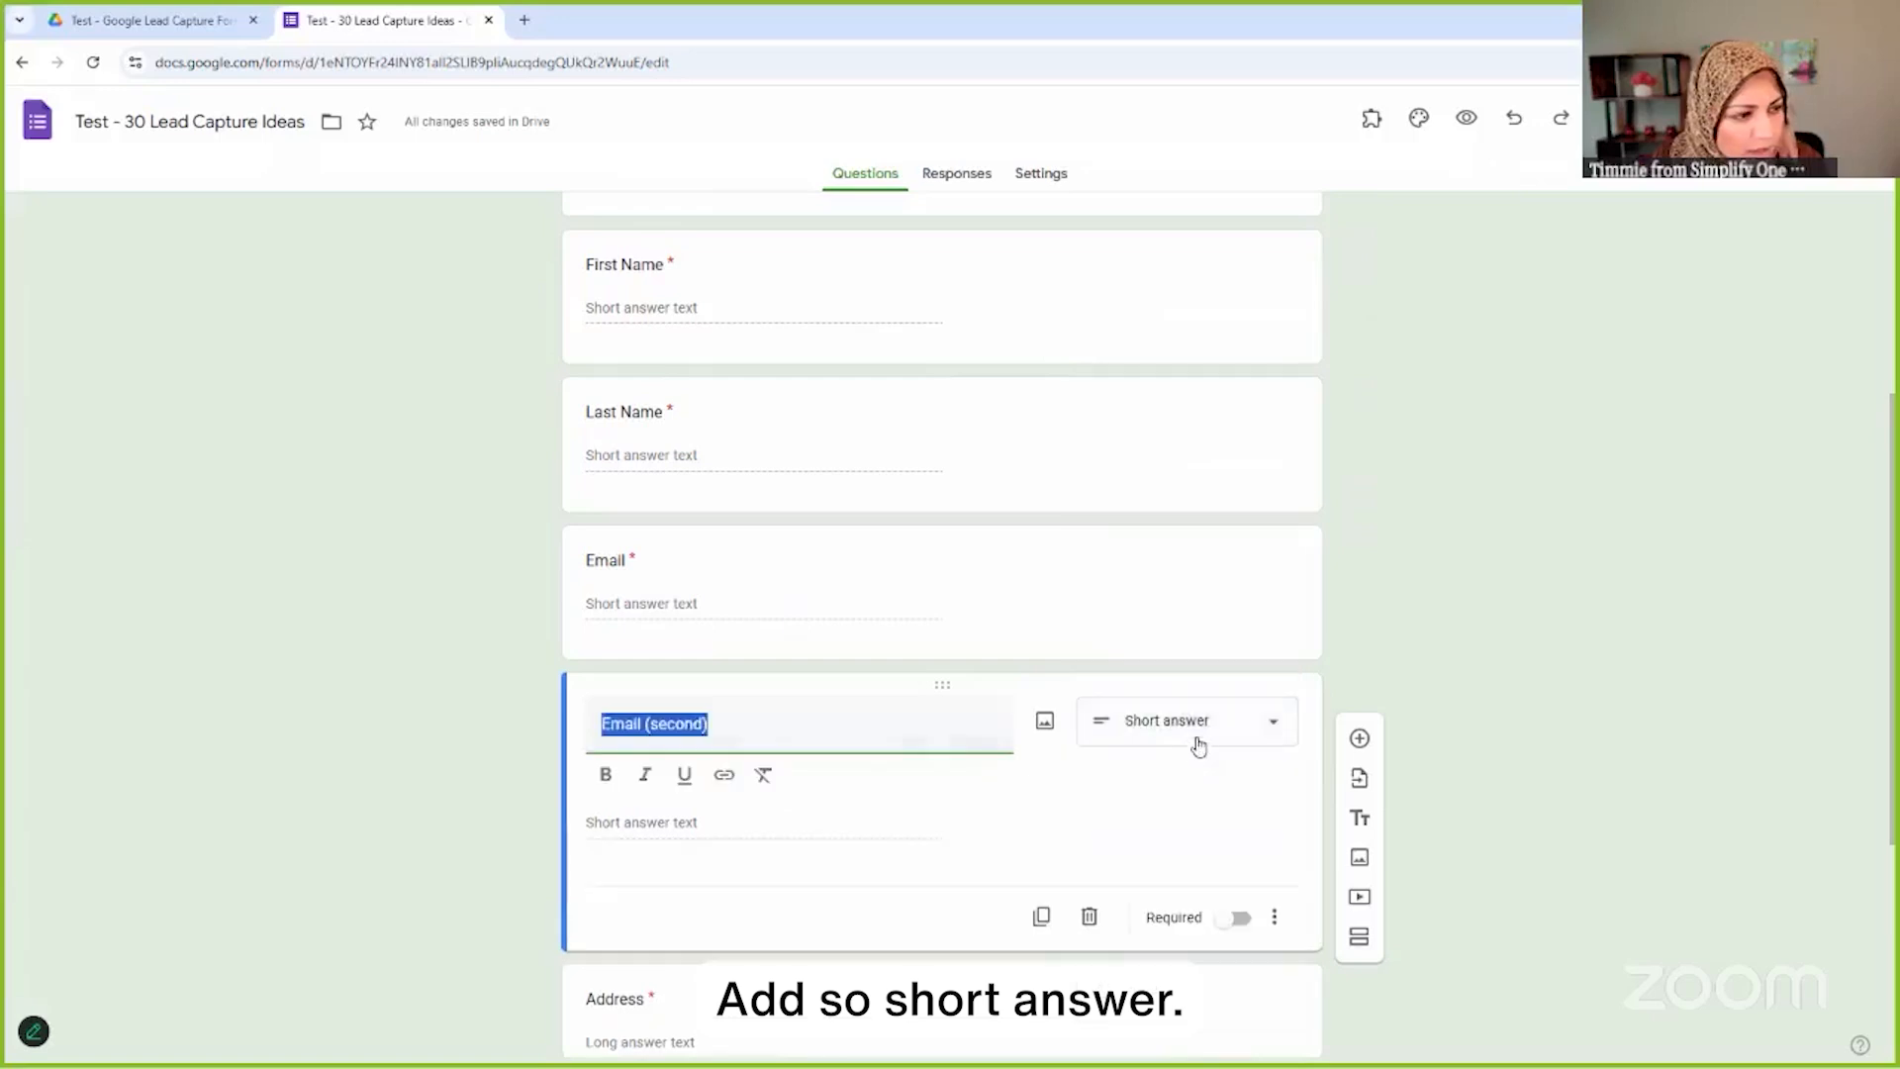
{"action": "left_click", "coordinate": [1128, 742]}
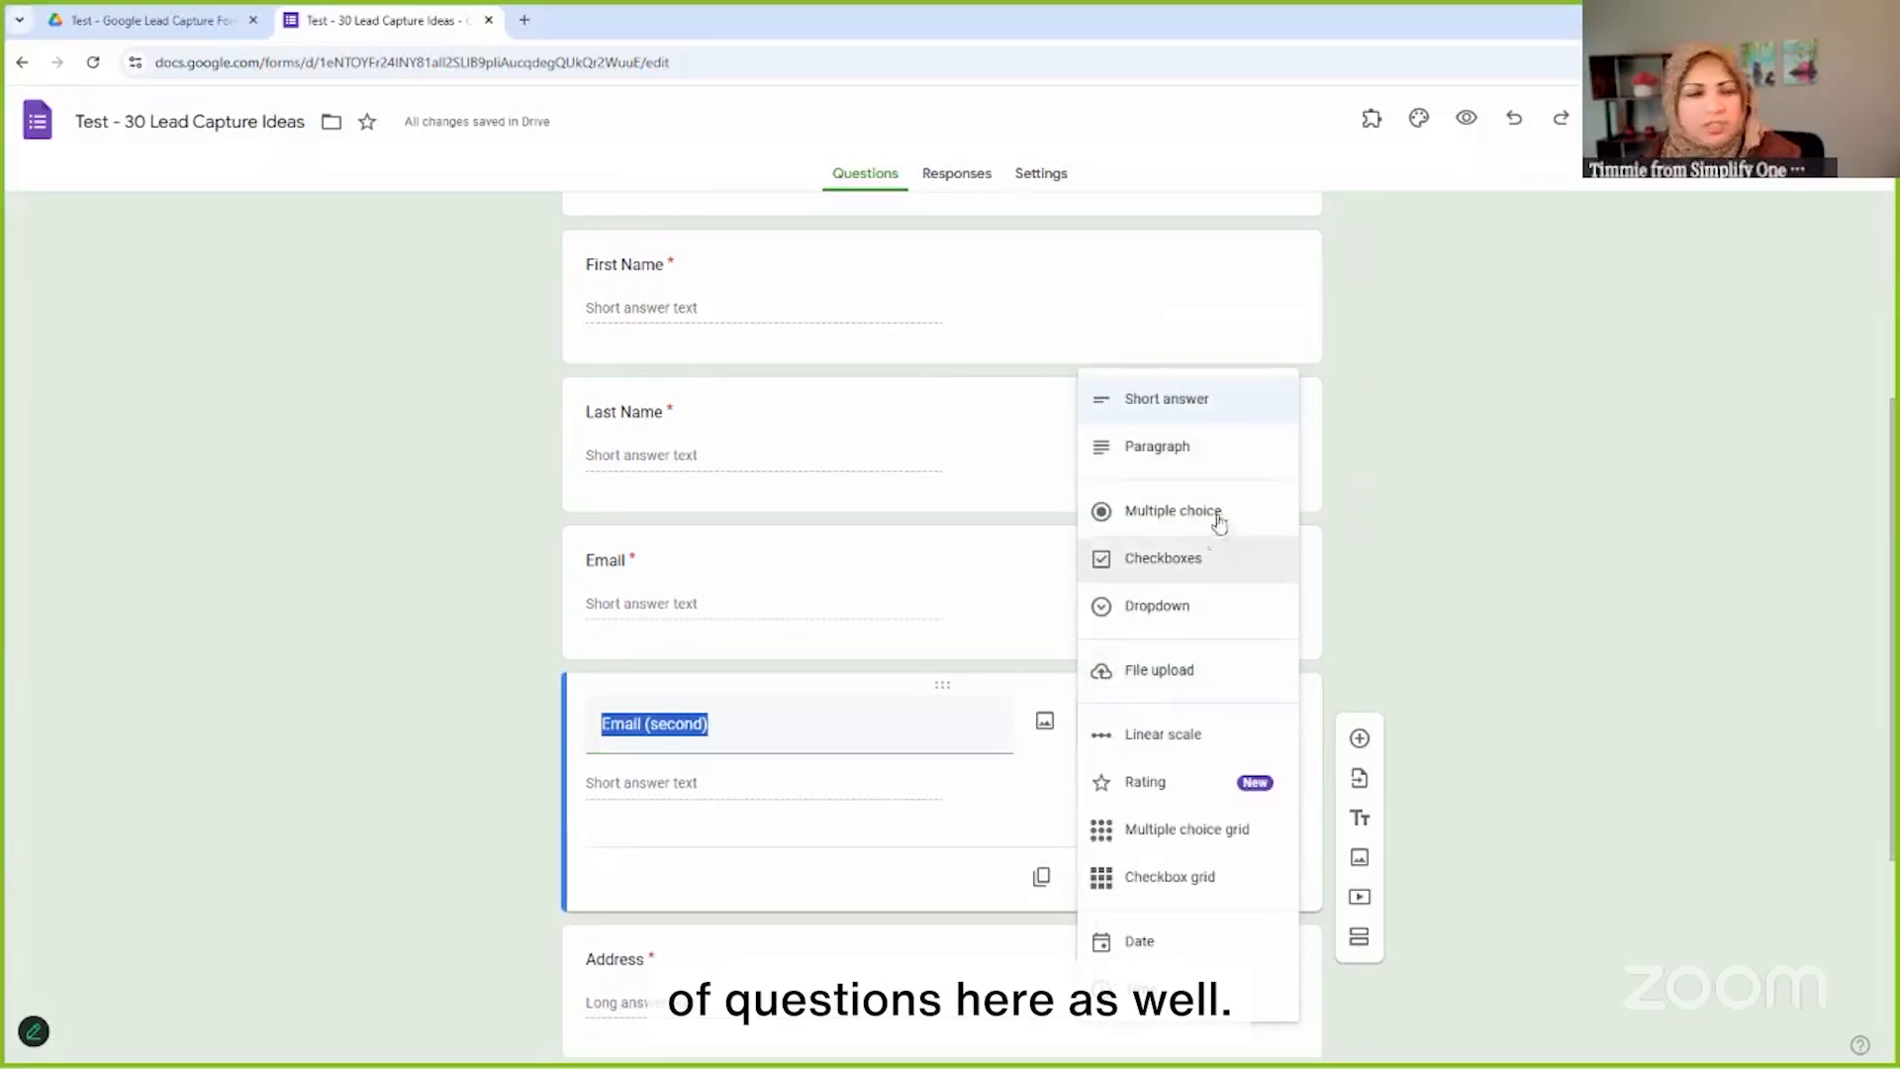
{"action": "left_click", "coordinate": [1185, 412]}
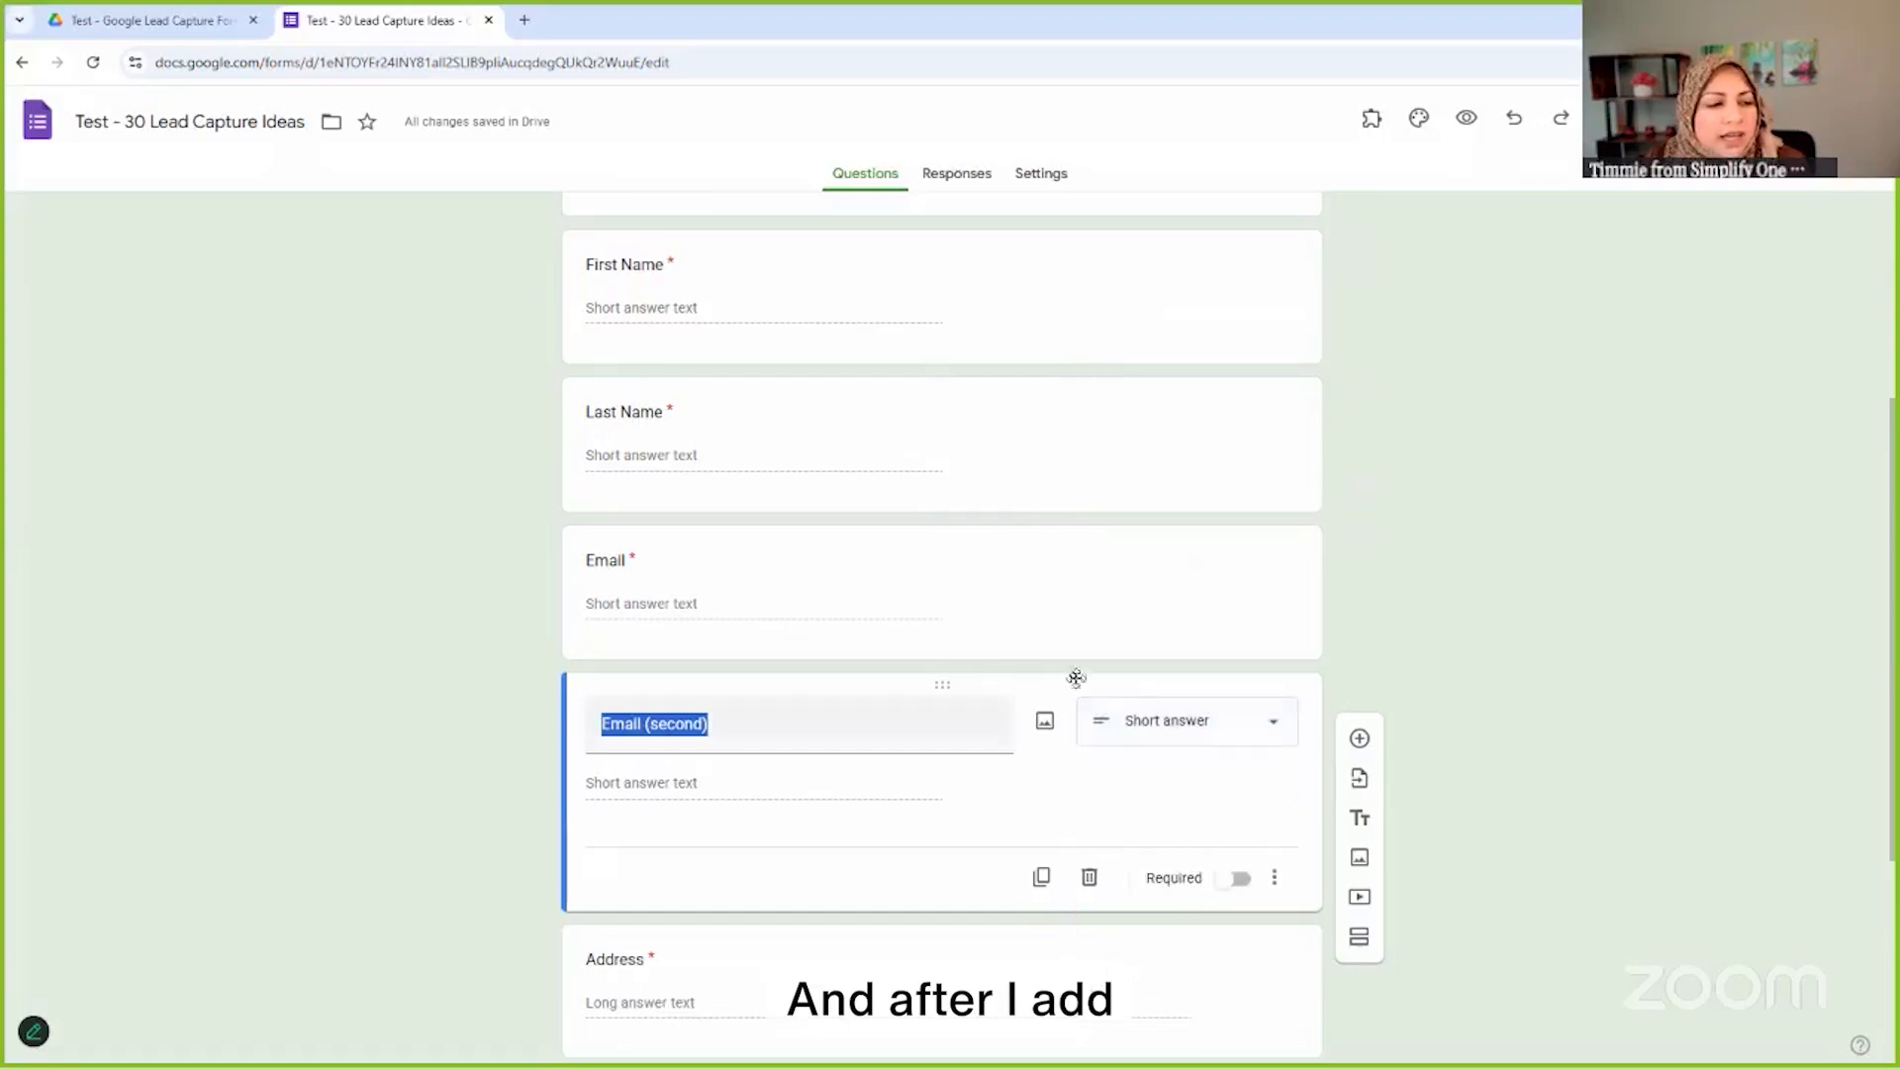
{"action": "left_click", "coordinate": [1239, 879]}
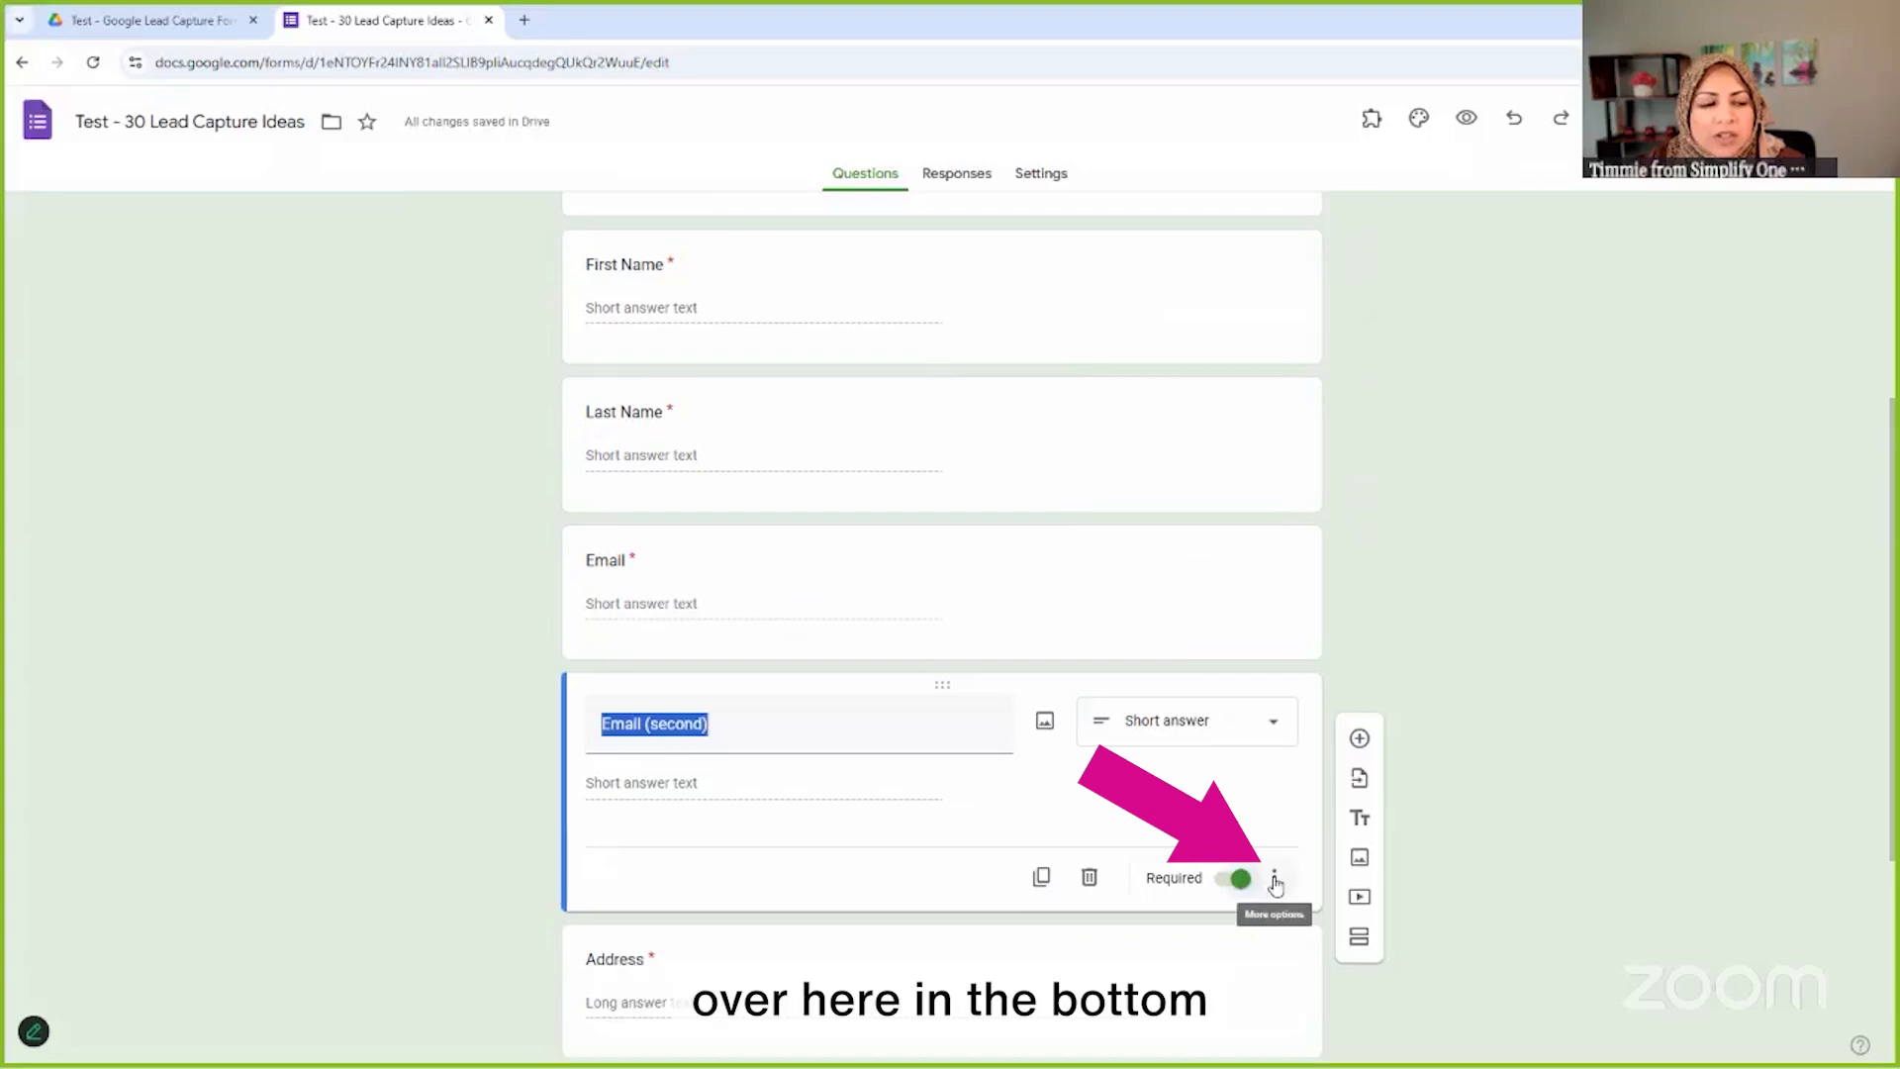
Give Email (second) Text > Email validation with error 'Please enter a valid email address'
{"action": "left_click", "coordinate": [1275, 881]}
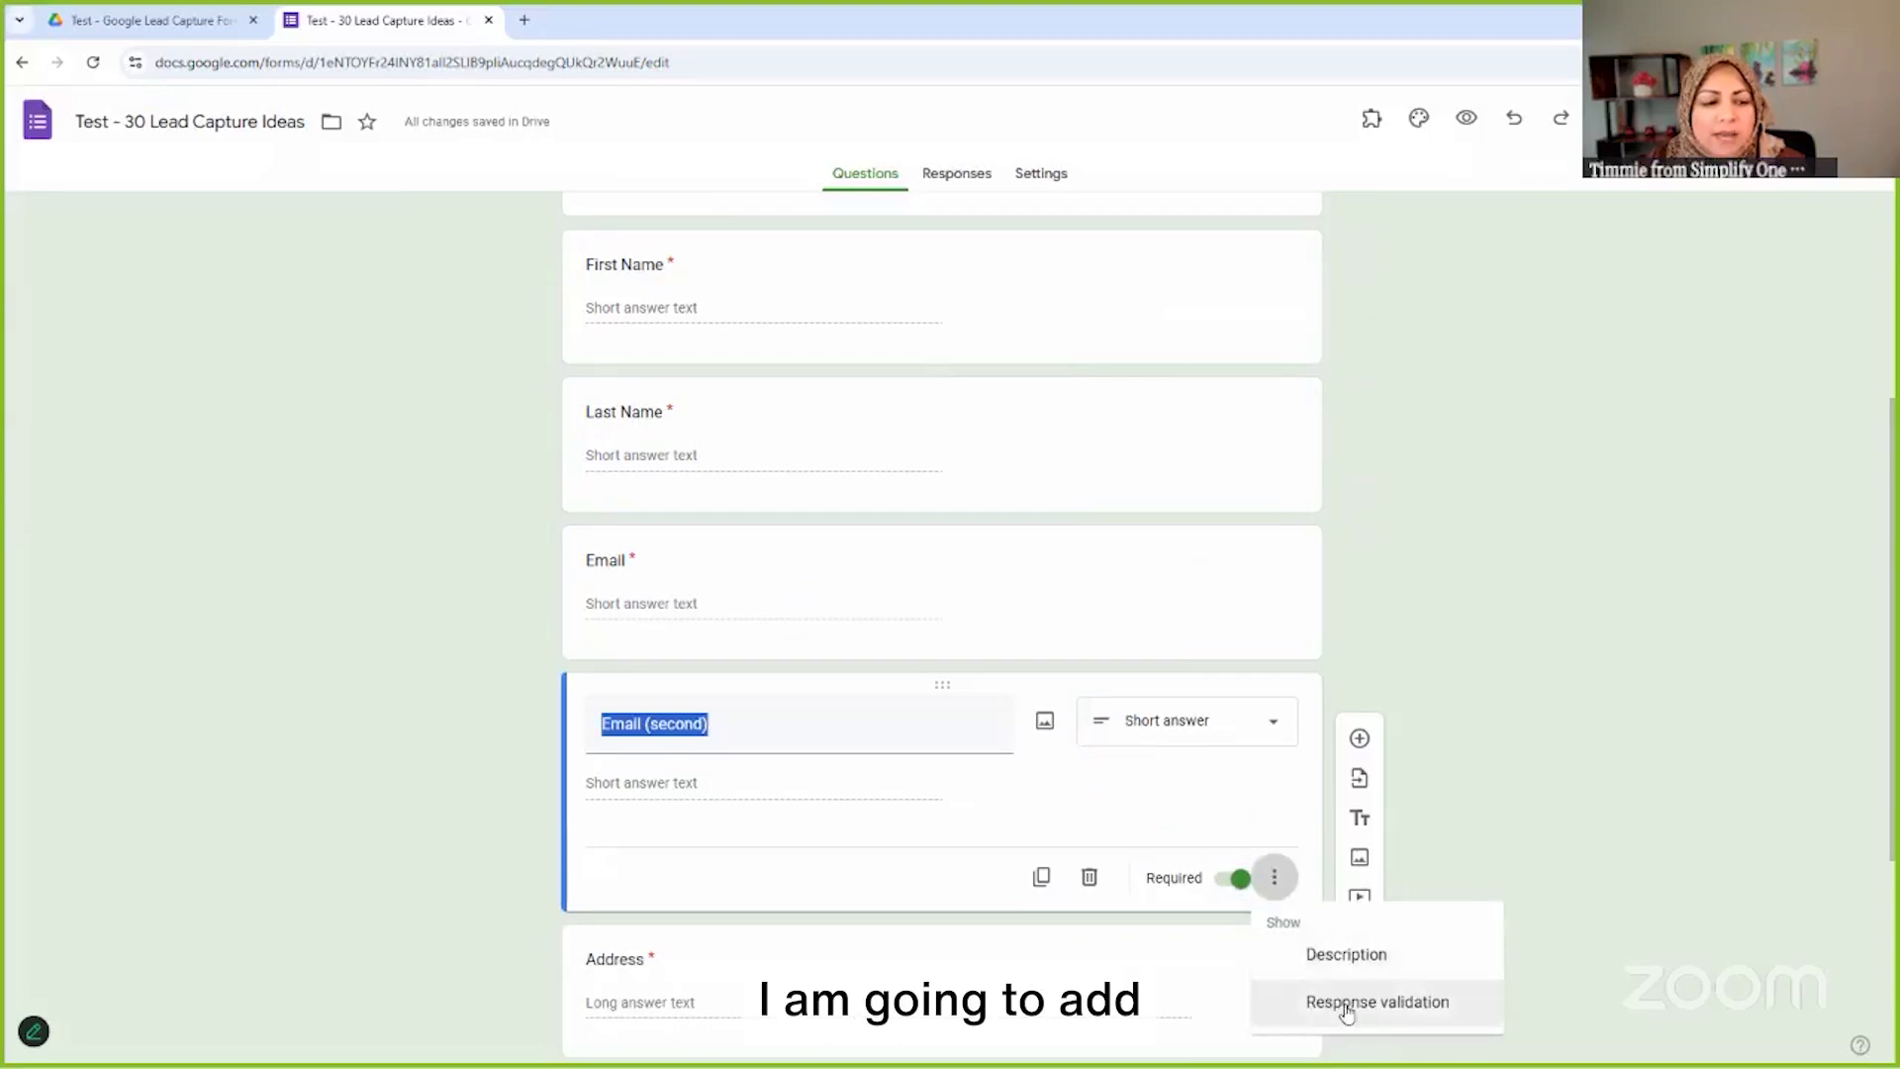
{"action": "left_click", "coordinate": [1399, 1017]}
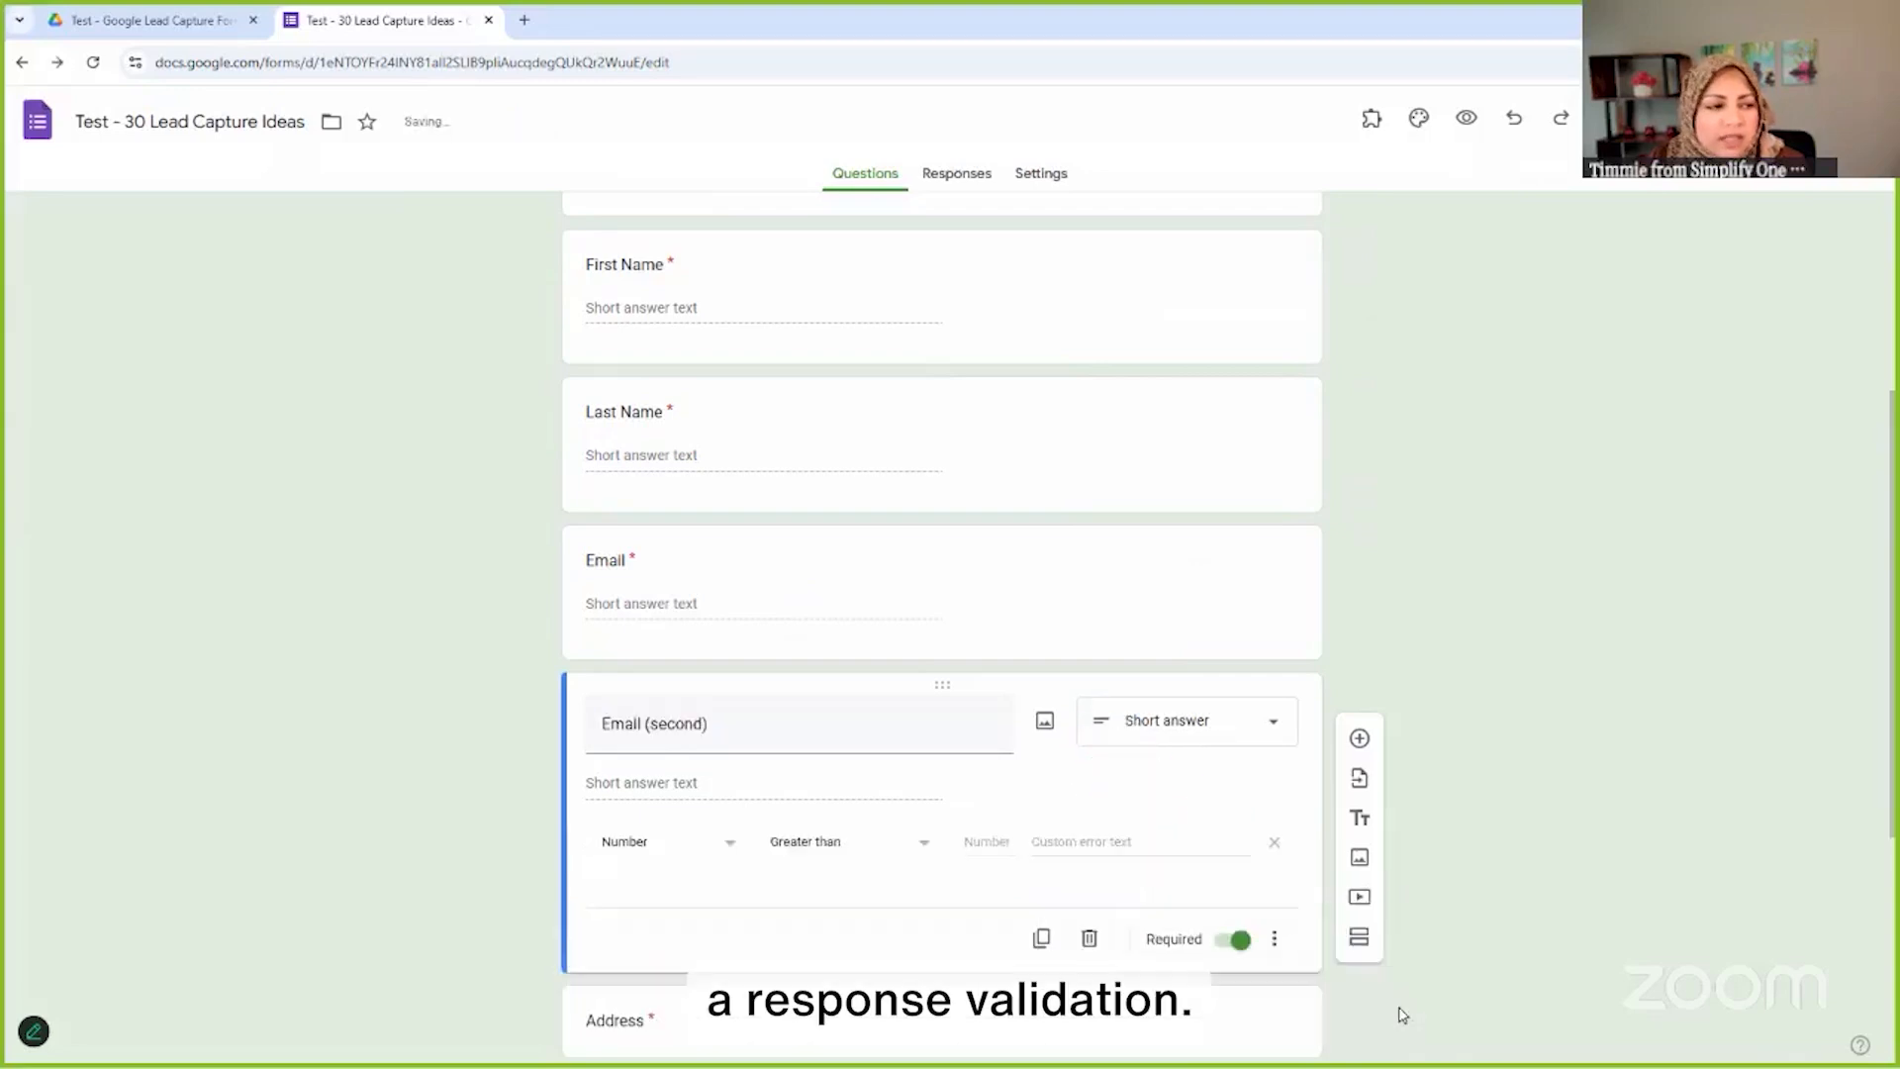
{"action": "scroll", "coordinate": [953, 795], "scroll_direction": "down", "scroll_amount": 2}
{"action": "left_click", "coordinate": [737, 646]}
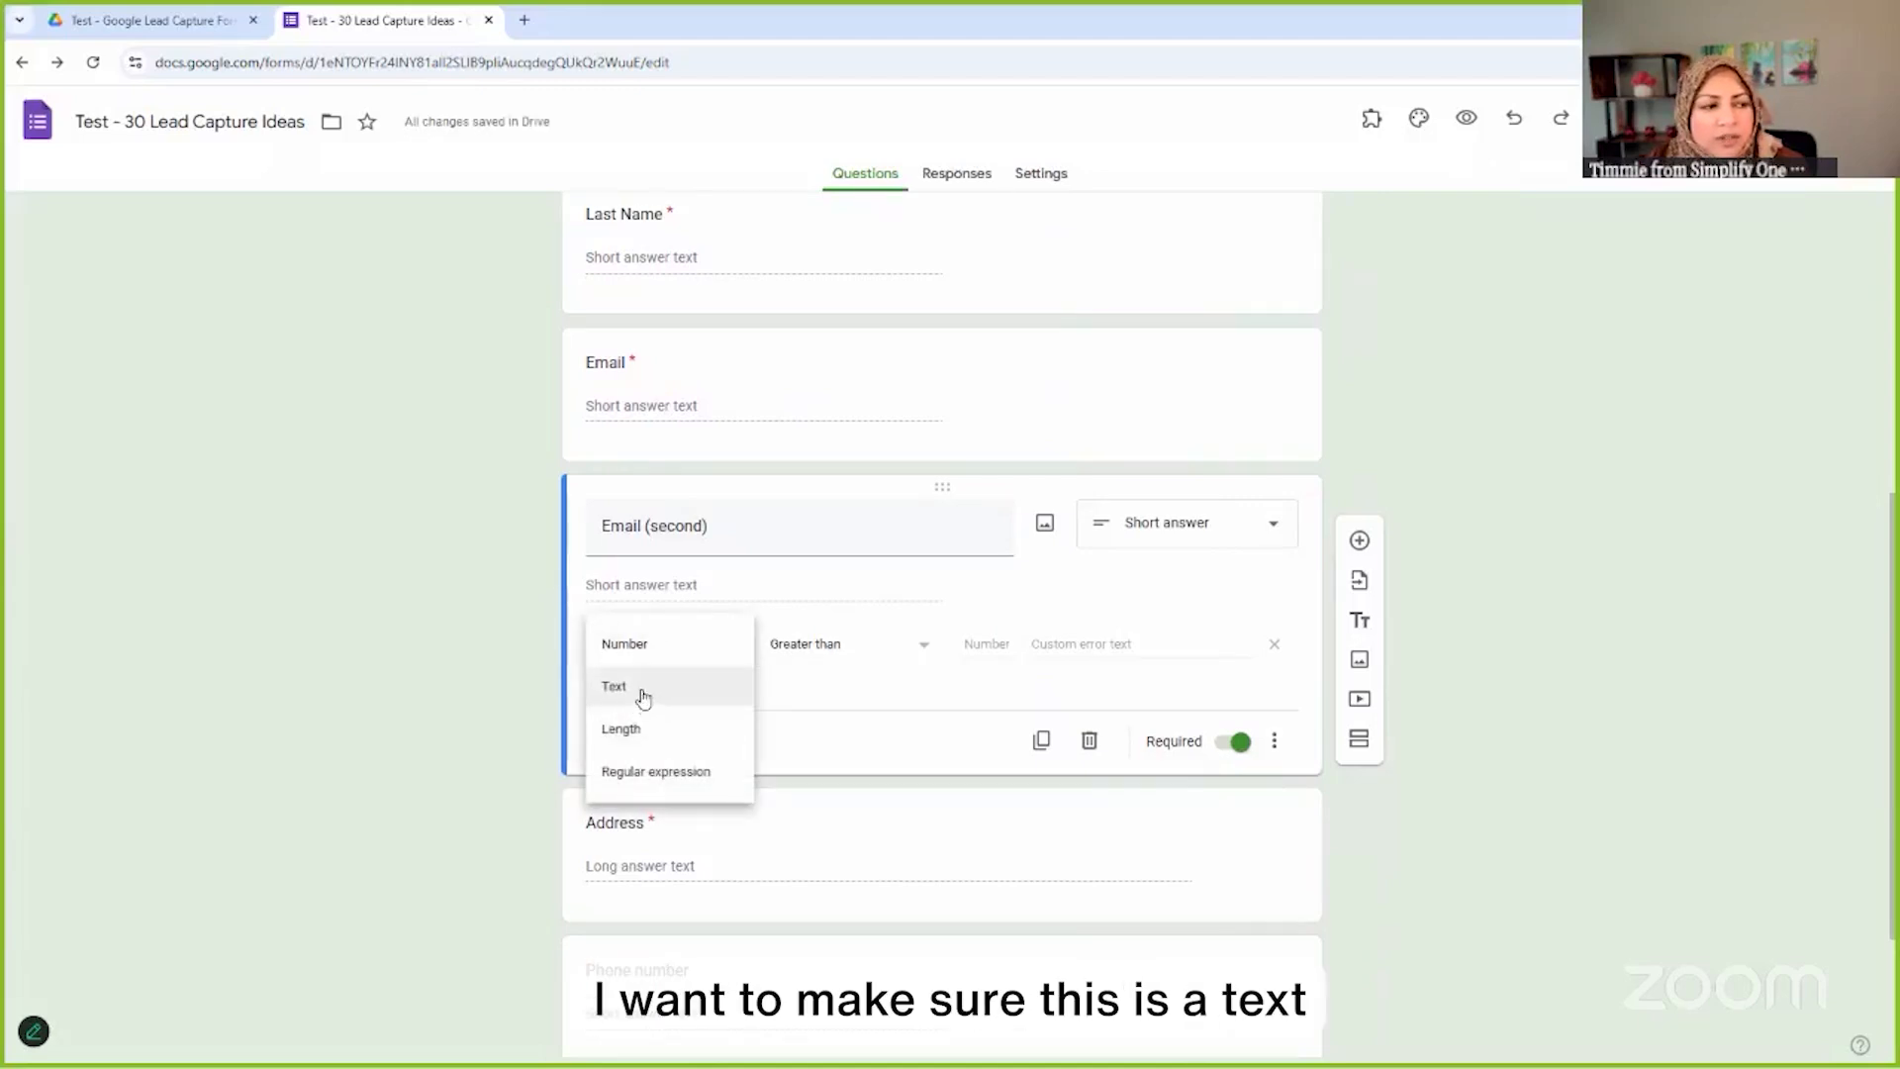
{"action": "left_click", "coordinate": [643, 697]}
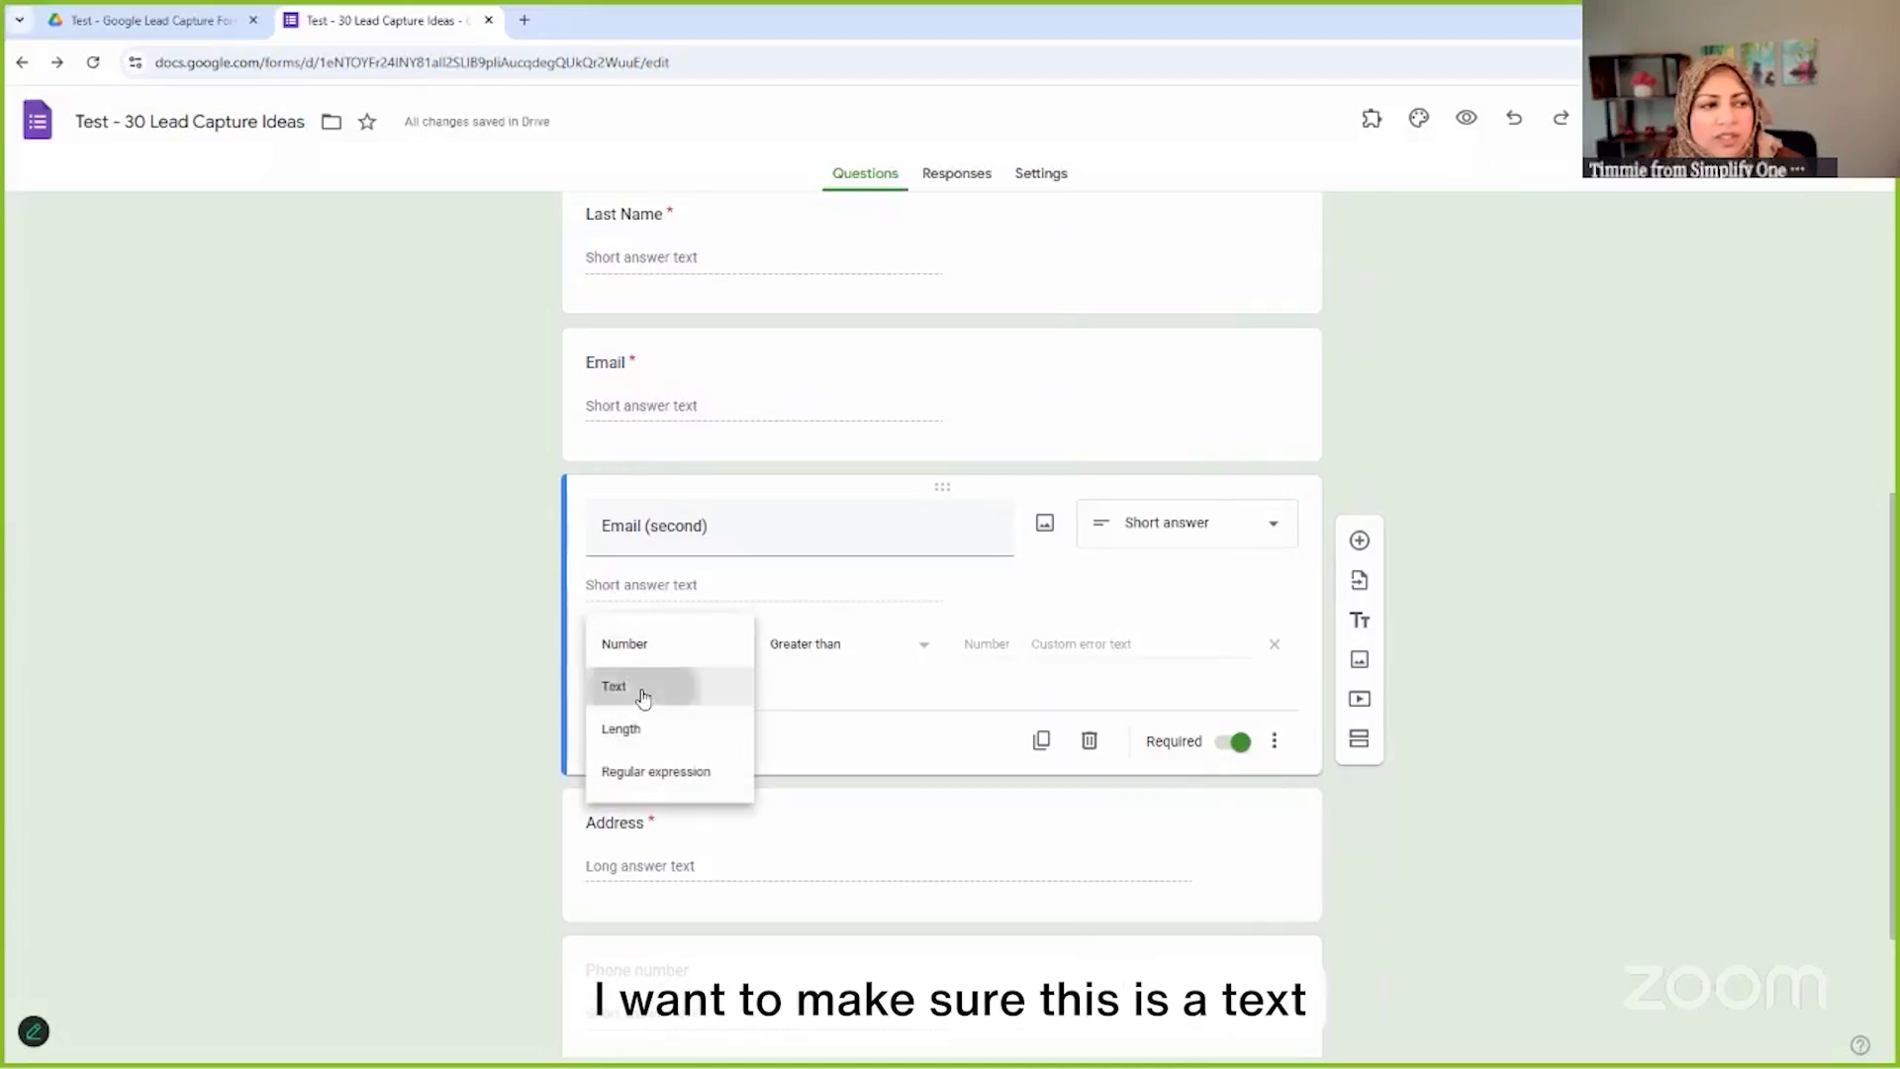
{"action": "left_click", "coordinate": [877, 653]}
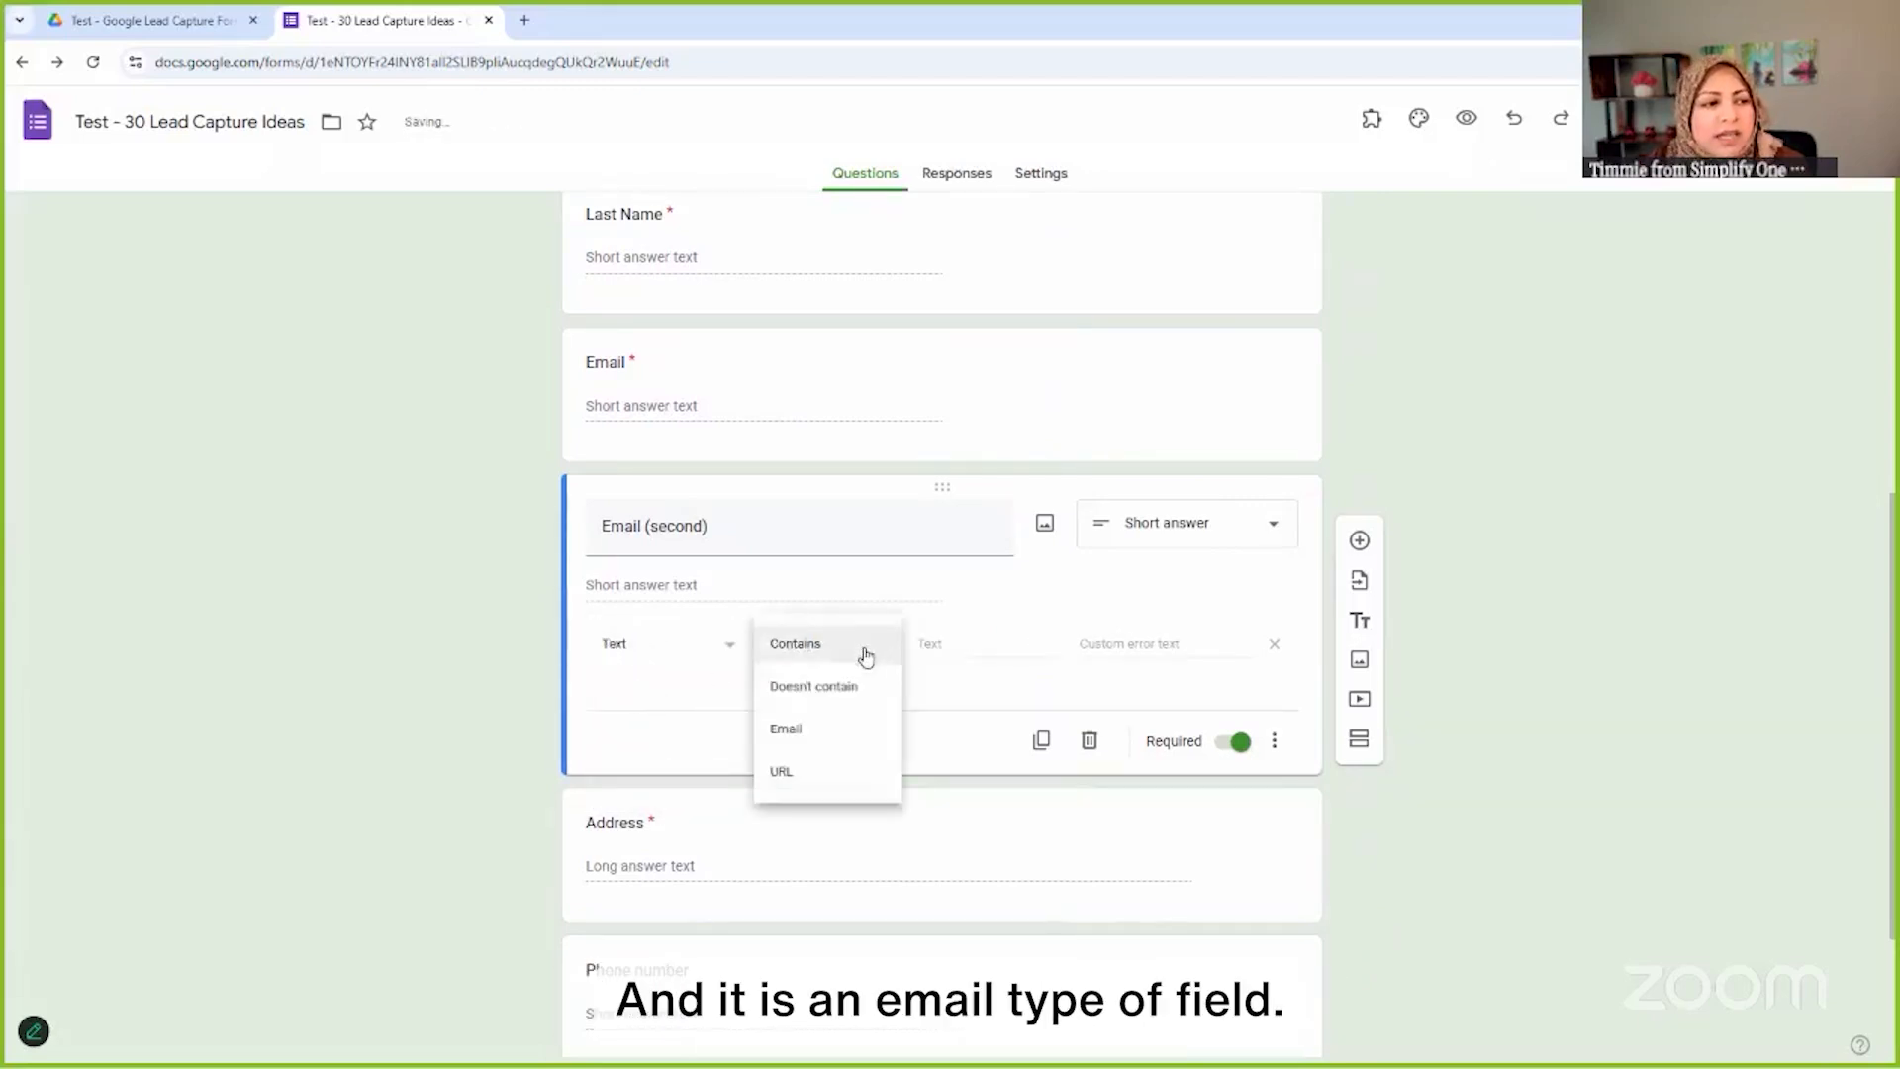
{"action": "left_click", "coordinate": [826, 732]}
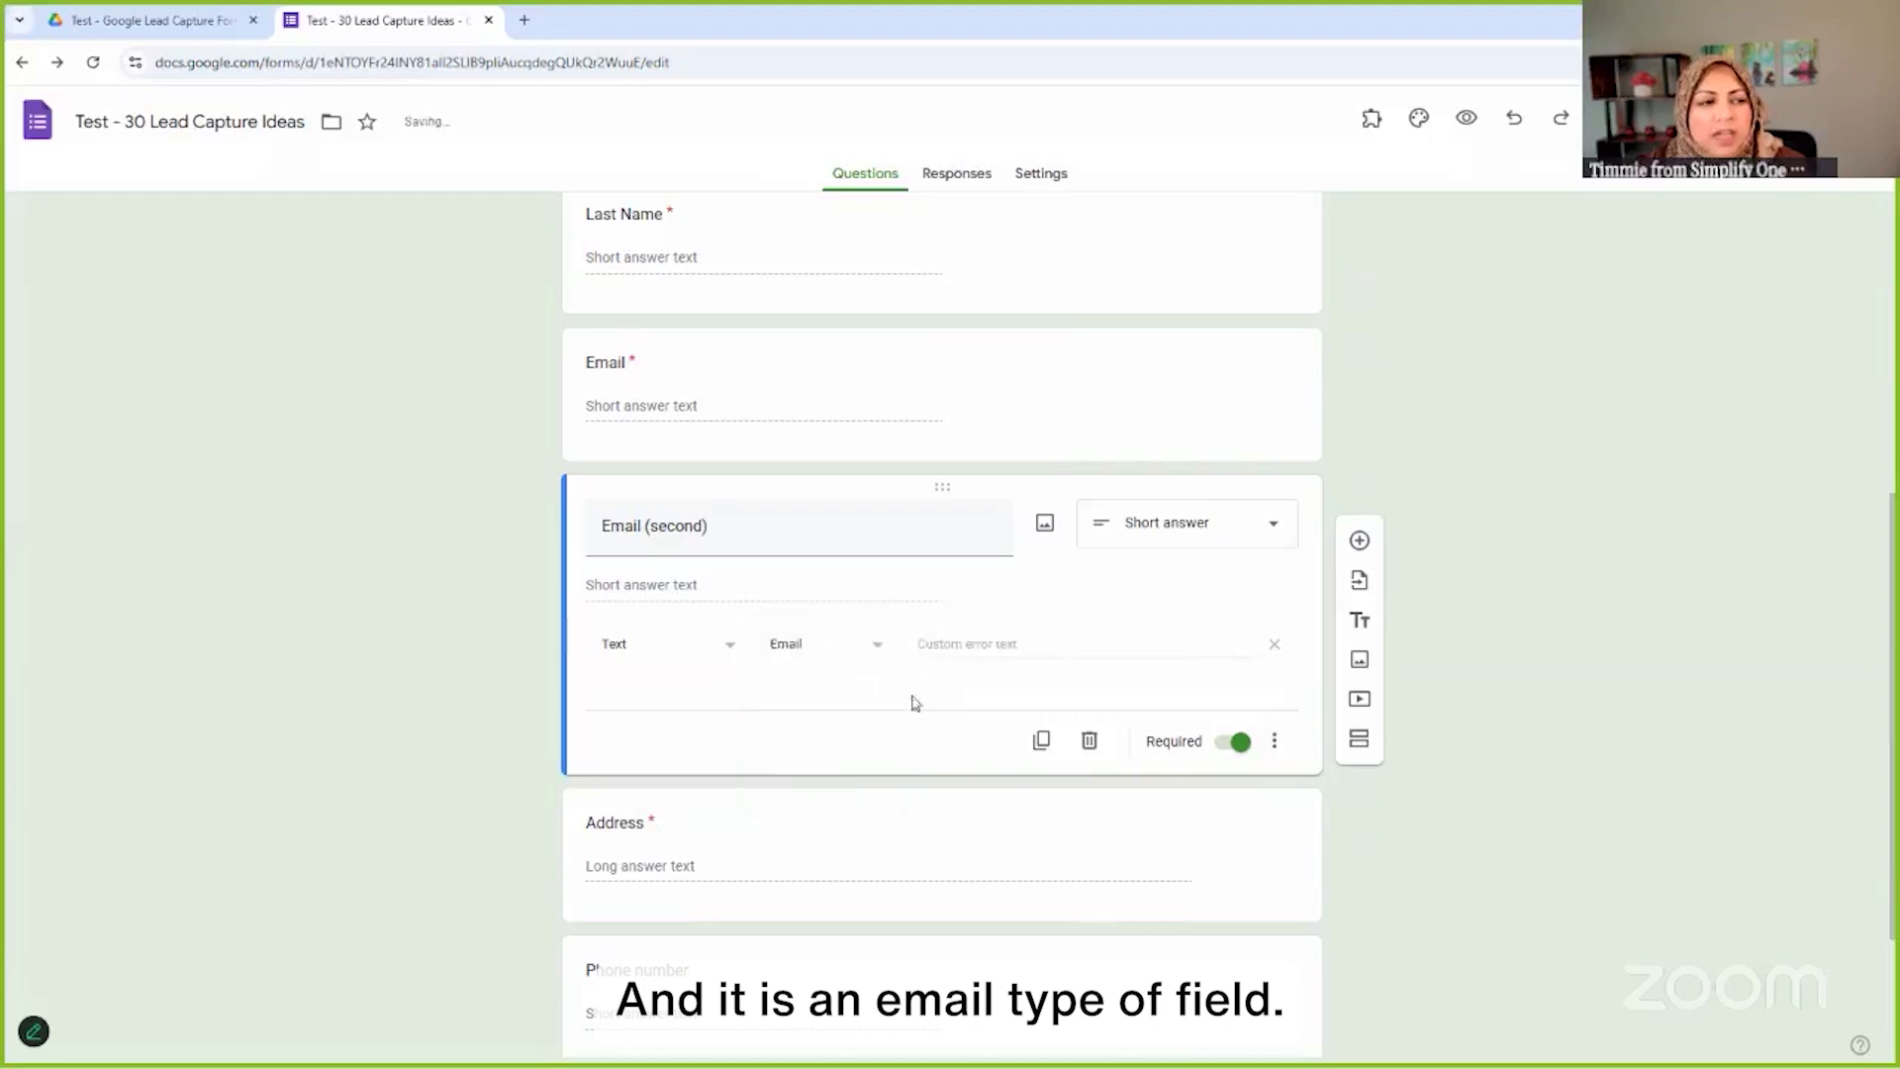
{"action": "left_click", "coordinate": [1020, 647]}
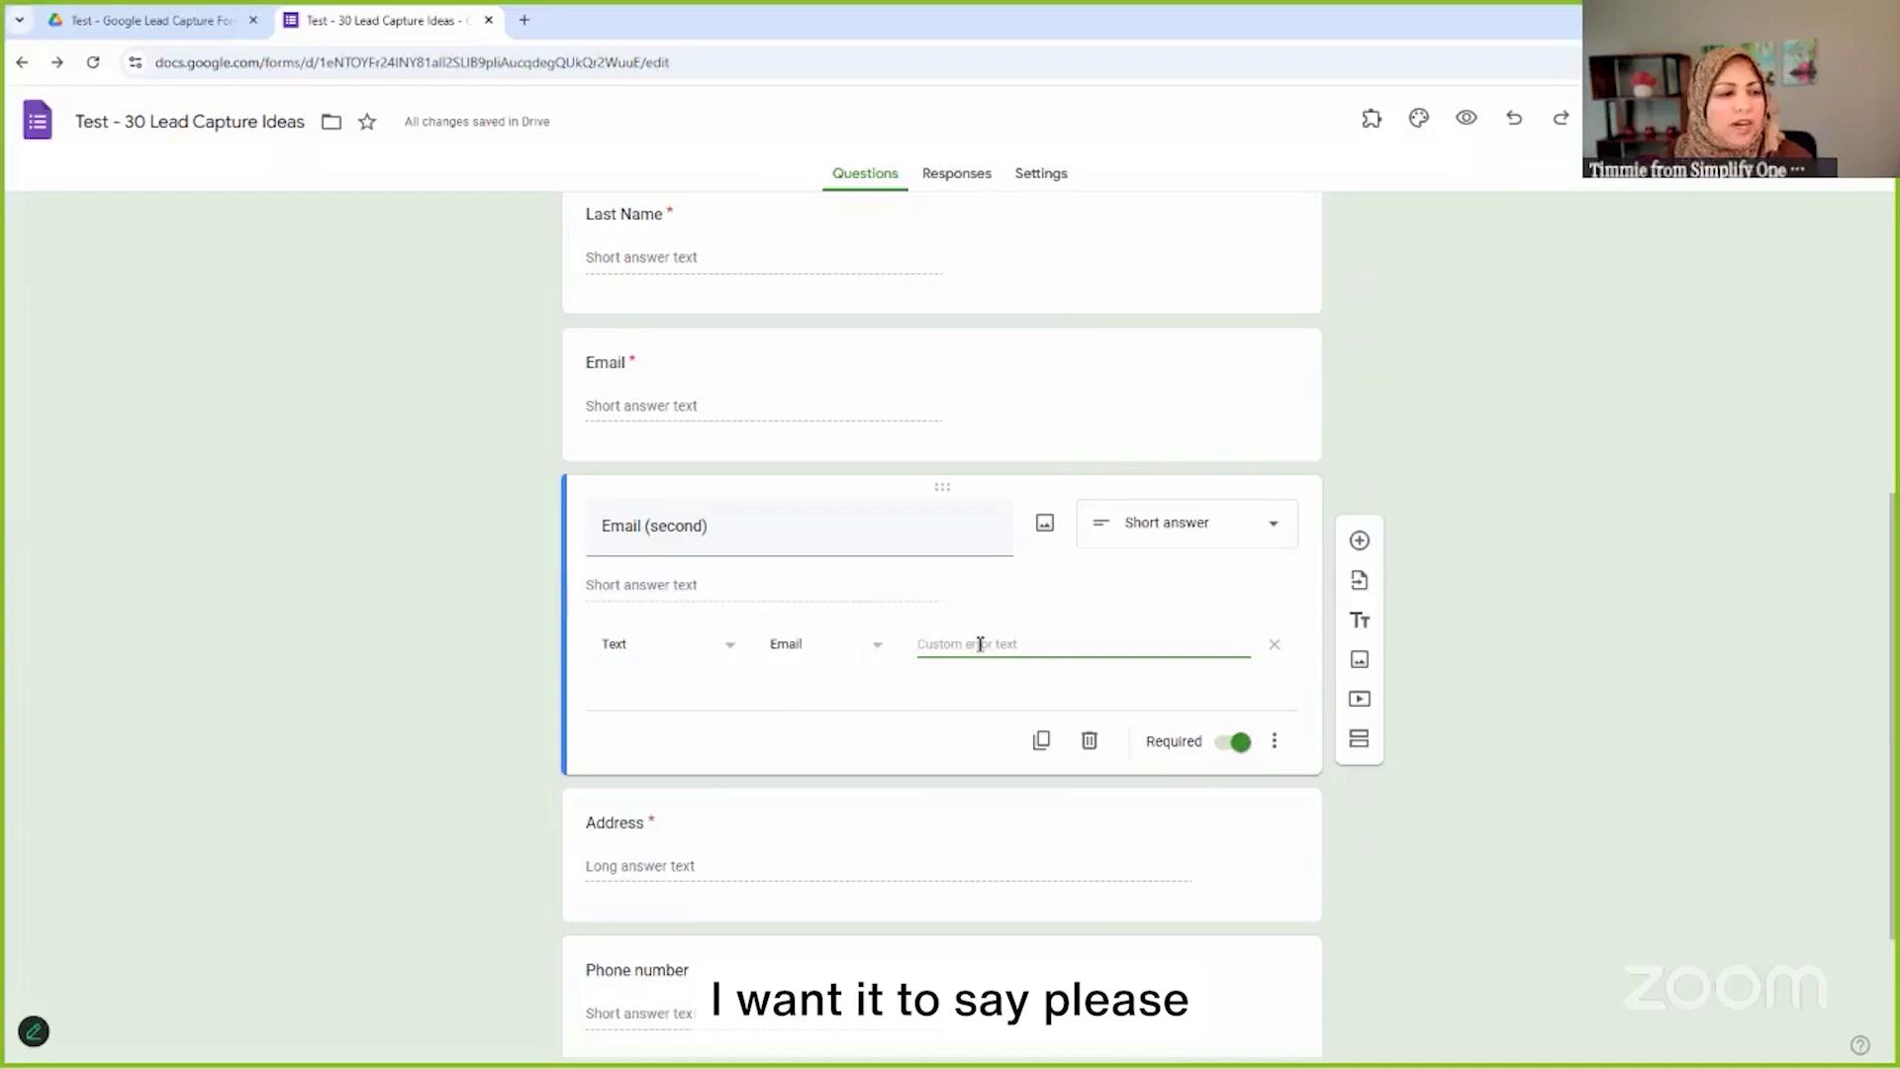
{"action": "type", "text": "Please enter"}
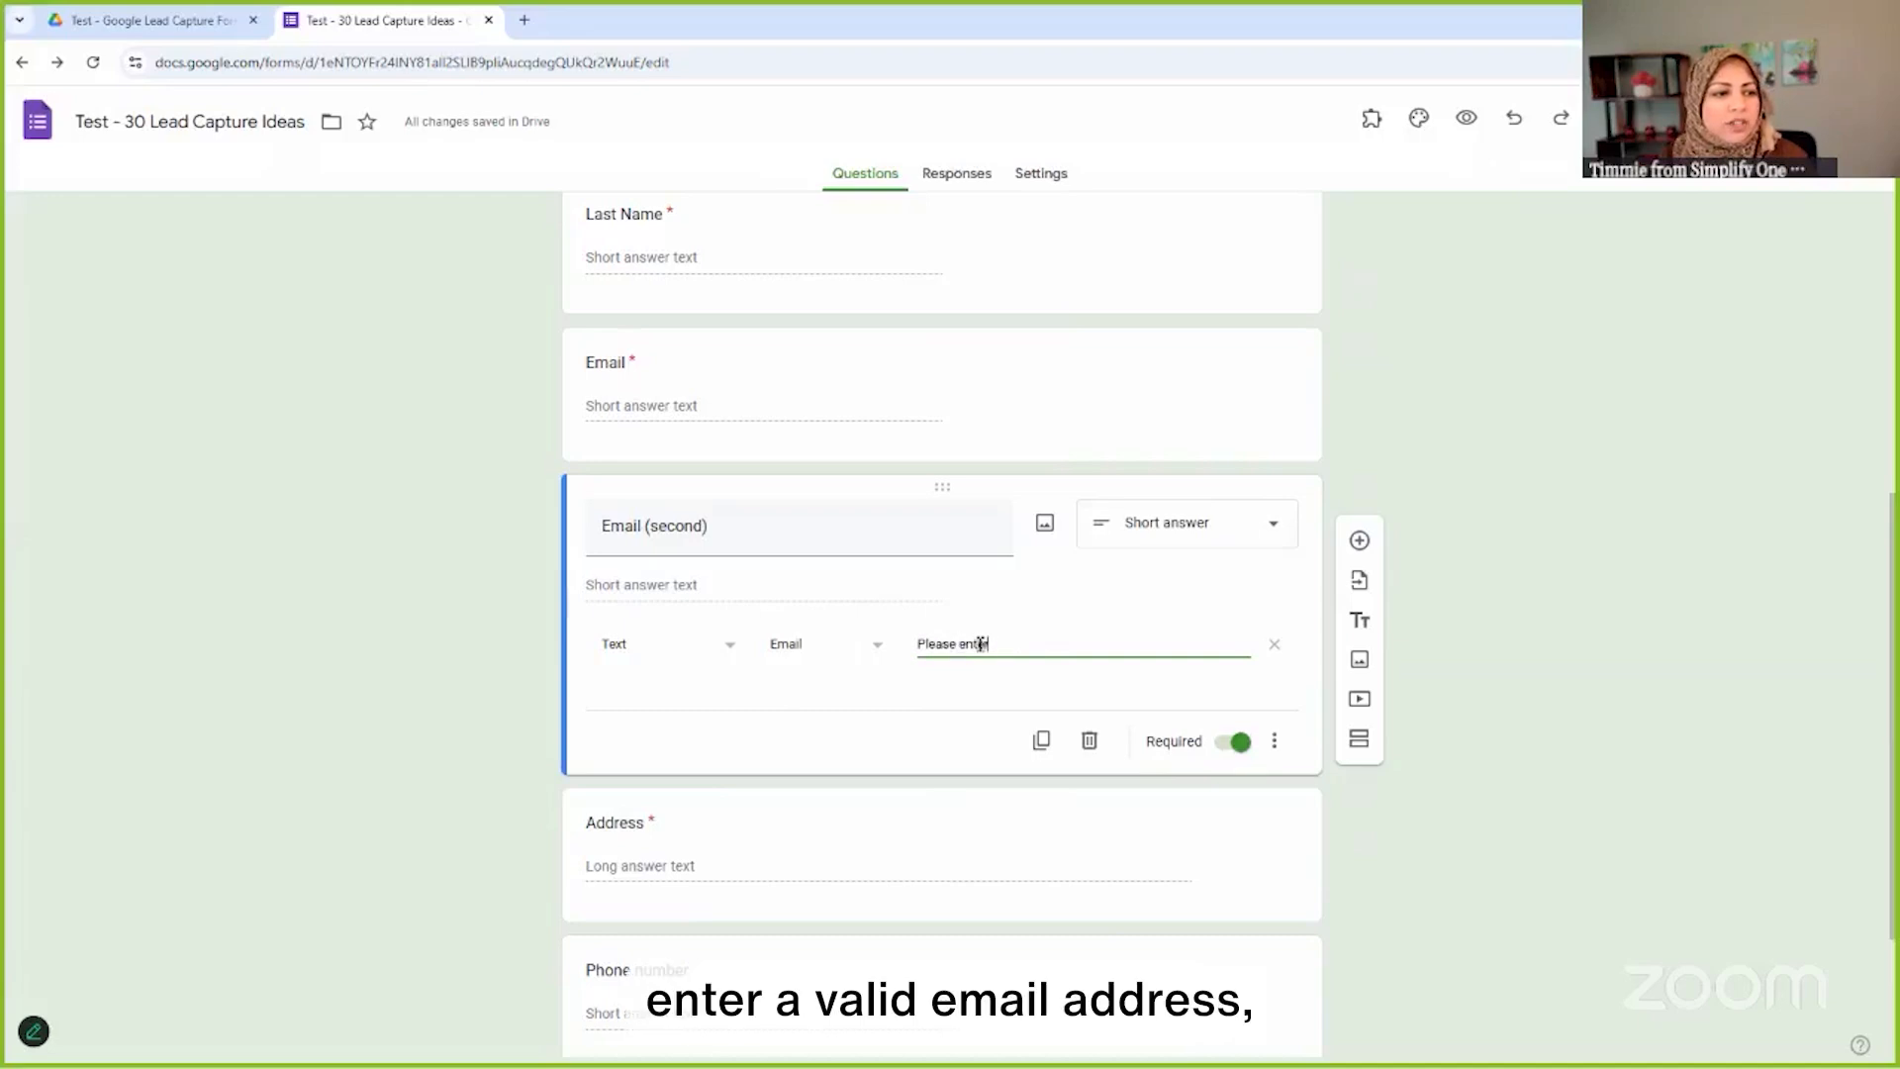
{"action": "type", "text": " a valid email a"}
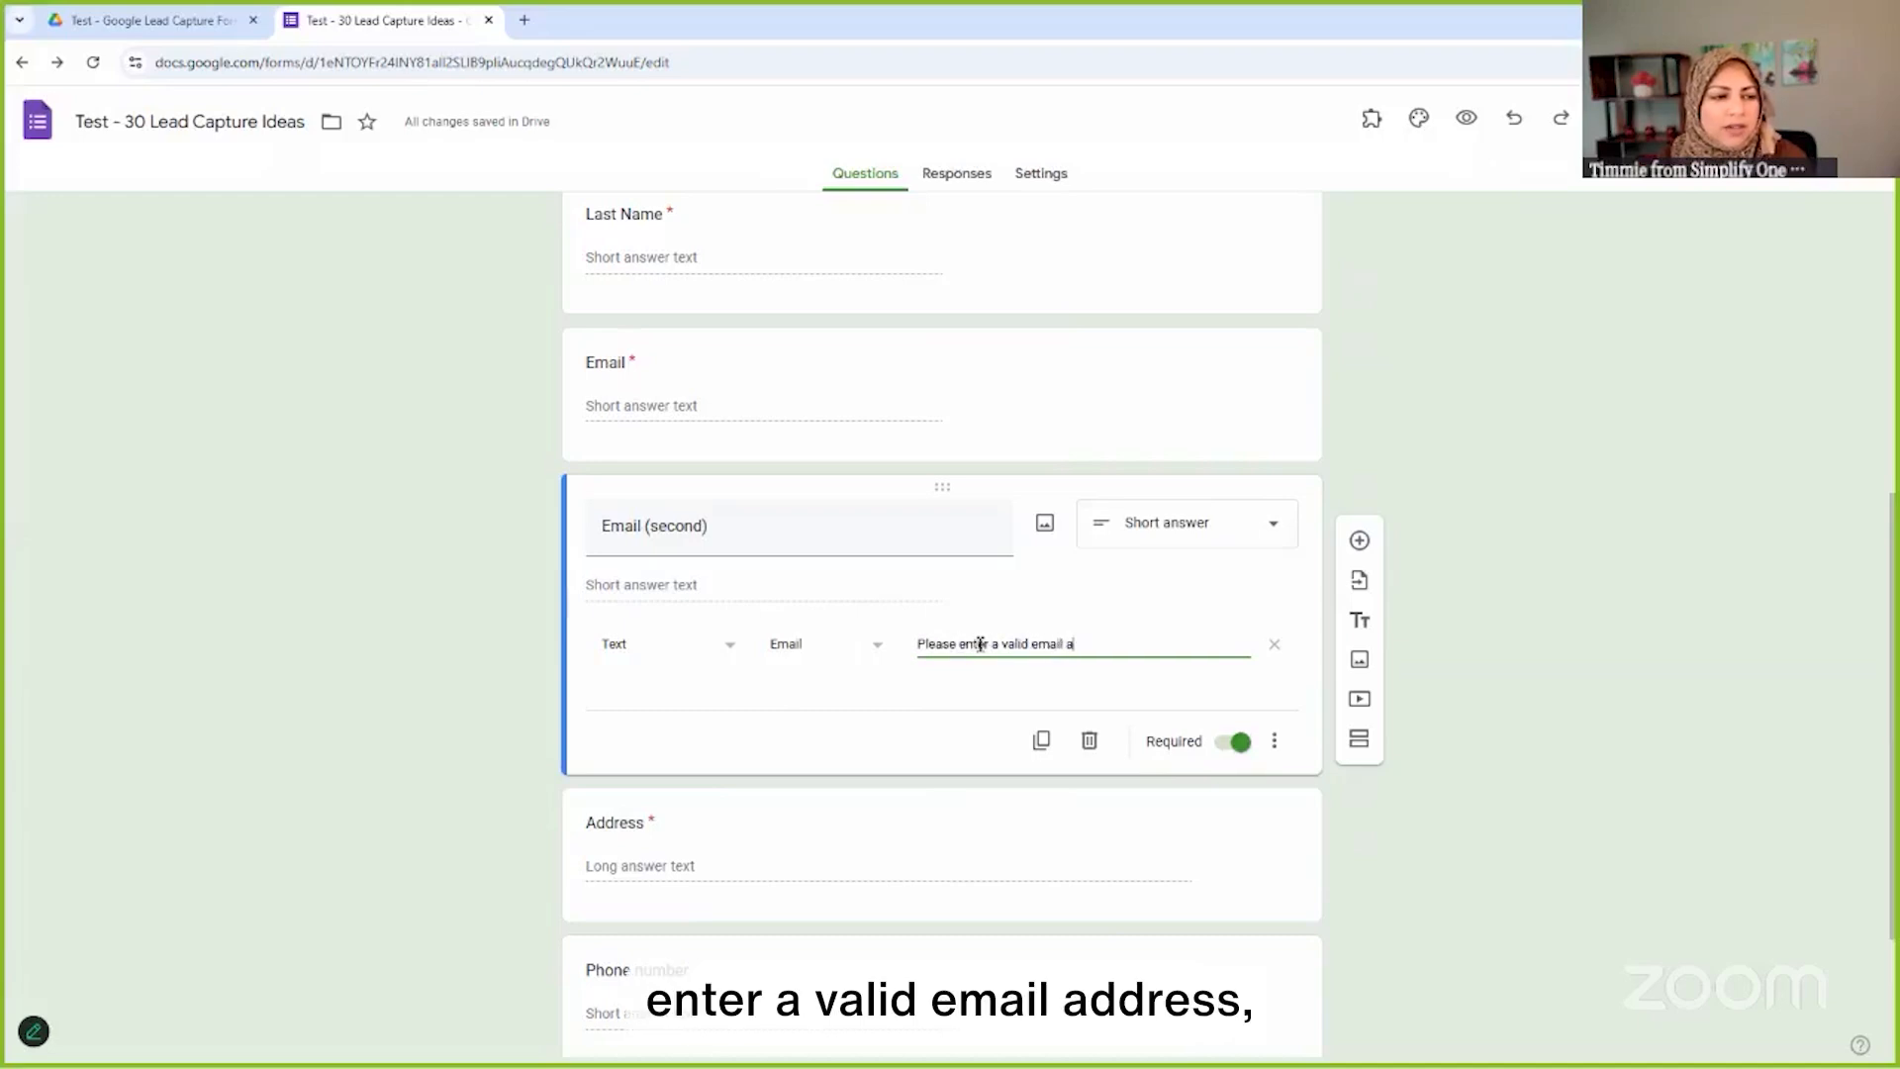
{"action": "type", "text": "ddress"}
{"action": "left_click", "coordinate": [1523, 657]}
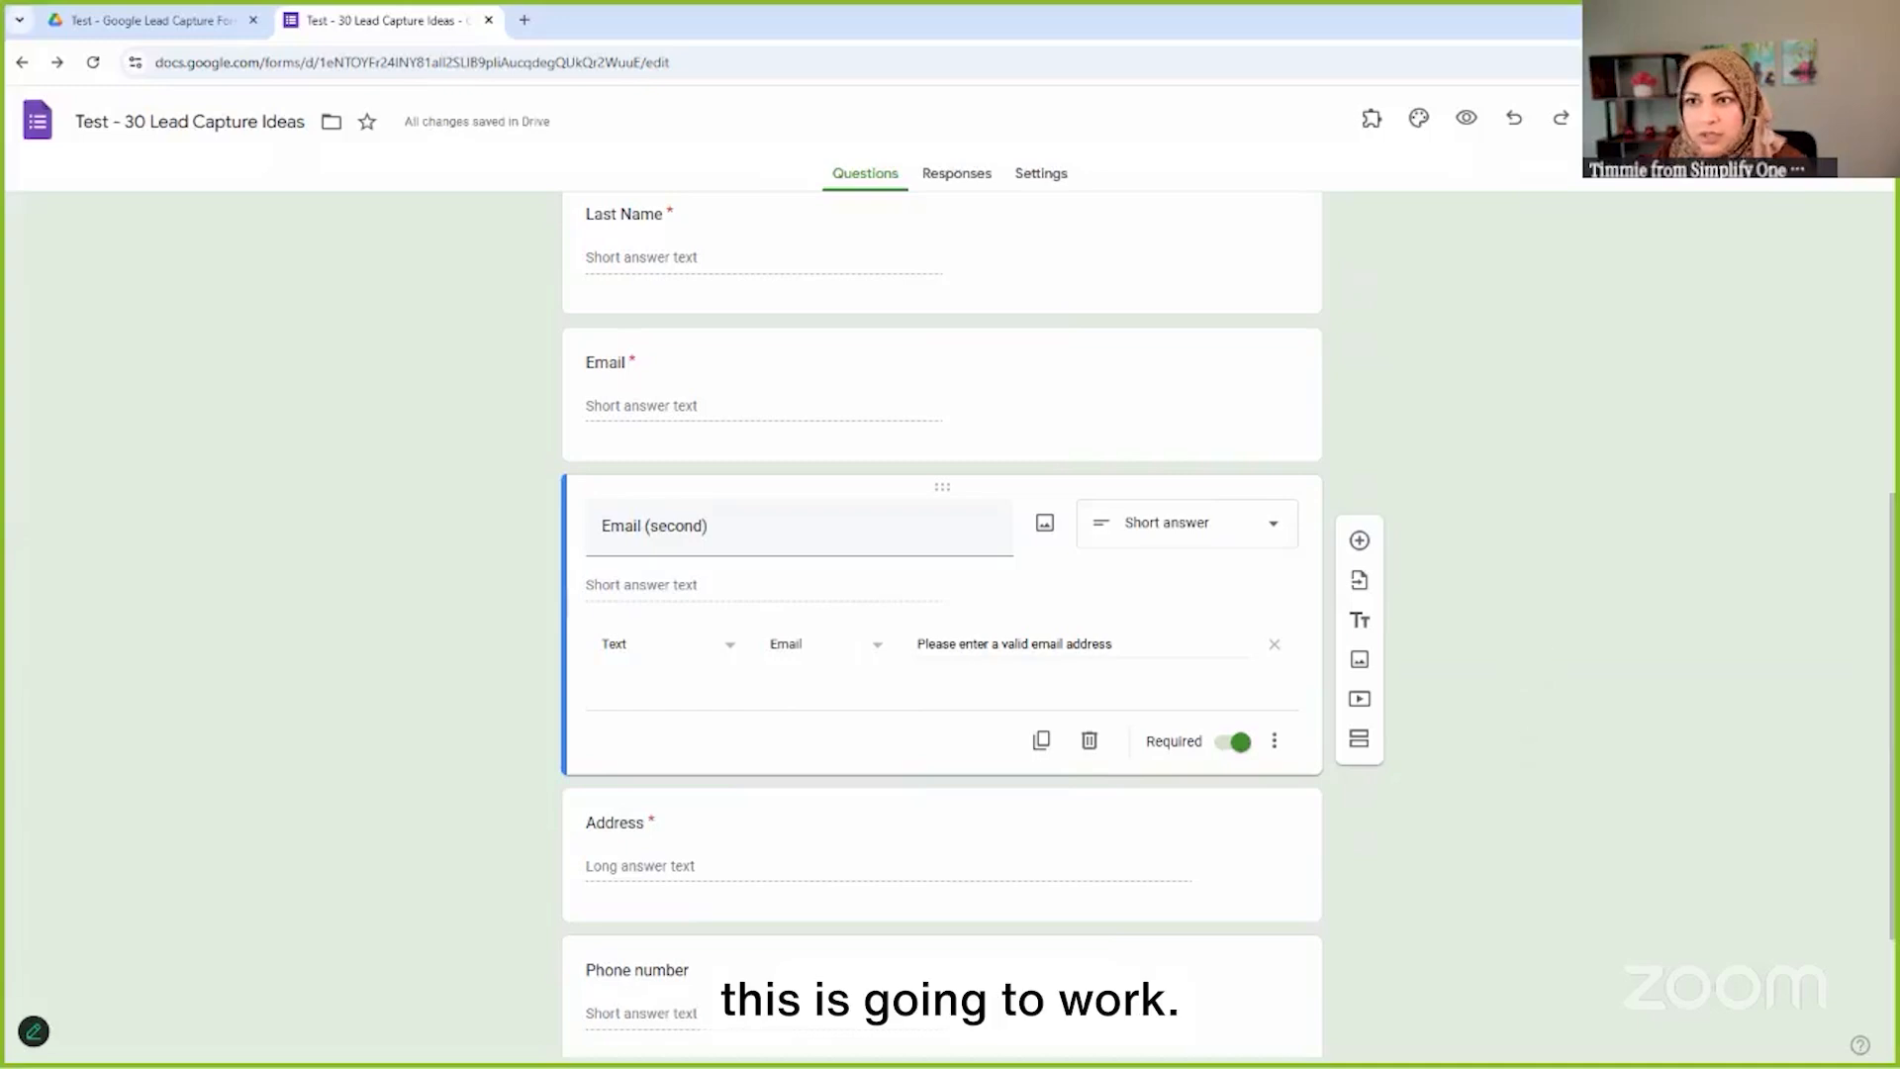
{"action": "scroll", "coordinate": [862, 738], "scroll_direction": "down", "scroll_amount": 1}
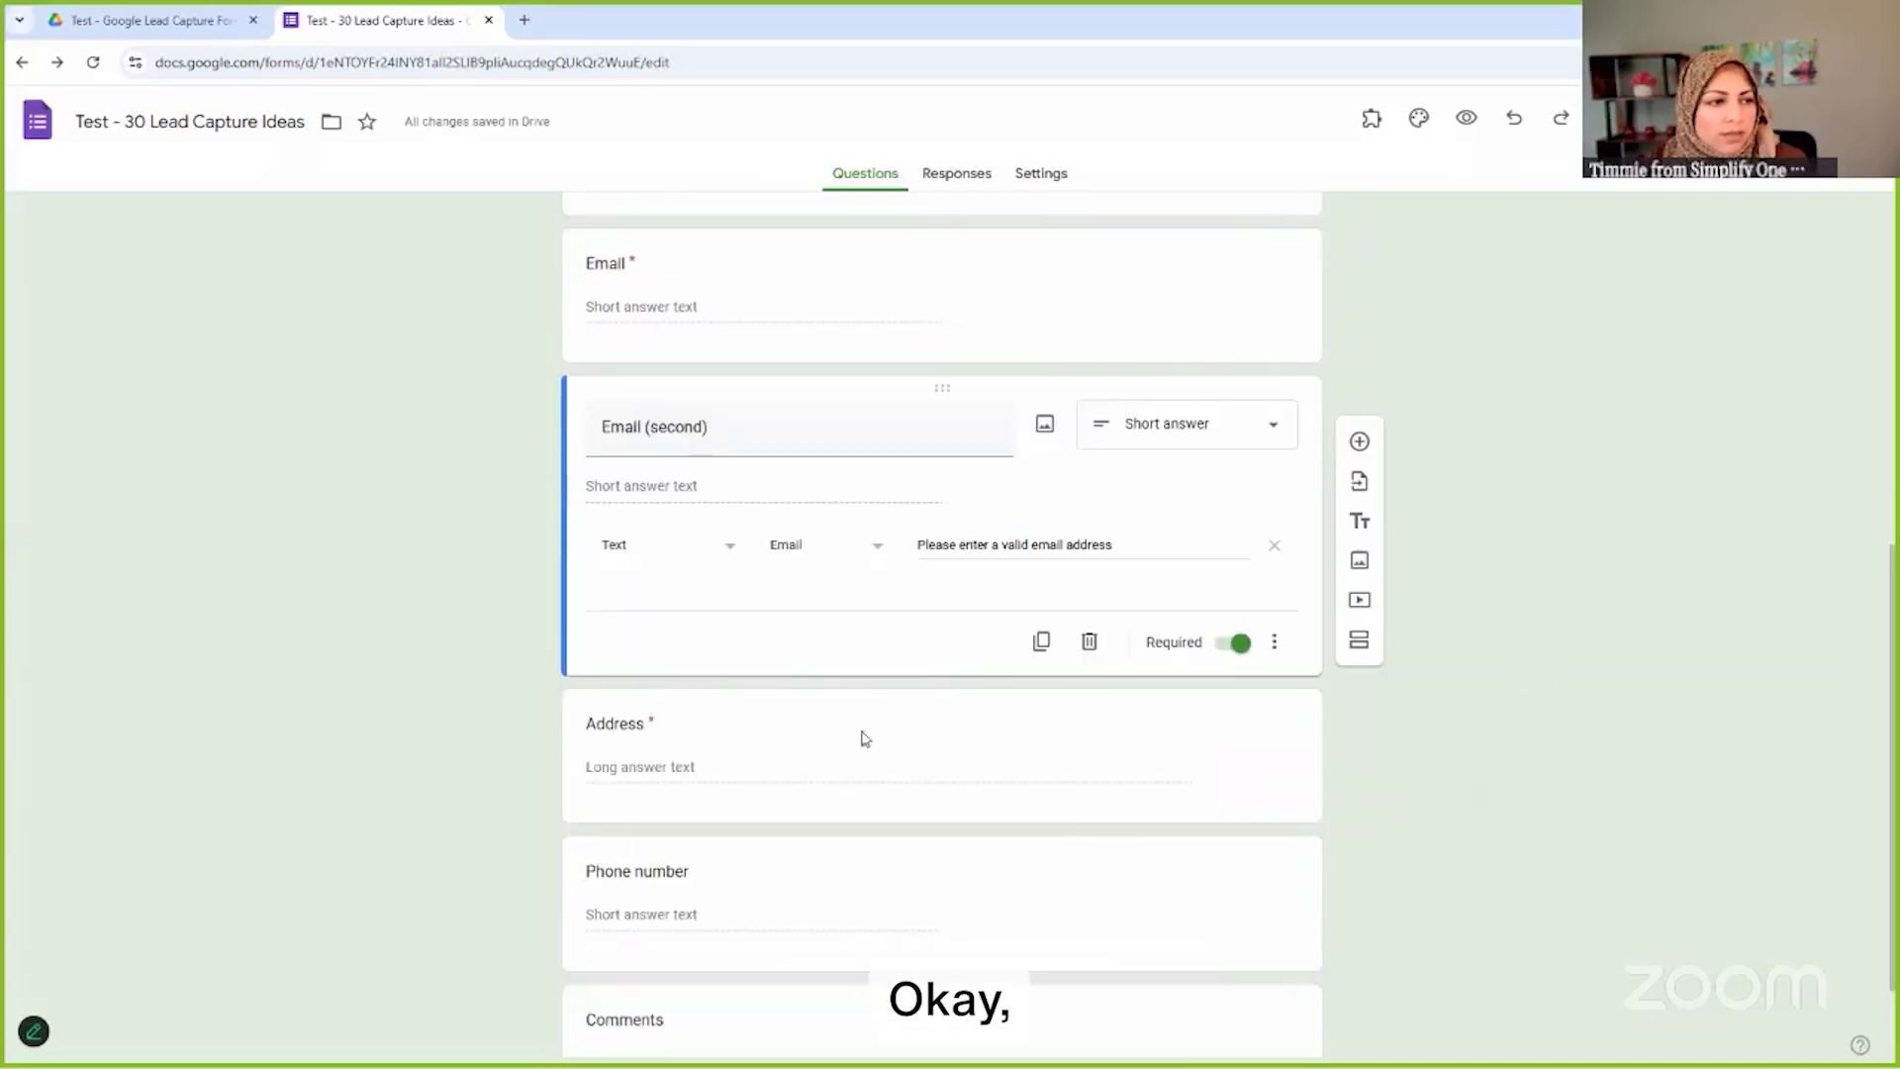
Delete the Address question so Phone number and Comments follow Email (second)
{"action": "left_click", "coordinate": [785, 722]}
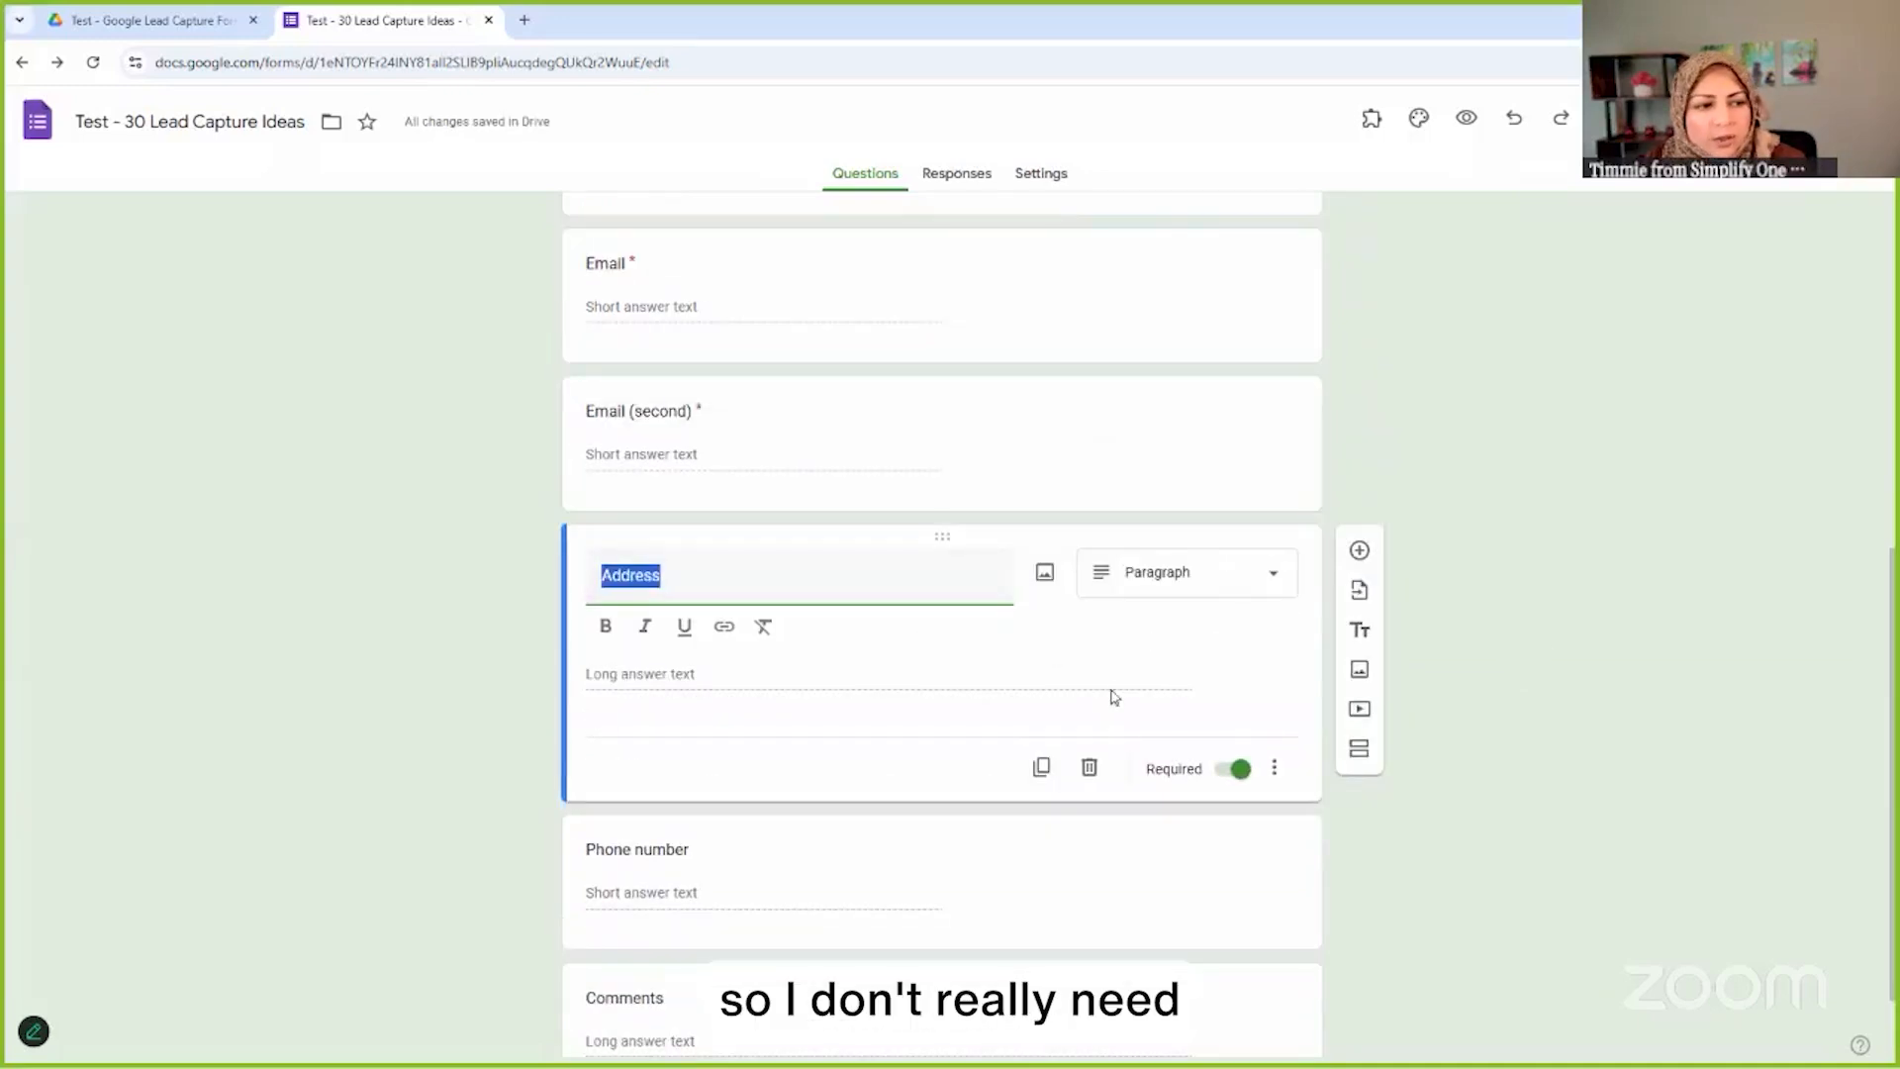
{"action": "left_click", "coordinate": [1089, 770]}
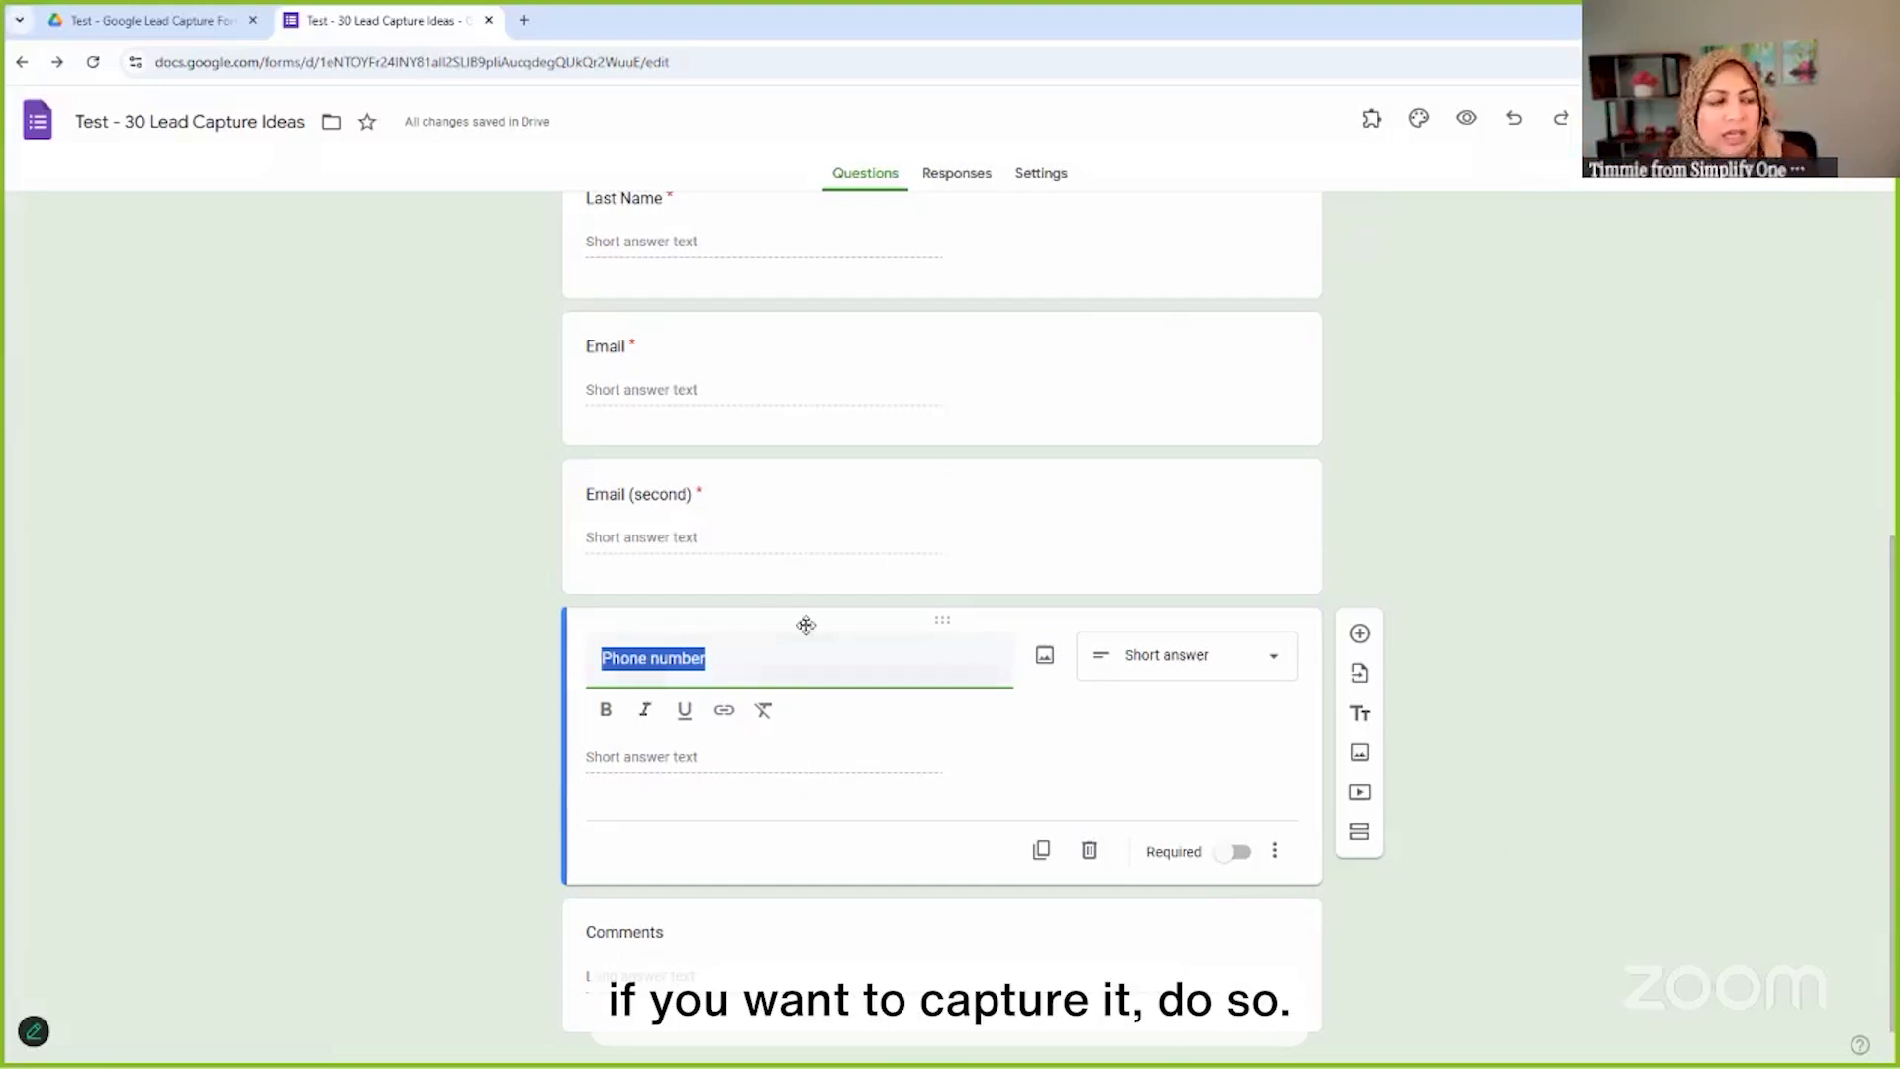
{"action": "scroll", "coordinate": [752, 792], "scroll_direction": "down", "scroll_amount": 1}
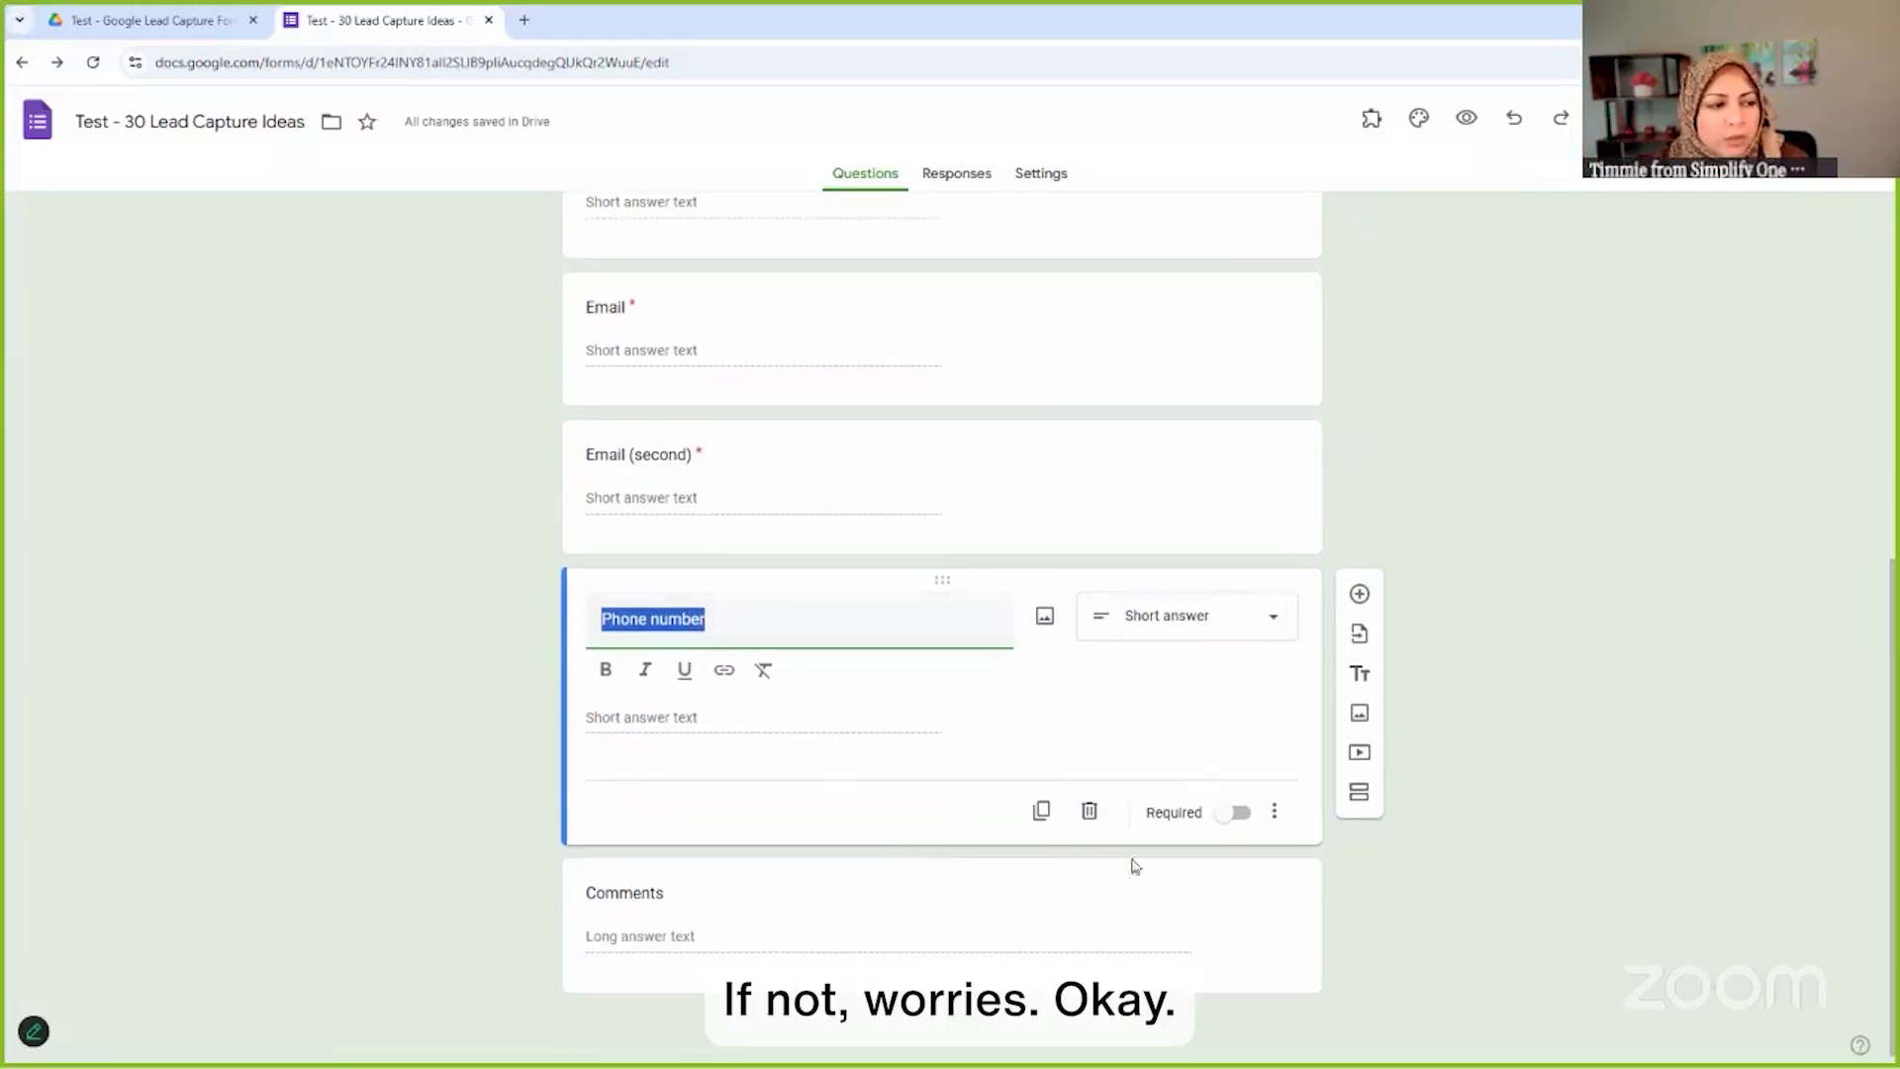
{"action": "left_click", "coordinate": [865, 889]}
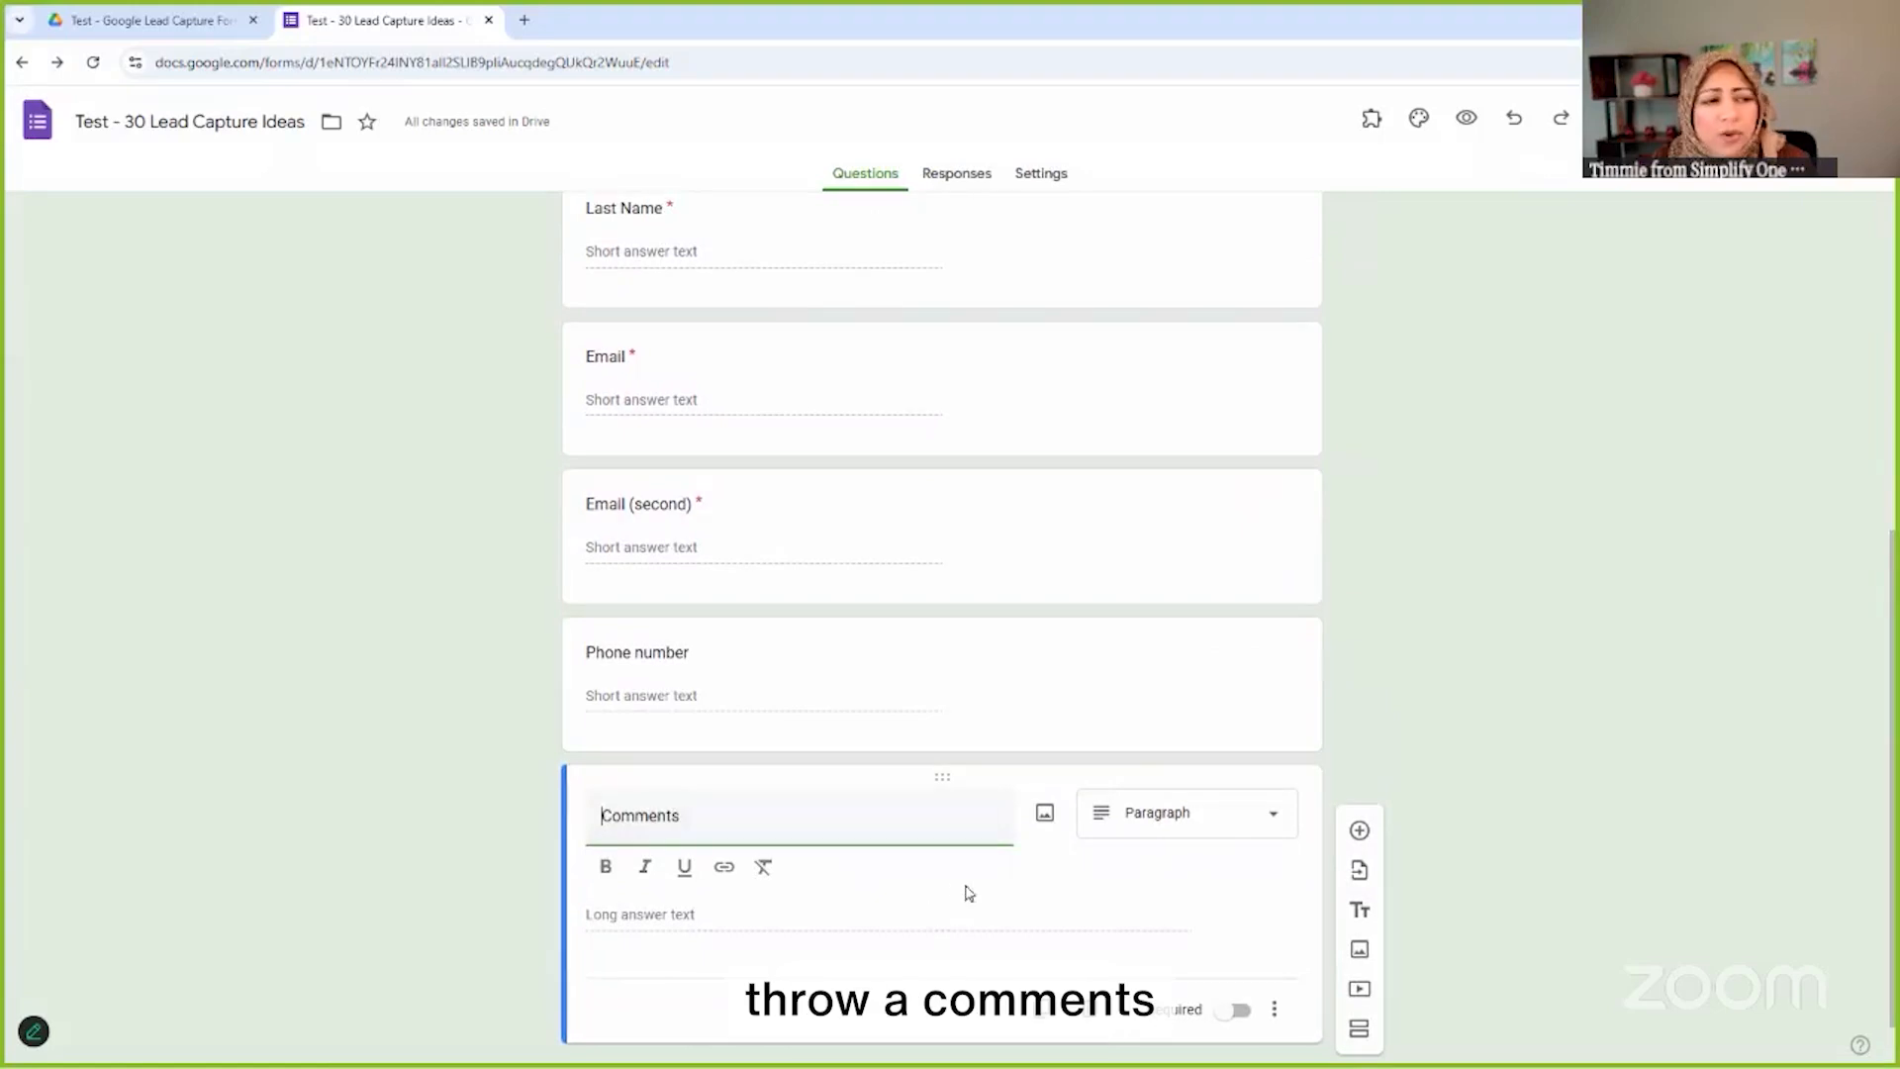
{"action": "scroll", "coordinate": [1044, 616], "scroll_direction": "up", "scroll_amount": 4}
{"action": "scroll", "coordinate": [1044, 617], "scroll_direction": "up", "scroll_amount": 2}
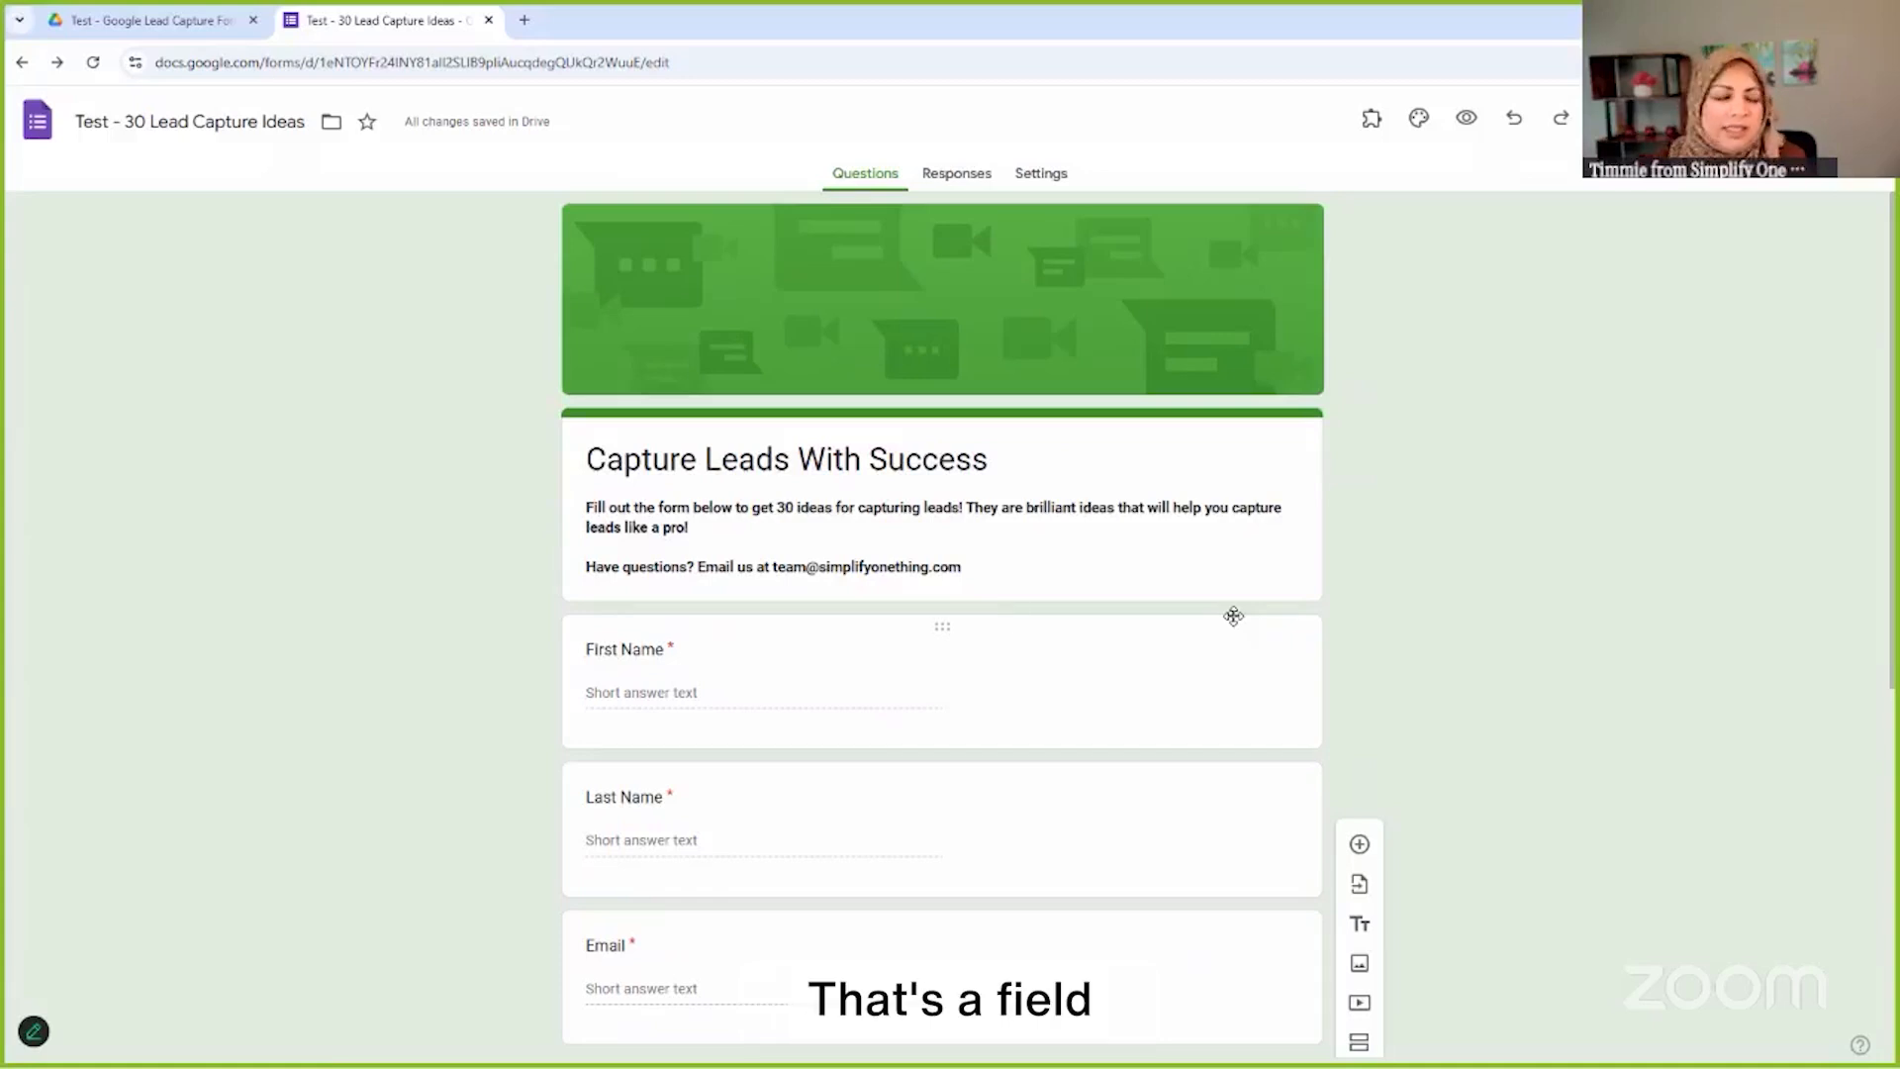
{"action": "scroll", "coordinate": [1524, 703], "scroll_direction": "down", "scroll_amount": 5}
{"action": "scroll", "coordinate": [1505, 742], "scroll_direction": "down", "scroll_amount": 2}
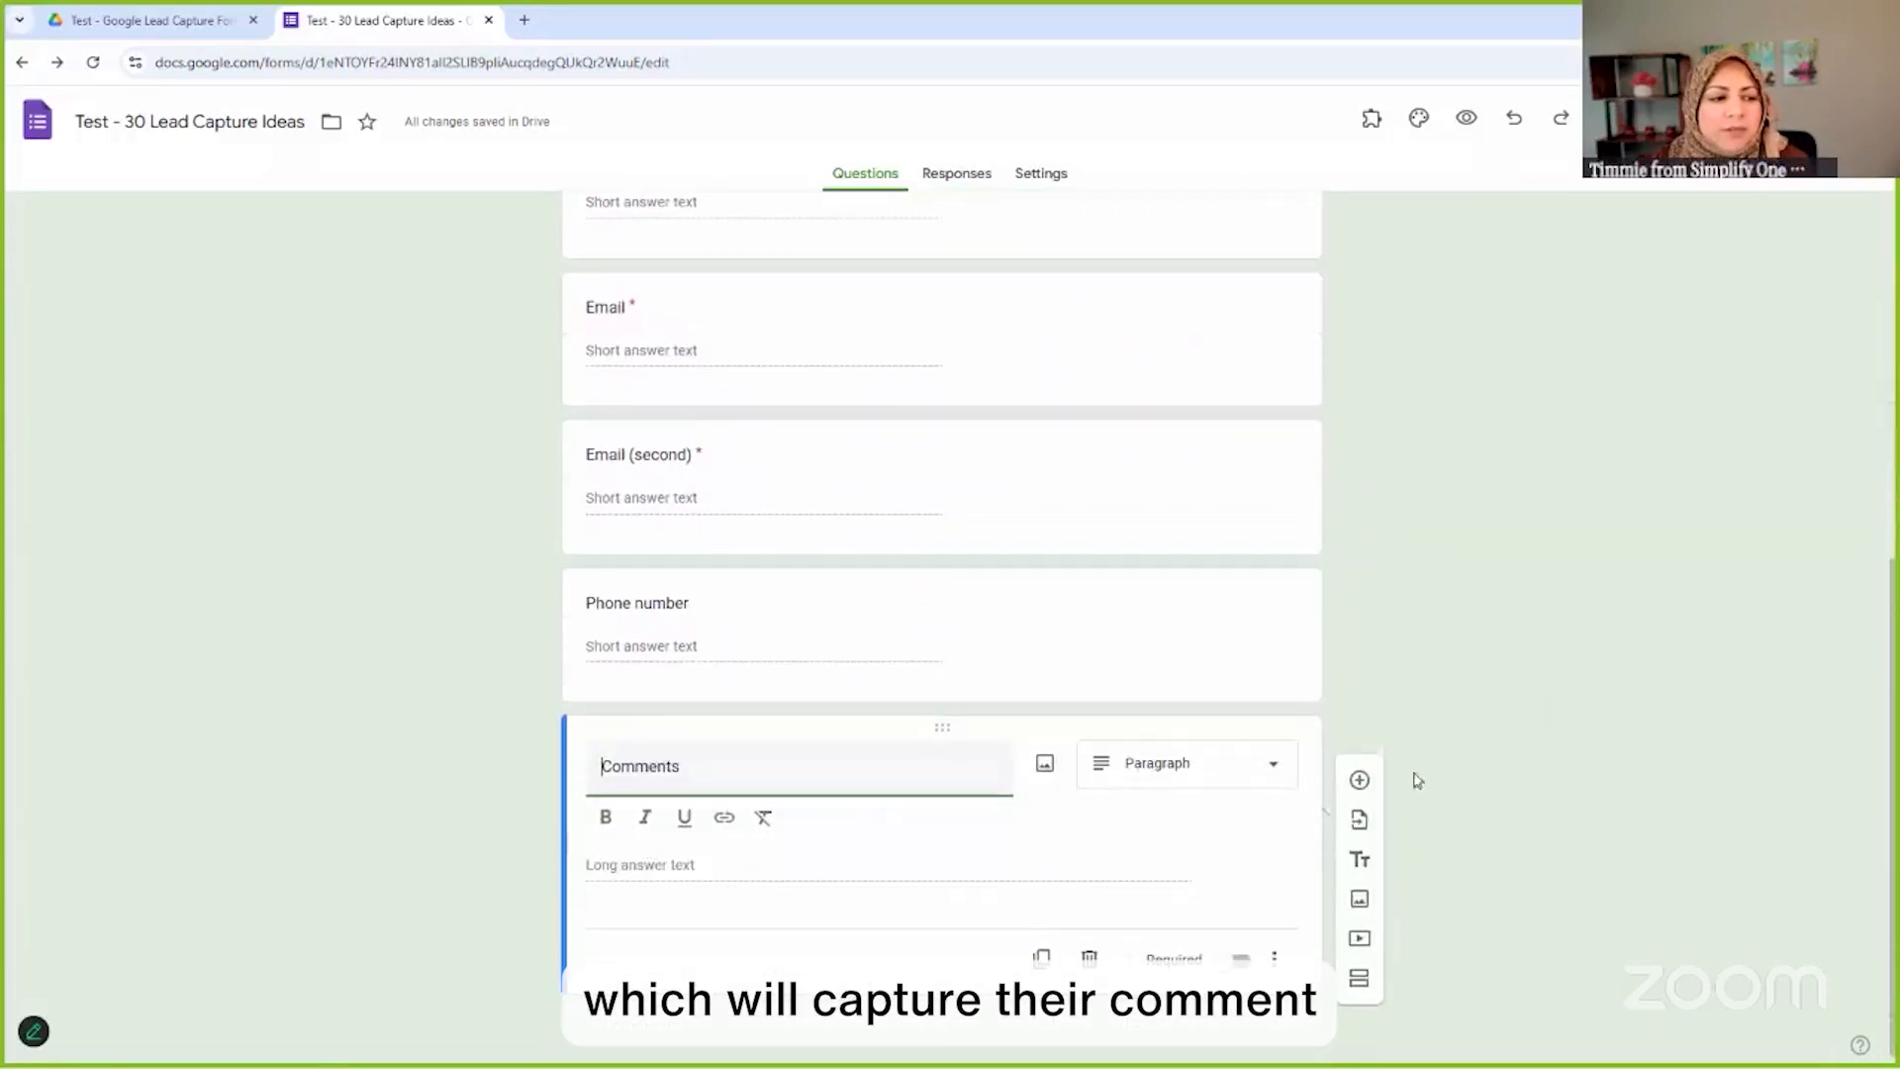
{"action": "scroll", "coordinate": [1604, 560], "scroll_direction": "up", "scroll_amount": 7}
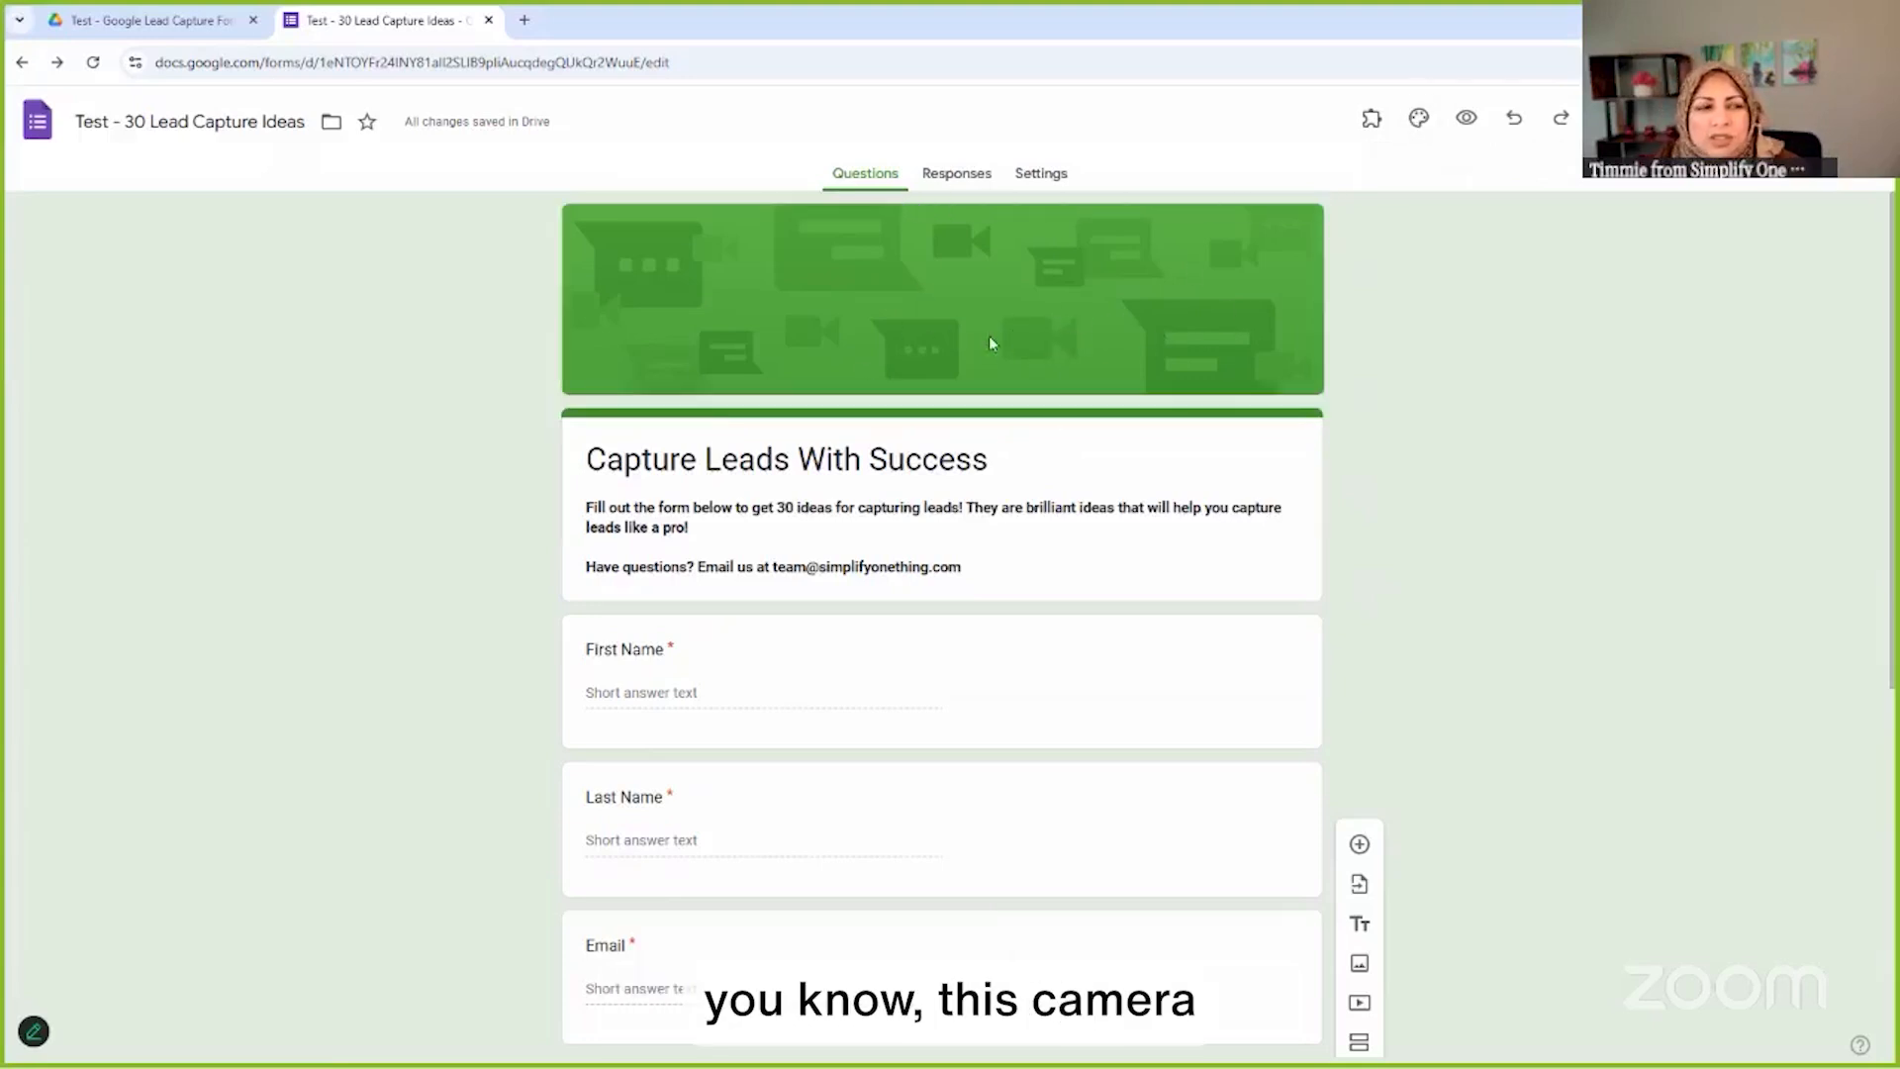
Open the theme's header image gallery and browse Birthday, Party, Wedding, Night out and Other categories
{"action": "left_click", "coordinate": [1418, 119]}
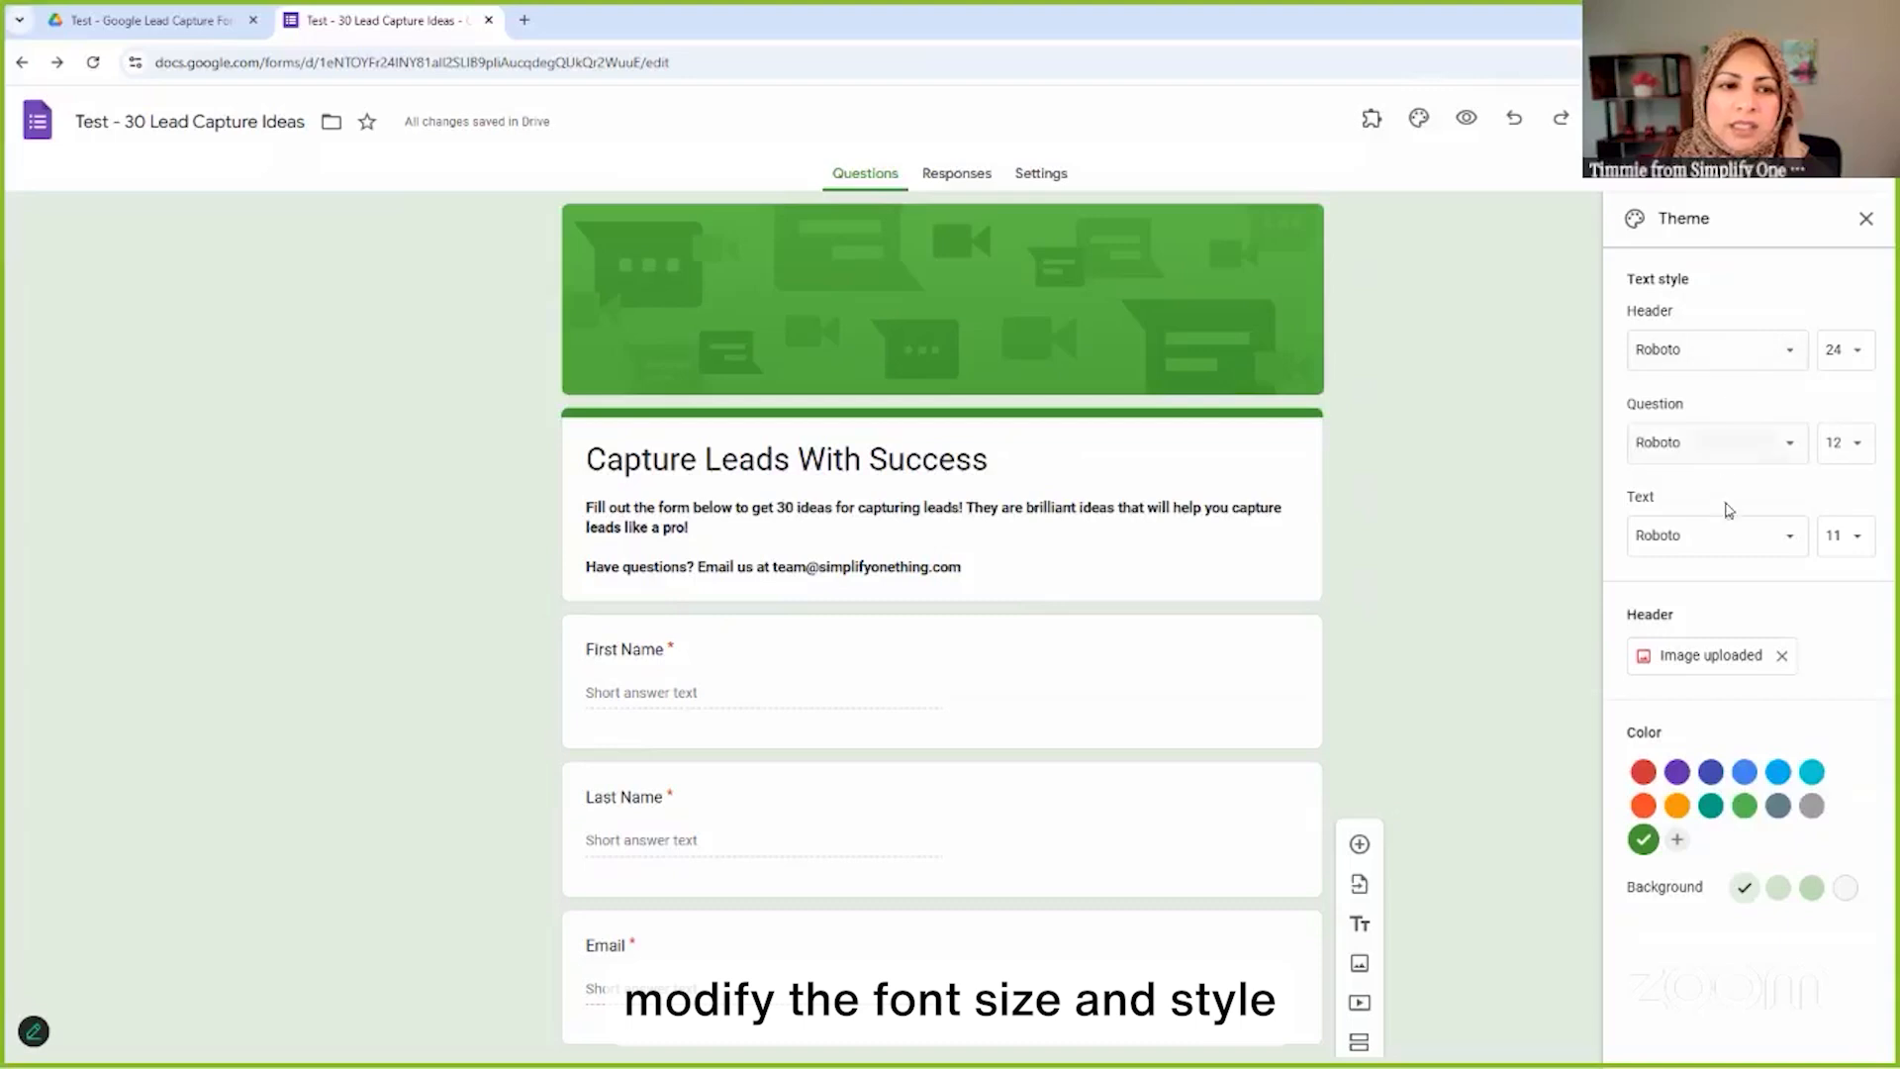
{"action": "left_click", "coordinate": [1702, 657]}
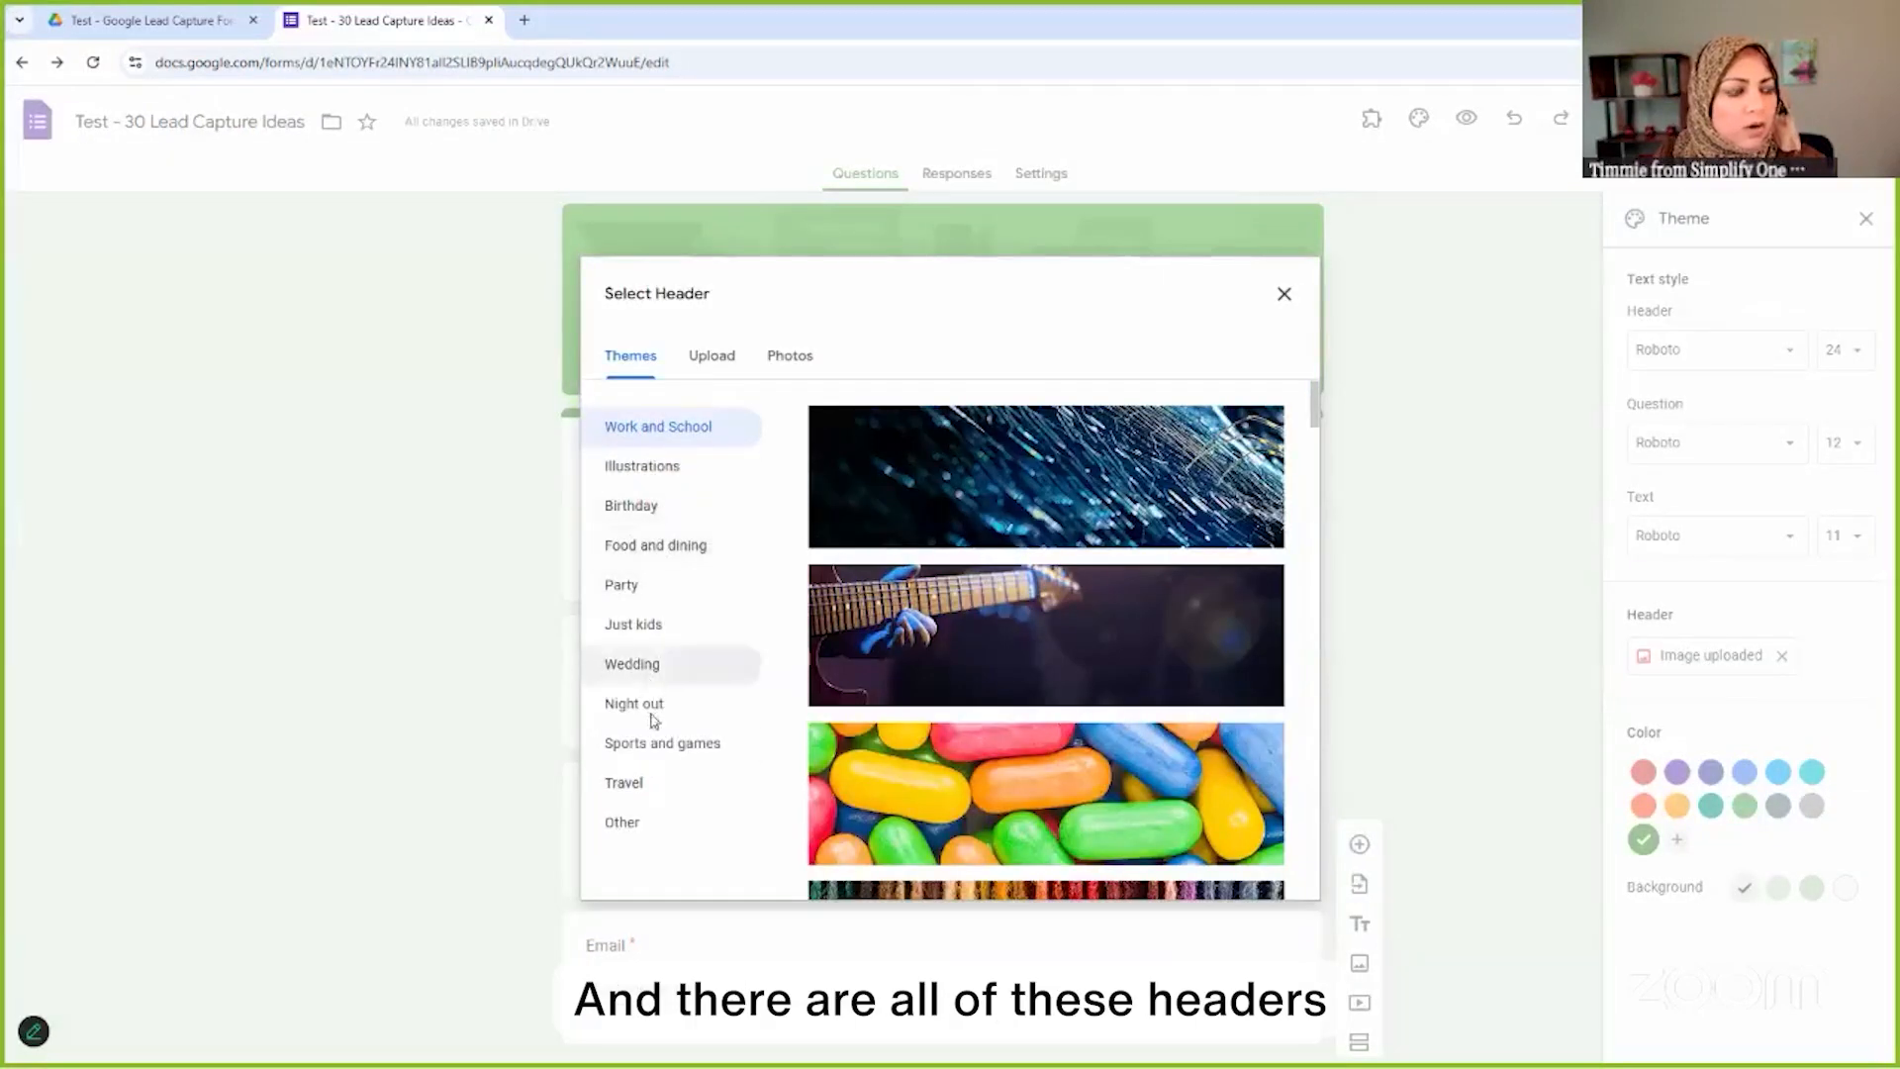
{"action": "left_click", "coordinate": [634, 509]}
{"action": "left_click", "coordinate": [634, 564]}
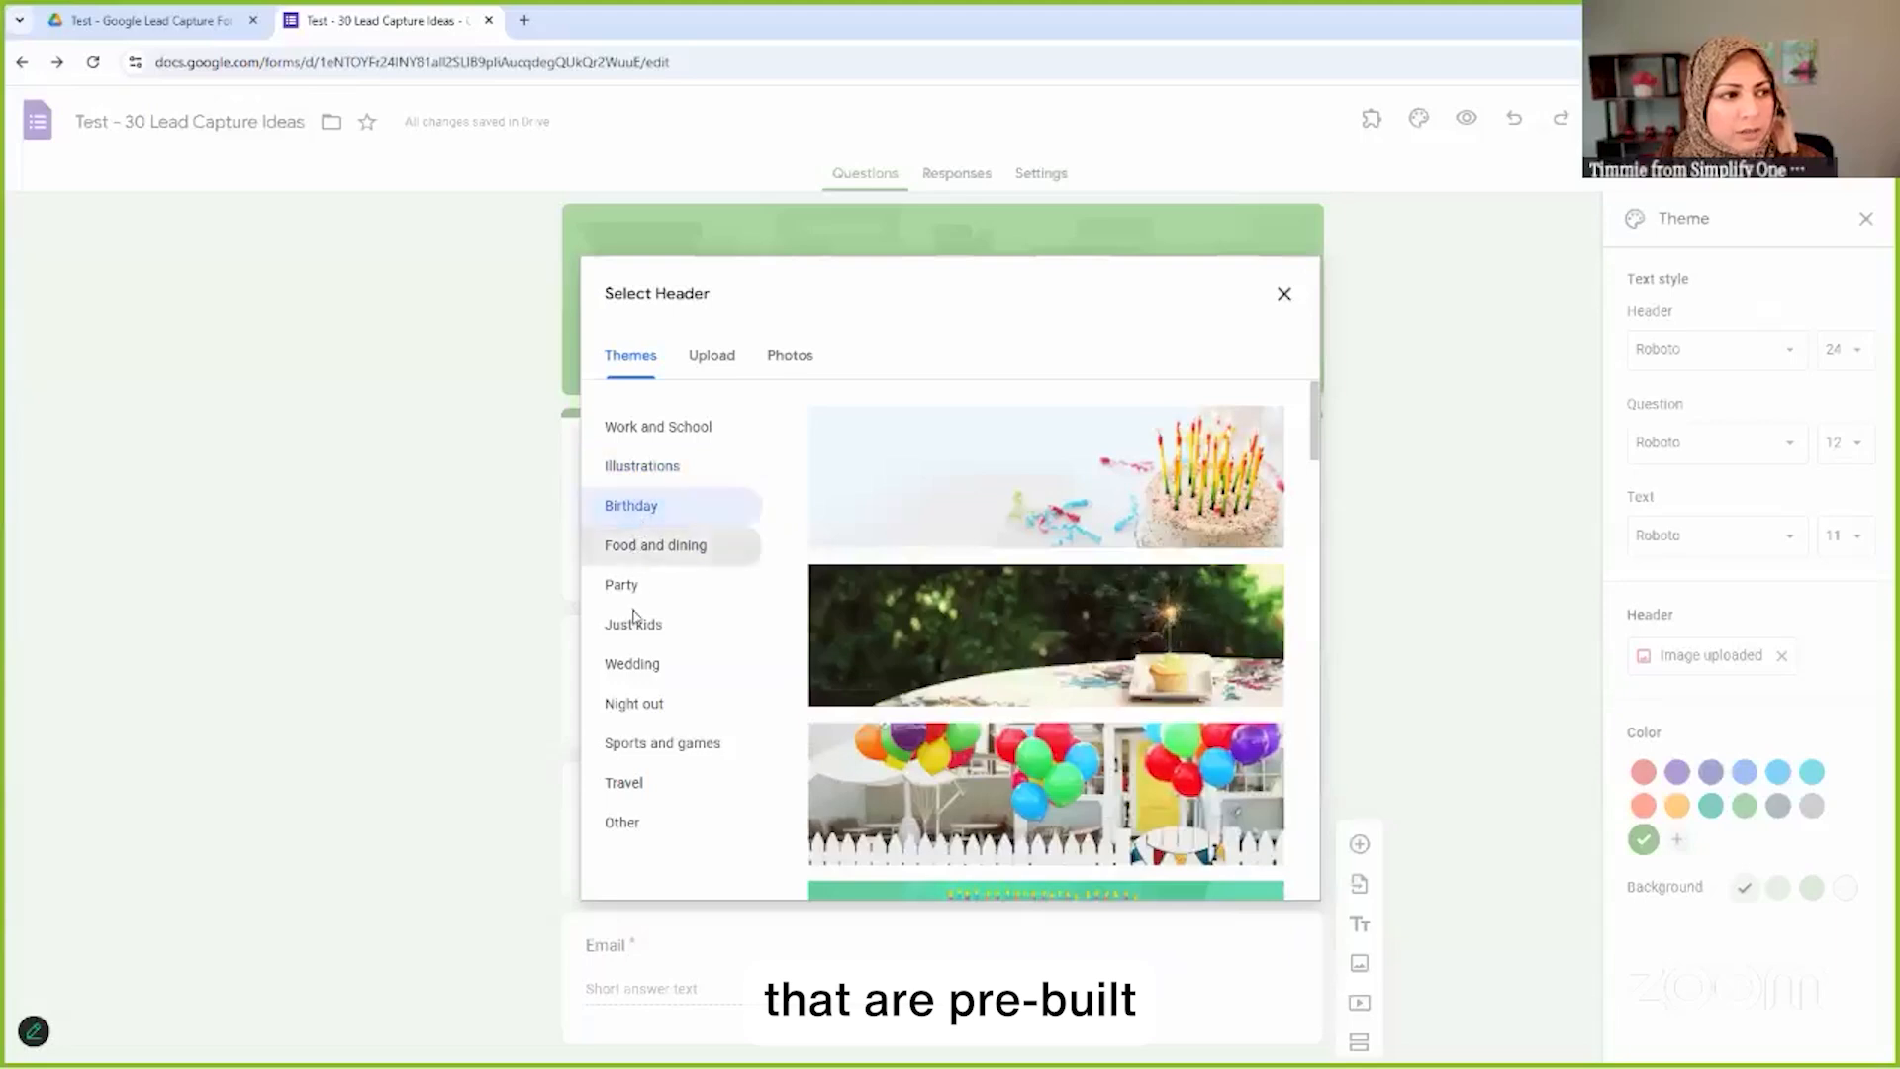
{"action": "left_click", "coordinate": [637, 588]}
{"action": "left_click", "coordinate": [639, 629]}
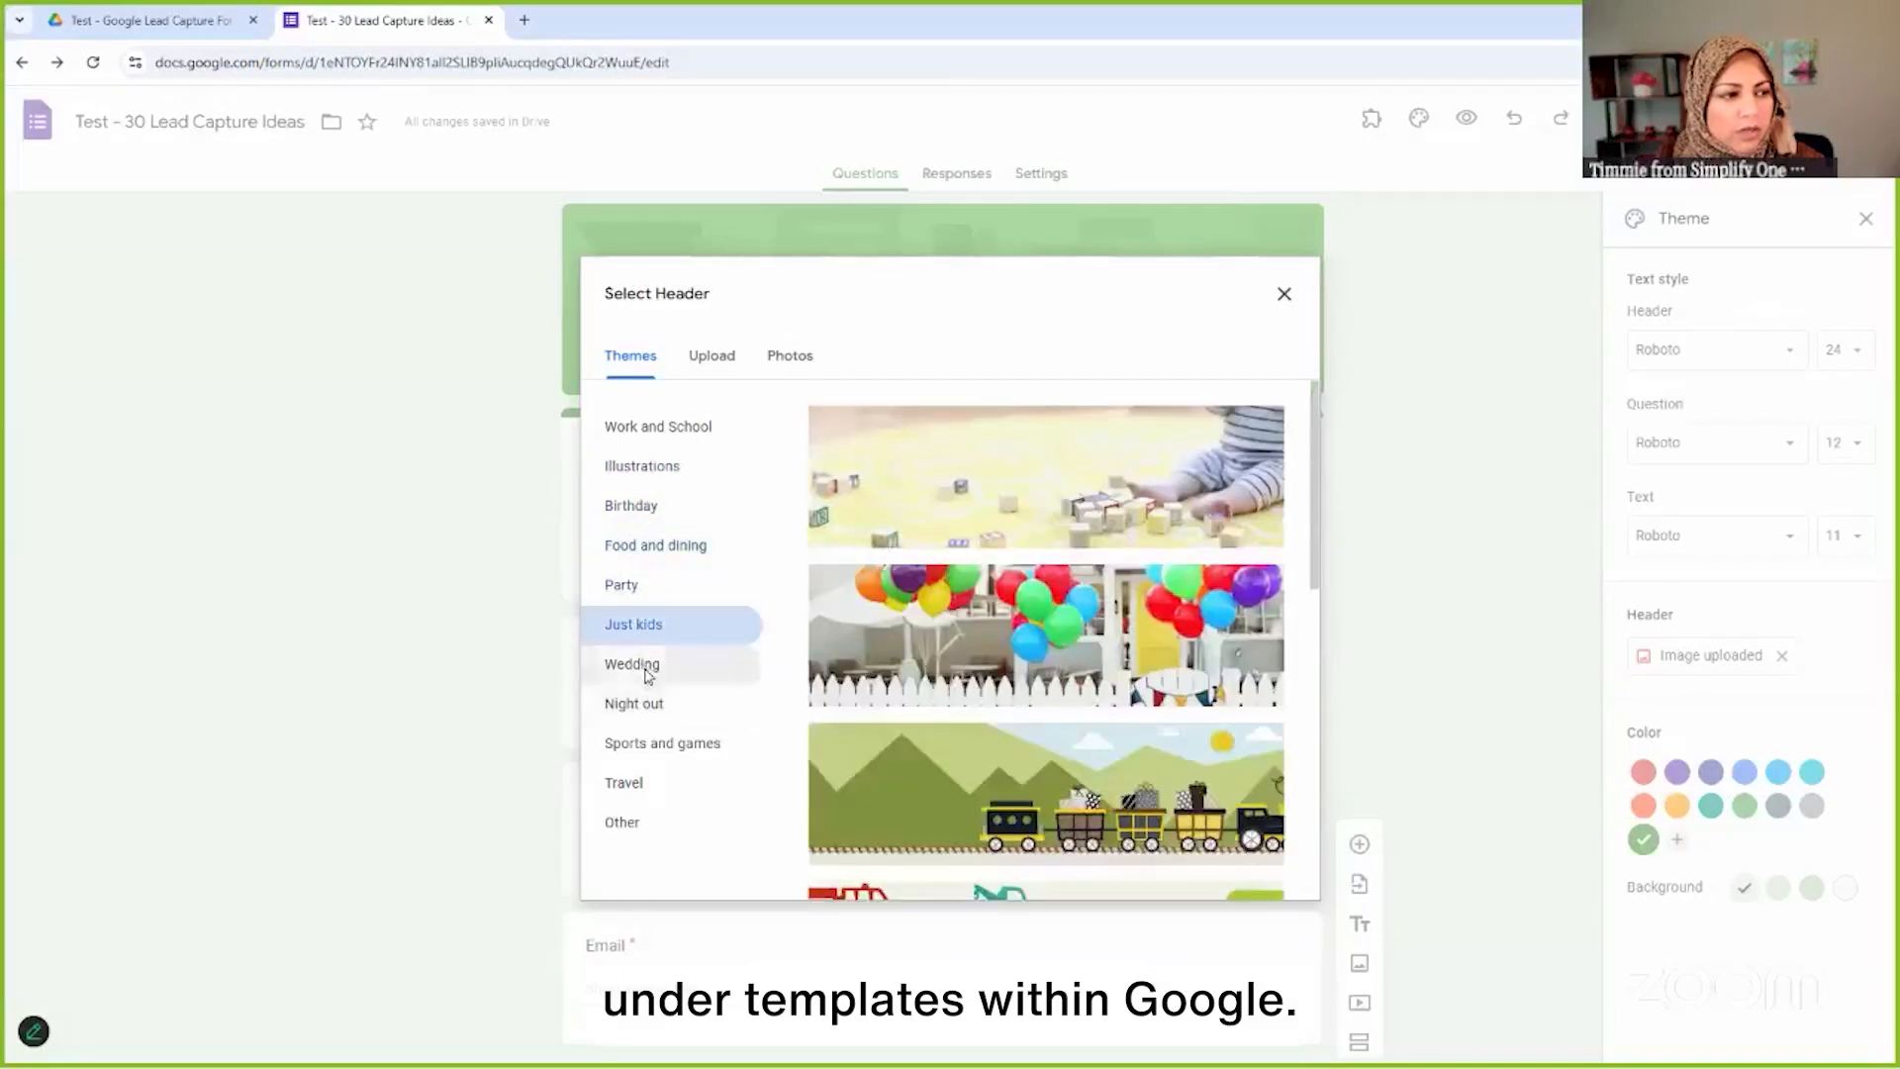
{"action": "left_click", "coordinate": [641, 665]}
{"action": "left_click", "coordinate": [638, 703]}
{"action": "left_click", "coordinate": [648, 668]}
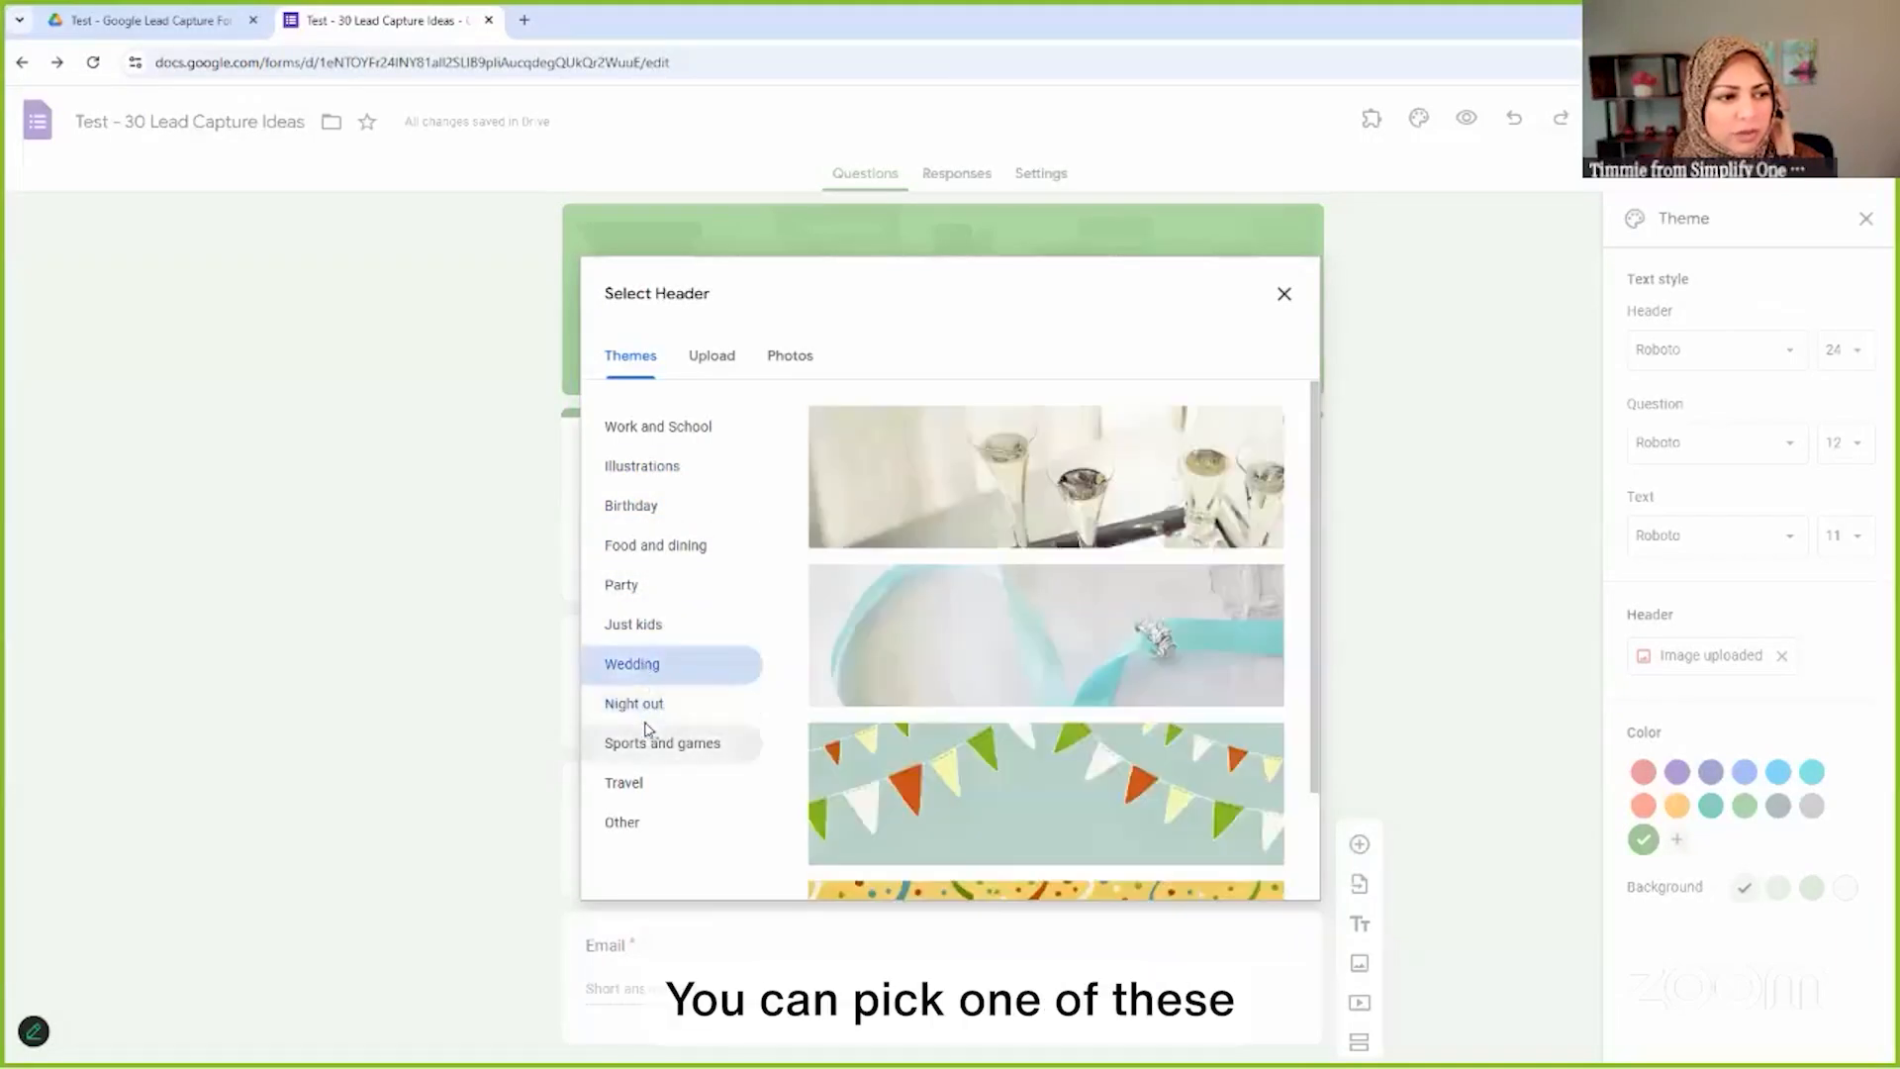
{"action": "scroll", "coordinate": [1010, 624], "scroll_direction": "down", "scroll_amount": 2}
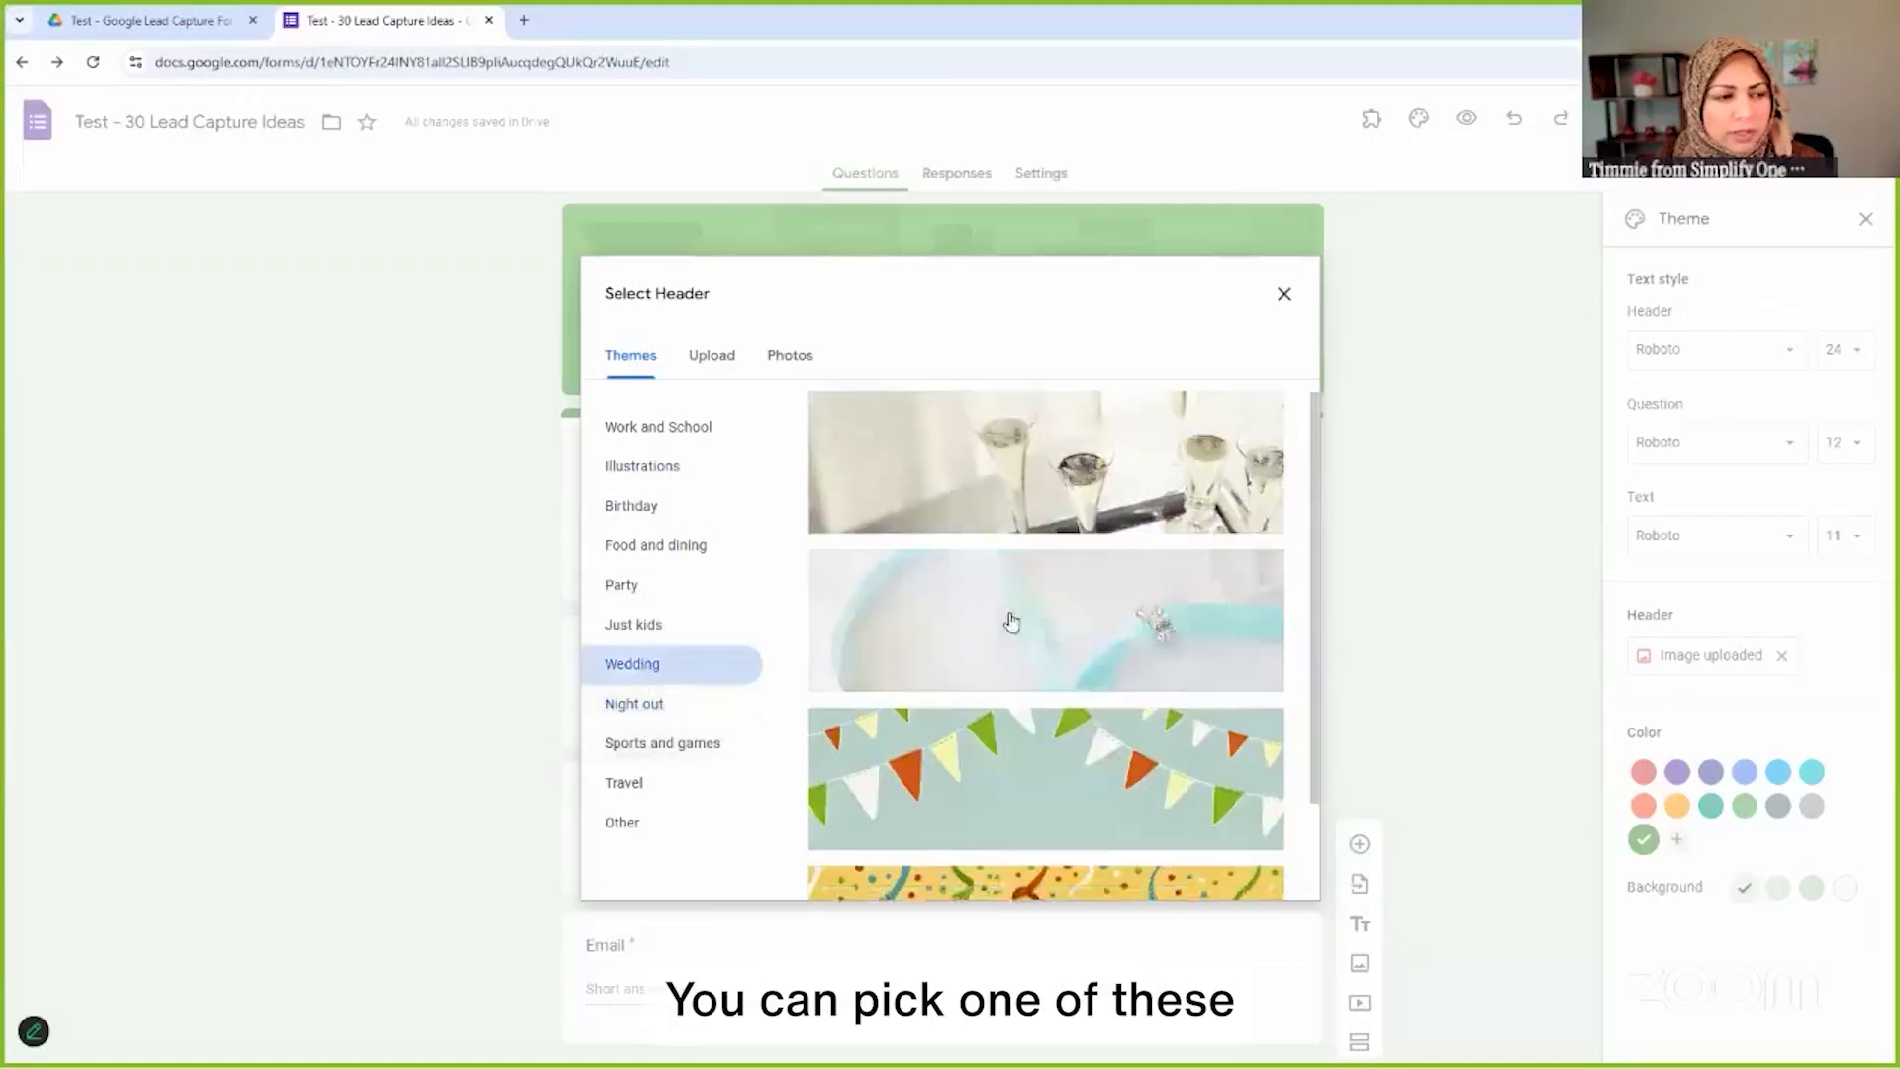
{"action": "left_click", "coordinate": [629, 825]}
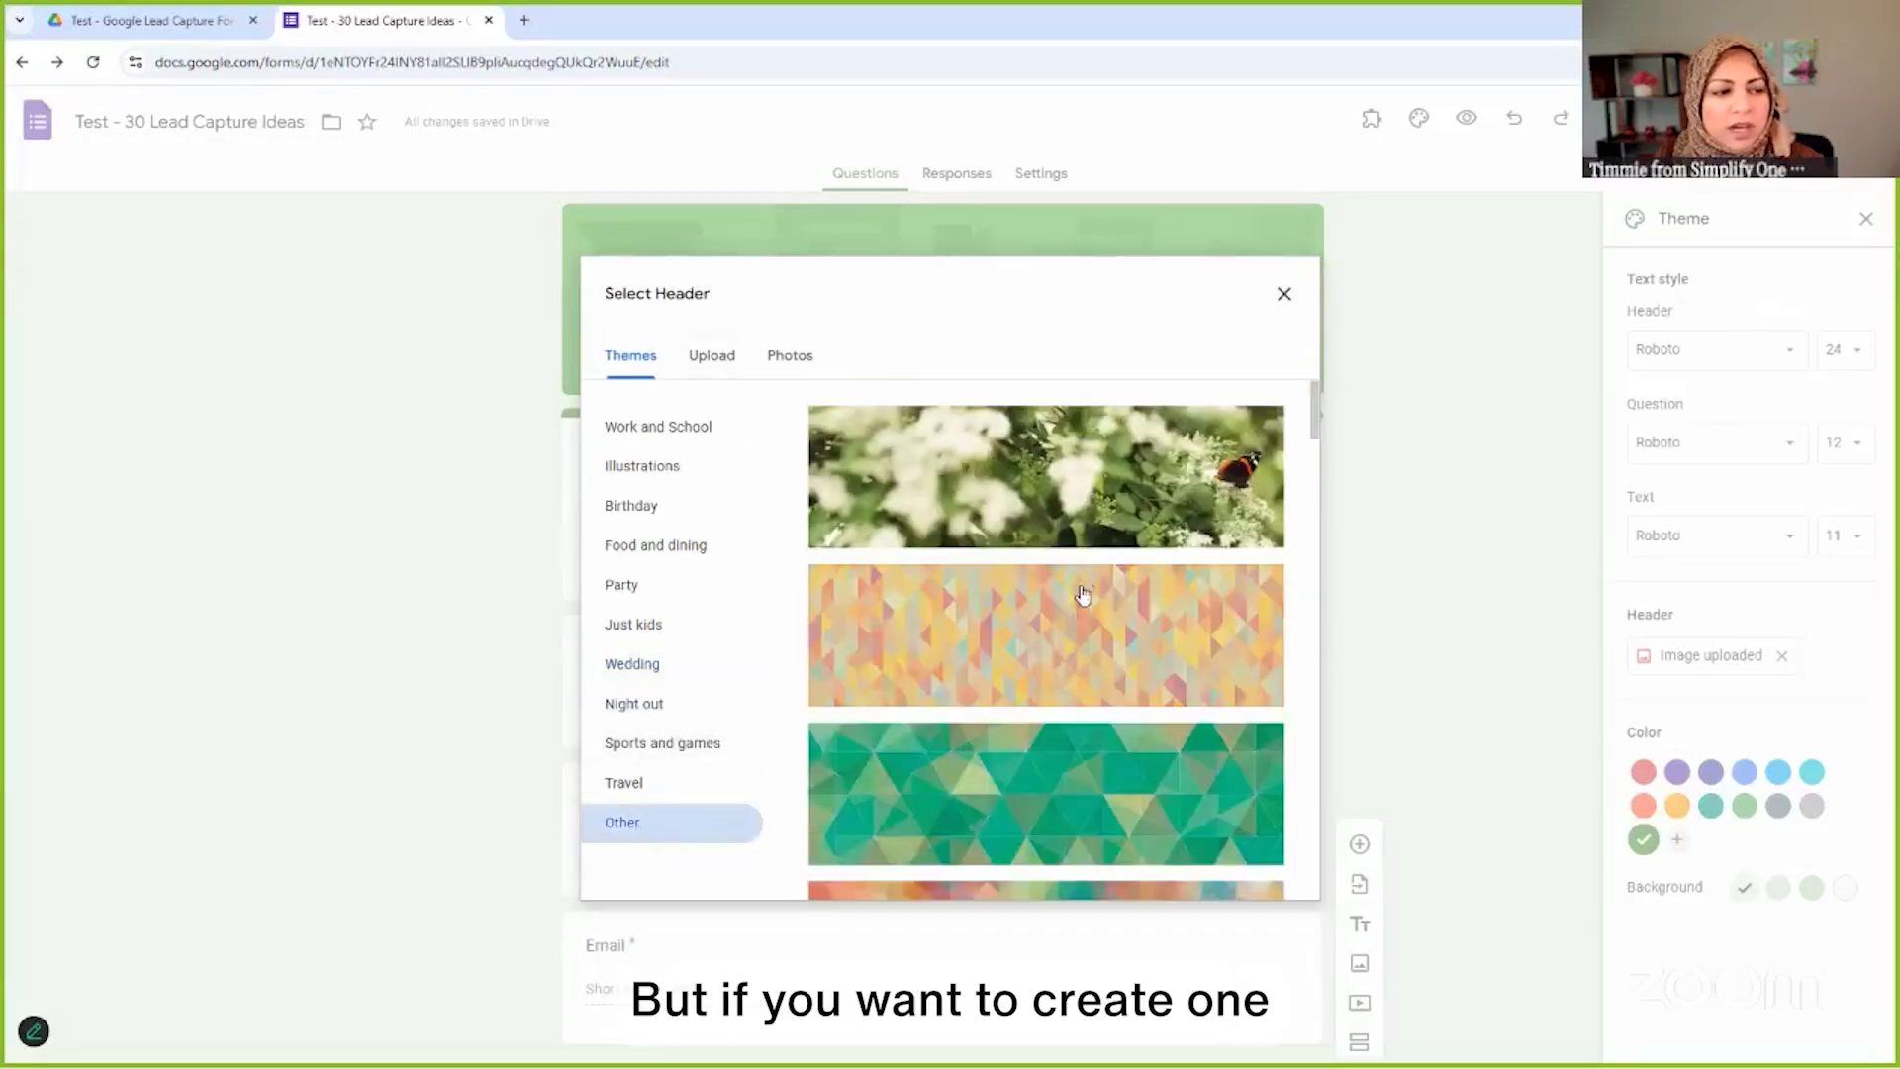
{"action": "scroll", "coordinate": [1094, 712], "scroll_direction": "down", "scroll_amount": 5}
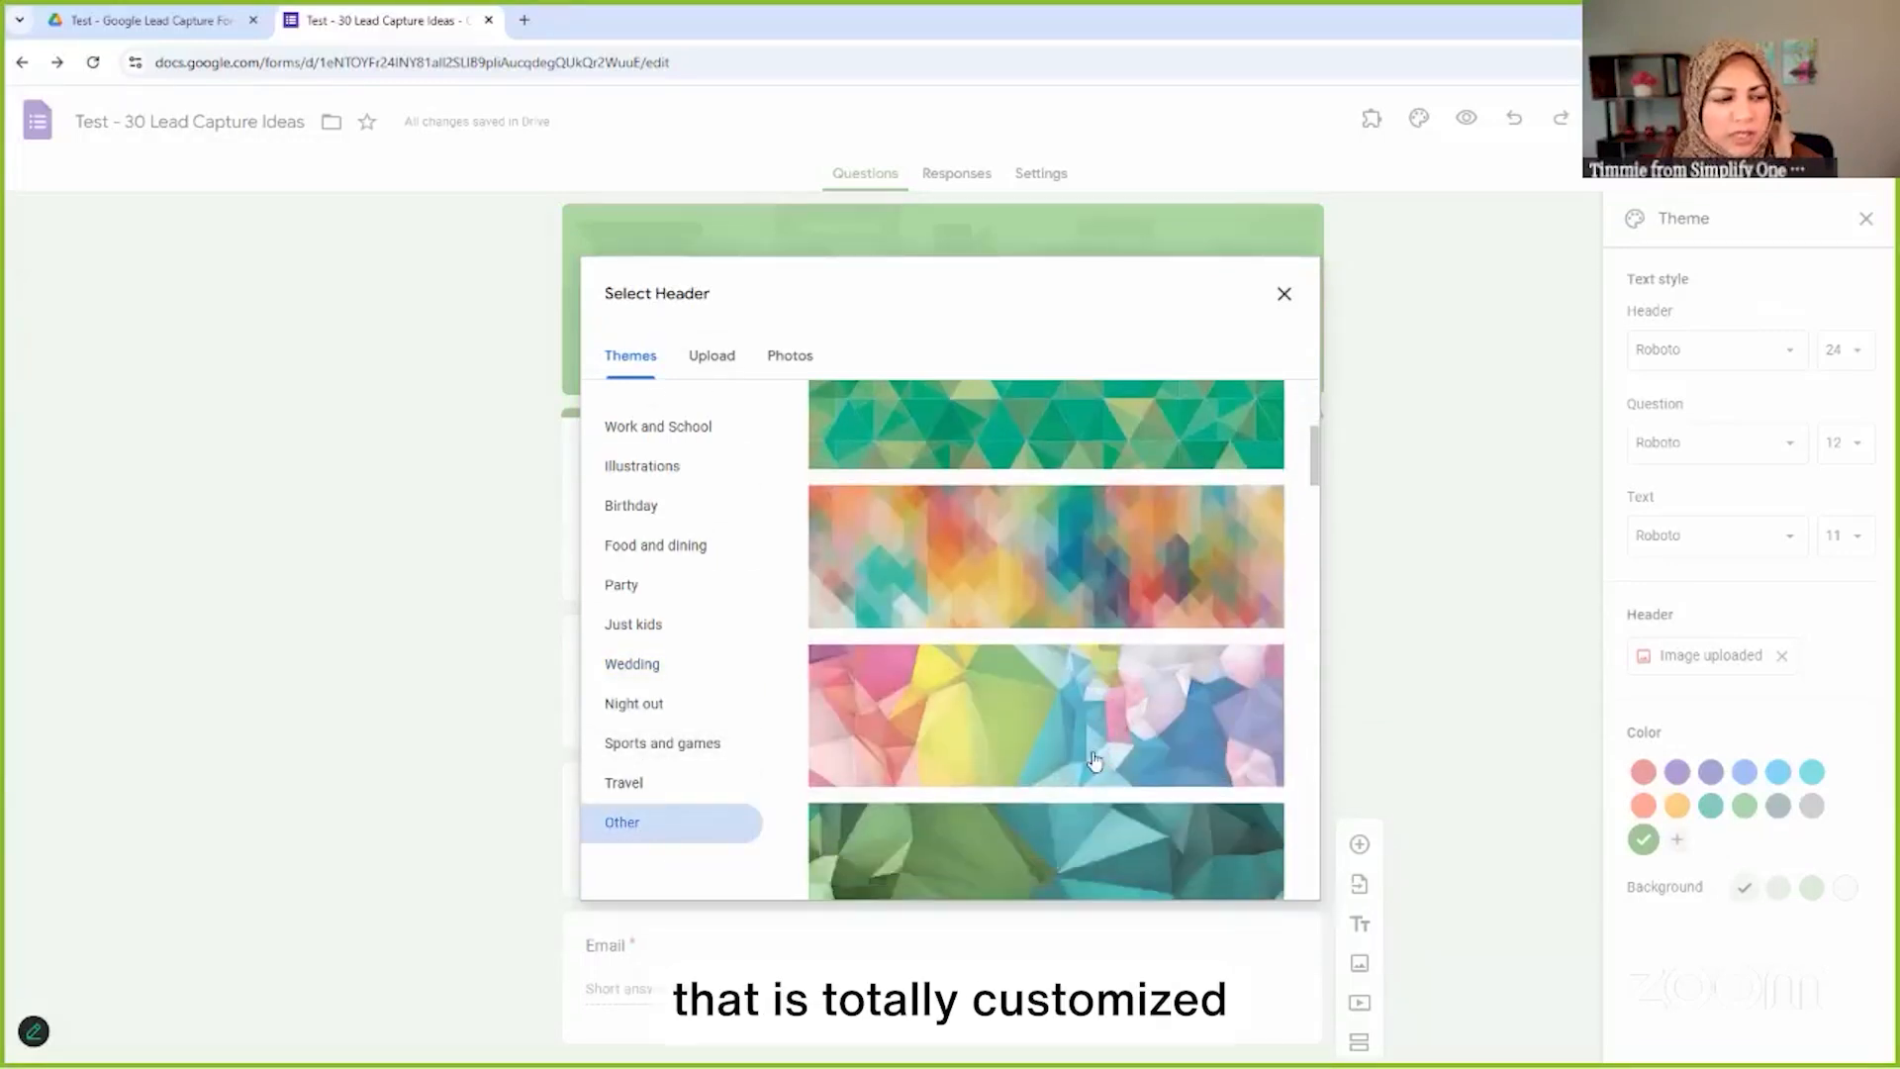
{"action": "scroll", "coordinate": [1079, 757], "scroll_direction": "down", "scroll_amount": 3}
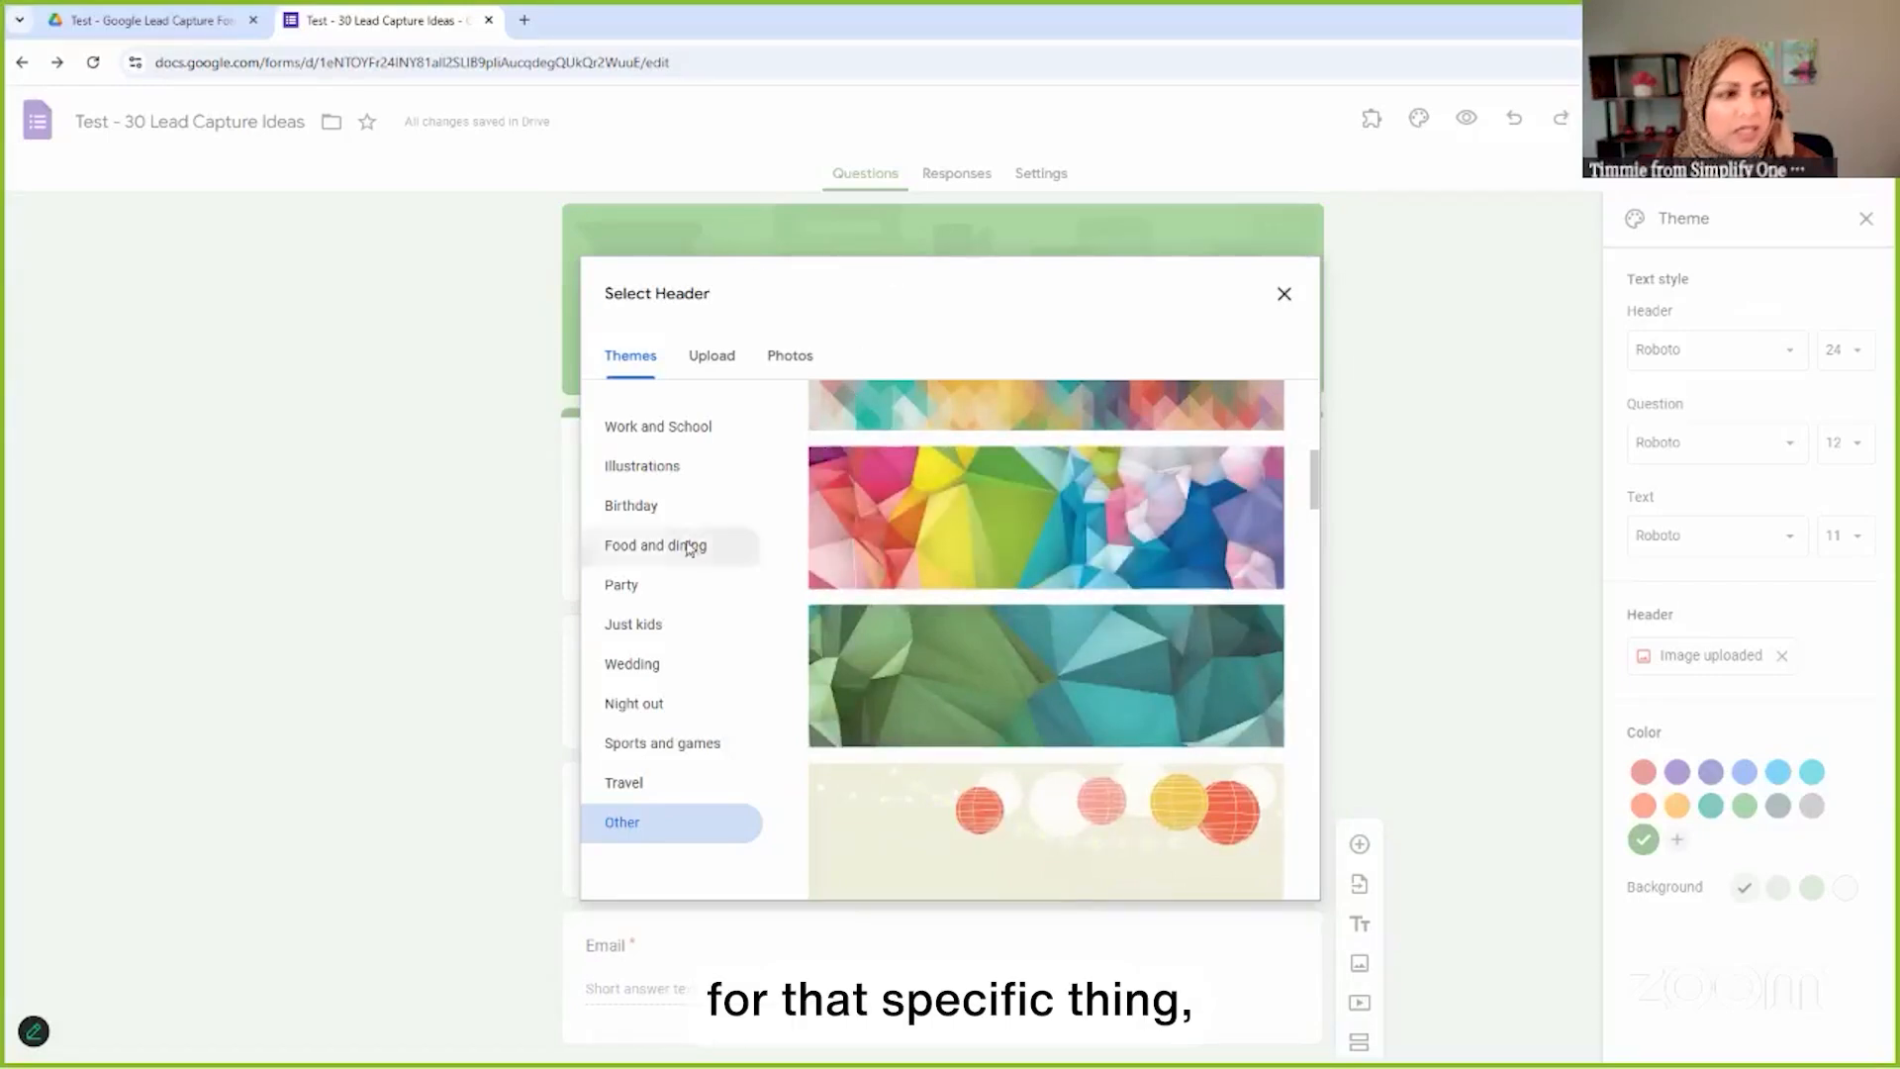
{"action": "scroll", "coordinate": [808, 507], "scroll_direction": "up", "scroll_amount": 1}
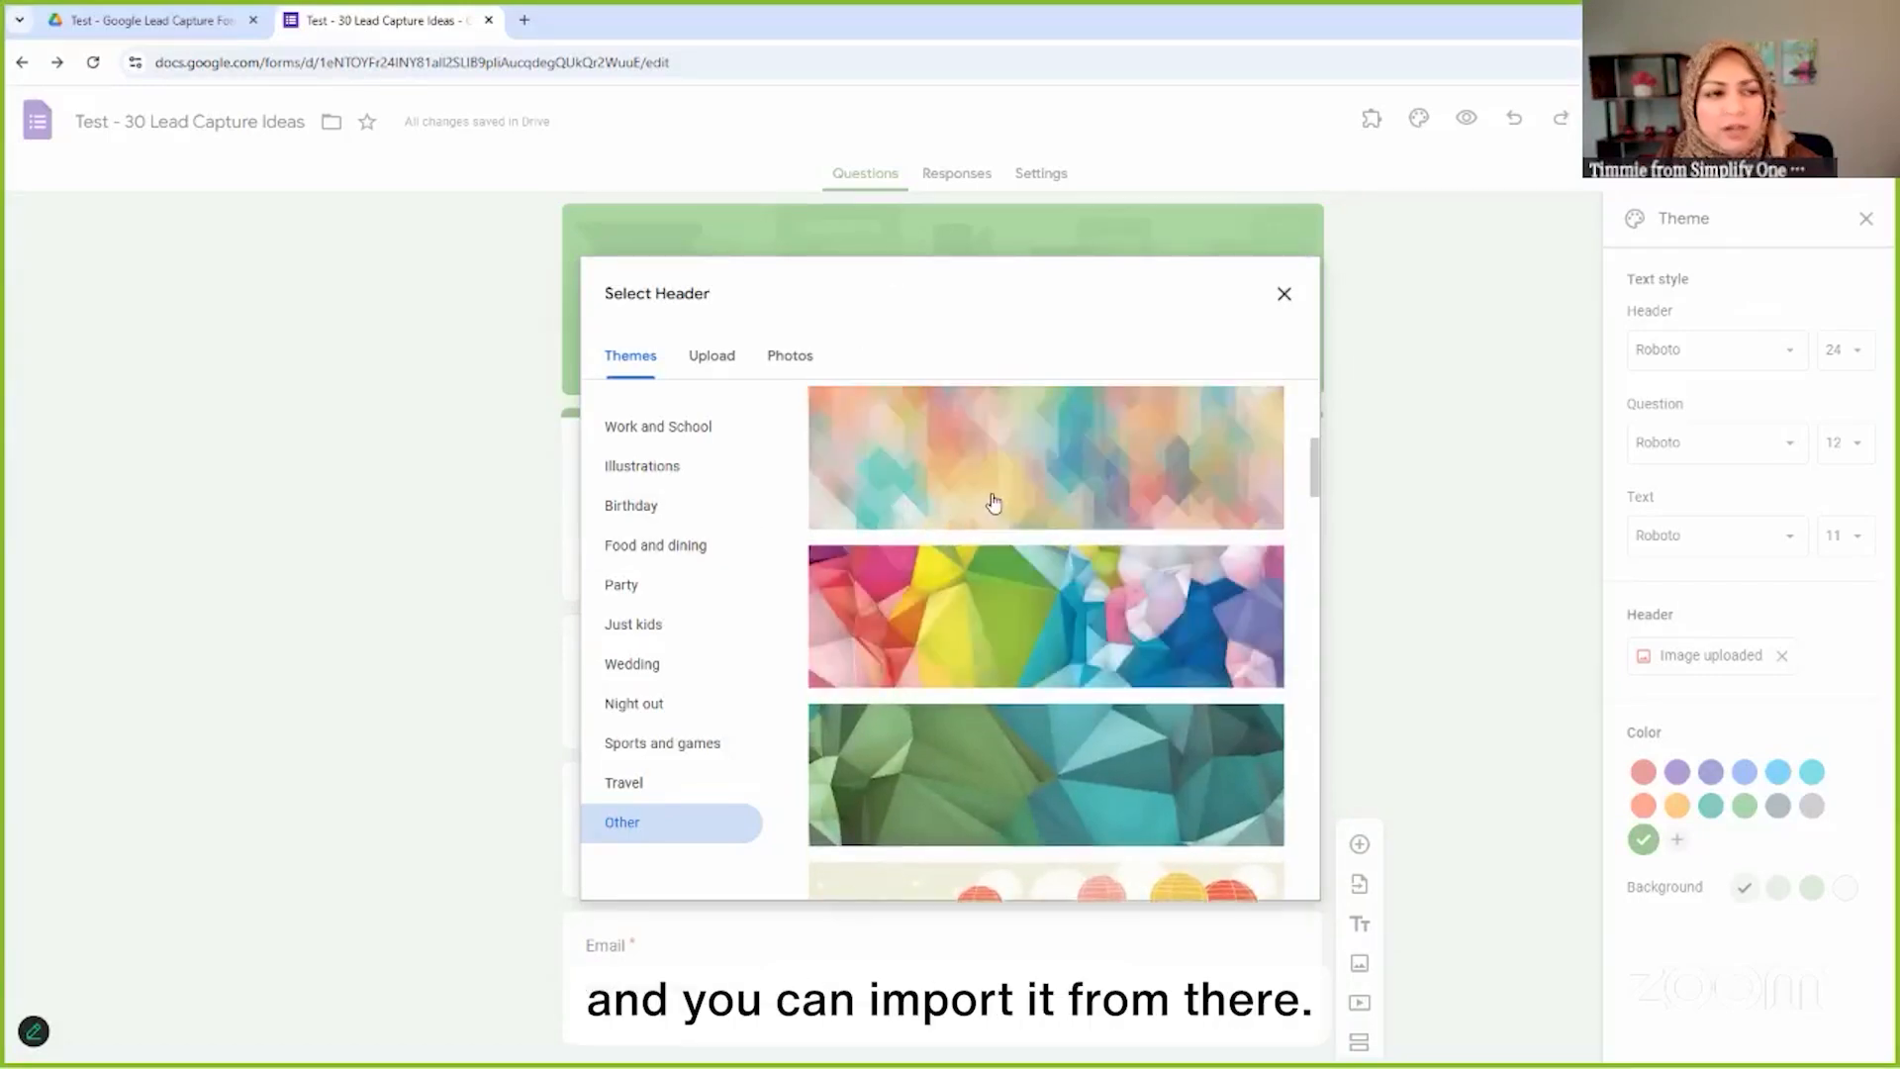
{"action": "scroll", "coordinate": [970, 475], "scroll_direction": "up", "scroll_amount": 2}
Switch the header chooser to Upload, then open and dismiss the computer file picker
{"action": "left_click", "coordinate": [714, 365]}
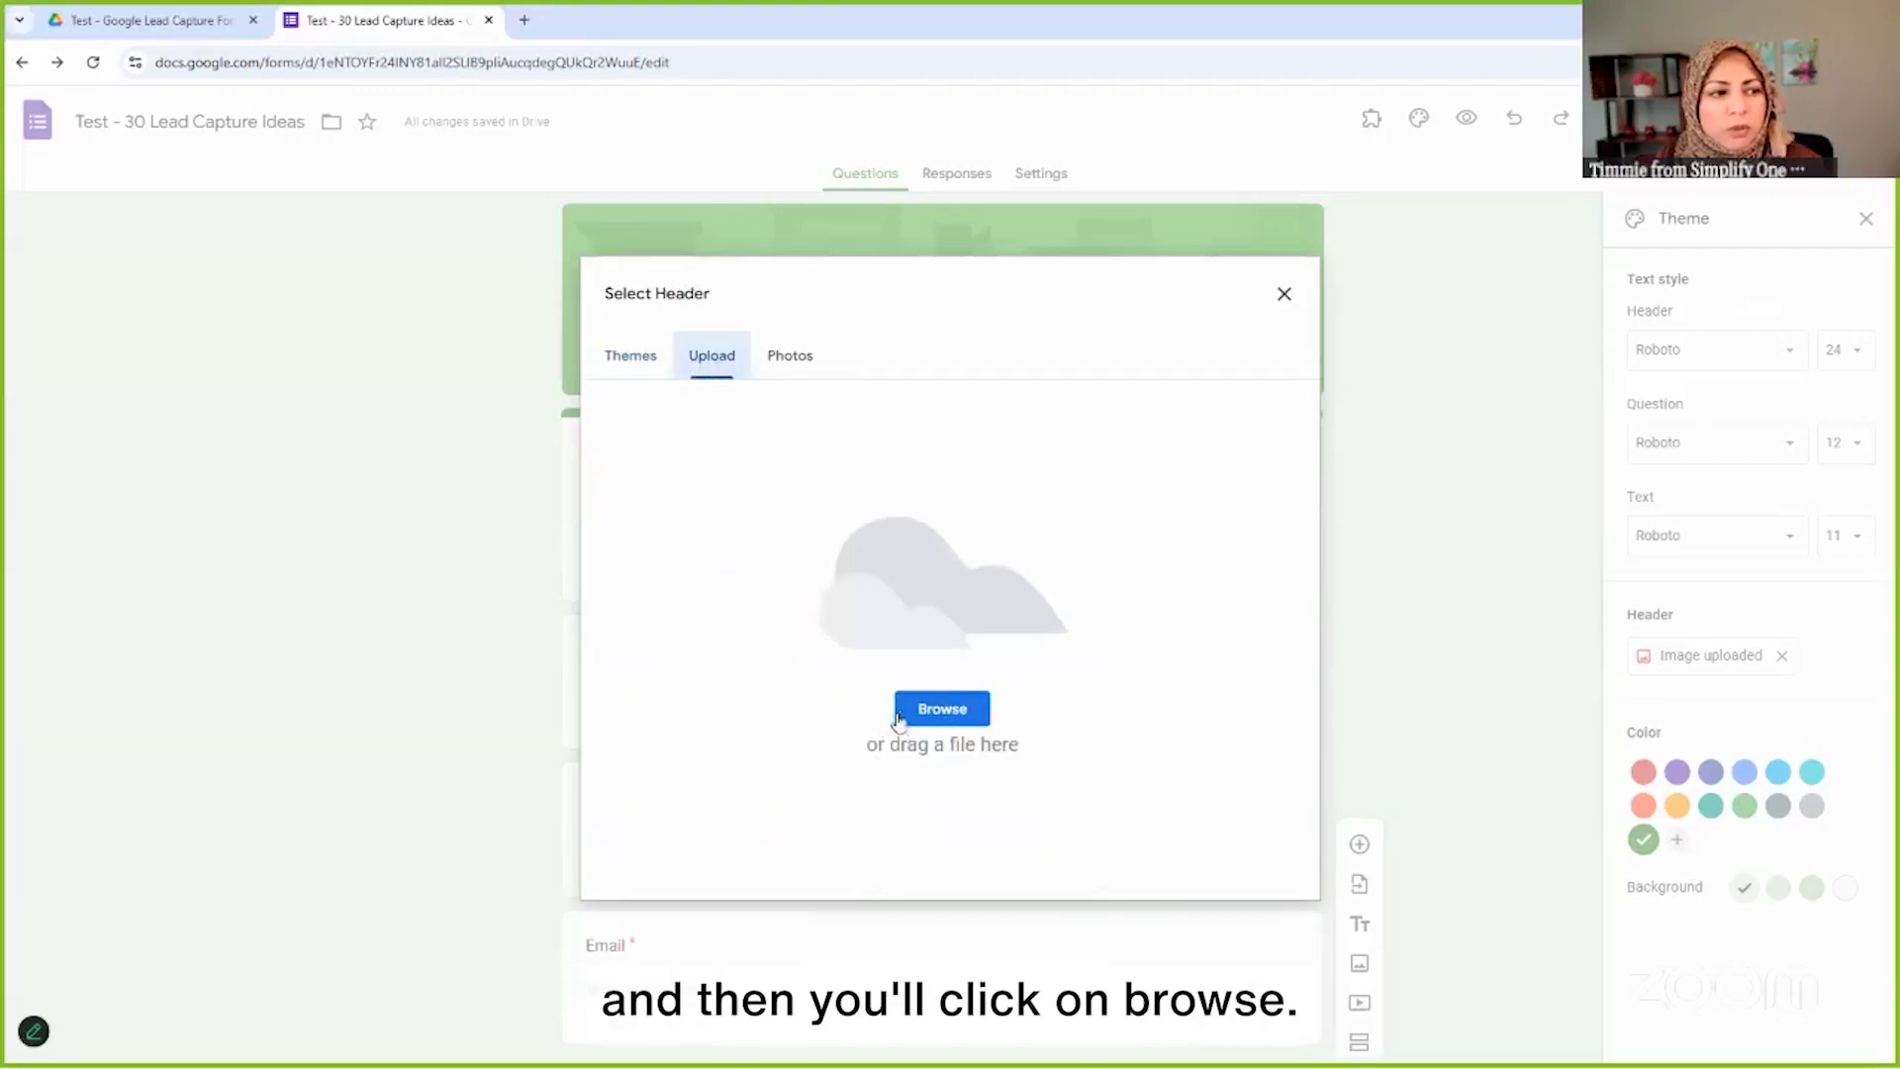
{"action": "left_click", "coordinate": [952, 715]}
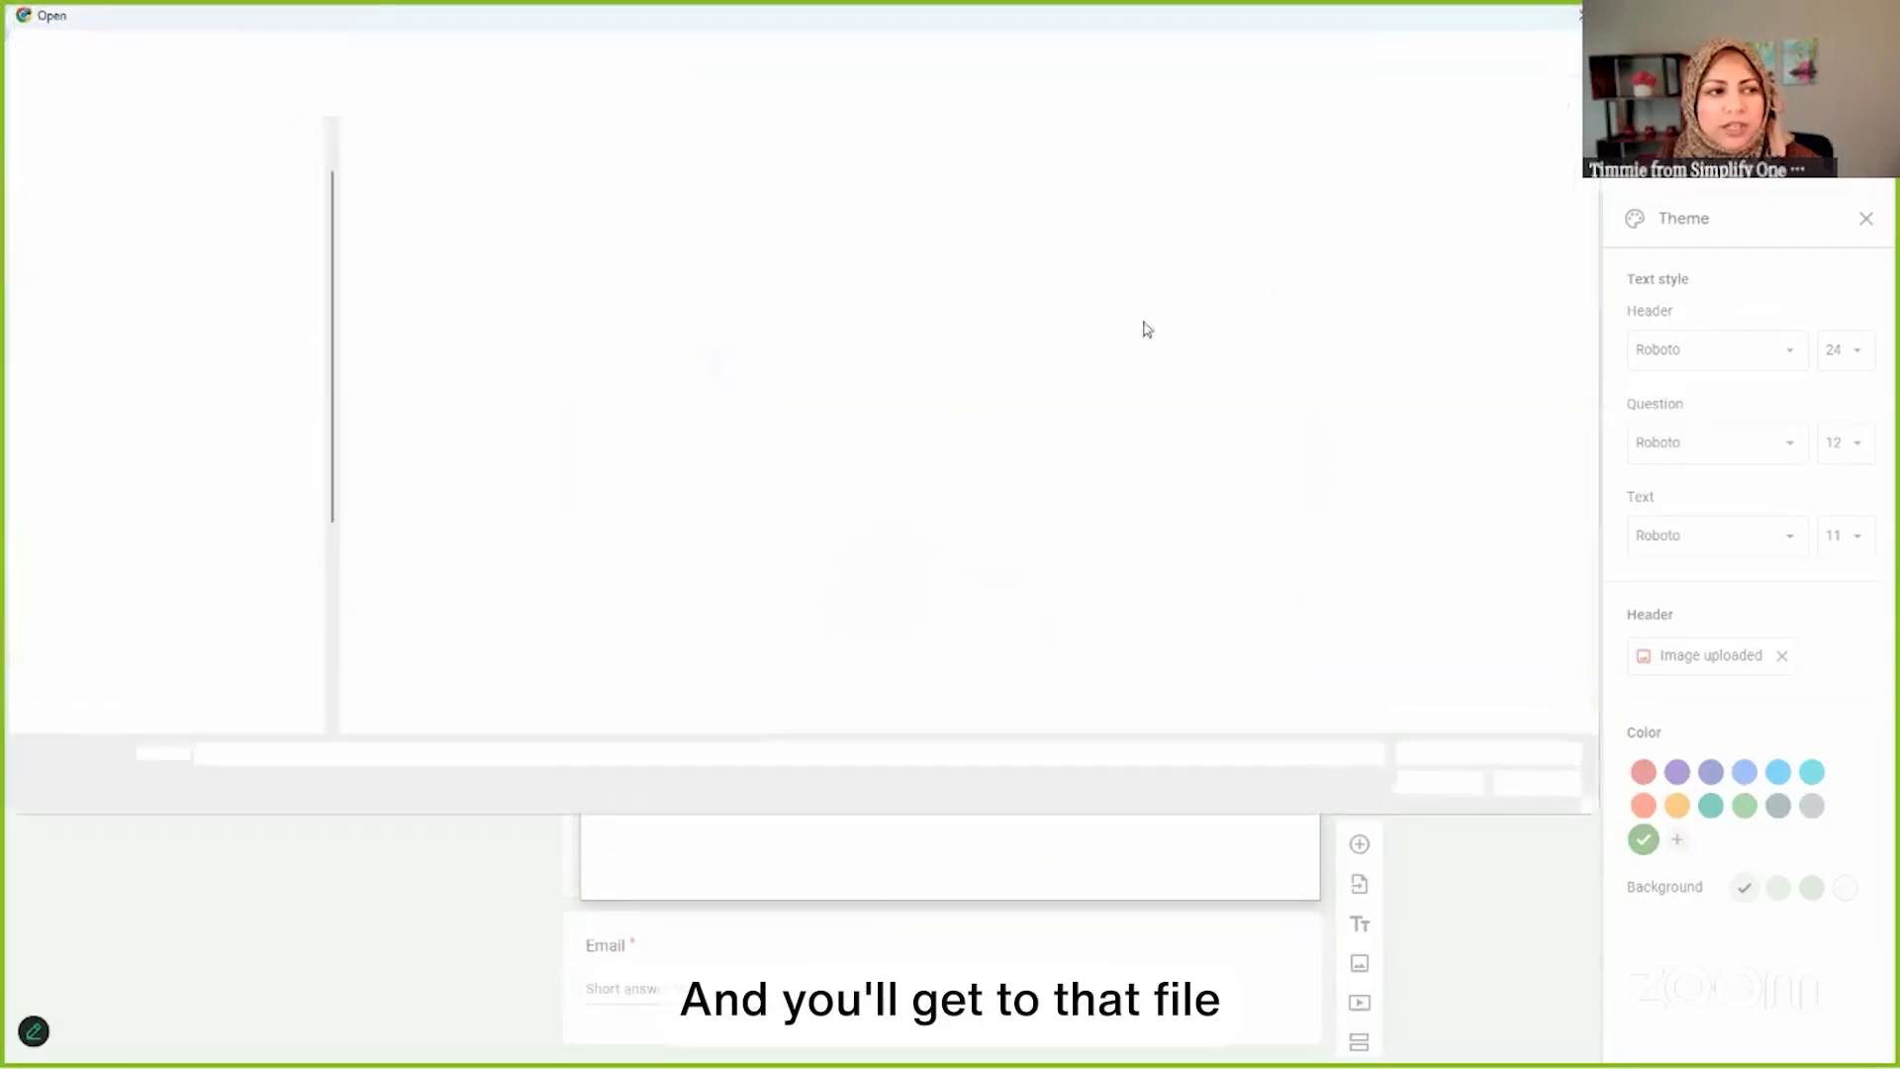
{"action": "left_click", "coordinate": [1574, 18]}
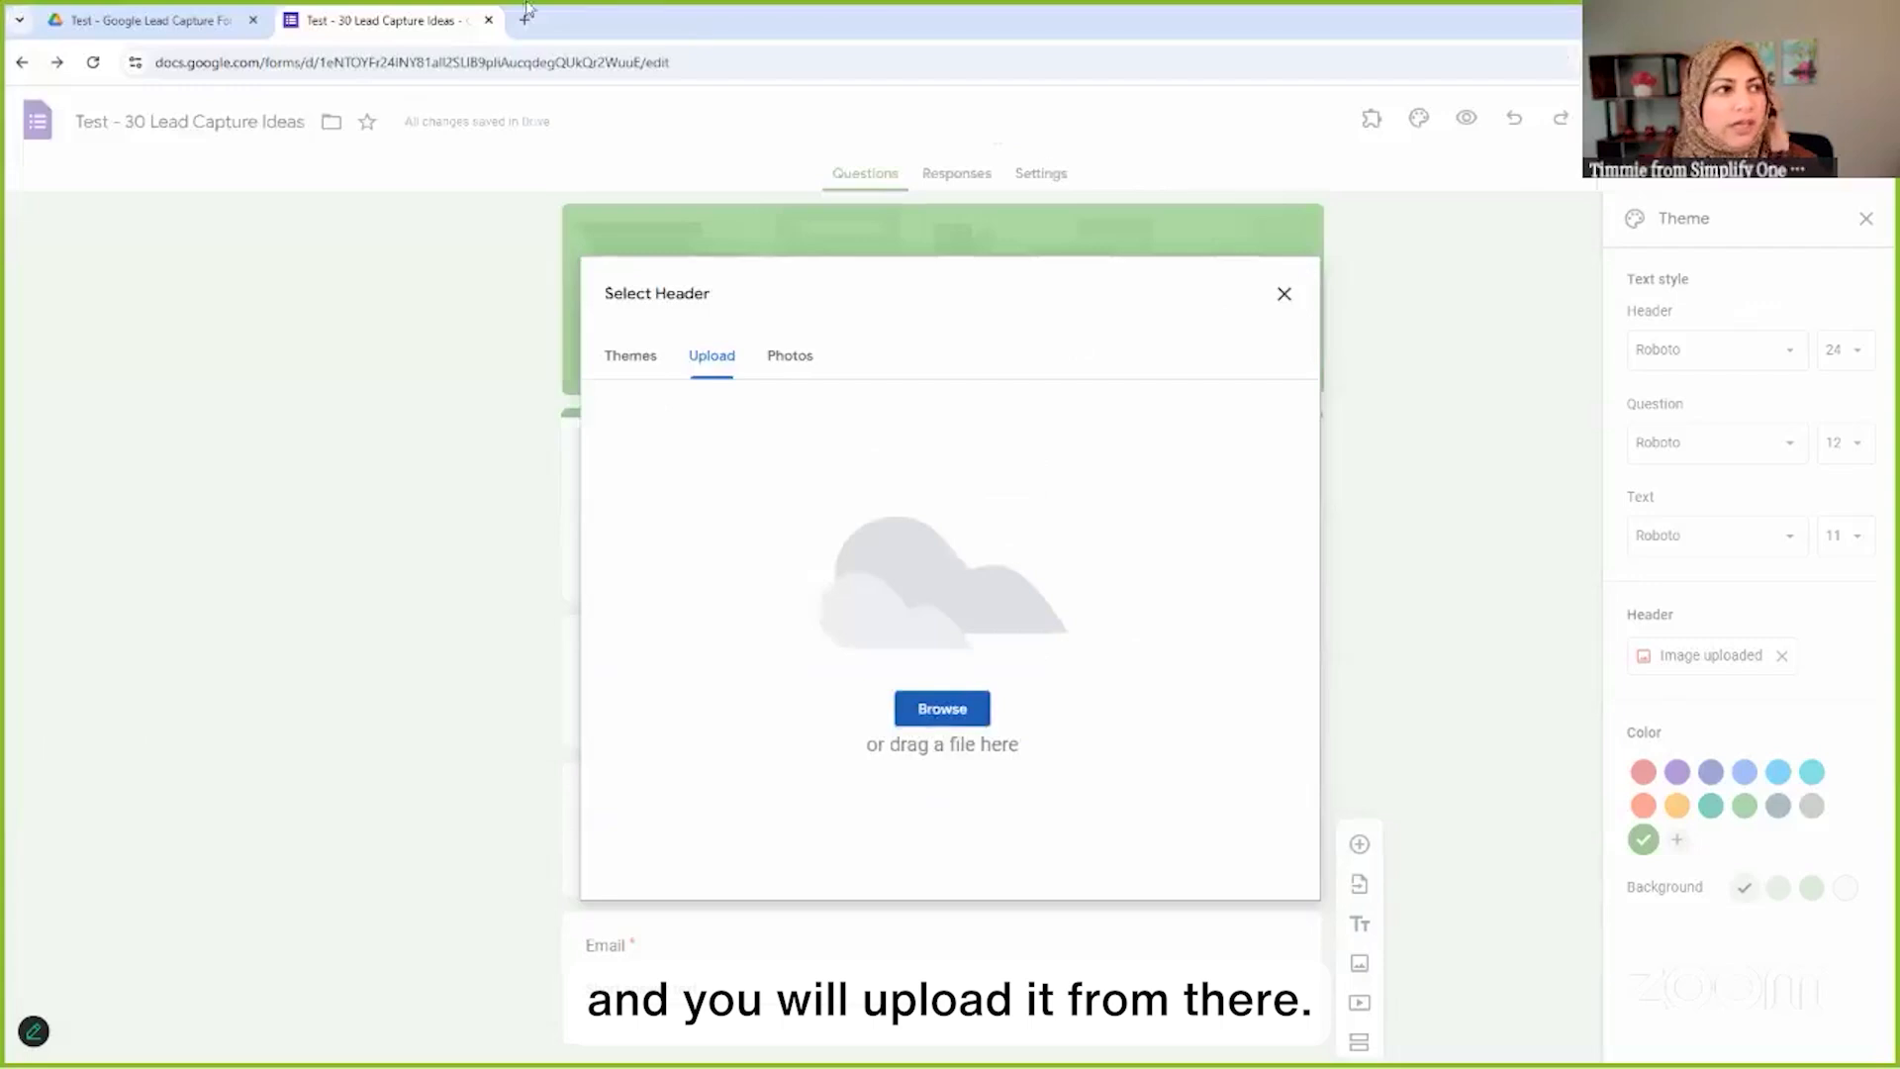
Close the extra blank browser tab to get back to the form's header upload pane
{"action": "left_click", "coordinate": [524, 19]}
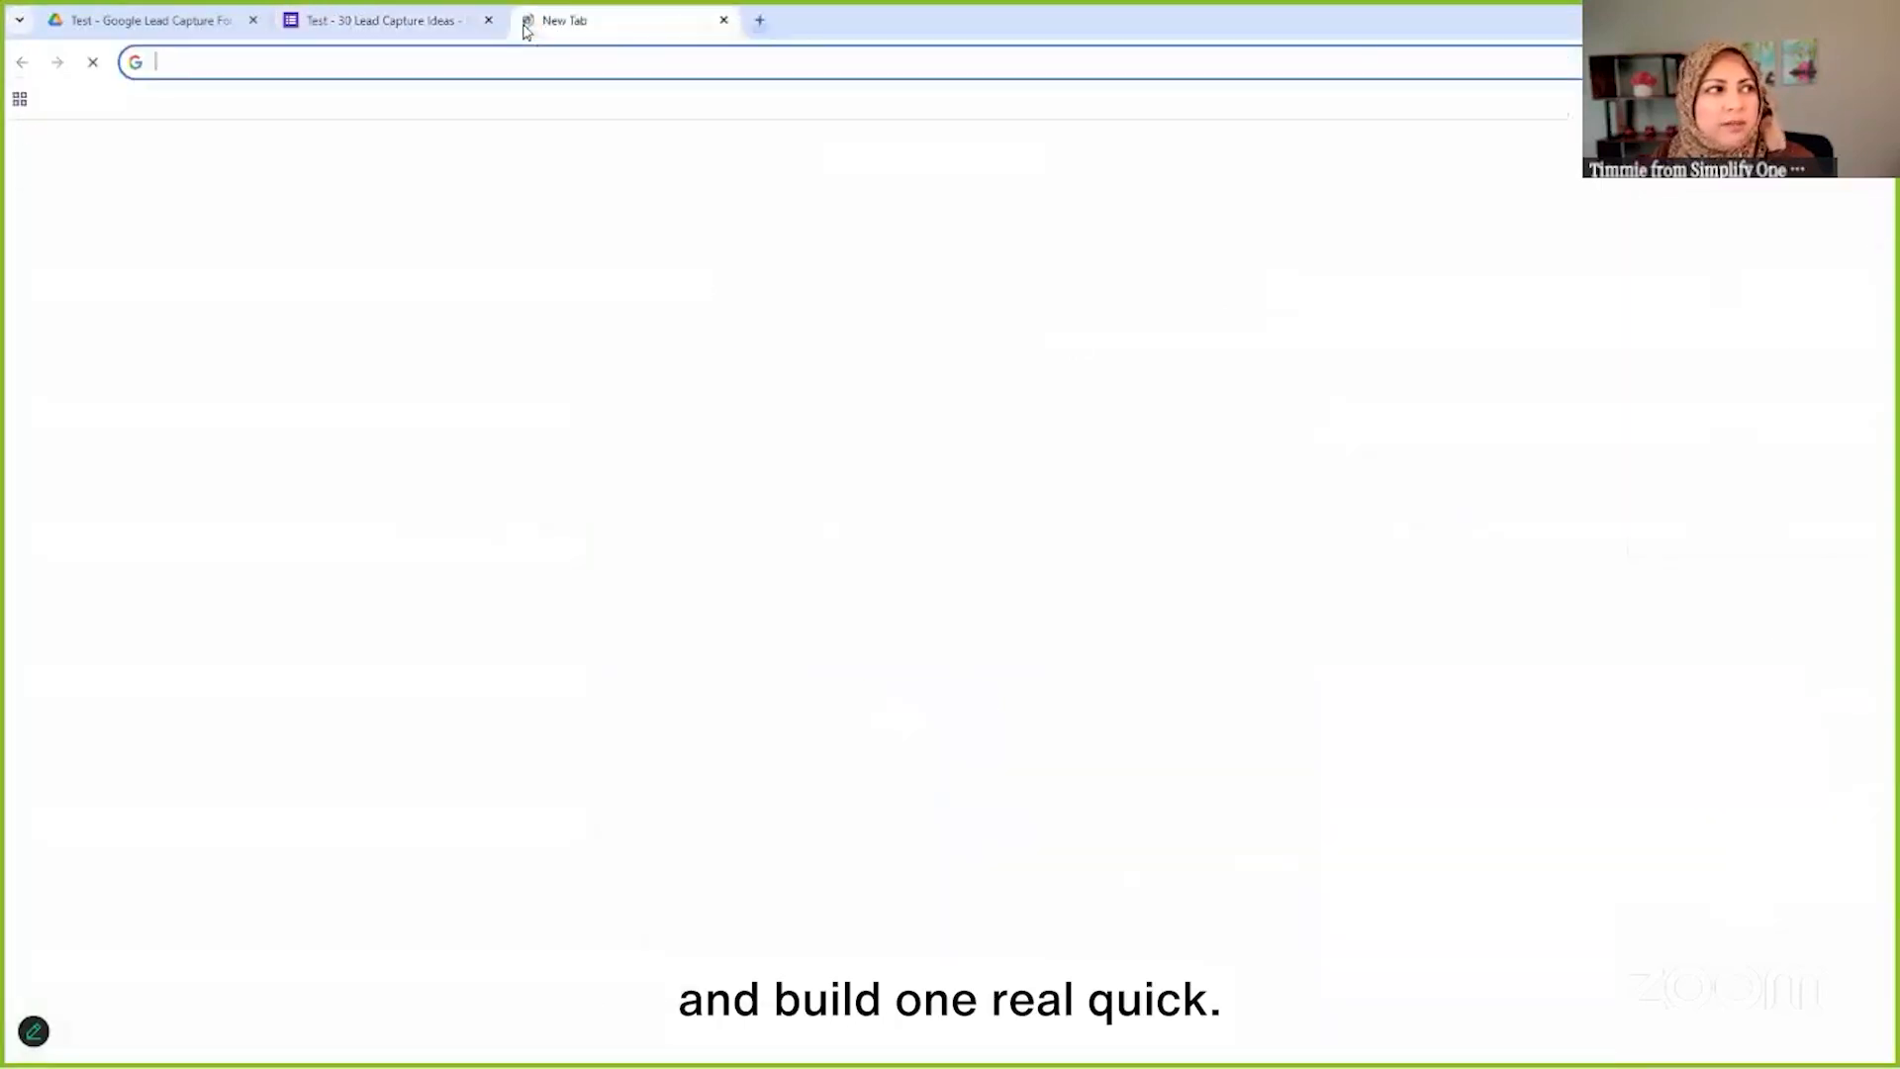
{"action": "key", "text": "ctrl+w"}
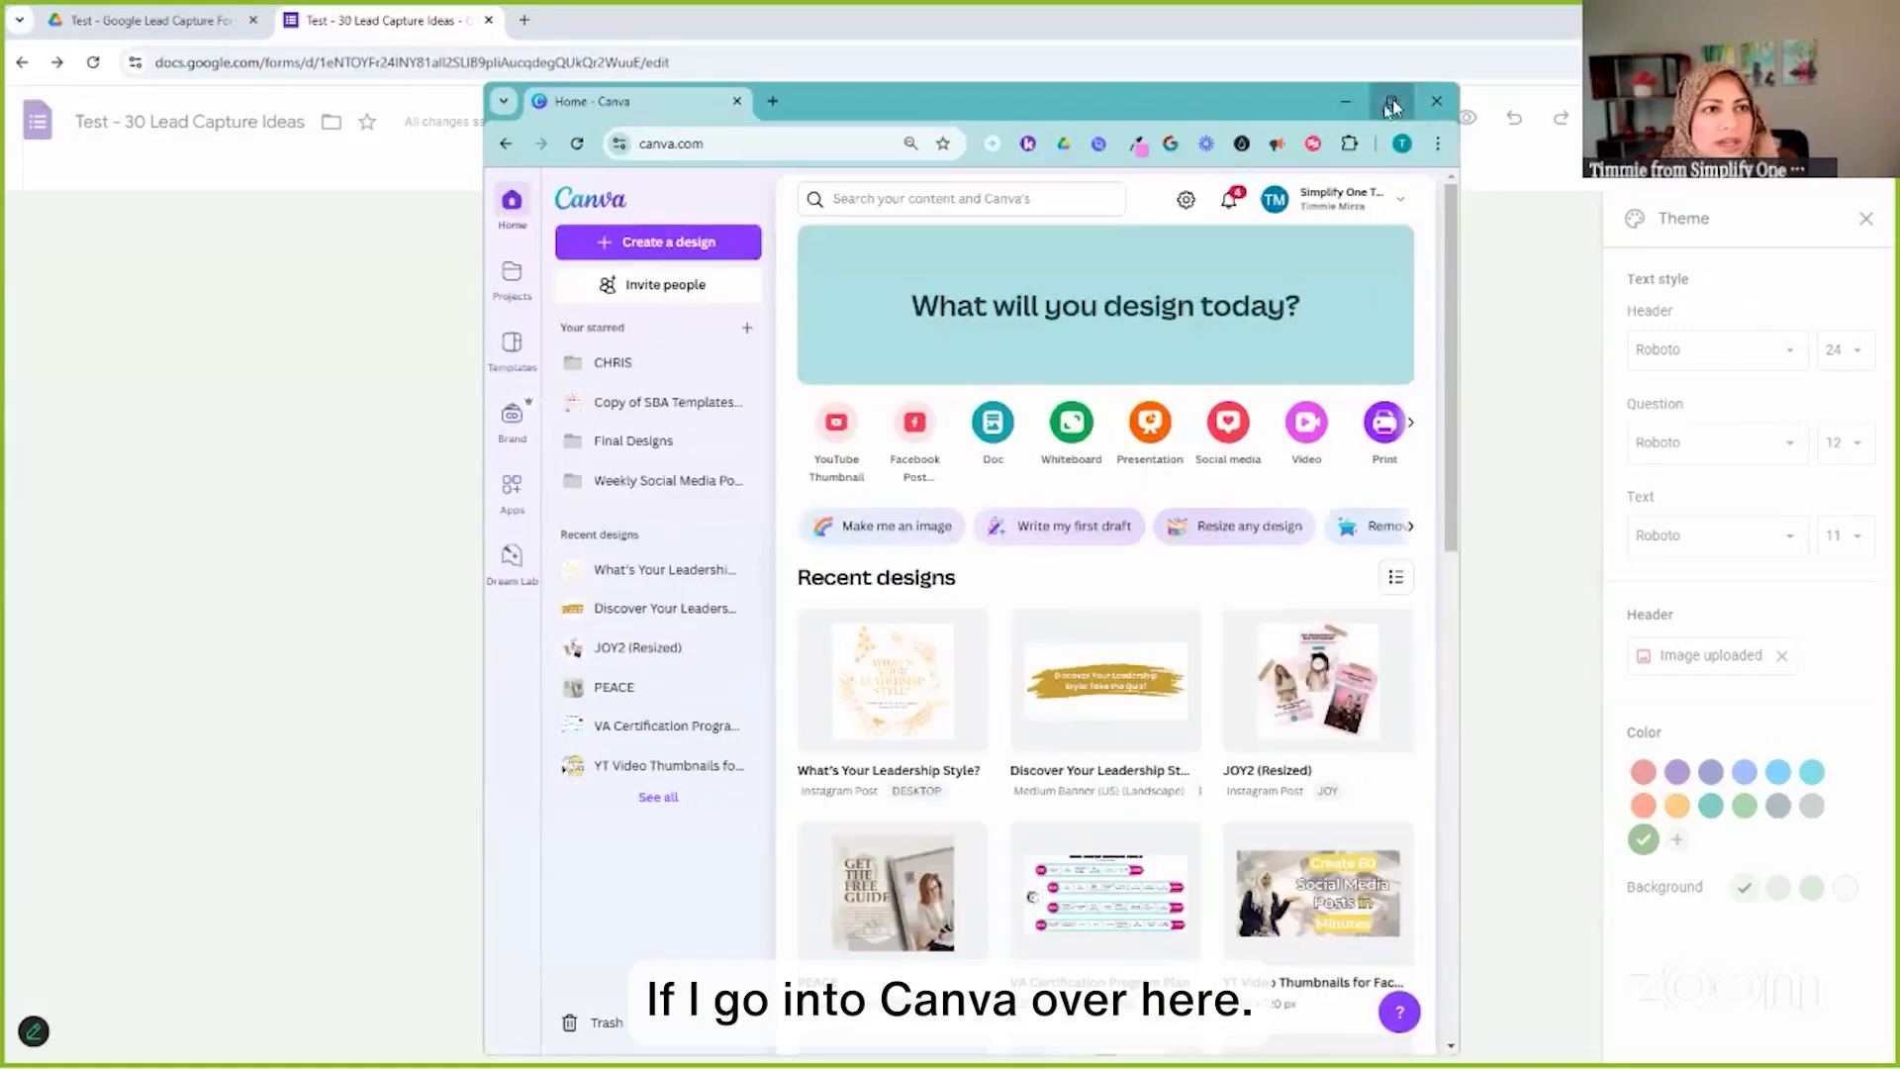
Search Canva templates for 'google form header' and preview the Fun Friday header template
{"action": "left_click", "coordinate": [1393, 107]}
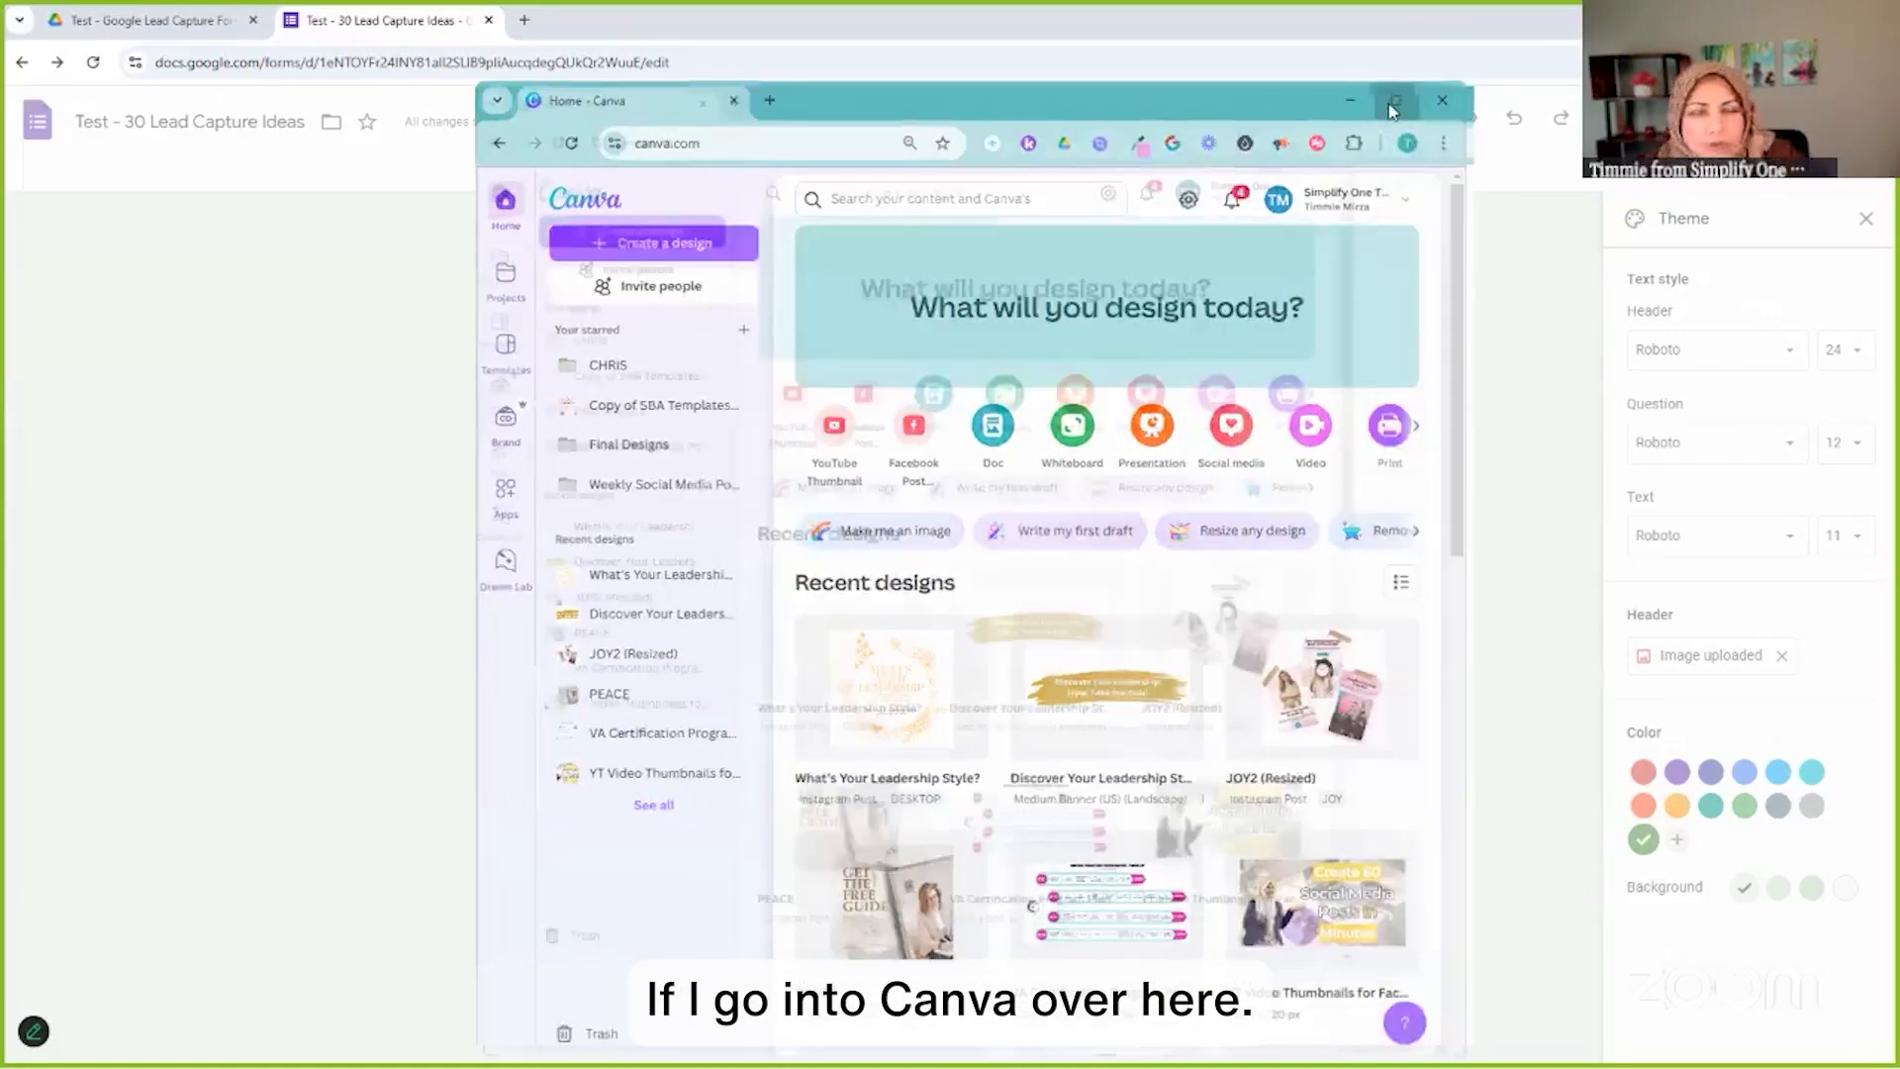
{"action": "left_click", "coordinate": [1016, 121]}
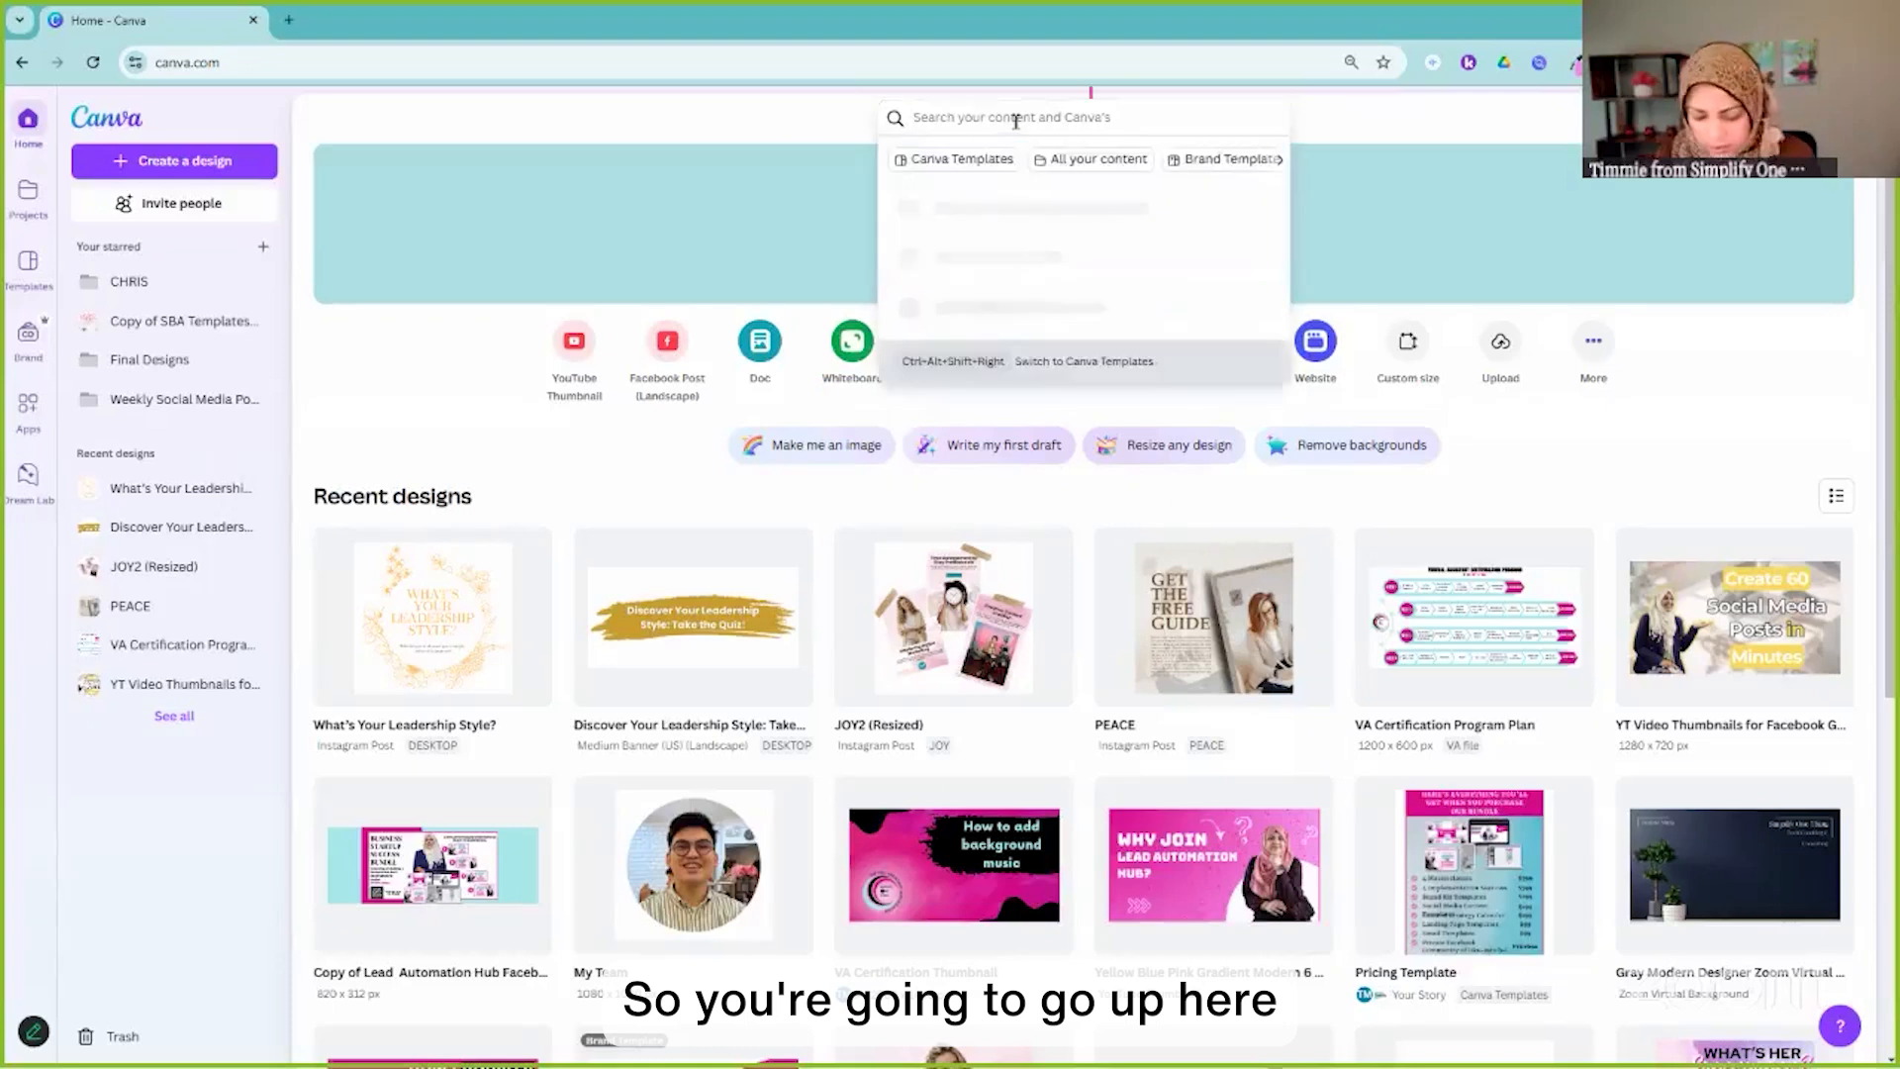
{"action": "type", "text": "google form"}
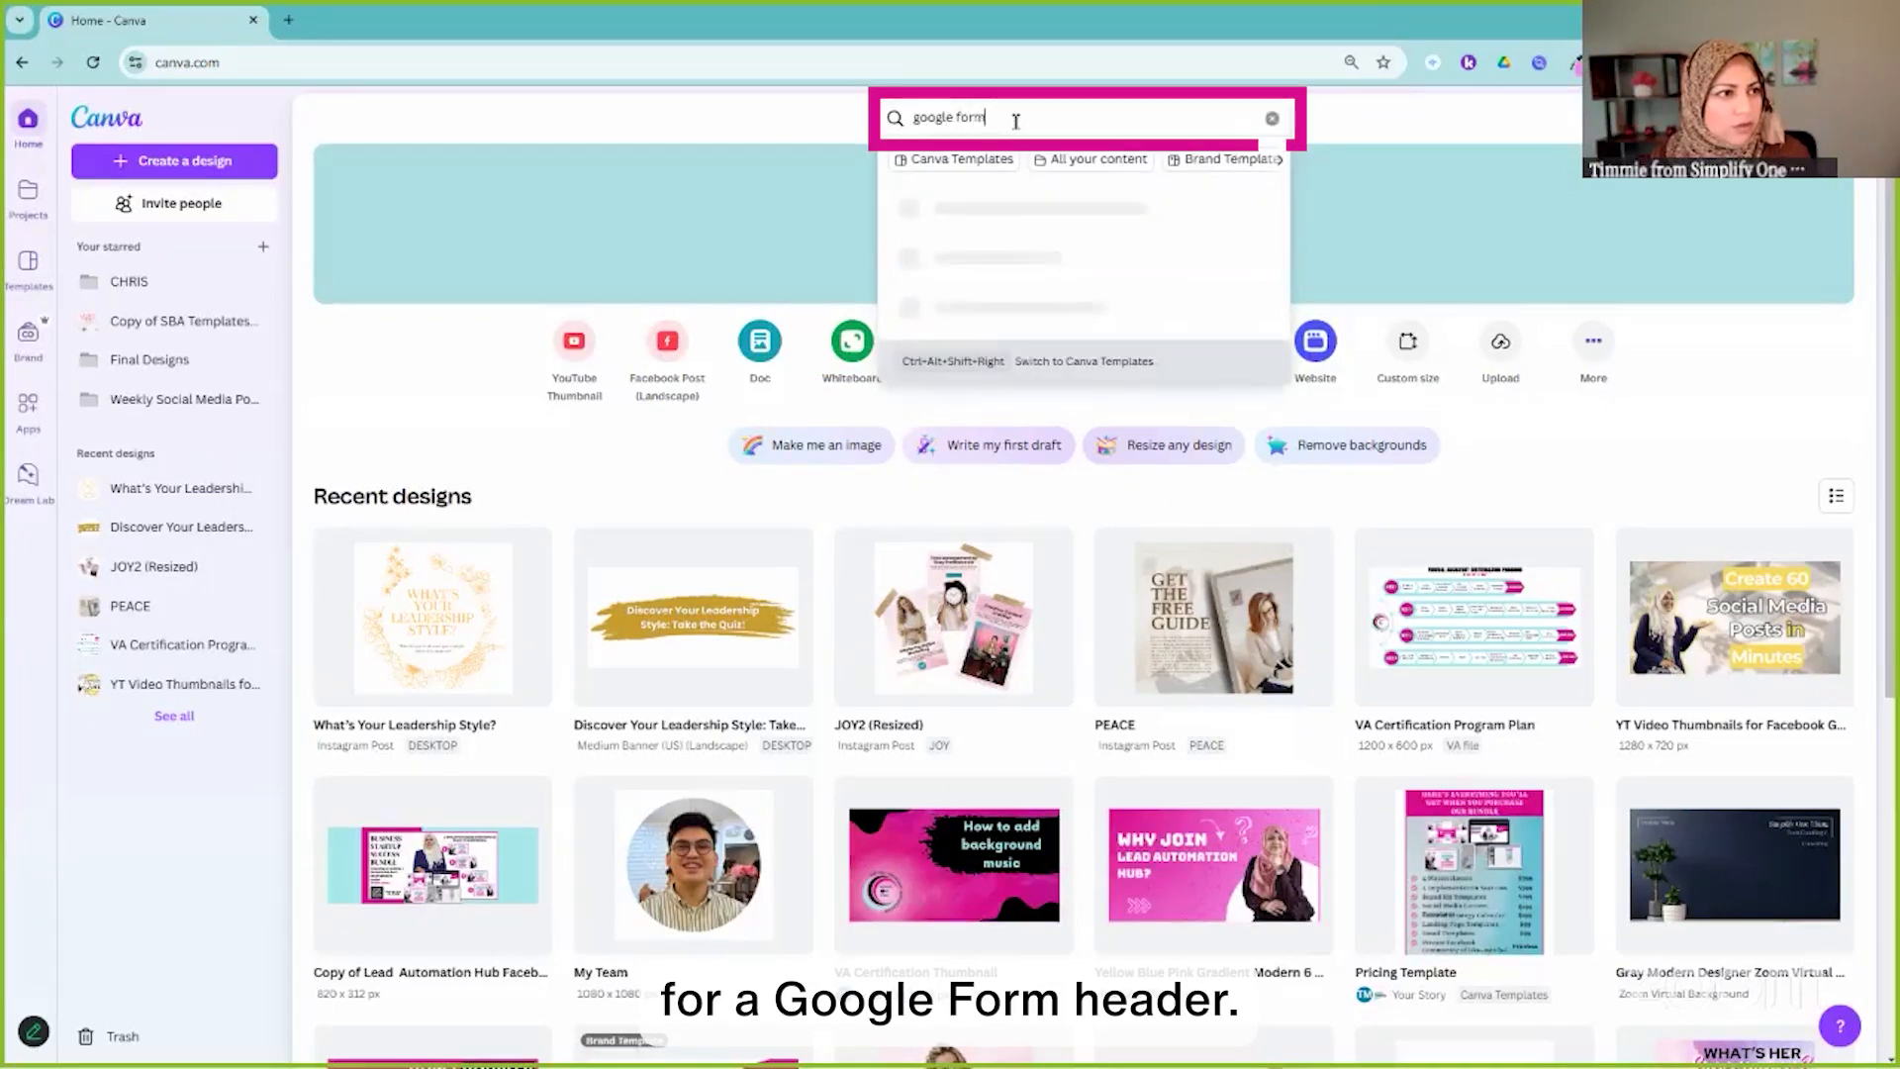
{"action": "type", "text": " header"}
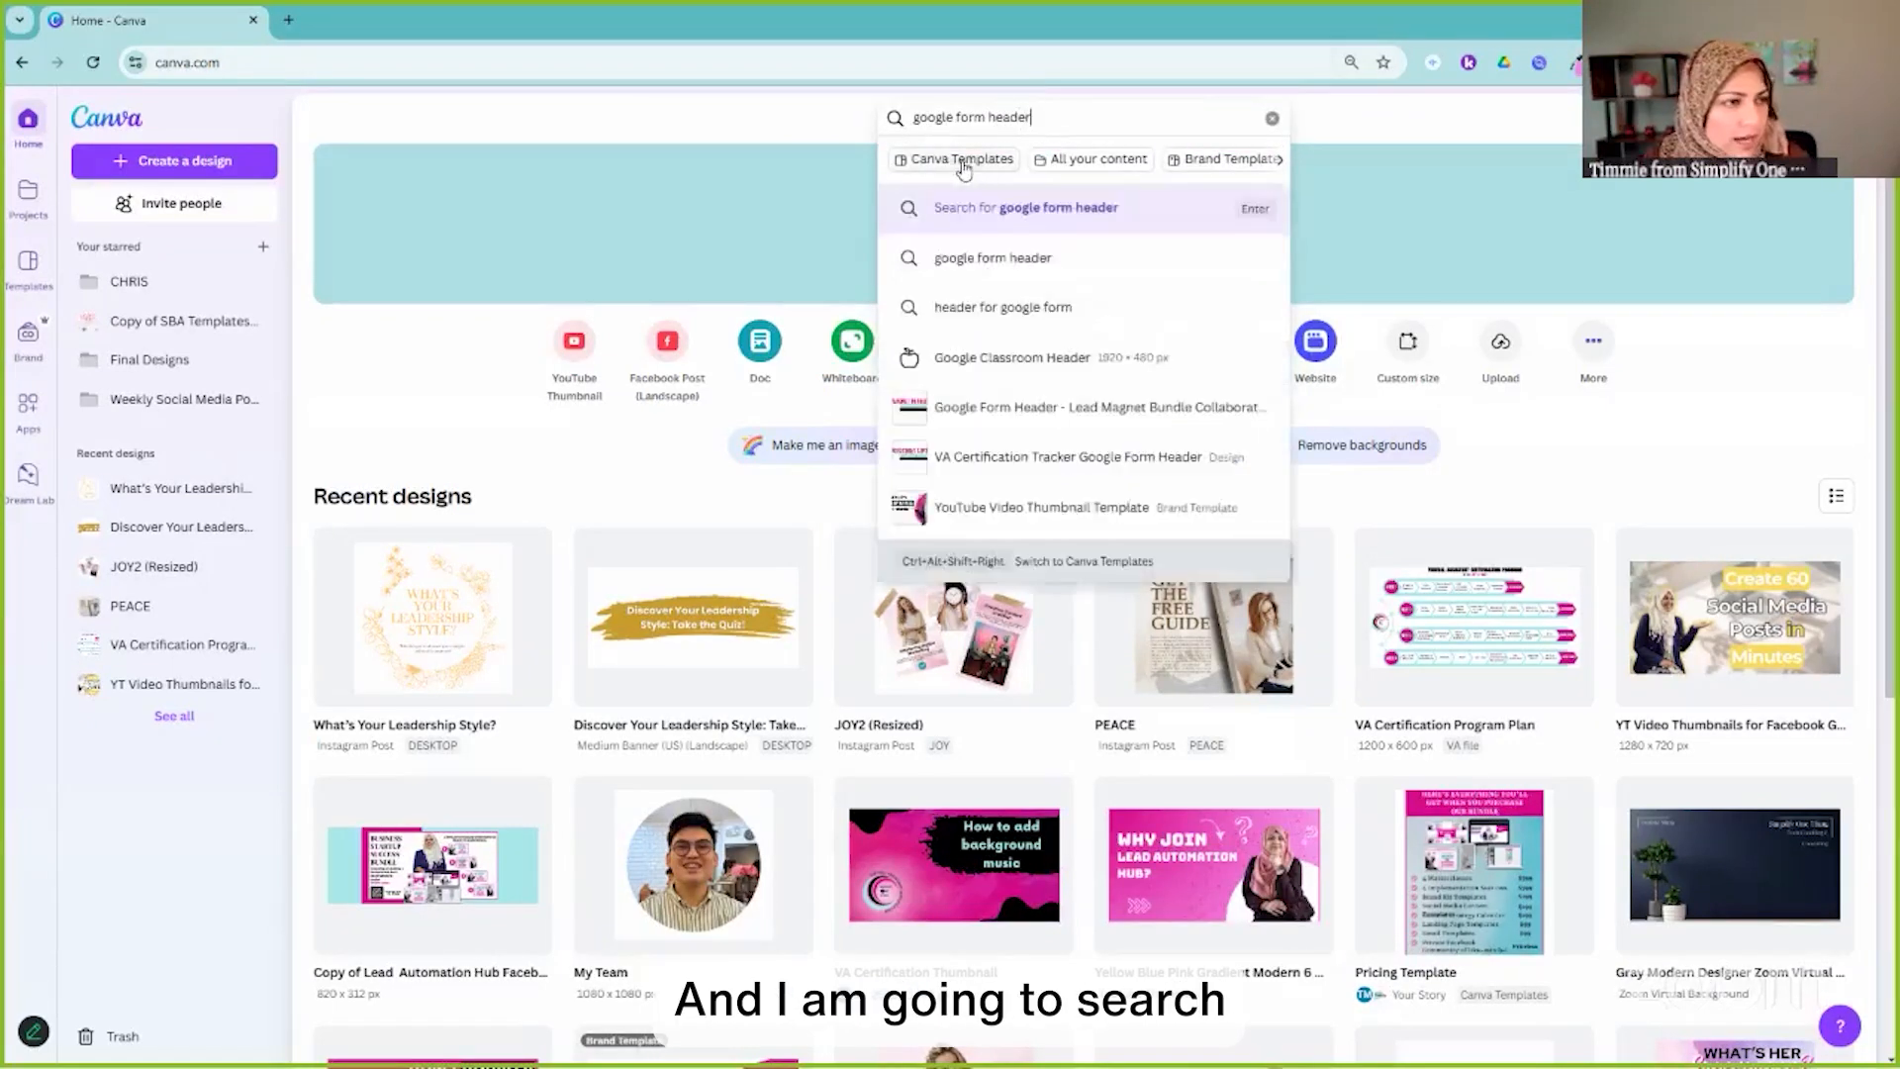
{"action": "left_click", "coordinate": [963, 160]}
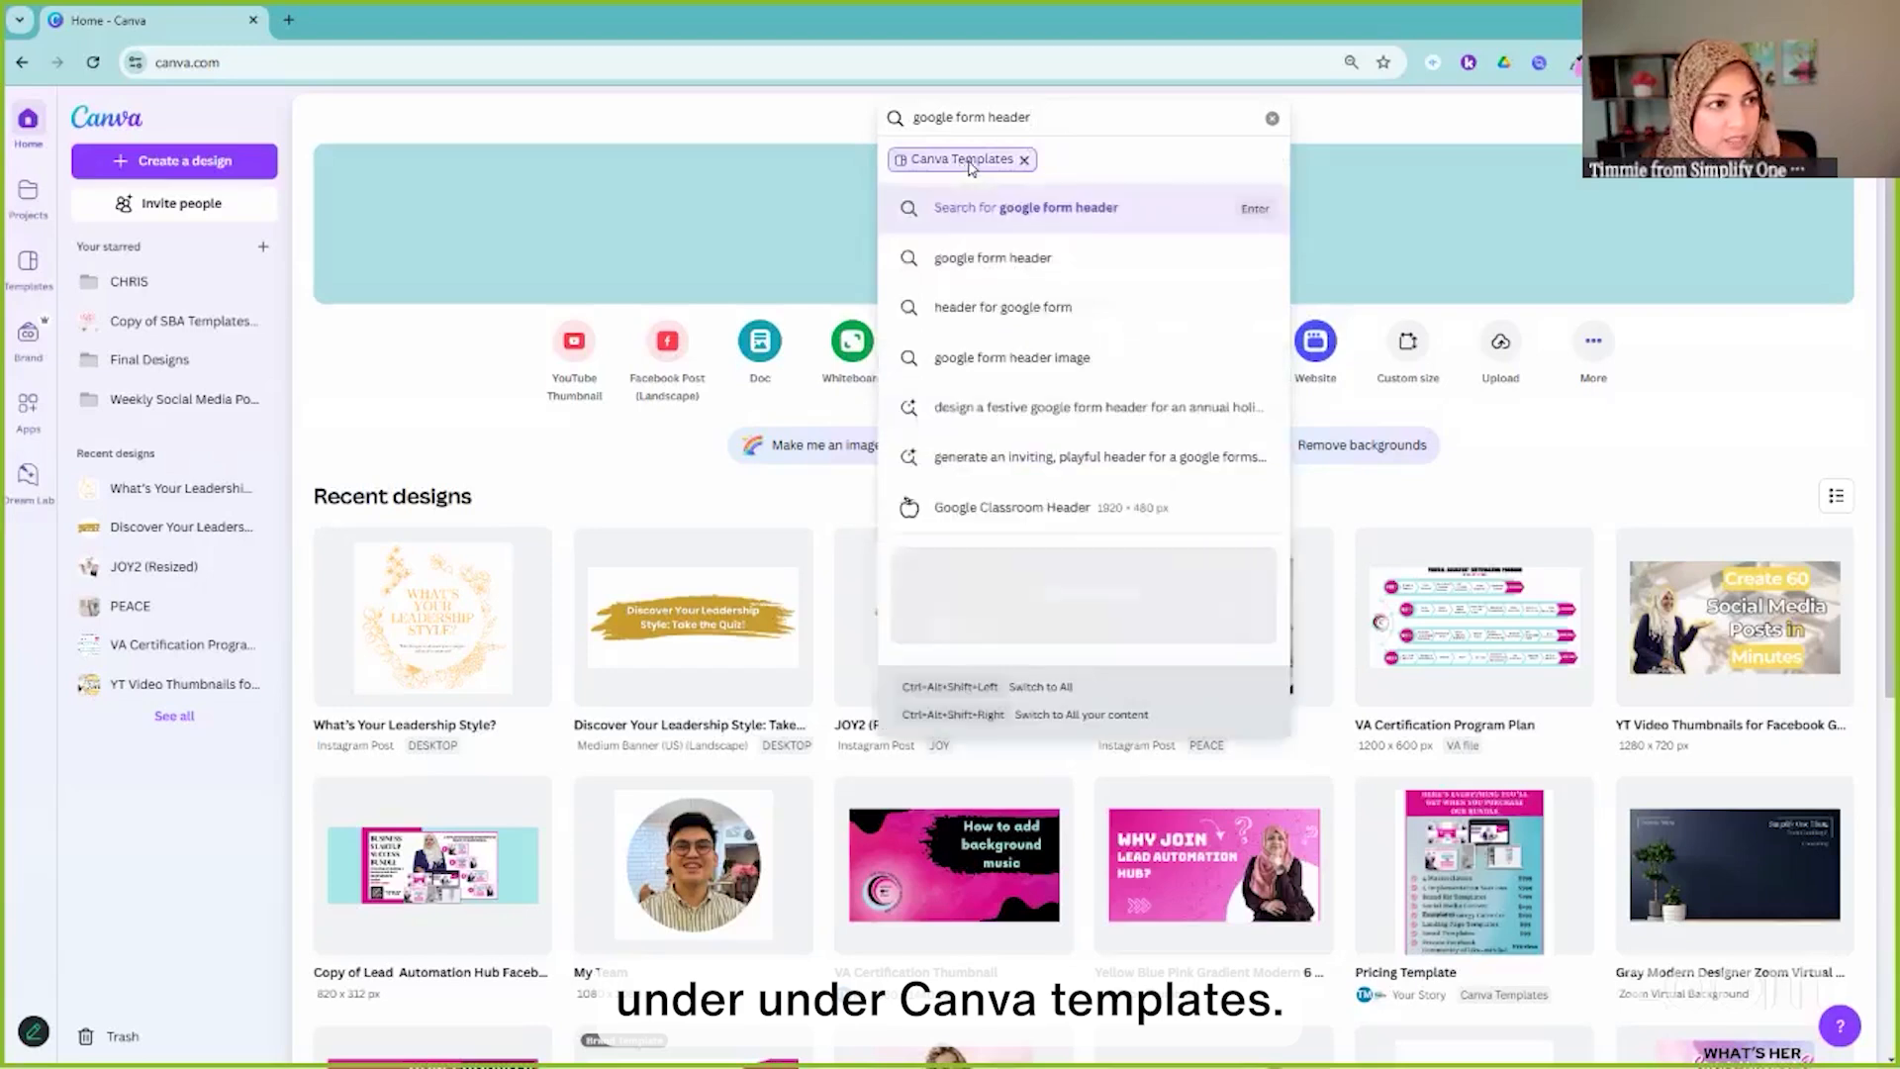
{"action": "key", "text": "Return"}
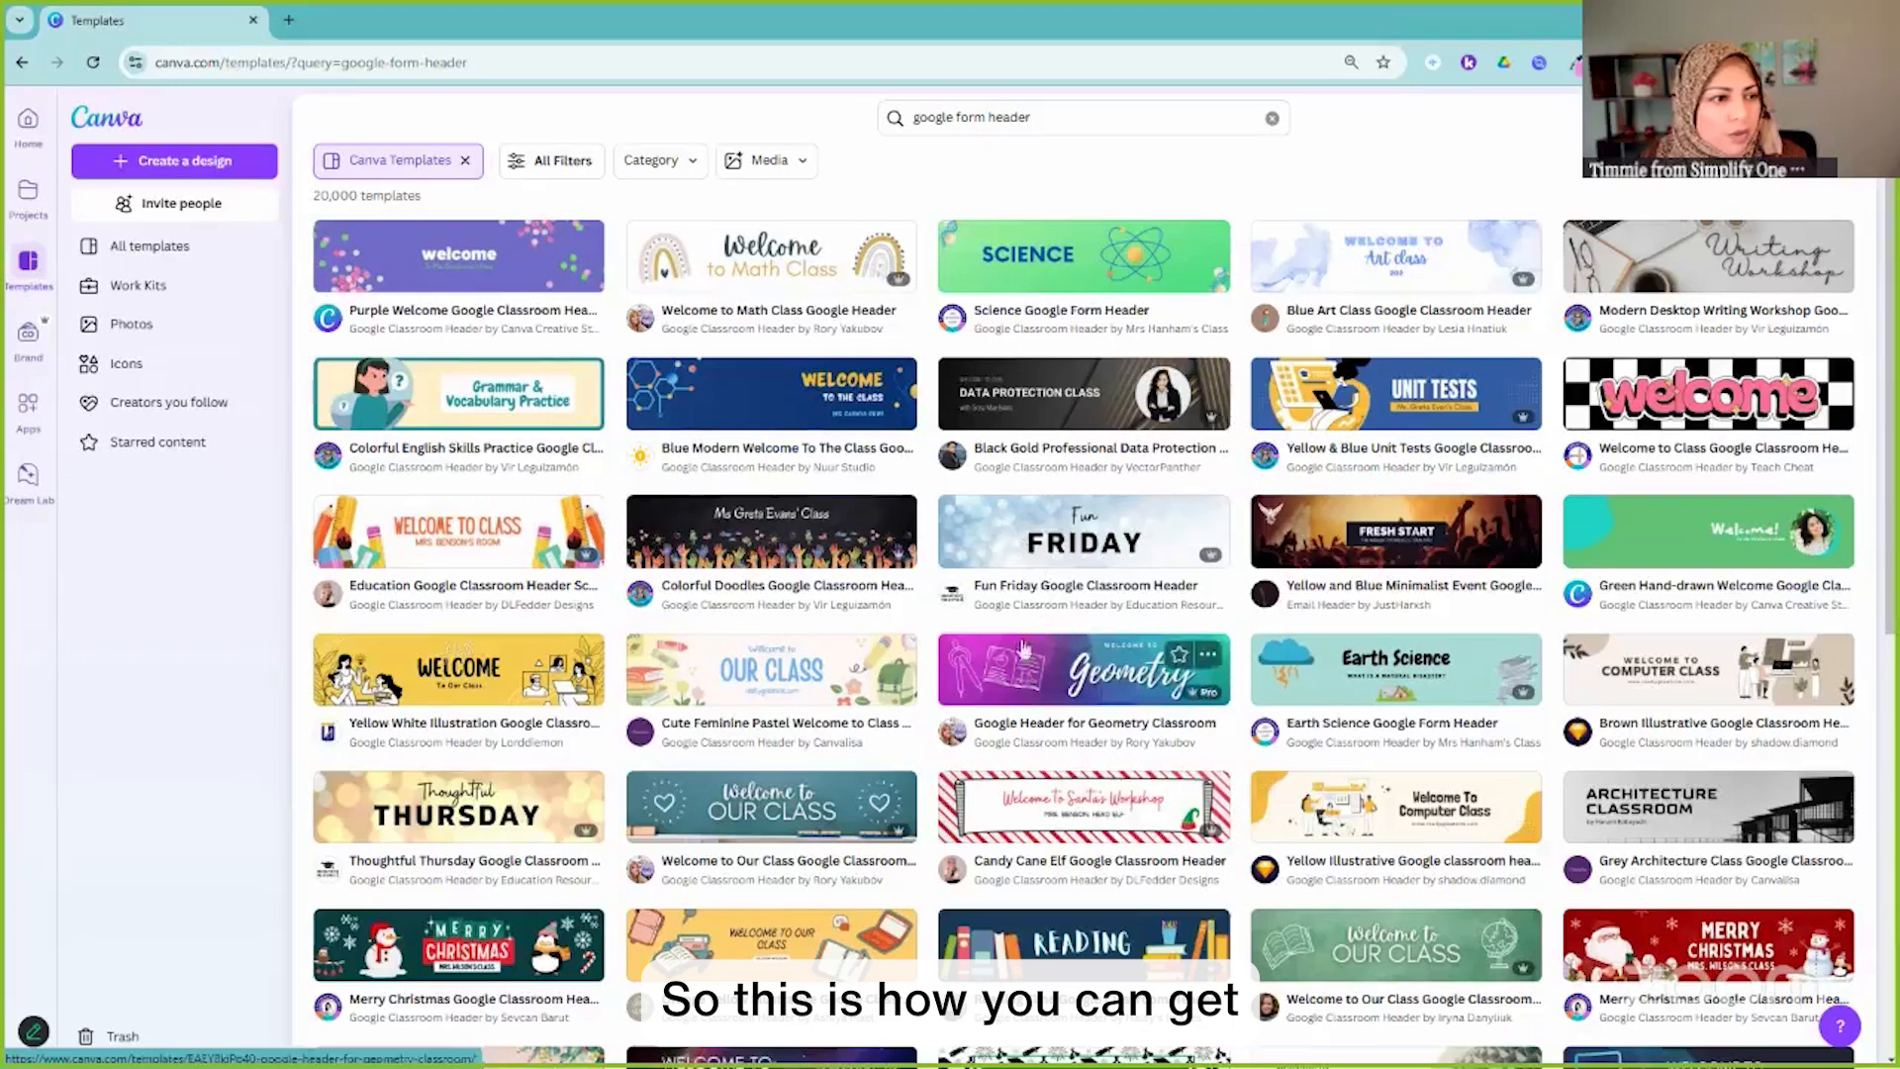
{"action": "left_click", "coordinate": [997, 545]}
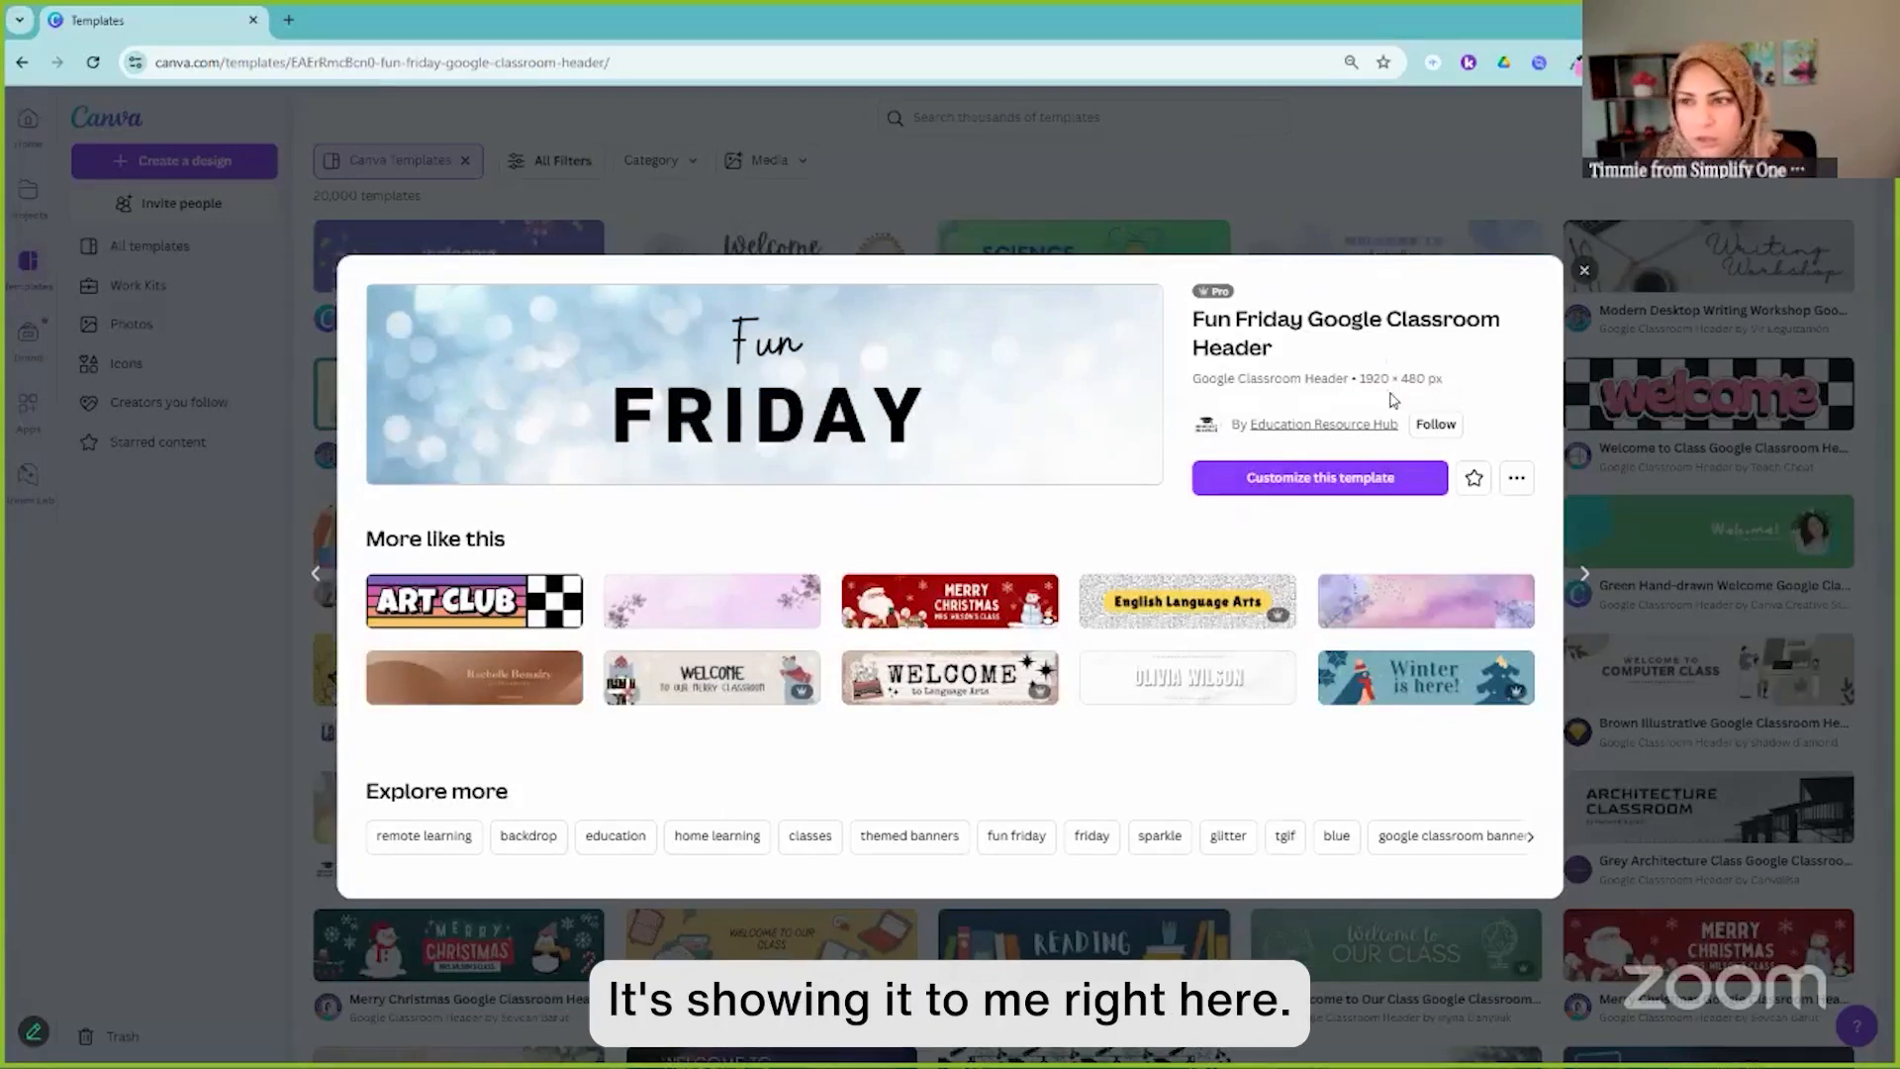
Google 'google form header' to confirm the 1600 × 400 px size, then return to Canva
{"action": "left_click", "coordinate": [289, 22]}
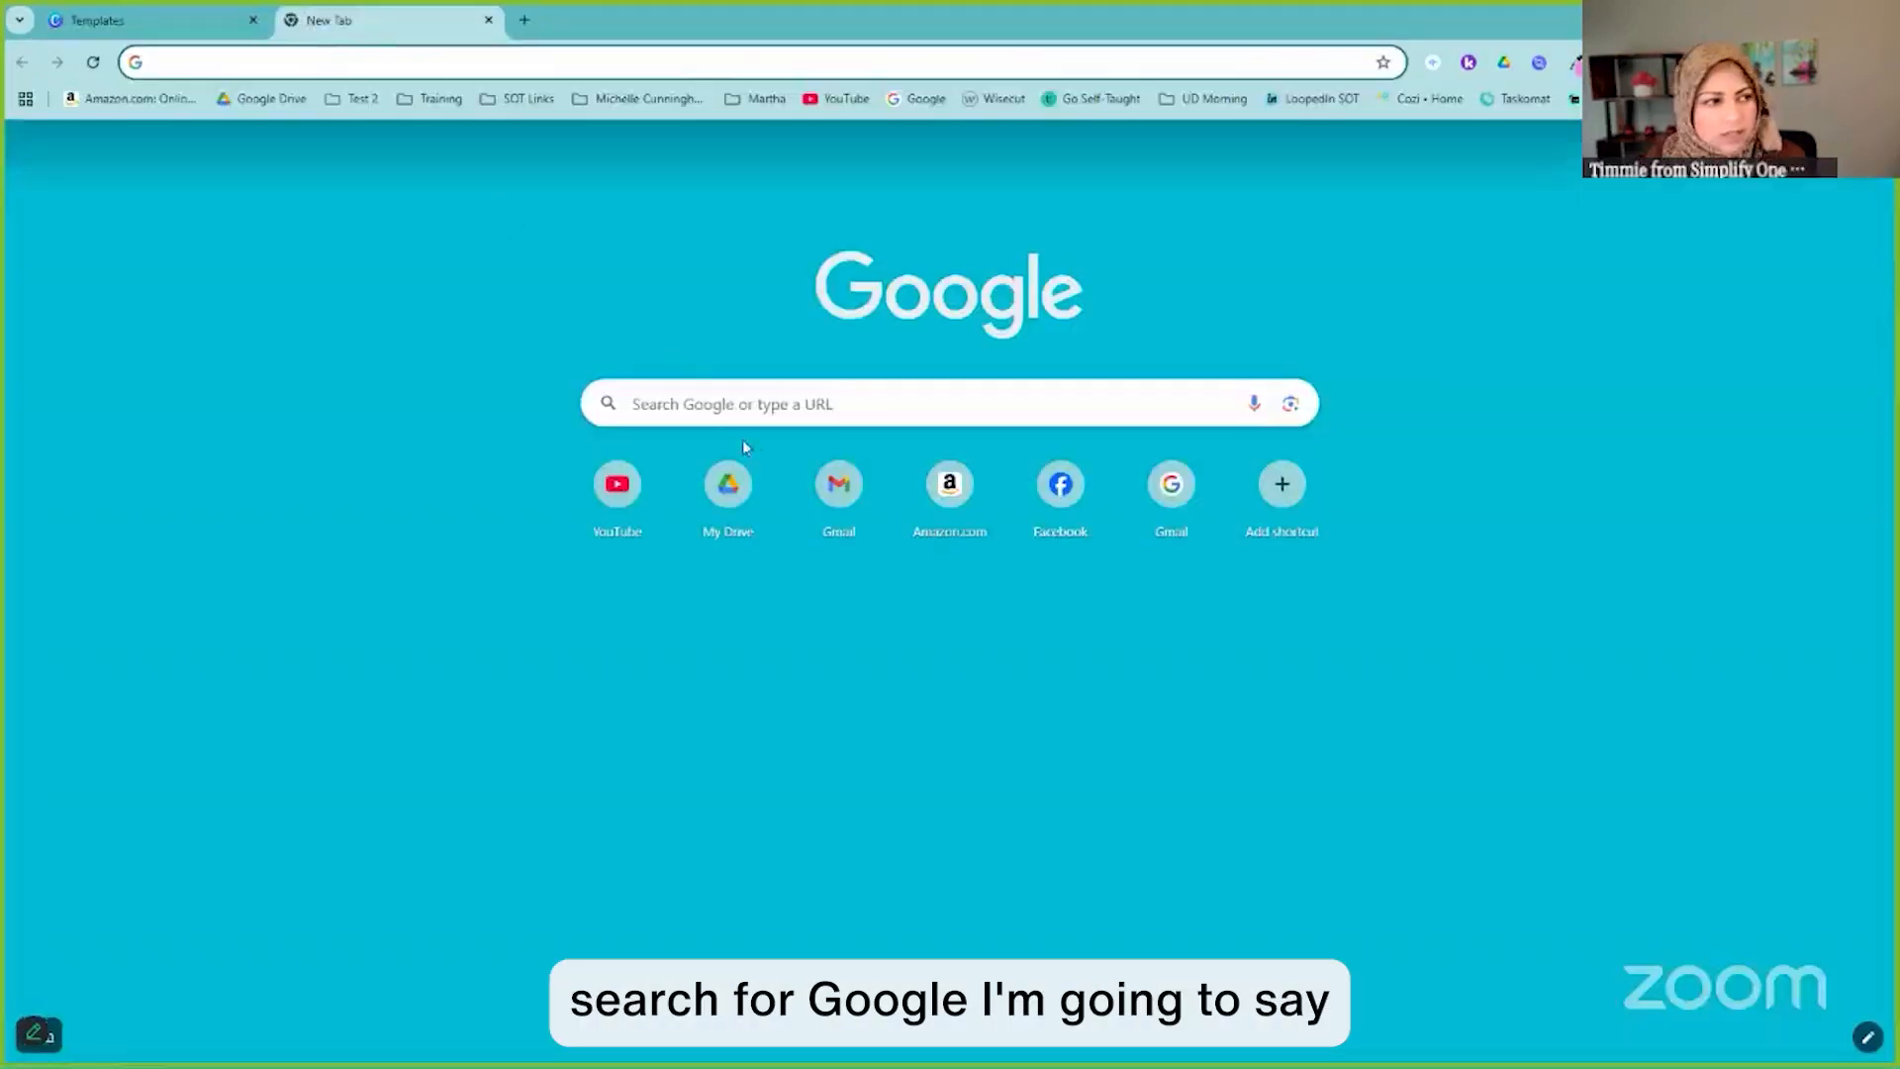
{"action": "left_click", "coordinate": [756, 408]}
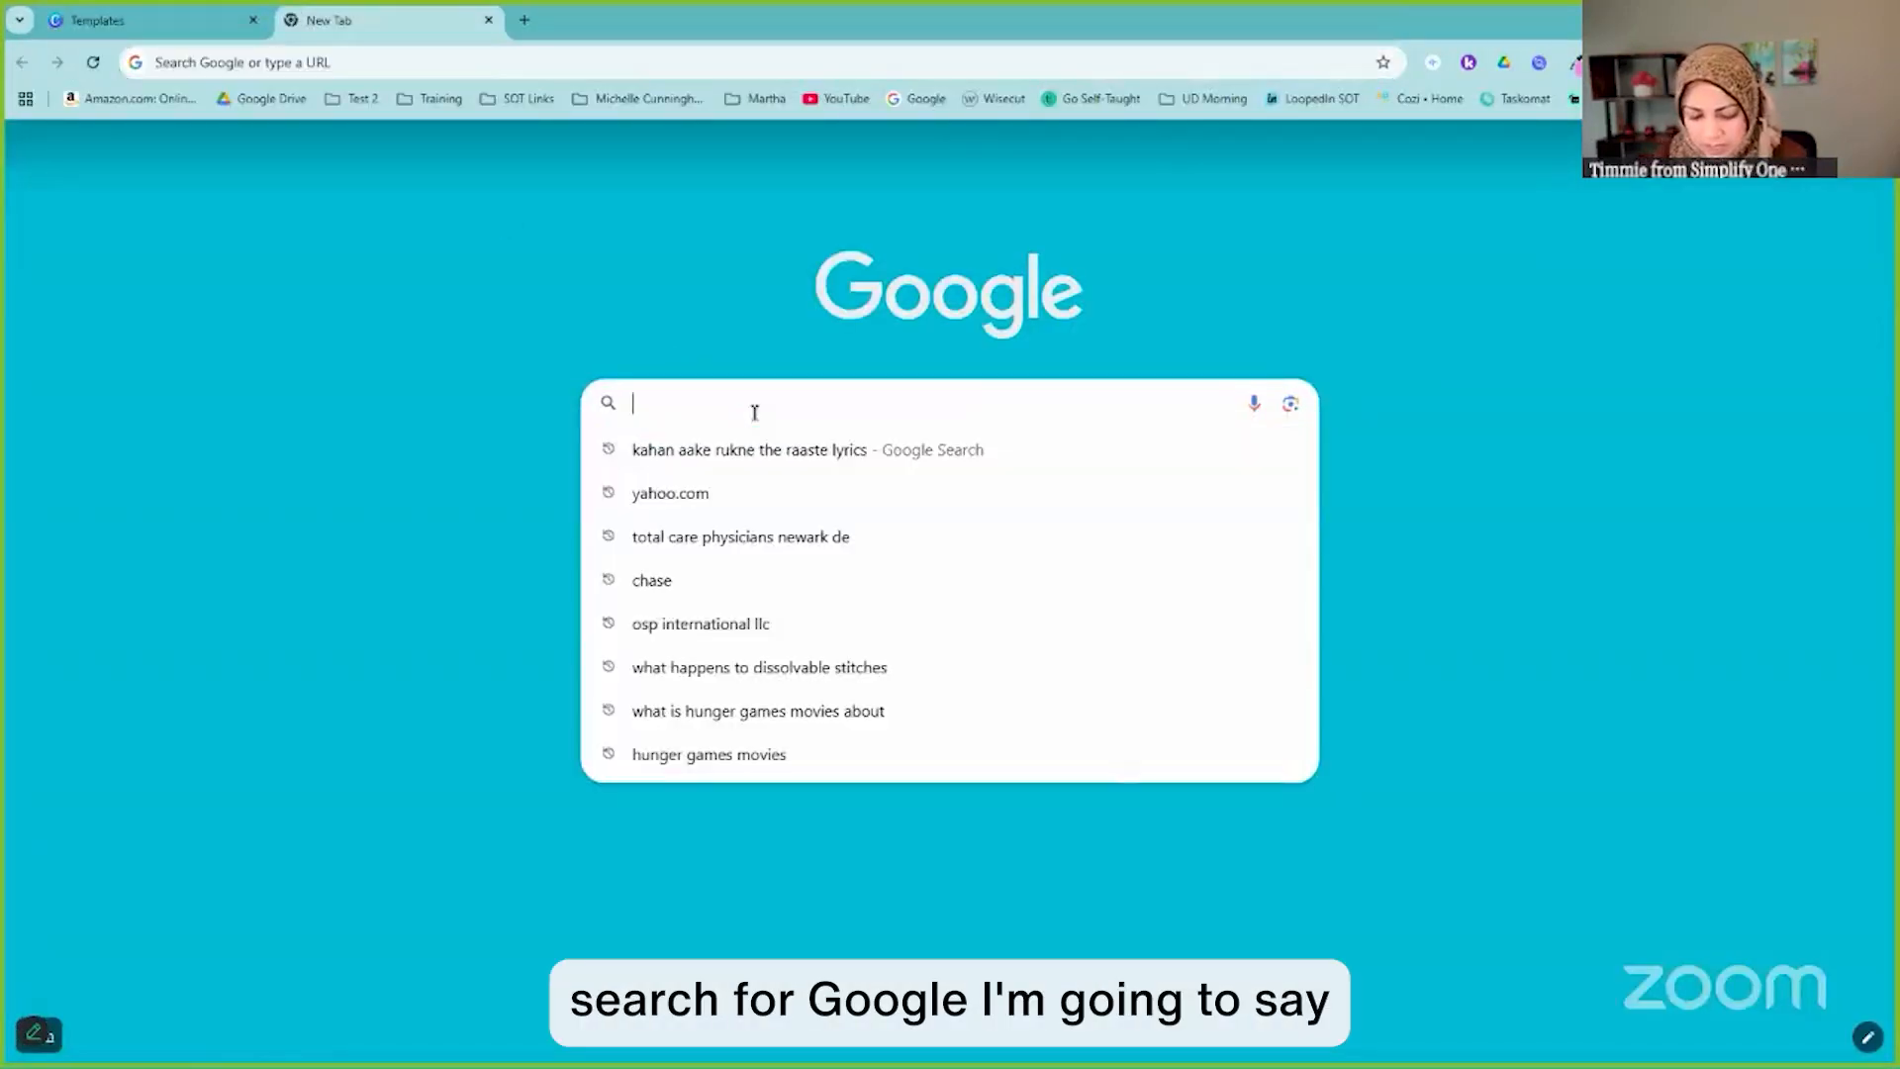
{"action": "type", "text": "google form "}
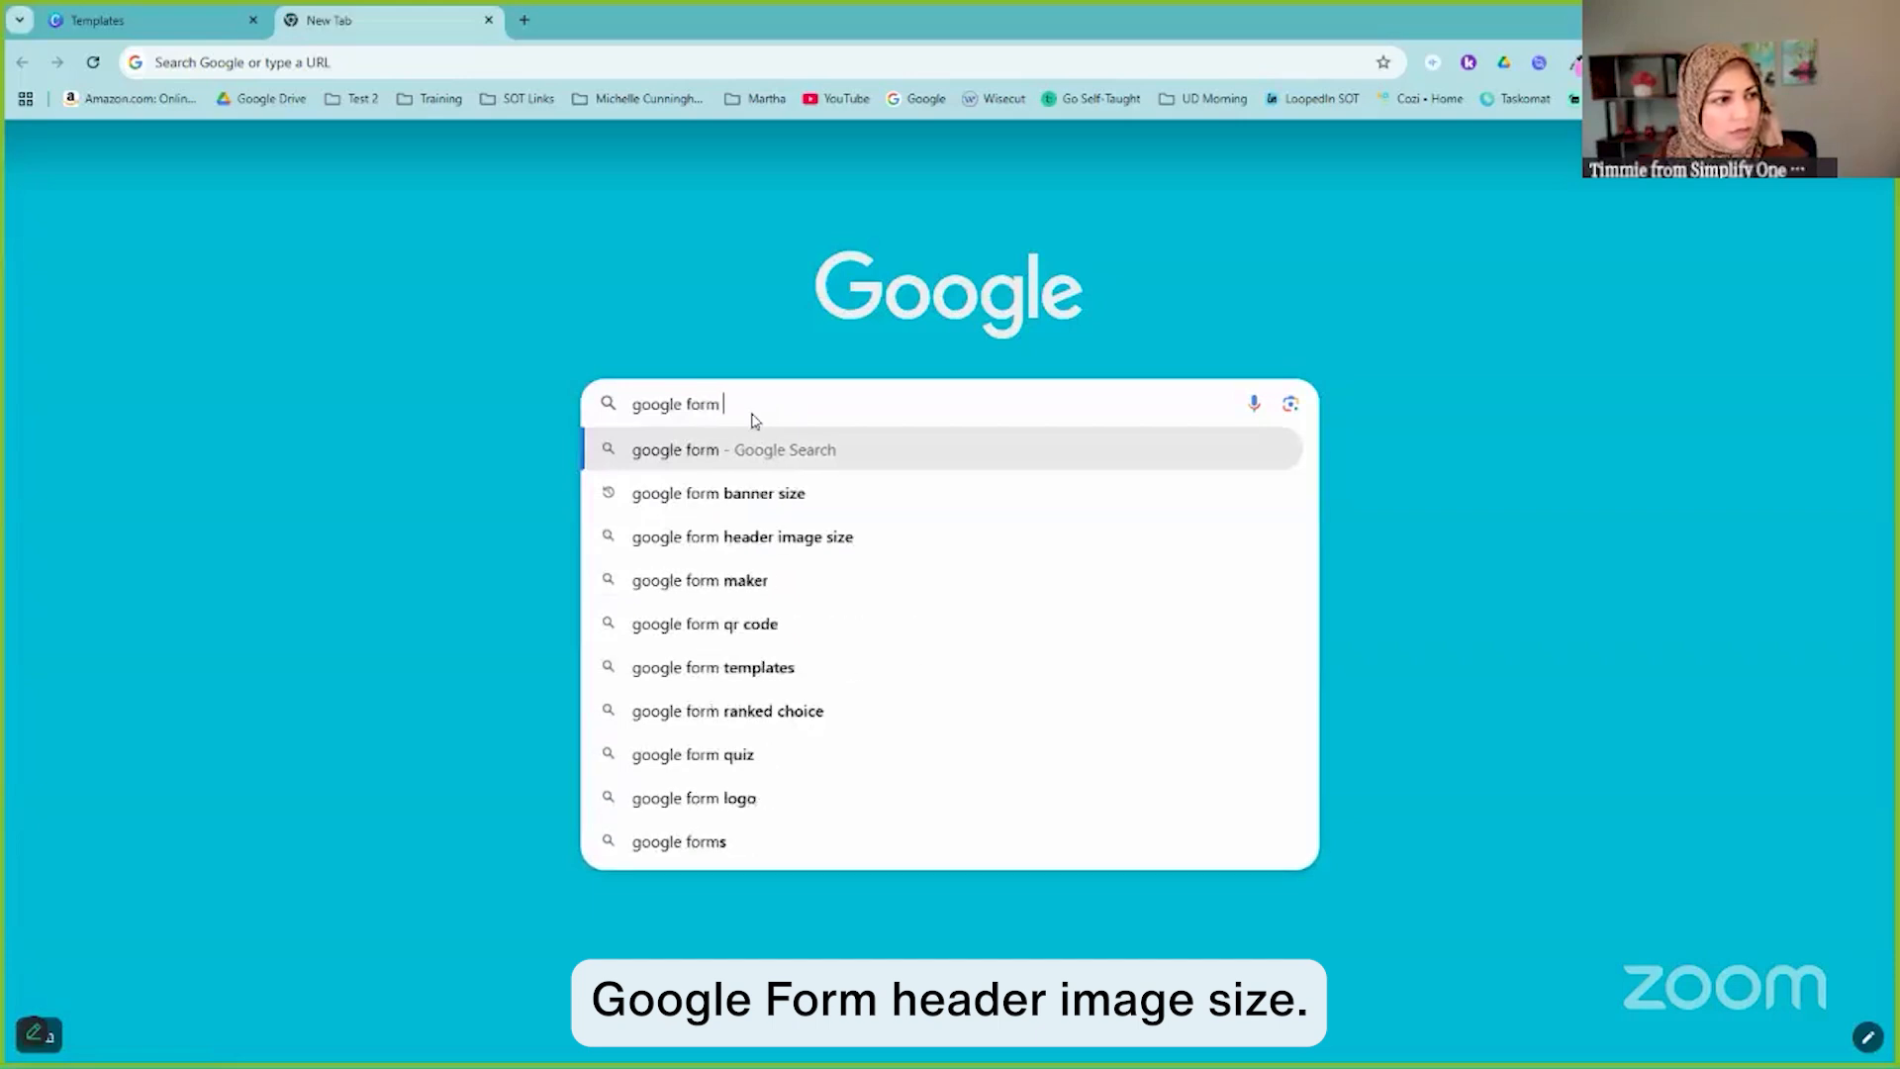
{"action": "type", "text": "header"}
{"action": "key", "text": "Return"}
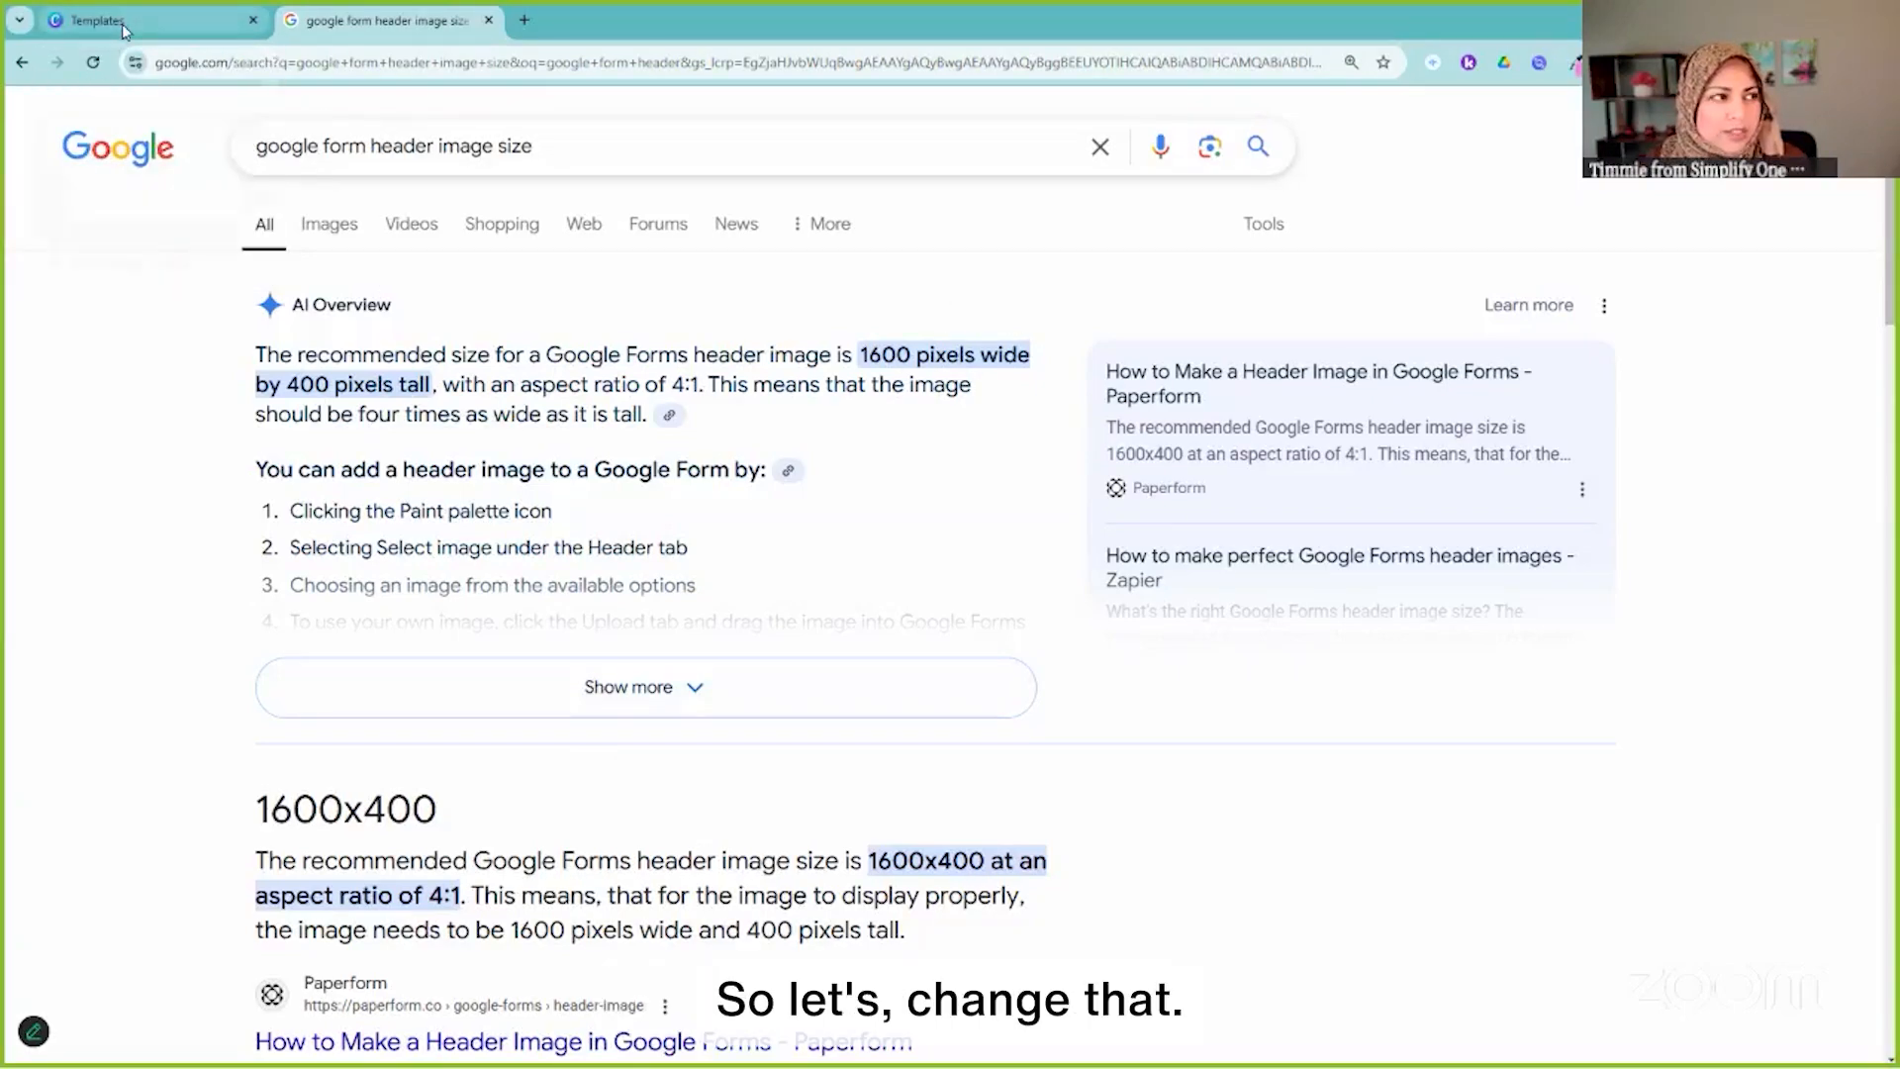
{"action": "mouse_move", "coordinate": [122, 30]}
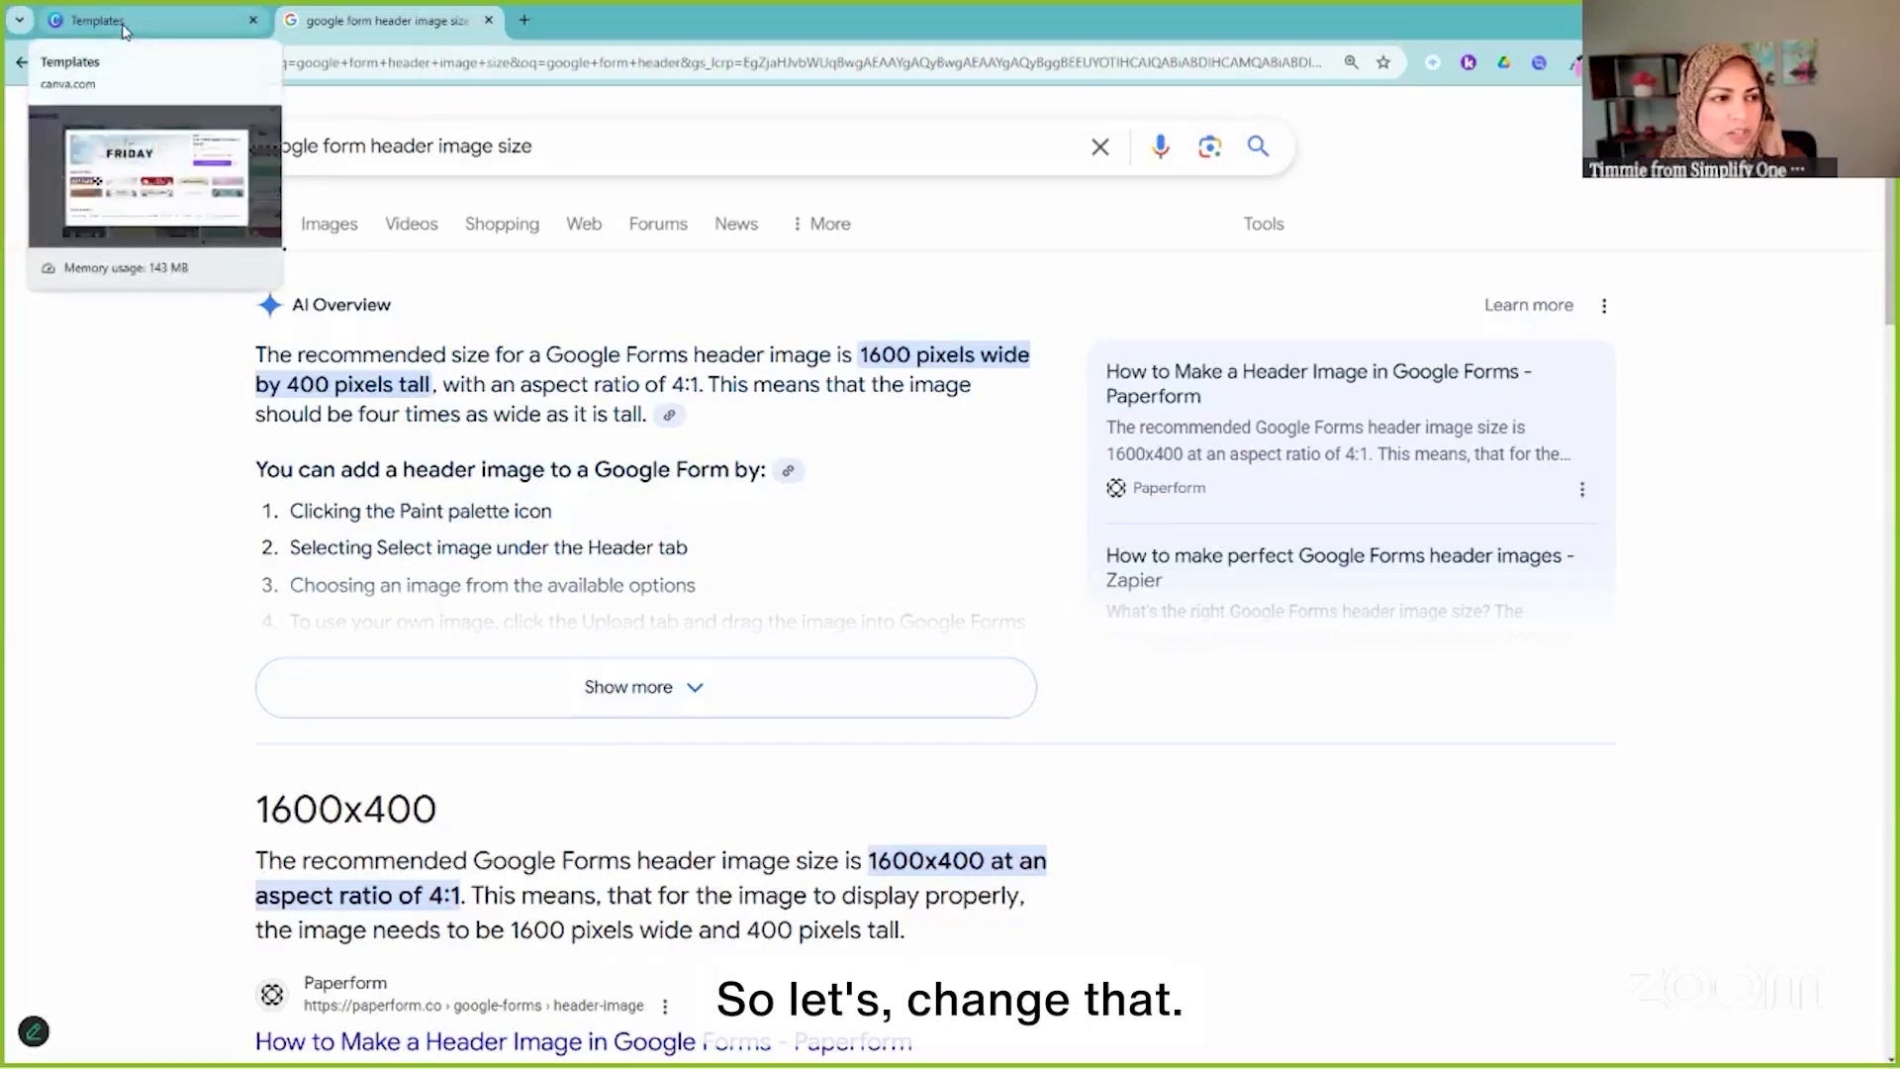
{"action": "left_click", "coordinate": [391, 22]}
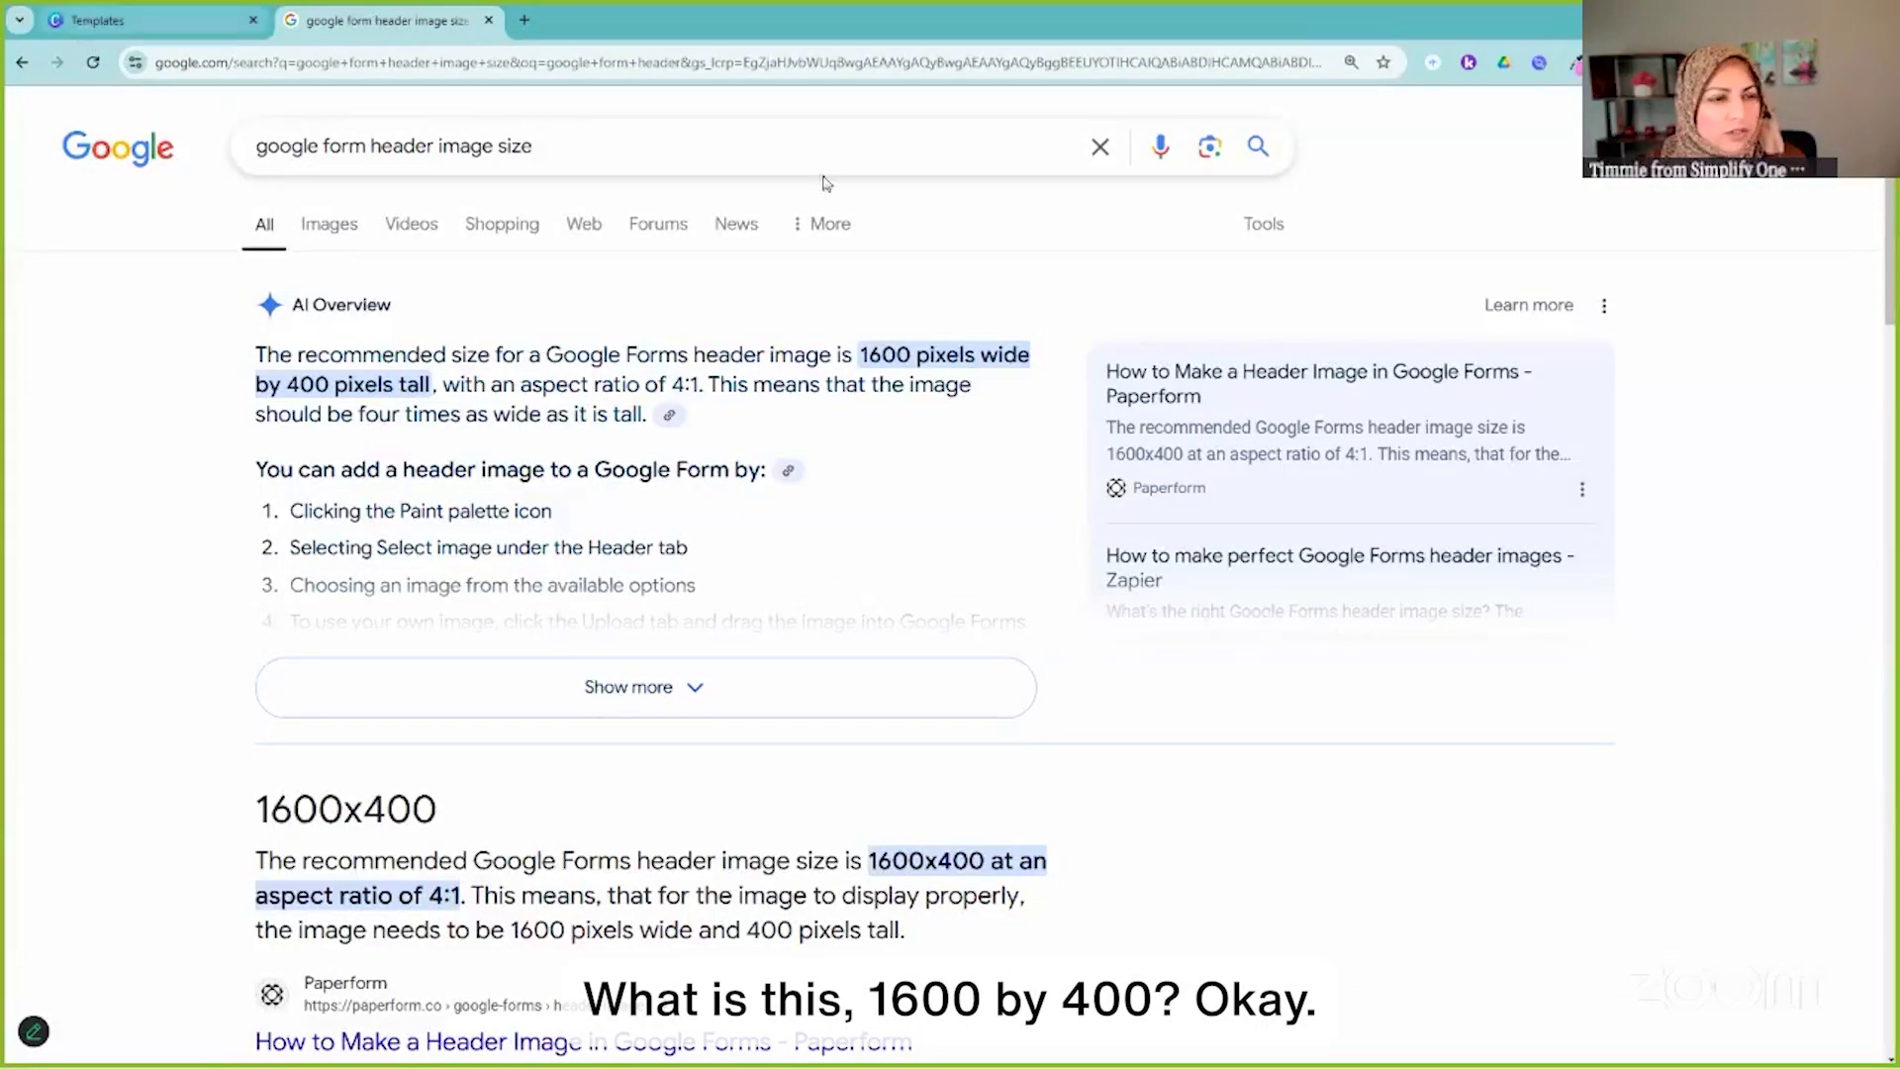
{"action": "left_click", "coordinate": [149, 20]}
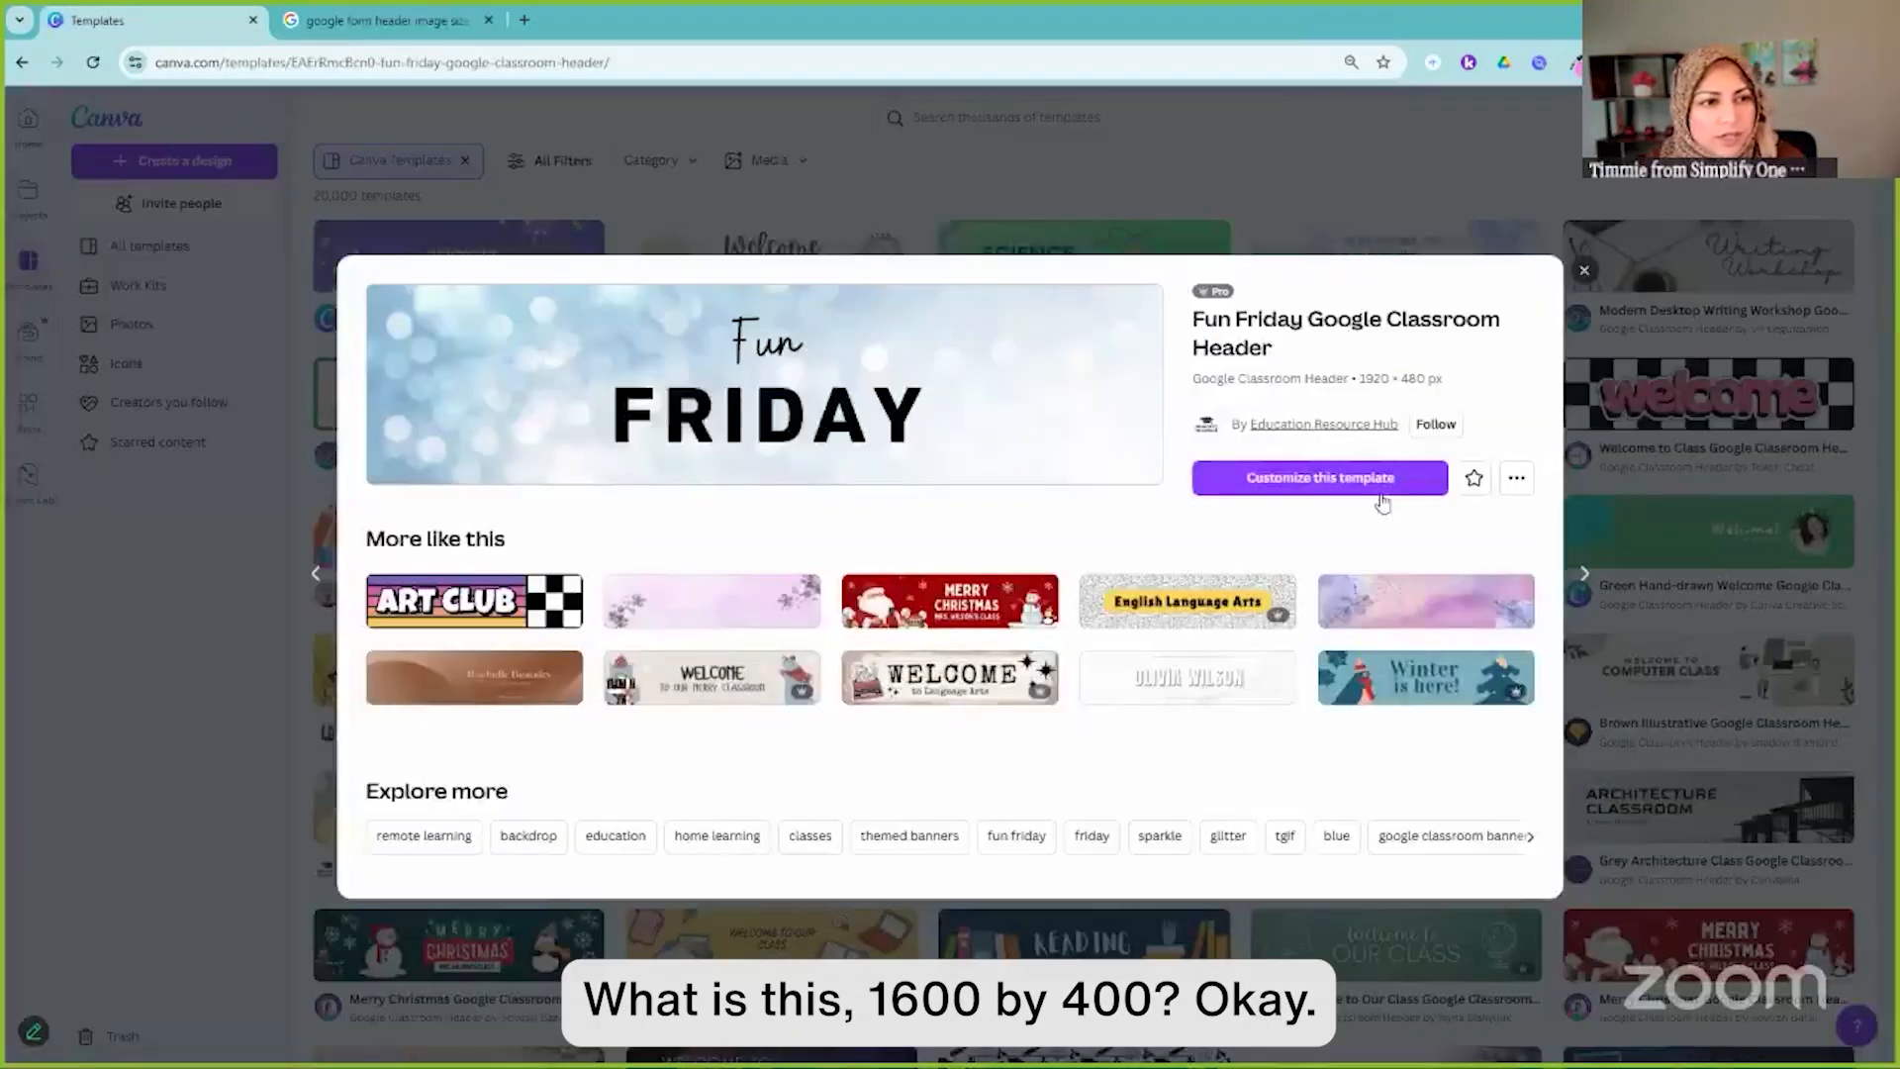
Customize the Fun Friday template and set a custom size of 1600 × 400 px
{"action": "left_click", "coordinate": [1326, 483]}
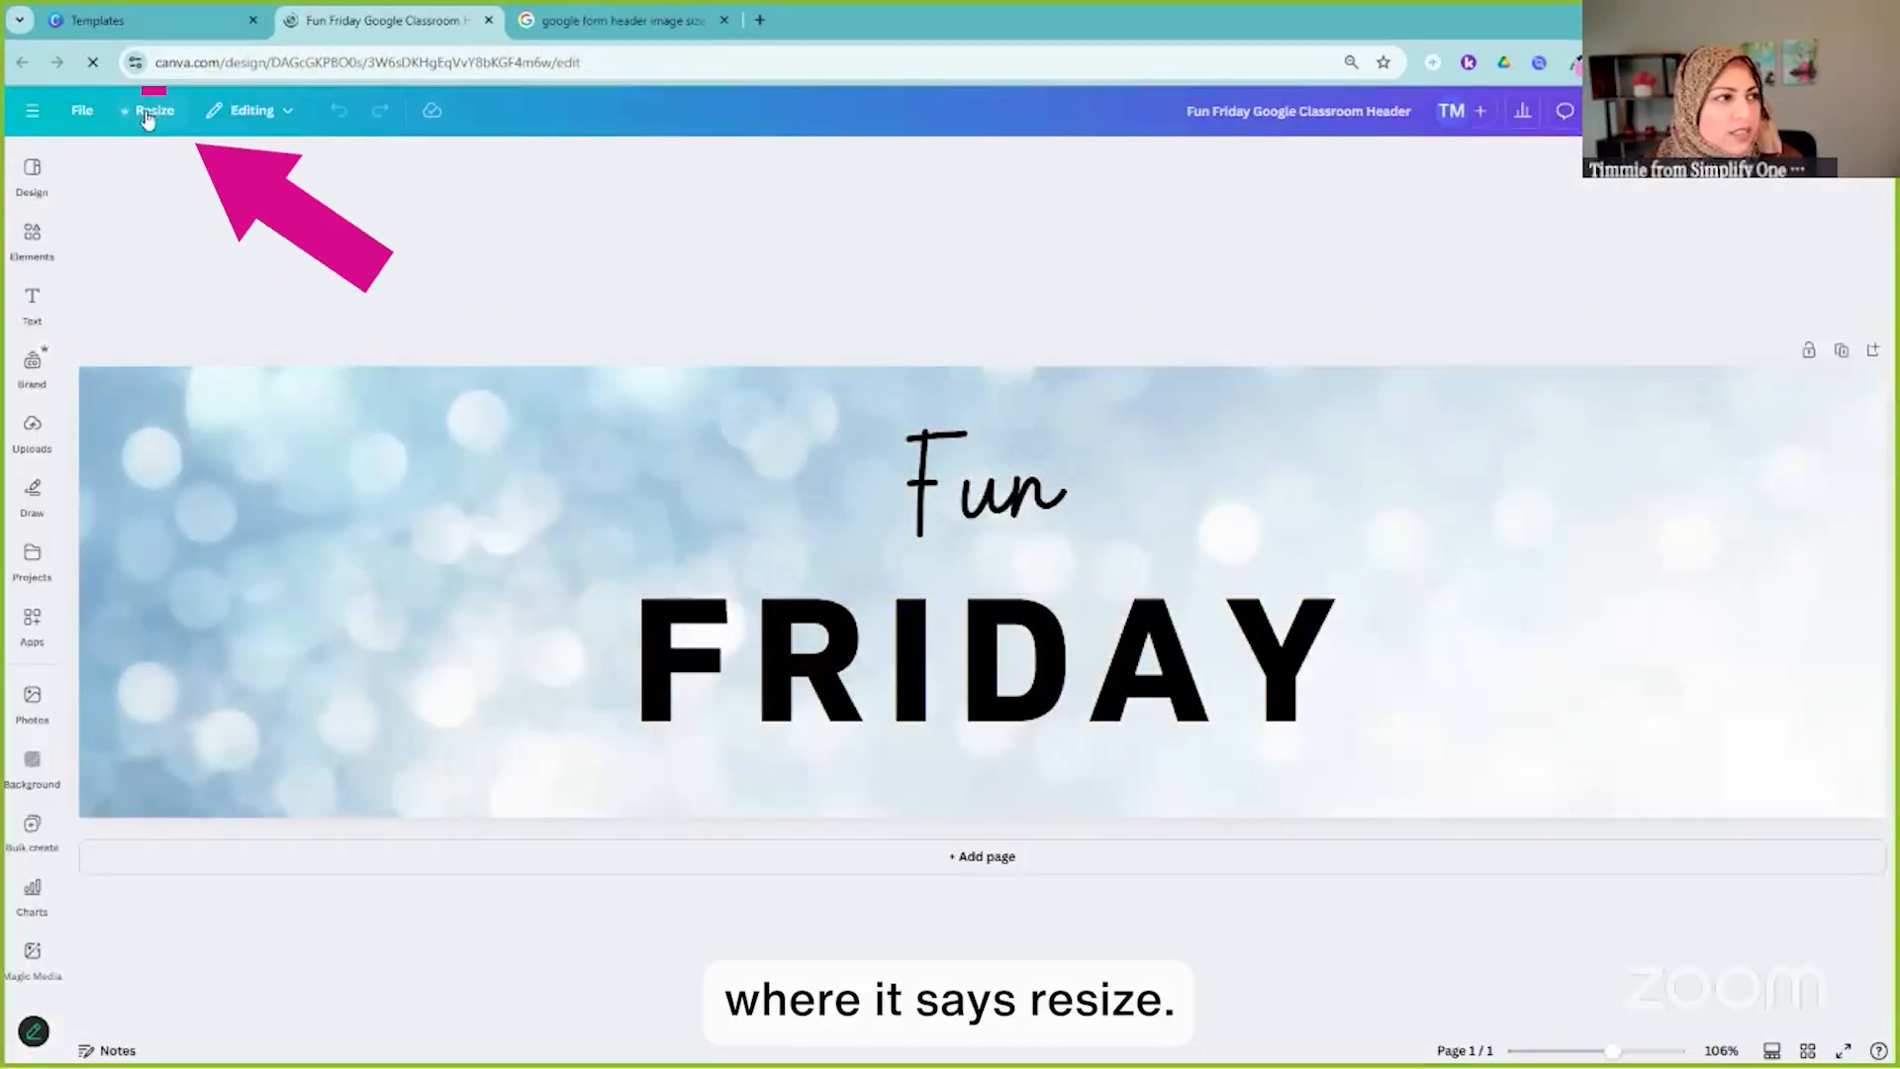
{"action": "left_click", "coordinate": [152, 115]}
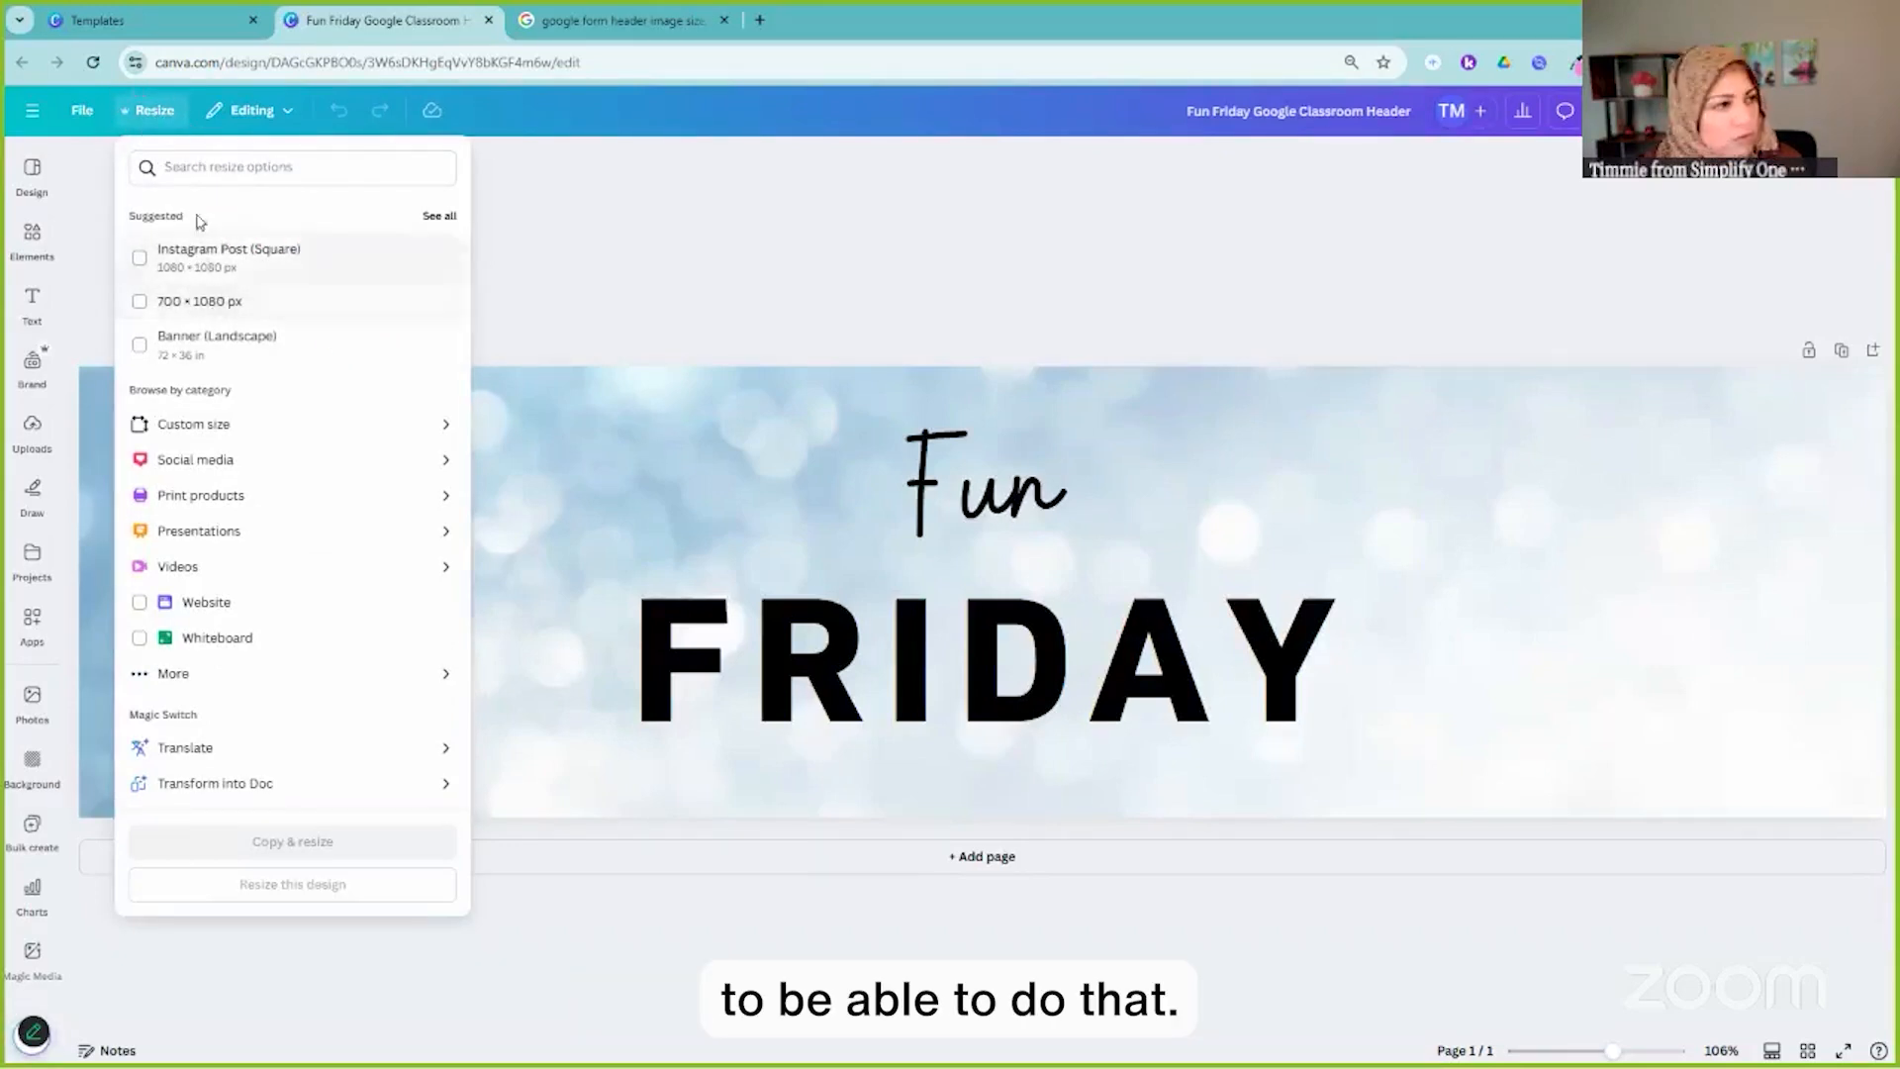
{"action": "left_click", "coordinate": [221, 433]}
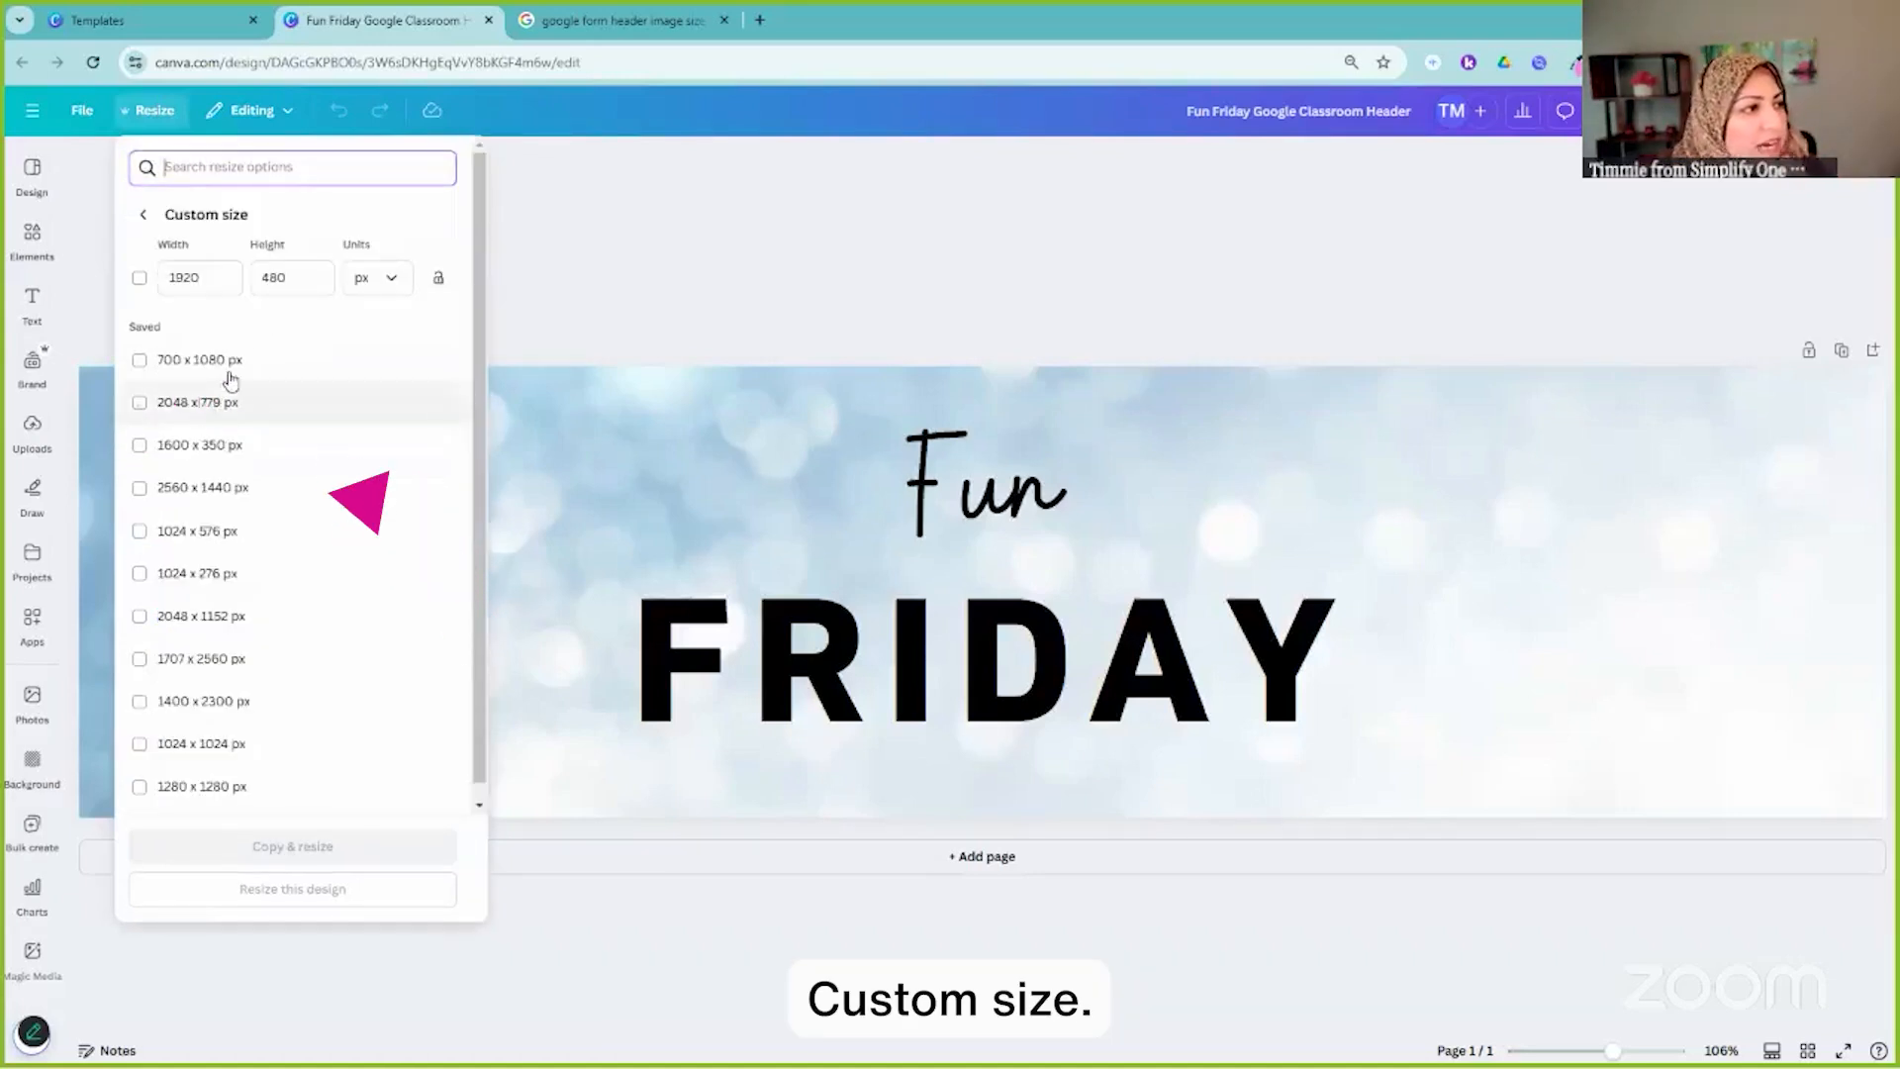
{"action": "left_click", "coordinate": [198, 277]}
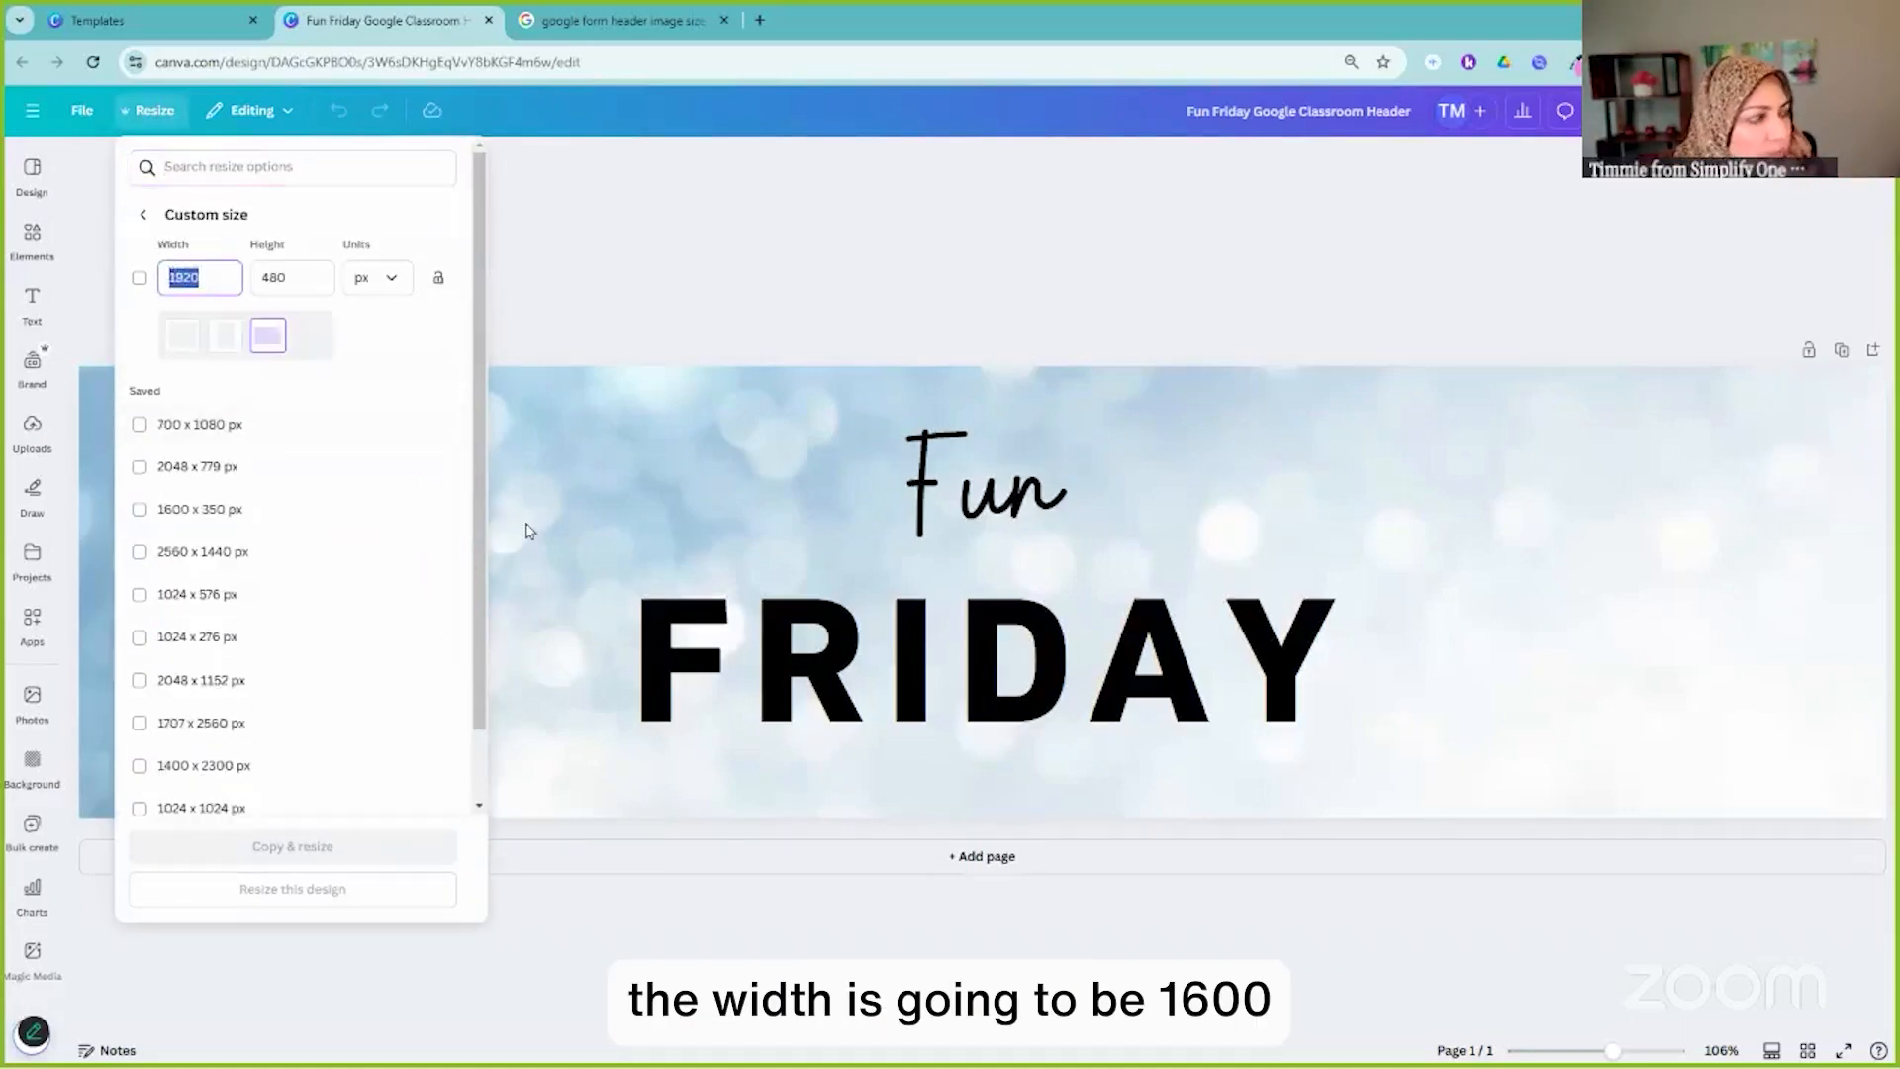
{"action": "type", "text": "1600"}
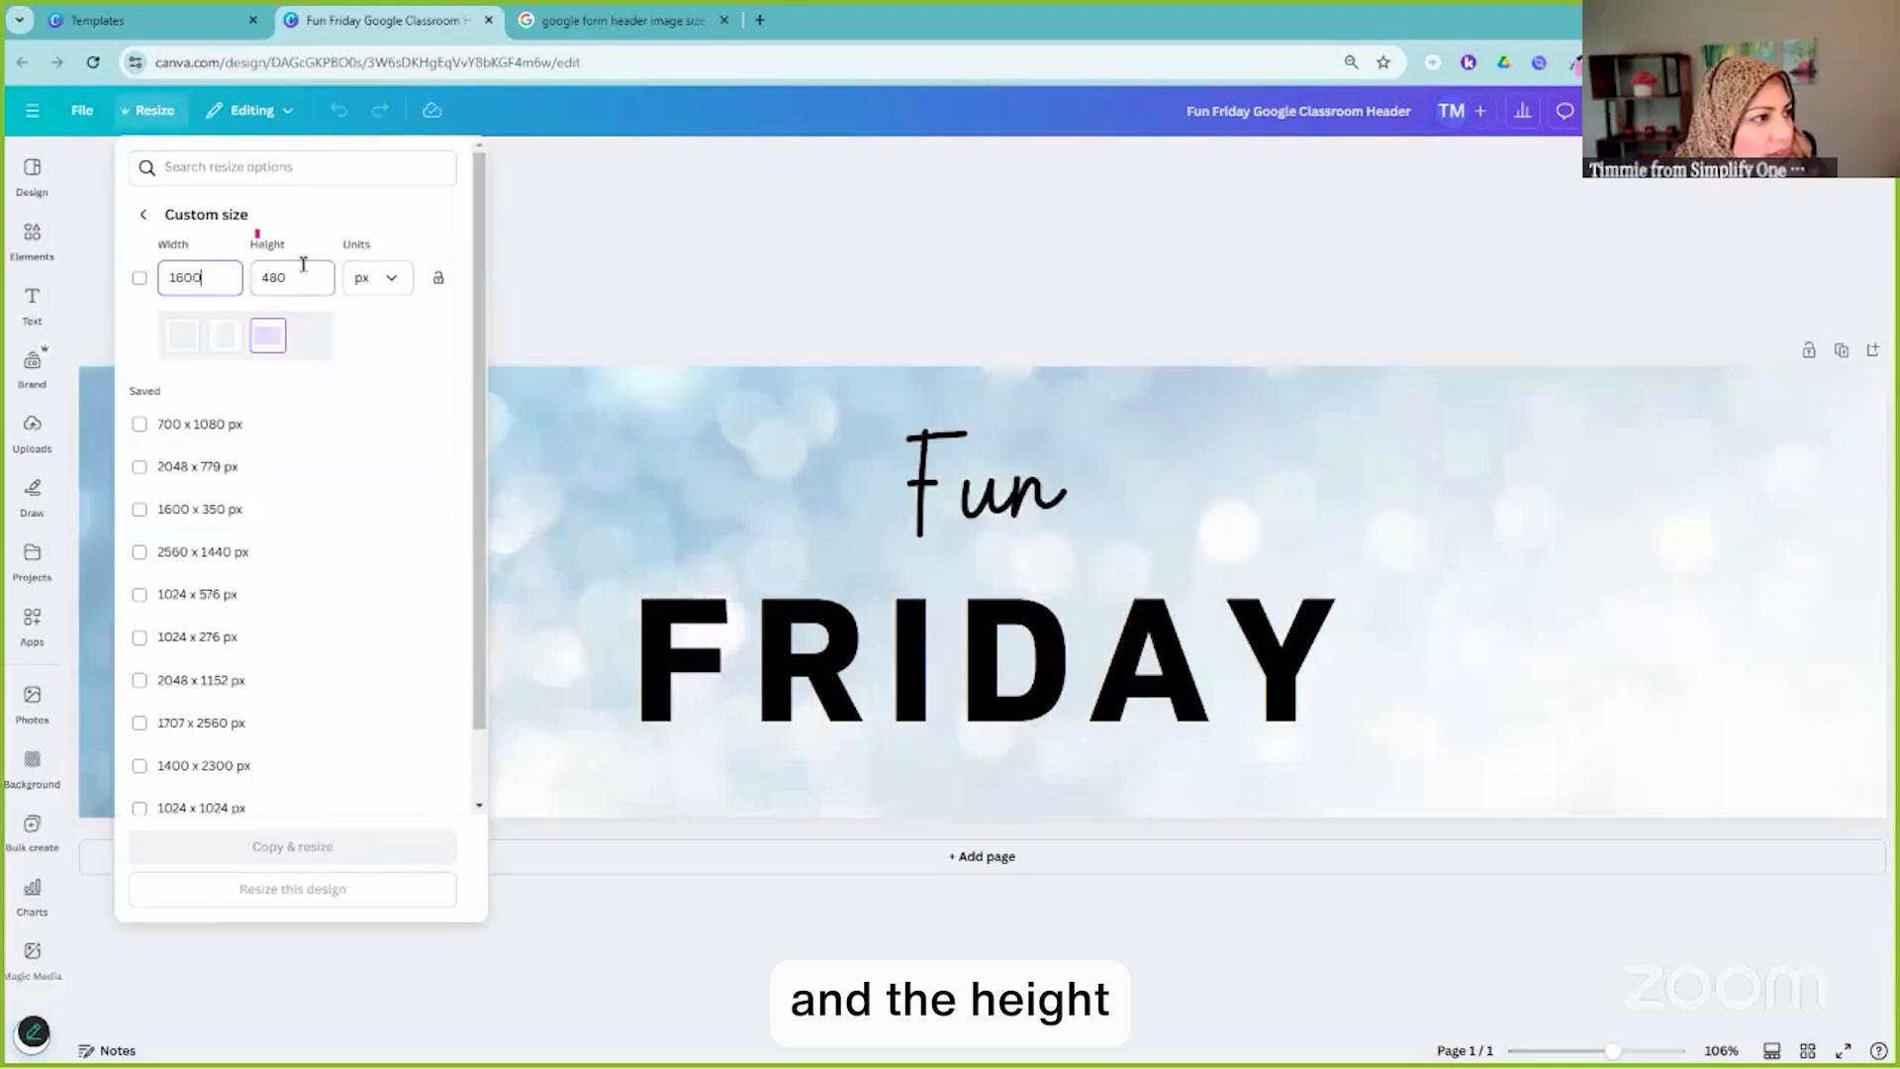
{"action": "left_click", "coordinate": [299, 276]}
{"action": "type", "text": "400"}
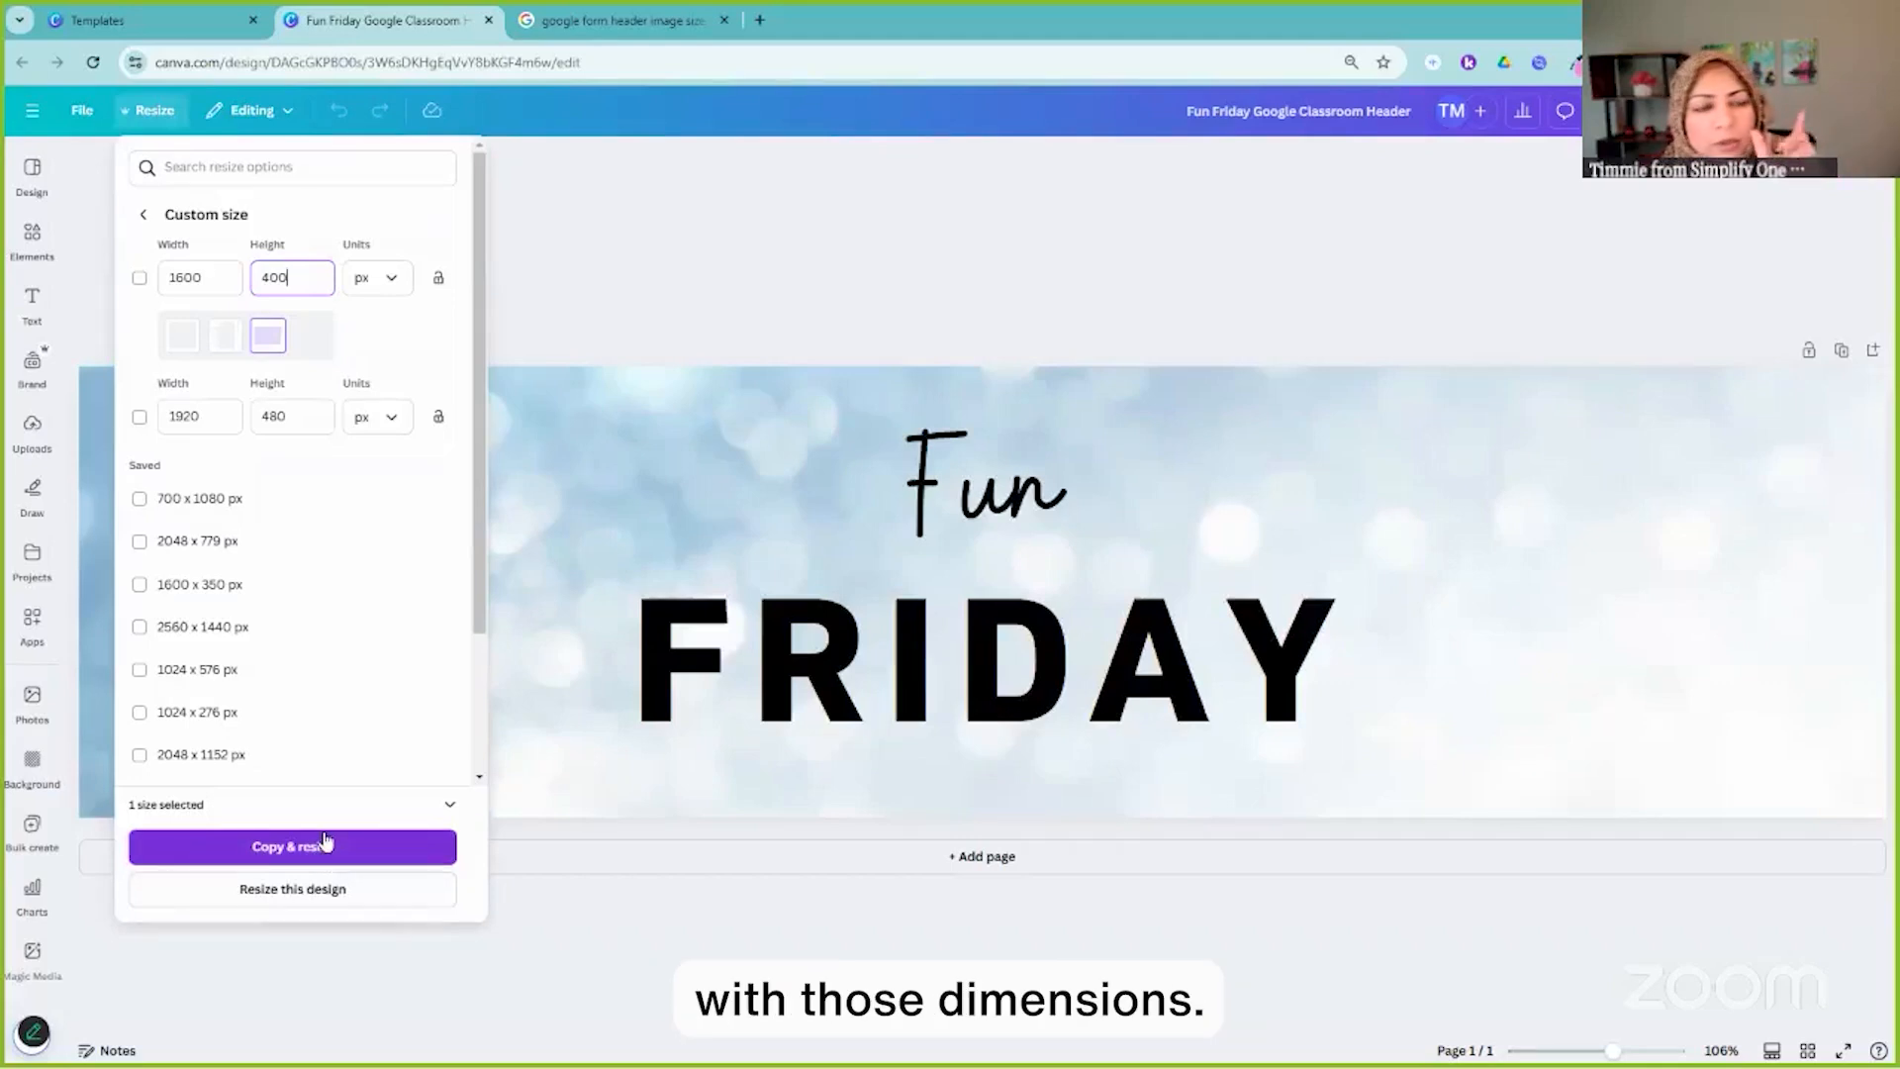
{"action": "left_click", "coordinate": [337, 896]}
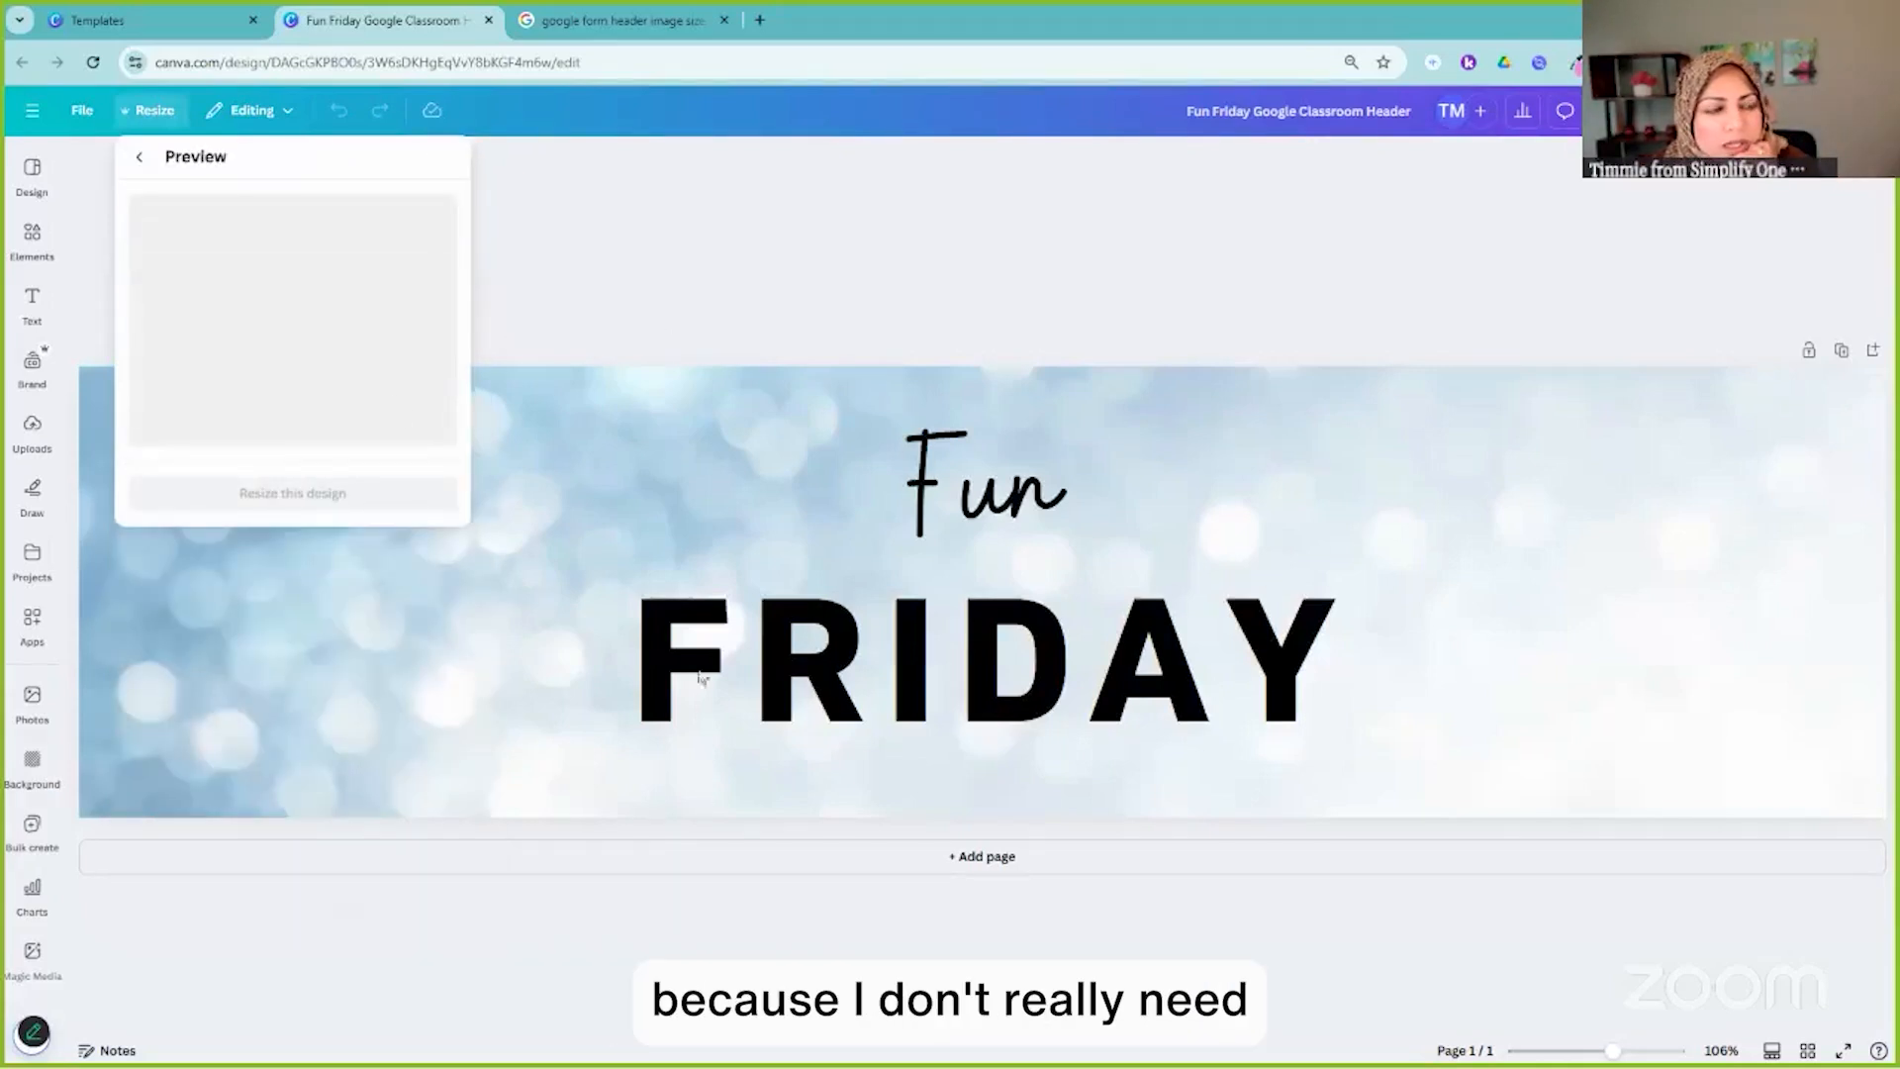
Apply the 1600 × 400 resize and replace 'Fun' with '30 Ways to Capture' and 'FRIDAY' with 'LEADS'
{"action": "left_click", "coordinate": [292, 493]}
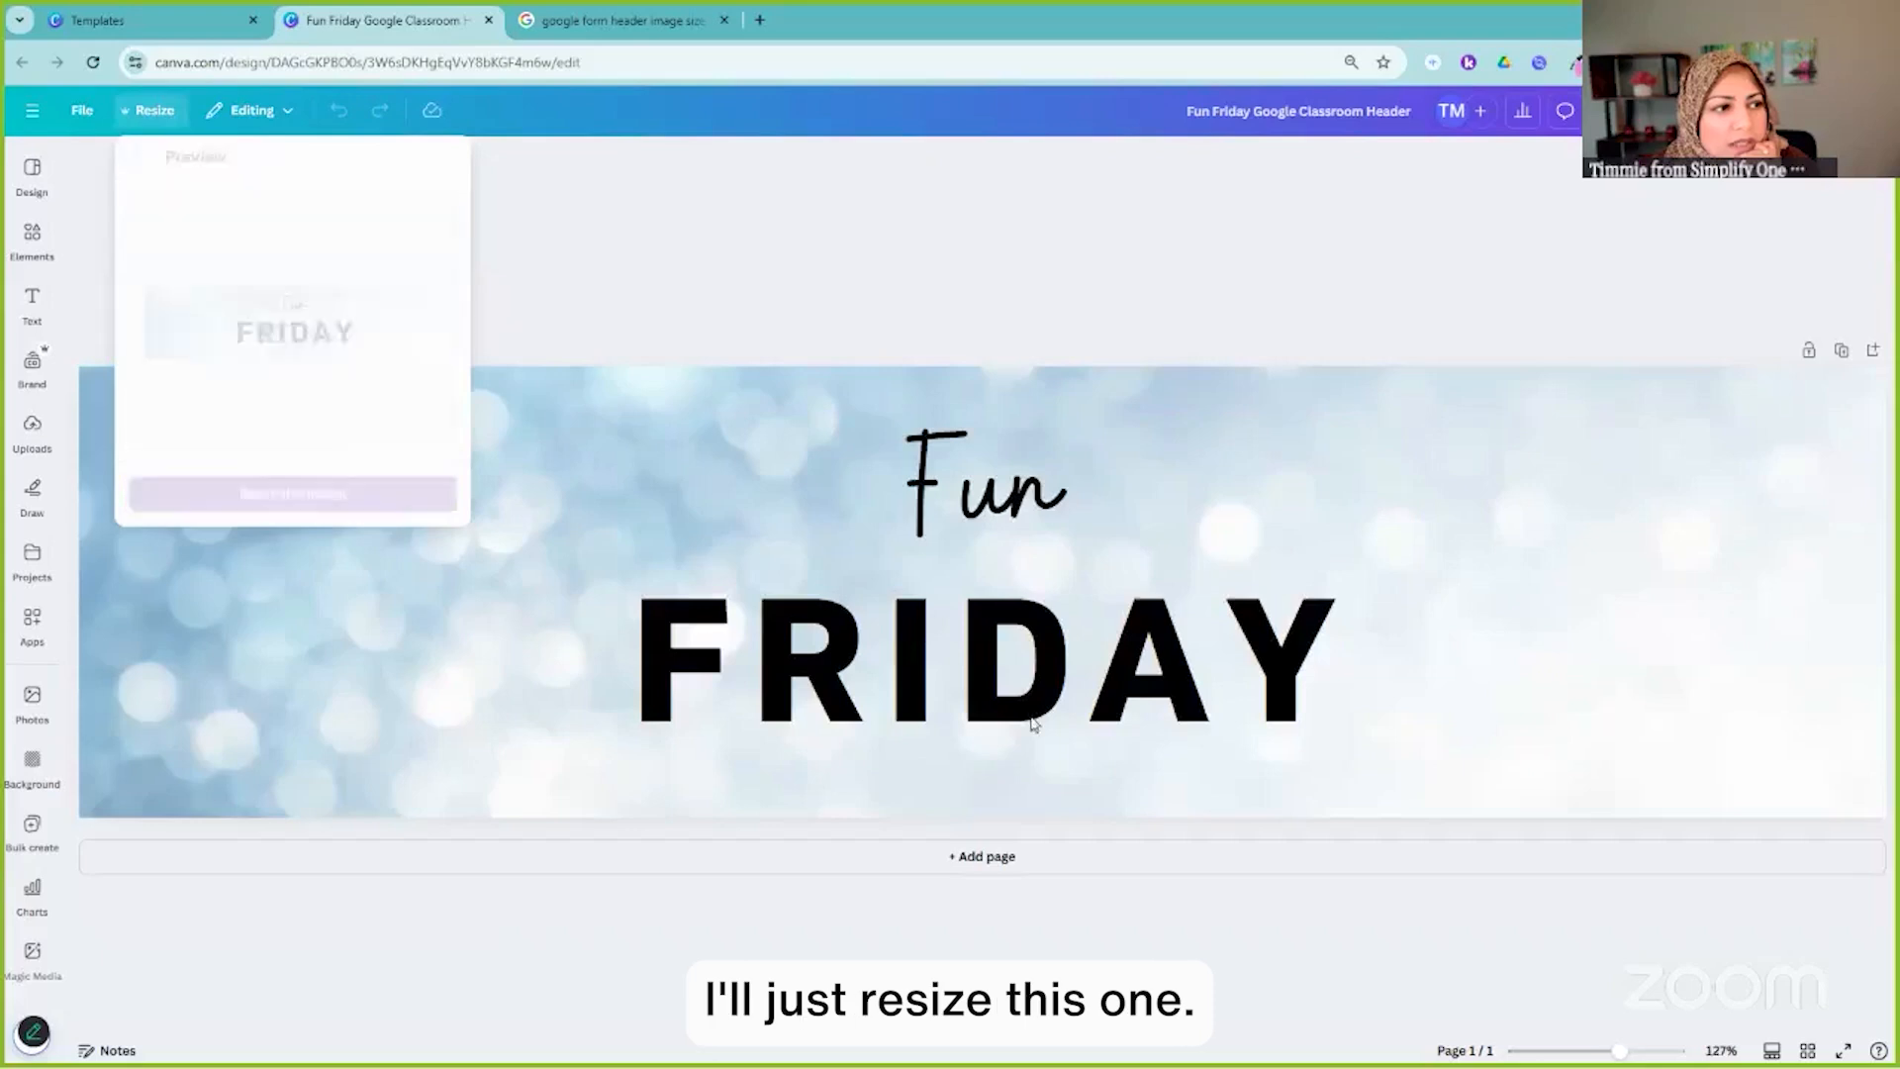
{"action": "left_click", "coordinate": [931, 482]}
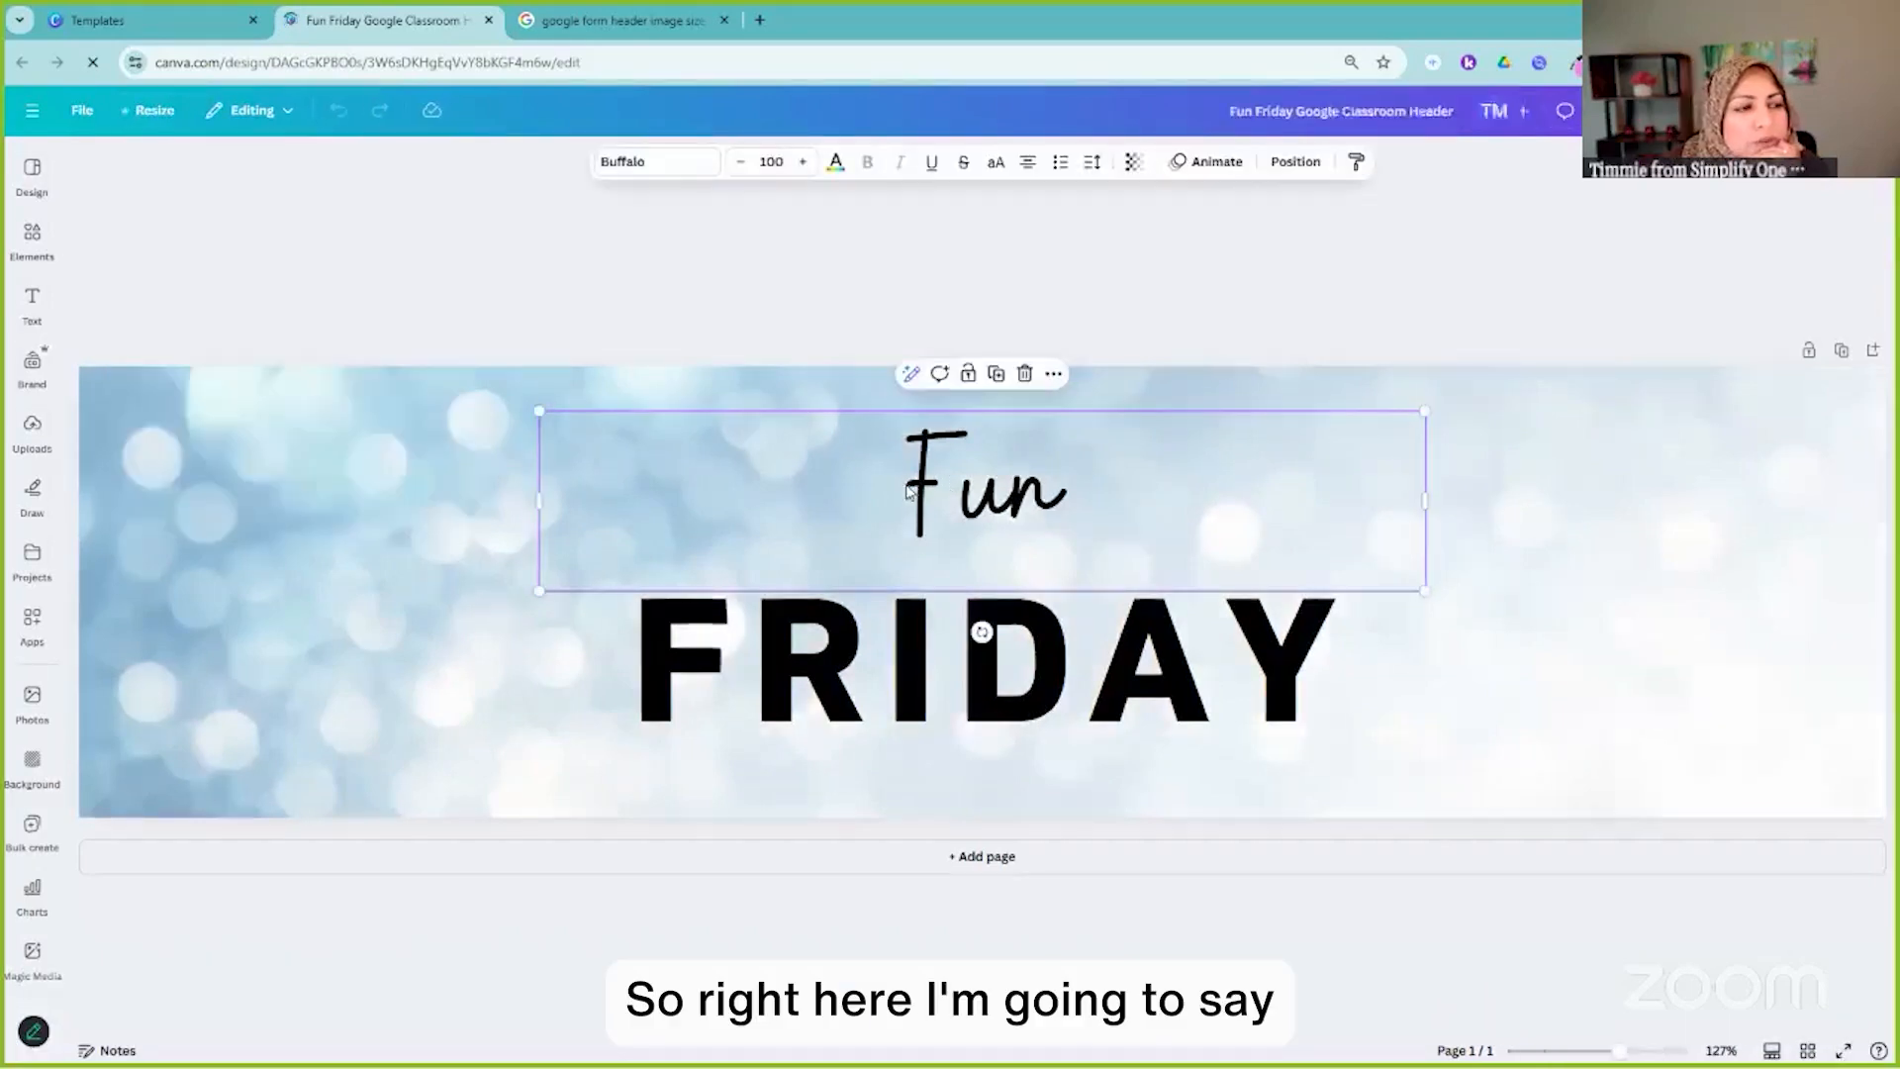
{"action": "double_click", "coordinate": [930, 482]}
{"action": "type", "text": "30 Ways to Capture"}
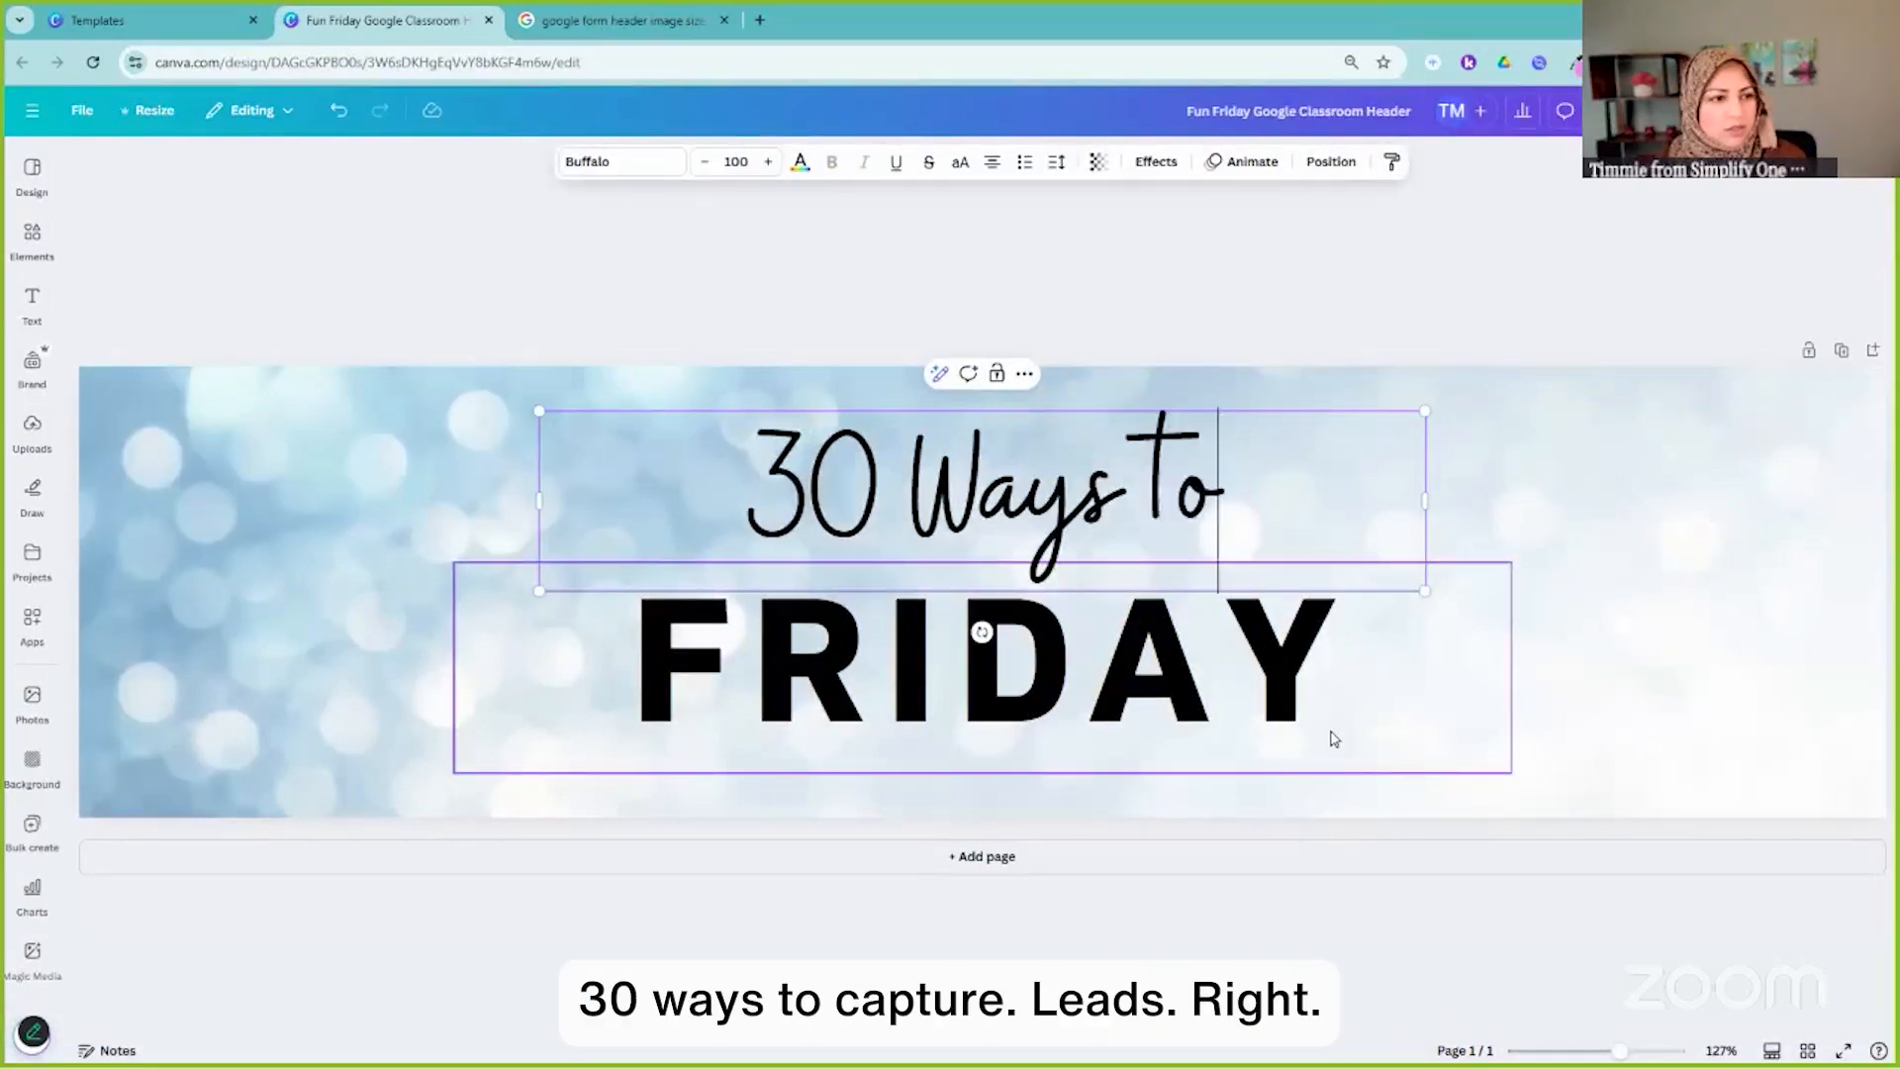
{"action": "left_click", "coordinate": [1110, 705]}
{"action": "double_click", "coordinate": [1111, 706]}
{"action": "type", "text": "LEADS"}
Try colour options on the sparkly background image, then undo the change
{"action": "left_click", "coordinate": [990, 388]}
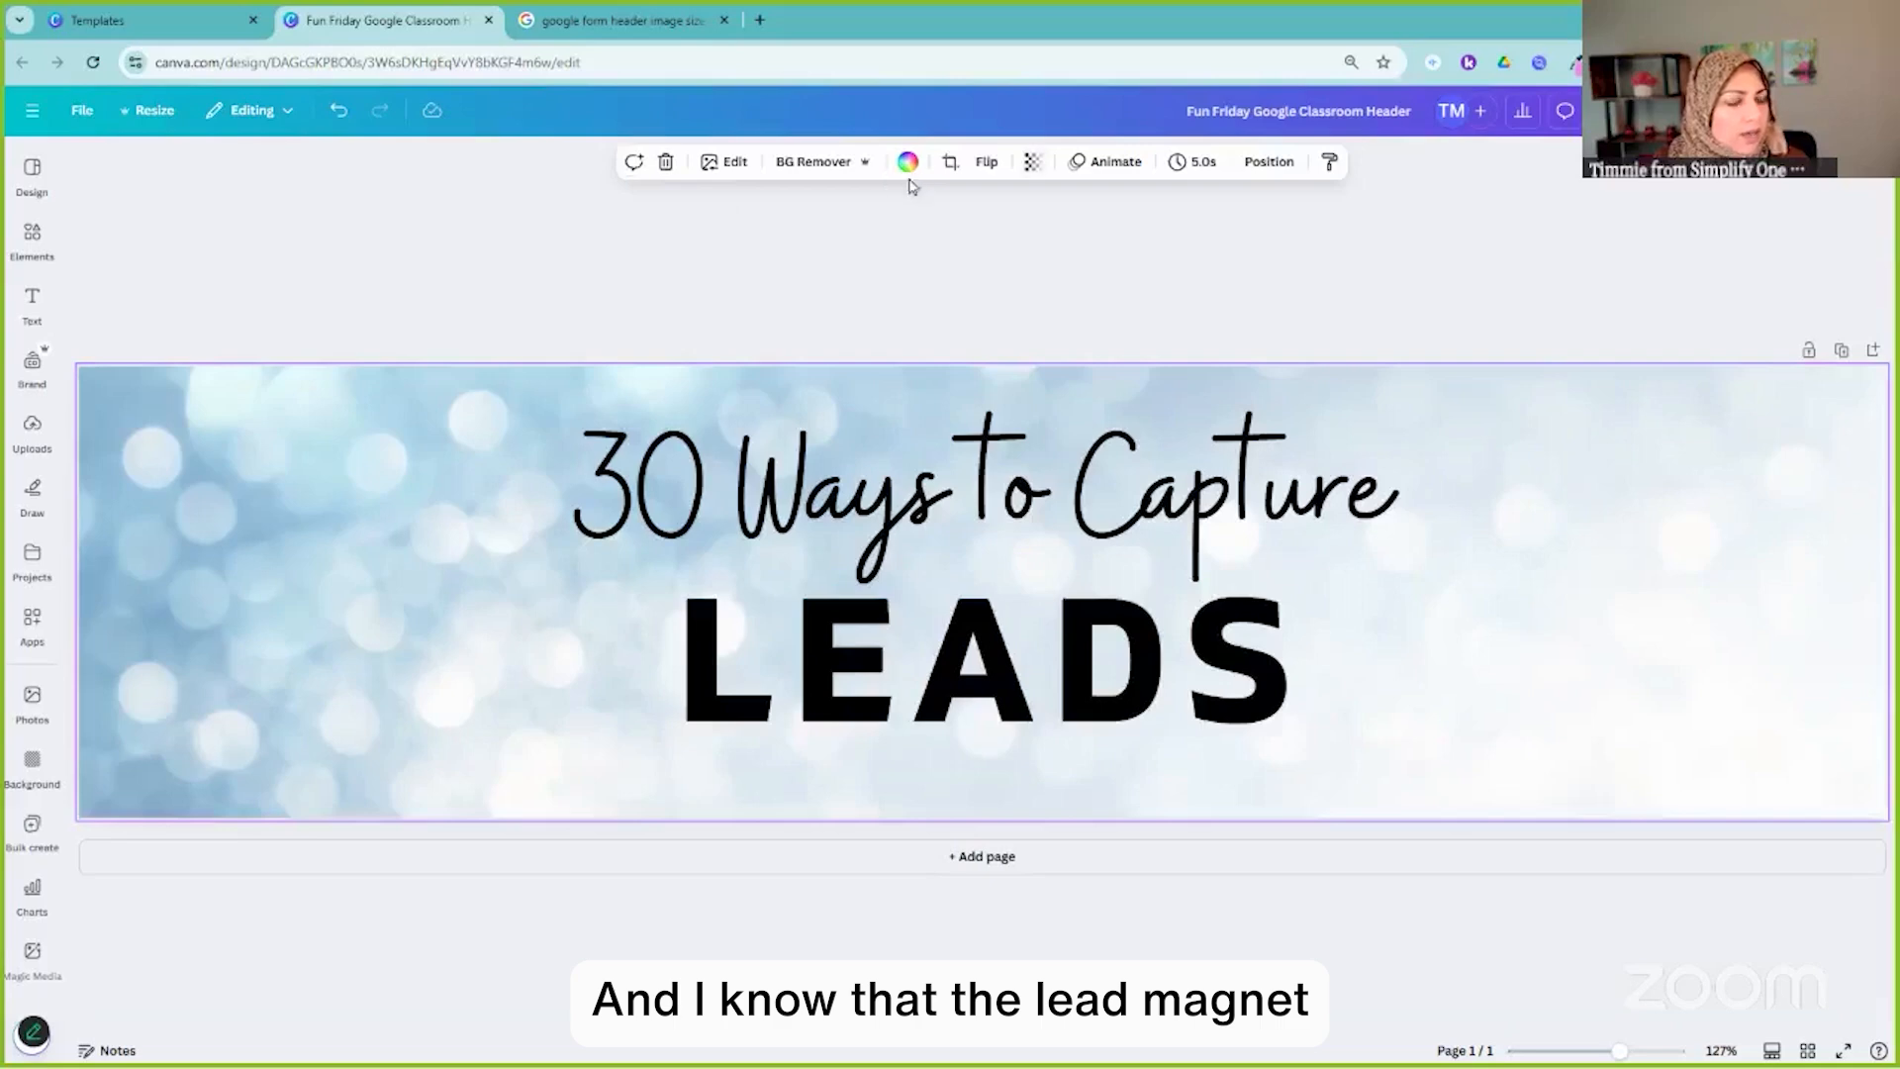
{"action": "left_click", "coordinate": [906, 163]}
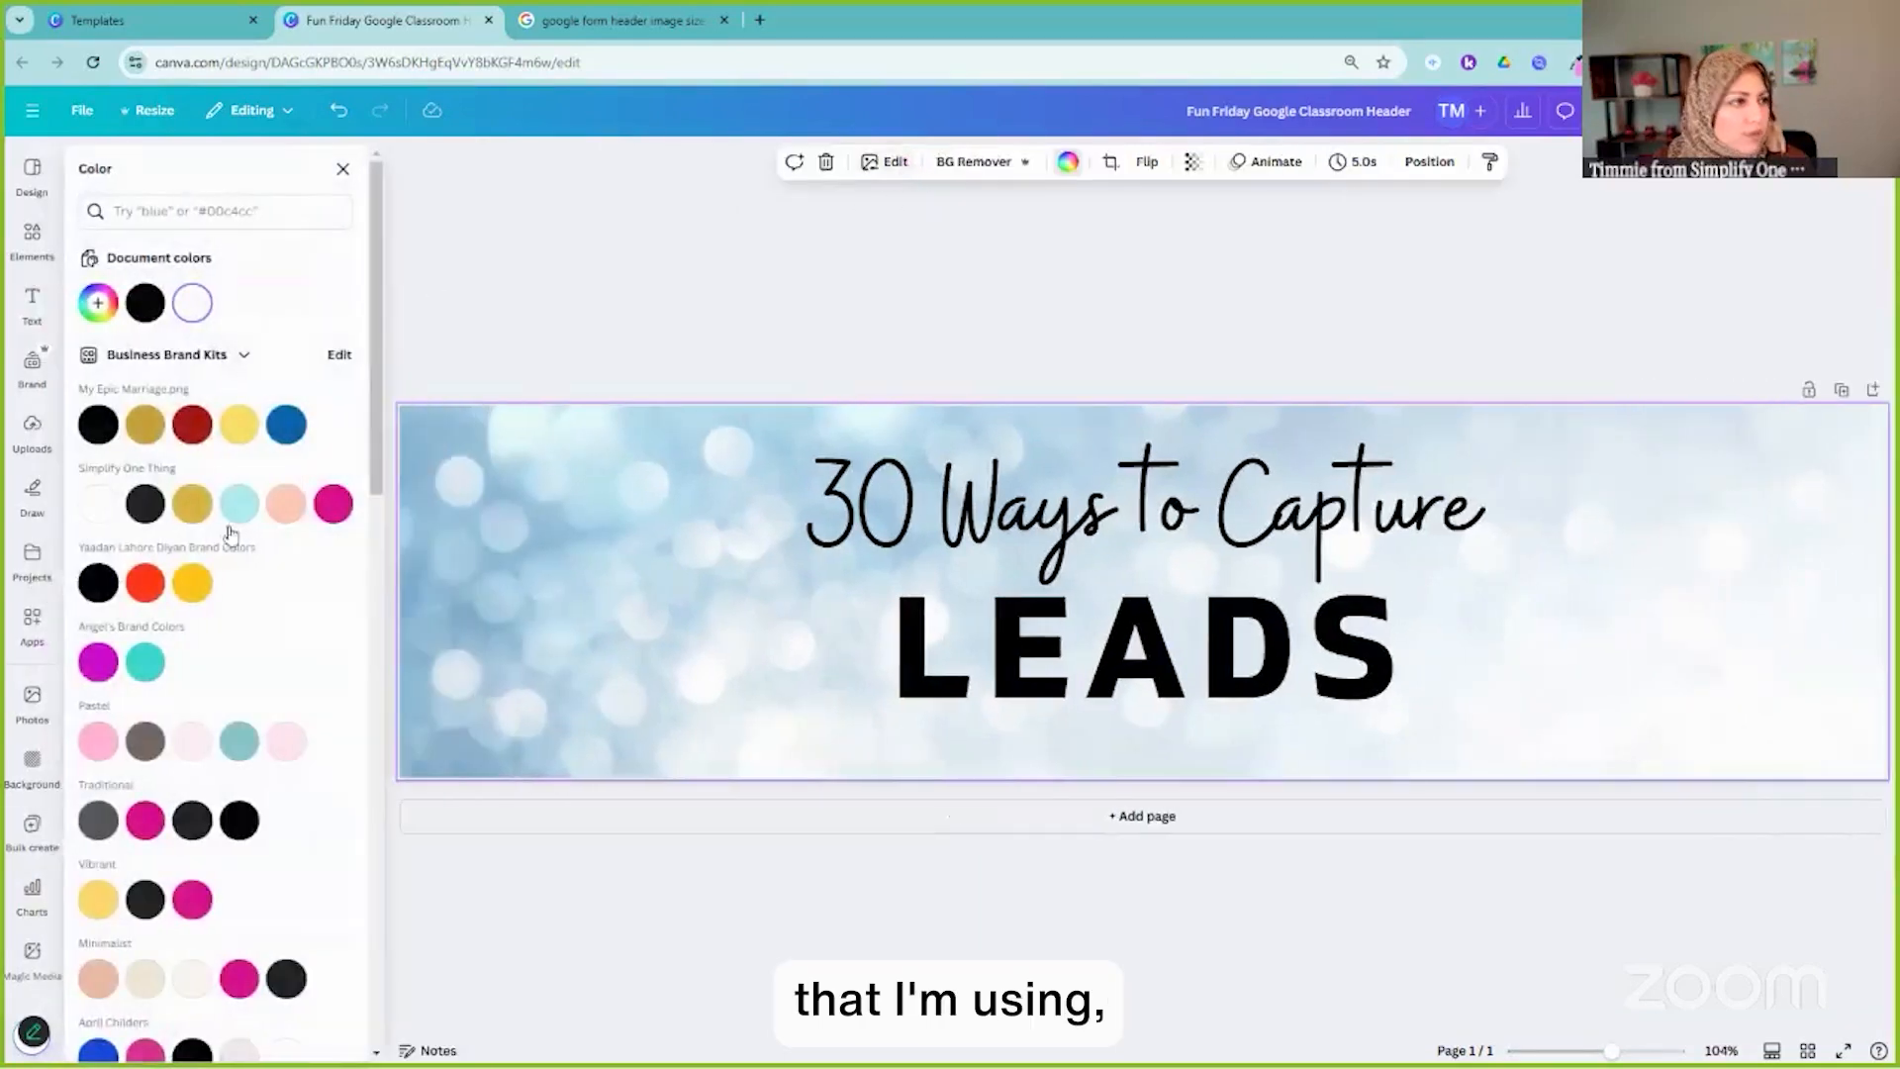
{"action": "scroll", "coordinate": [267, 683], "scroll_direction": "down", "scroll_amount": 5}
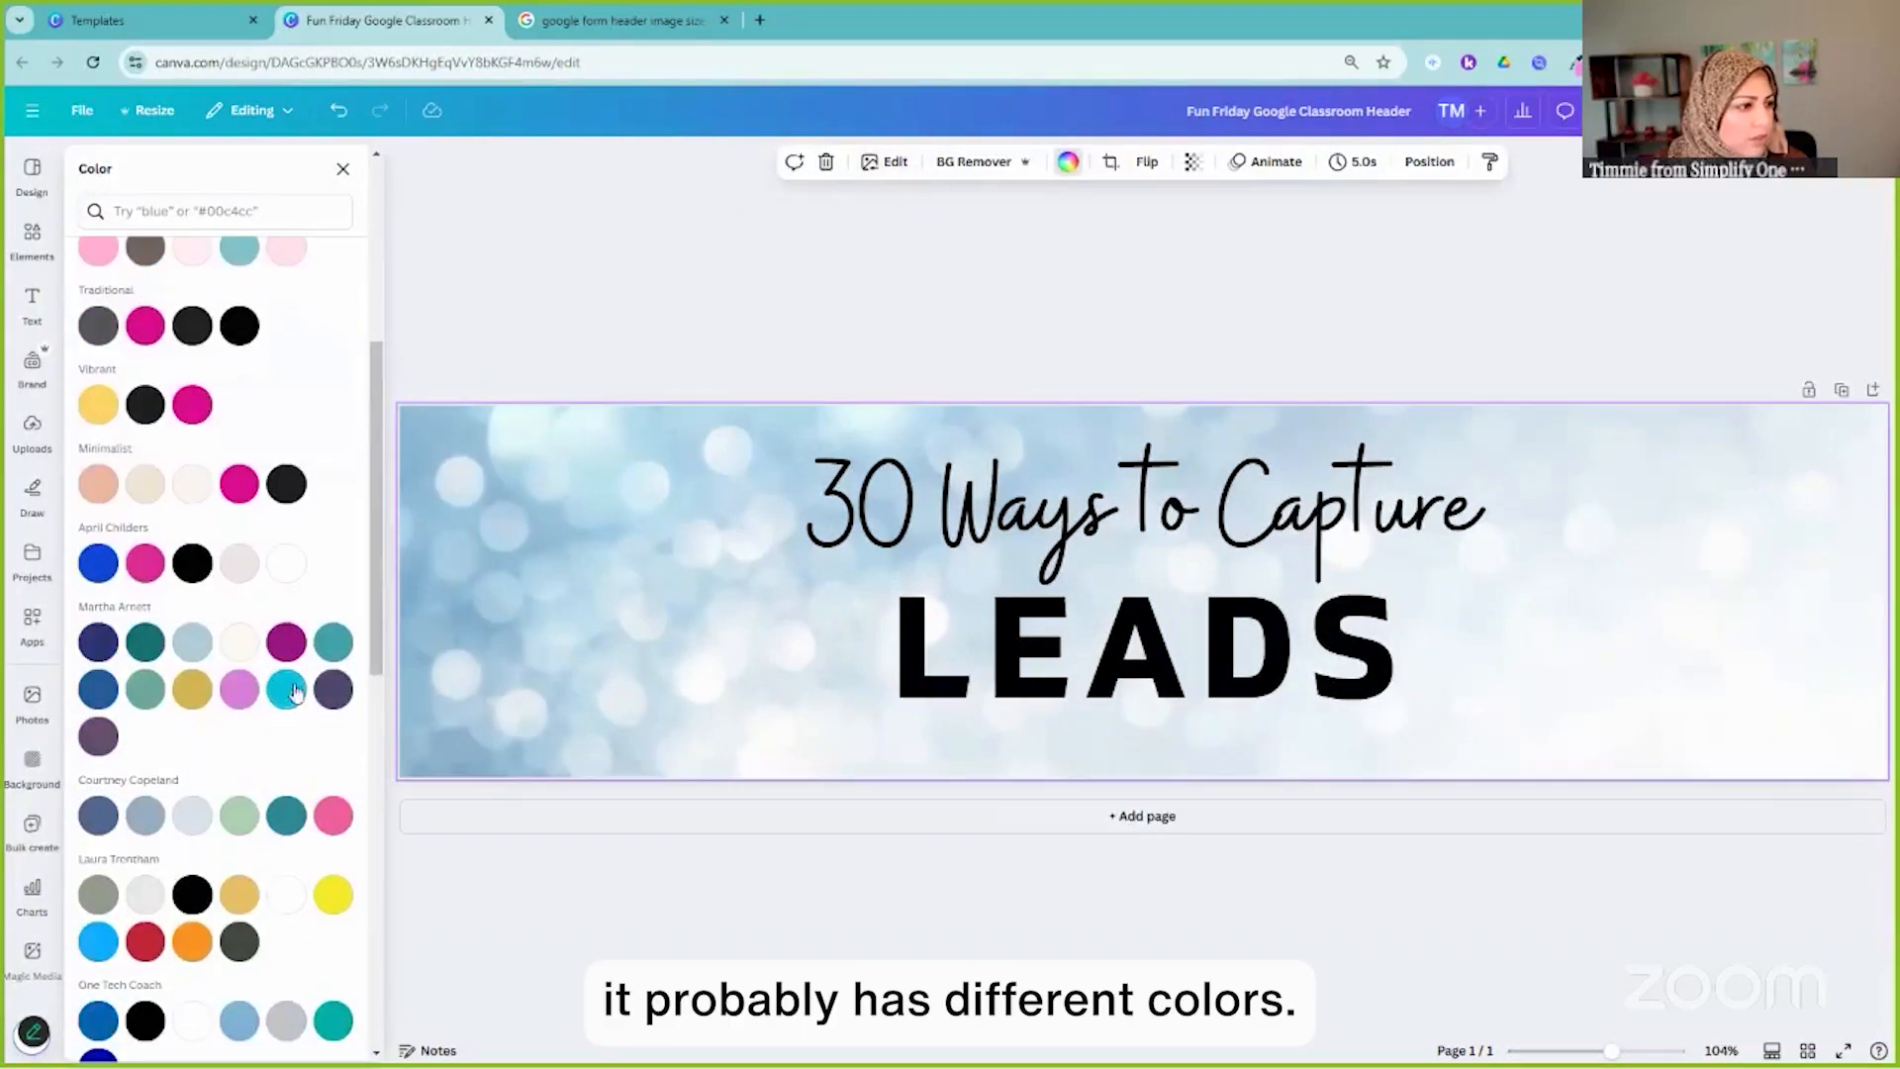
{"action": "scroll", "coordinate": [294, 693], "scroll_direction": "down", "scroll_amount": 3}
{"action": "key", "text": "ctrl+z"}
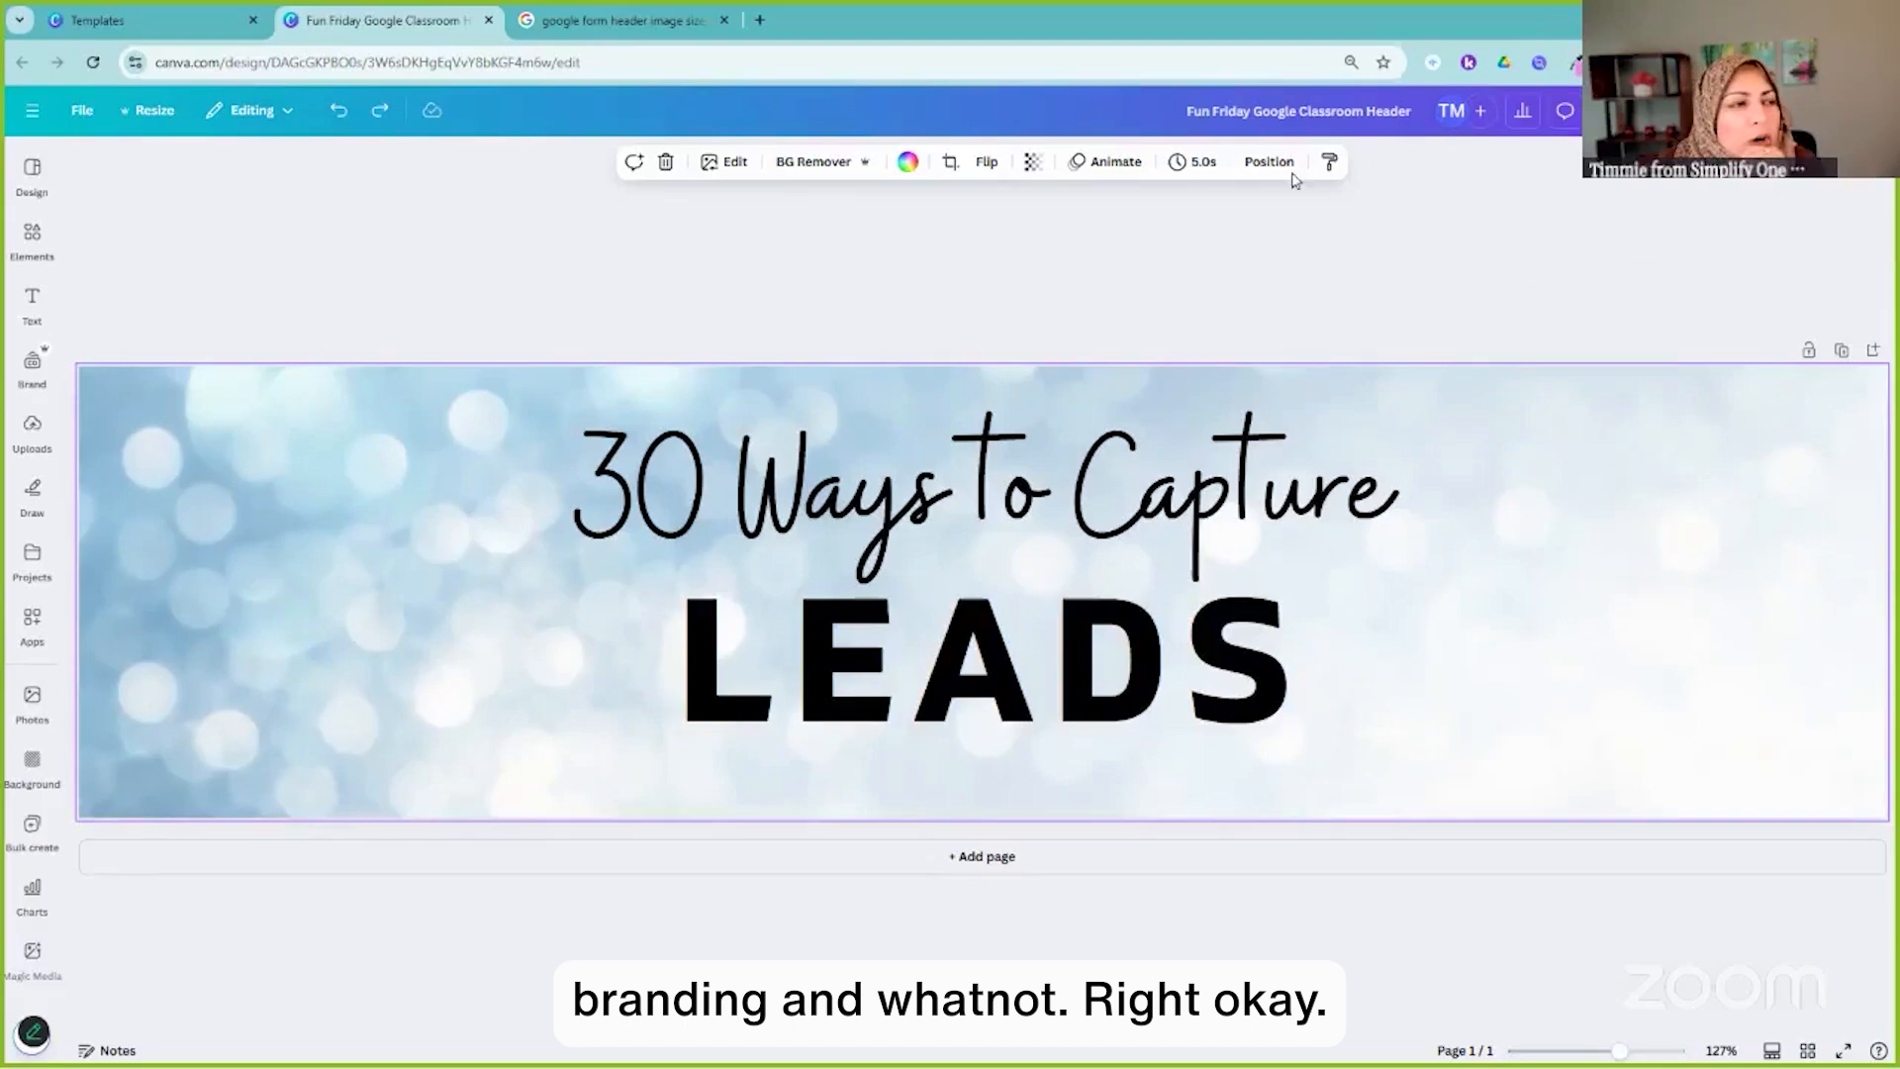
Download the 1600 × 400 header design as a PNG, then minimize Canva to reveal the form
{"action": "left_click", "coordinate": [1837, 111]}
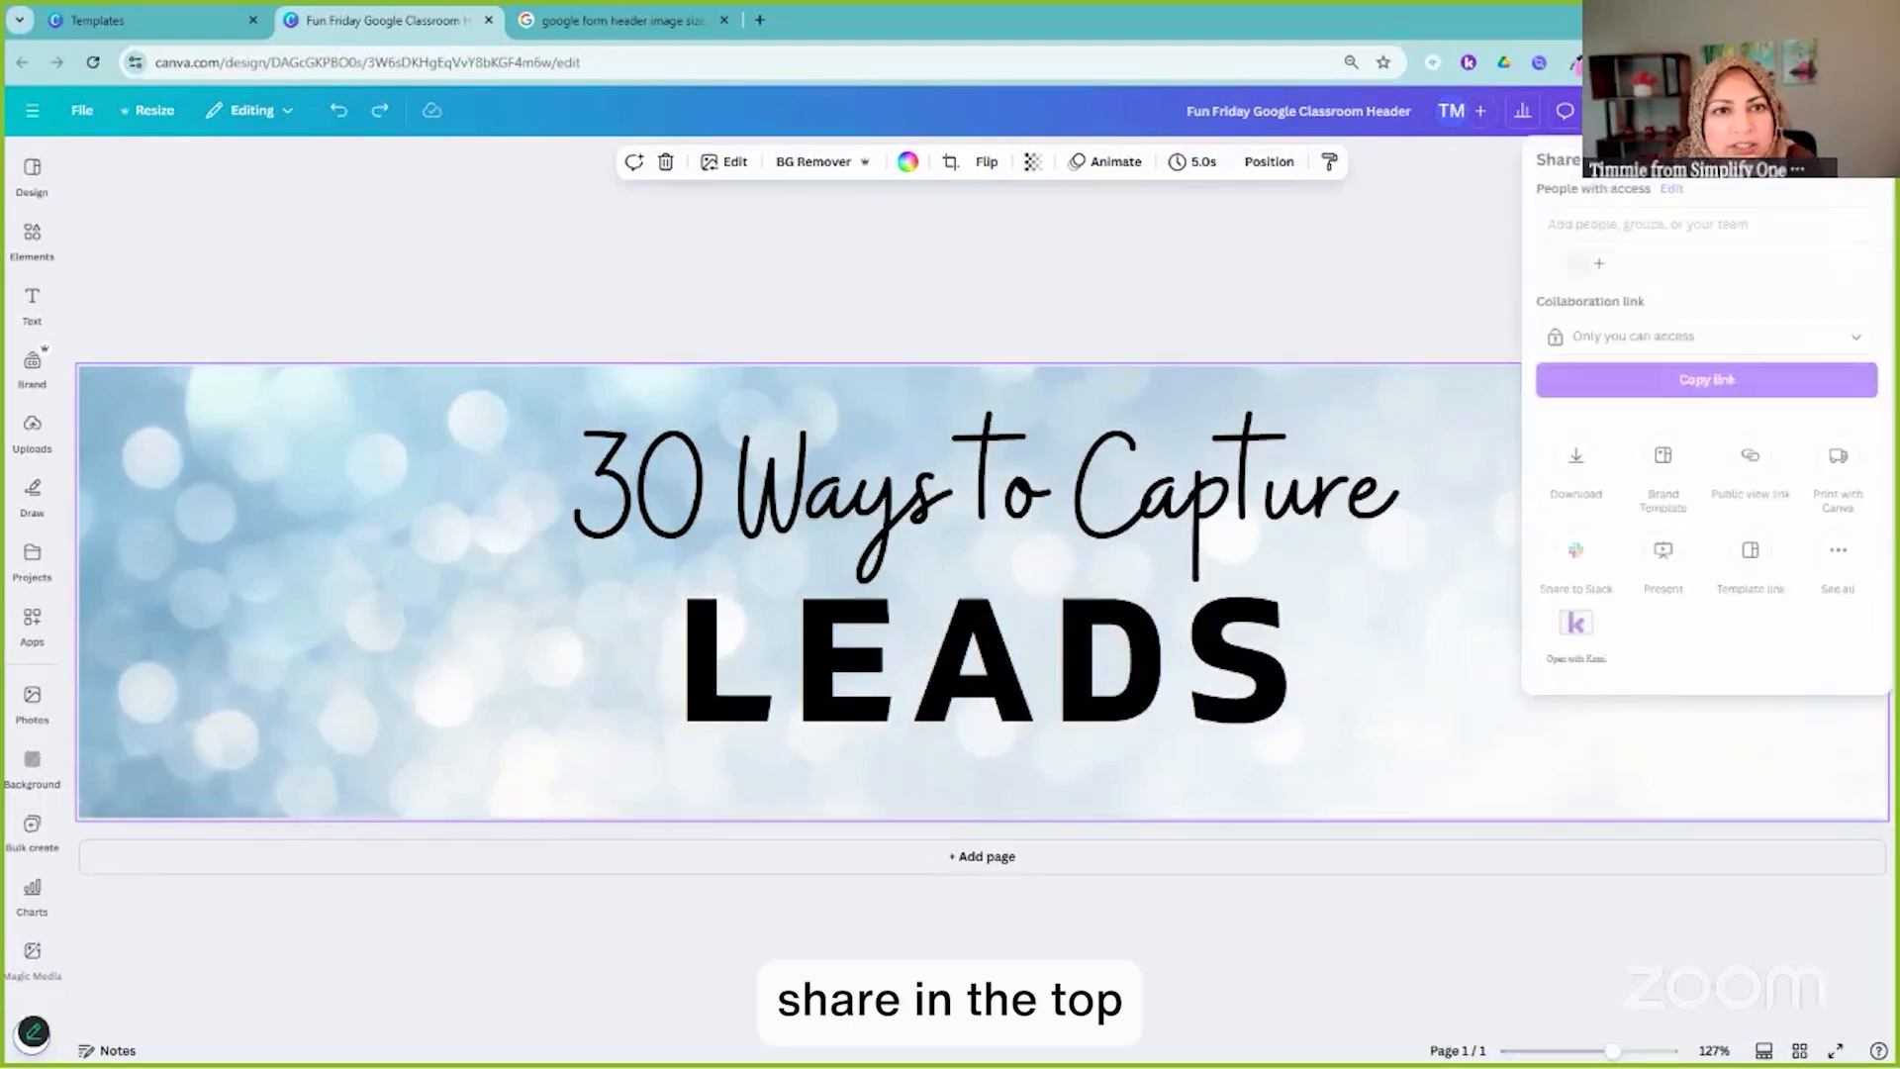
{"action": "left_click", "coordinate": [1577, 460]}
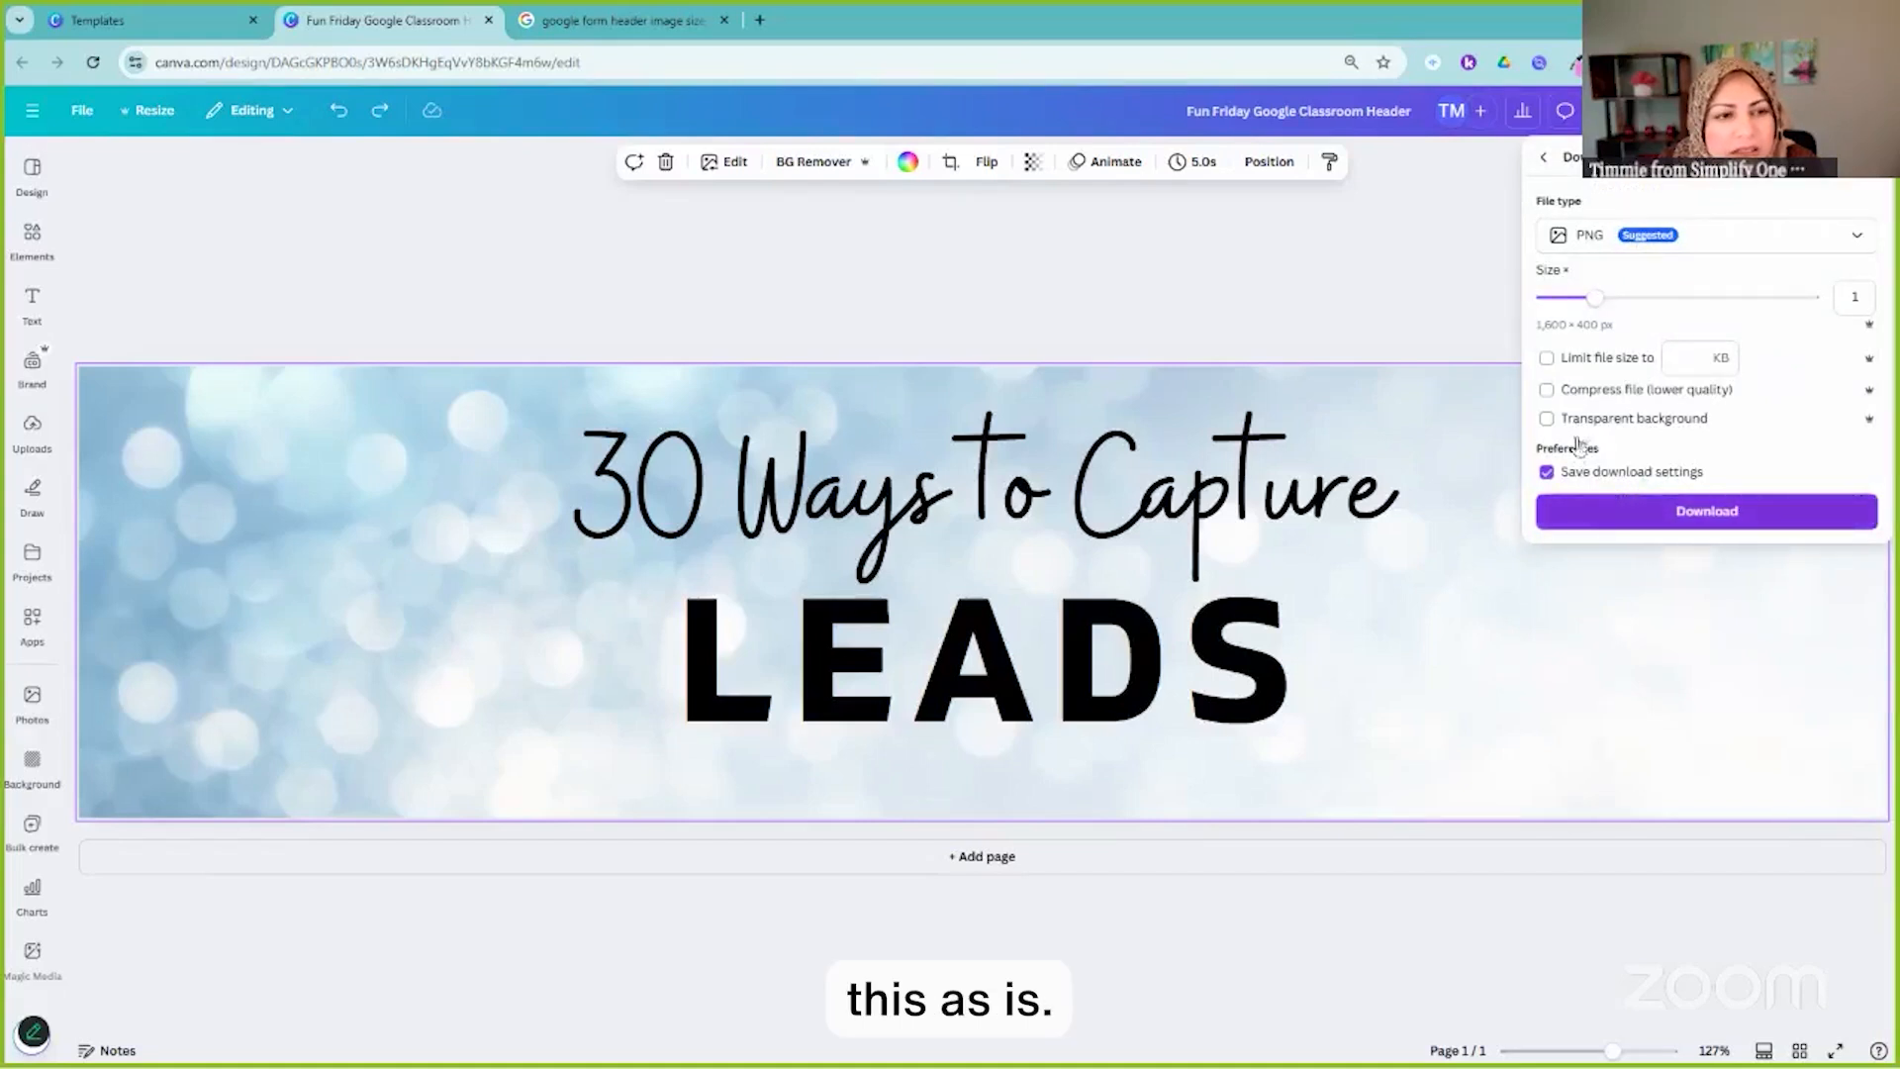
{"action": "left_click", "coordinate": [1685, 516]}
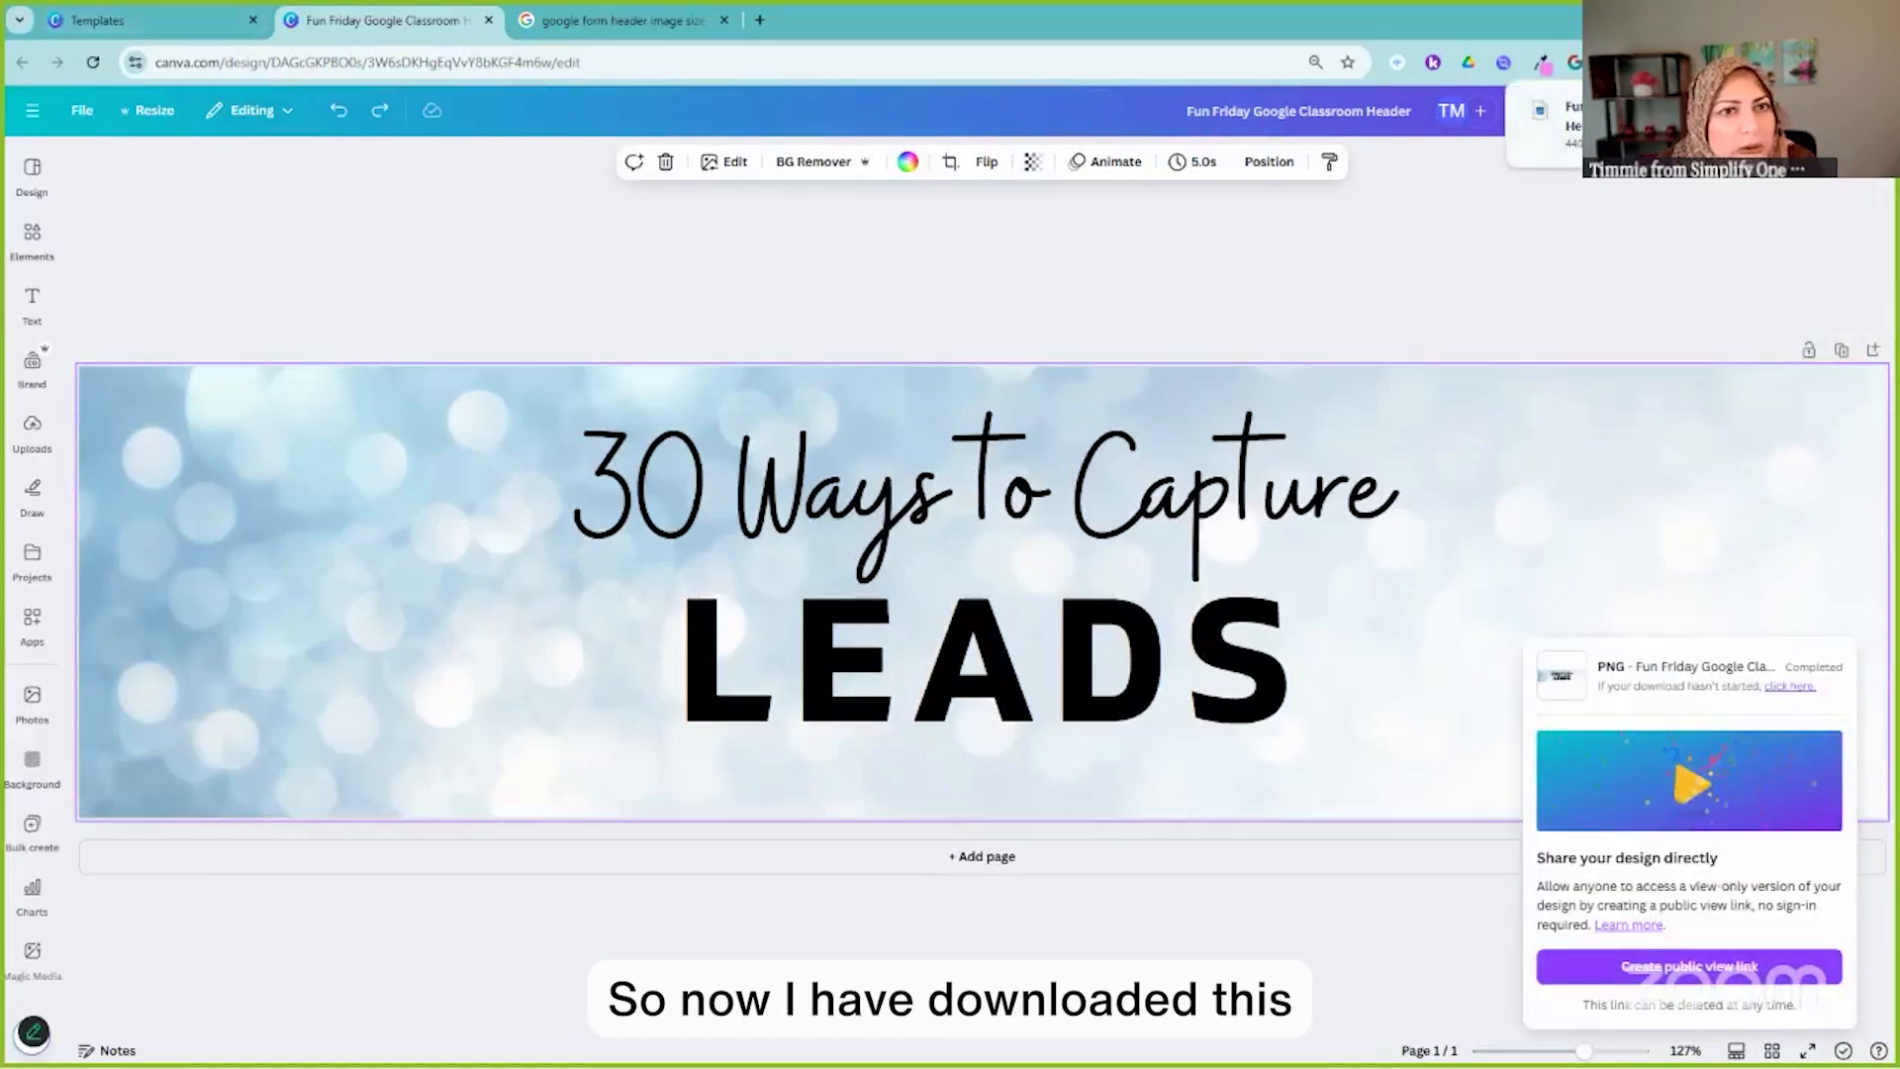
{"action": "left_click", "coordinate": [1780, 20]}
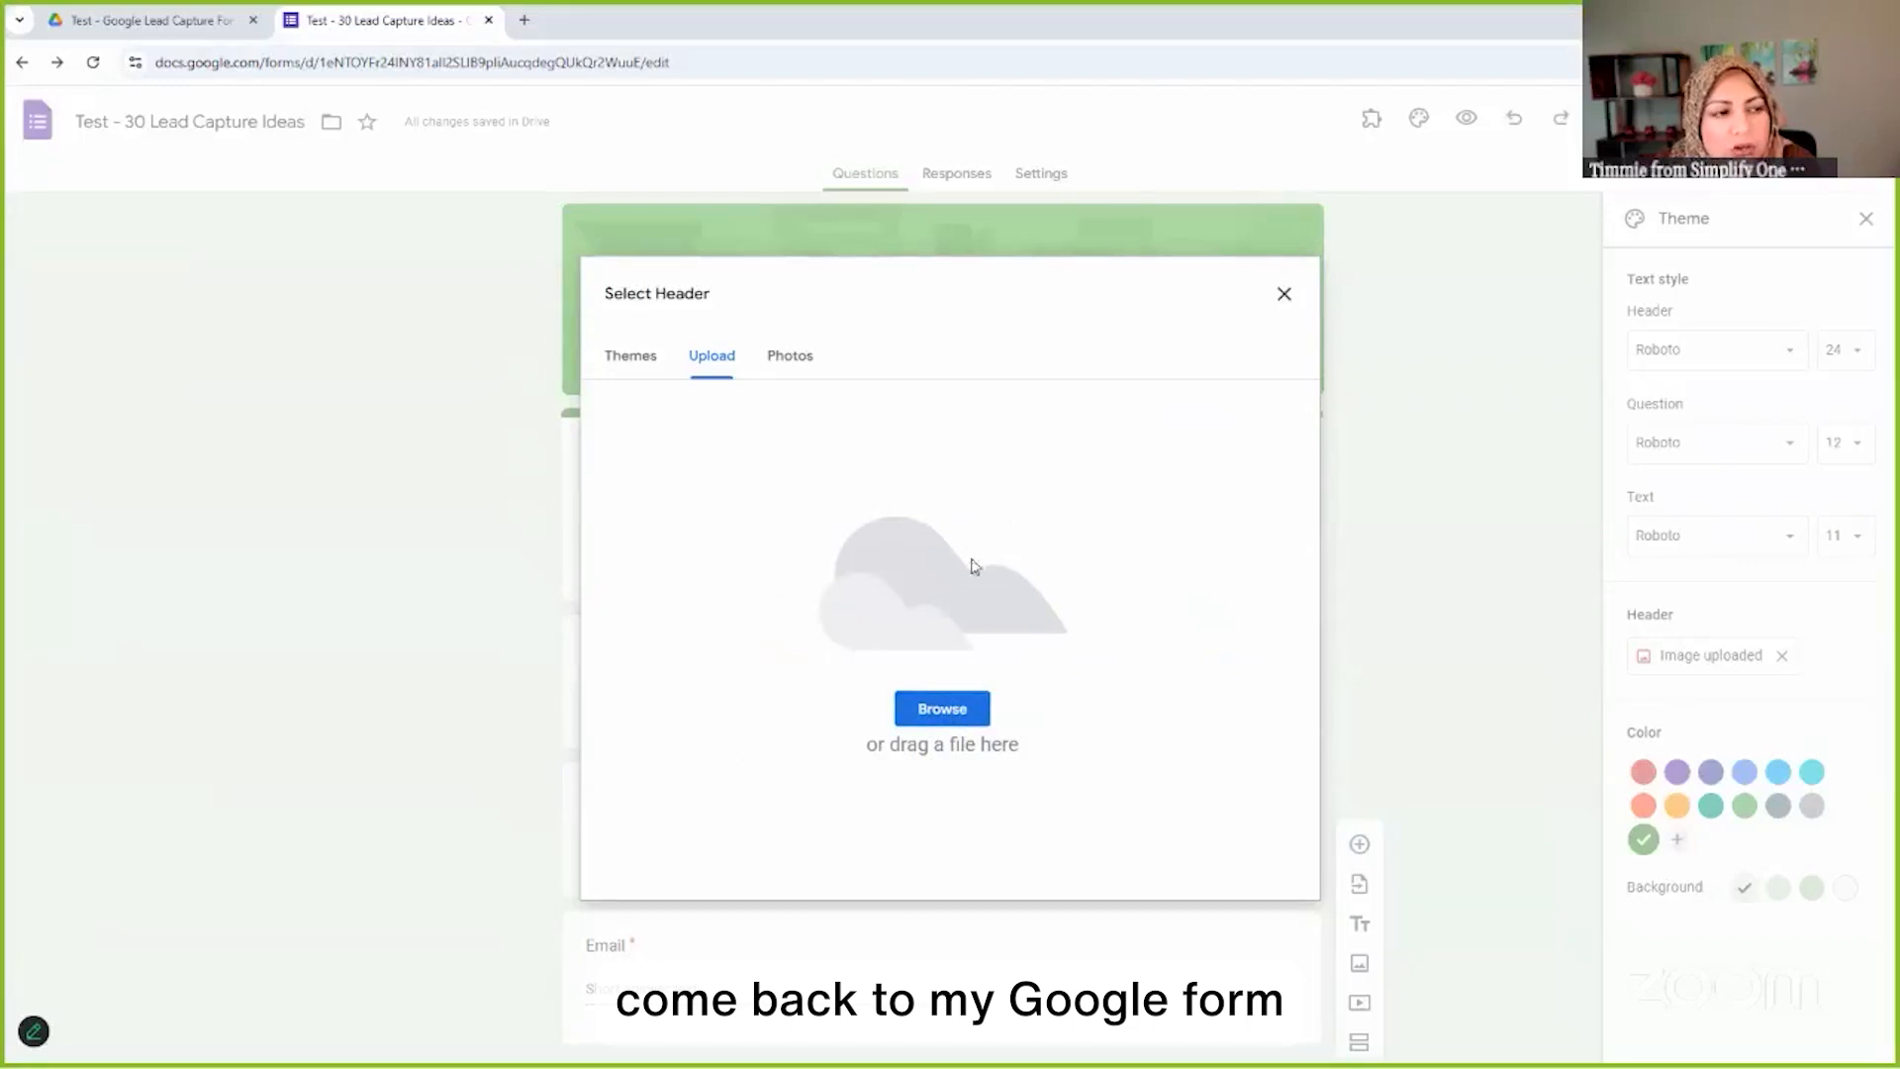
Upload 'Fun Friday Google Classroom Header.png' from the computer as the form's header image
{"action": "left_click", "coordinate": [947, 707]}
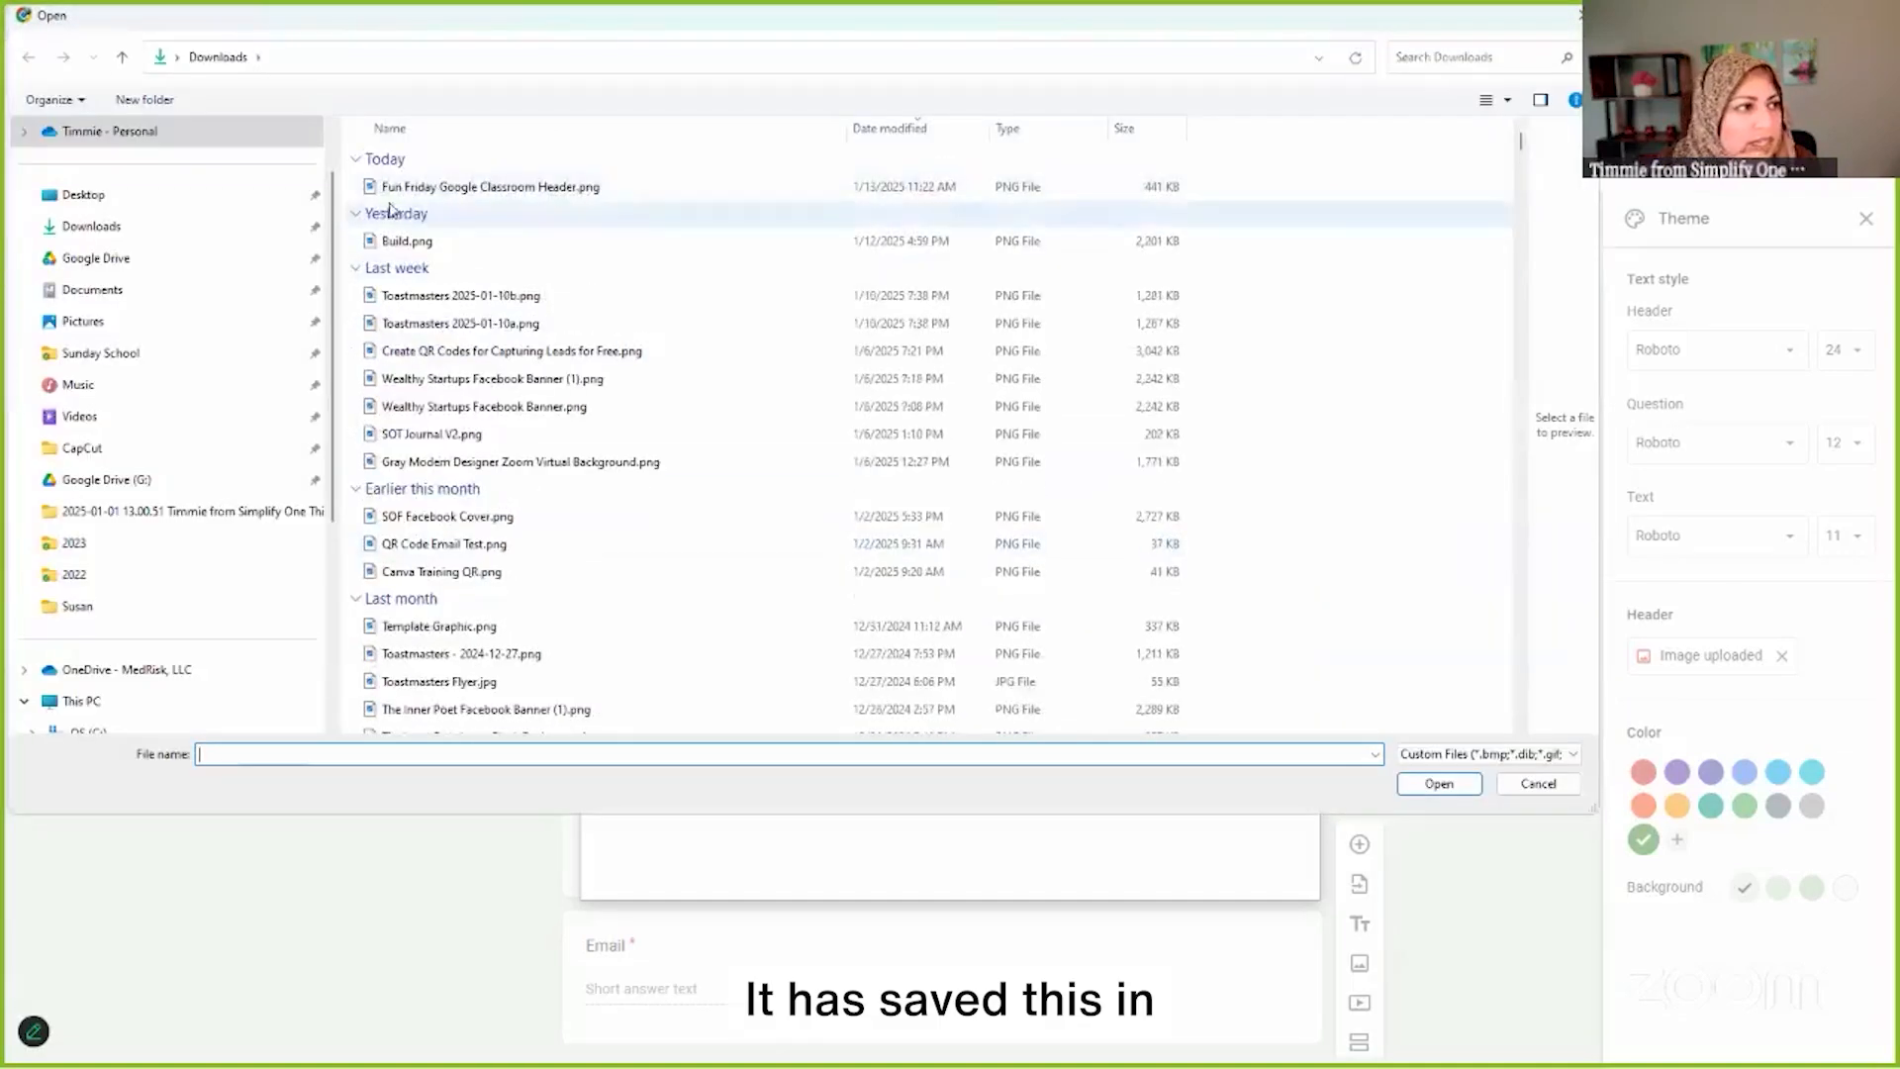
{"action": "left_click", "coordinate": [457, 188]}
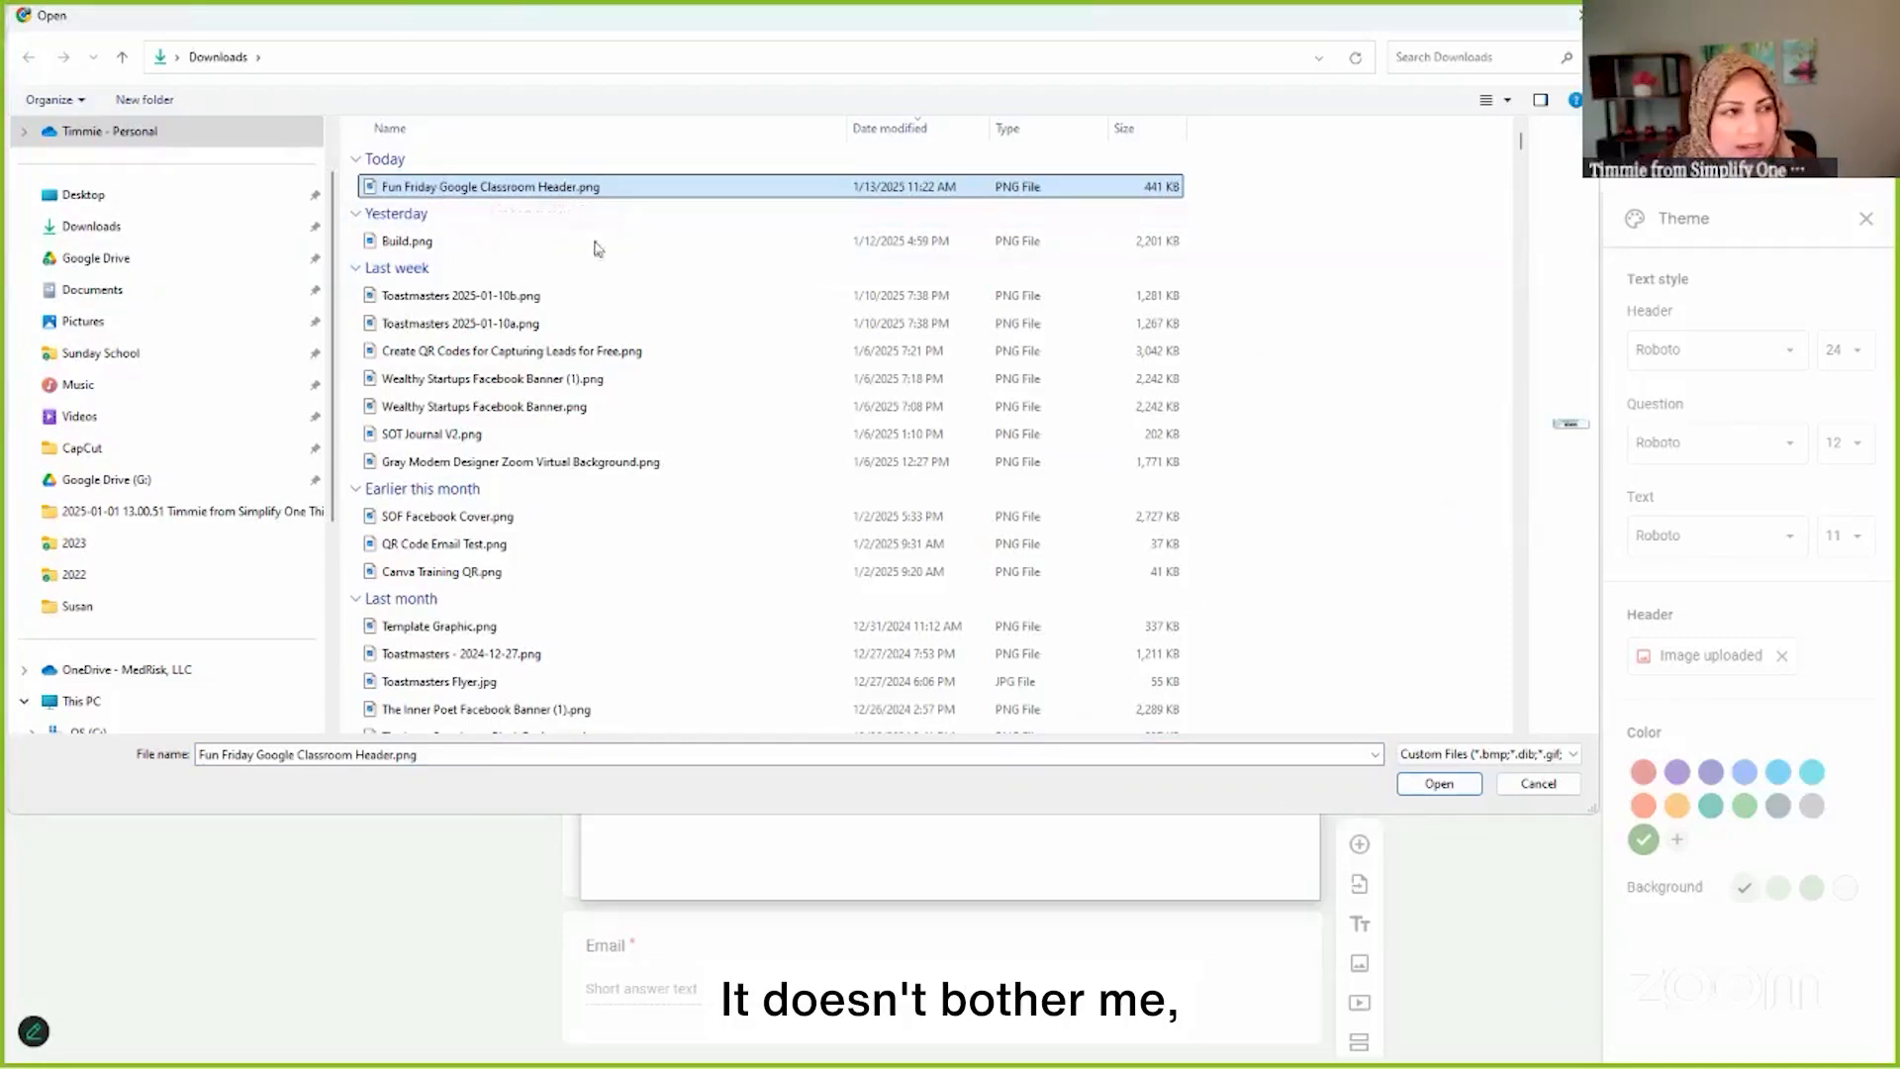
{"action": "double_click", "coordinate": [538, 188]}
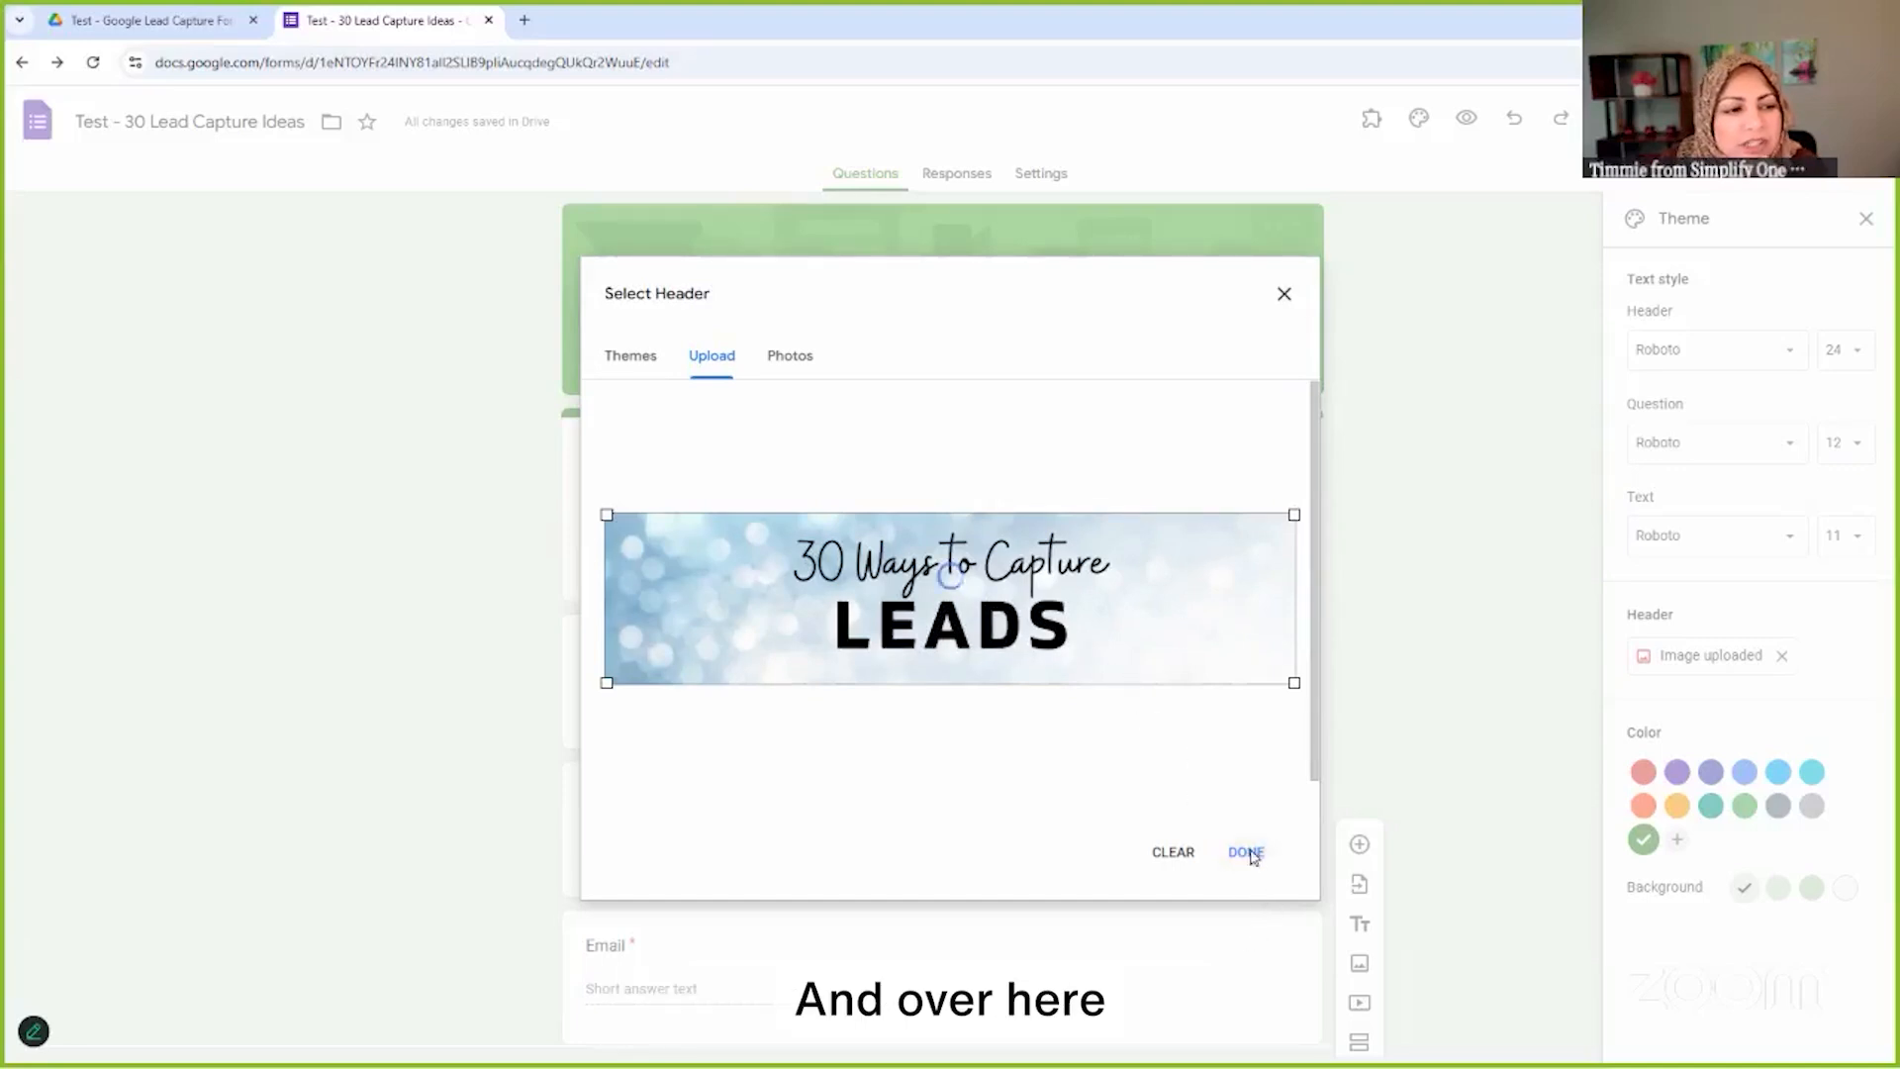
{"action": "left_click", "coordinate": [1246, 853]}
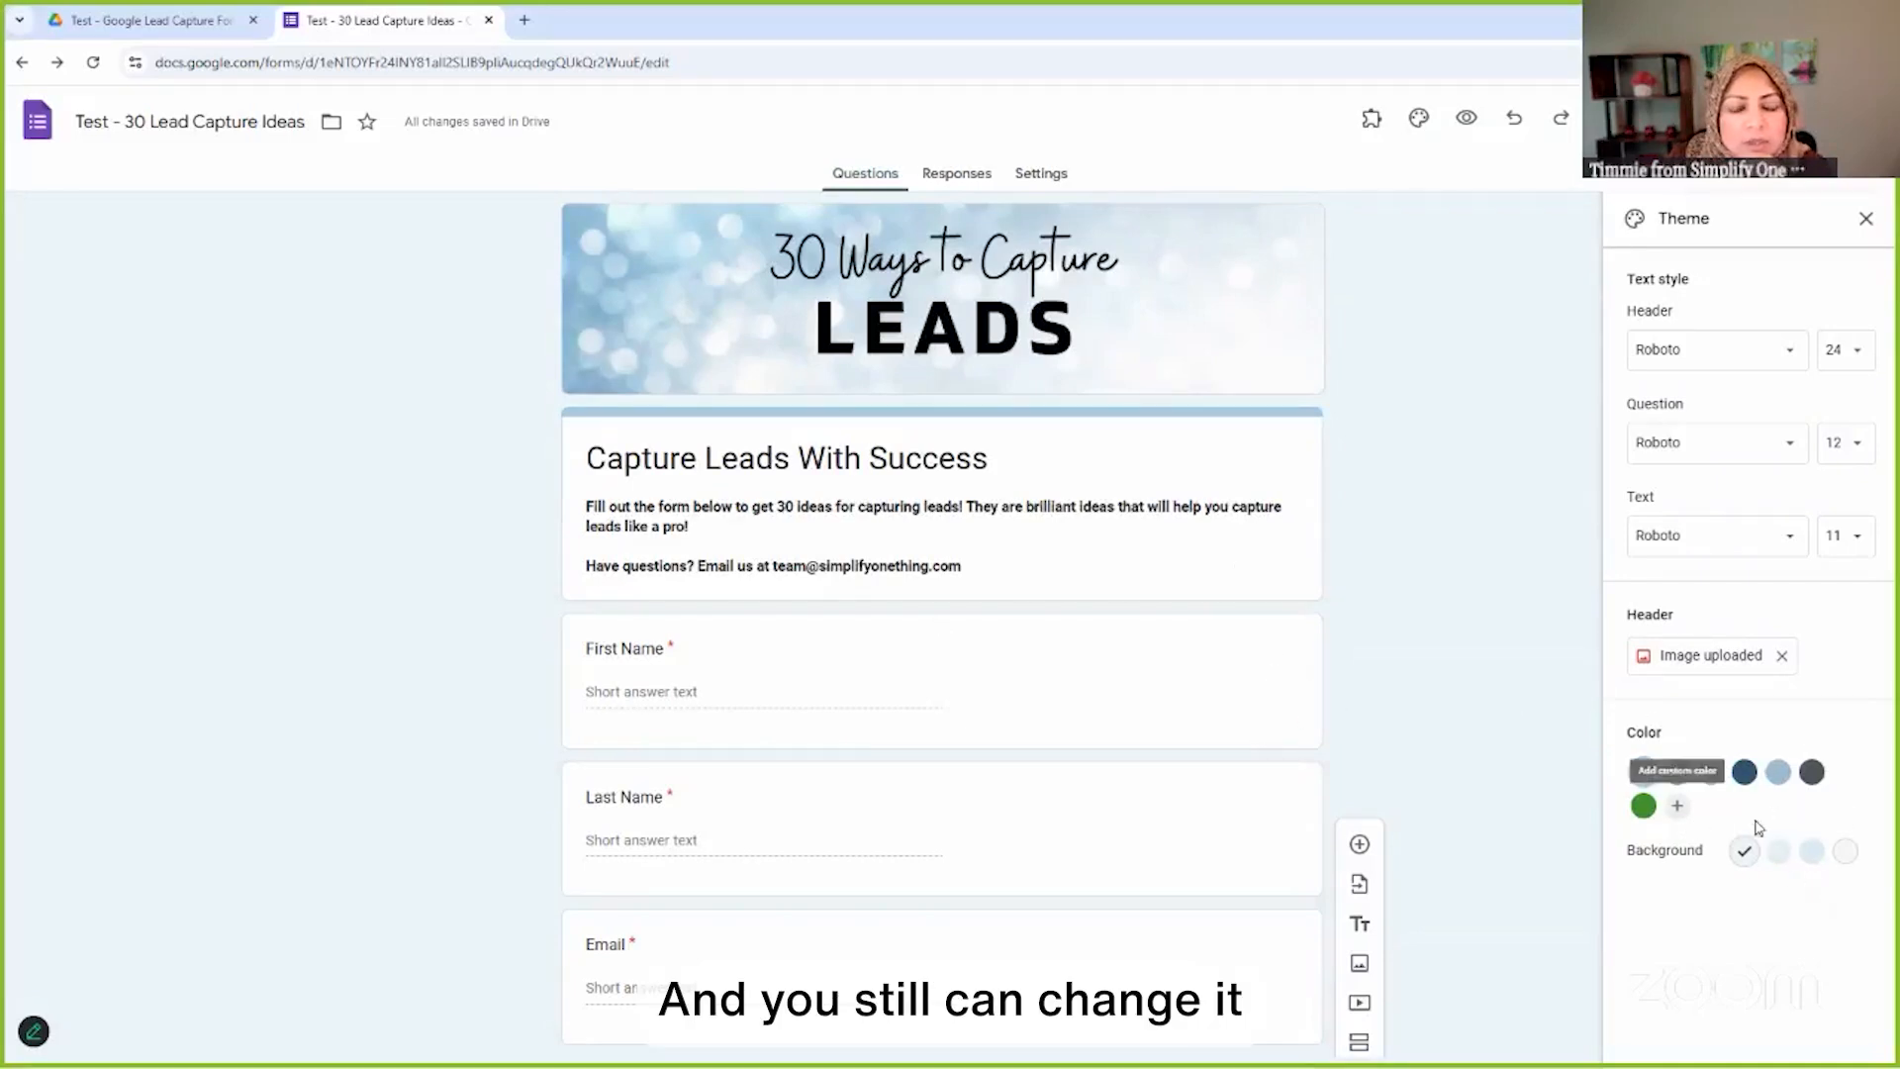
After trying dark blue, settle on a light blue accent with the first pale background, then close the panel
{"action": "left_click", "coordinate": [1745, 773]}
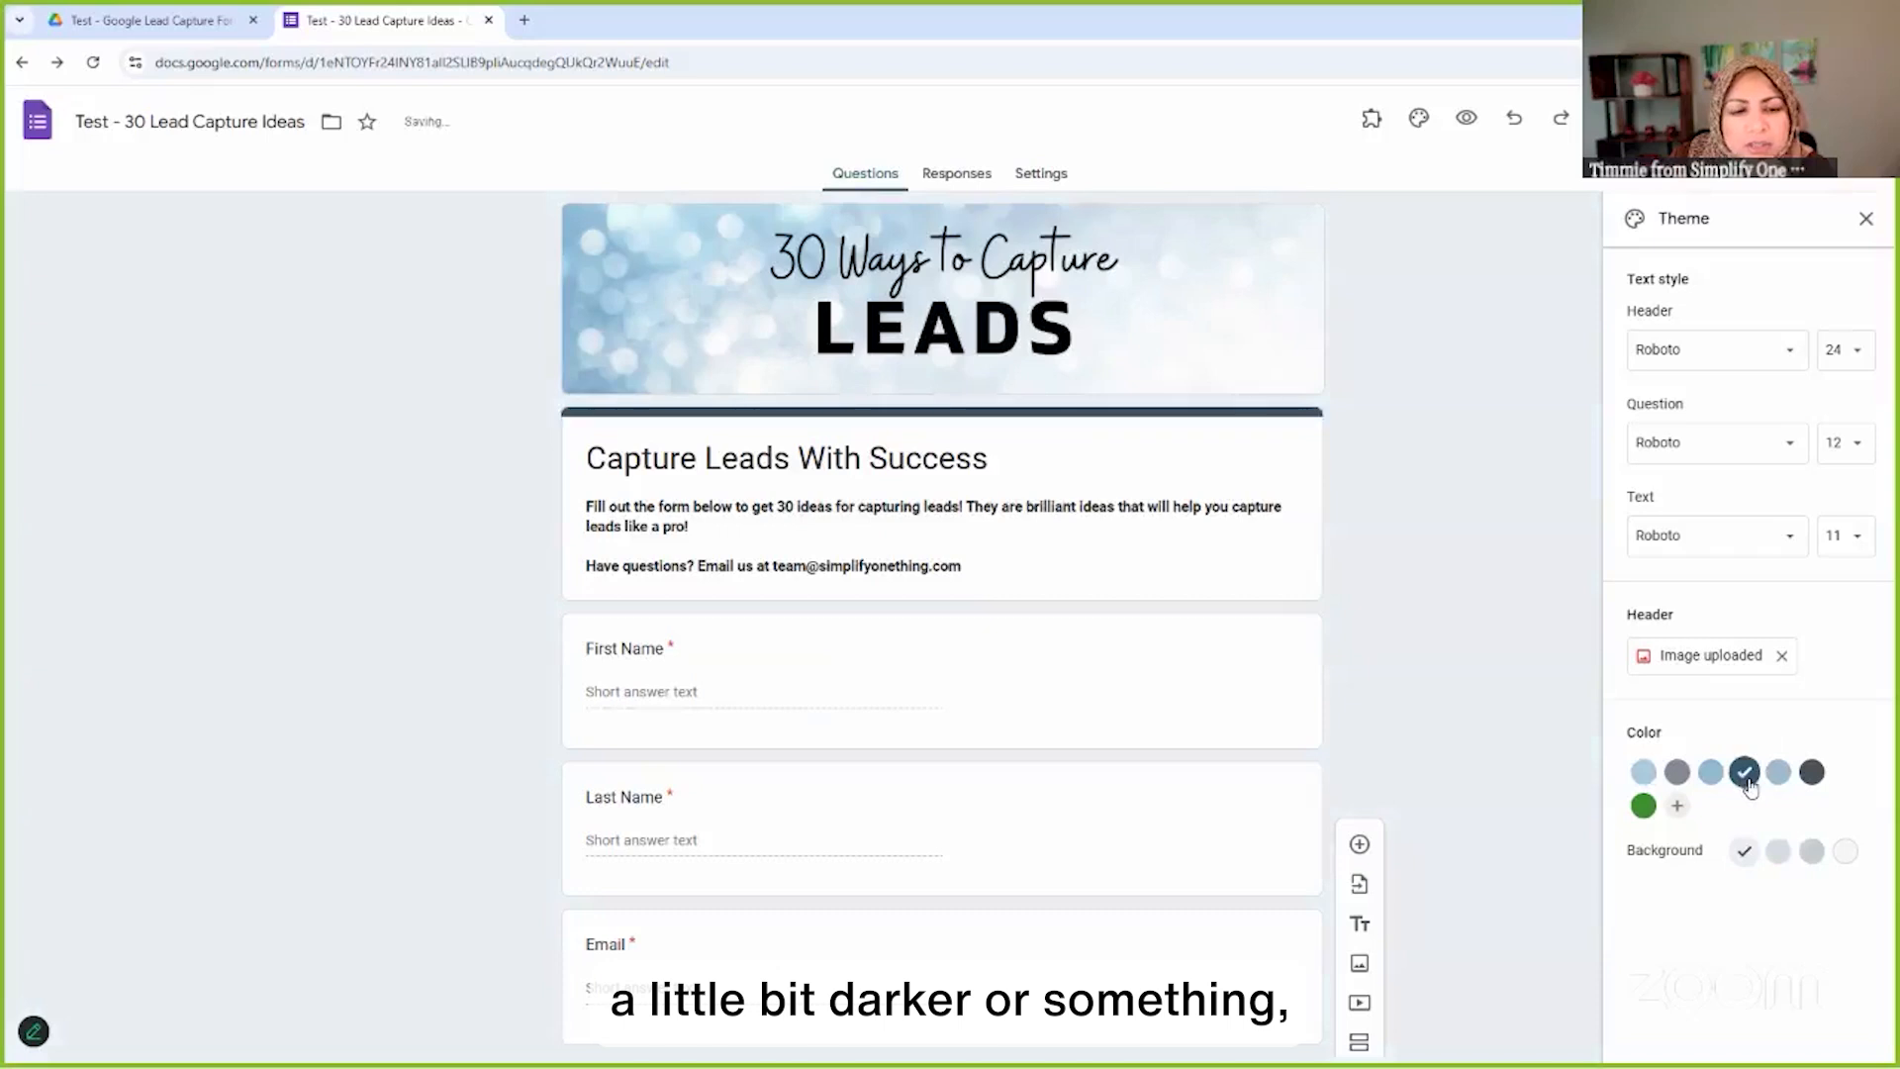
{"action": "left_click", "coordinate": [1846, 853]}
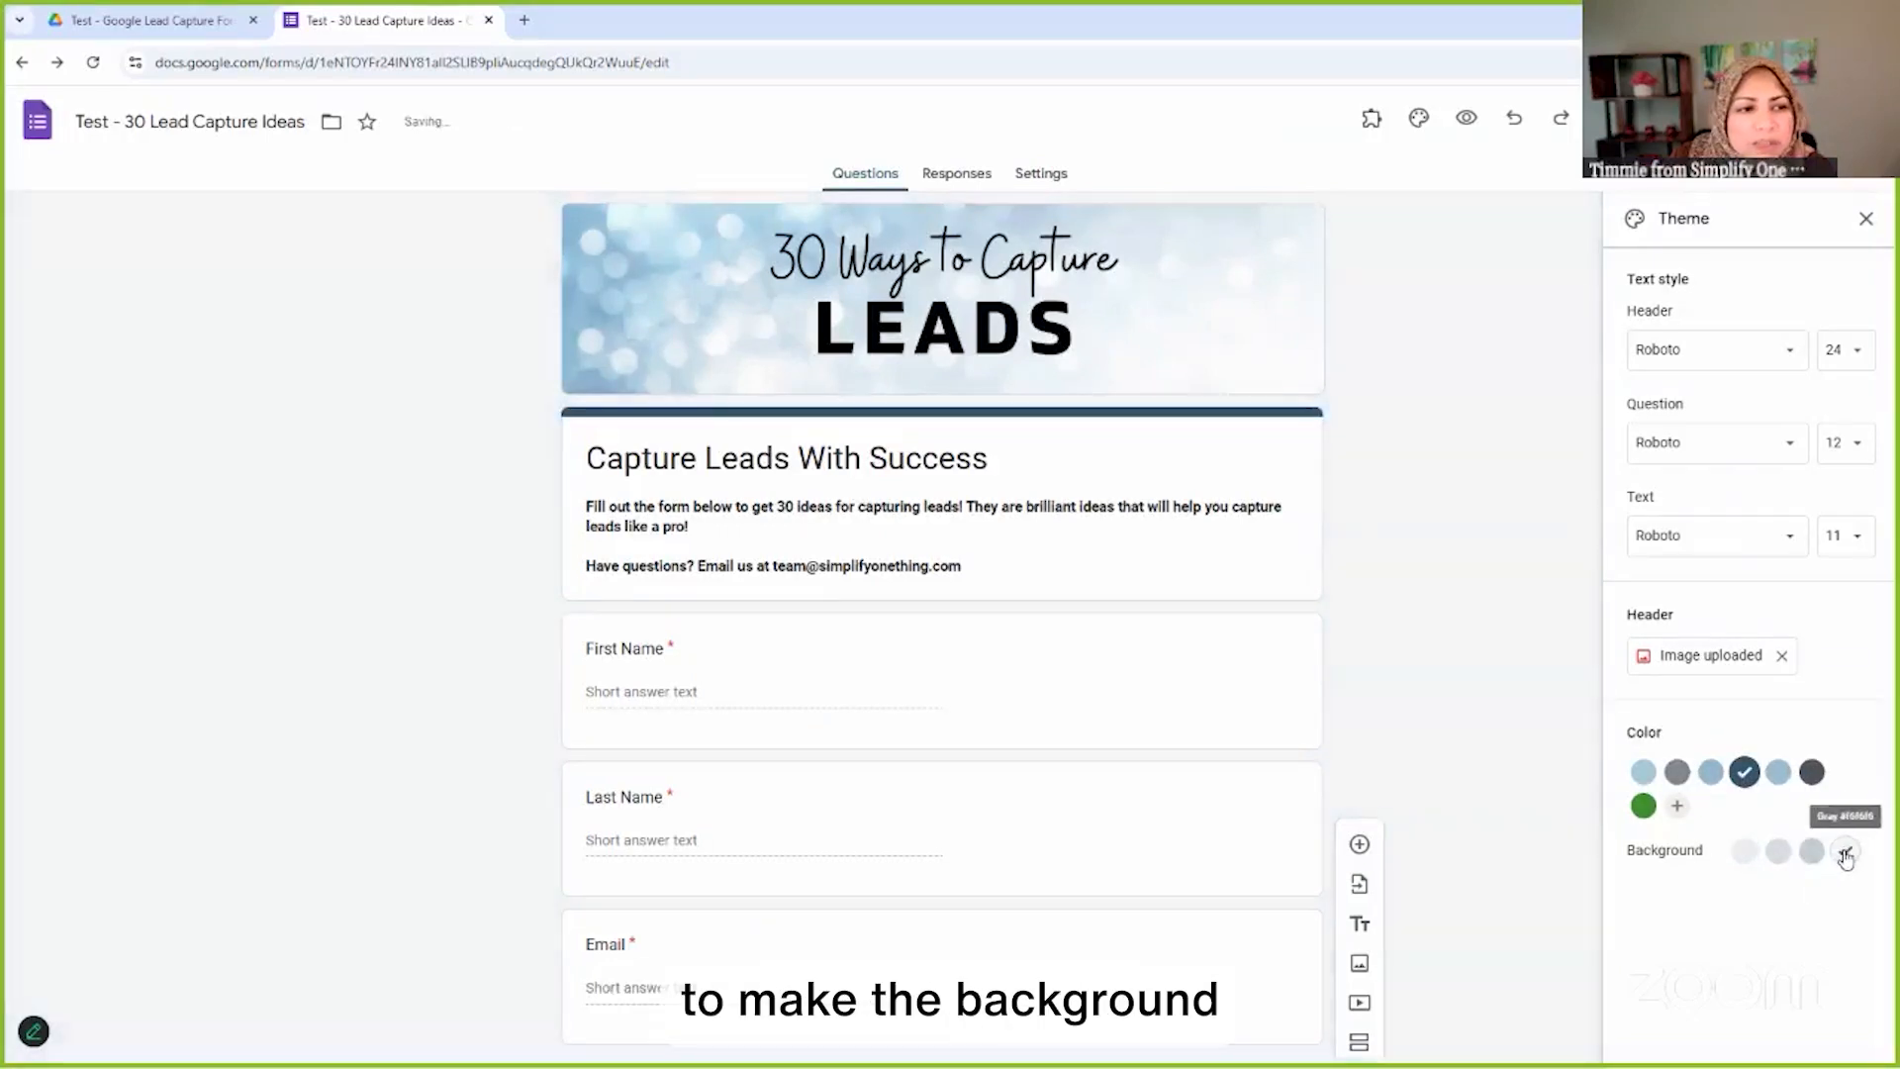
{"action": "left_click", "coordinate": [1745, 851]}
{"action": "left_click", "coordinate": [1643, 772]}
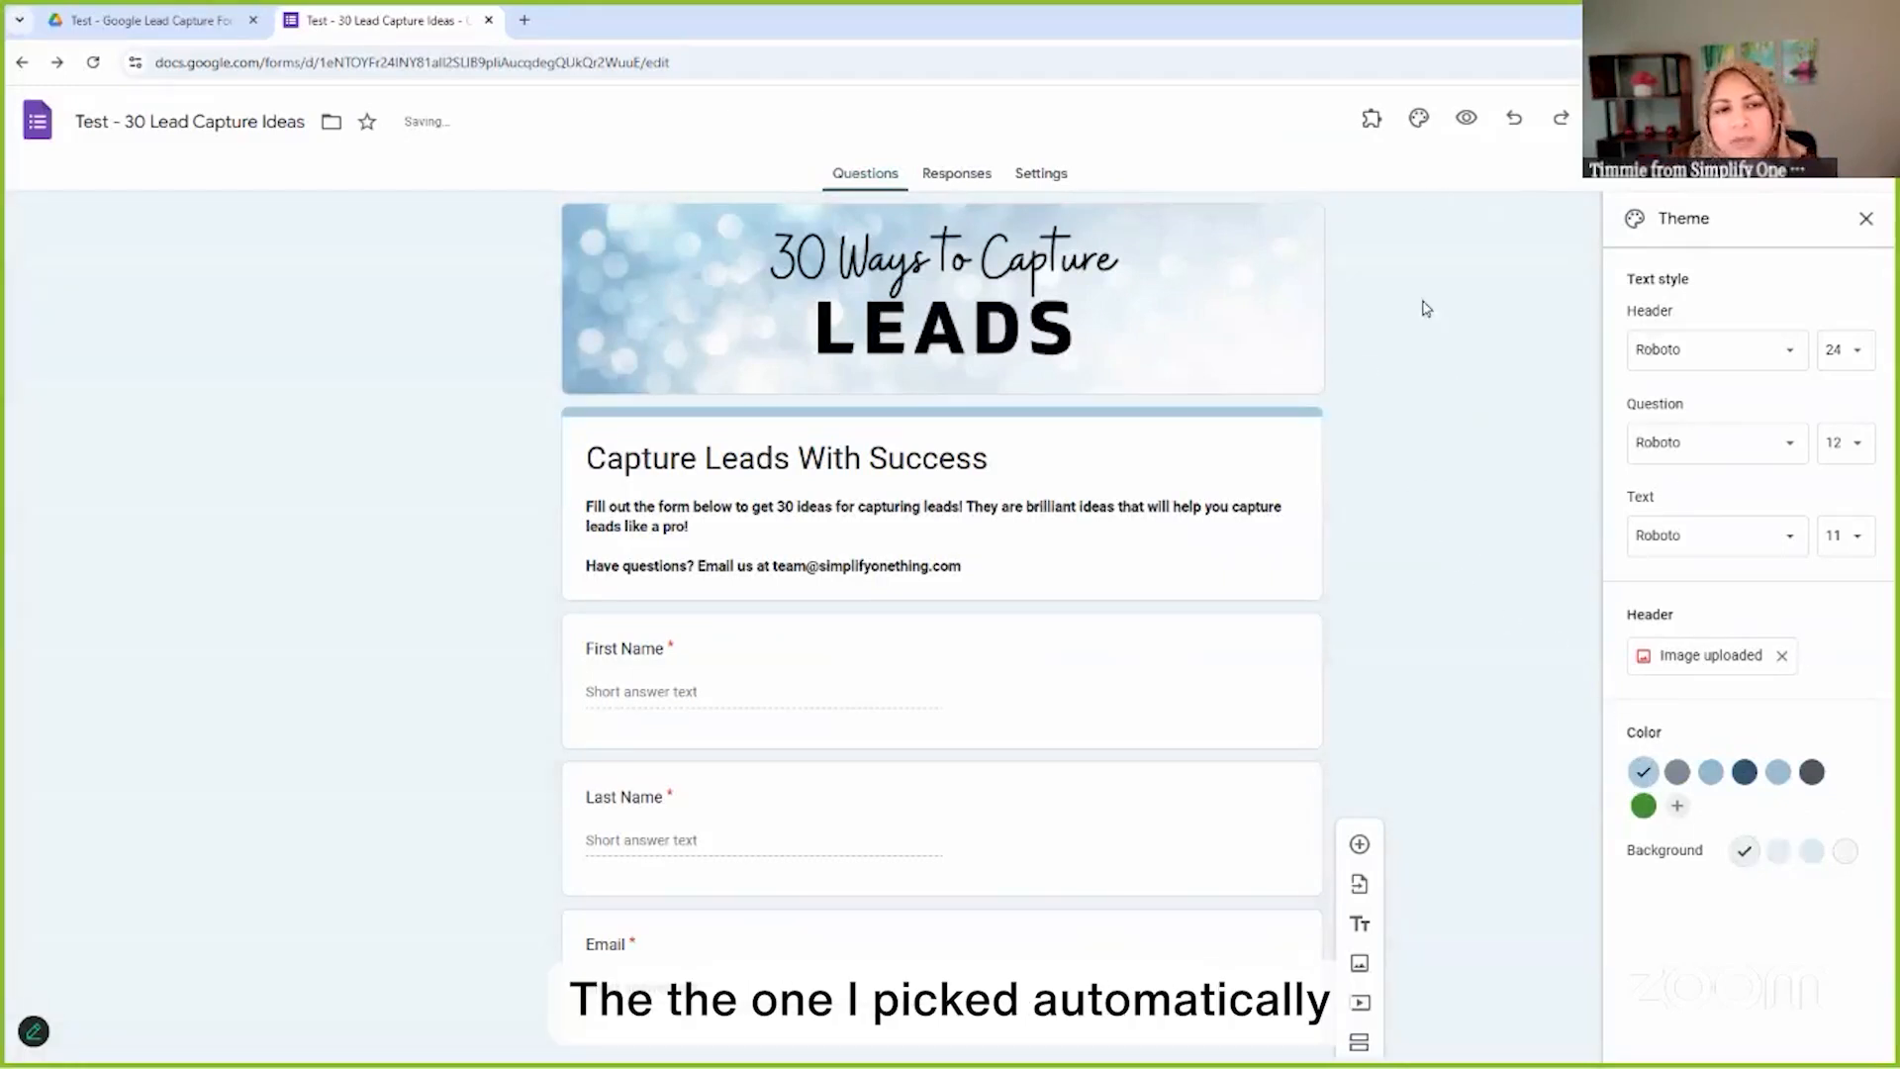
{"action": "scroll", "coordinate": [1459, 514], "scroll_direction": "down", "scroll_amount": 6}
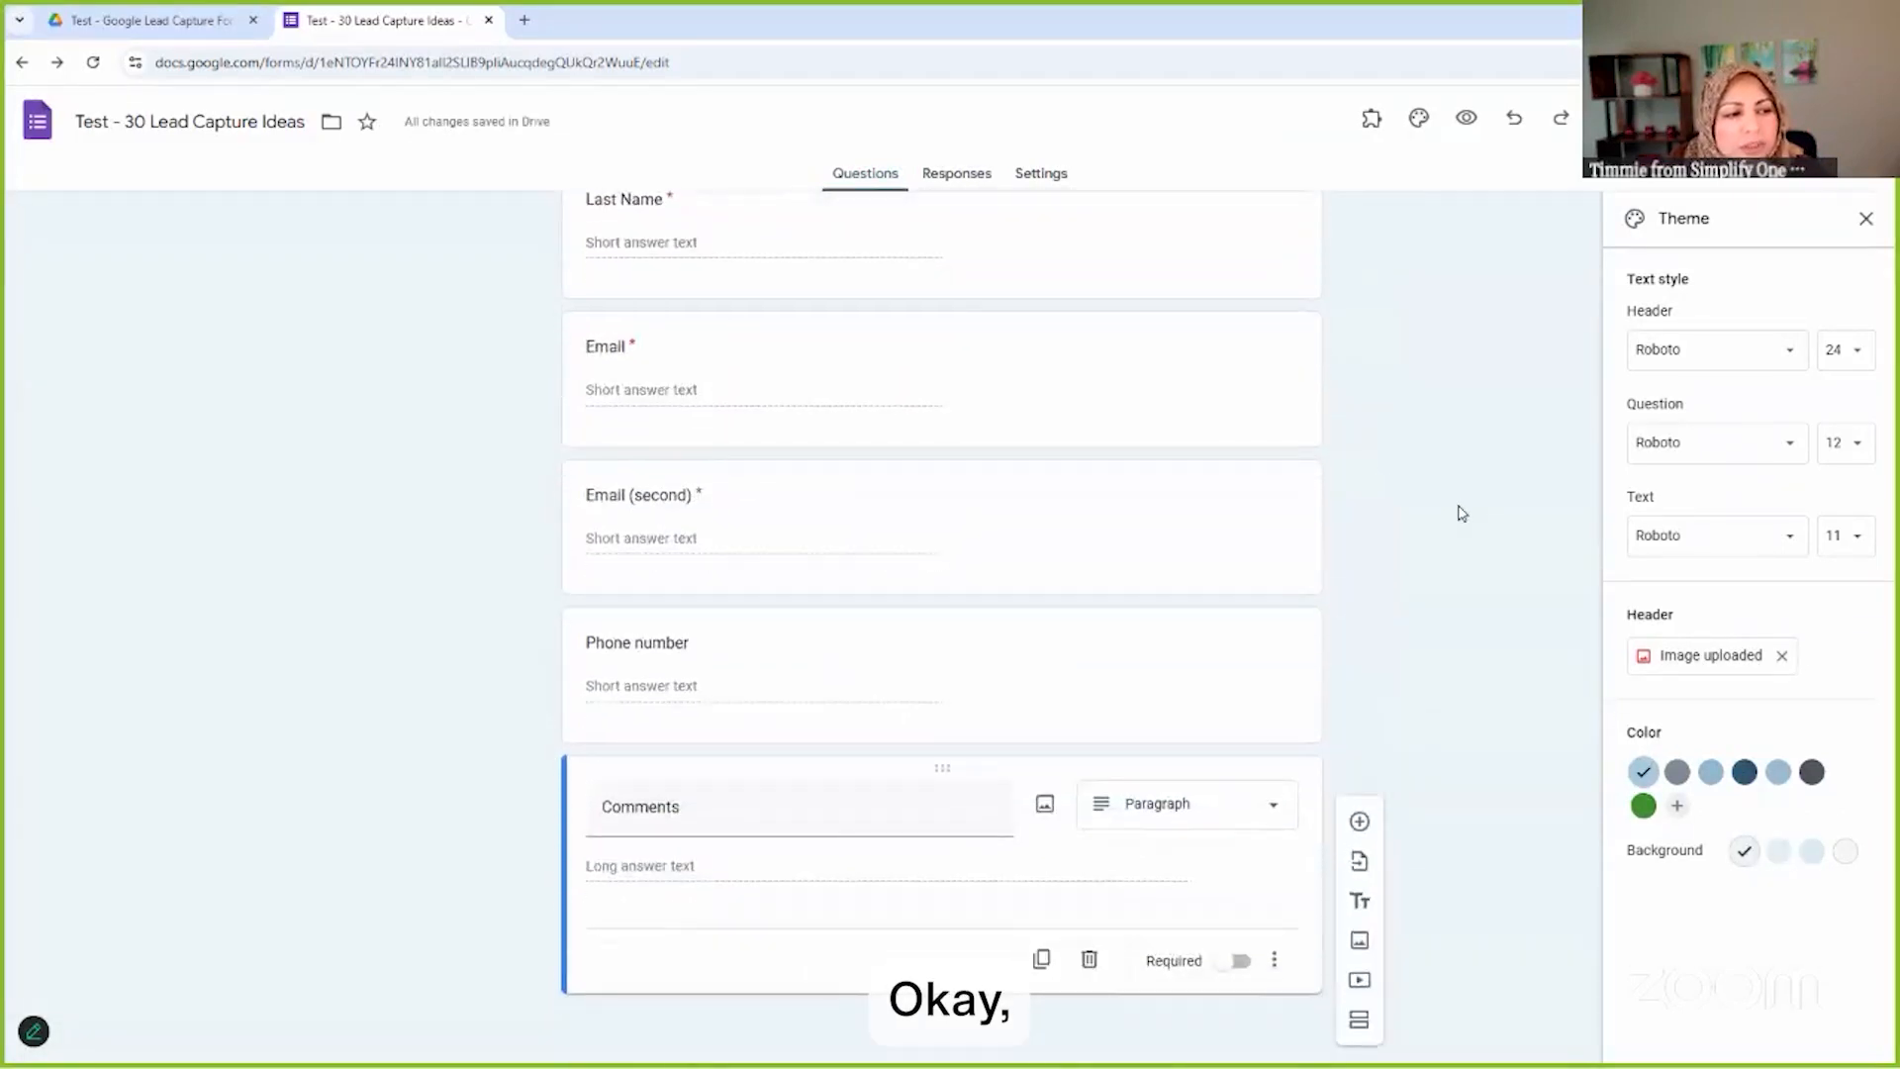
{"action": "scroll", "coordinate": [1475, 535], "scroll_direction": "up", "scroll_amount": 6}
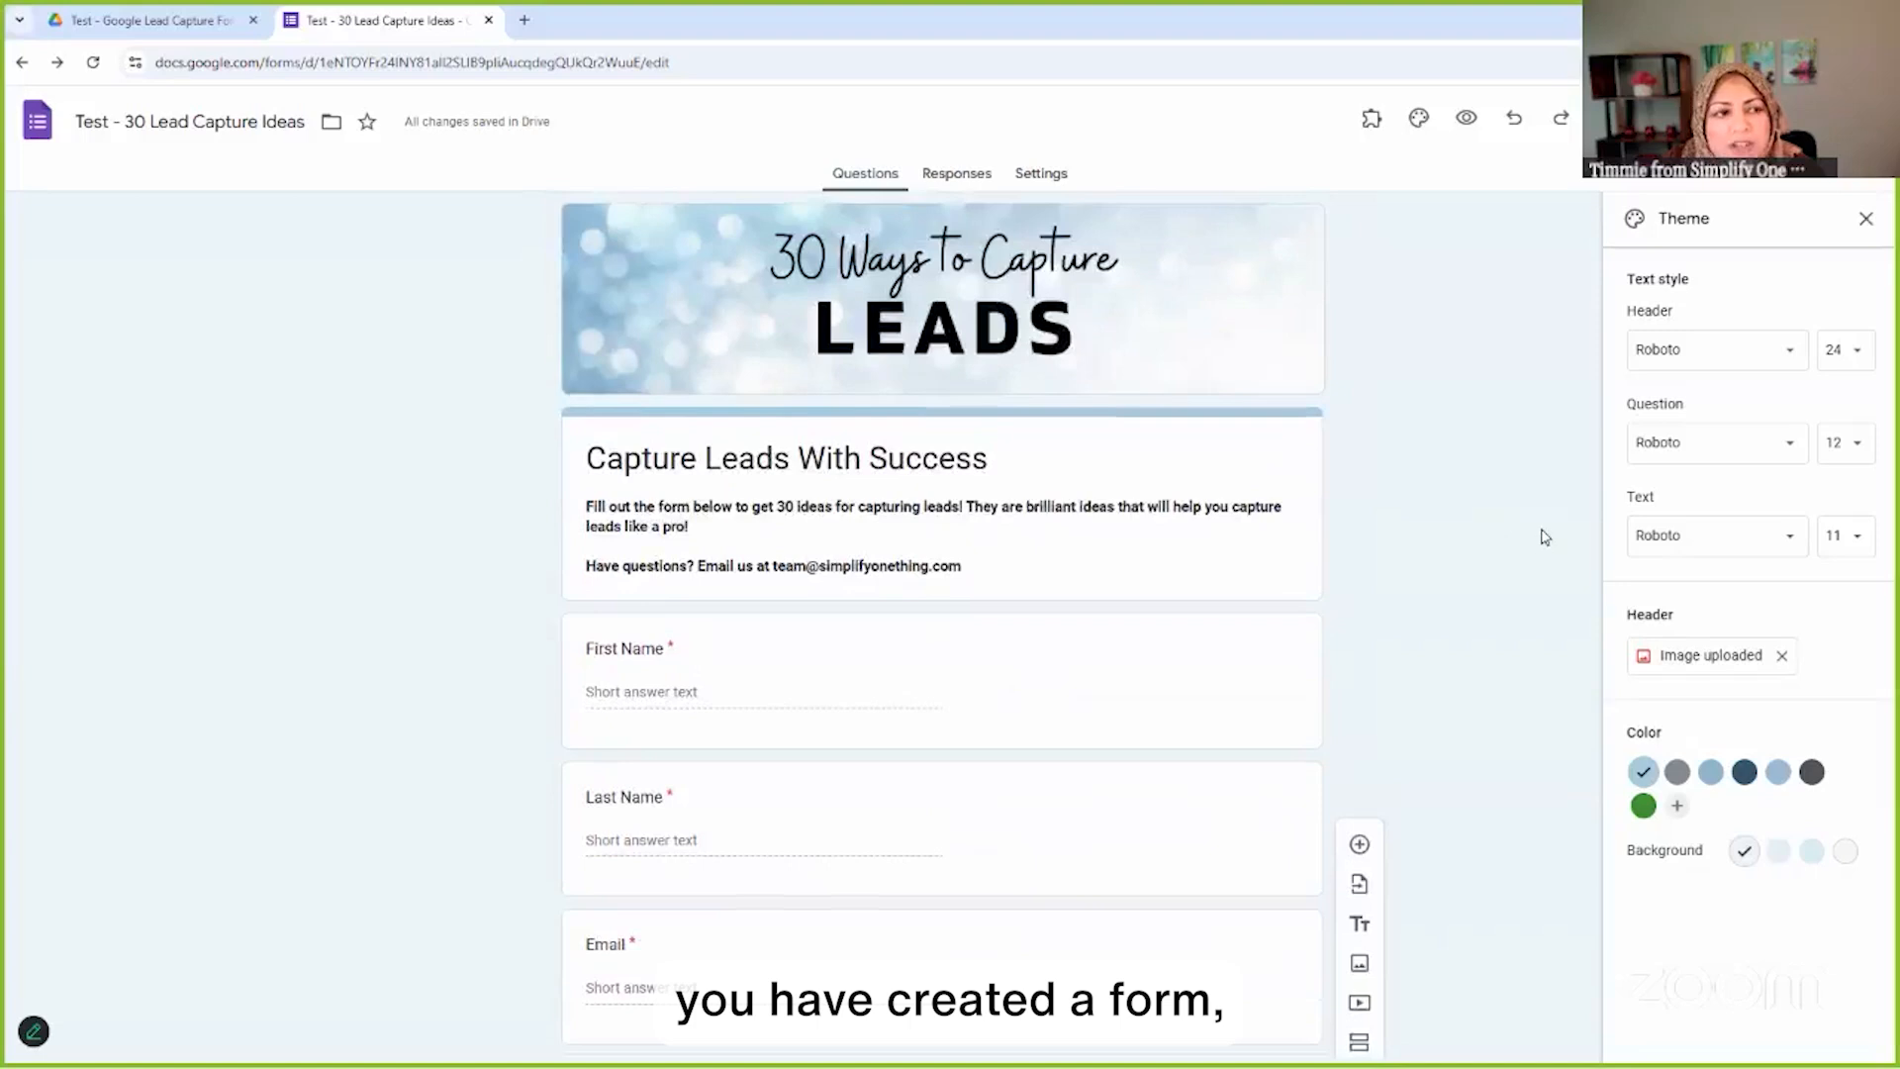
{"action": "left_click", "coordinate": [1865, 219]}
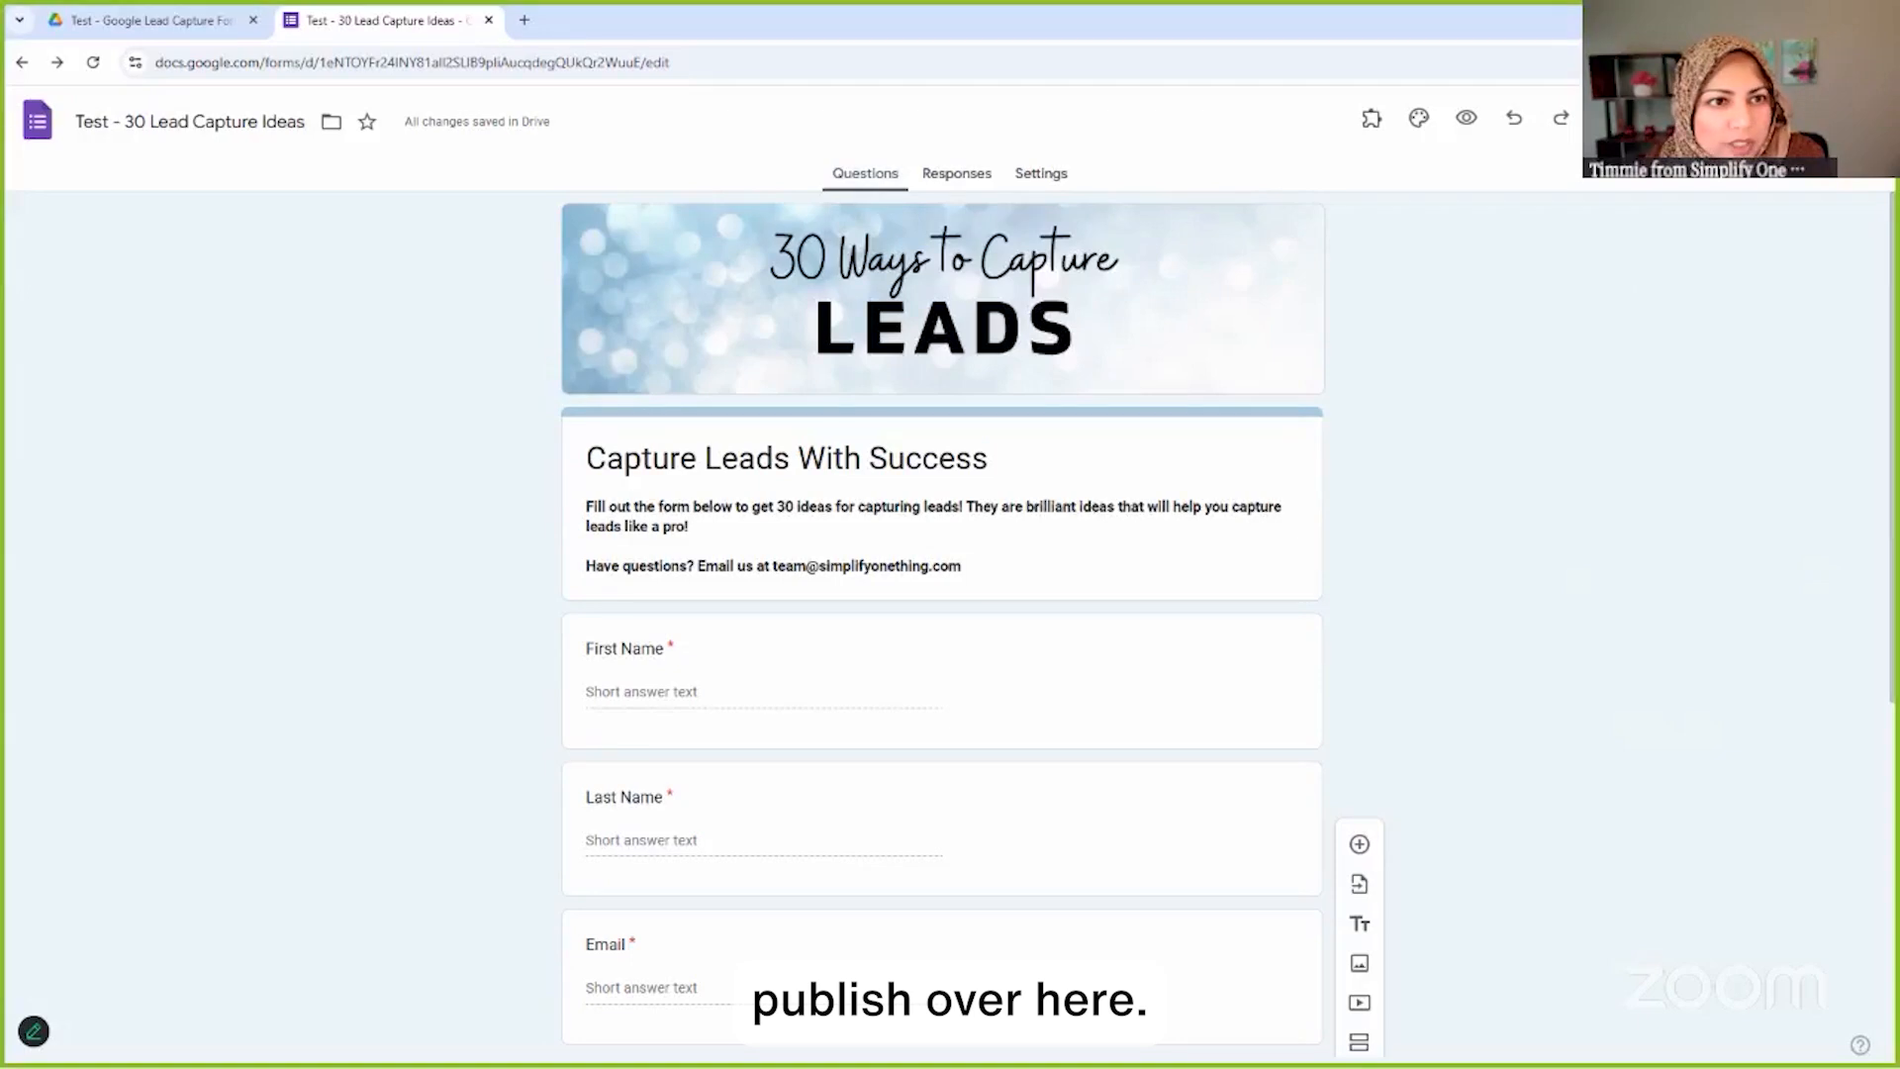
Under Publish > Manage, set responders to Anyone with the link and keep editors Restricted
{"action": "left_click", "coordinate": [1710, 118]}
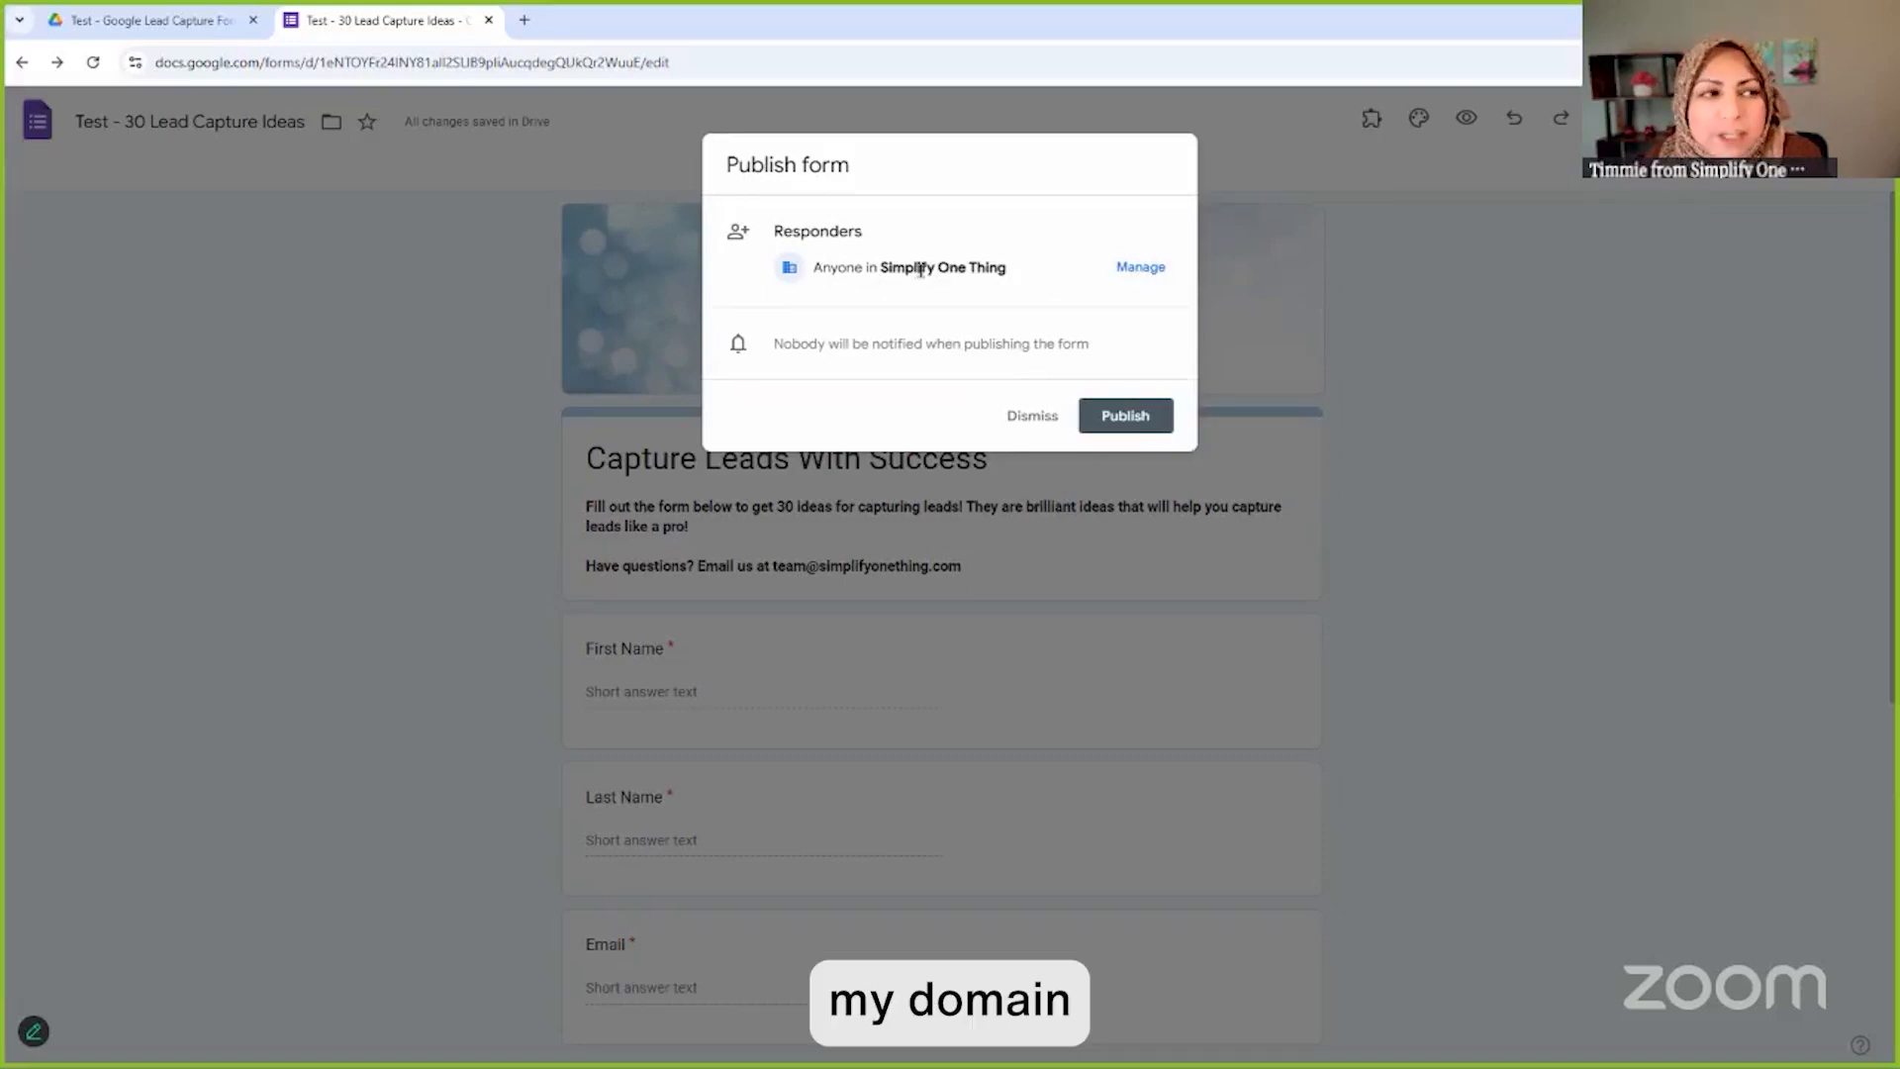
{"action": "left_click", "coordinate": [1141, 268]}
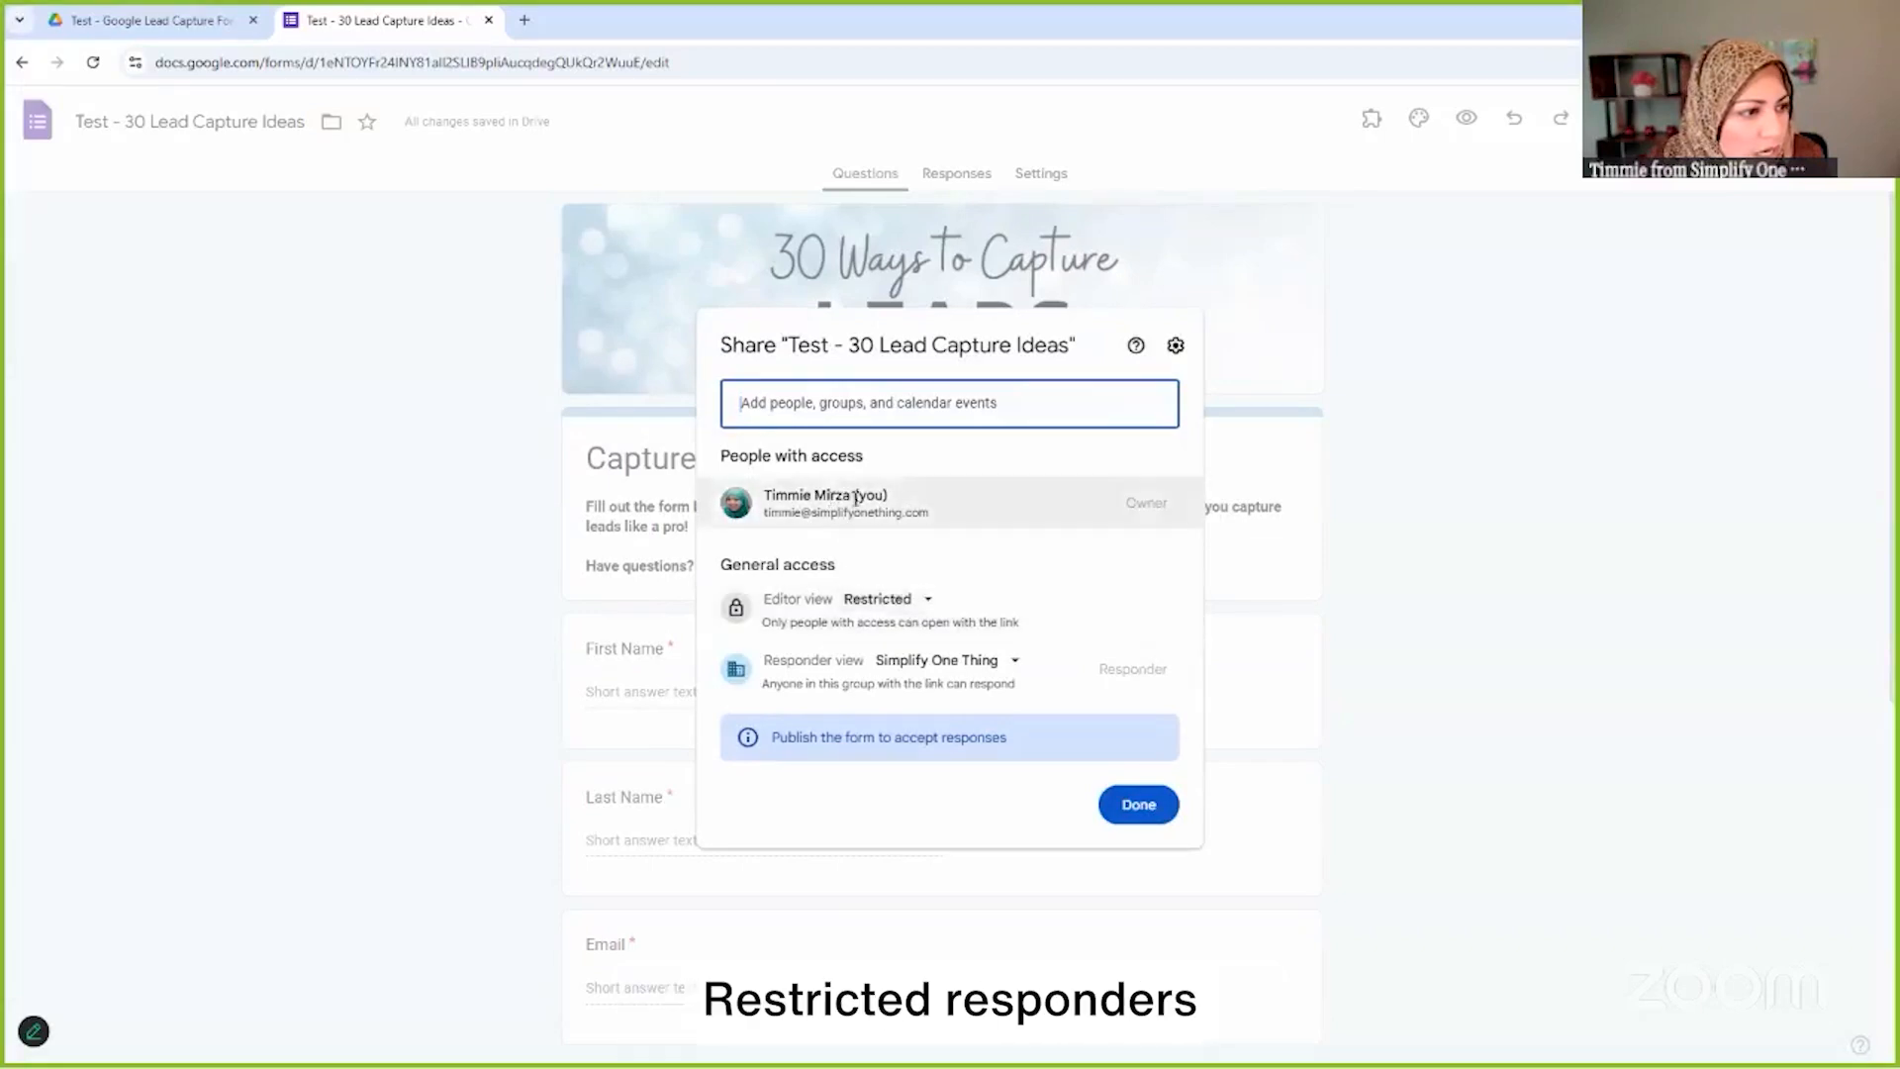
{"action": "left_click", "coordinate": [1000, 661]}
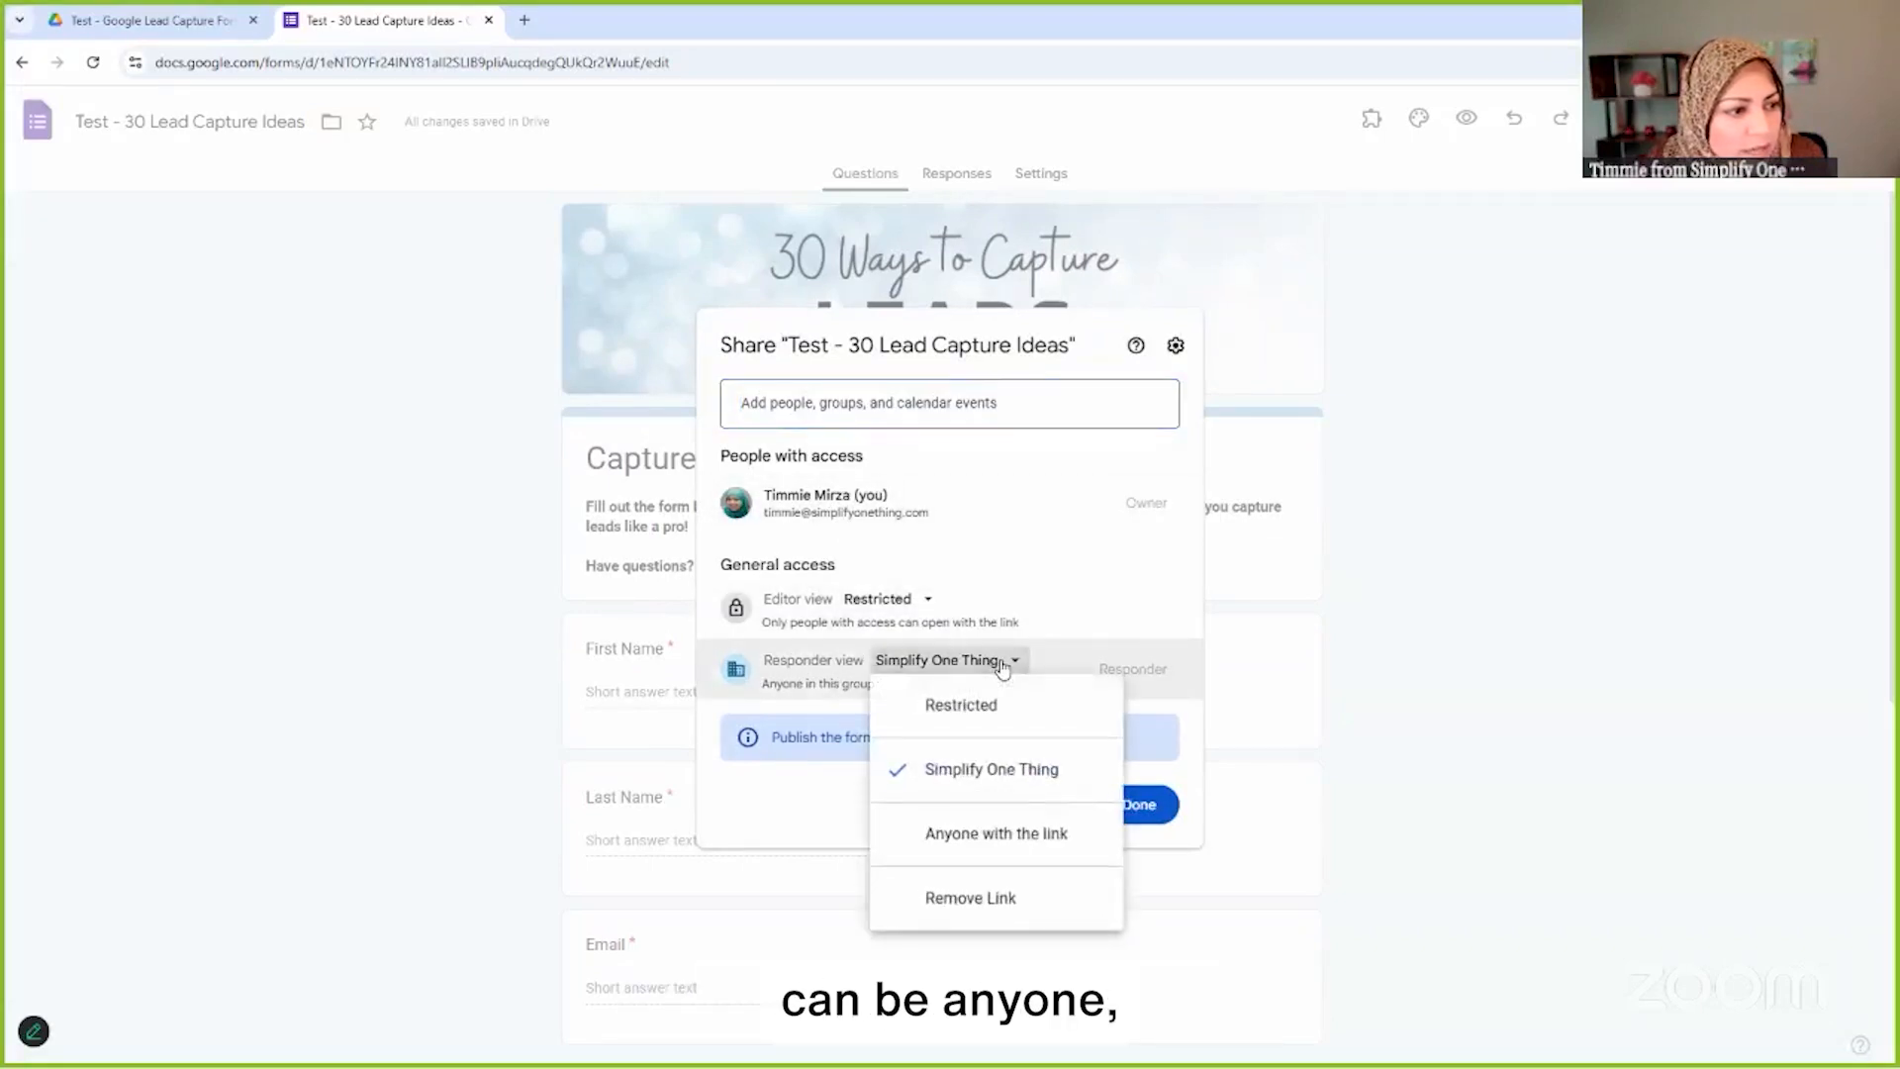
{"action": "left_click", "coordinate": [1004, 839]}
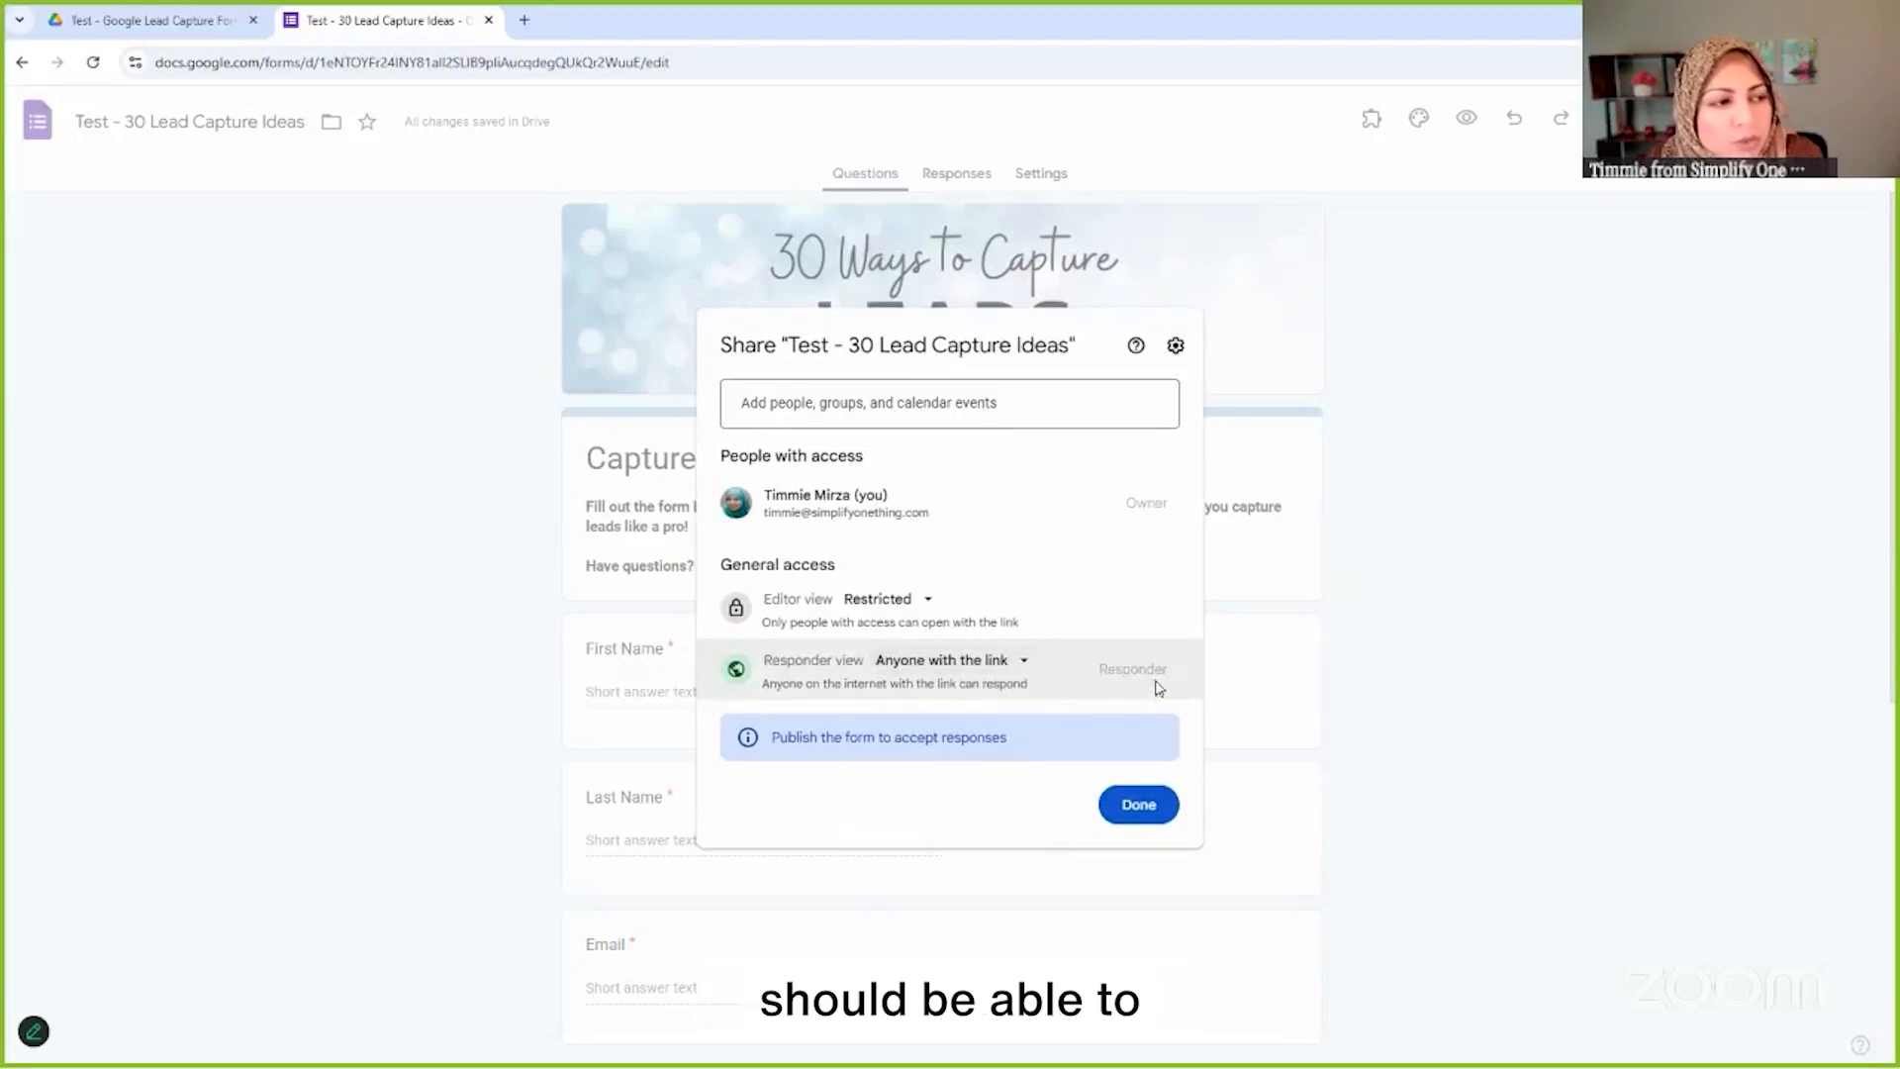
{"action": "left_click", "coordinate": [927, 601]}
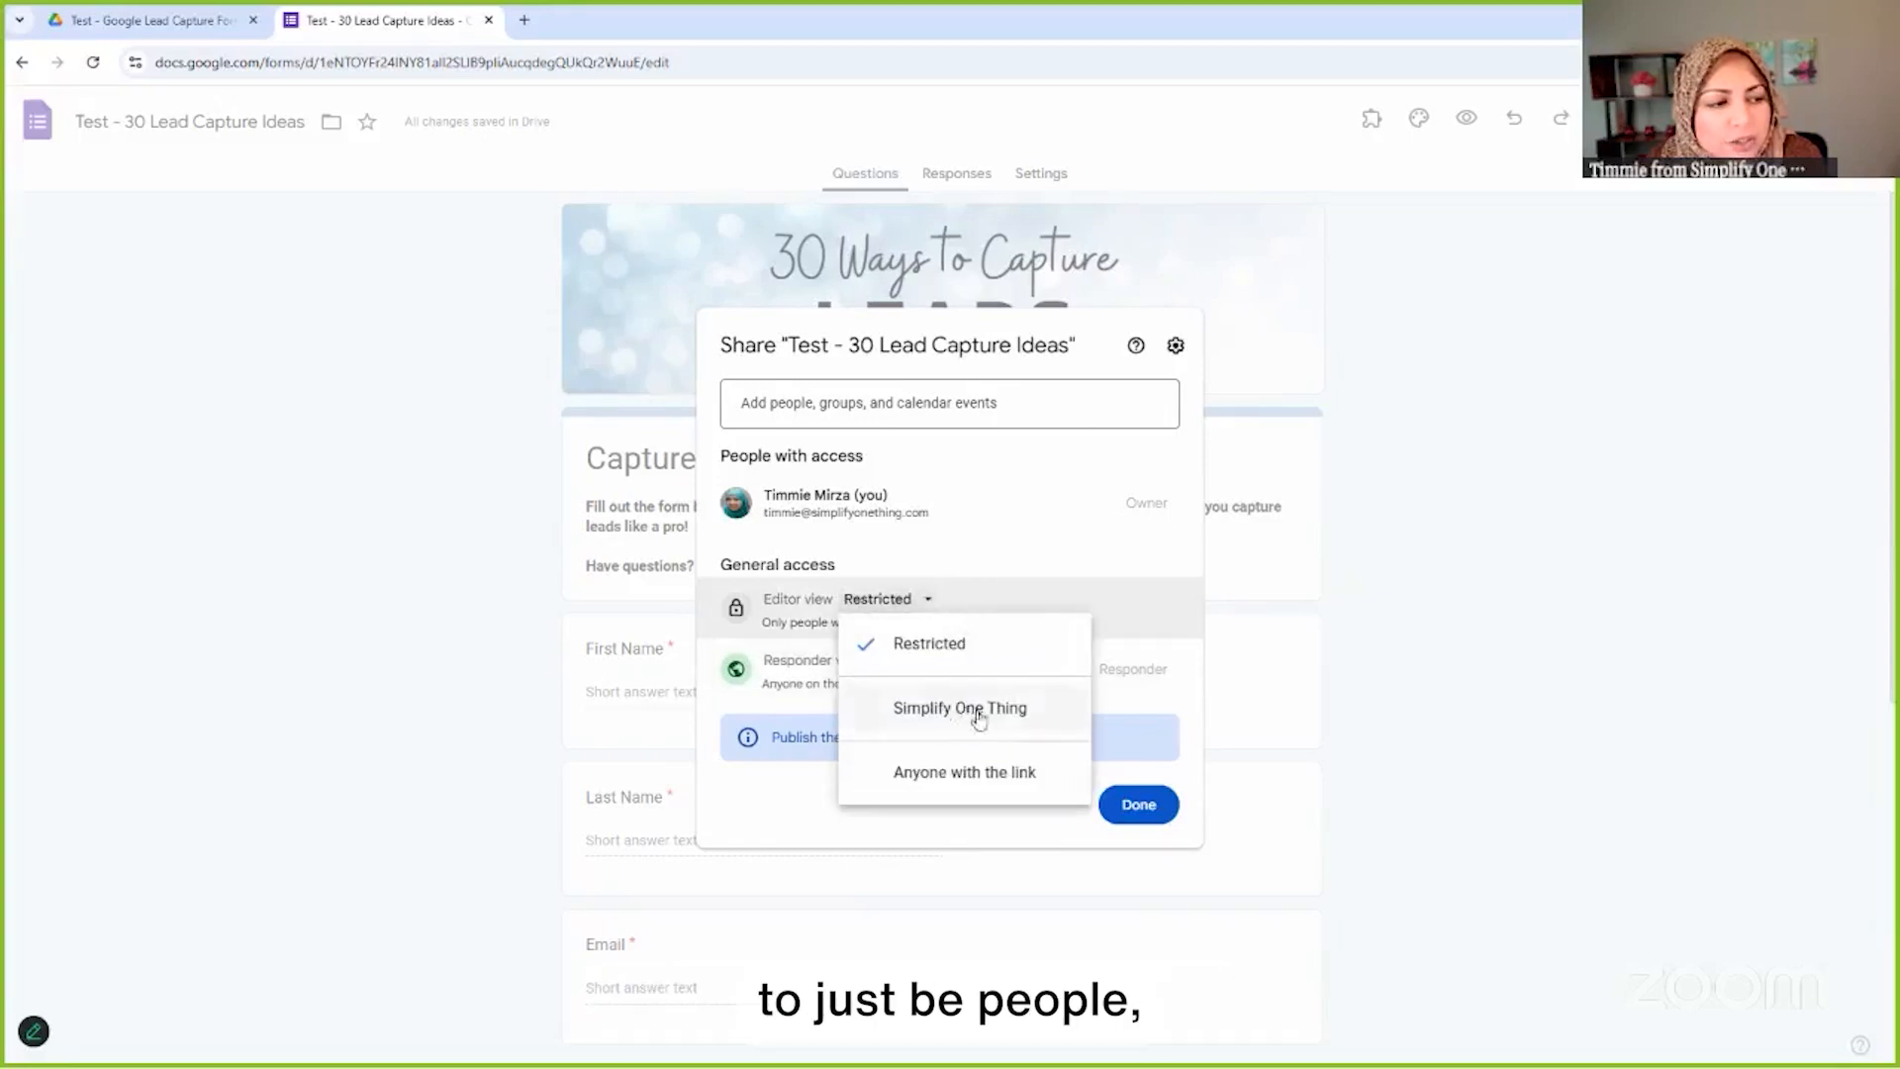
{"action": "left_click", "coordinate": [921, 600]}
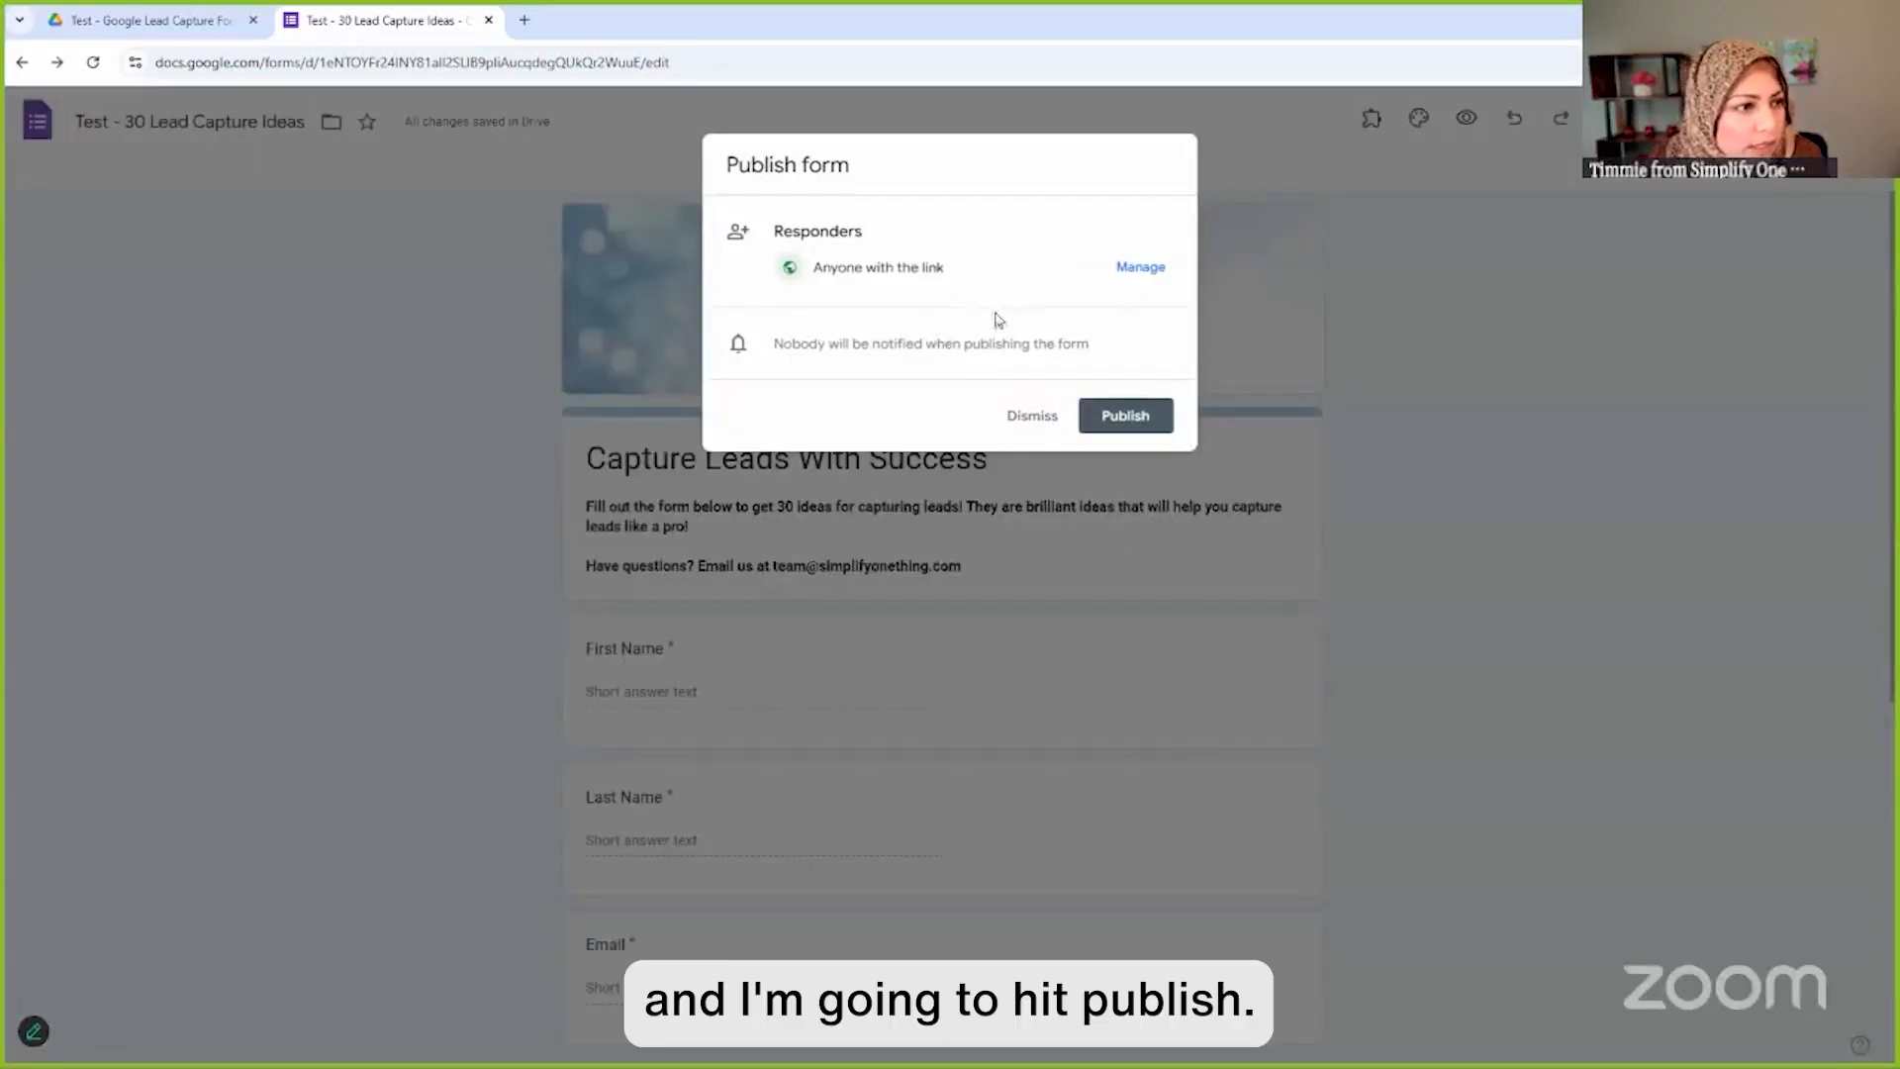
Publish the form, dismiss the response-management notice, and go to the form's Settings page
{"action": "left_click", "coordinate": [1137, 420]}
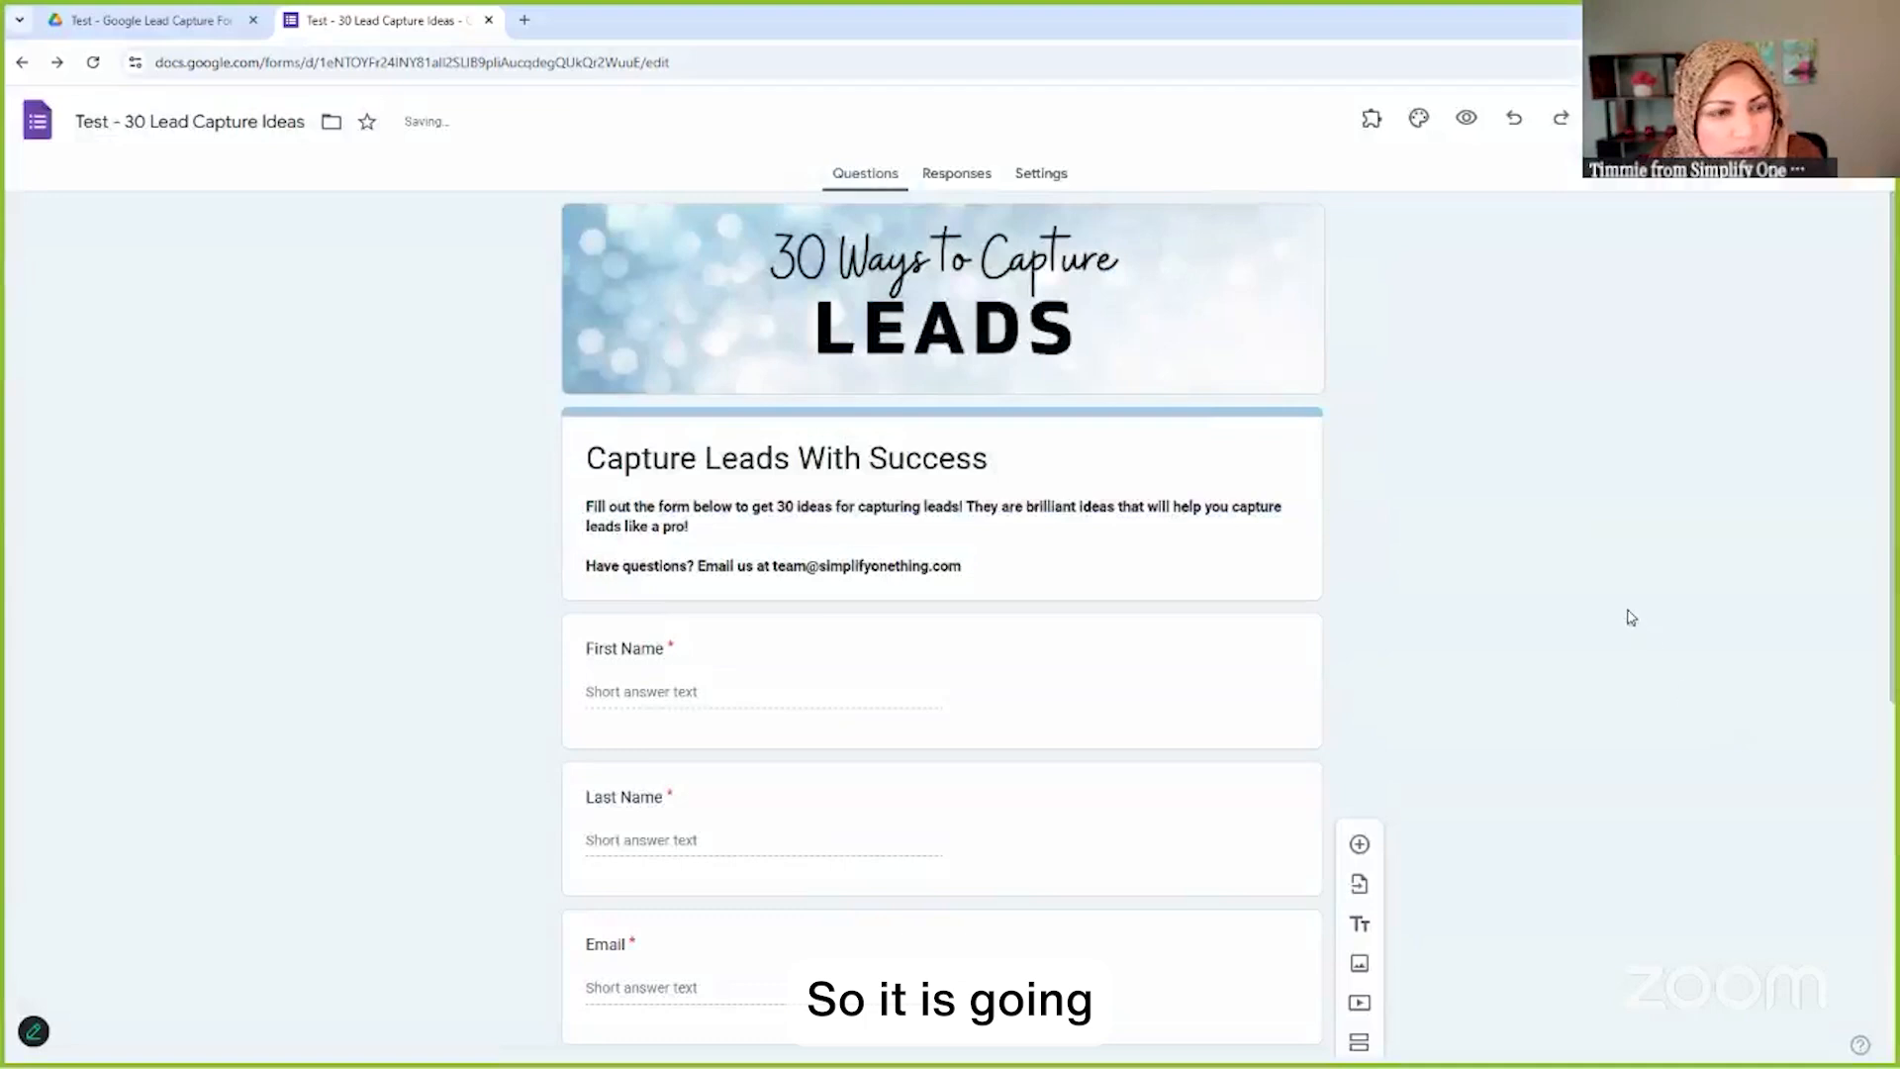
{"action": "left_click", "coordinate": [1755, 309]}
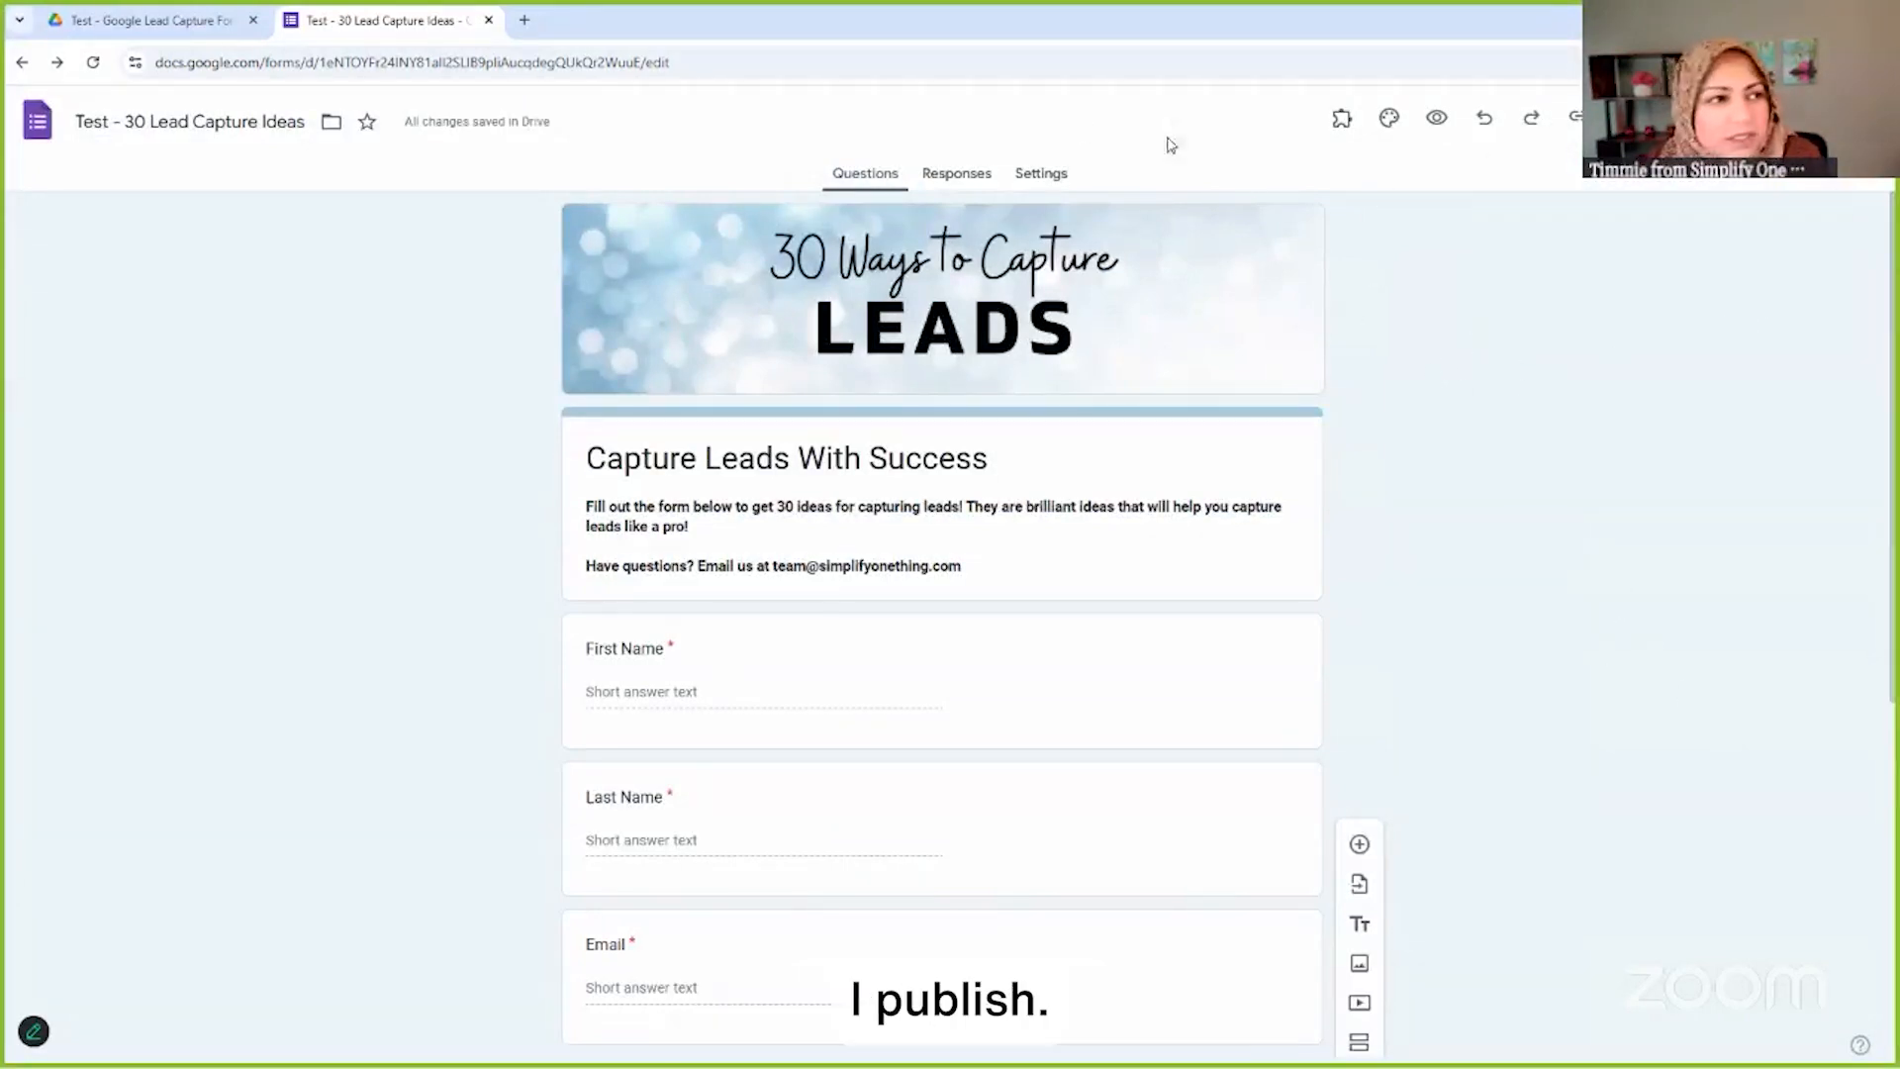
{"action": "scroll", "coordinate": [1024, 415], "scroll_direction": "down", "scroll_amount": 3}
{"action": "scroll", "coordinate": [1020, 413], "scroll_direction": "up", "scroll_amount": 3}
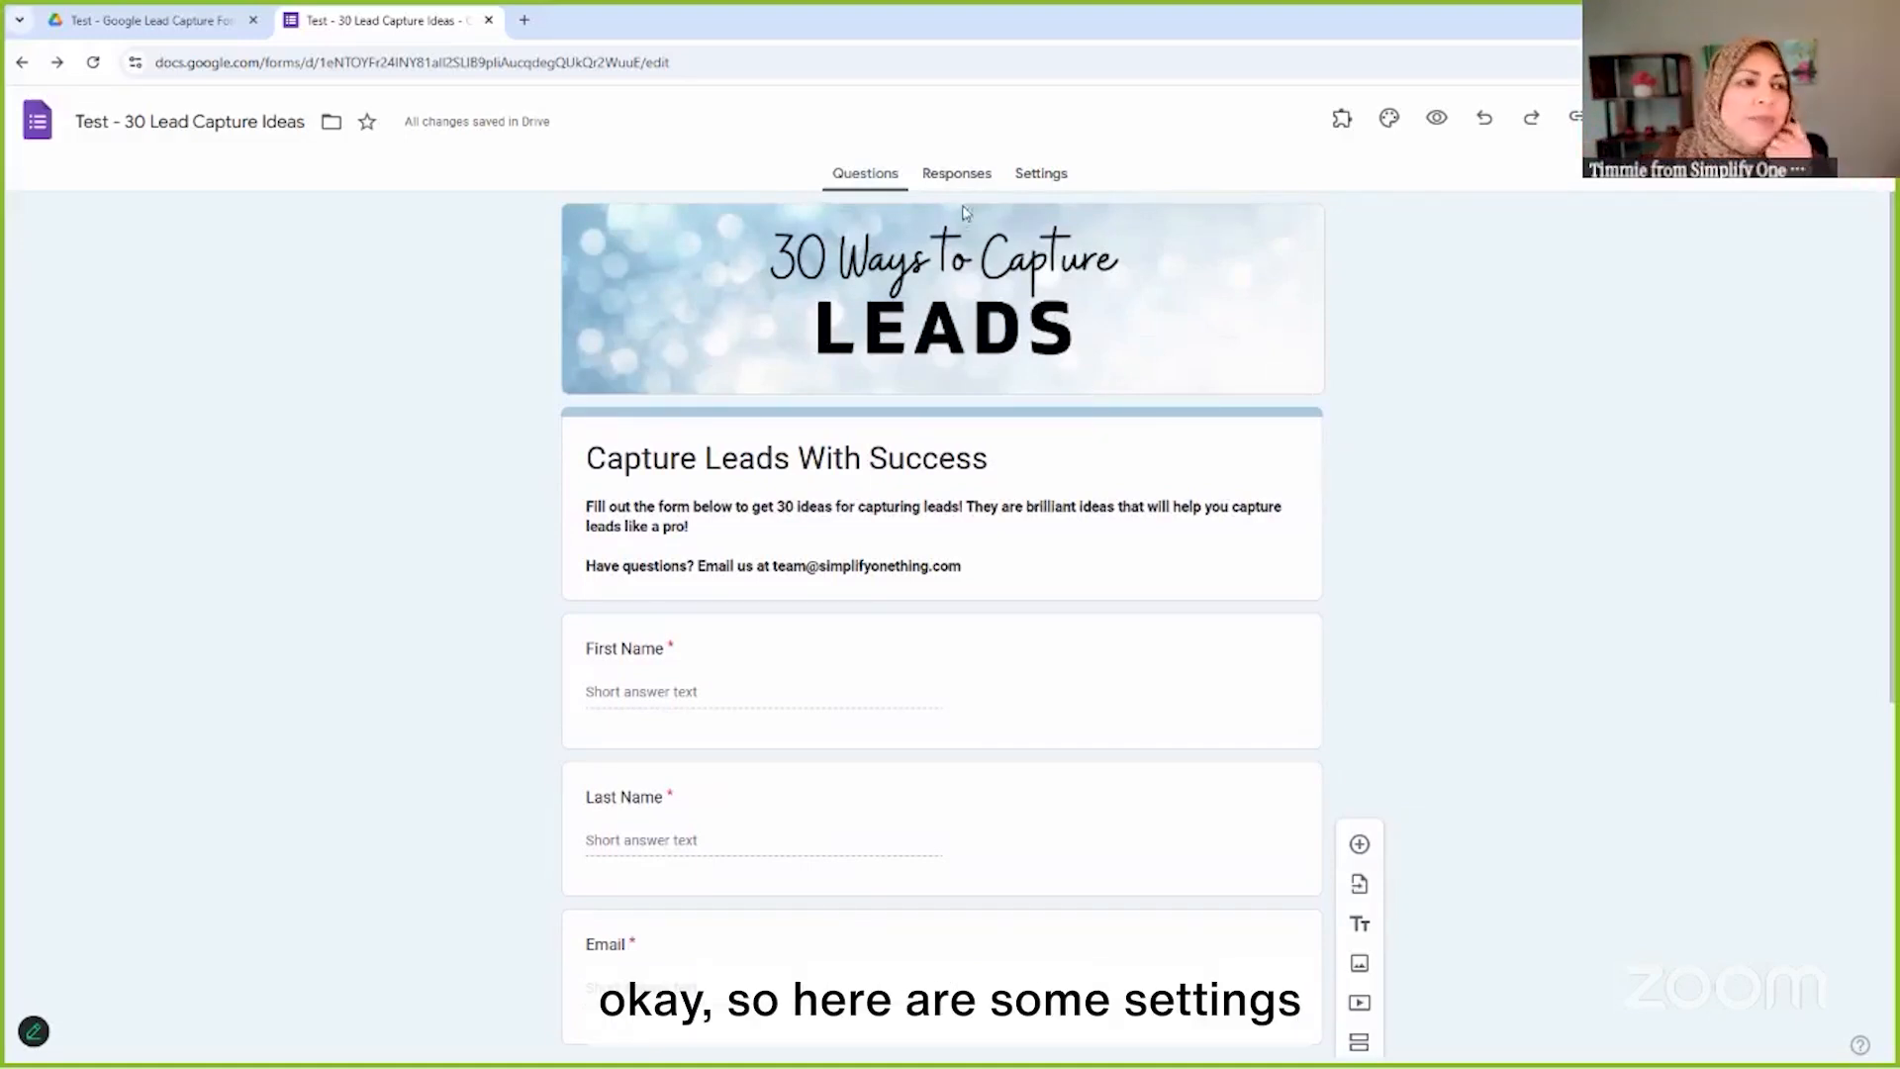
{"action": "left_click", "coordinate": [1052, 186]}
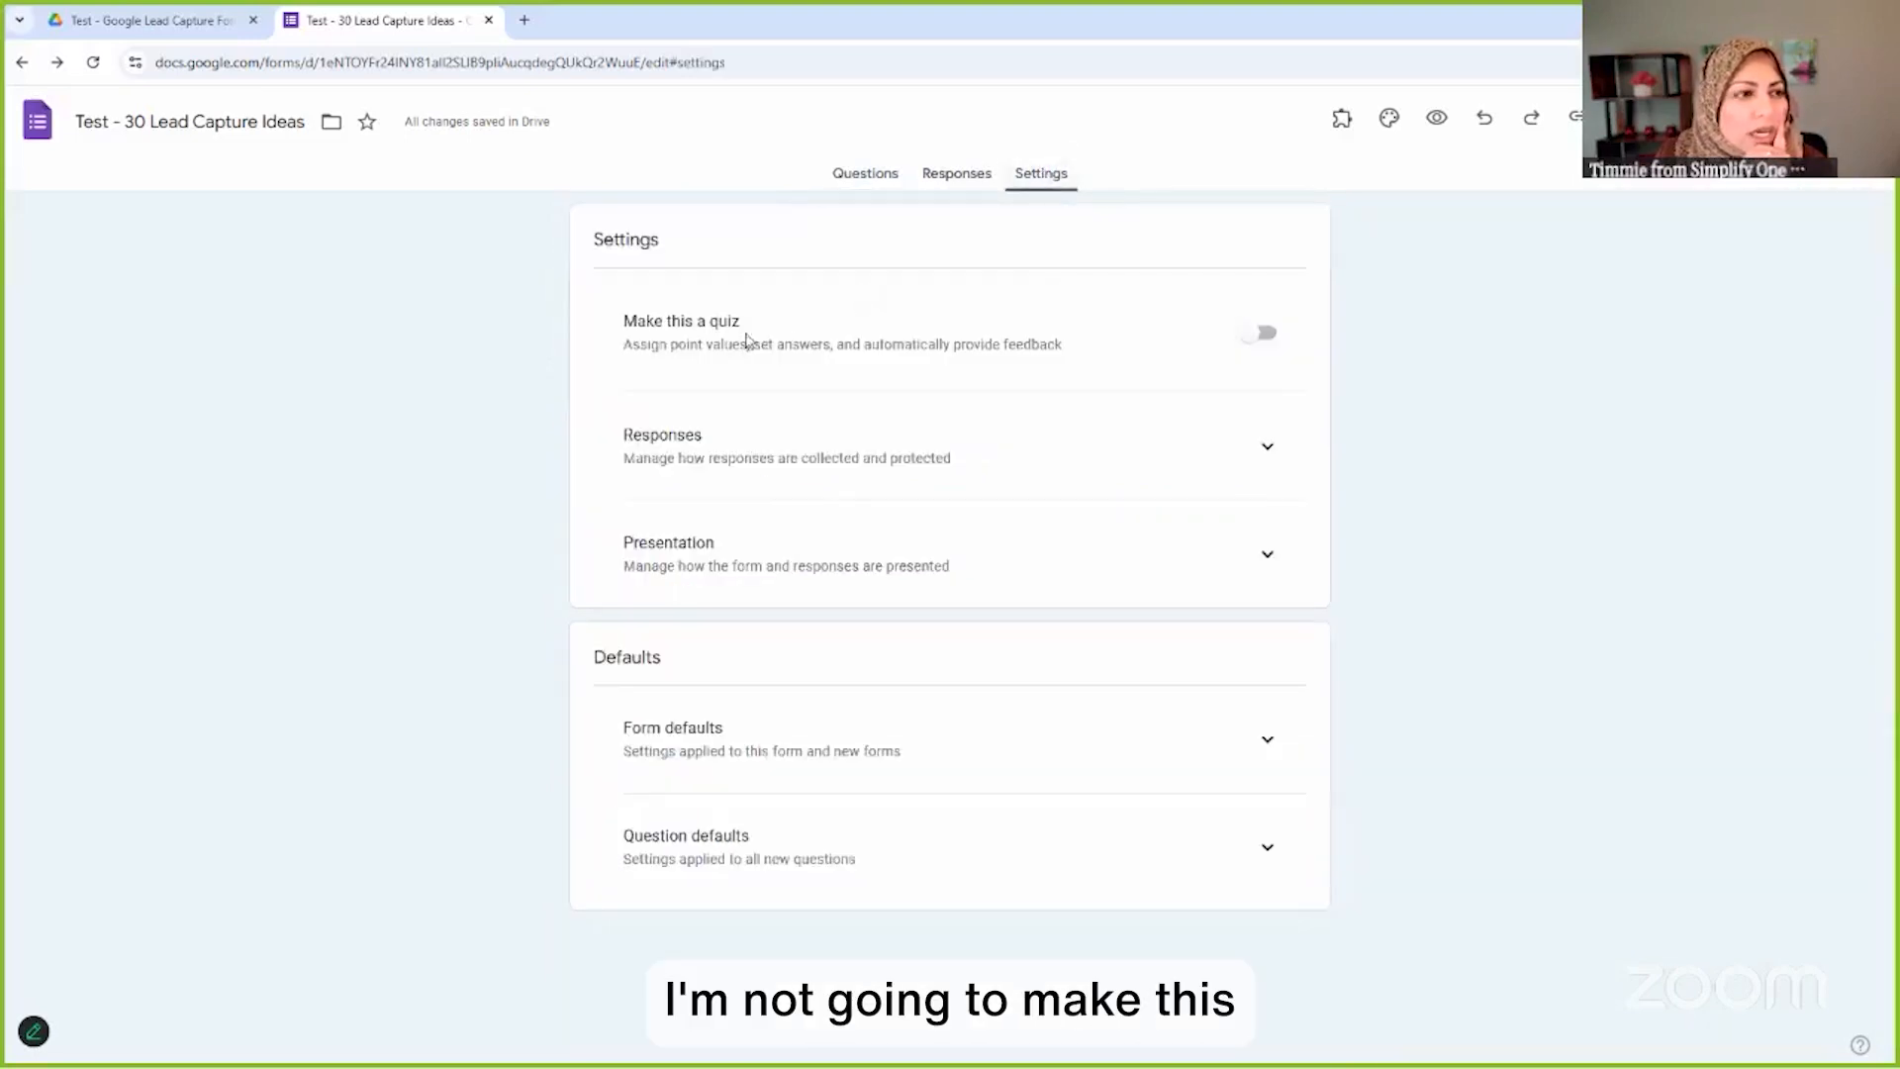
In the Responses settings, switch off Allow response editing, leaving one response per person required
{"action": "left_click", "coordinate": [1266, 450]}
{"action": "scroll", "coordinate": [1264, 470], "scroll_direction": "down", "scroll_amount": 2}
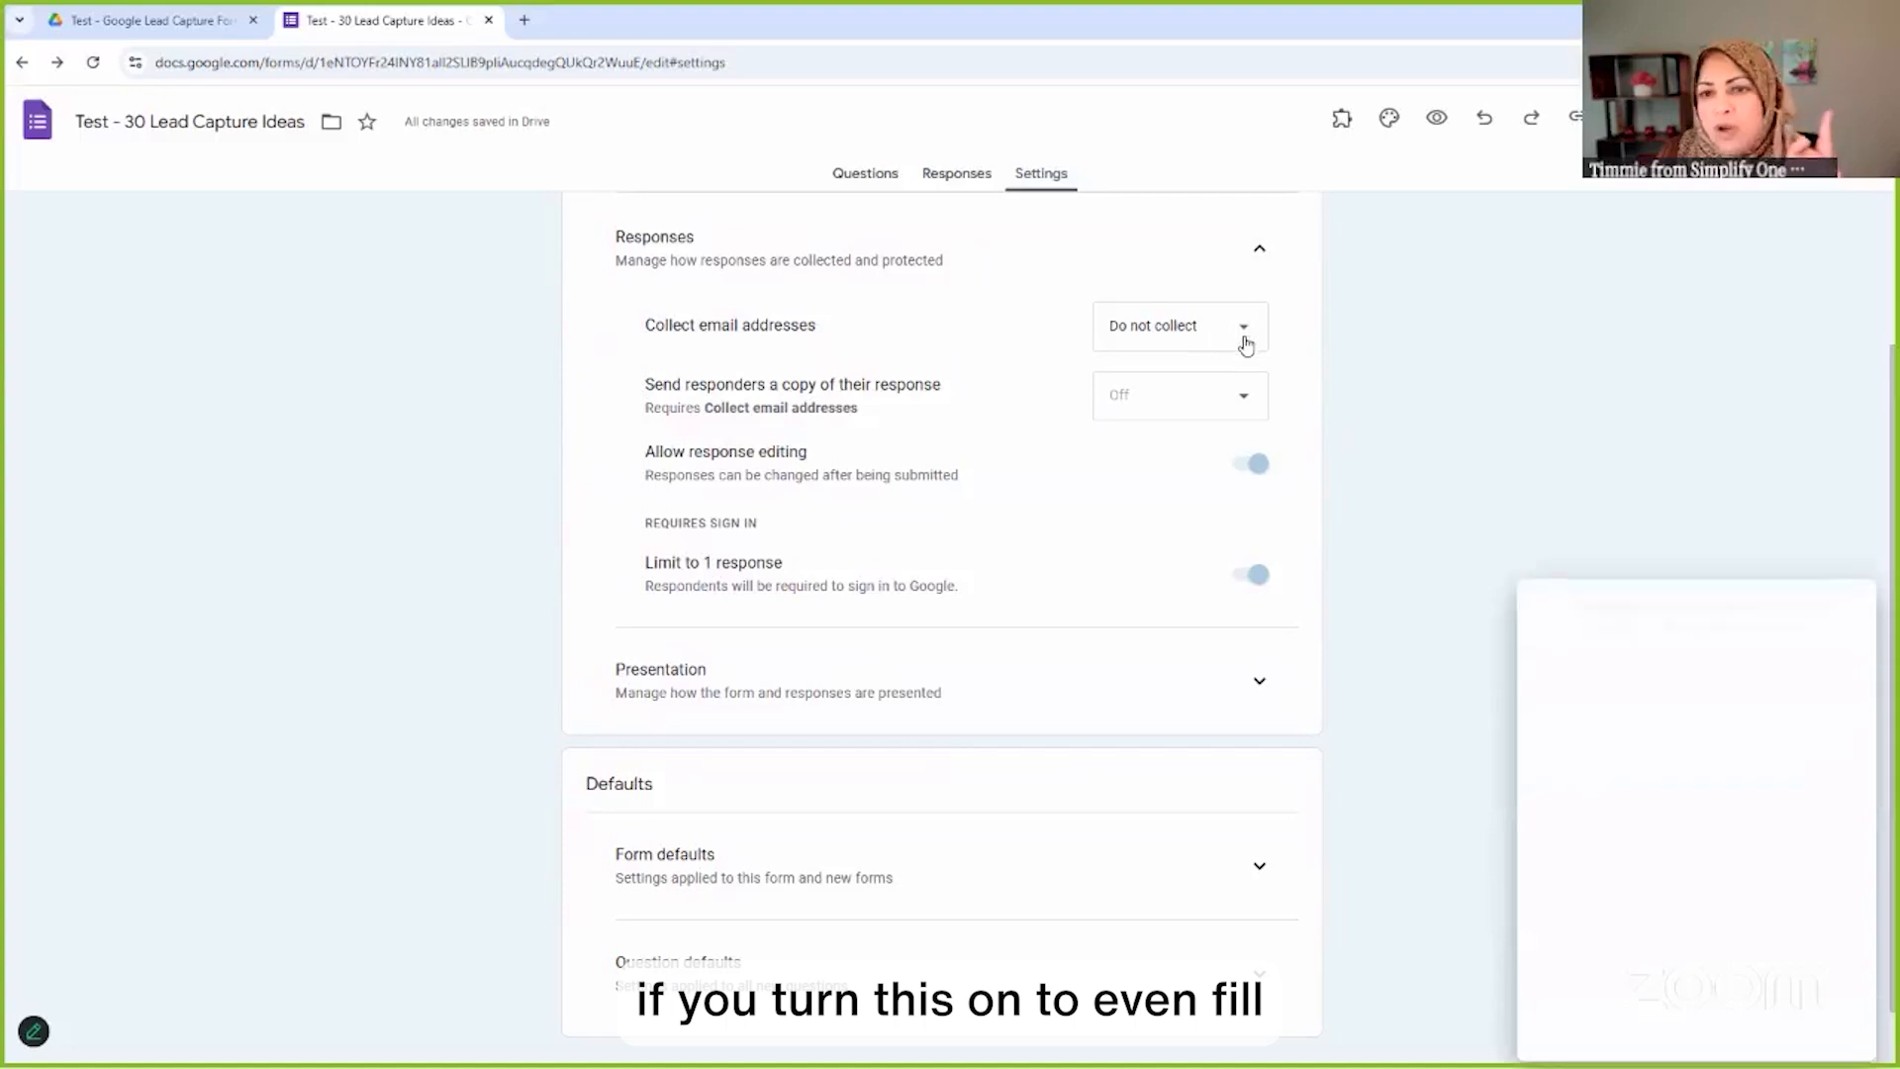
{"action": "left_click", "coordinate": [1848, 607]}
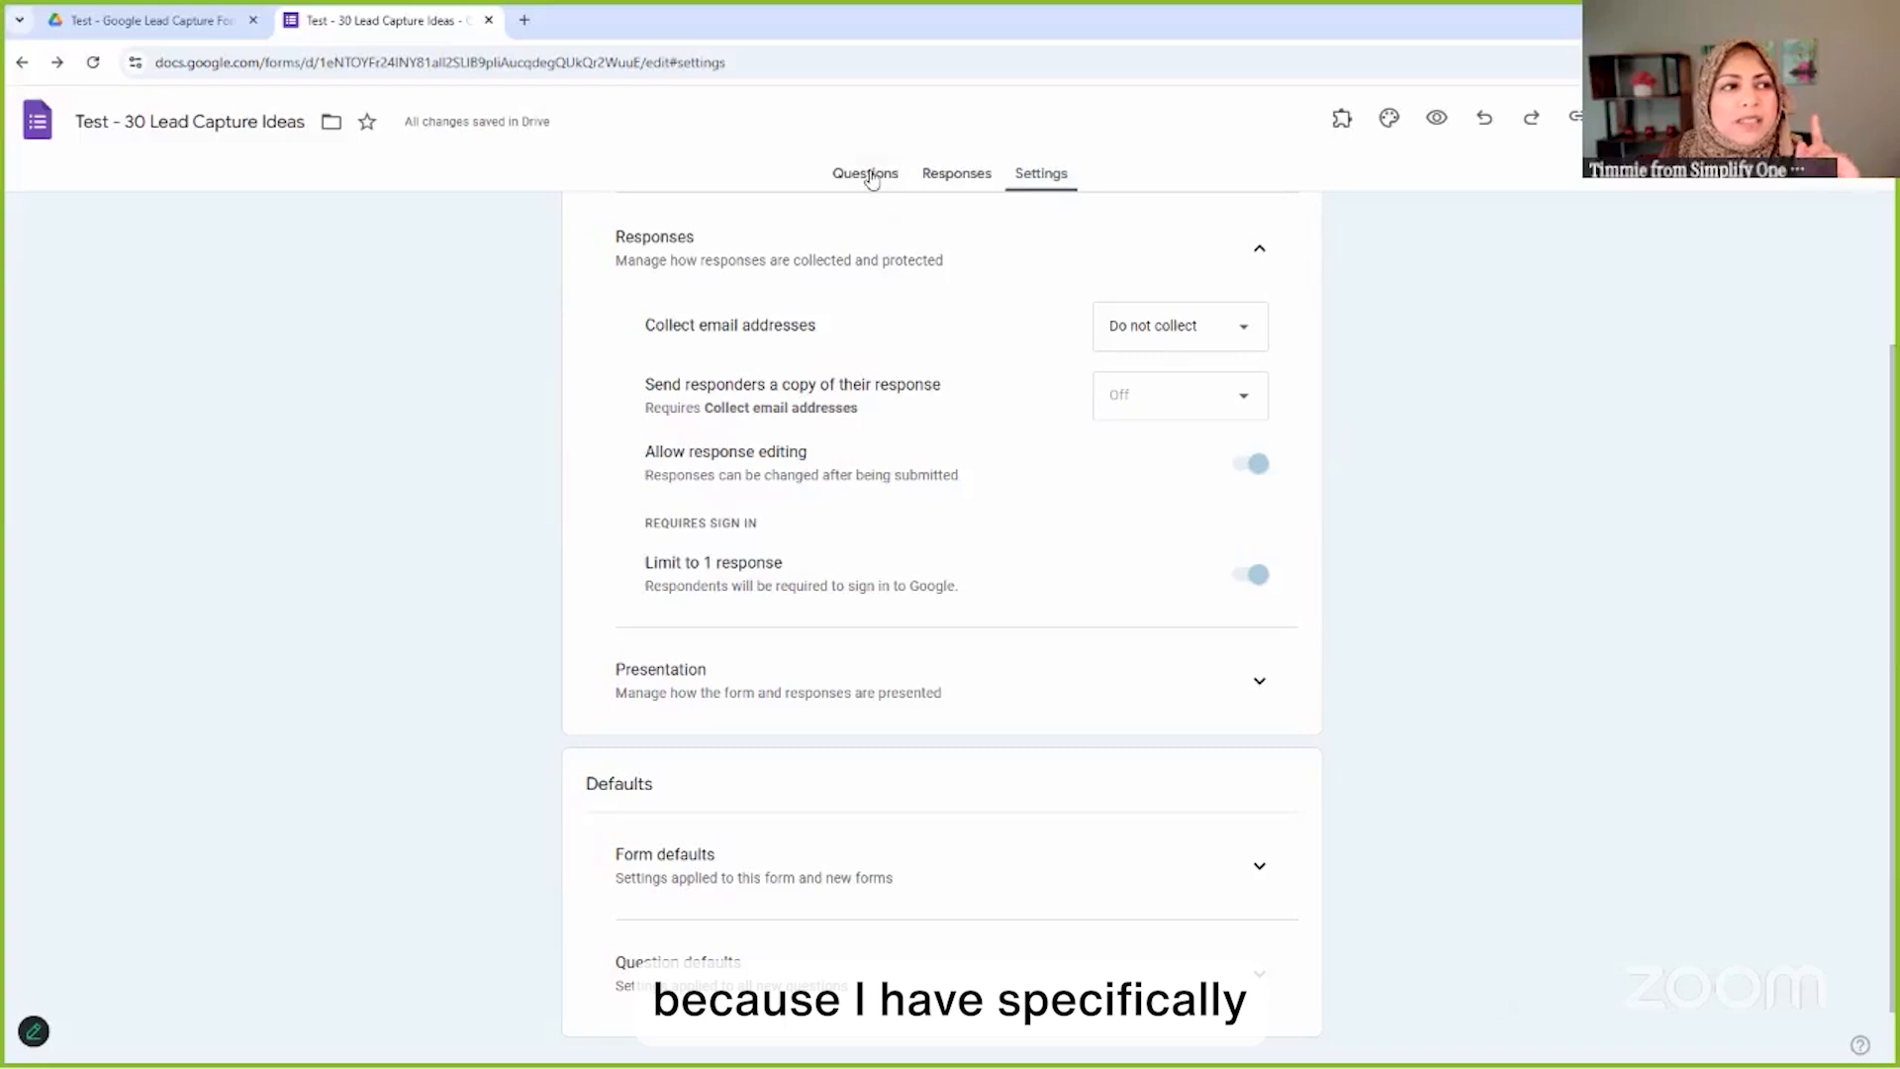
{"action": "left_click", "coordinate": [869, 176]}
{"action": "scroll", "coordinate": [768, 842], "scroll_direction": "down", "scroll_amount": 2}
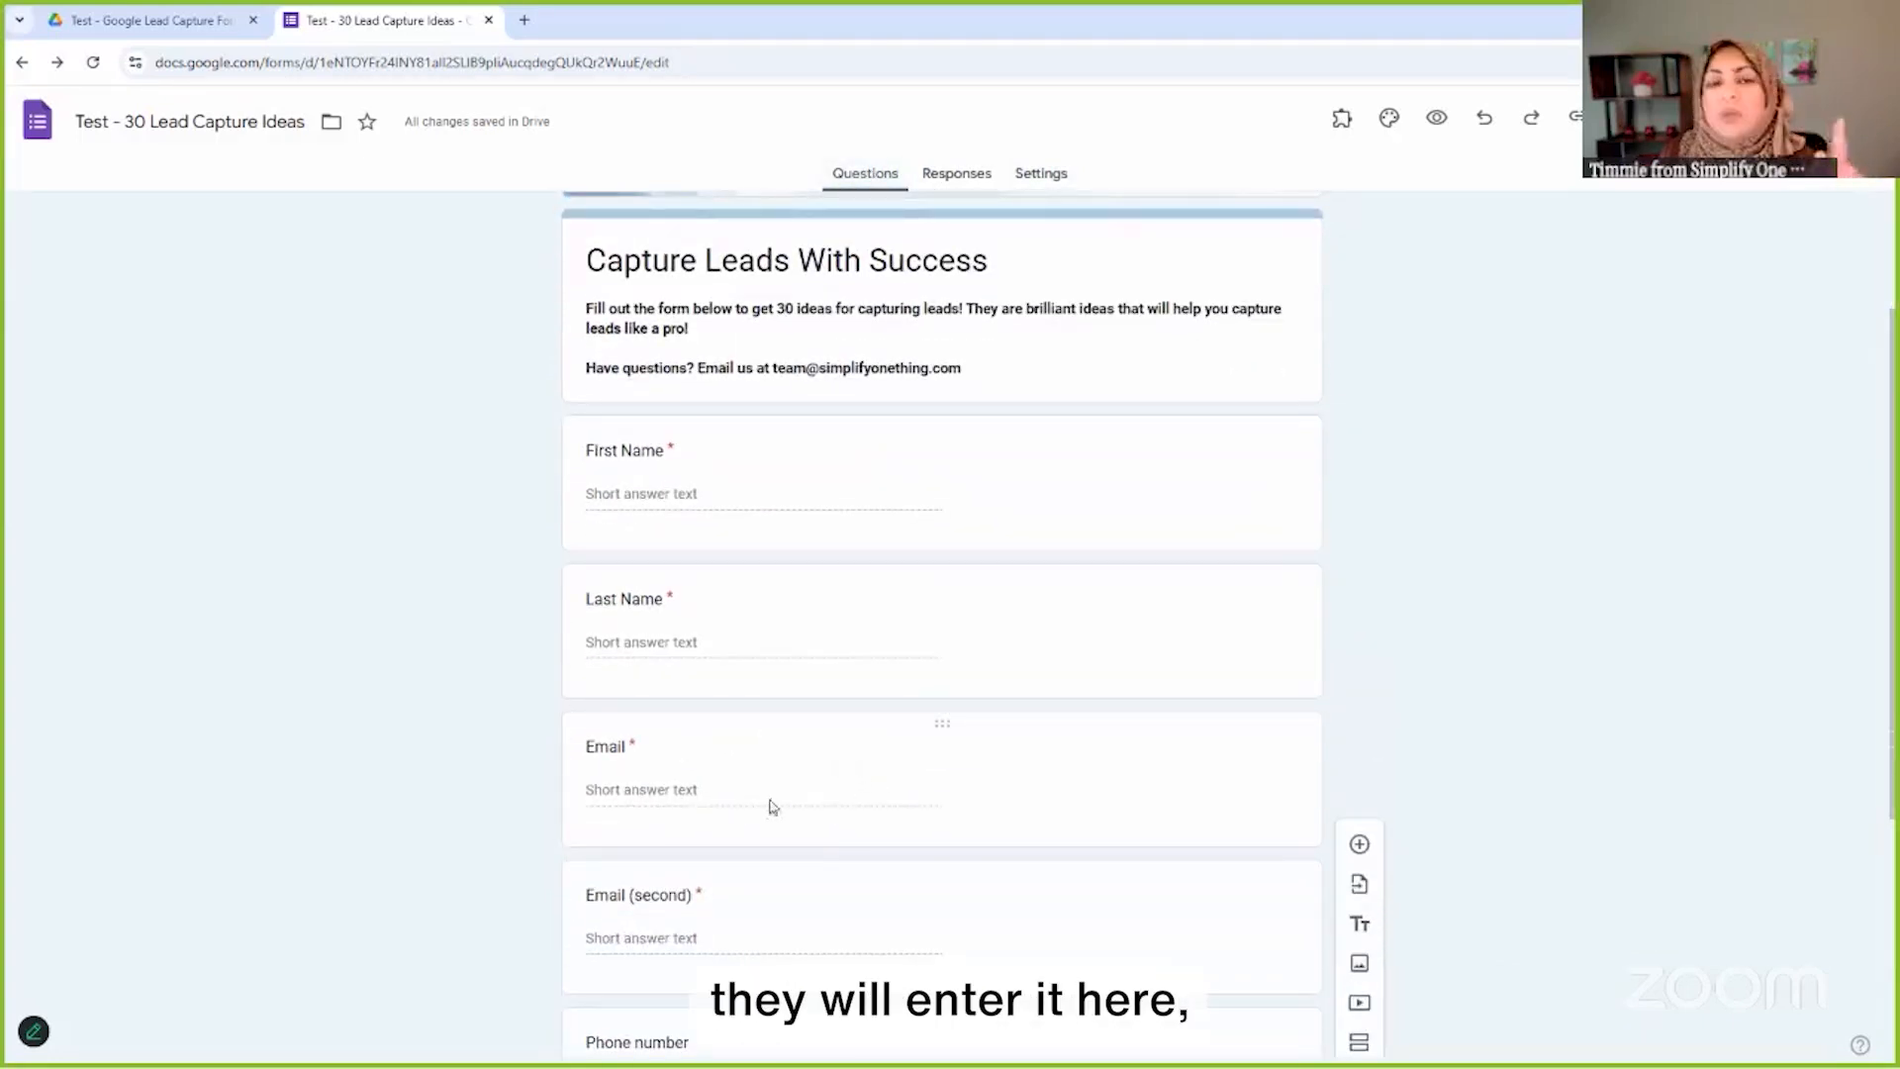
{"action": "left_click", "coordinate": [1042, 176]}
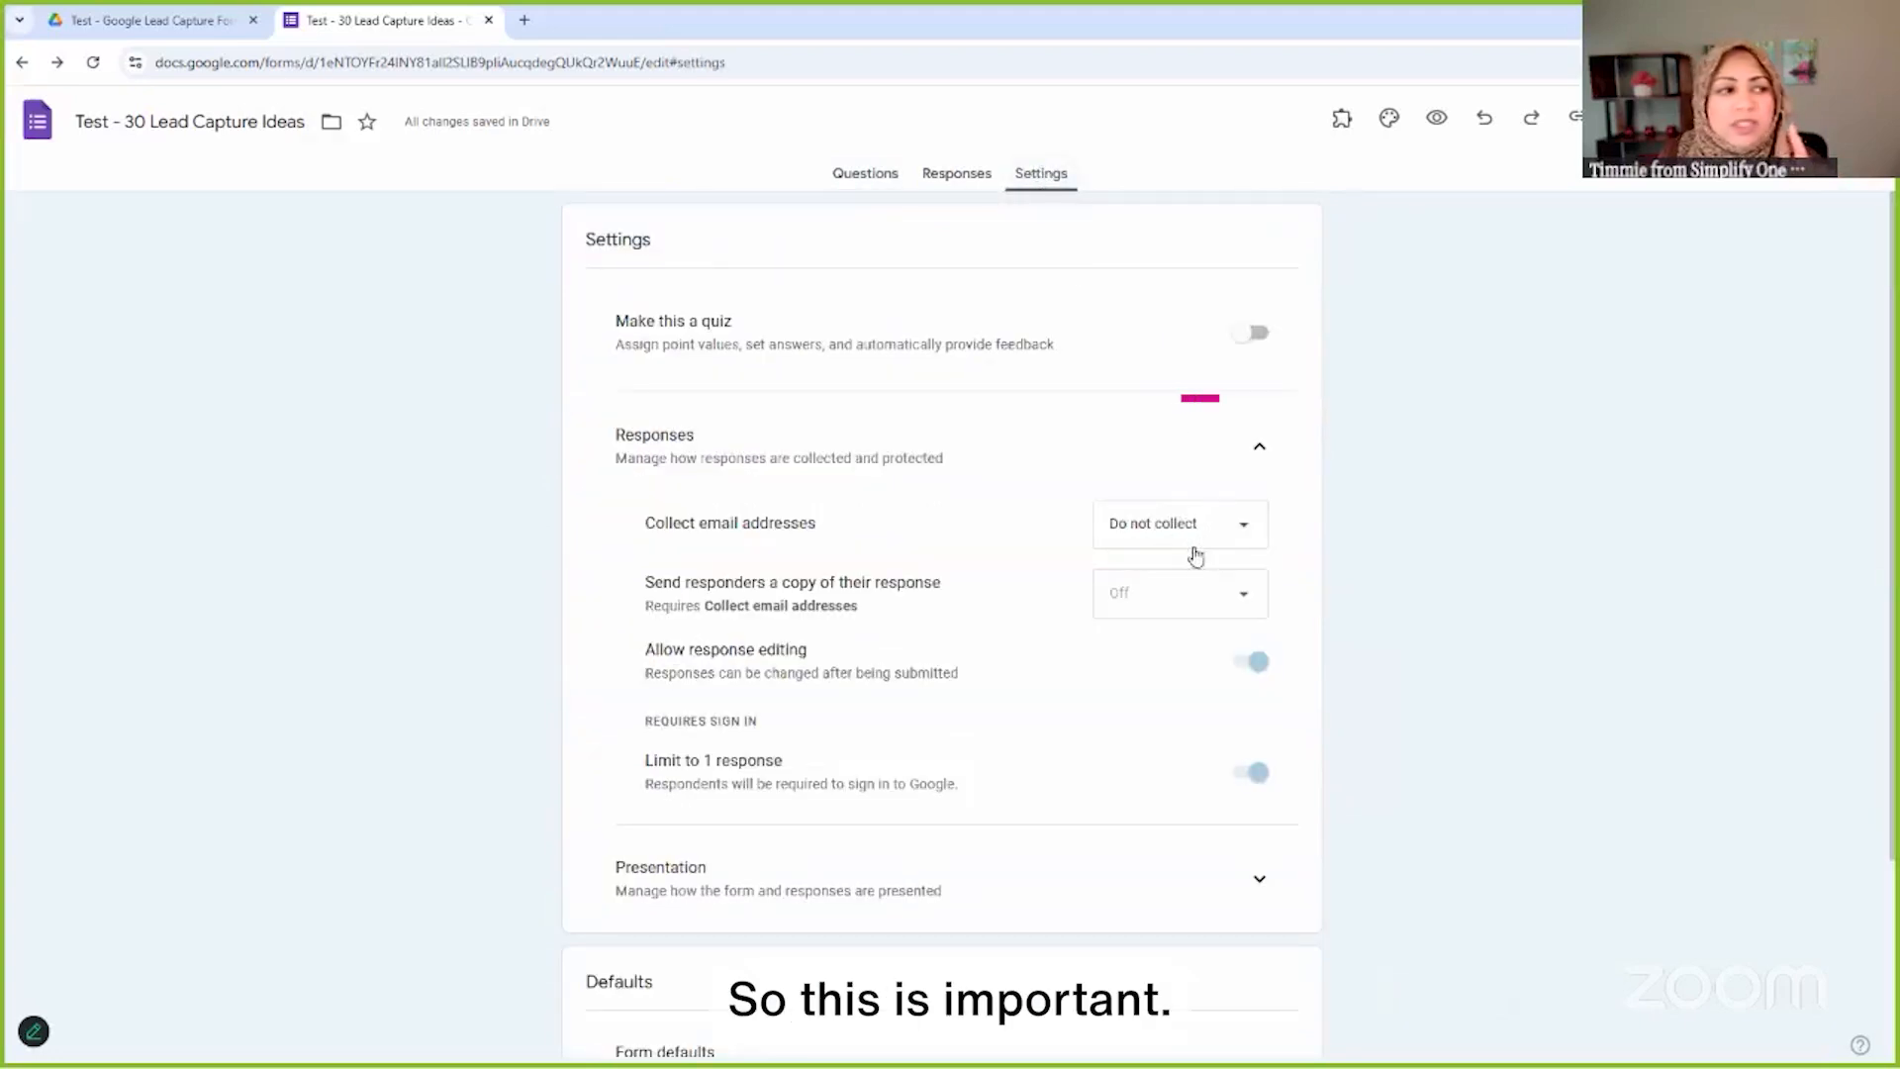
{"action": "scroll", "coordinate": [1188, 551], "scroll_direction": "down", "scroll_amount": 1}
{"action": "left_click", "coordinate": [1249, 566]}
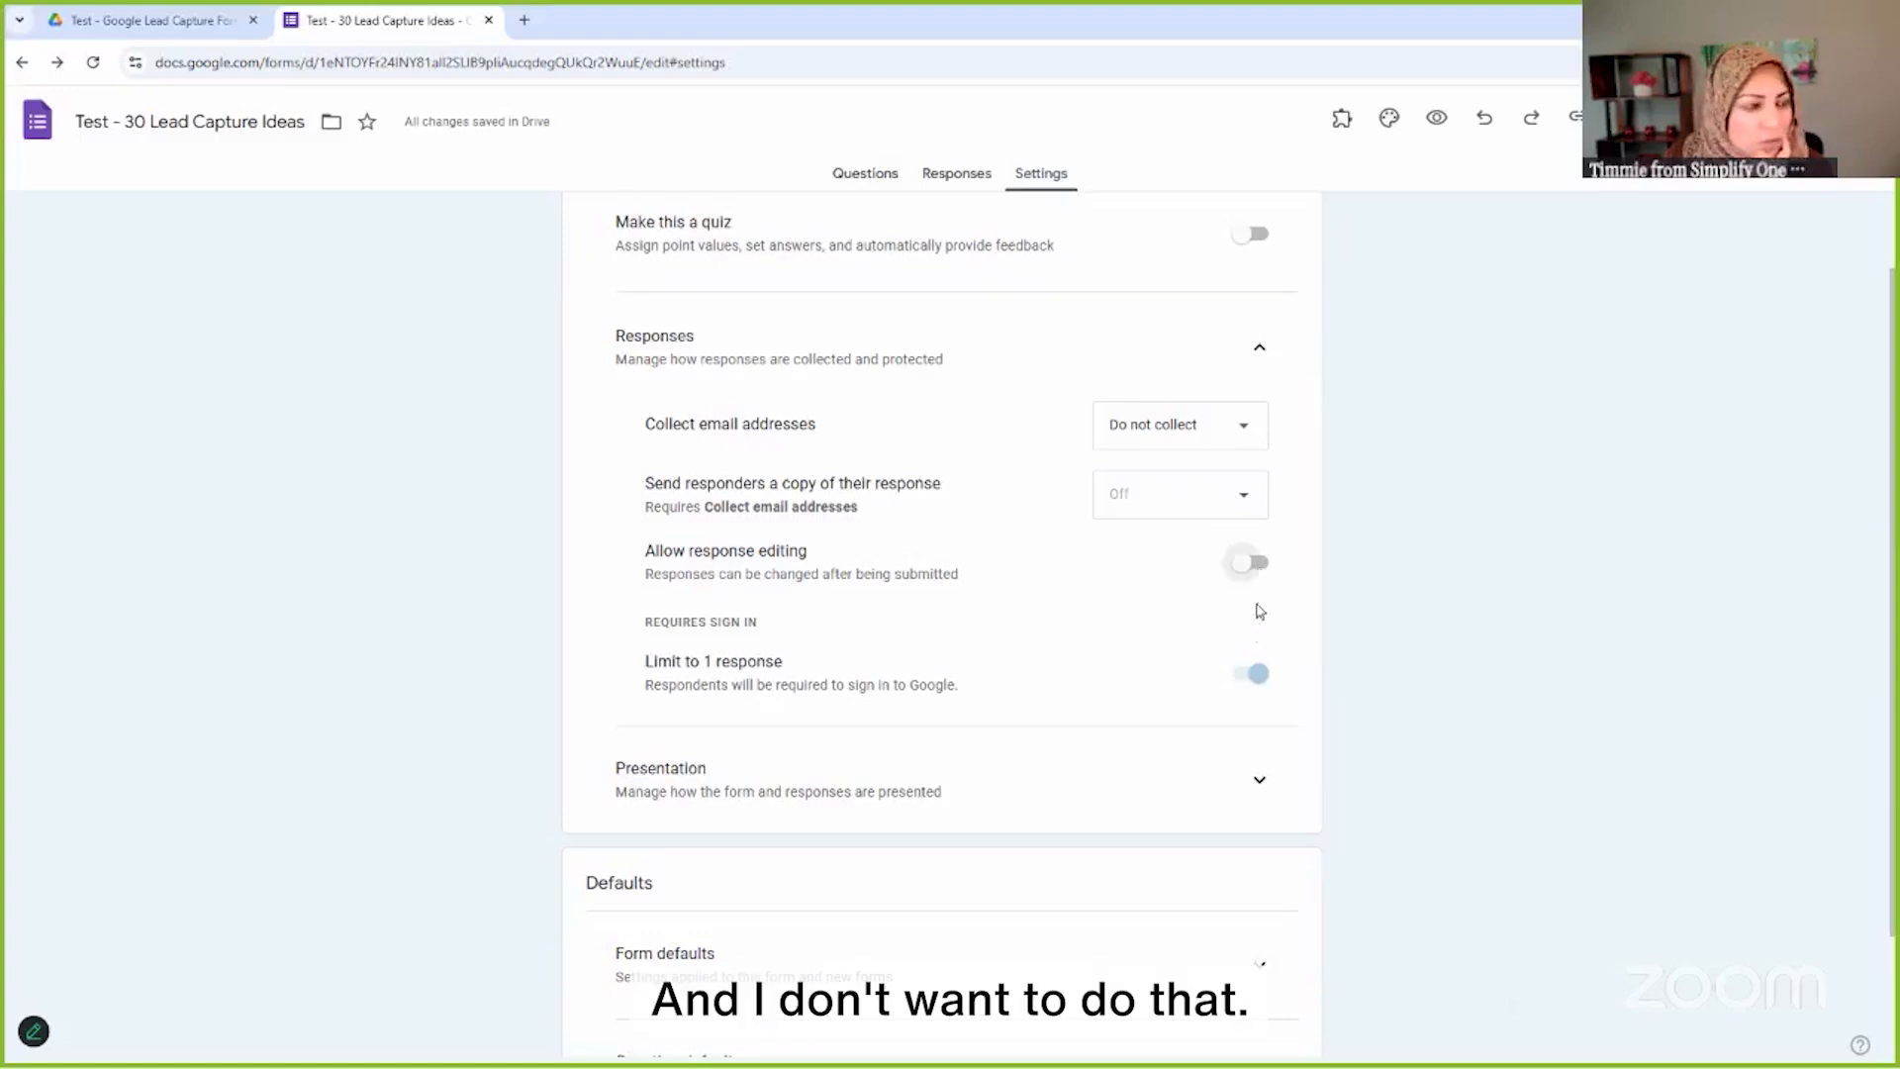
Turn off Limit to 1 response and expand the Presentation settings
{"action": "left_click", "coordinate": [1239, 683]}
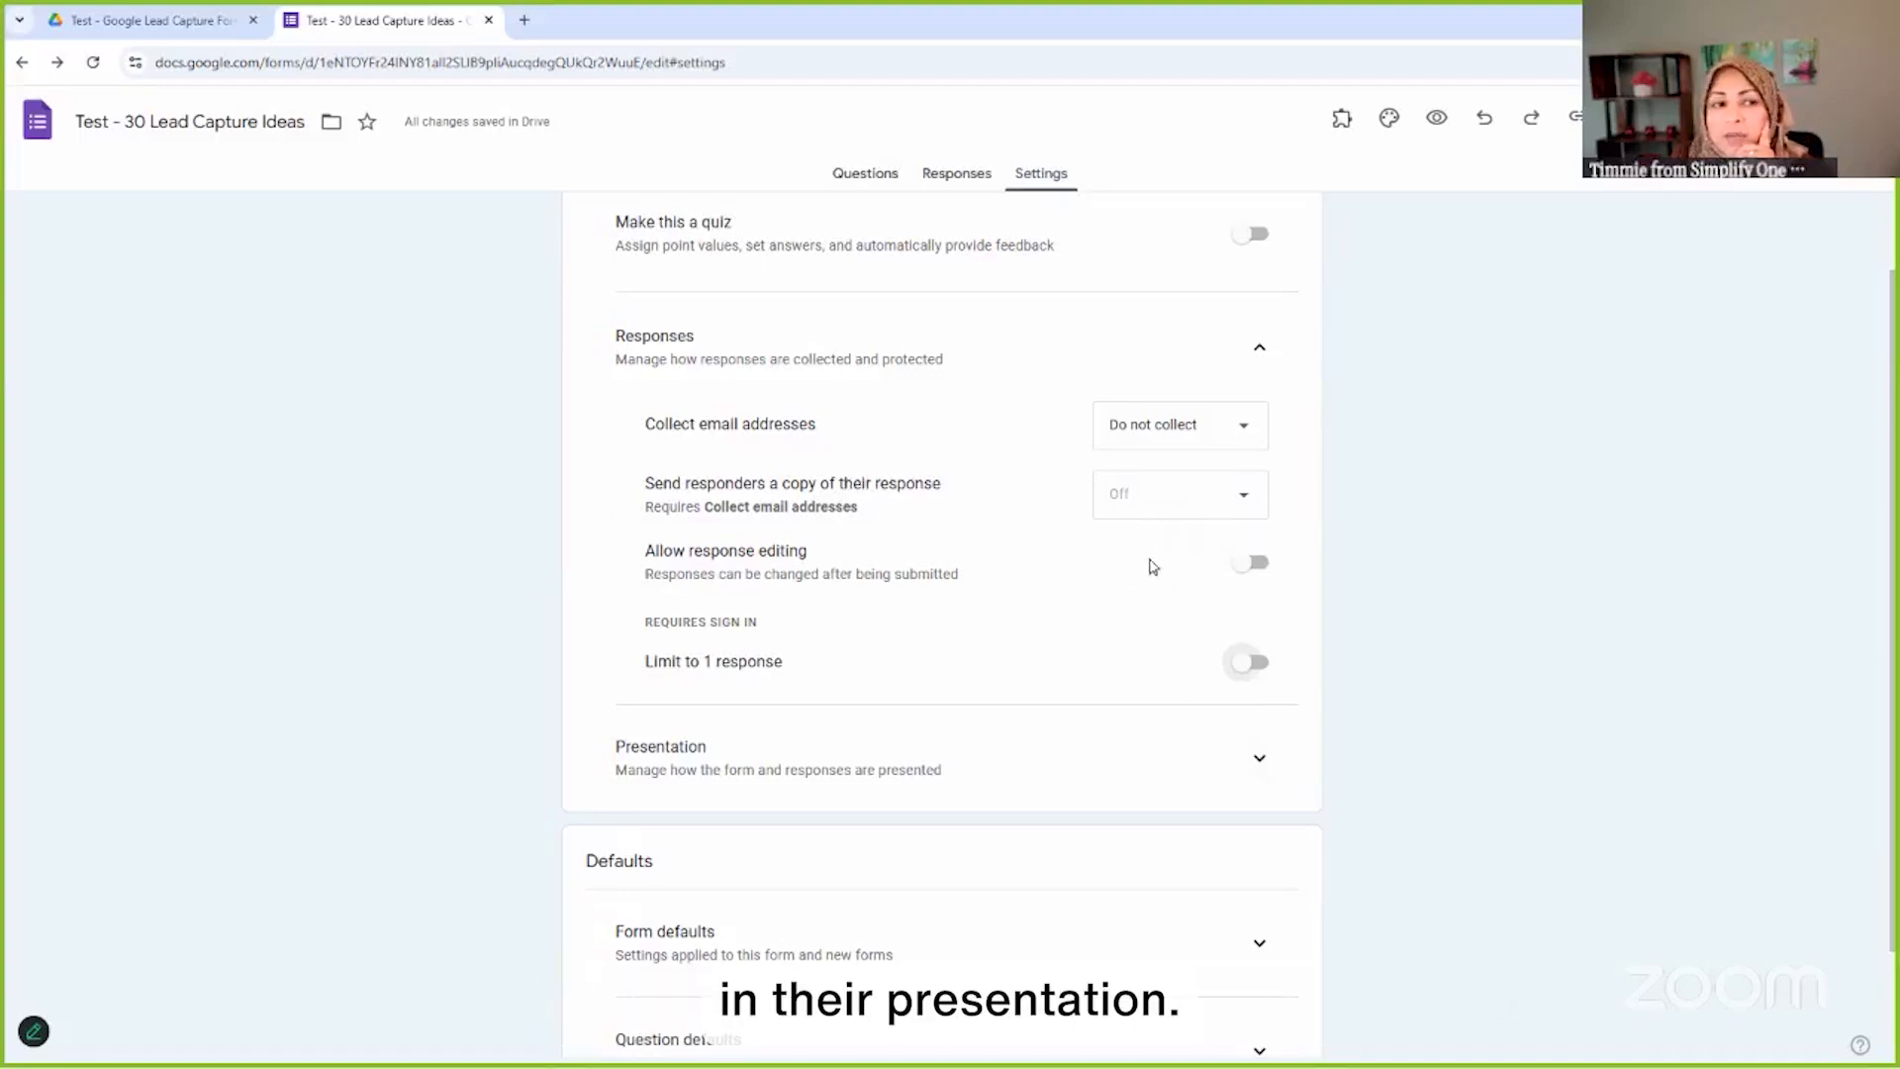
{"action": "left_click", "coordinate": [1255, 756]}
{"action": "scroll", "coordinate": [1222, 638], "scroll_direction": "down", "scroll_amount": 3}
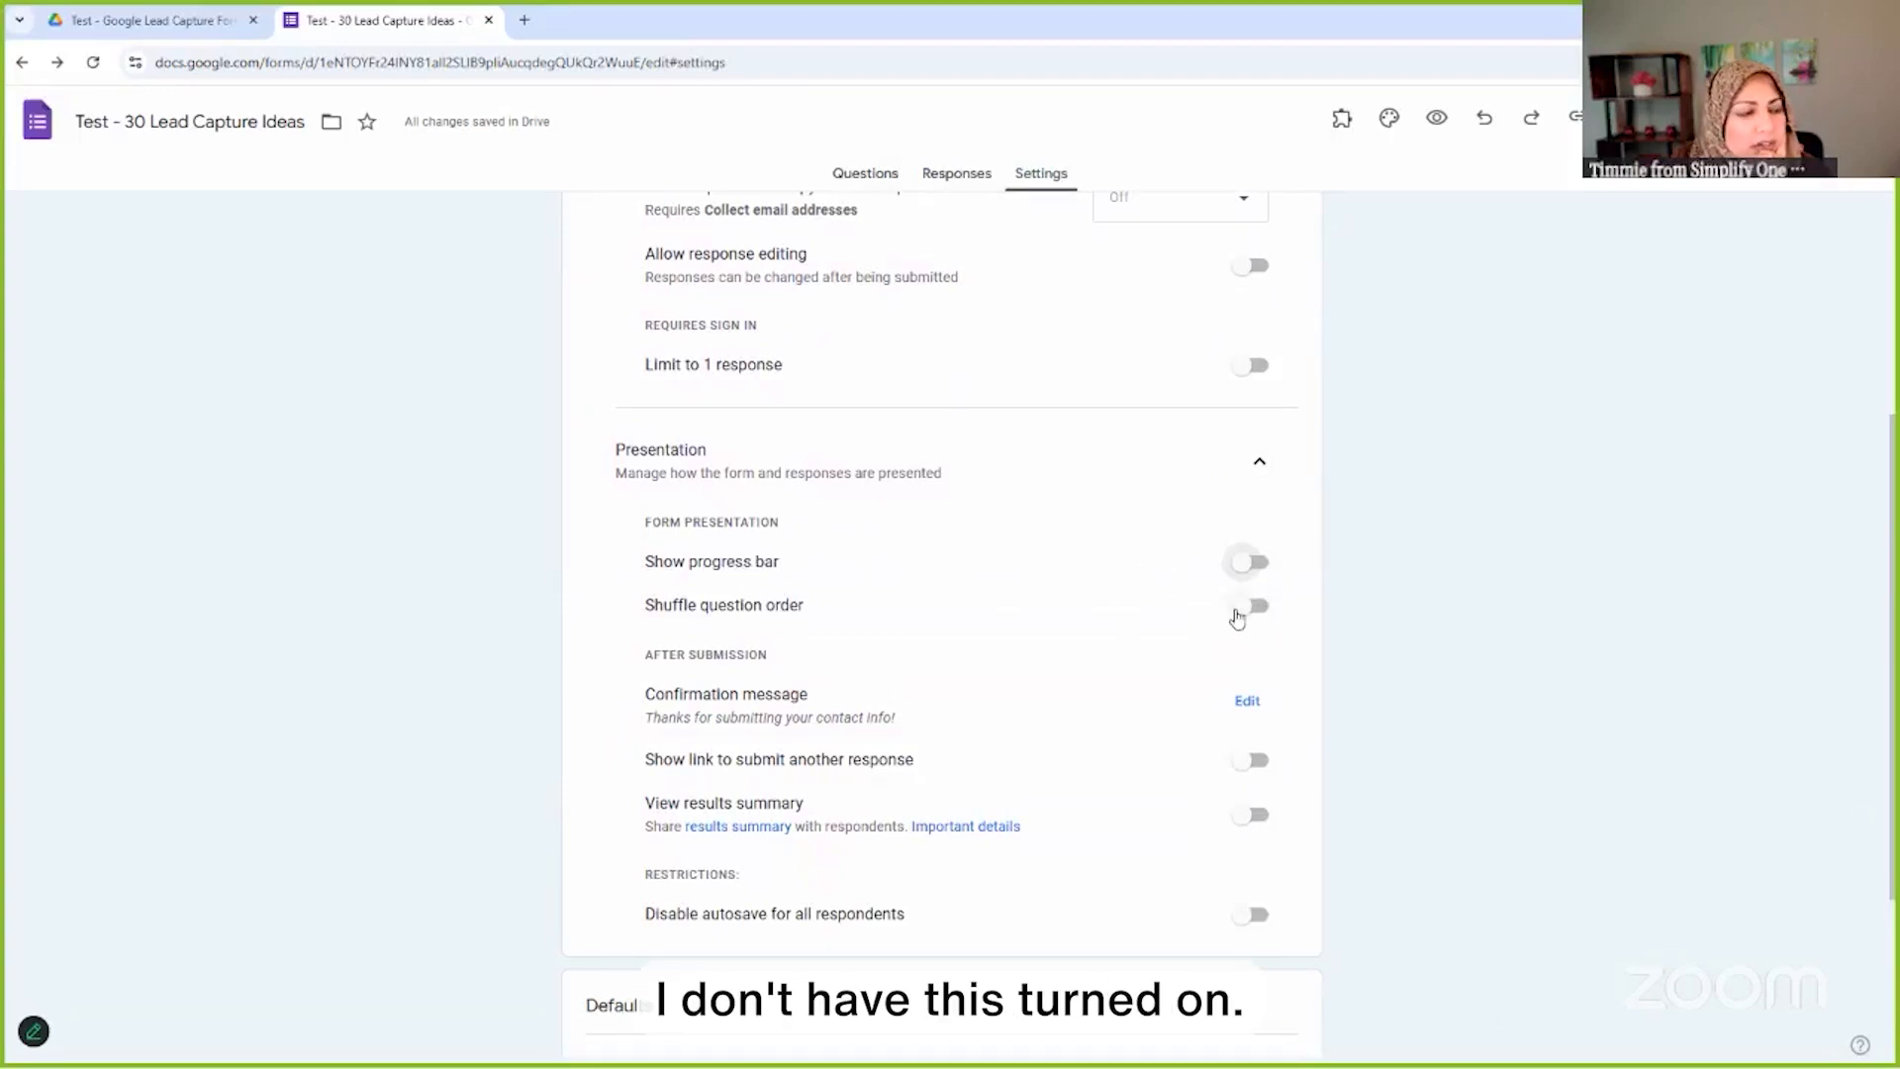
{"action": "scroll", "coordinate": [1031, 682], "scroll_direction": "down", "scroll_amount": 1}
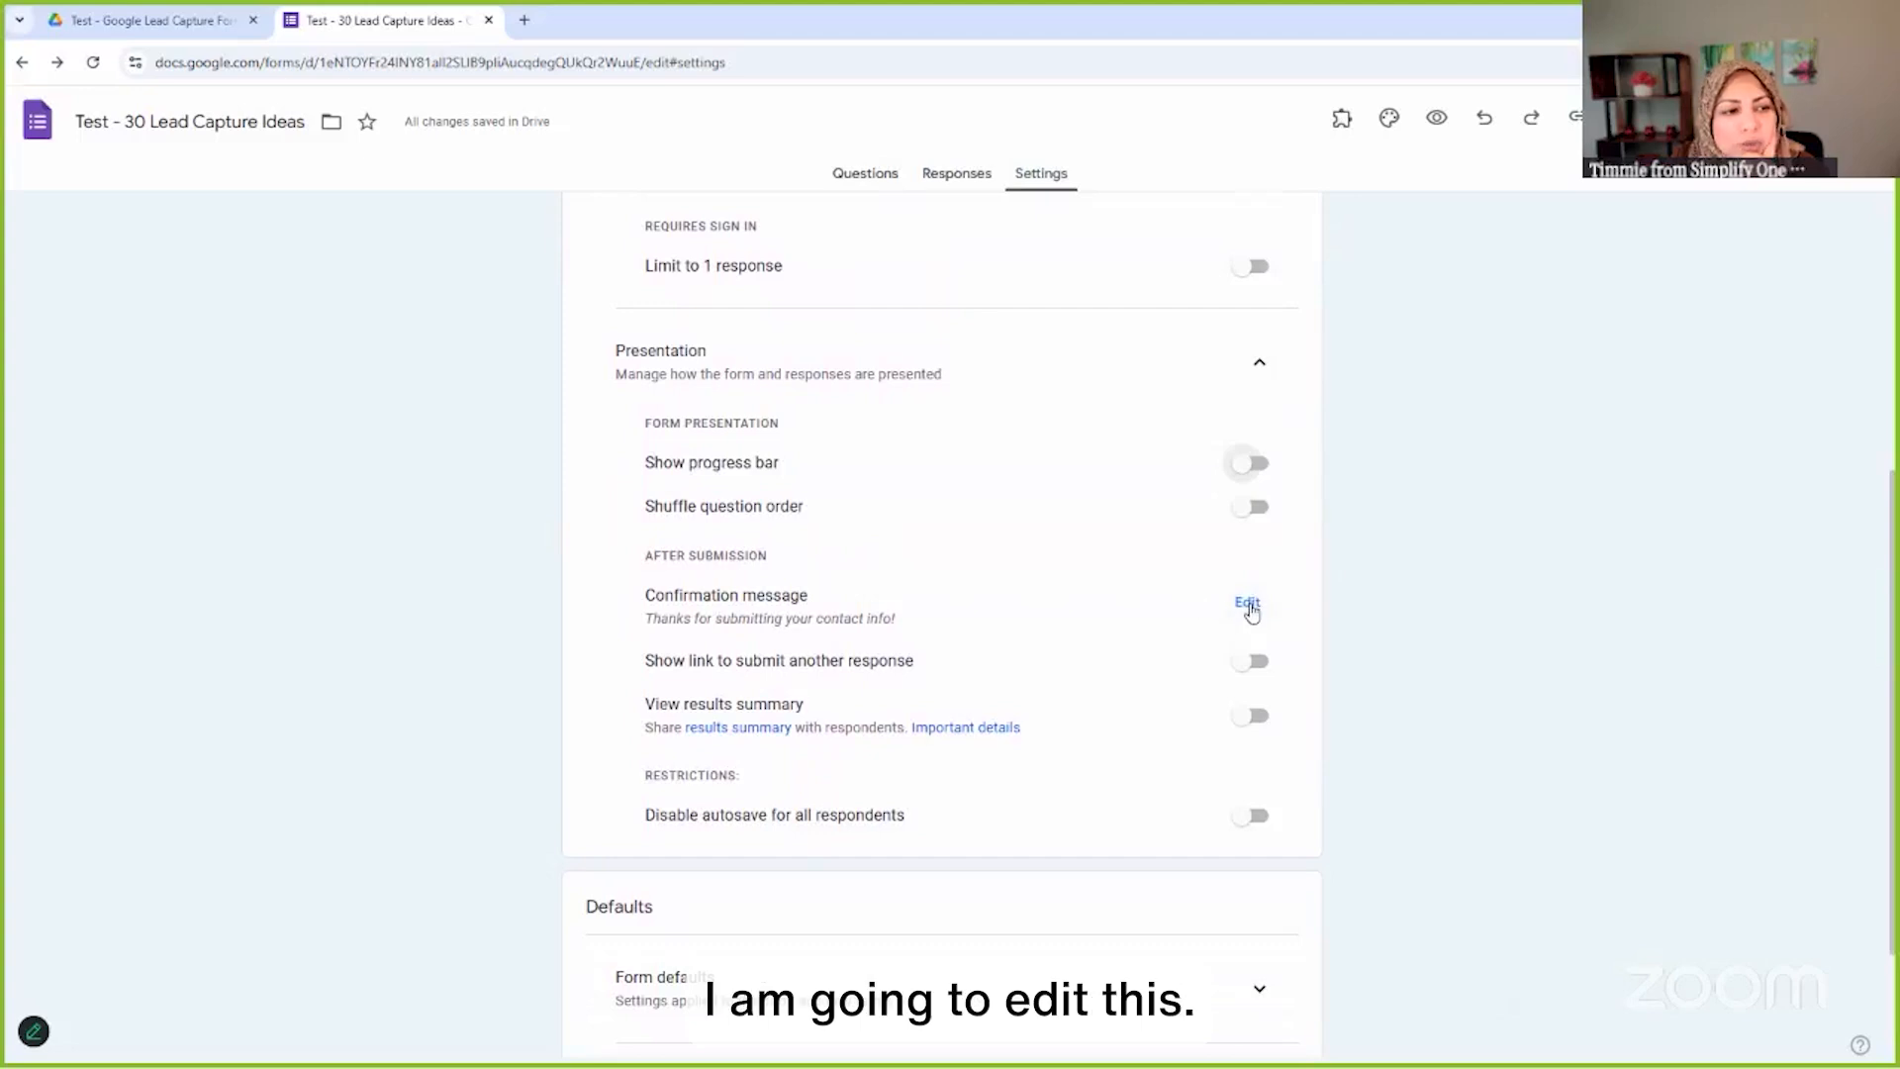
Replace the confirmation message with 'You are in luck, my friend! Here is the link to learn 30 new ideas to capture leads.'
{"action": "left_click", "coordinate": [1249, 605]}
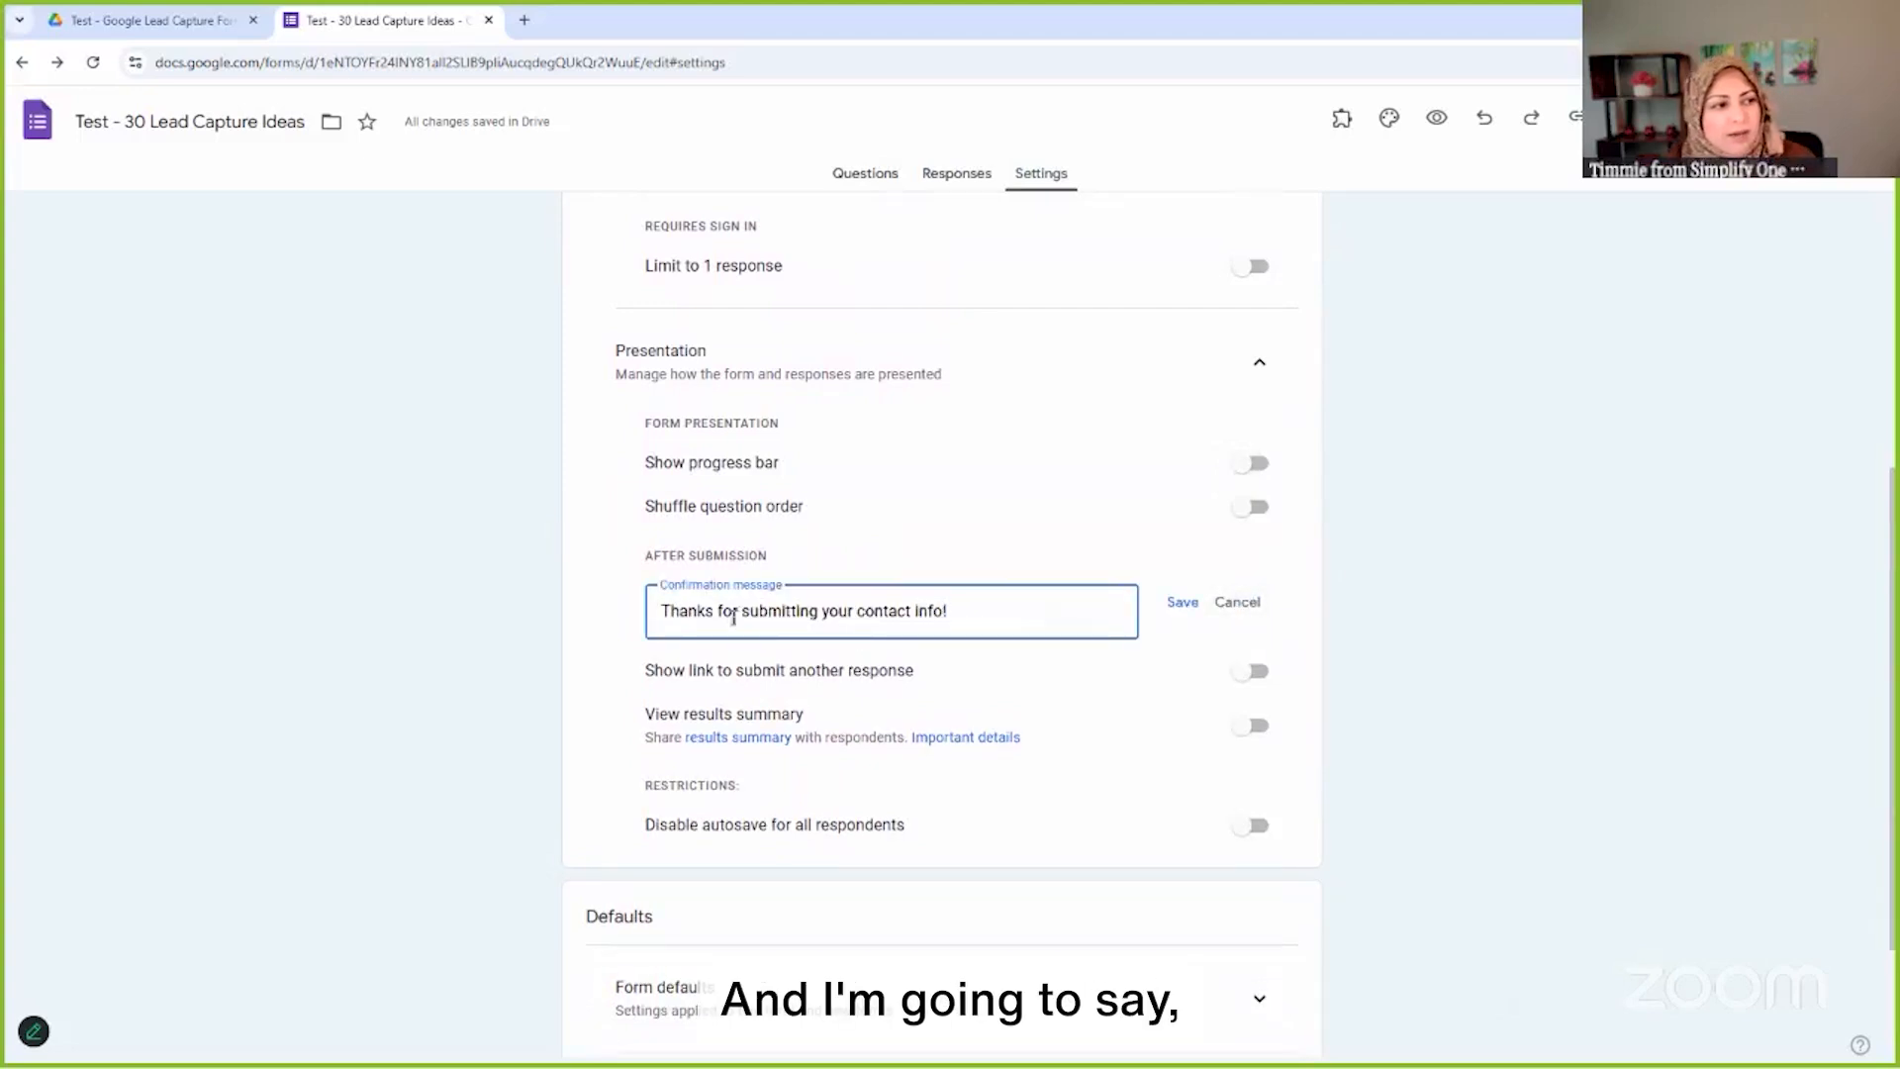
{"action": "key", "text": "ctrl+a"}
{"action": "type", "text": "You"}
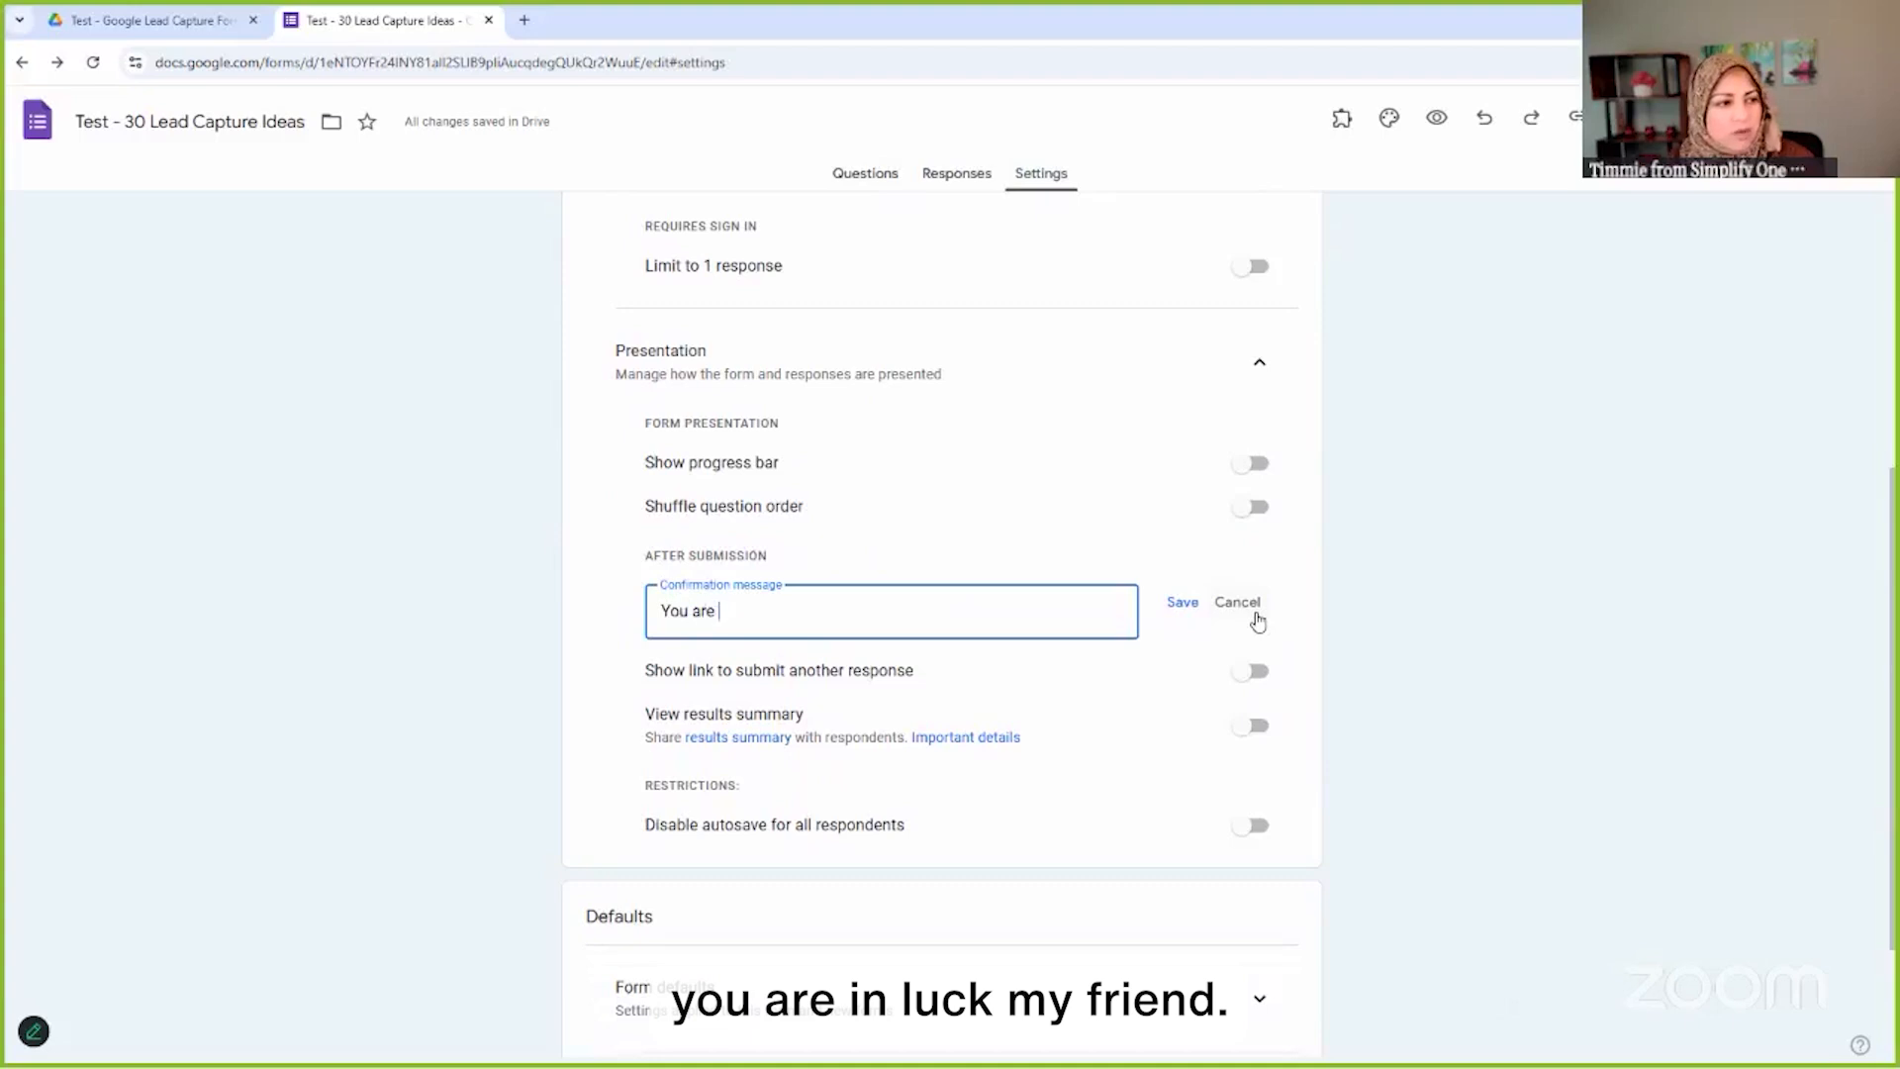
{"action": "type", "text": " are in luck, my friend! Here i"}
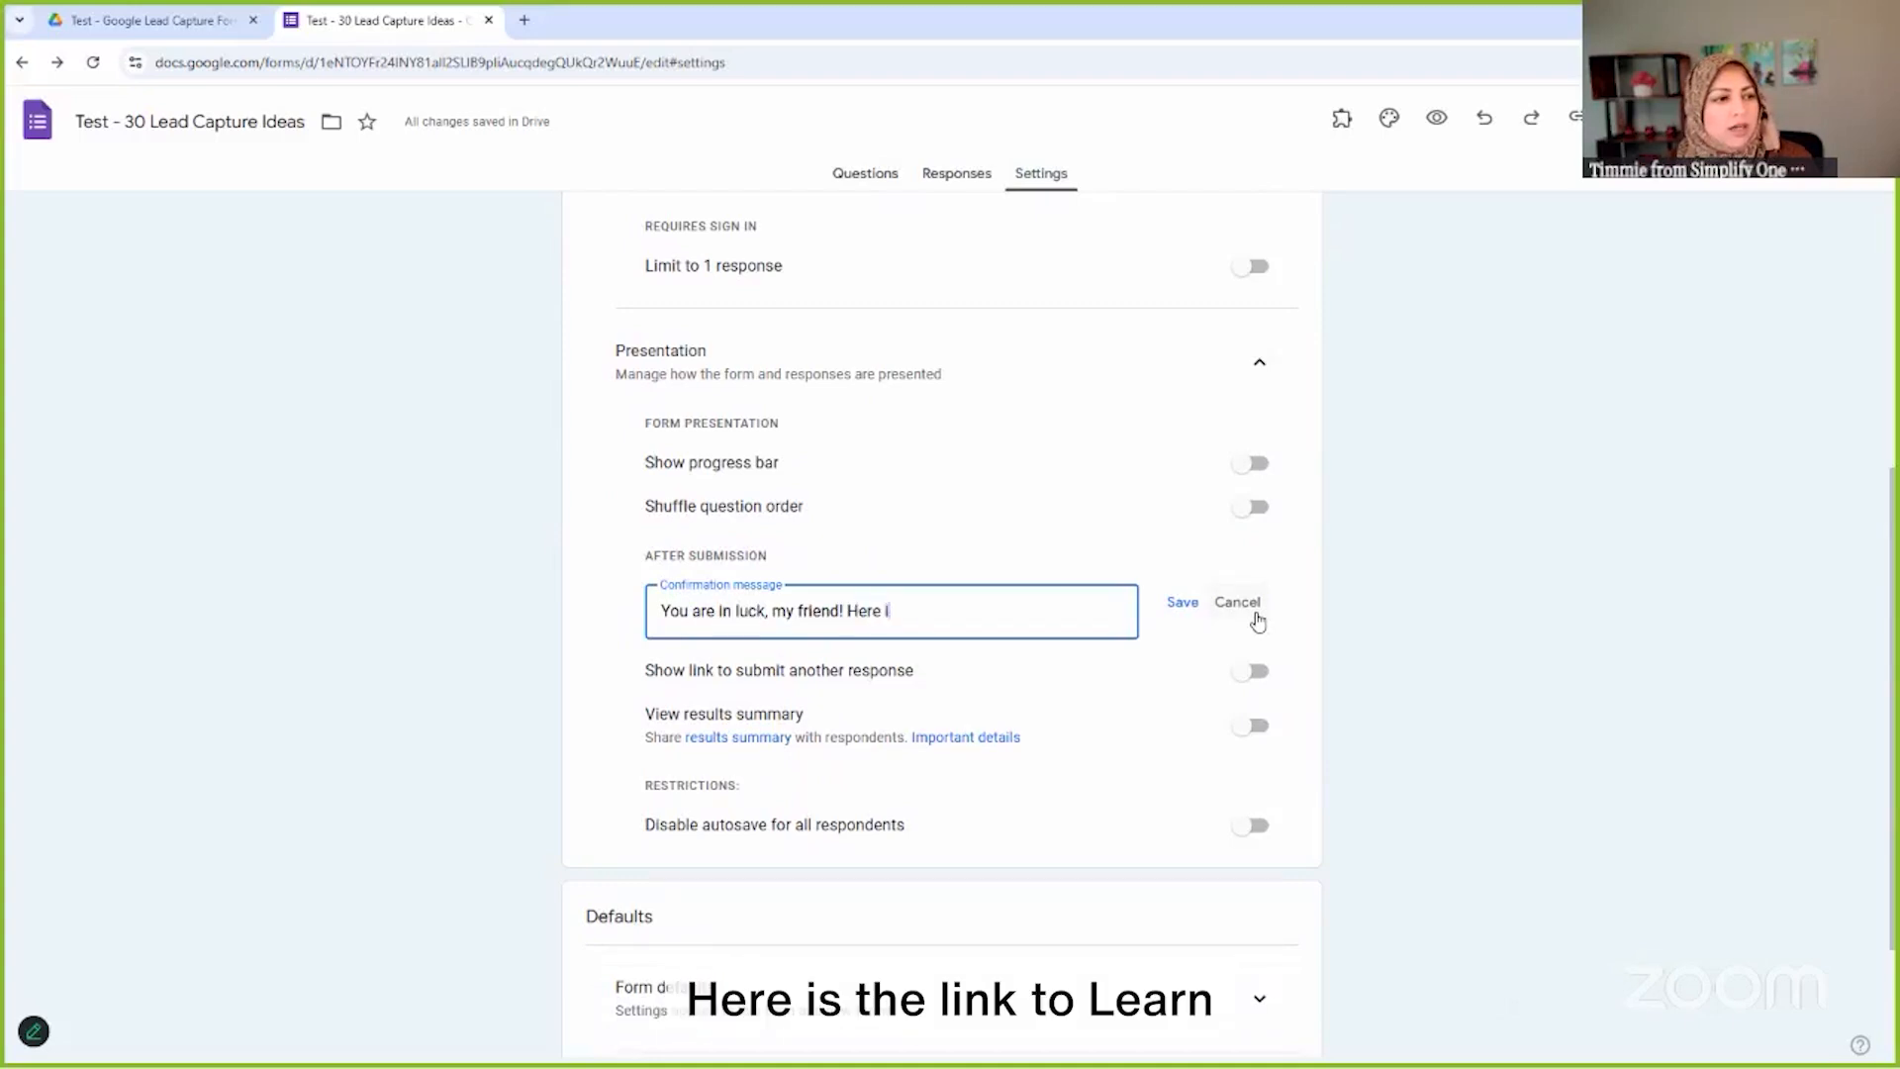
{"action": "type", "text": "s the link to"}
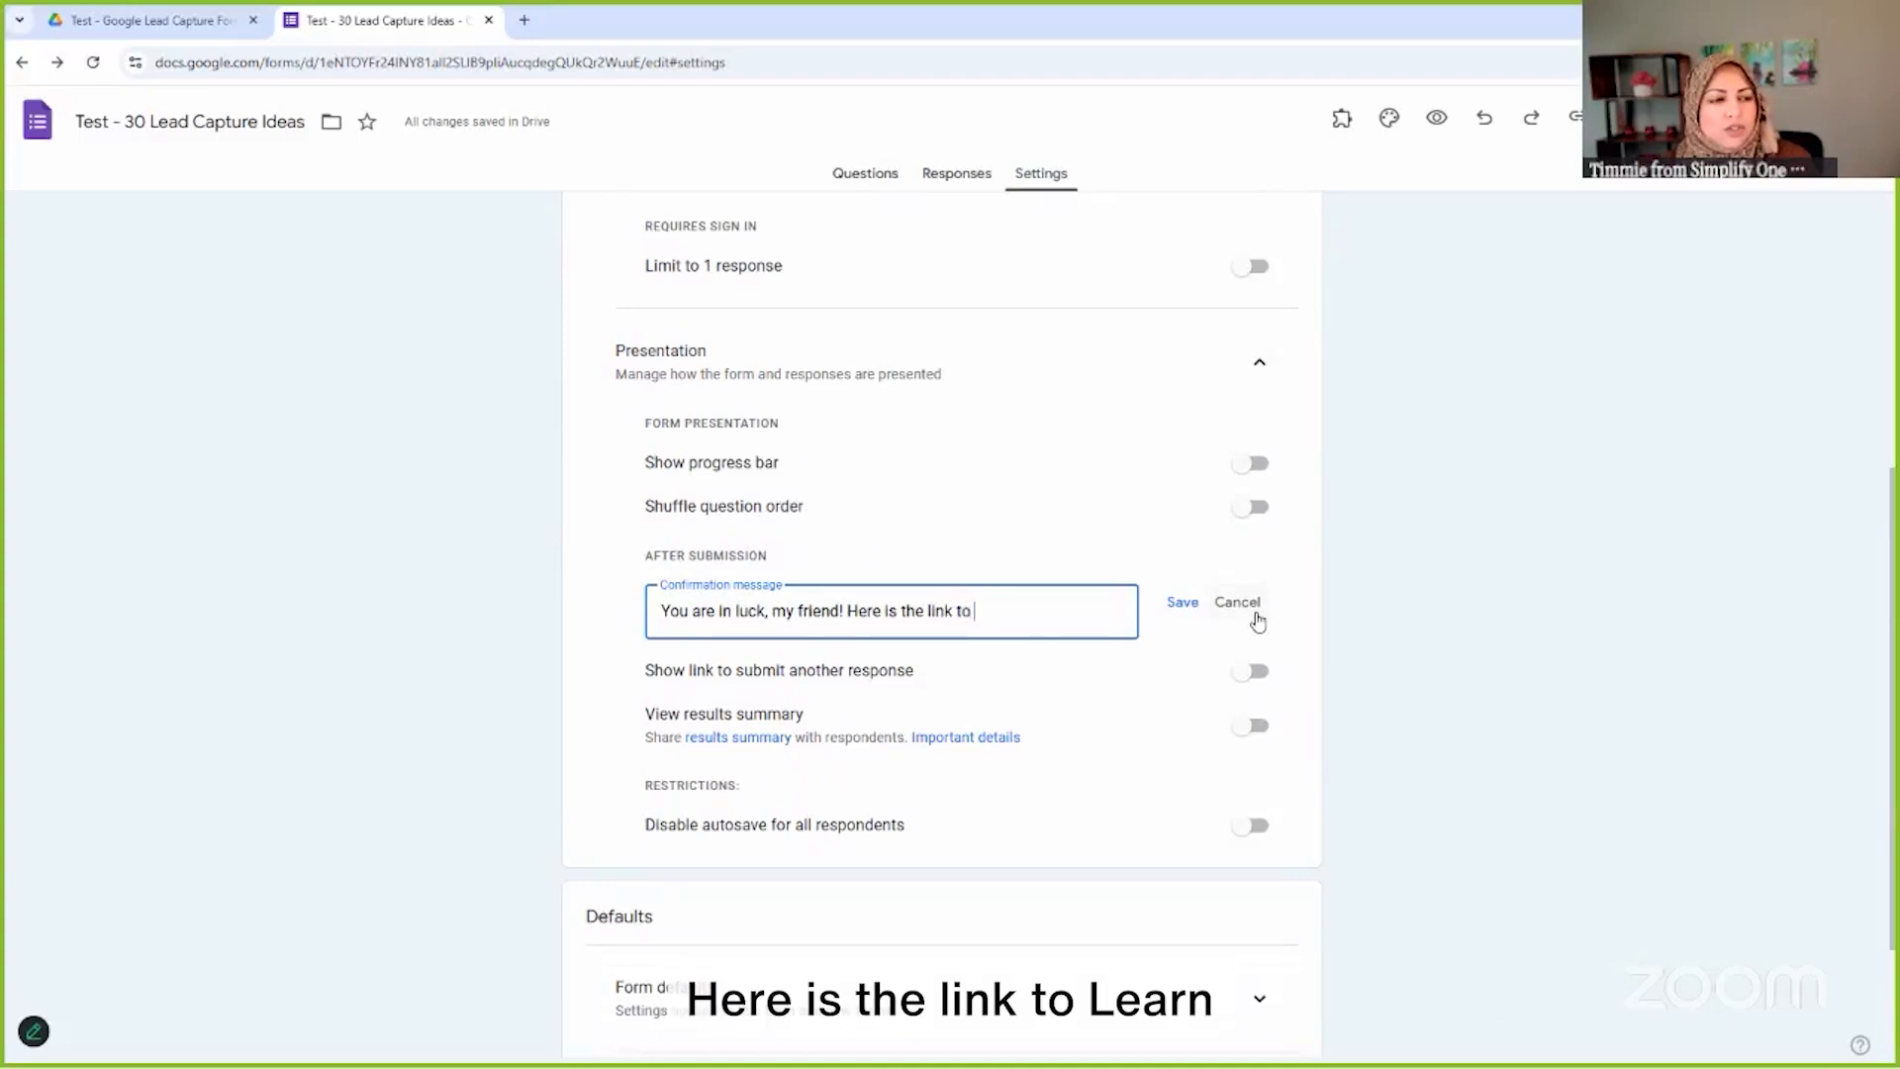
{"action": "type", "text": " learn 30 new ideas to capture leads"}
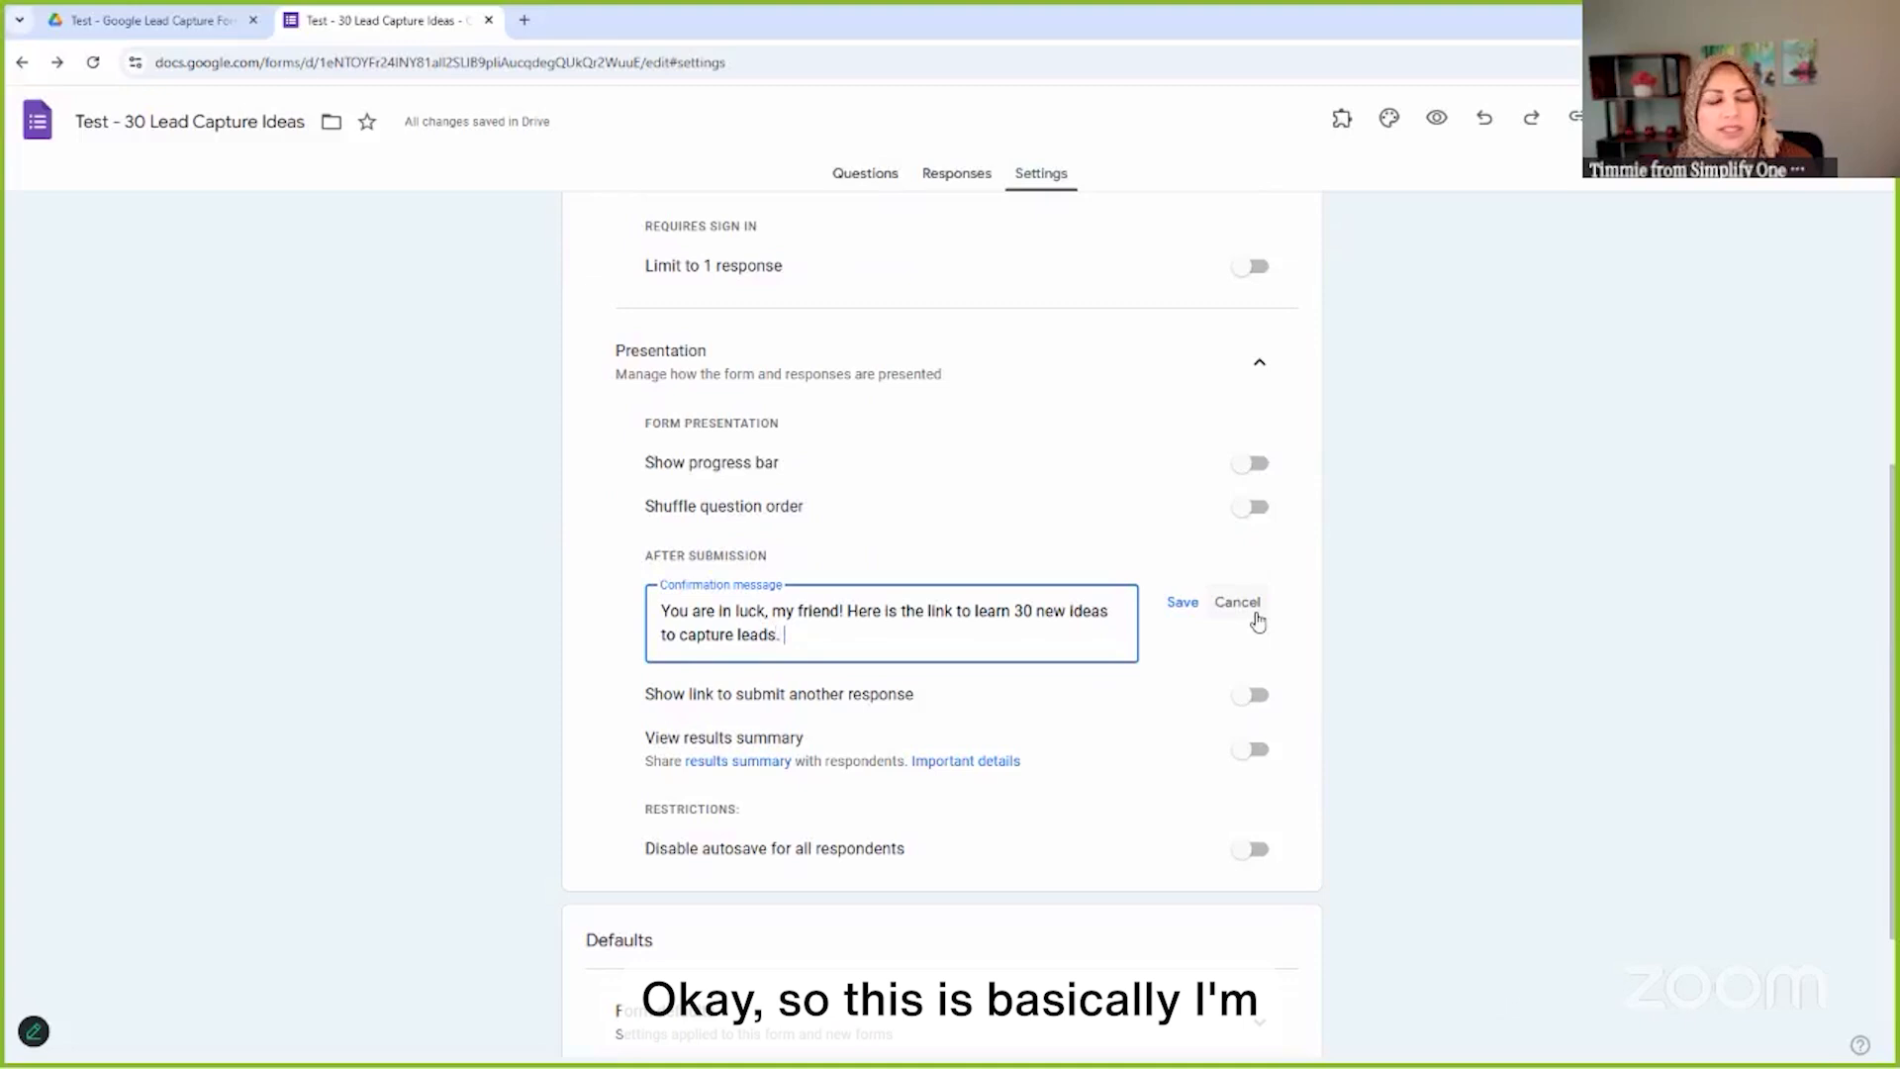
{"action": "type", "text": "."}
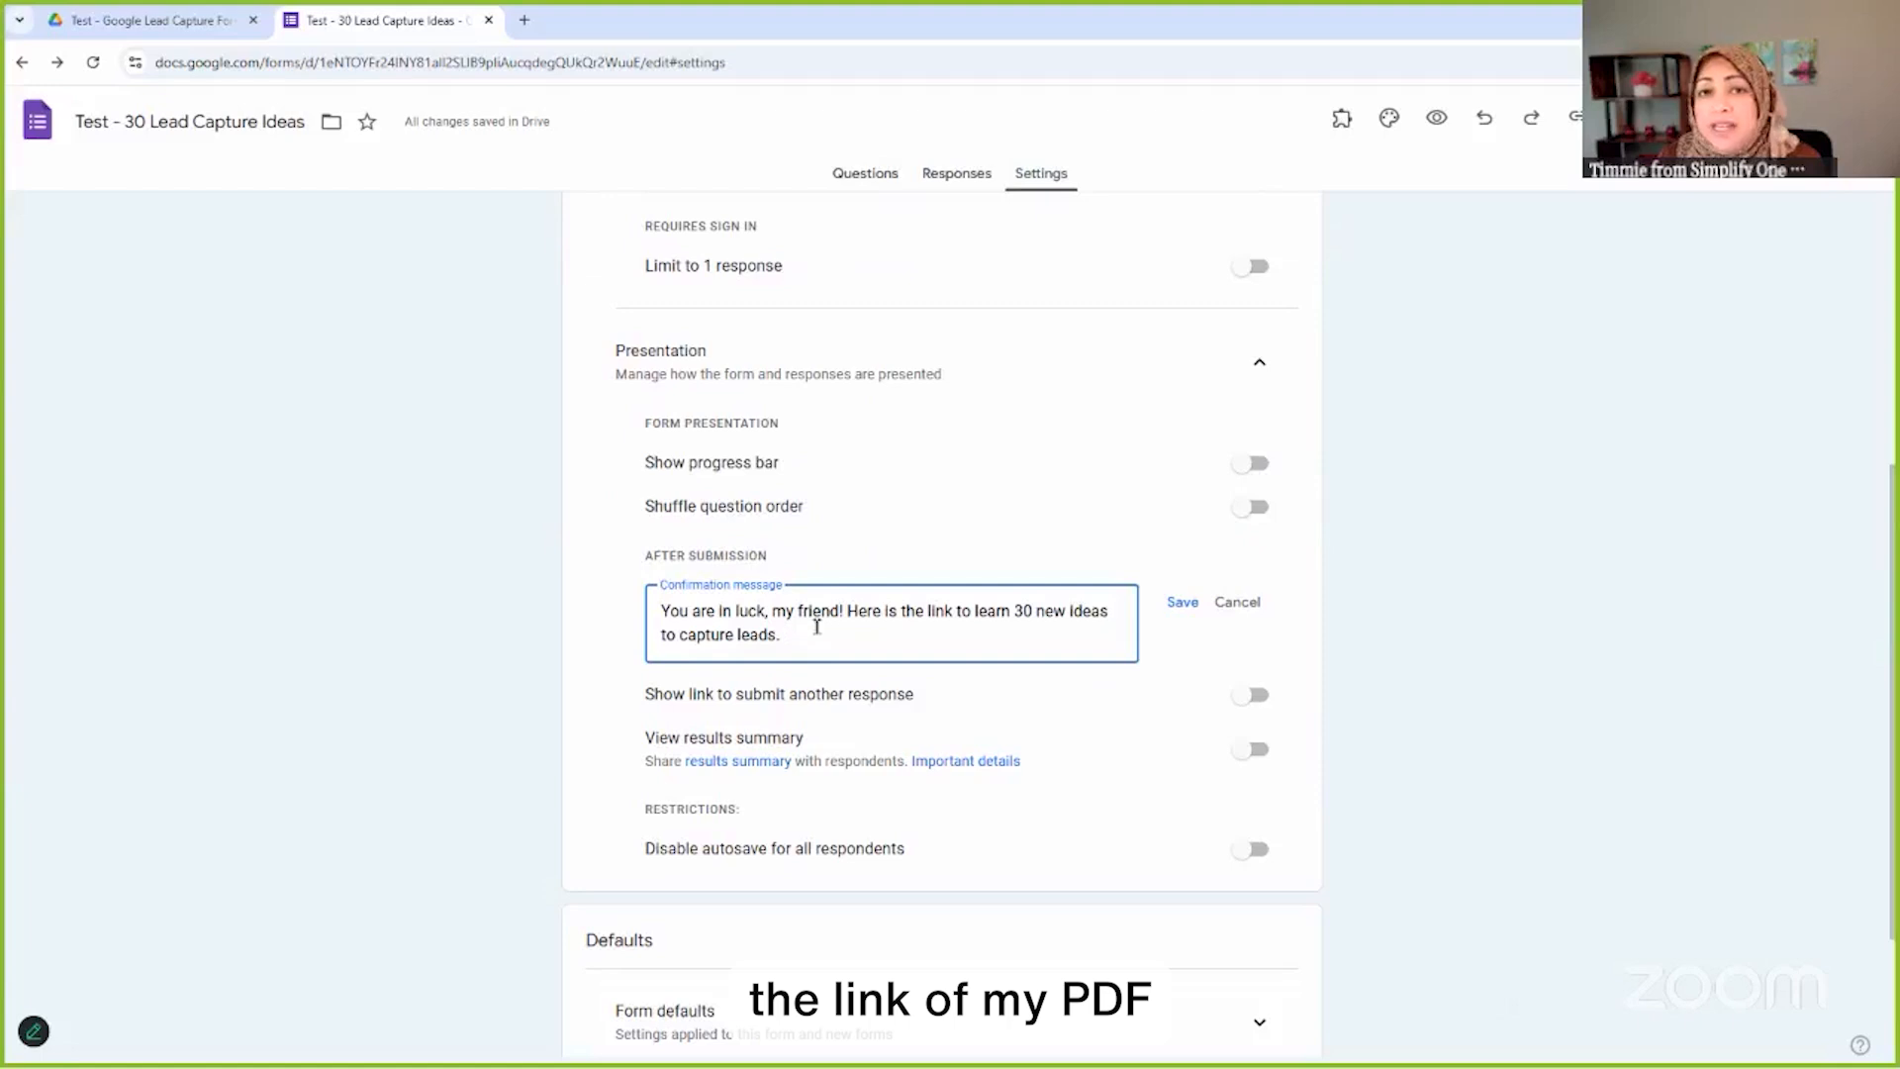
{"action": "left_click", "coordinate": [1183, 604]}
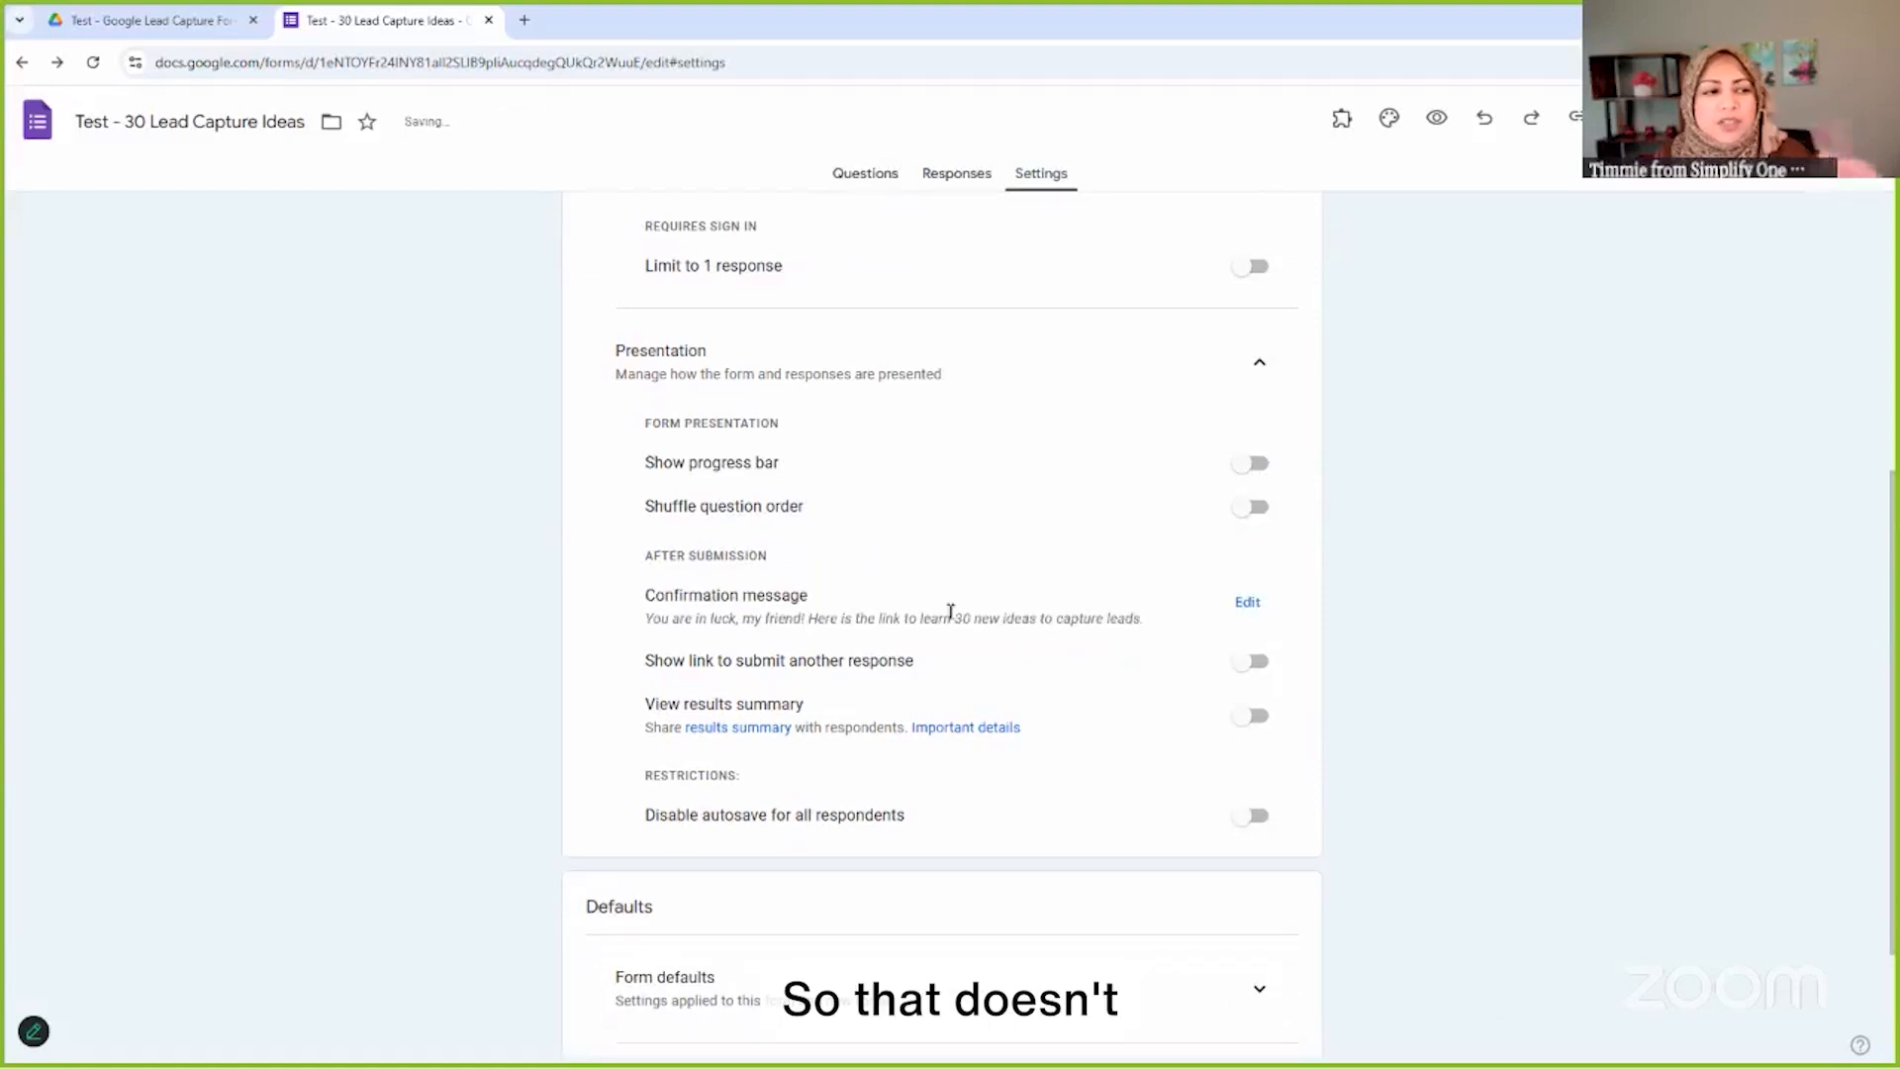
Upload Lead Generation Ideas (1).pdf from Downloads into the Test - Google Lead Capture Form folder
{"action": "left_click", "coordinate": [165, 28]}
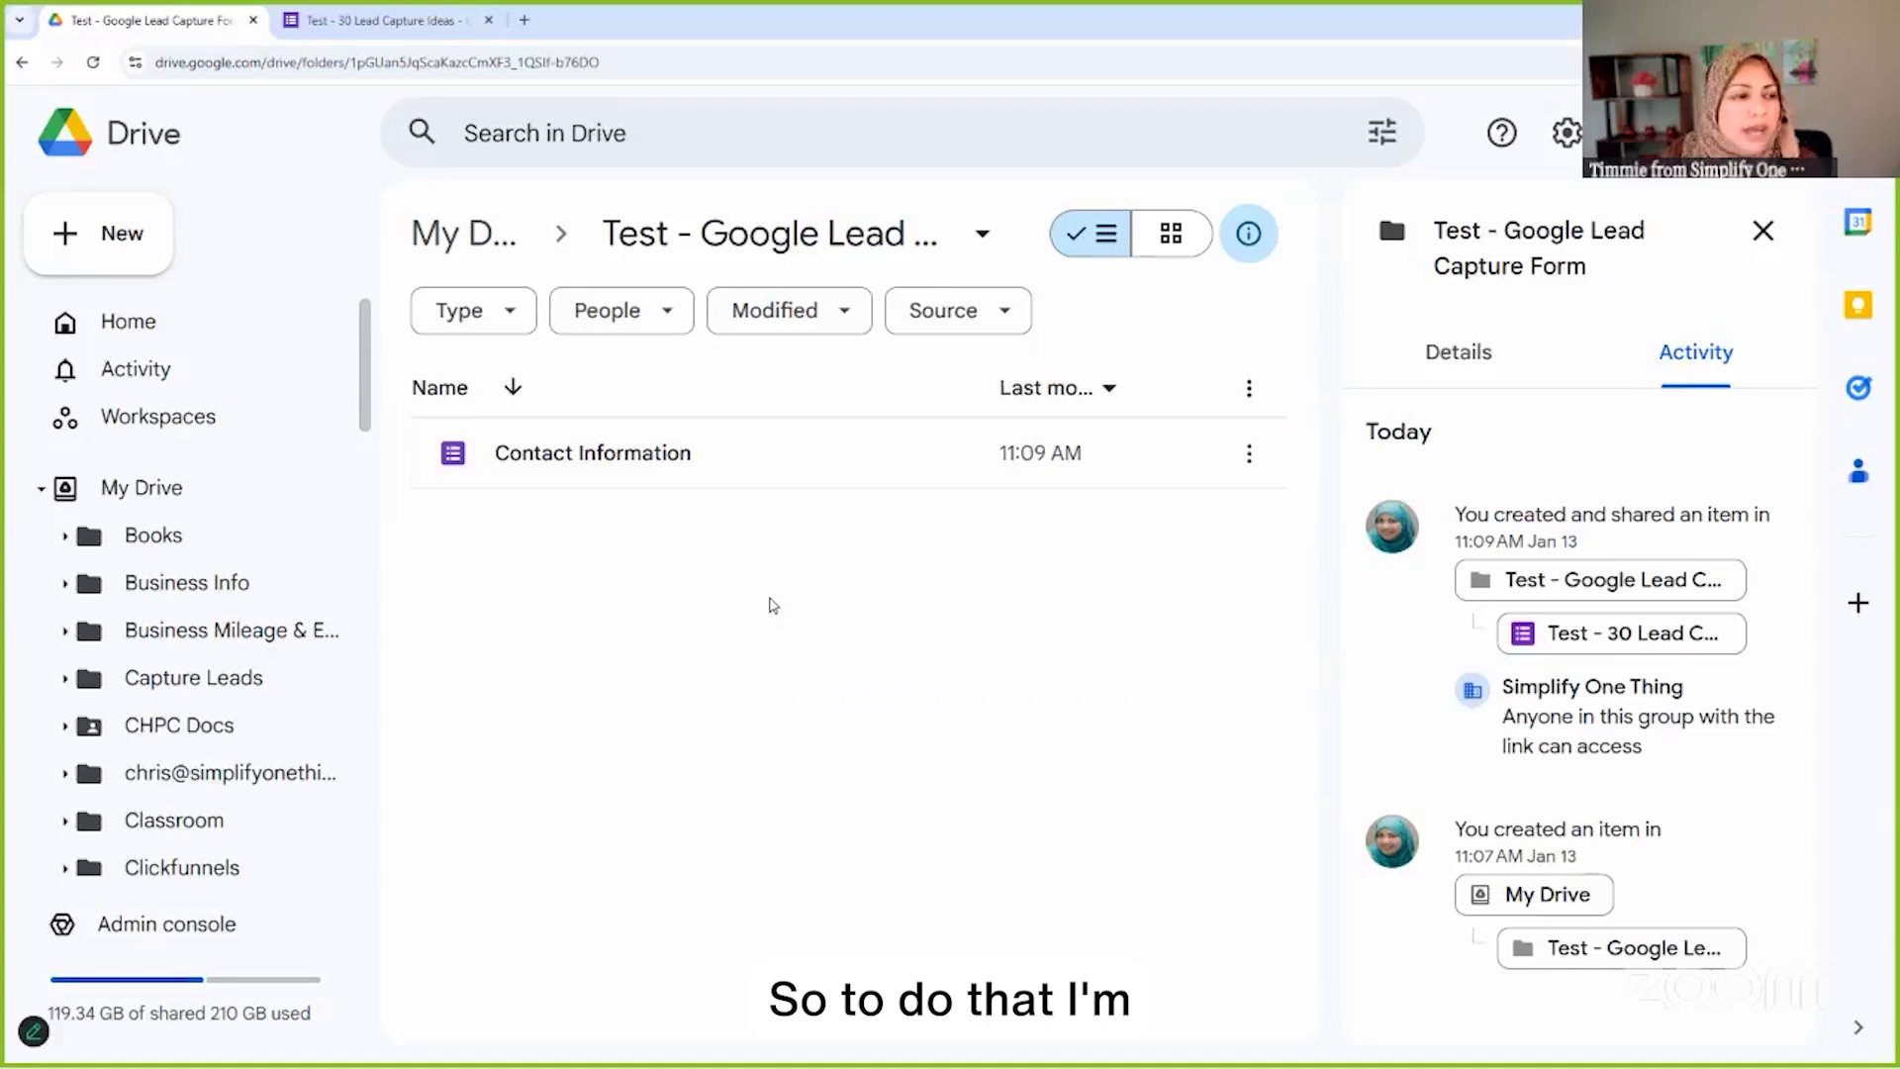
{"action": "right_click", "coordinate": [773, 604]}
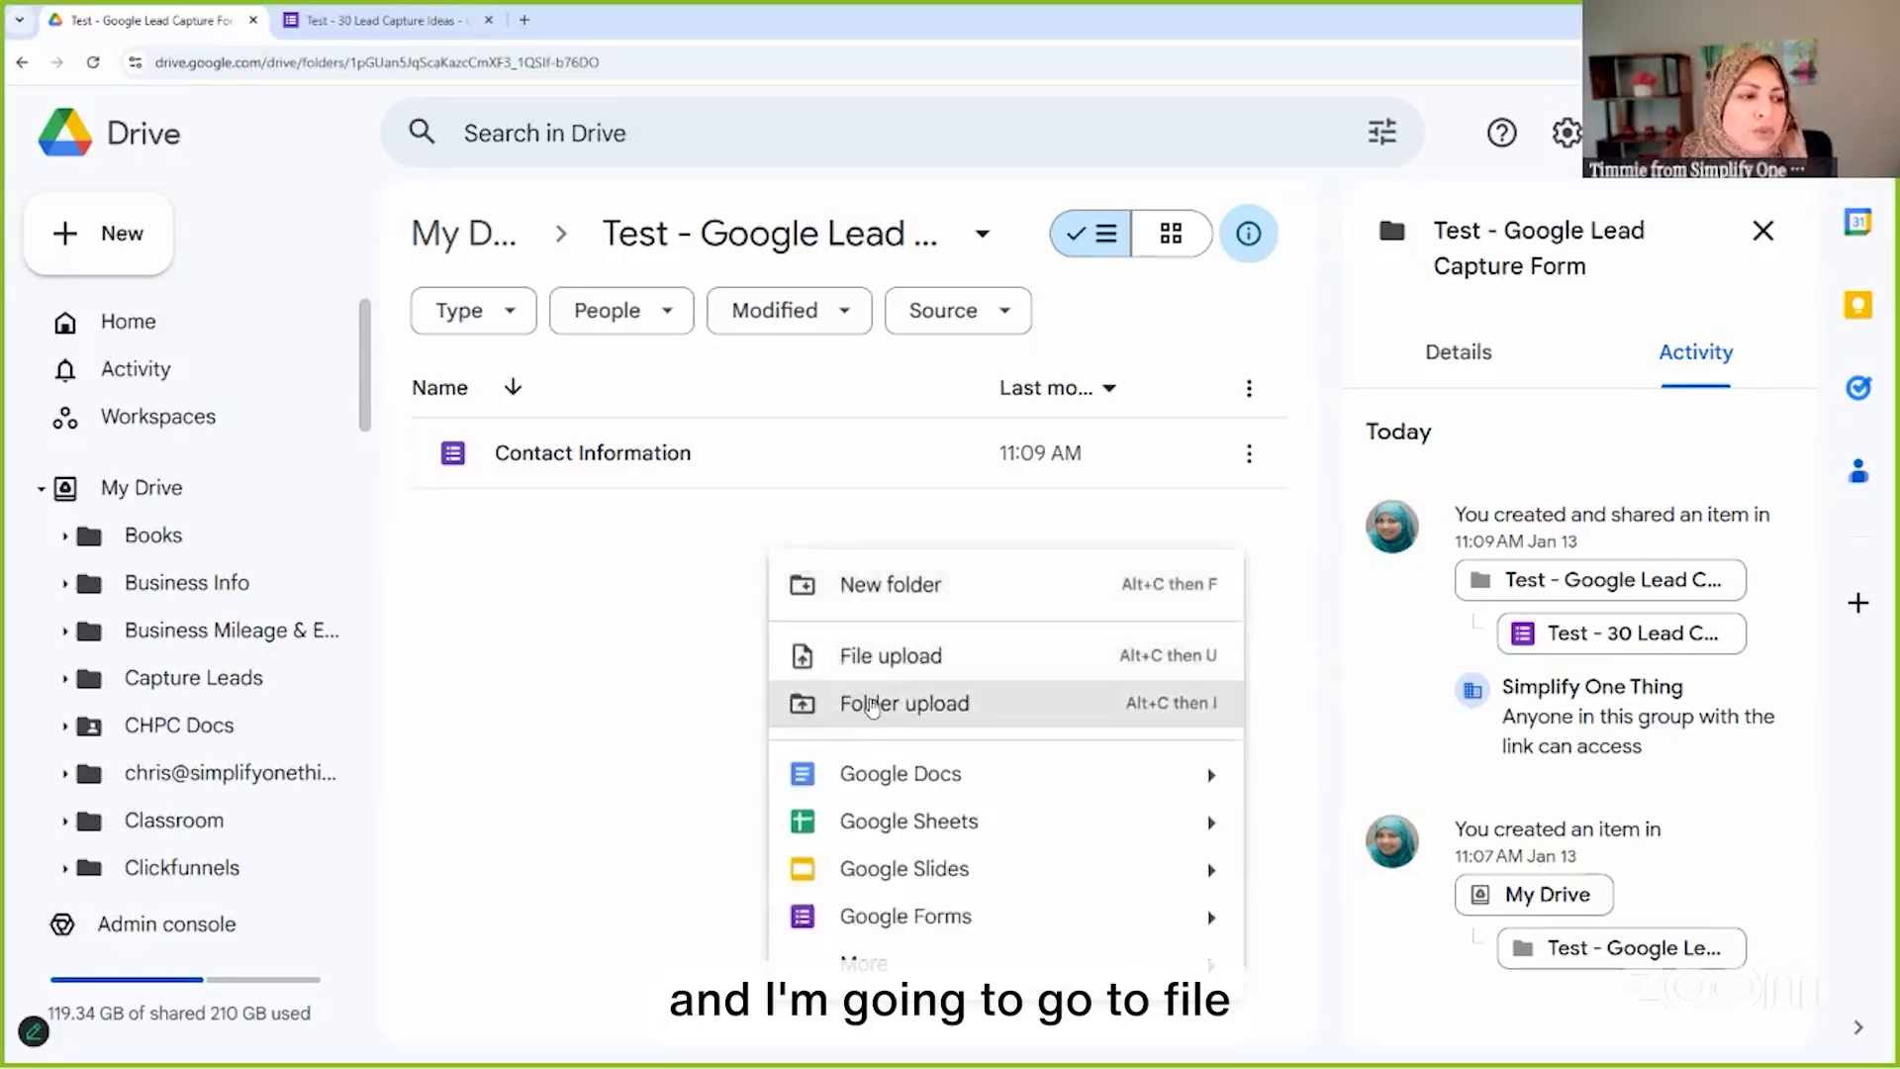
{"action": "left_click", "coordinate": [906, 657]}
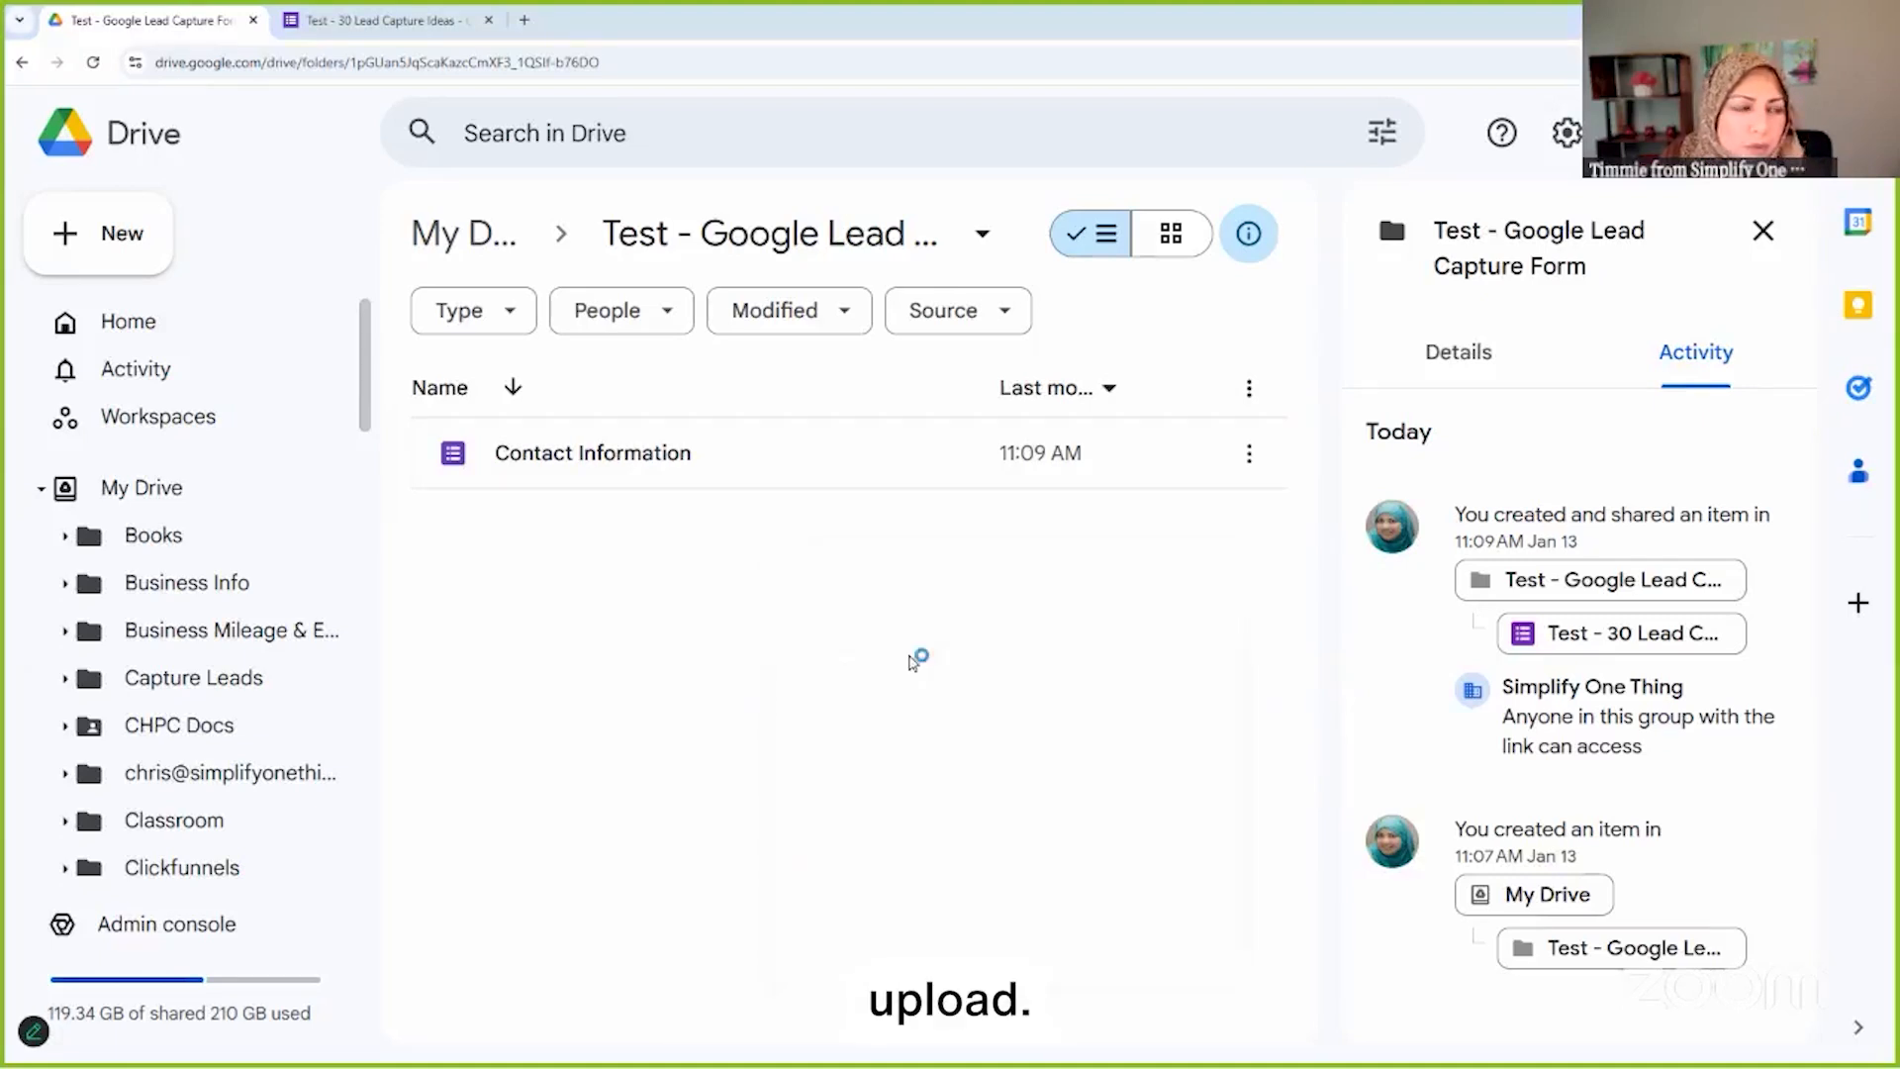
{"action": "left_click", "coordinate": [1461, 61]}
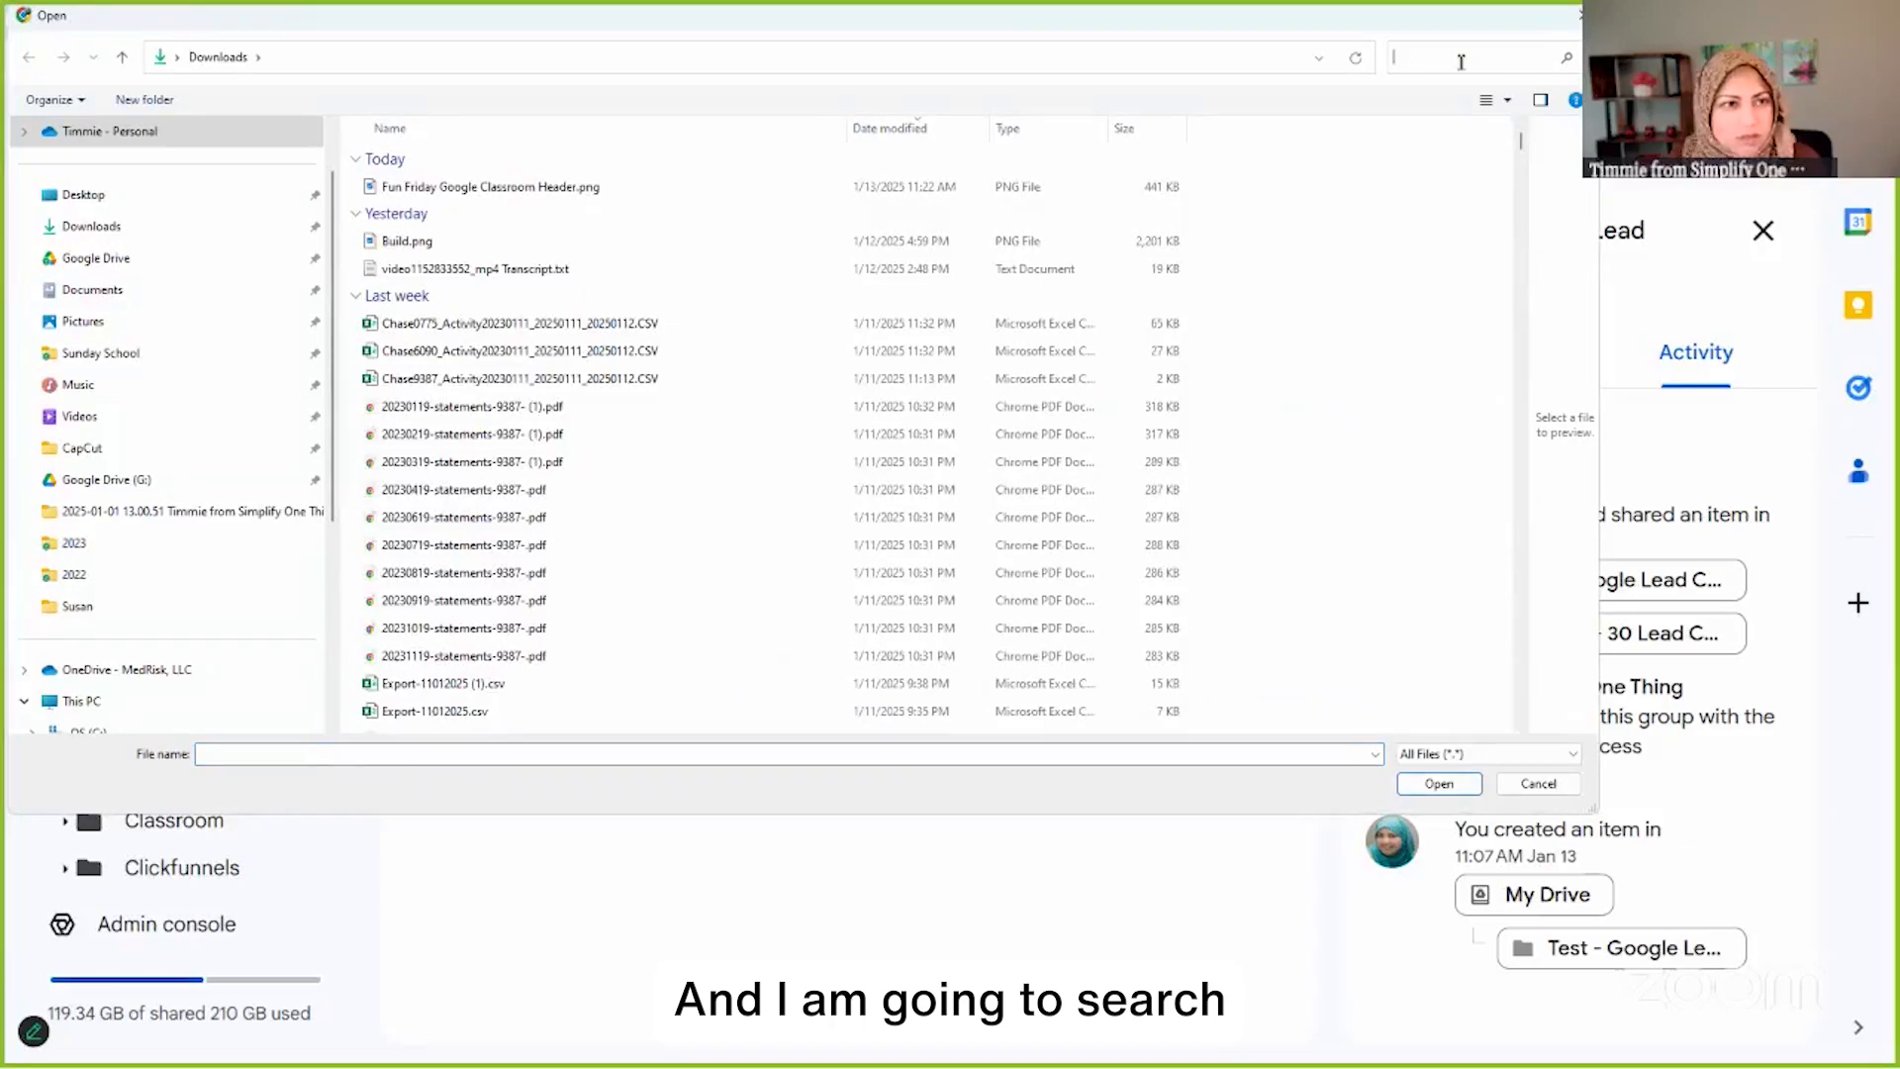
{"action": "type", "text": "id"}
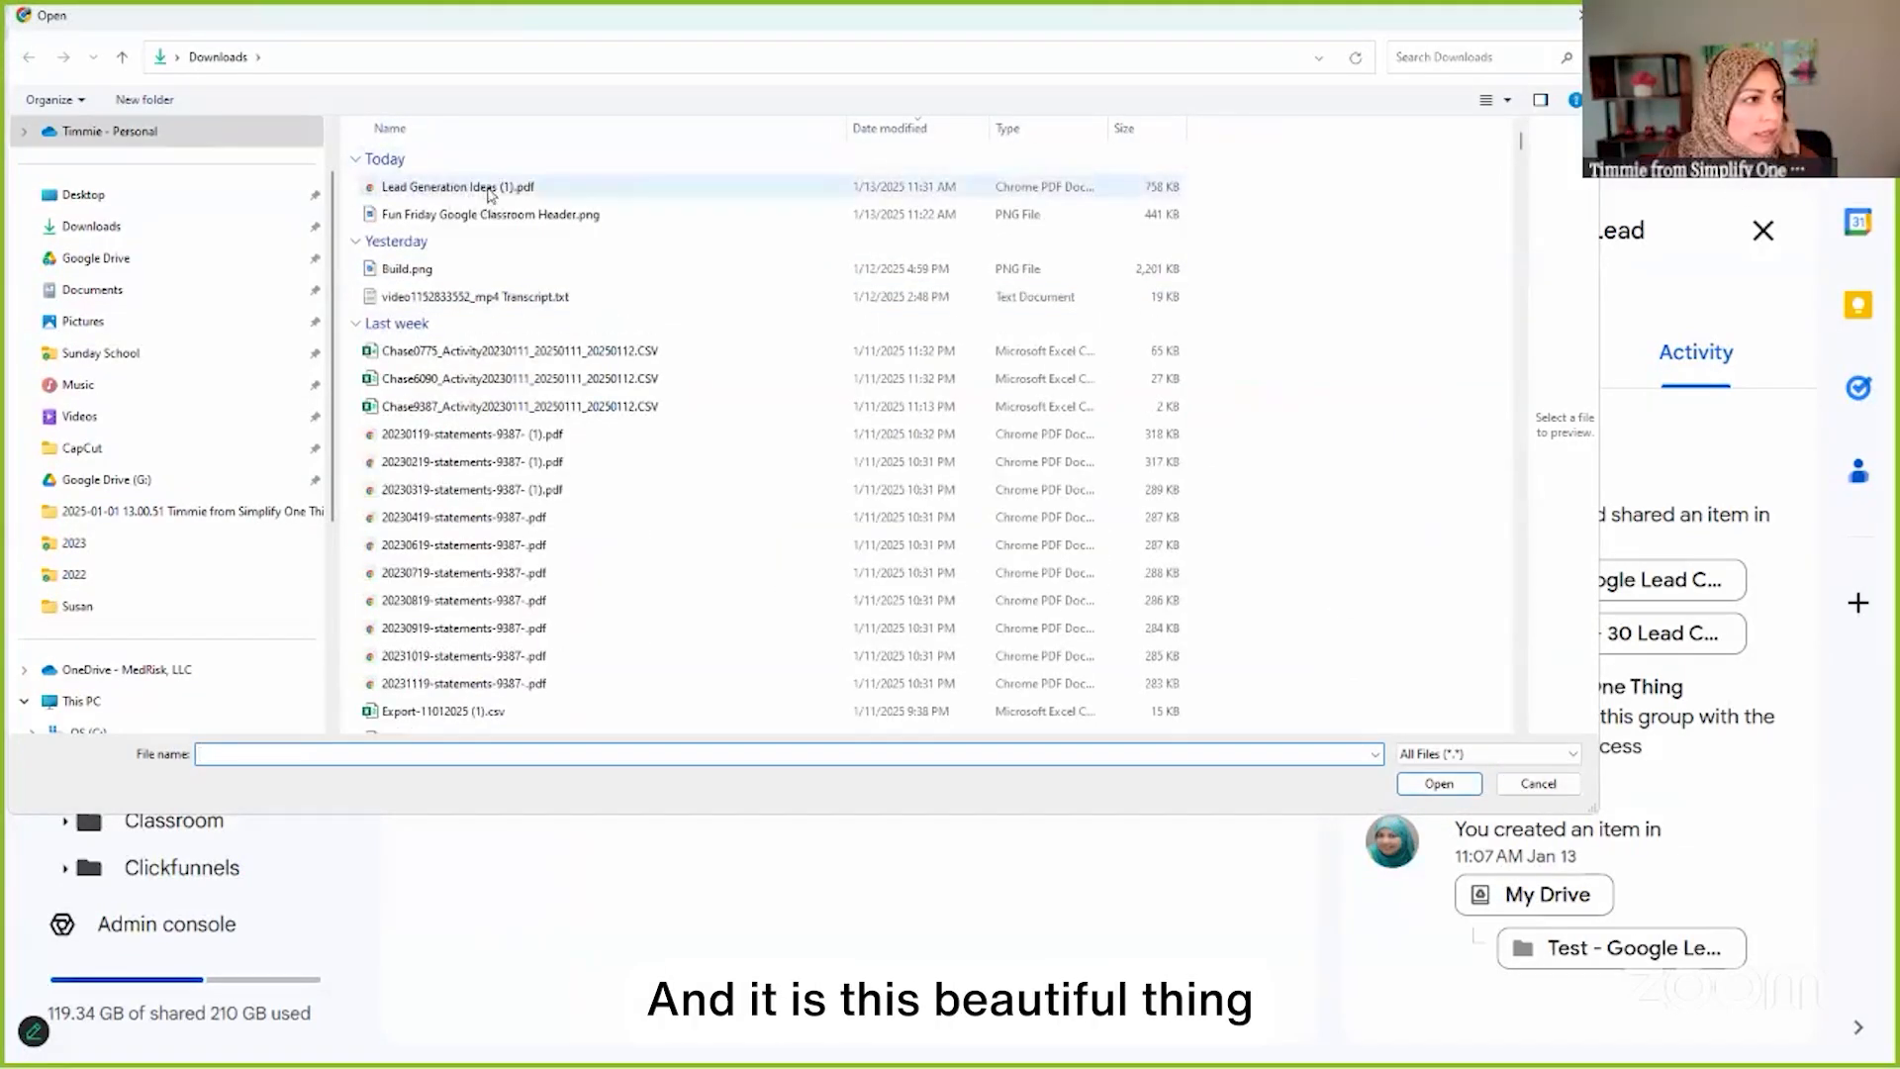
{"action": "left_click", "coordinate": [500, 193]}
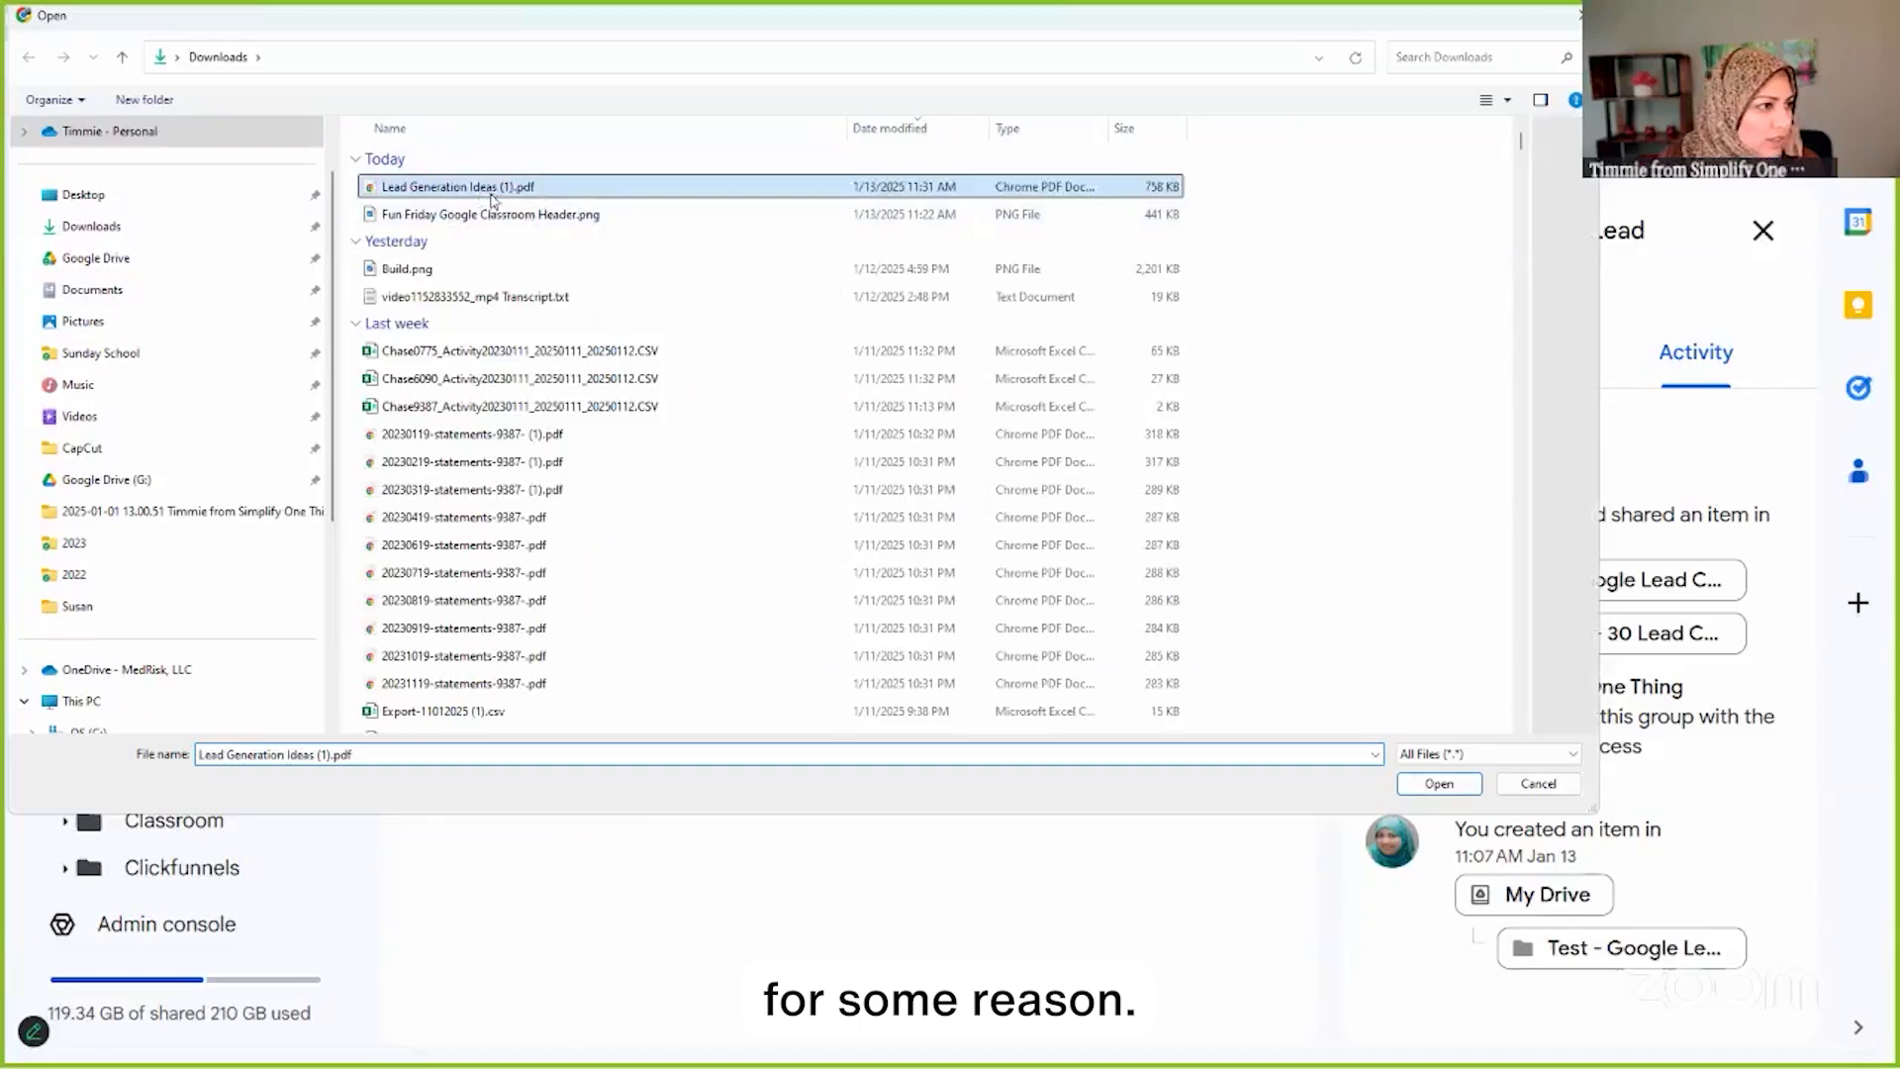
{"action": "left_click", "coordinate": [1417, 784]}
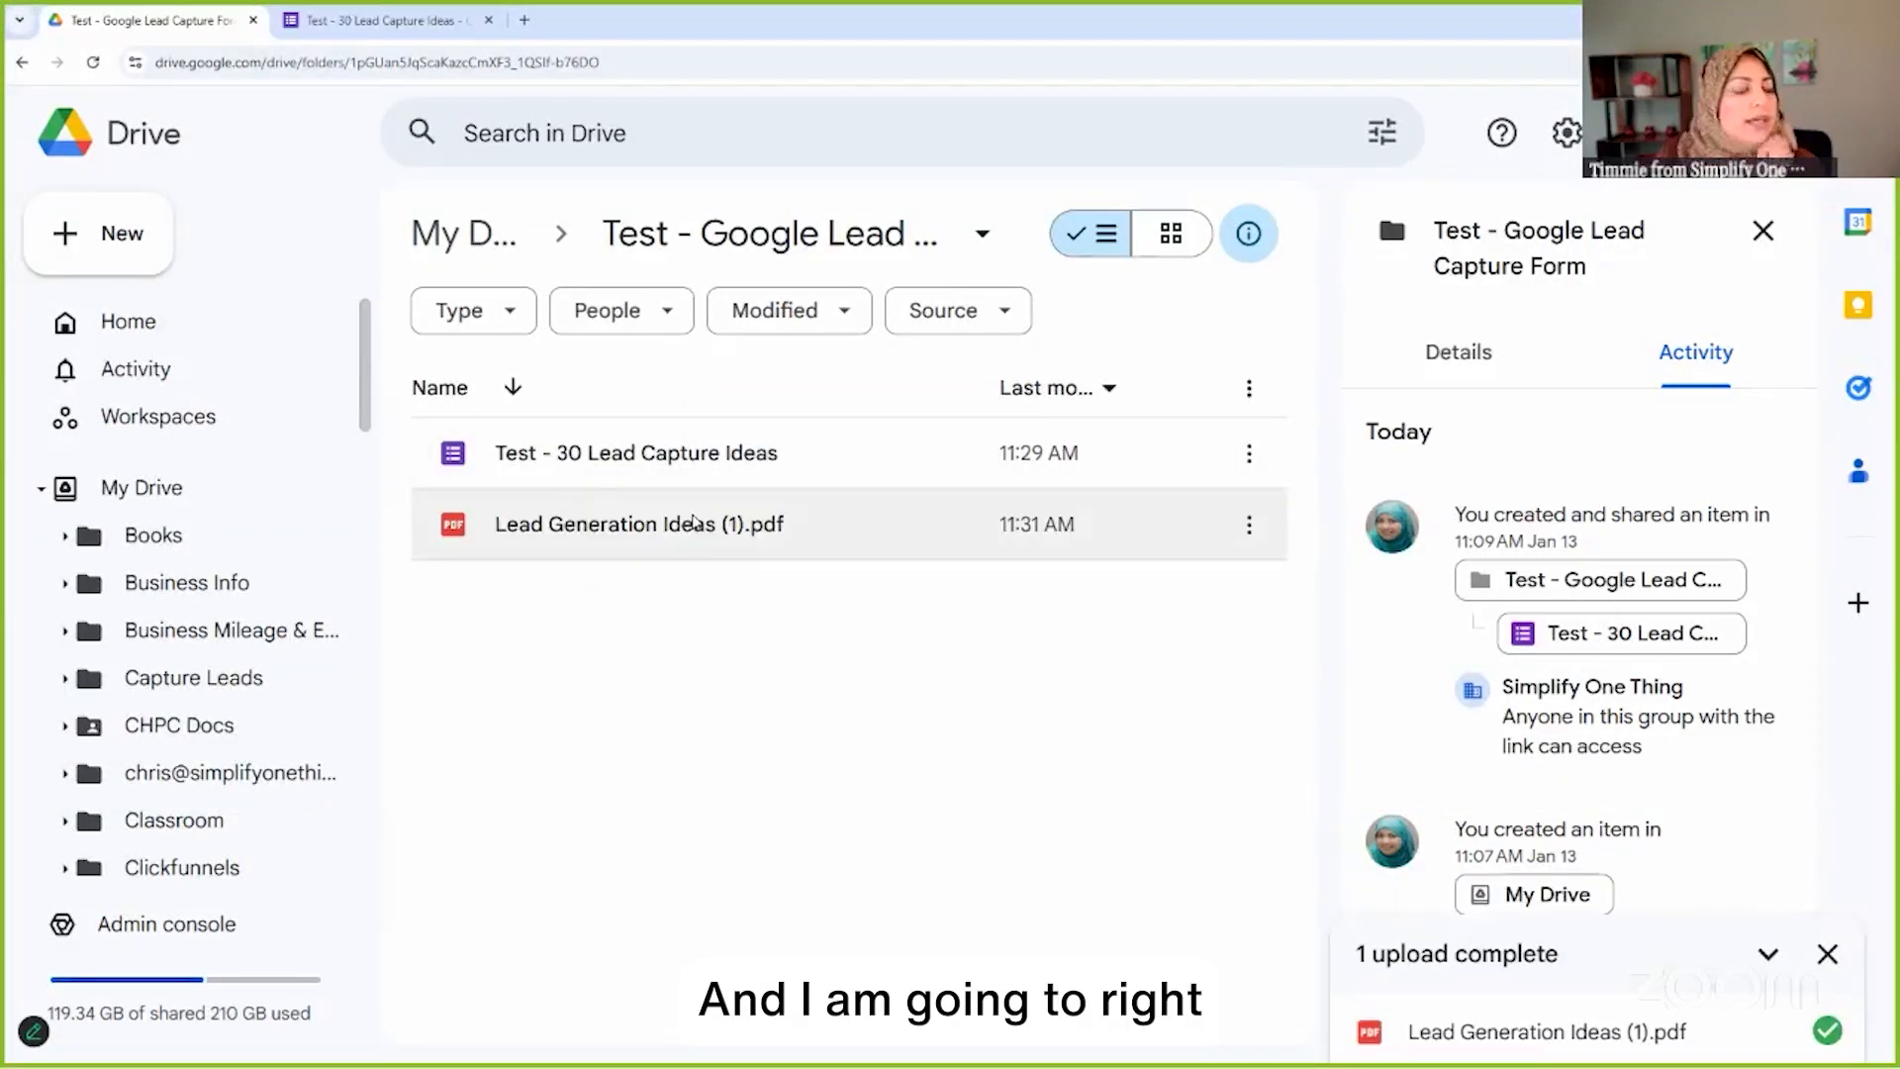
Share Lead Generation Ideas (1).pdf as Viewer with anyone with the link, and copy its link
{"action": "right_click", "coordinate": [698, 538]}
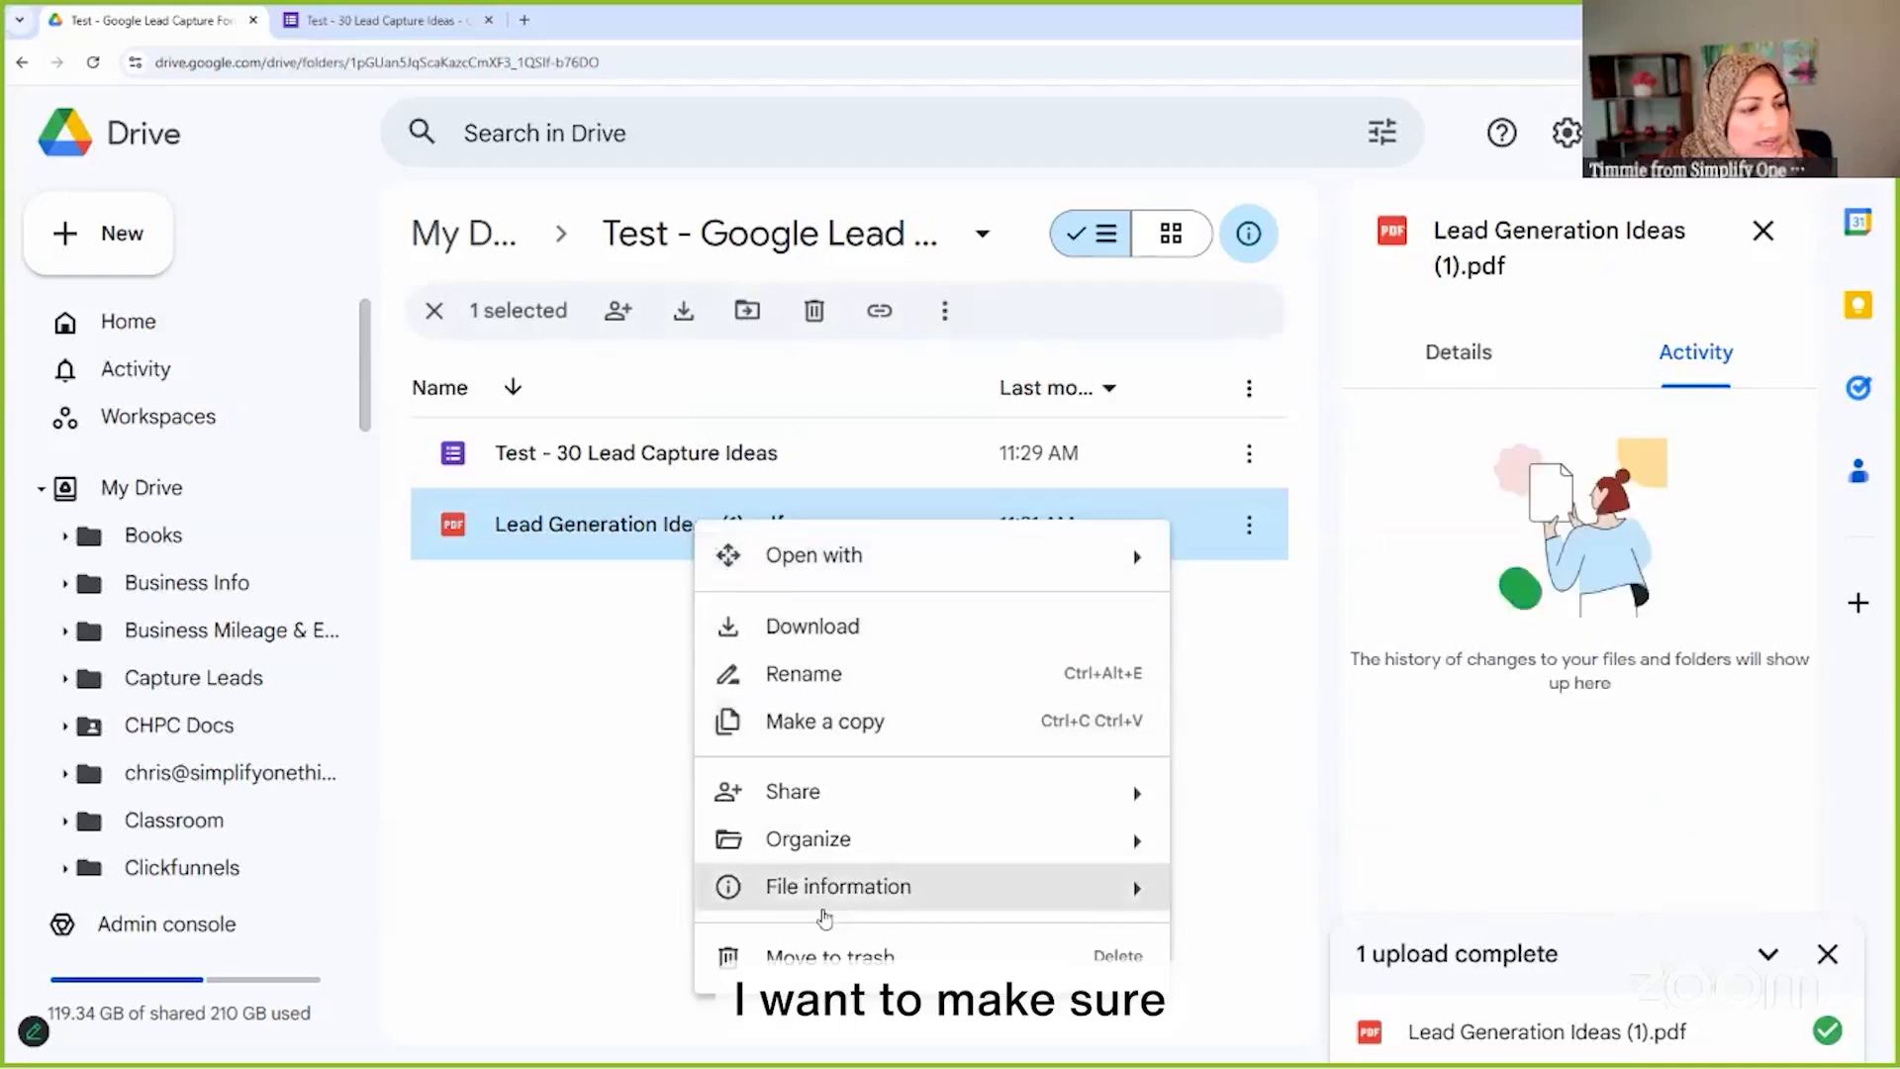
{"action": "mouse_move", "coordinate": [831, 802]}
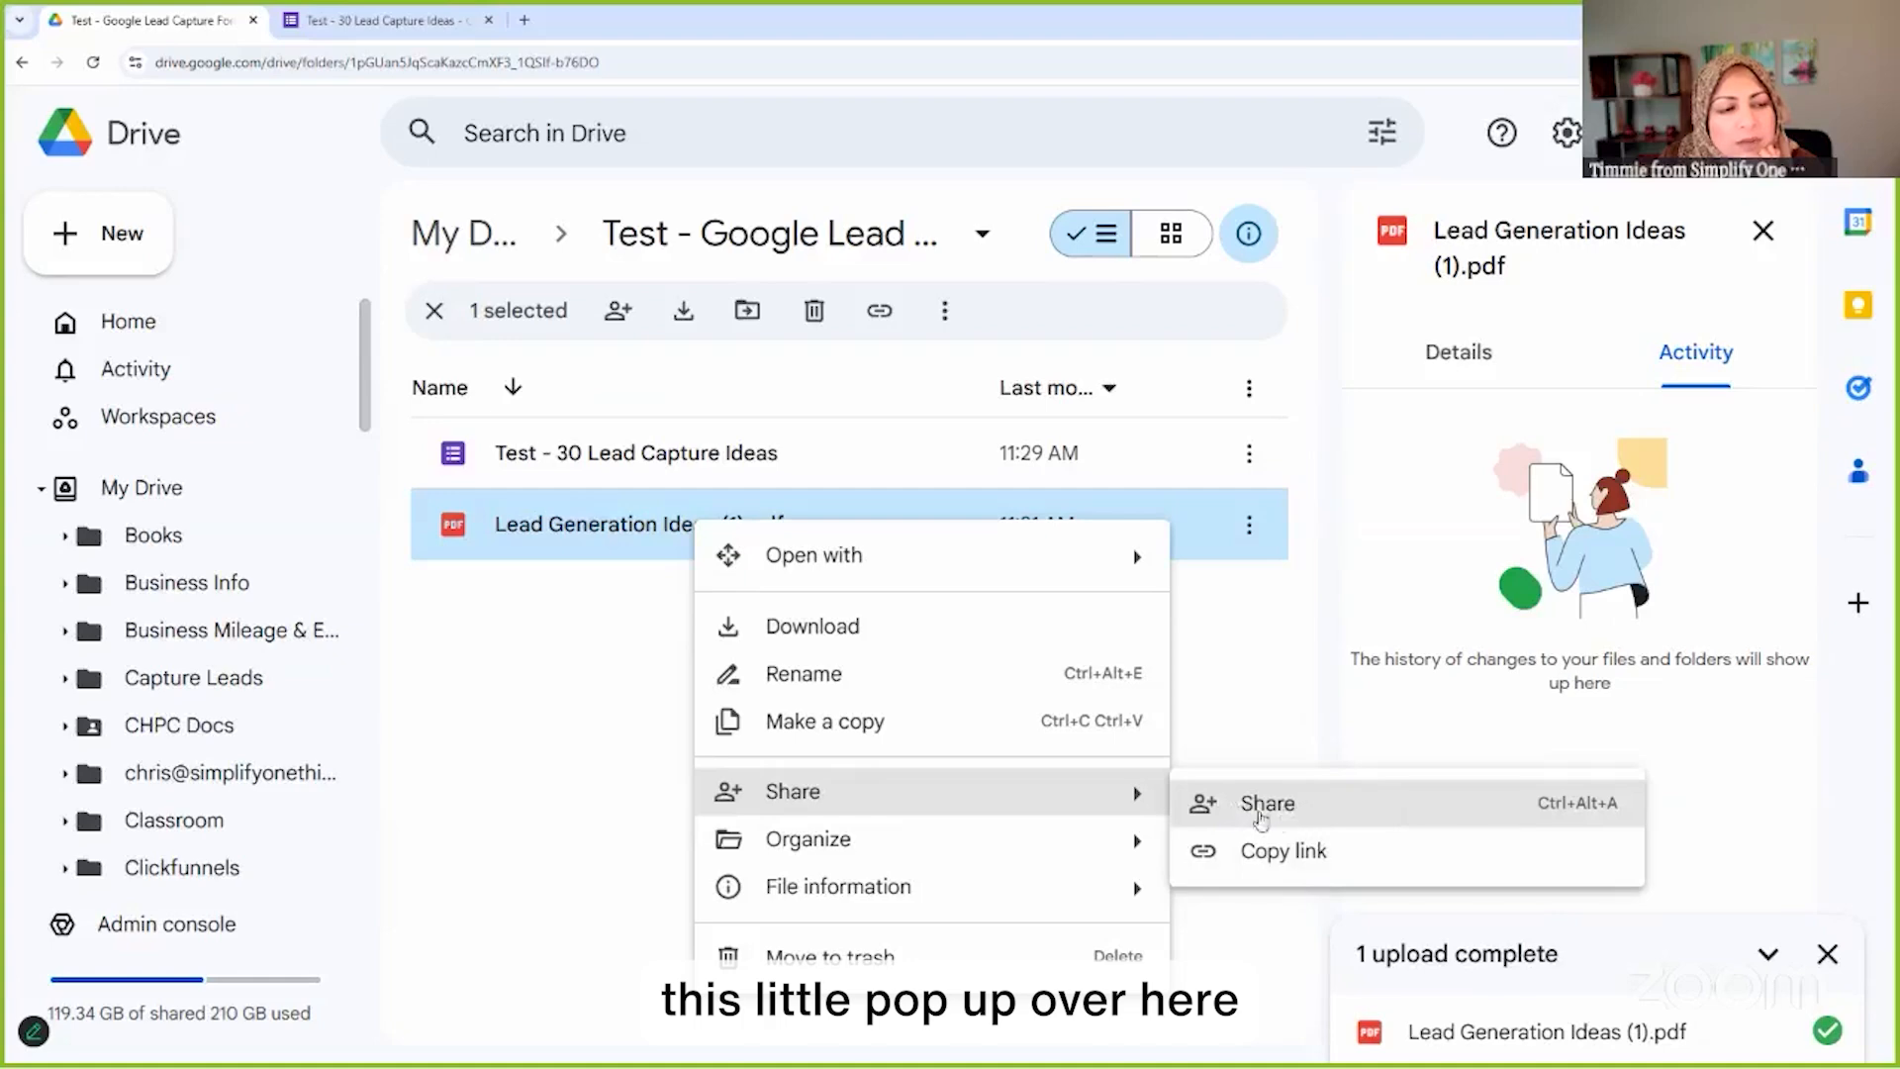
{"action": "left_click", "coordinate": [1276, 805]}
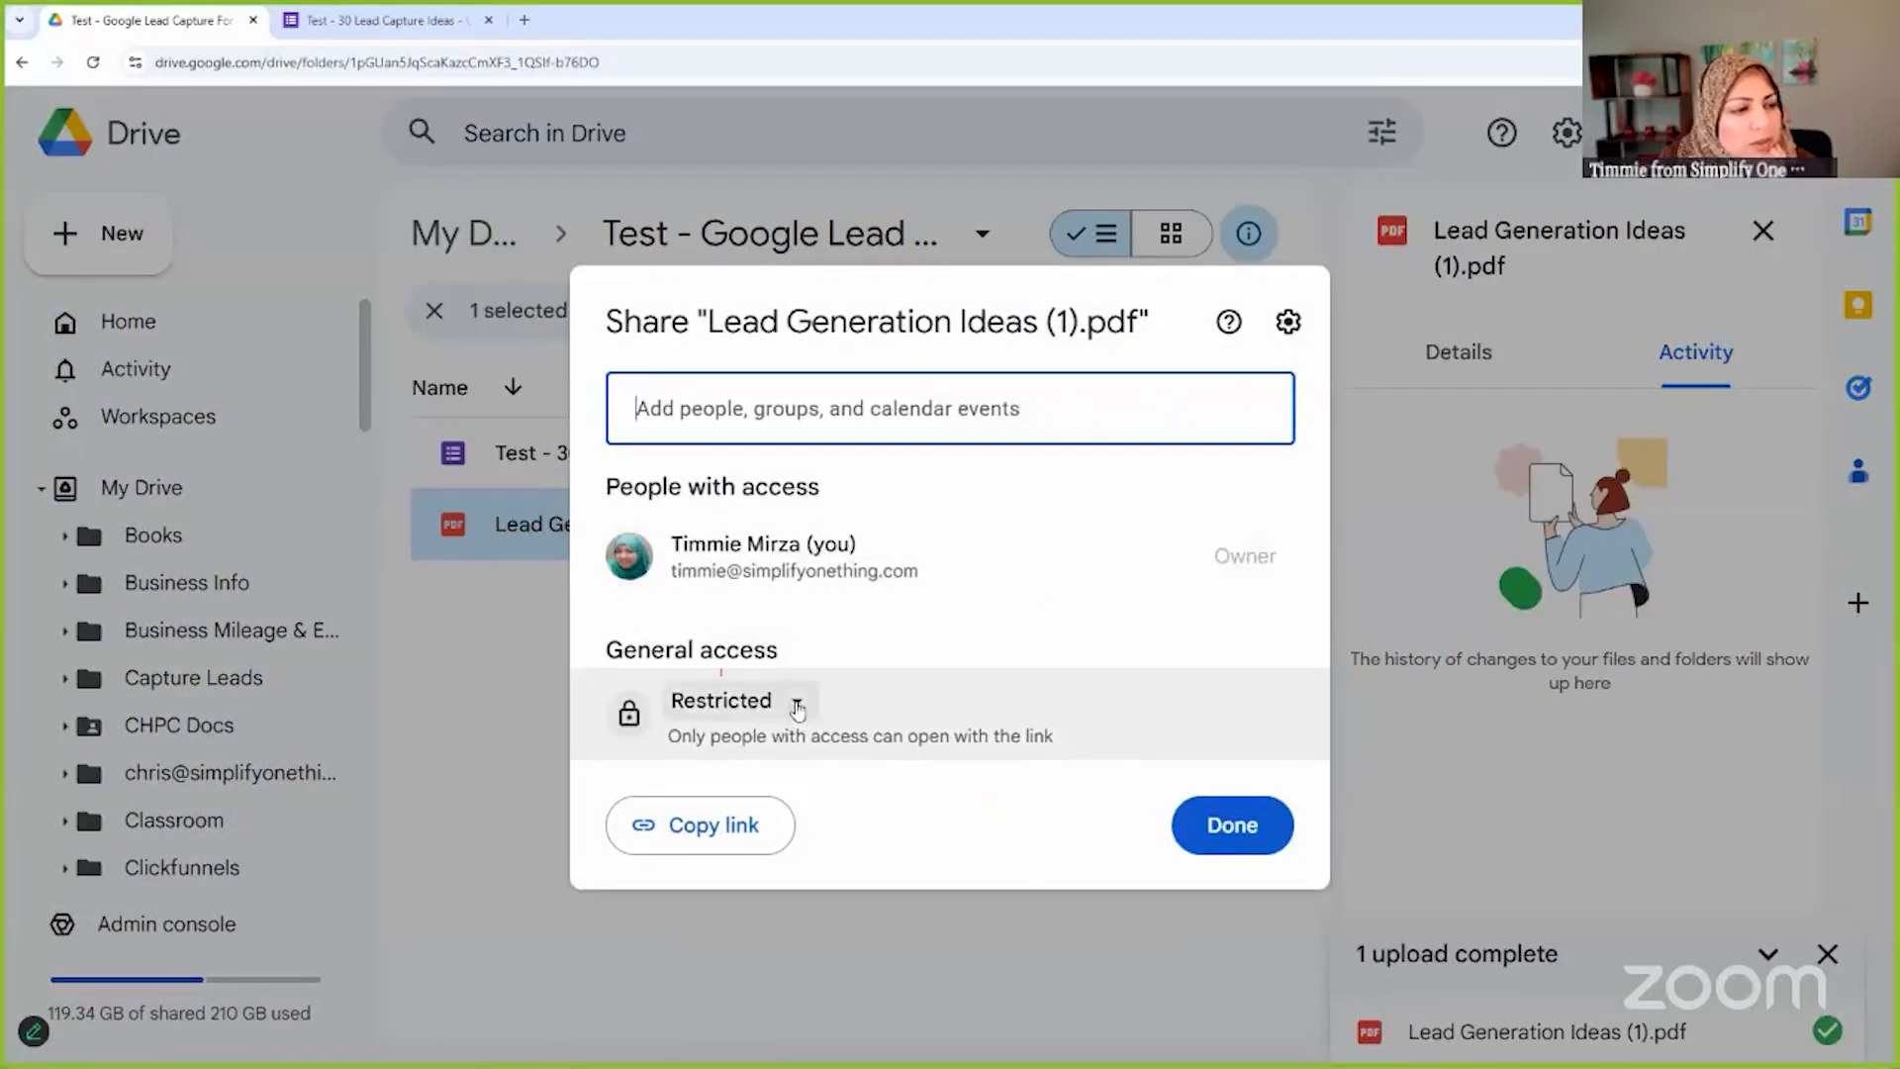
{"action": "left_click", "coordinate": [793, 704]}
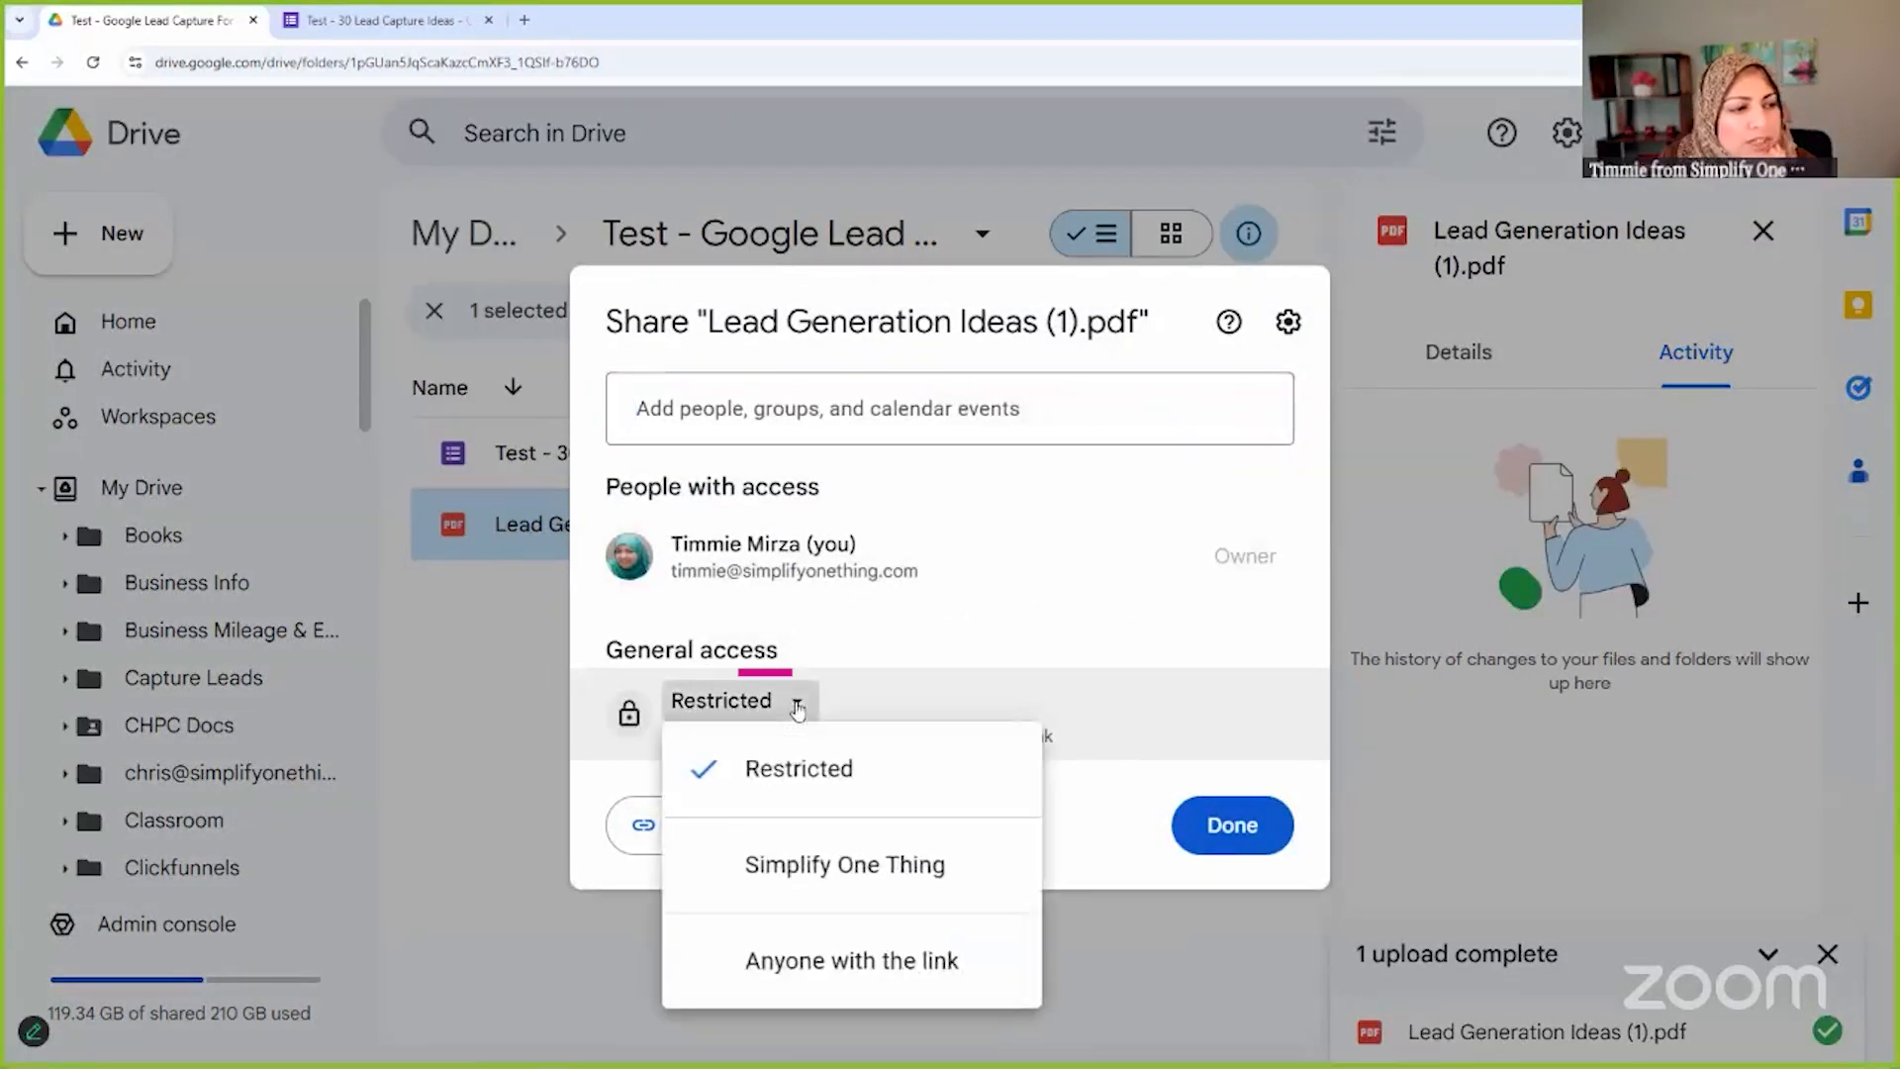
{"action": "left_click", "coordinate": [804, 956]}
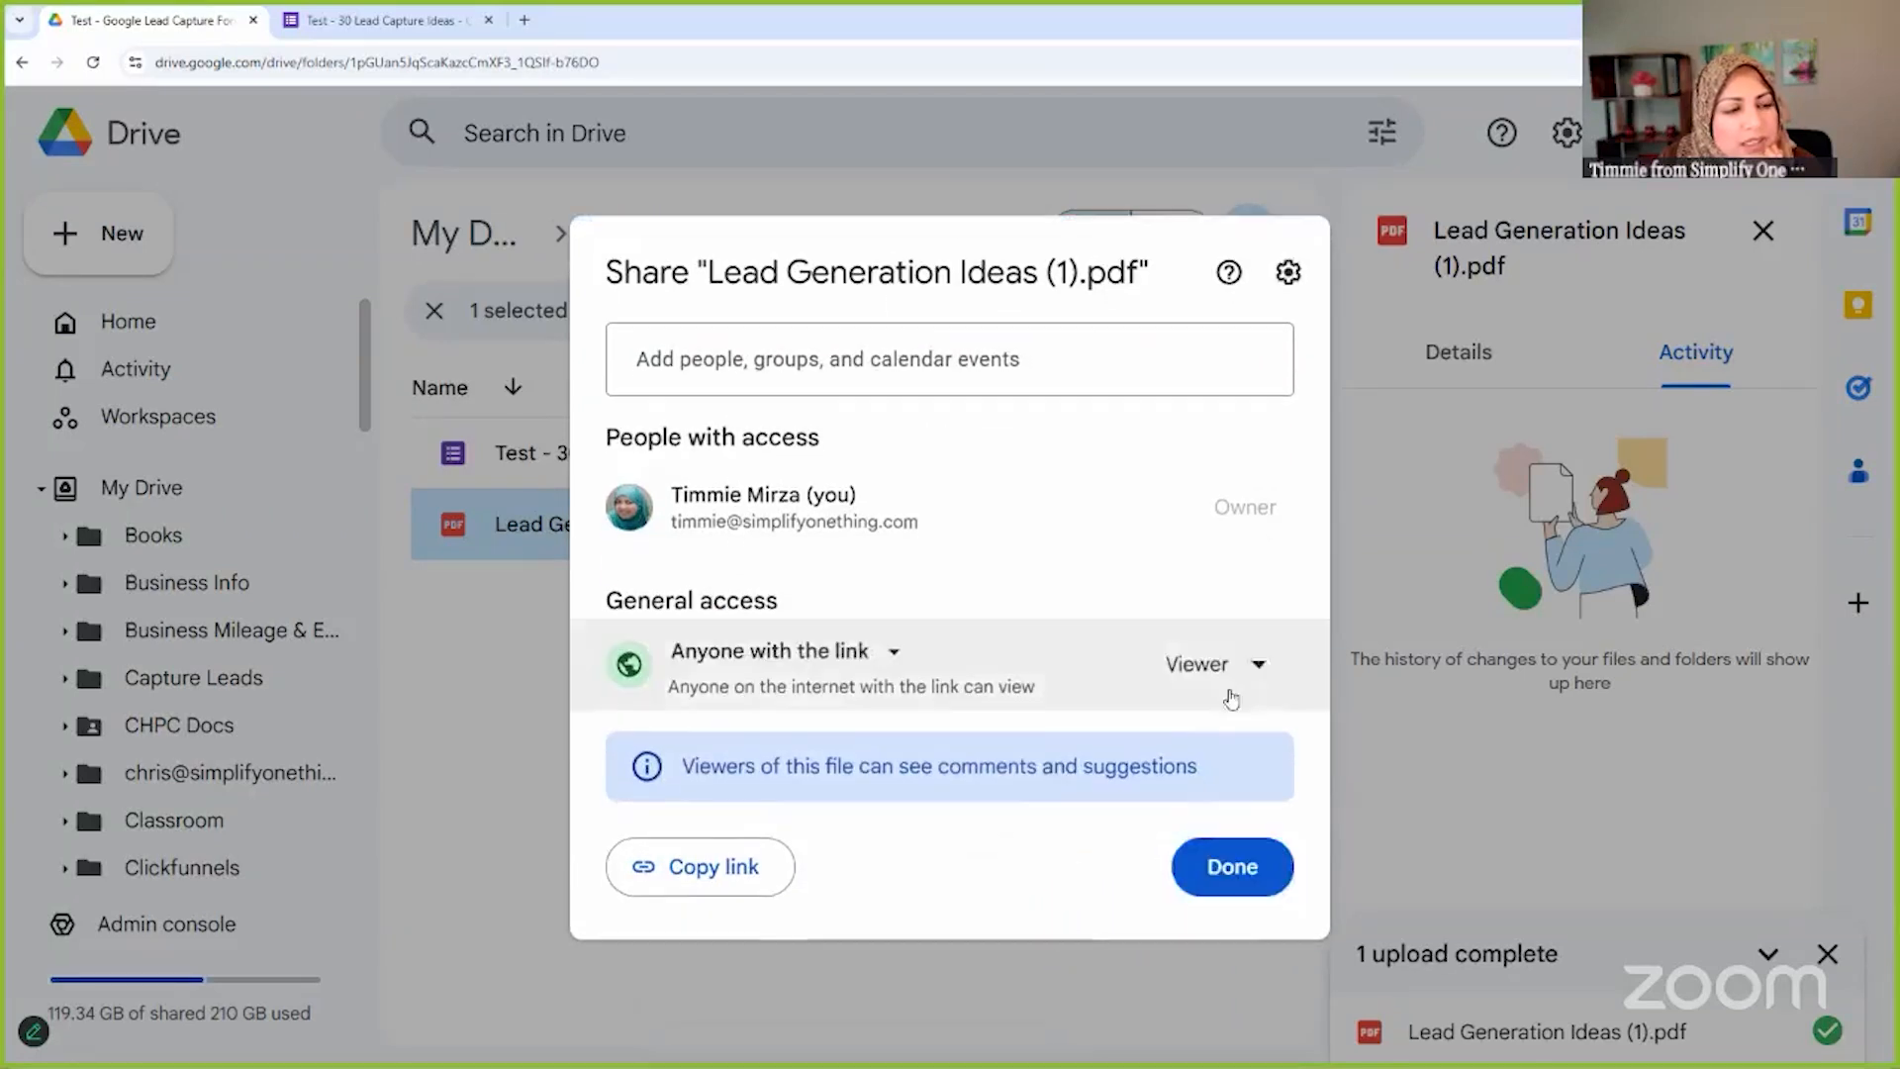
{"action": "left_click", "coordinate": [1255, 669]}
{"action": "left_click", "coordinate": [1156, 783]}
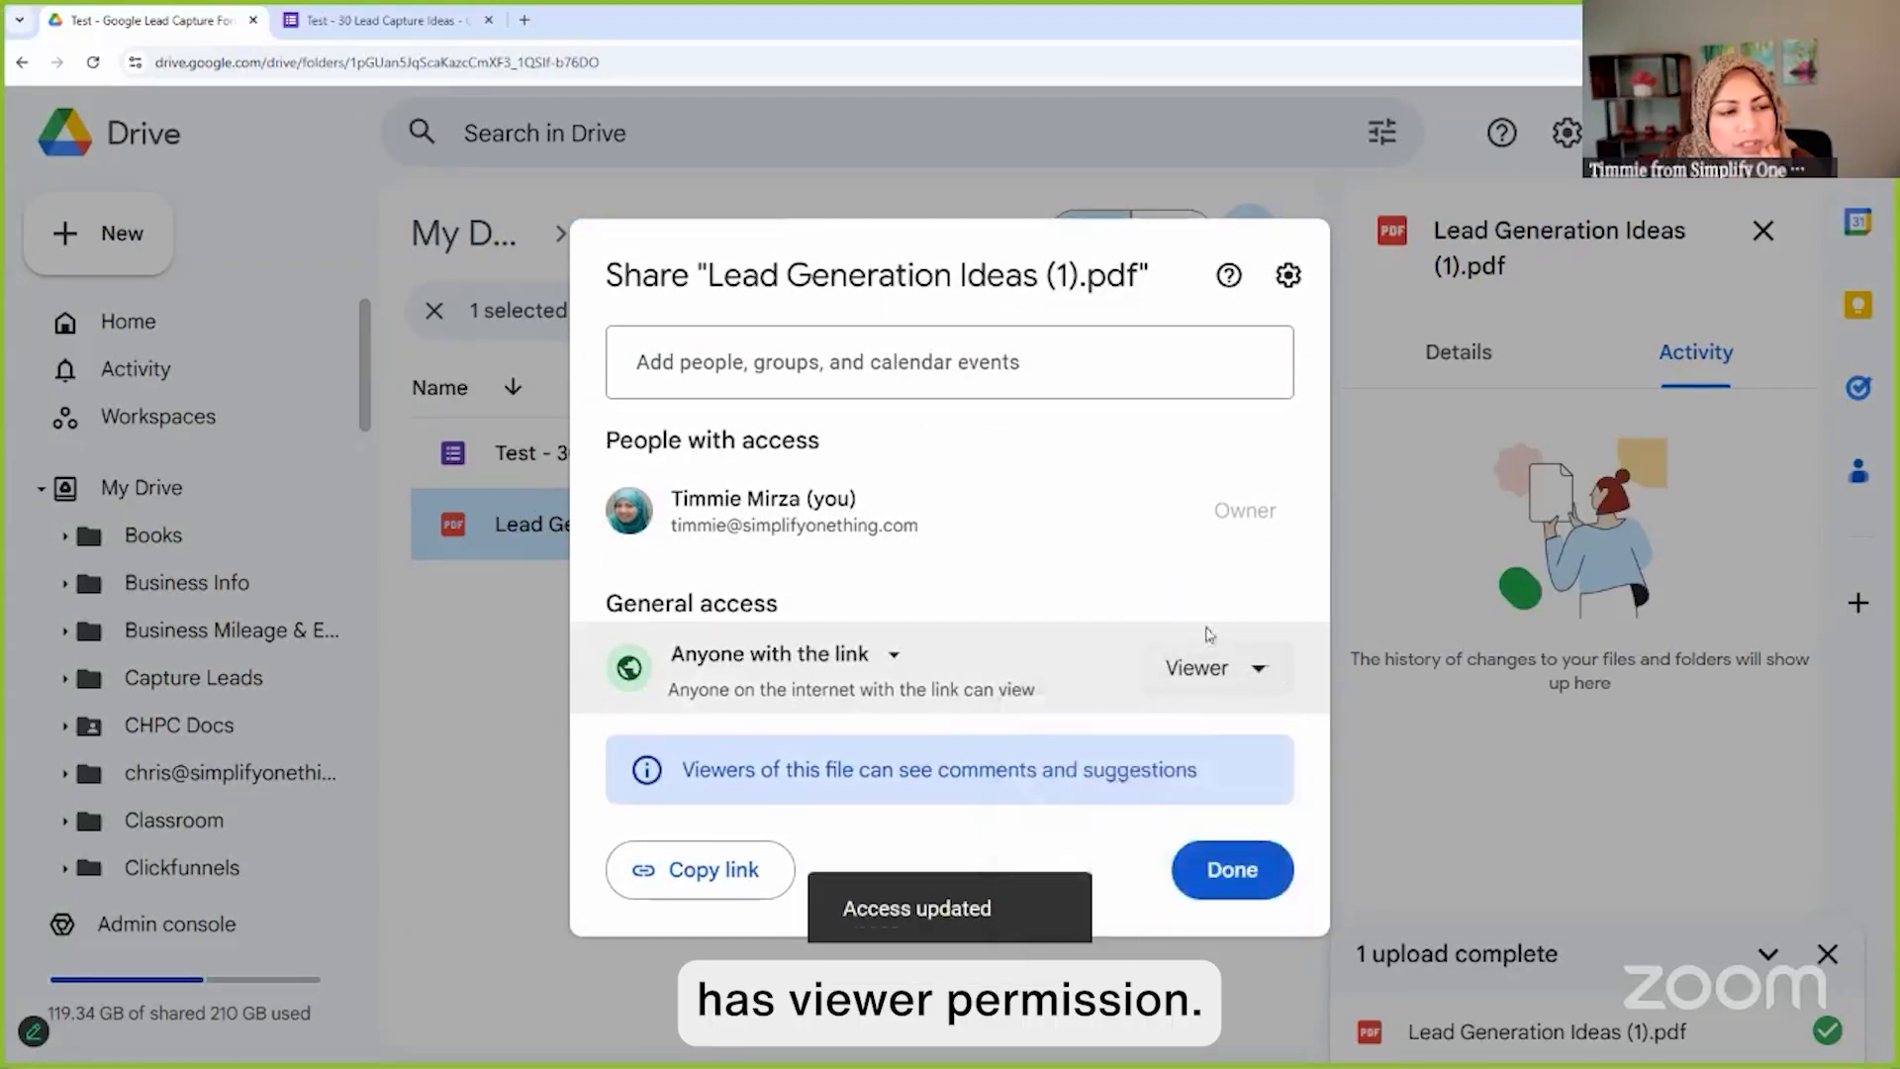
{"action": "left_click", "coordinate": [697, 887]}
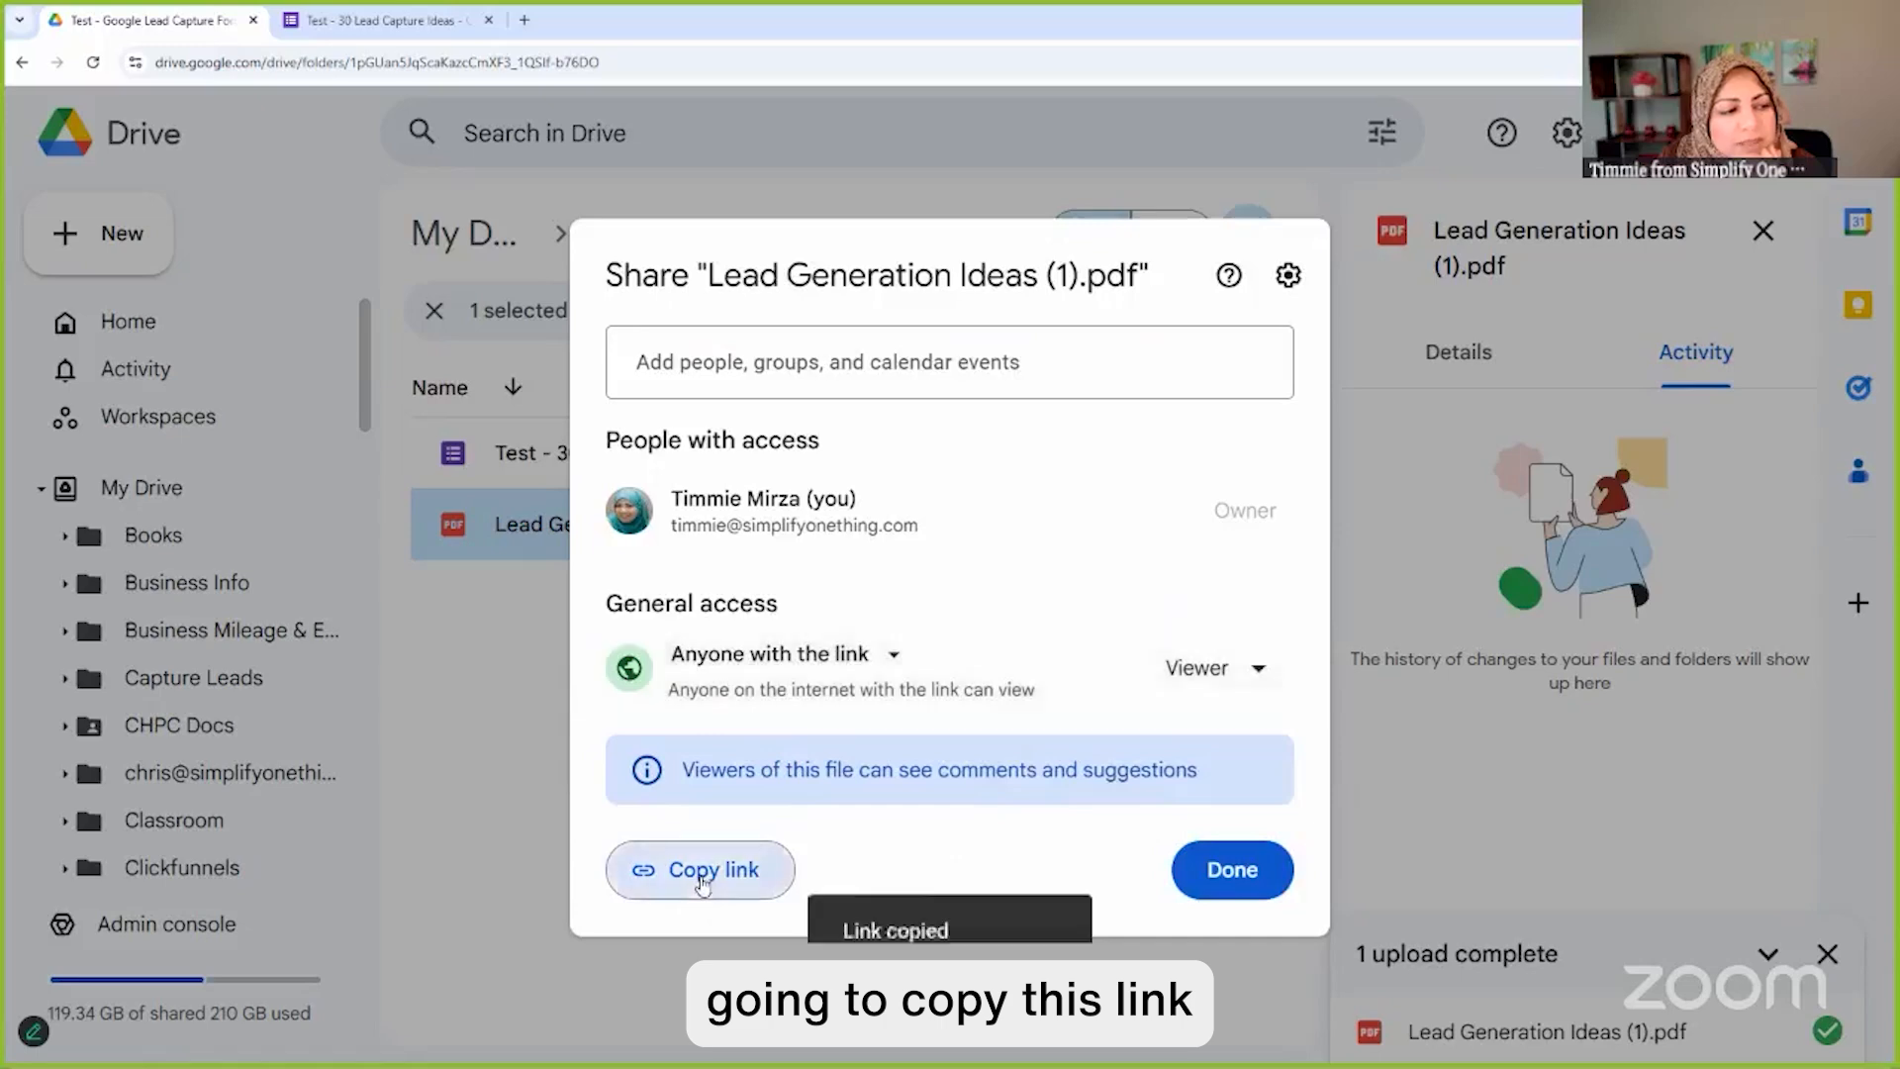
{"action": "left_click", "coordinate": [1230, 869]}
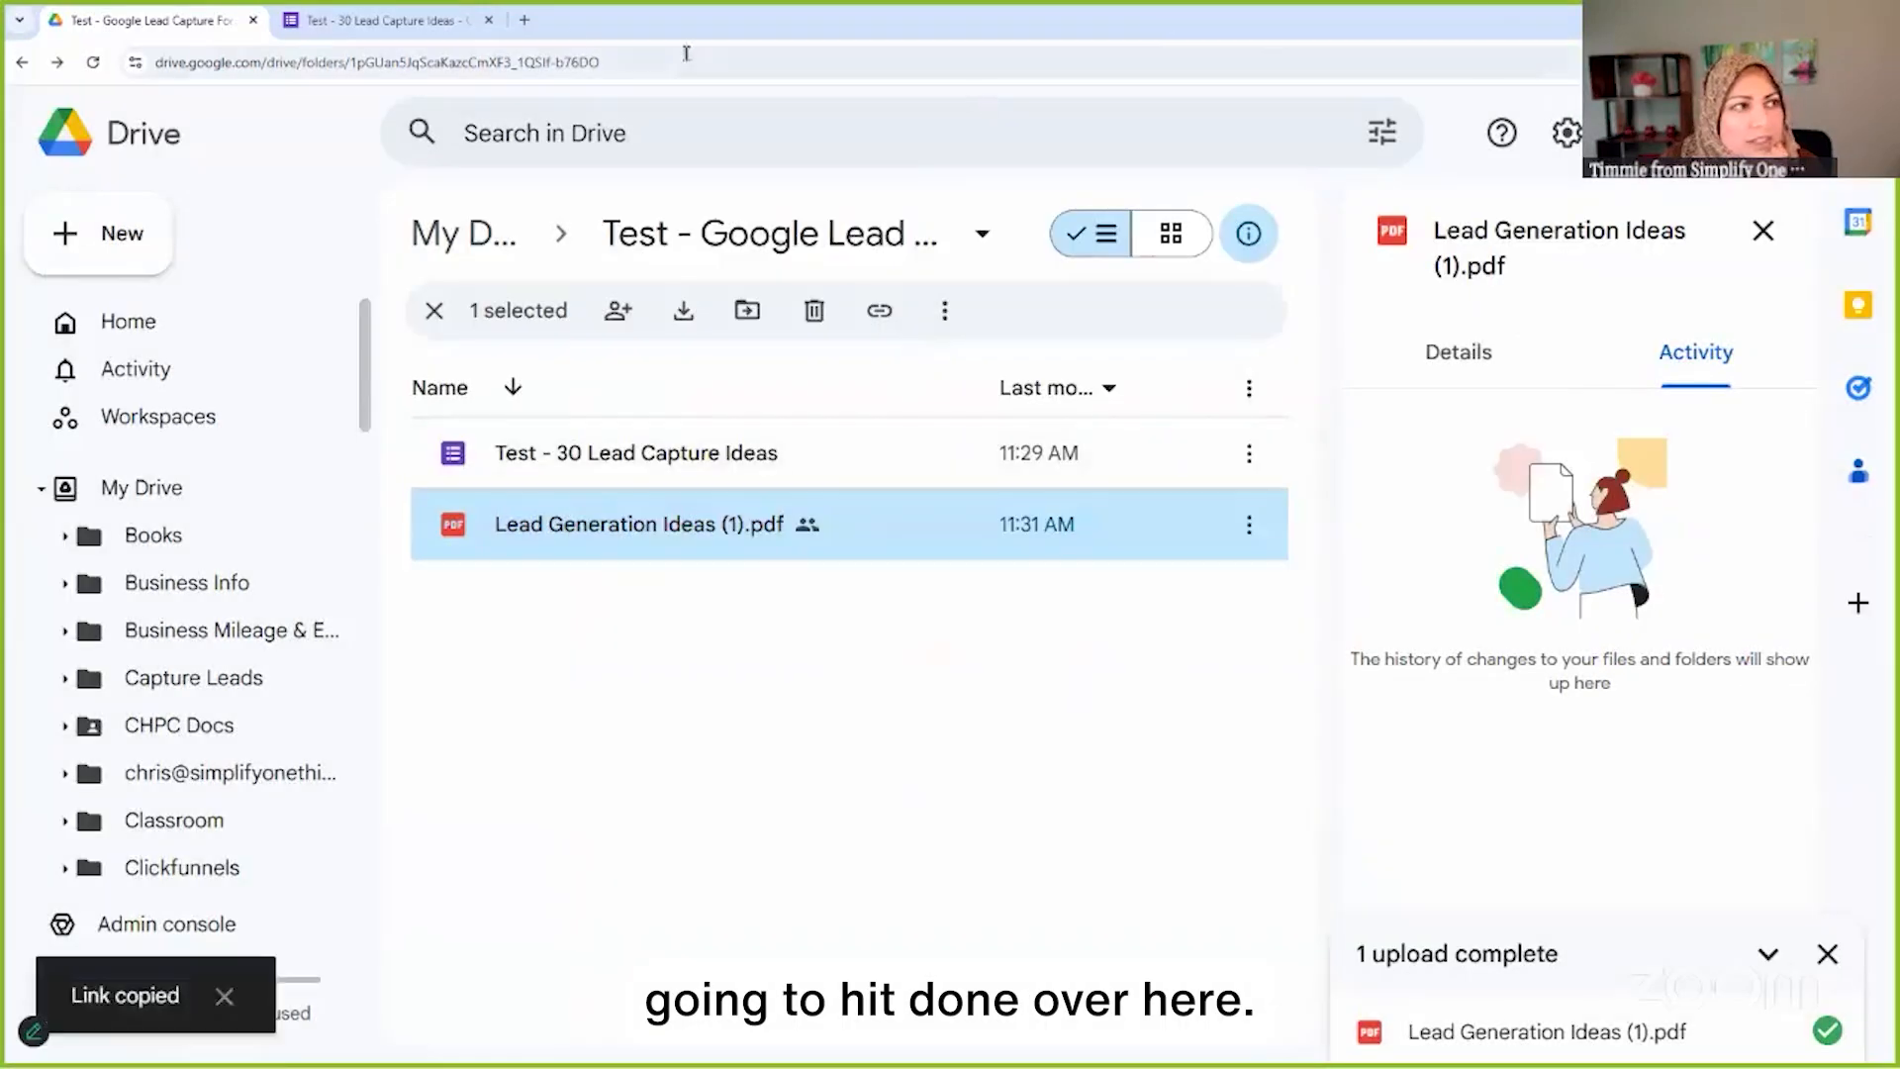
Append the PDF link and 'Open this file and click on download to save a copy.' to the confirmation message
{"action": "left_click", "coordinate": [389, 19]}
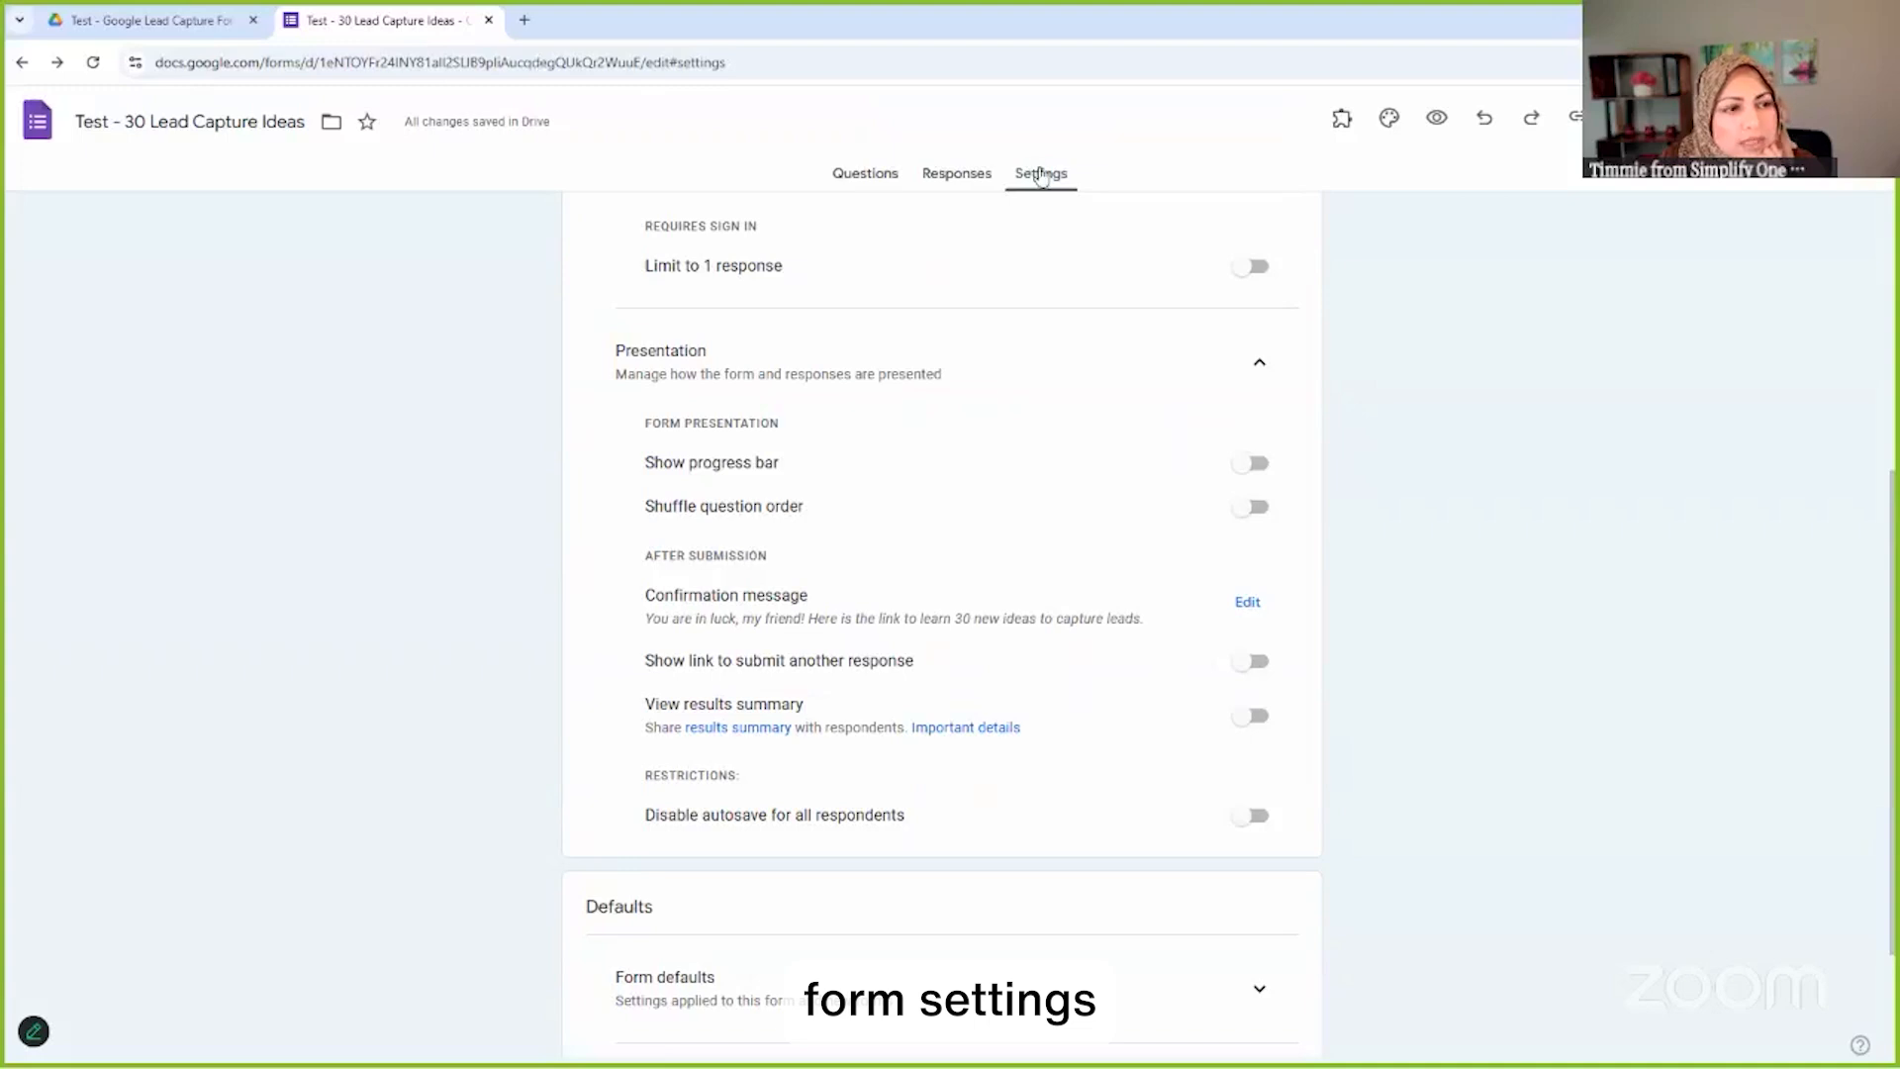
{"action": "left_click", "coordinate": [1246, 605]}
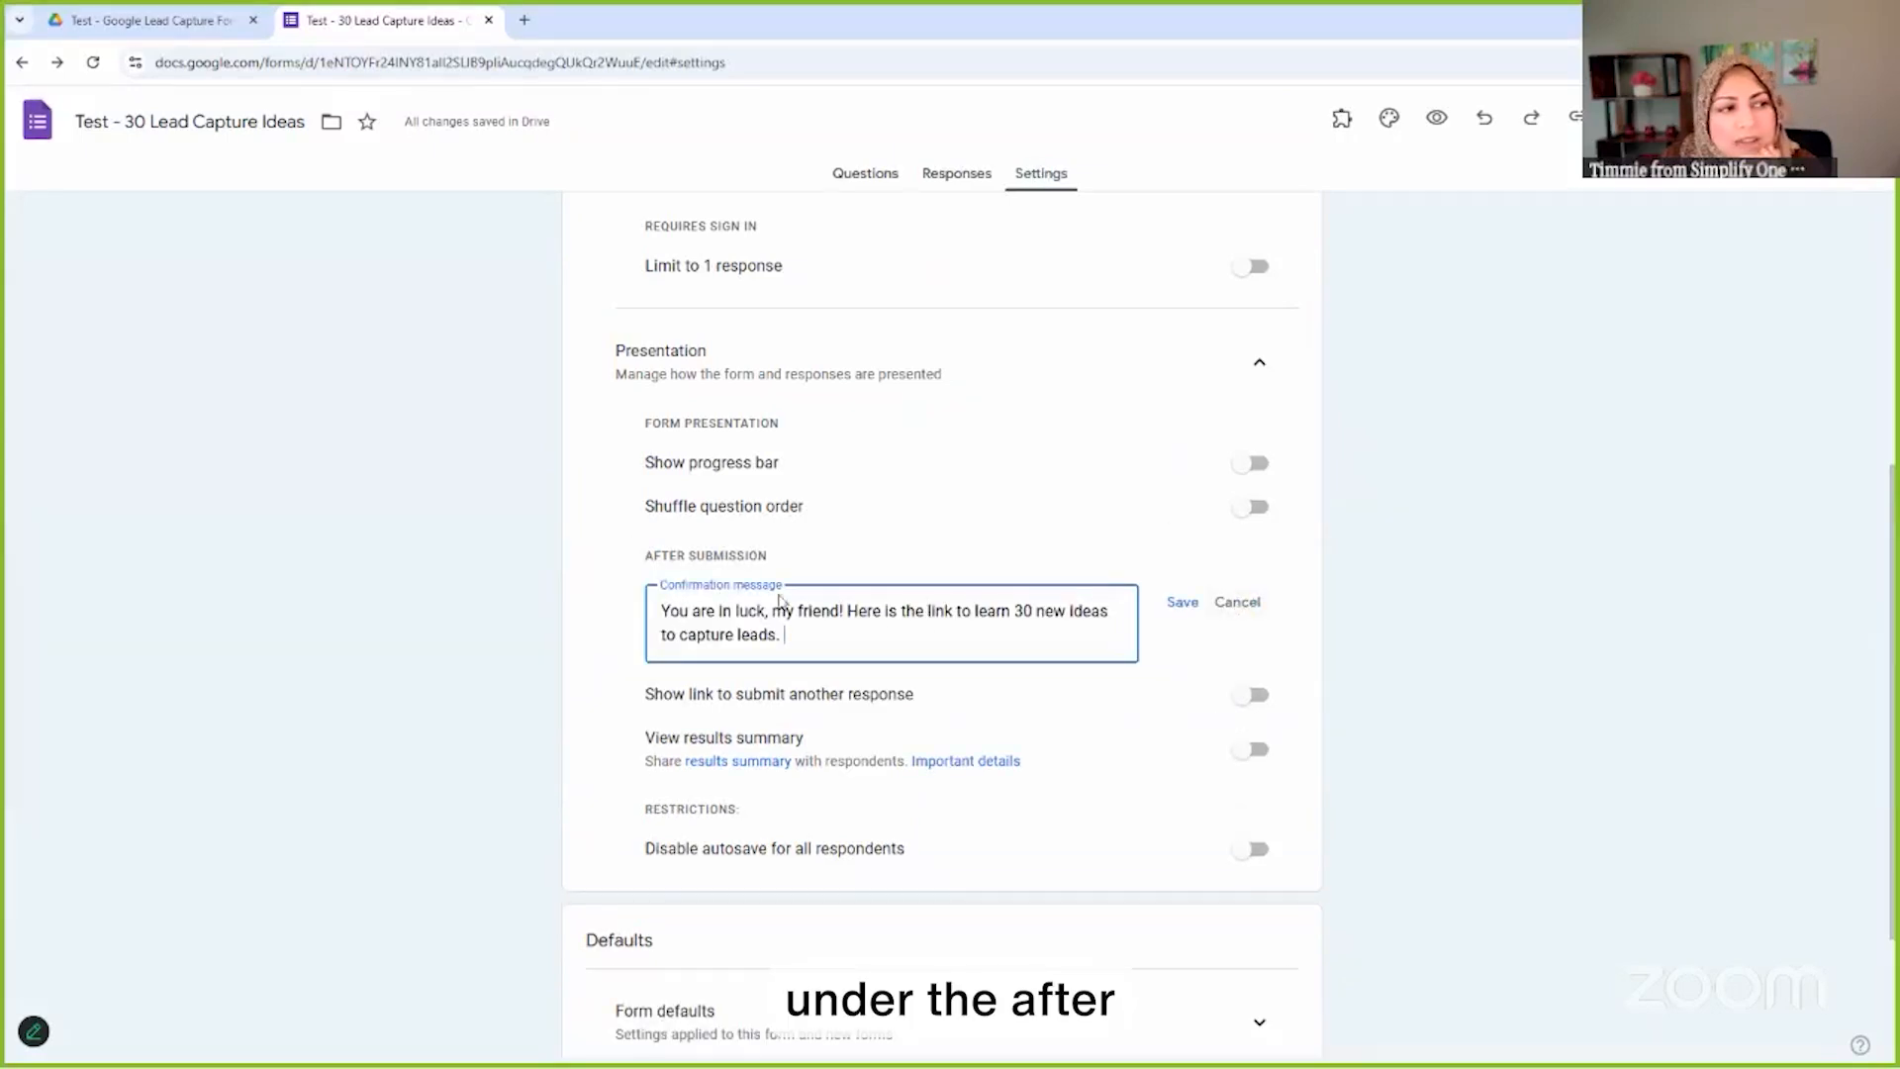
{"action": "key", "text": "Return"}
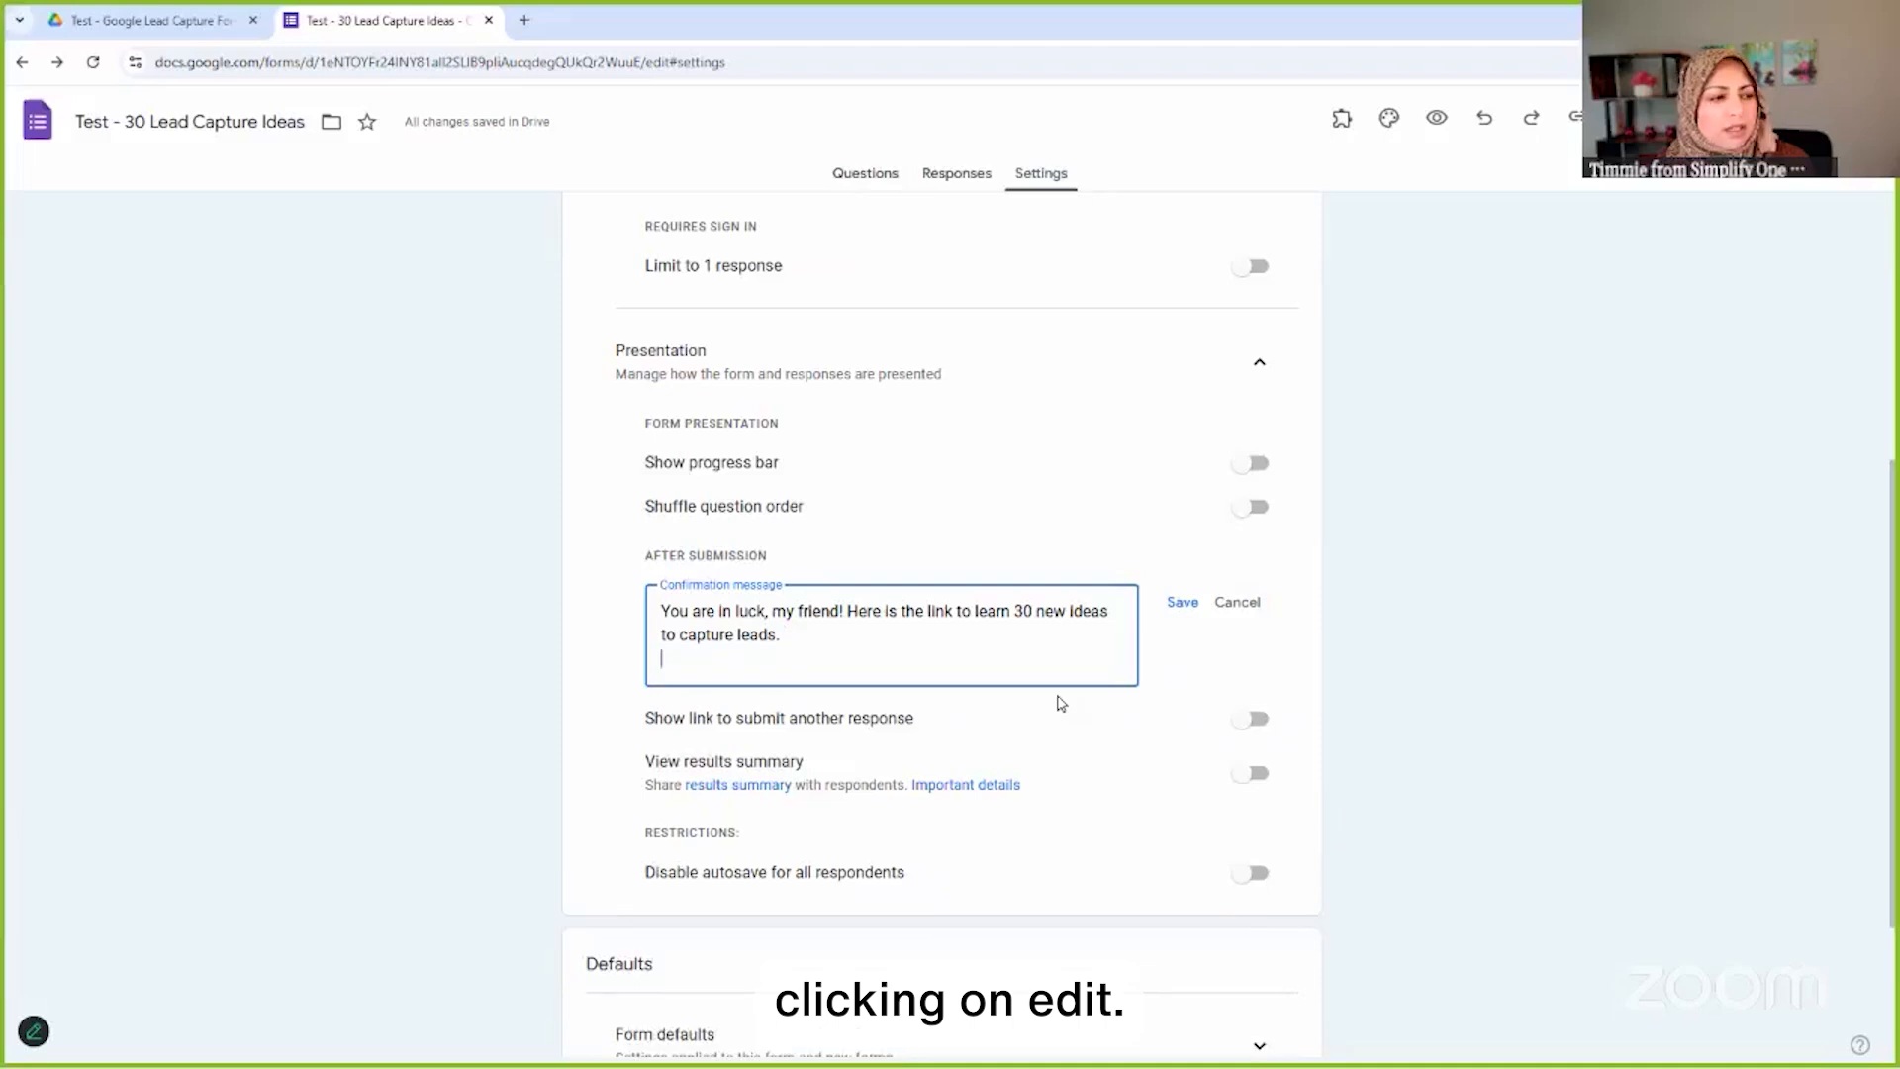
{"action": "key", "text": "ctrl+v"}
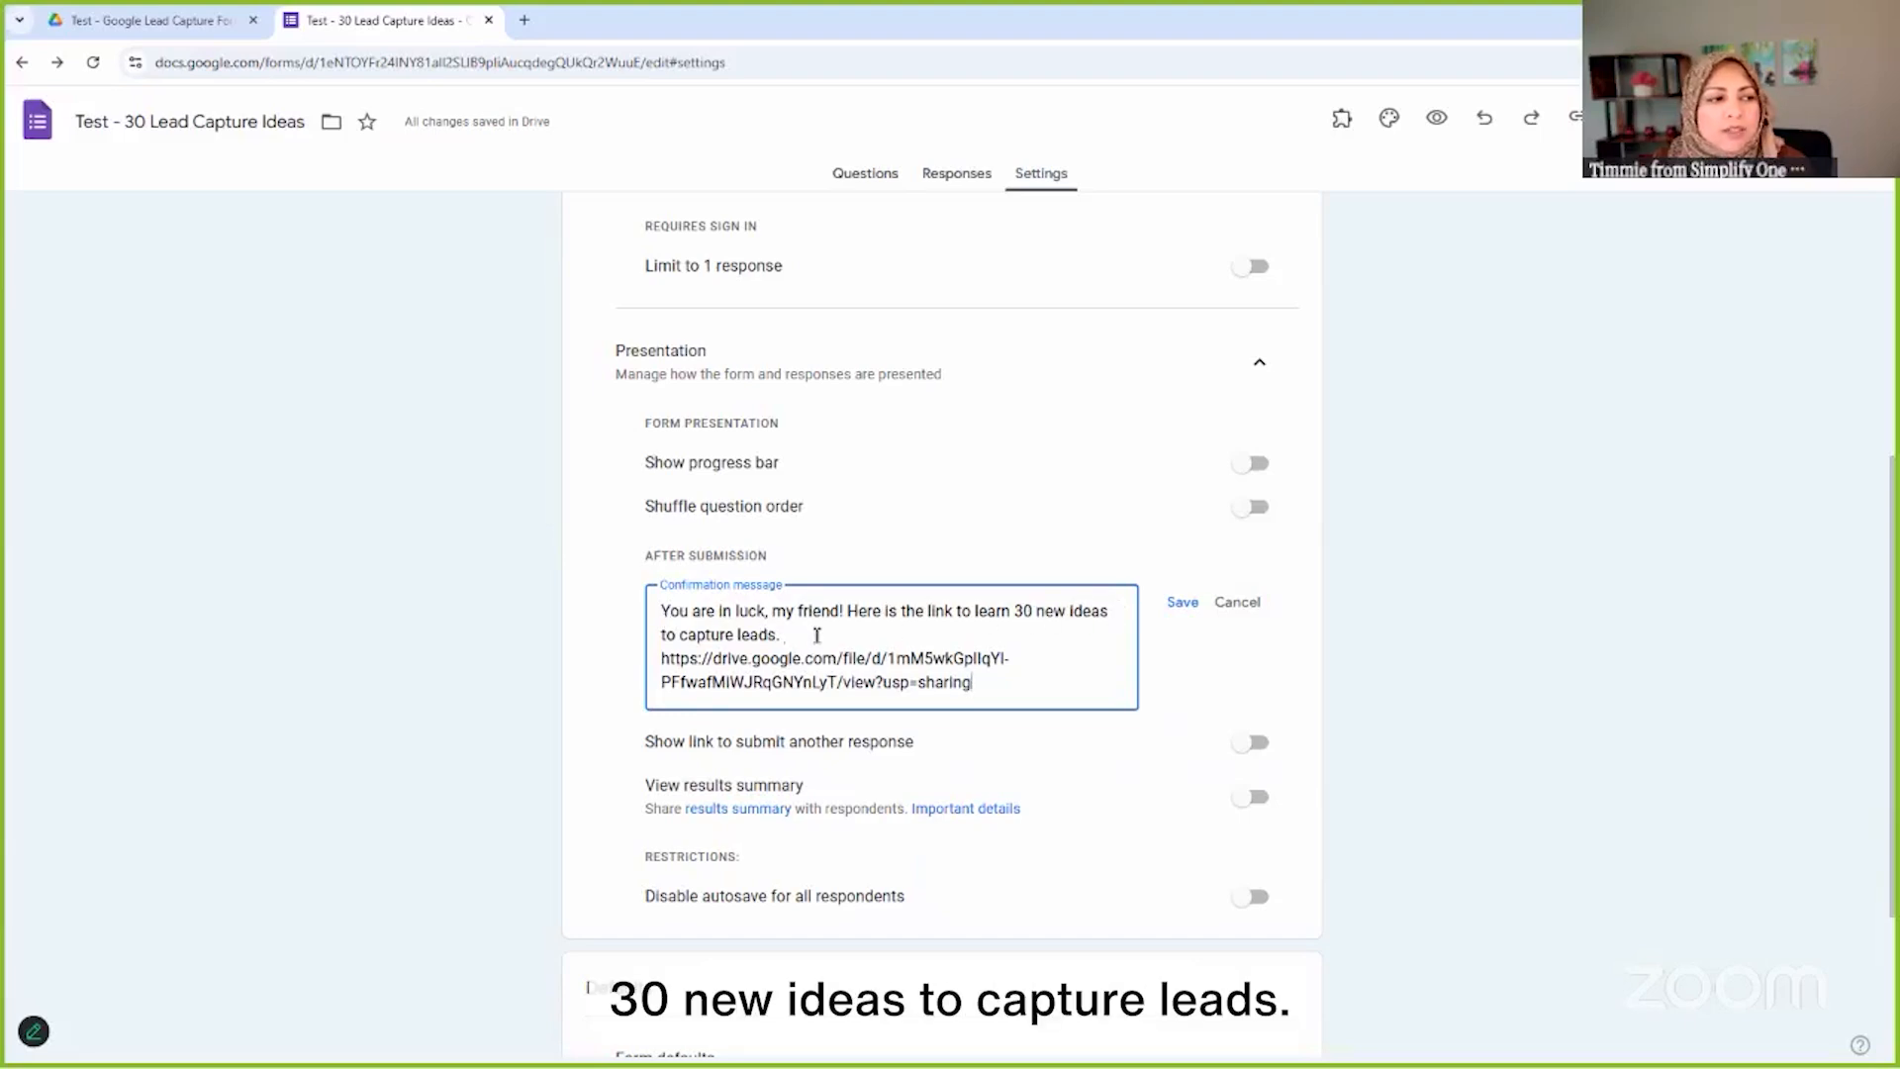
{"action": "type", "text": "Open this"}
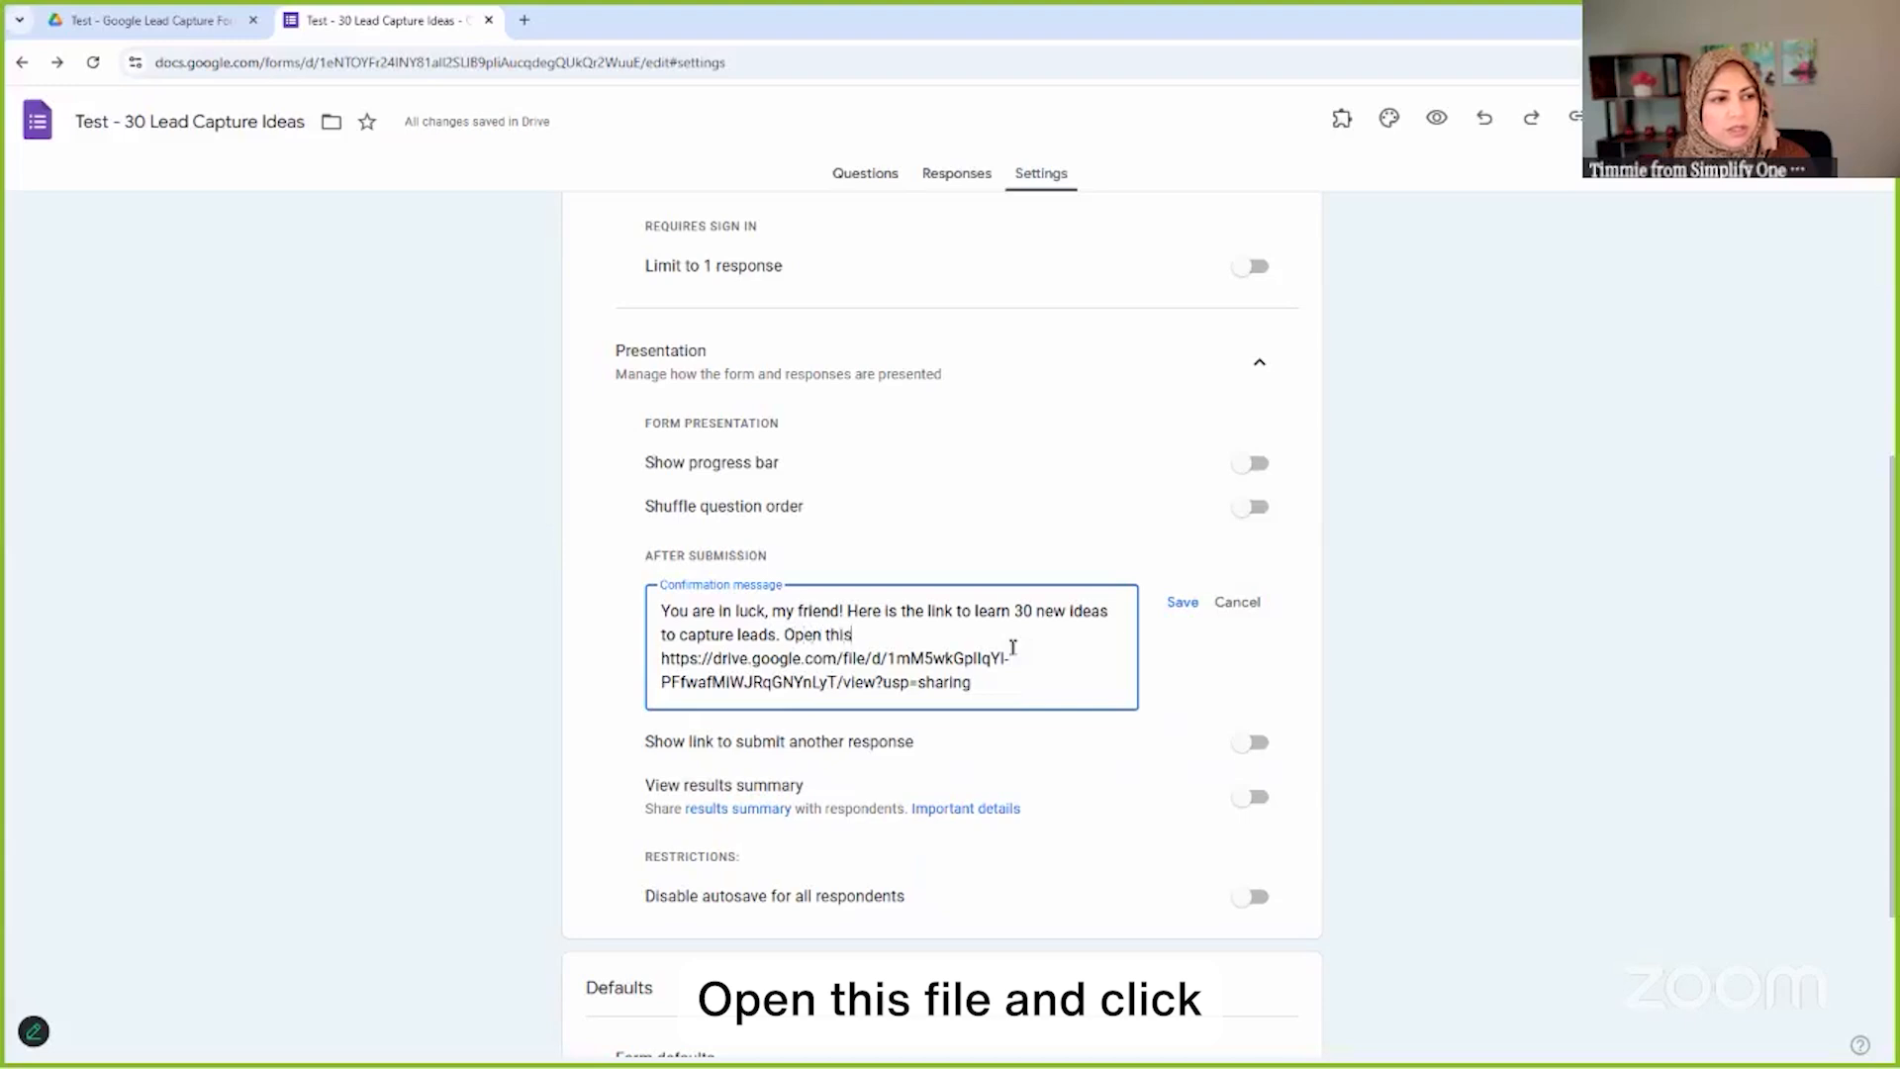
{"action": "type", "text": " file and click"}
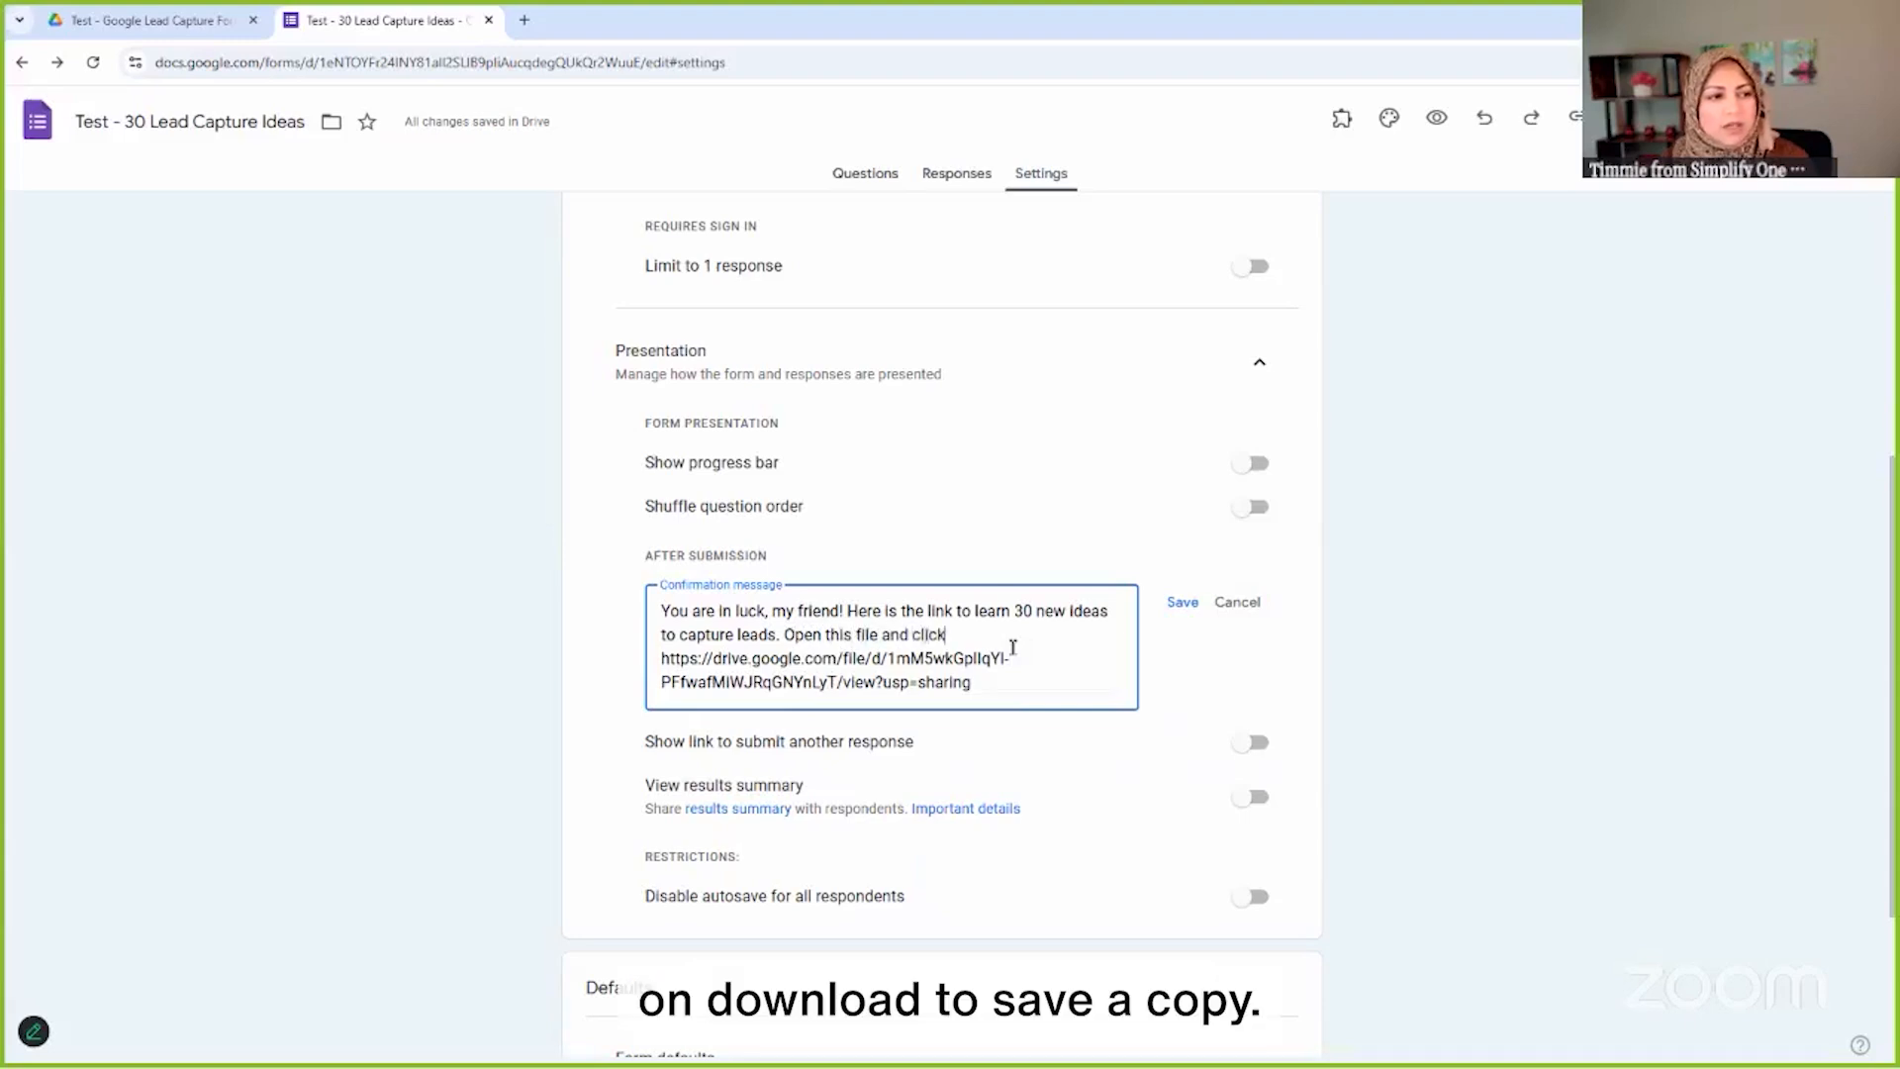
{"action": "type", "text": " on download to save a copy."}
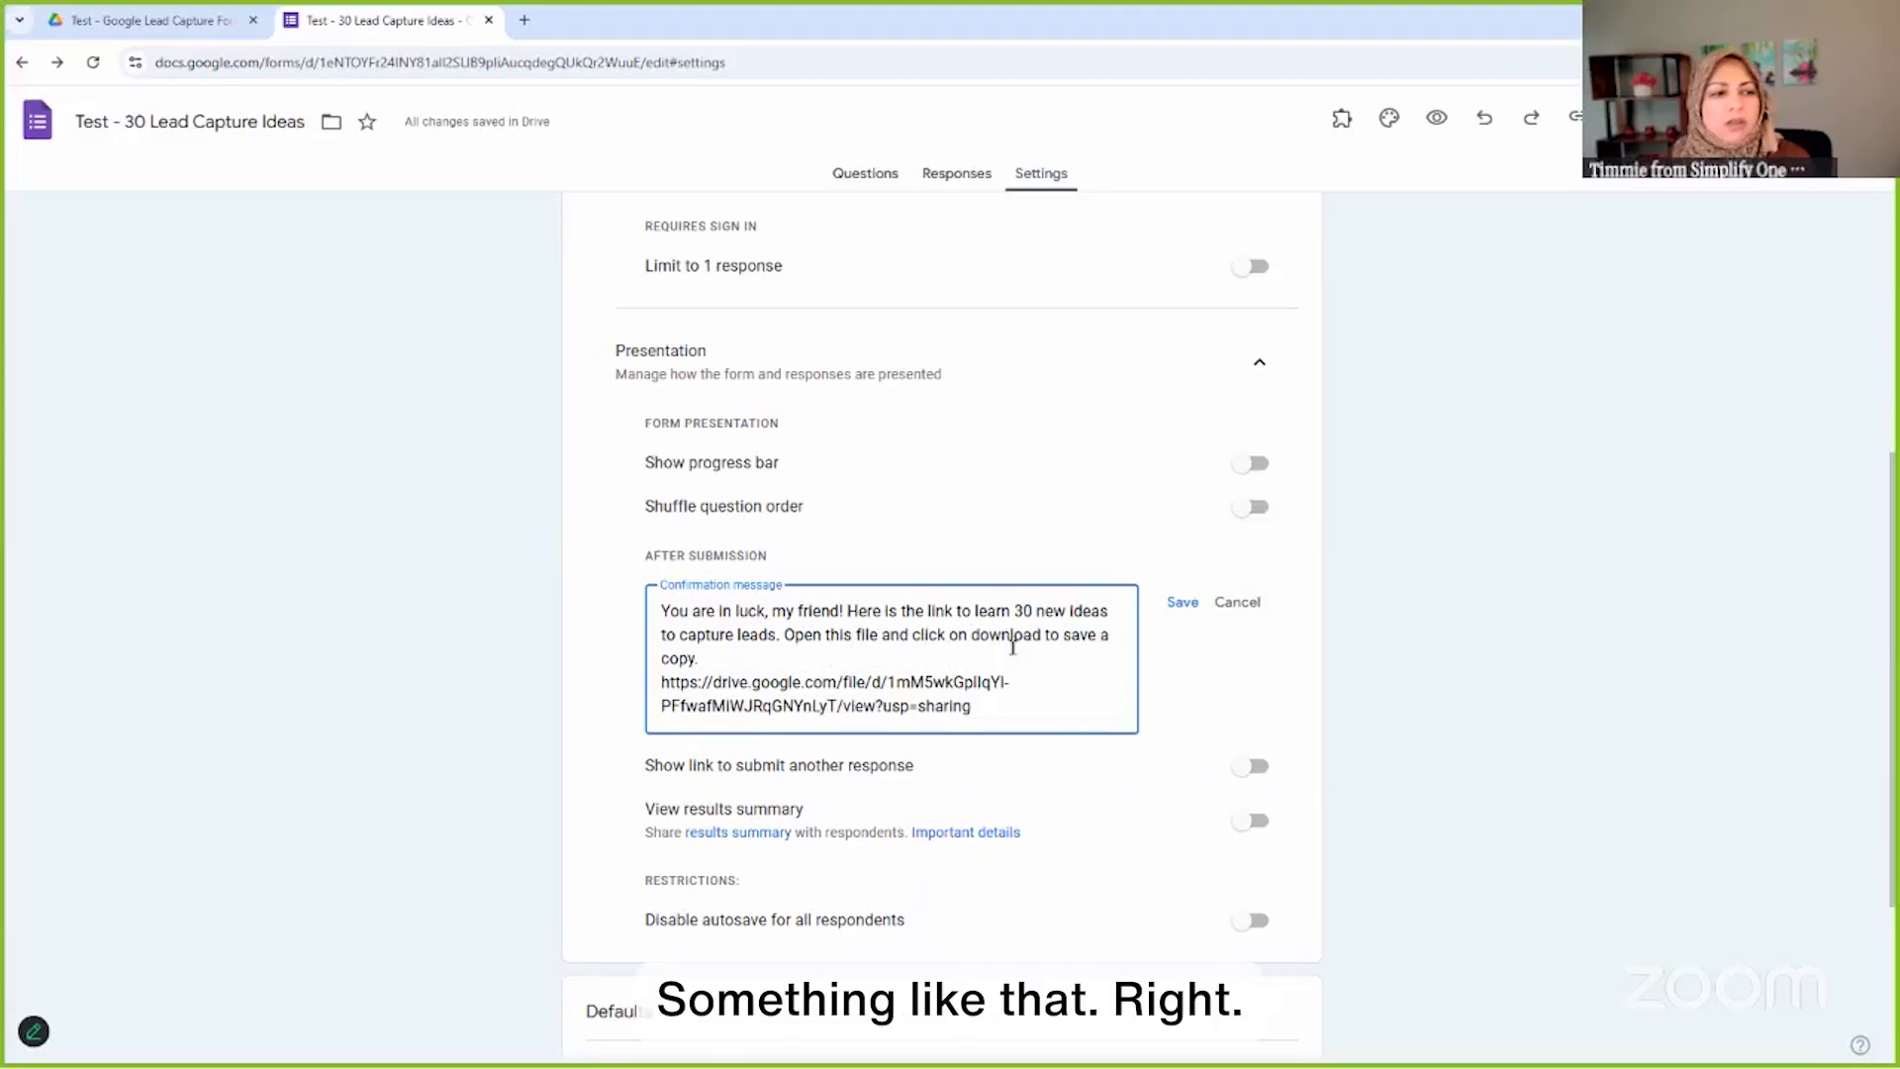
{"action": "key", "text": "Return"}
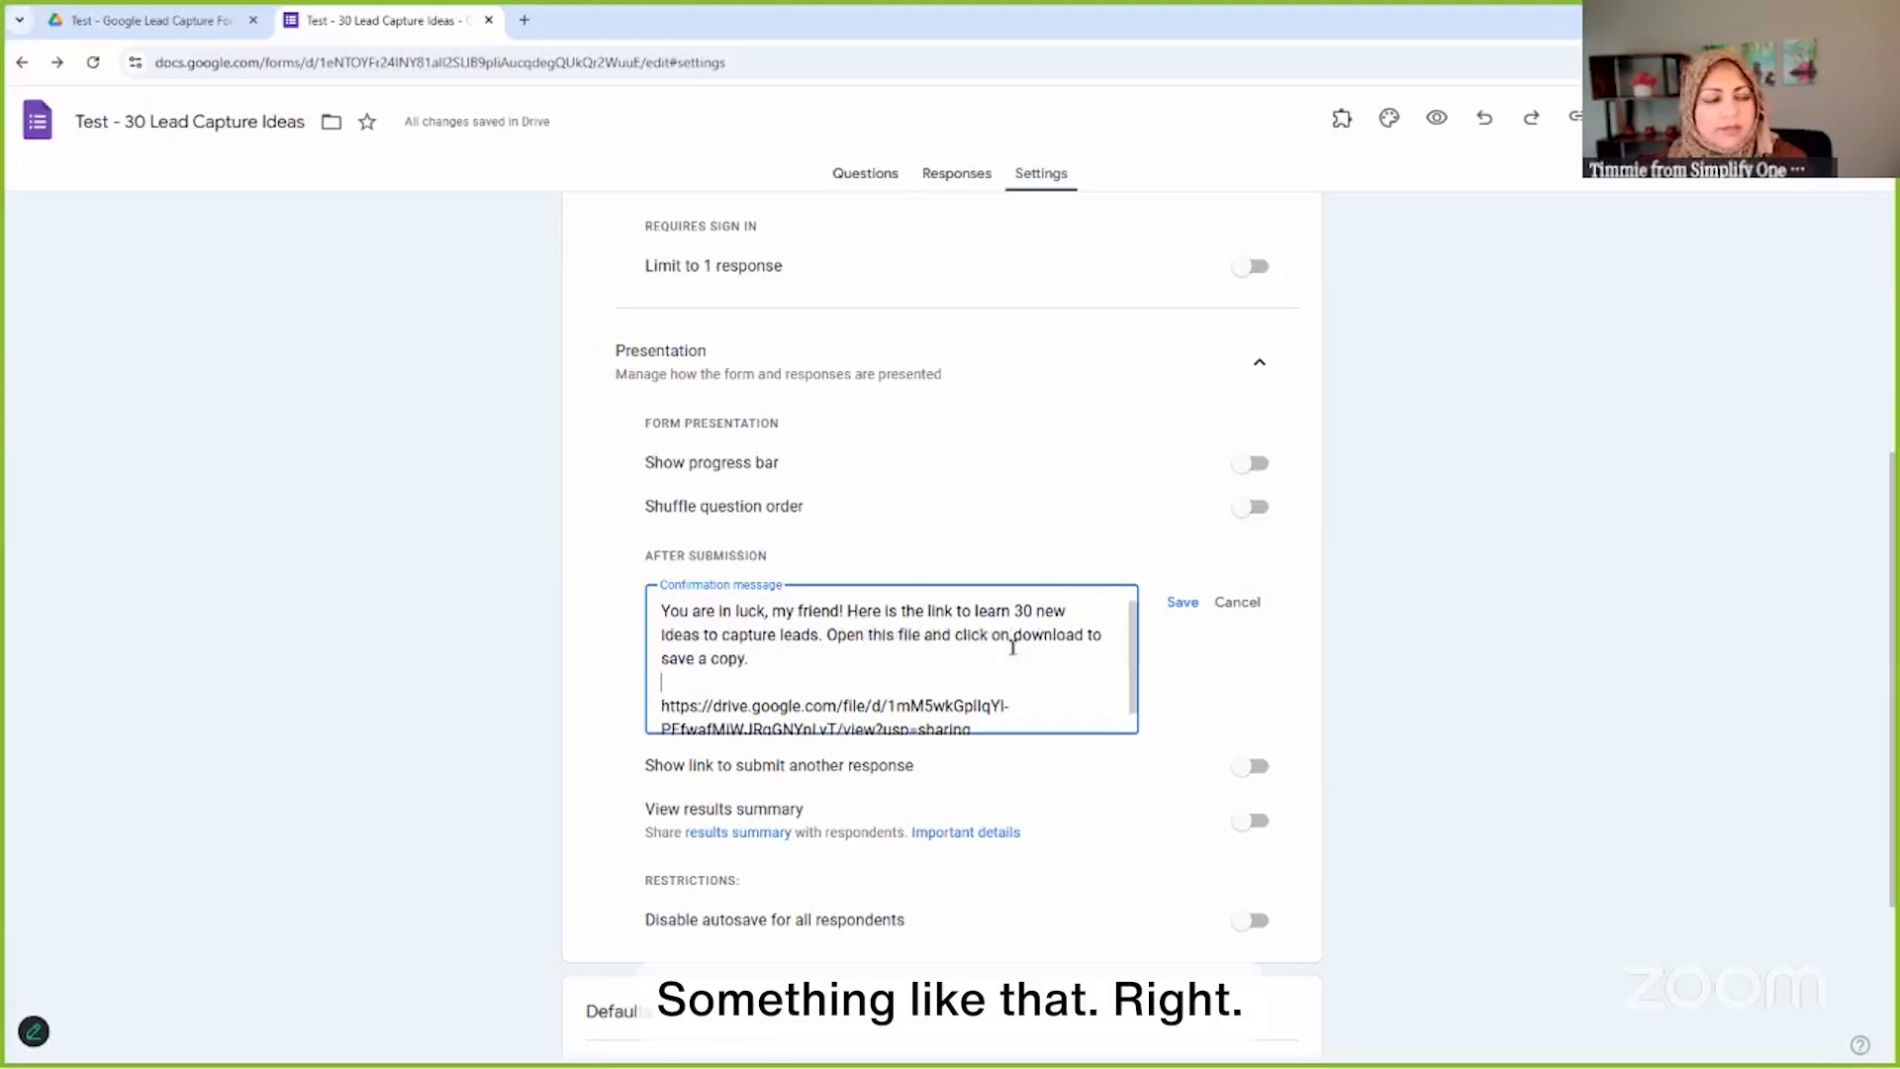
{"action": "left_click", "coordinate": [1181, 604]}
{"action": "scroll", "coordinate": [1429, 584], "scroll_direction": "up", "scroll_amount": 4}
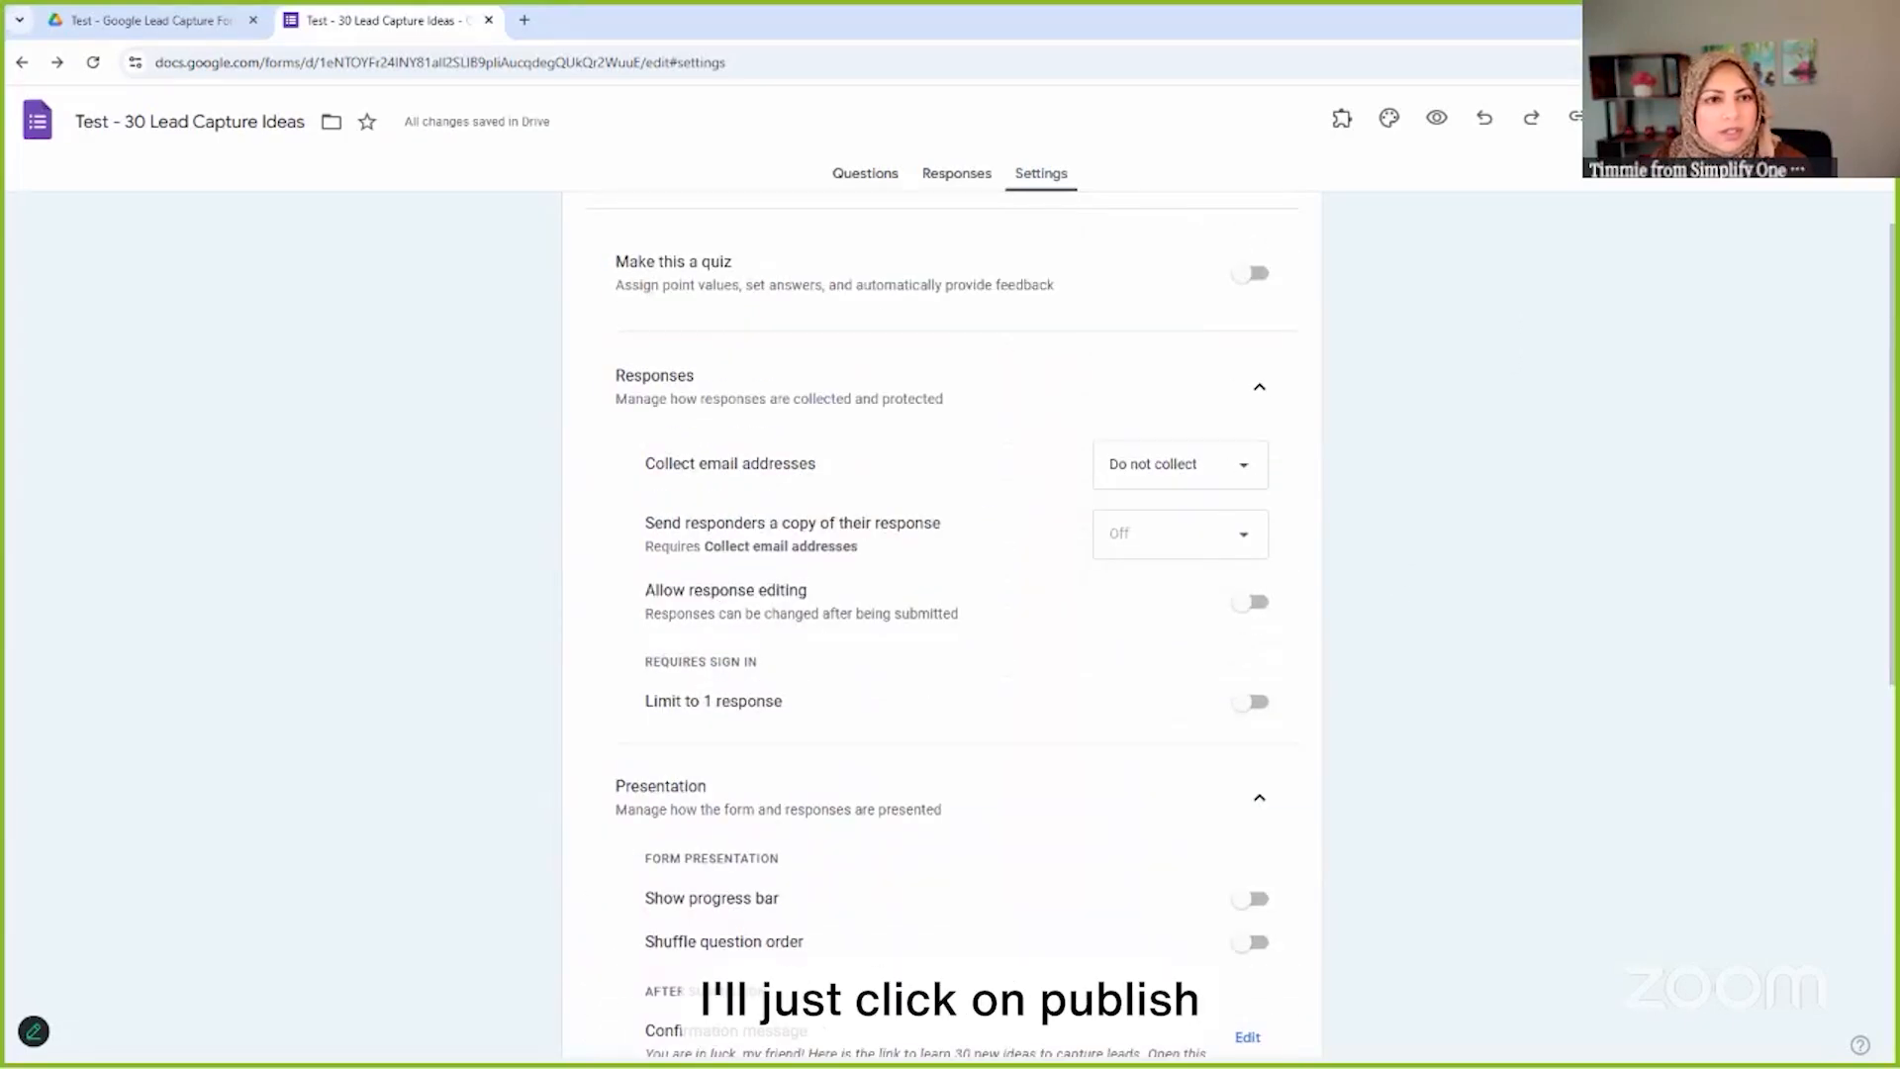
Re-save the publish options with responses accepted from anyone with the link
{"action": "left_click", "coordinate": [1720, 119]}
{"action": "left_click", "coordinate": [1155, 420]}
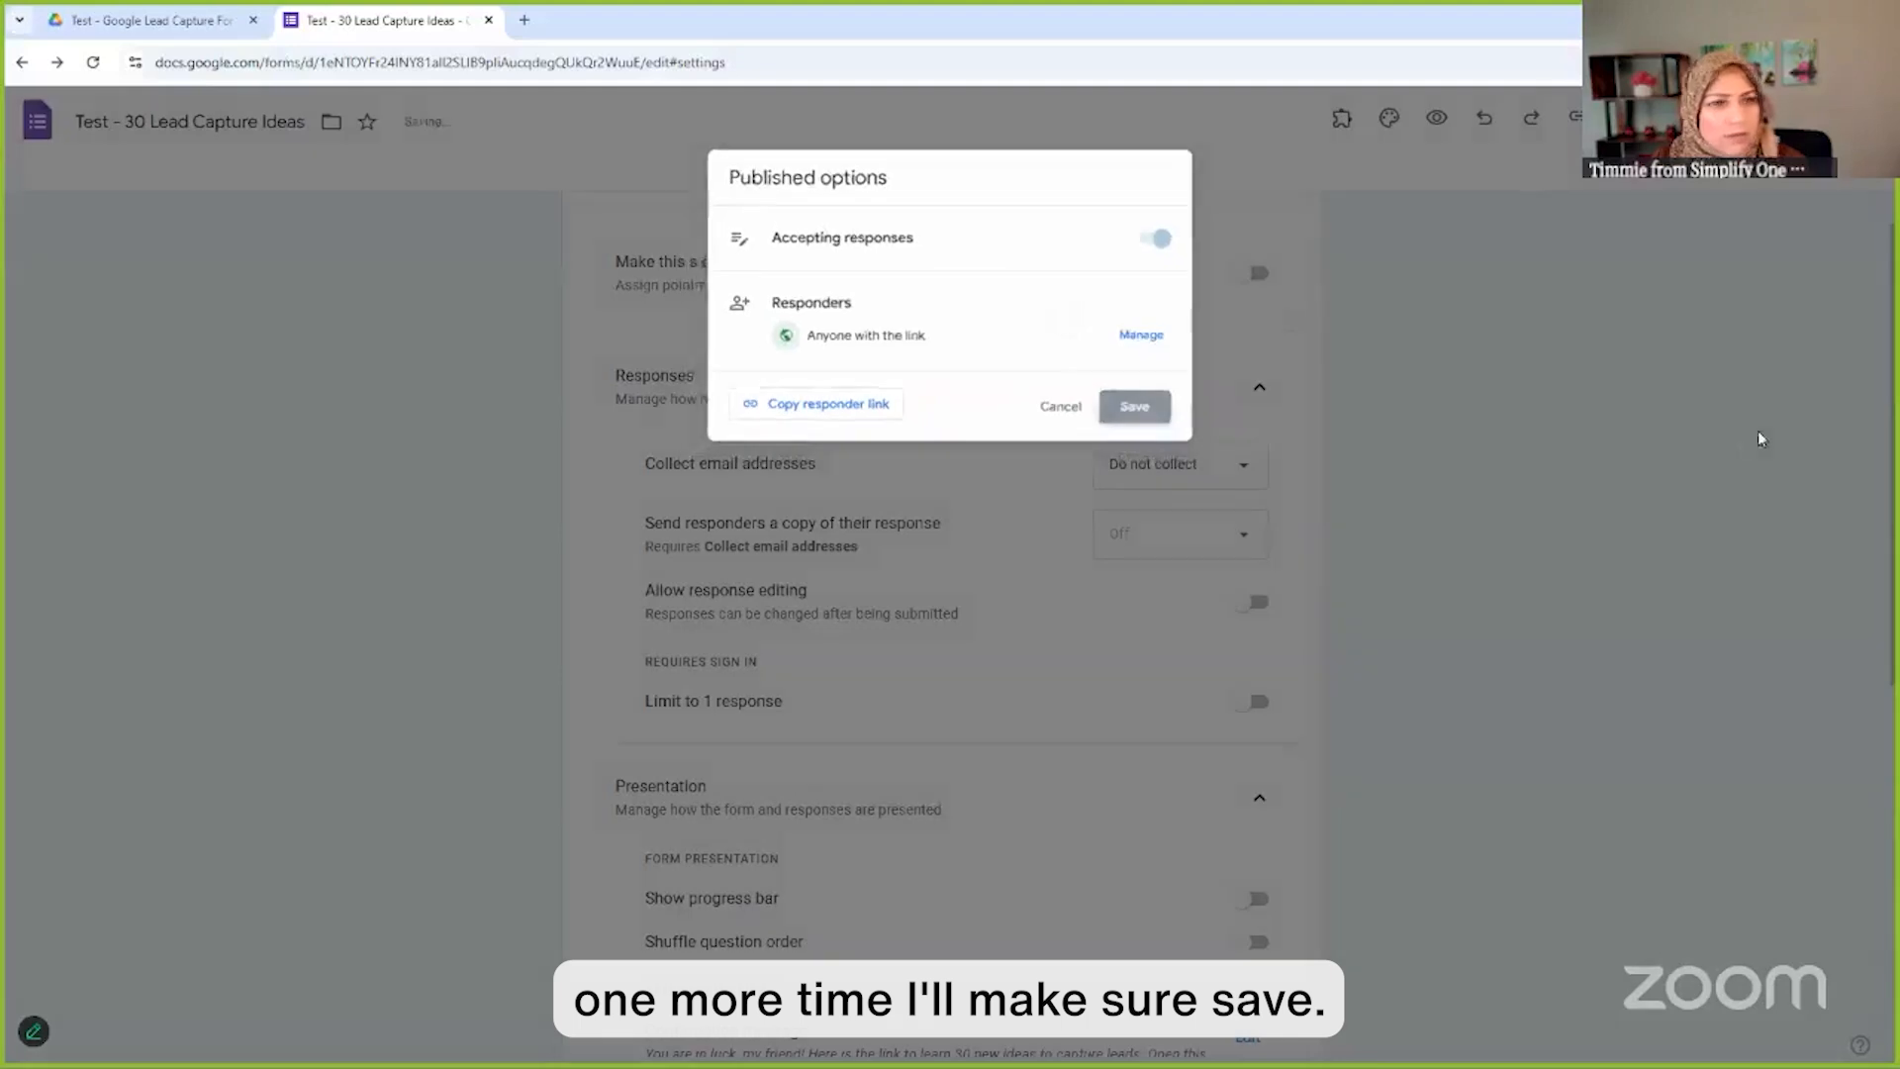
{"action": "scroll", "coordinate": [1475, 452], "scroll_direction": "up", "scroll_amount": 1}
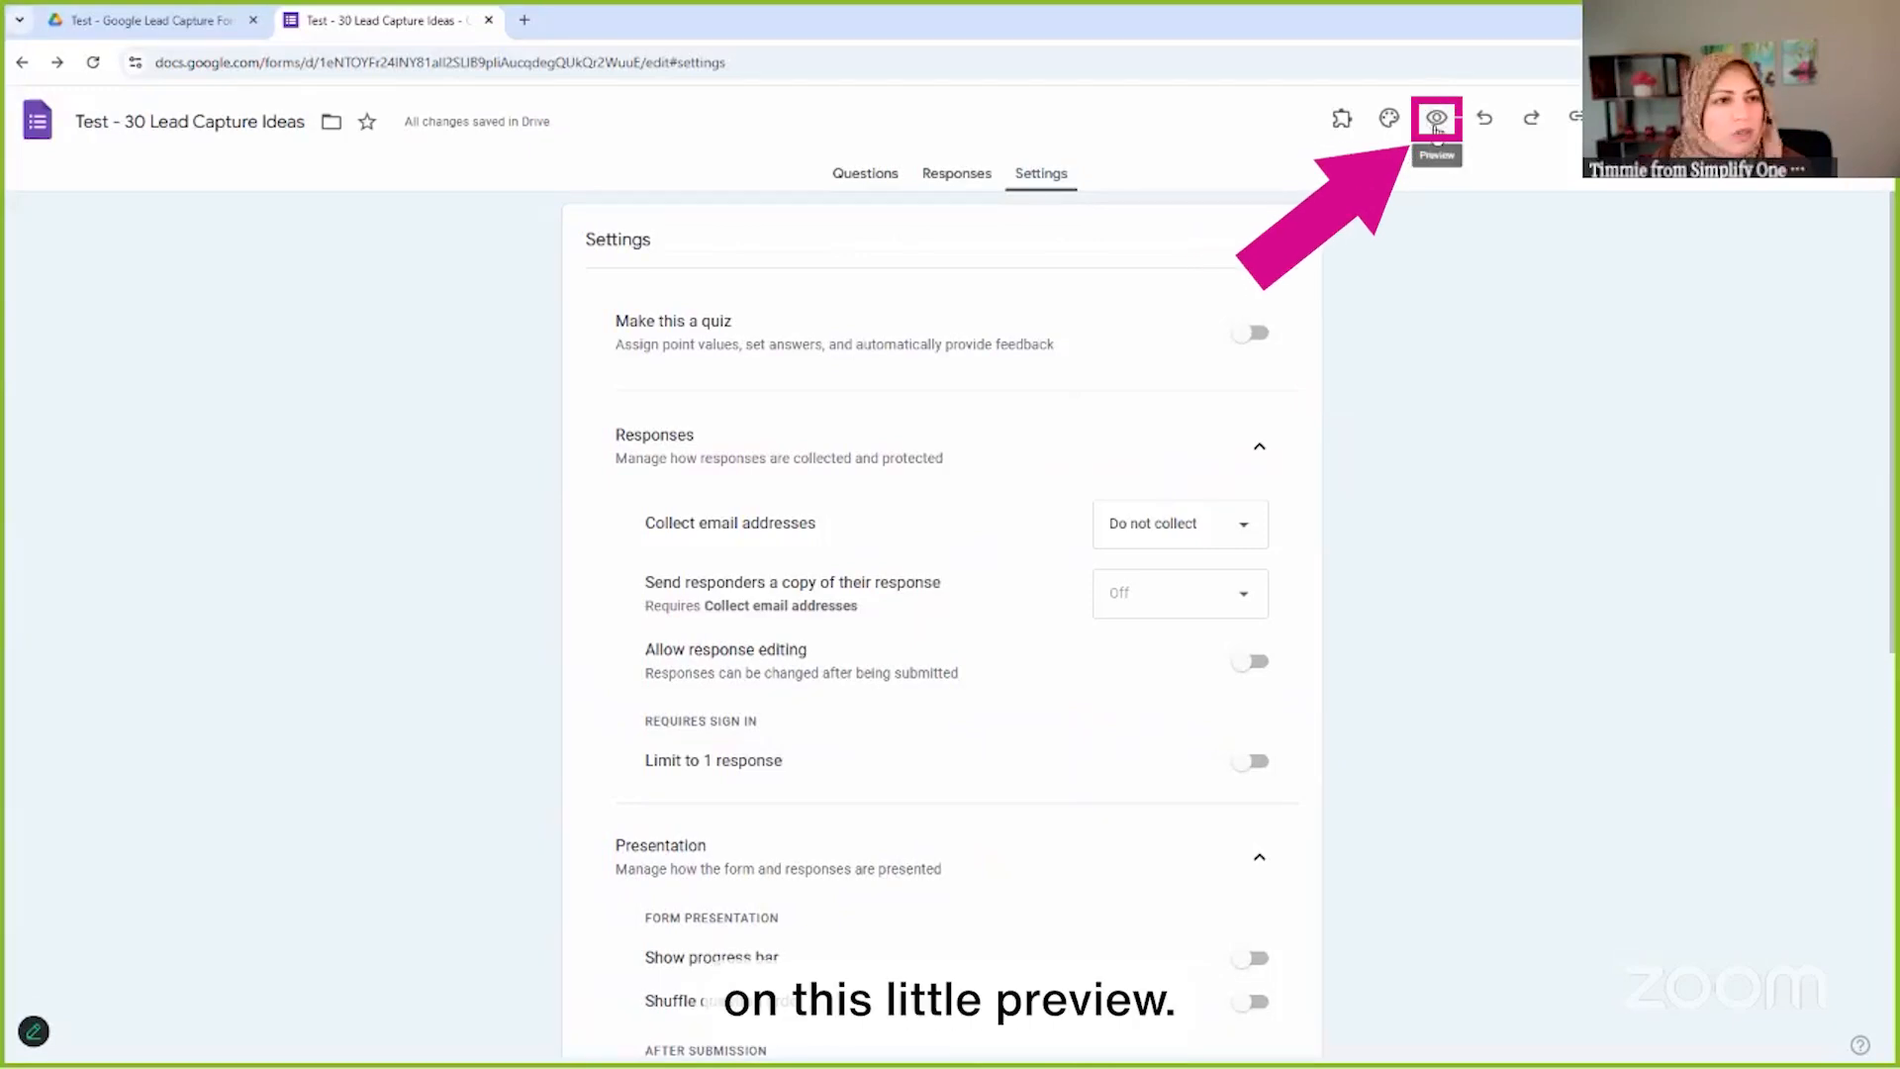
Preview 'Capture Leads With Success' and scroll through its questions from First Name to Comments
{"action": "left_click", "coordinate": [1438, 119]}
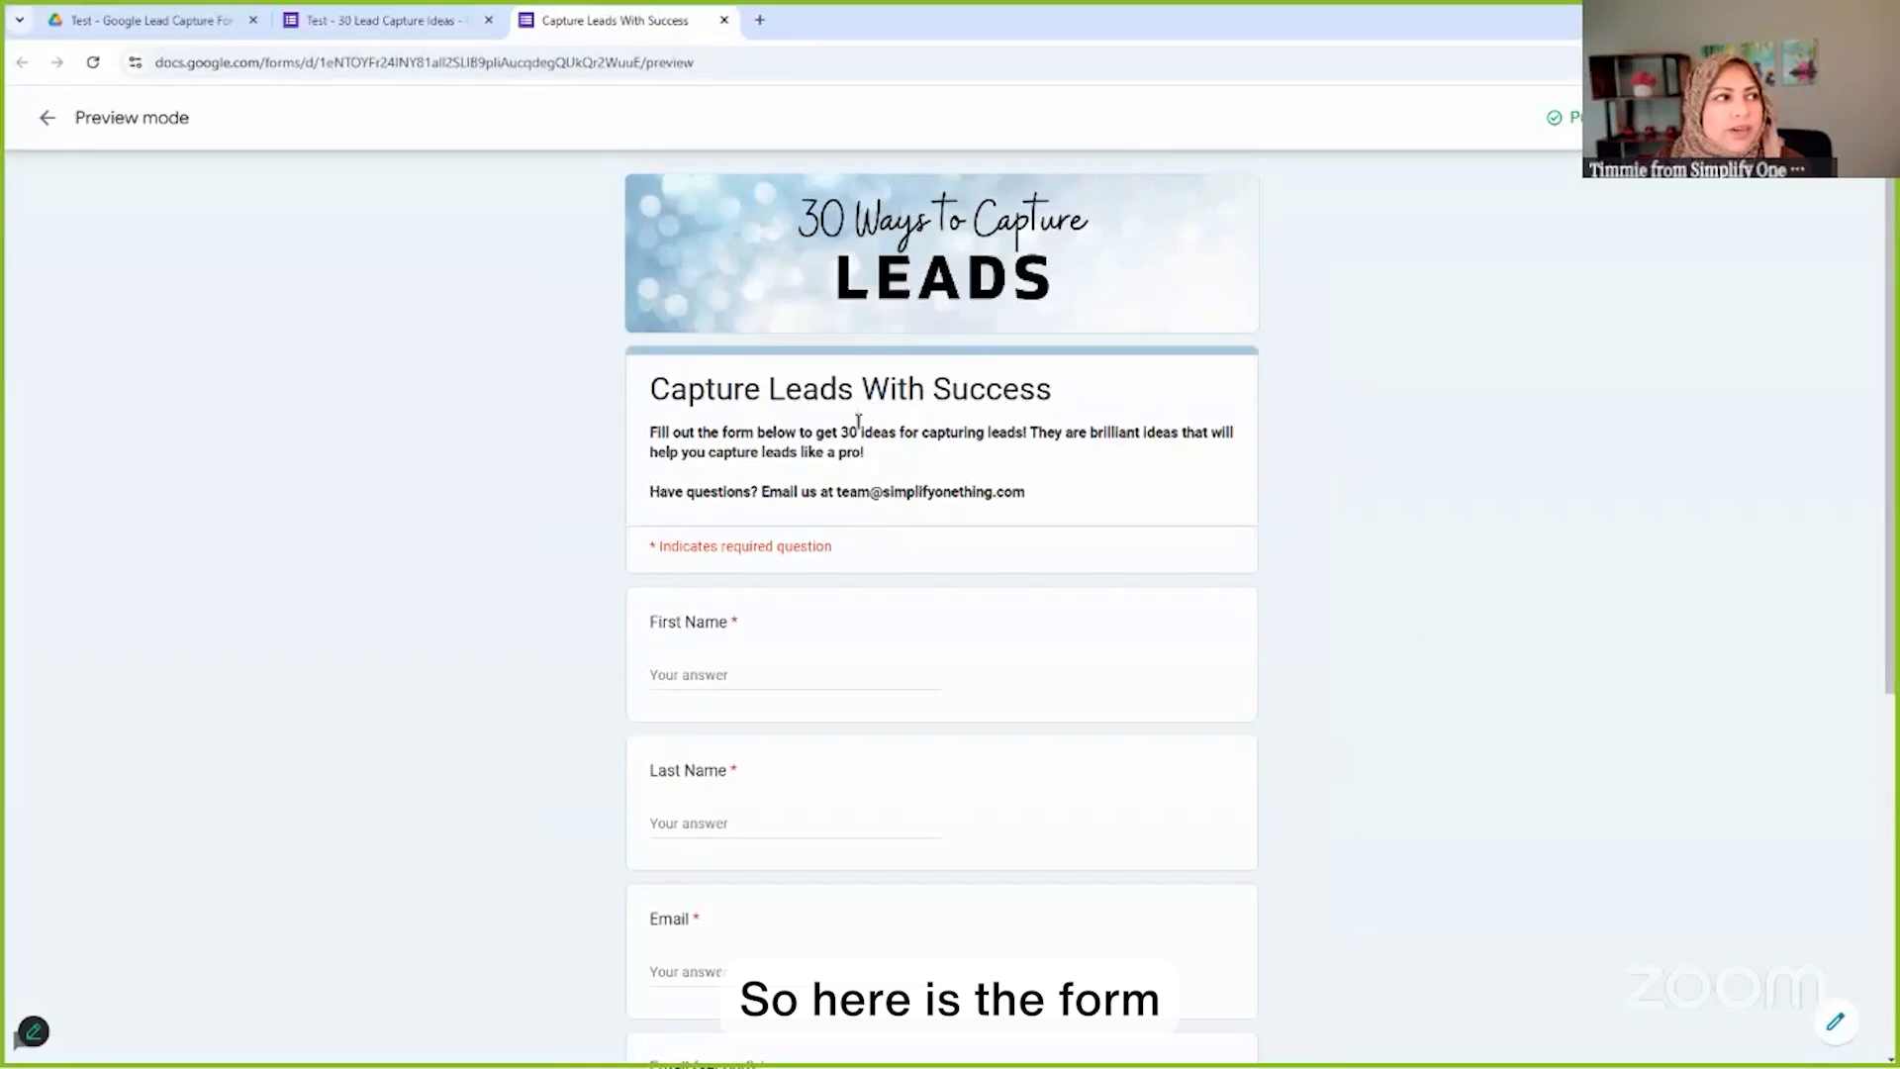
{"action": "scroll", "coordinate": [1014, 322], "scroll_direction": "down", "scroll_amount": 1}
{"action": "scroll", "coordinate": [1020, 325], "scroll_direction": "up", "scroll_amount": 1}
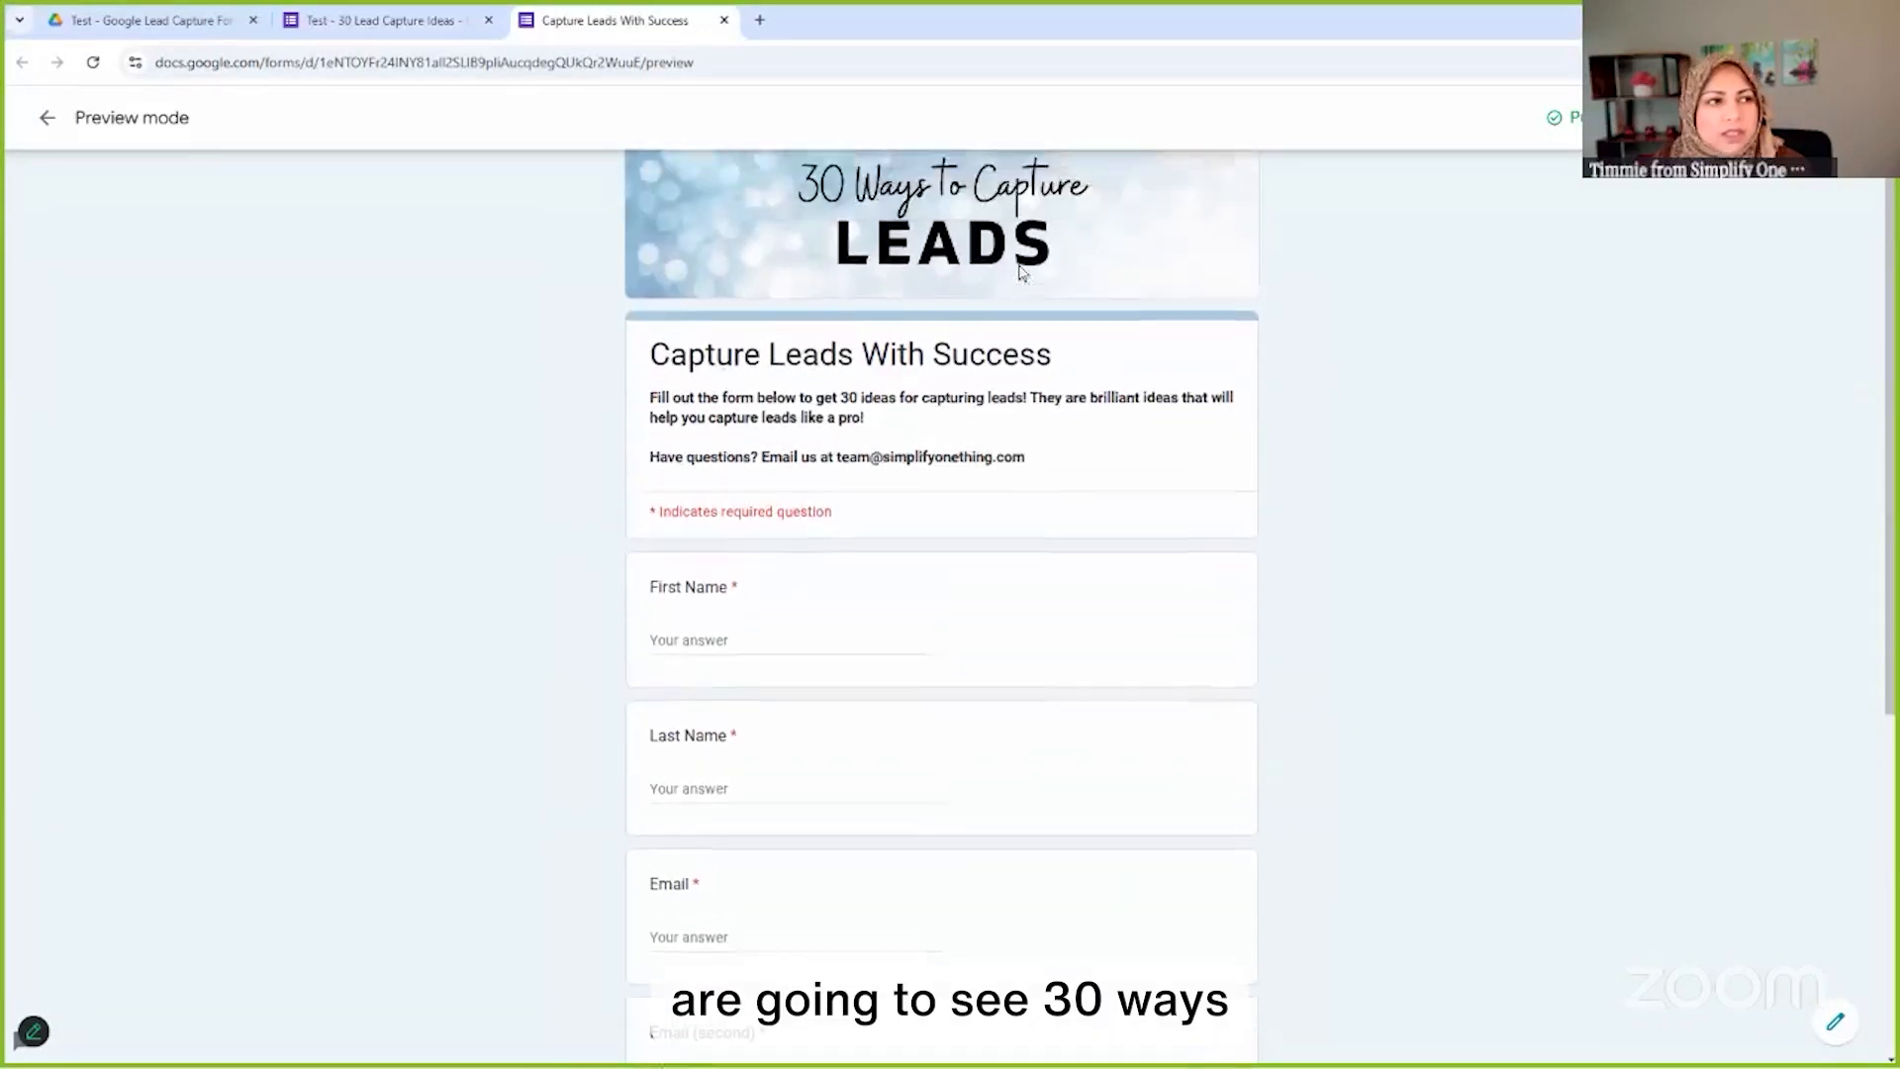
{"action": "scroll", "coordinate": [1087, 347], "scroll_direction": "down", "scroll_amount": 1}
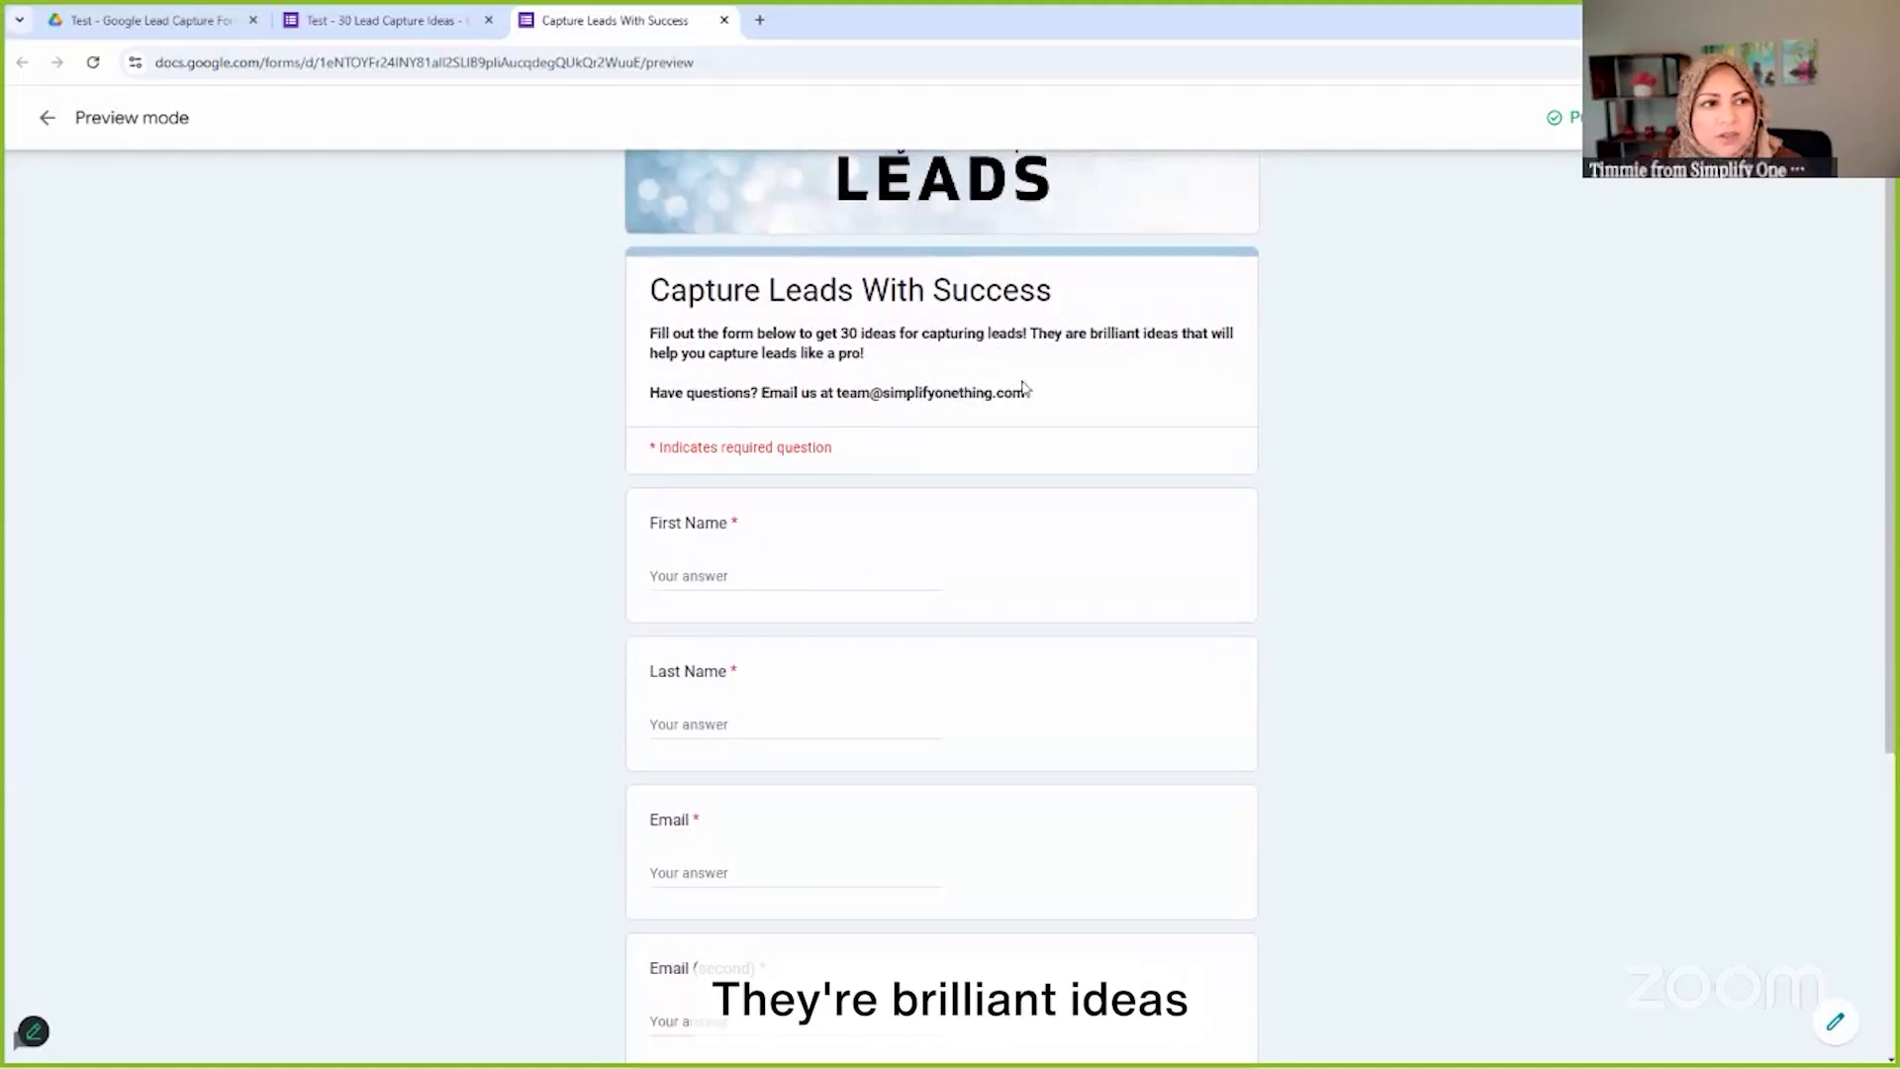
{"action": "scroll", "coordinate": [929, 415], "scroll_direction": "down", "scroll_amount": 2}
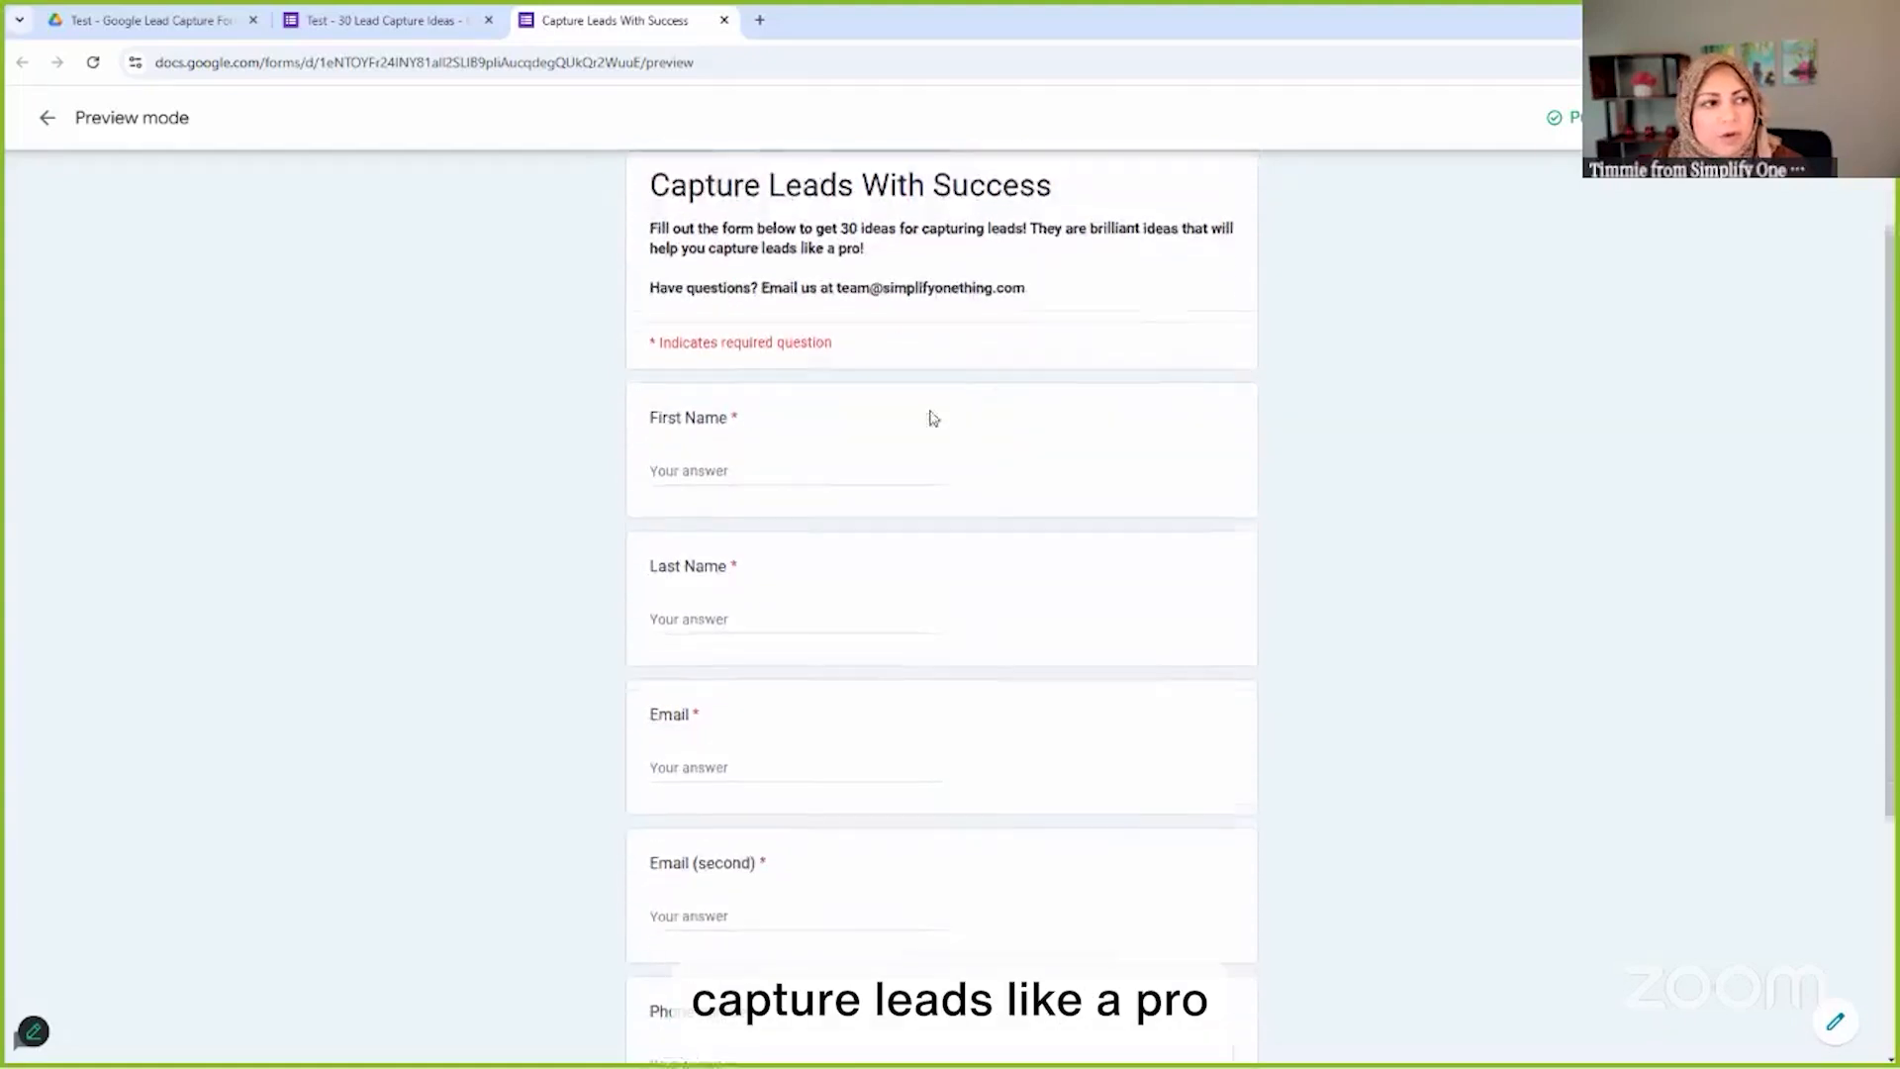
{"action": "scroll", "coordinate": [691, 657], "scroll_direction": "down", "scroll_amount": 1}
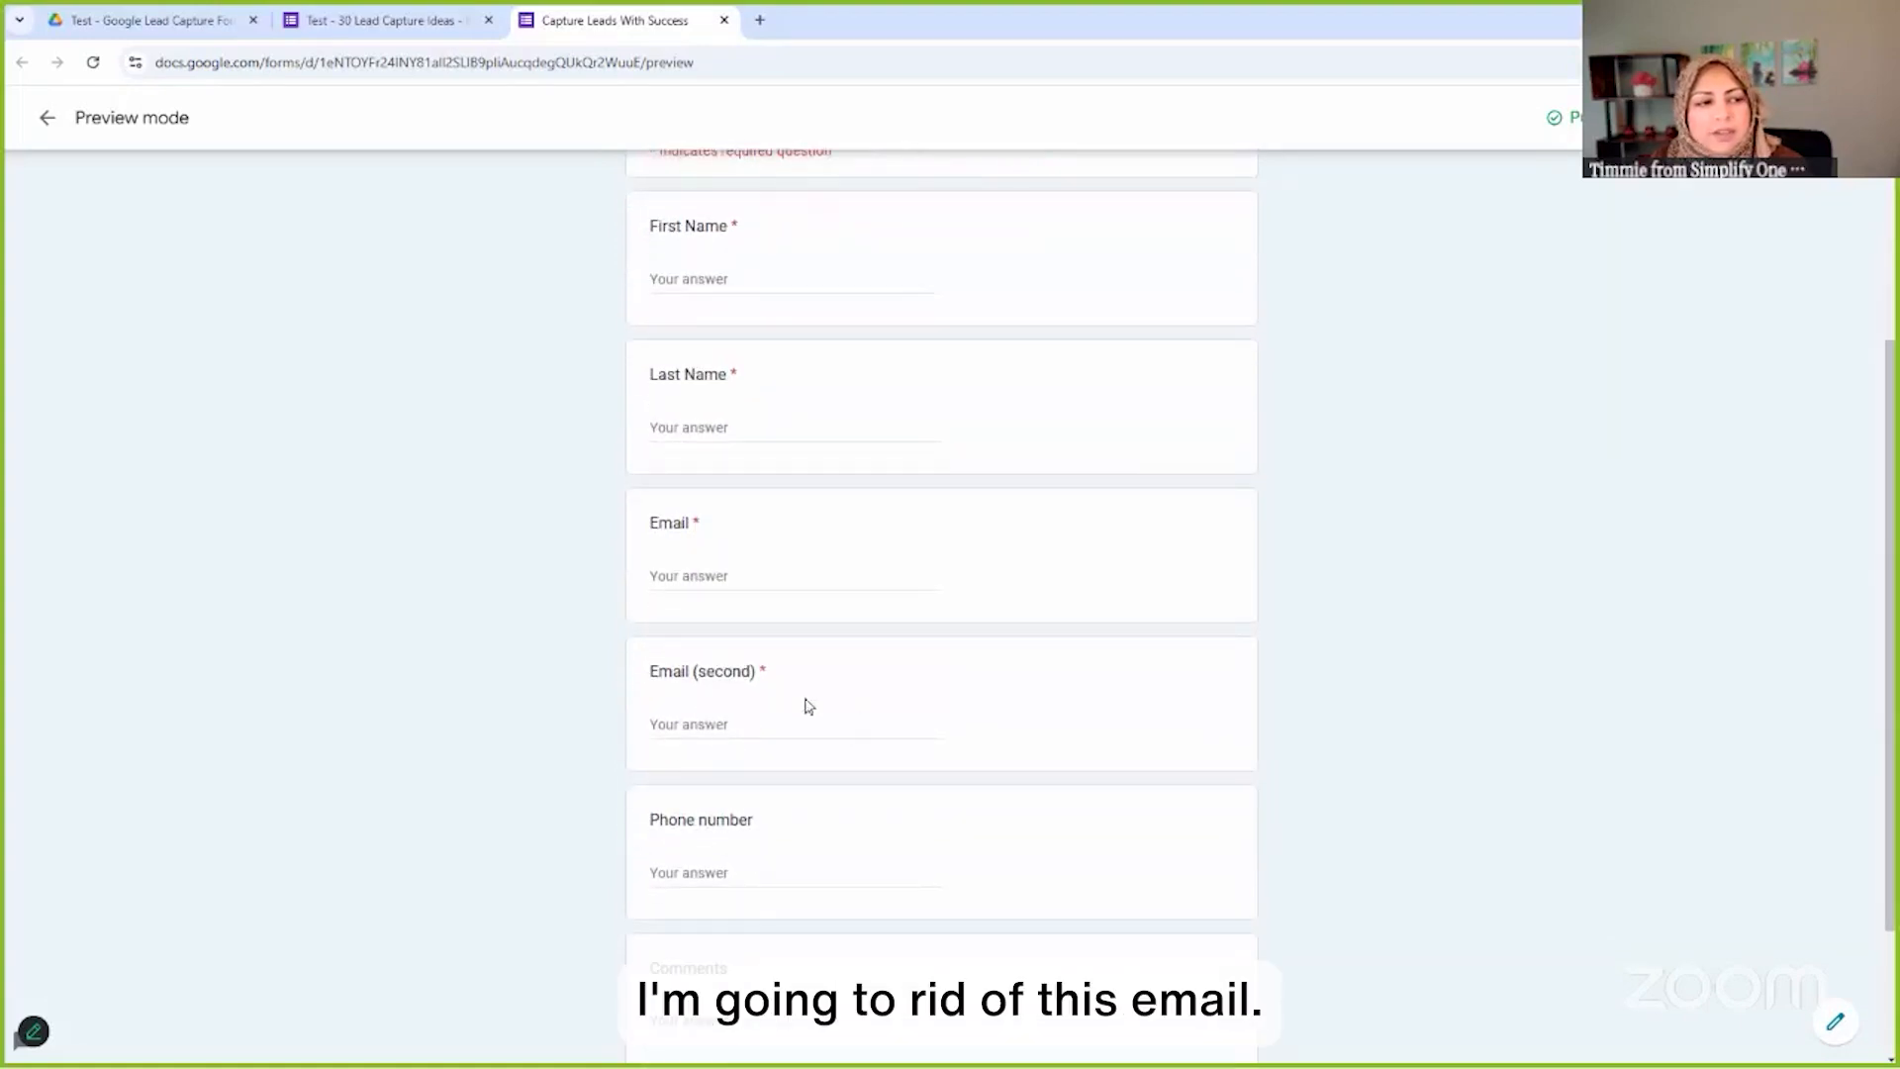
{"action": "scroll", "coordinate": [784, 721], "scroll_direction": "down", "scroll_amount": 2}
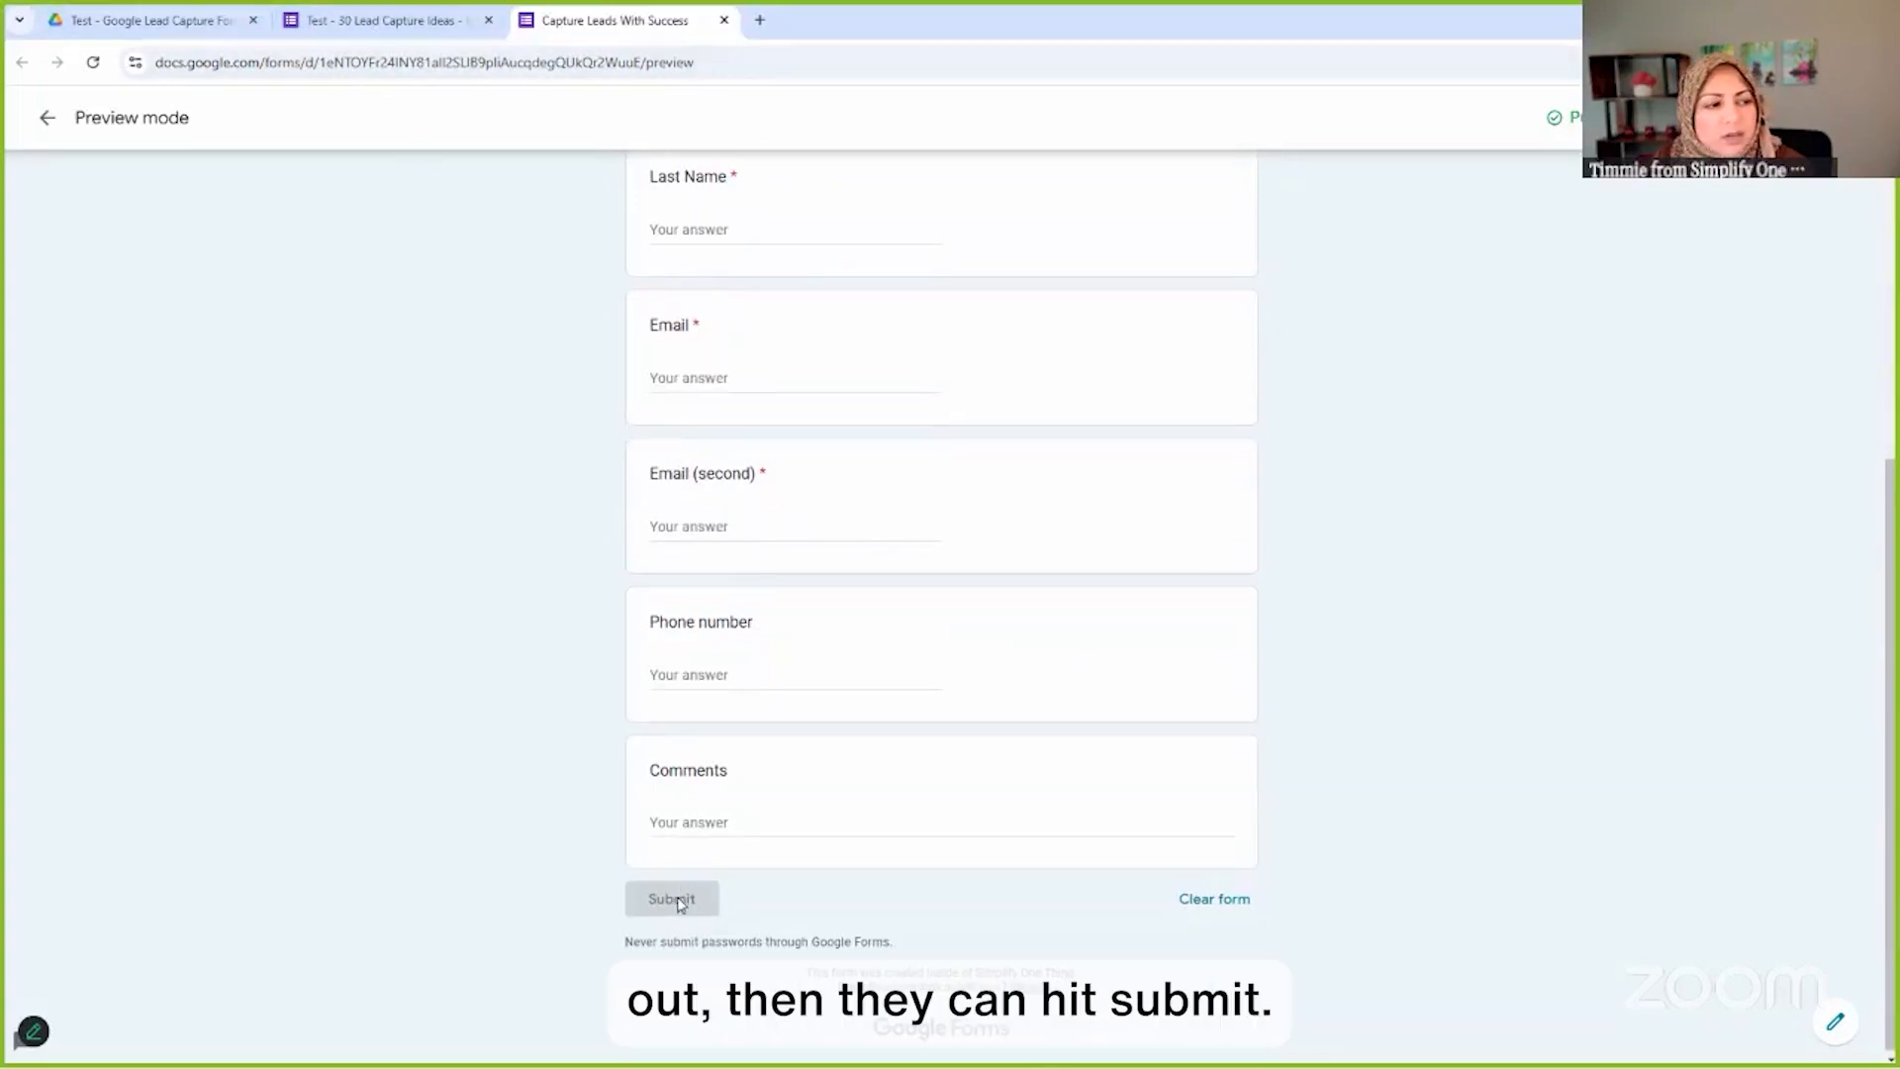
Back in the form editor's Questions, delete the duplicate Email (second) question card
{"action": "left_click", "coordinate": [379, 22]}
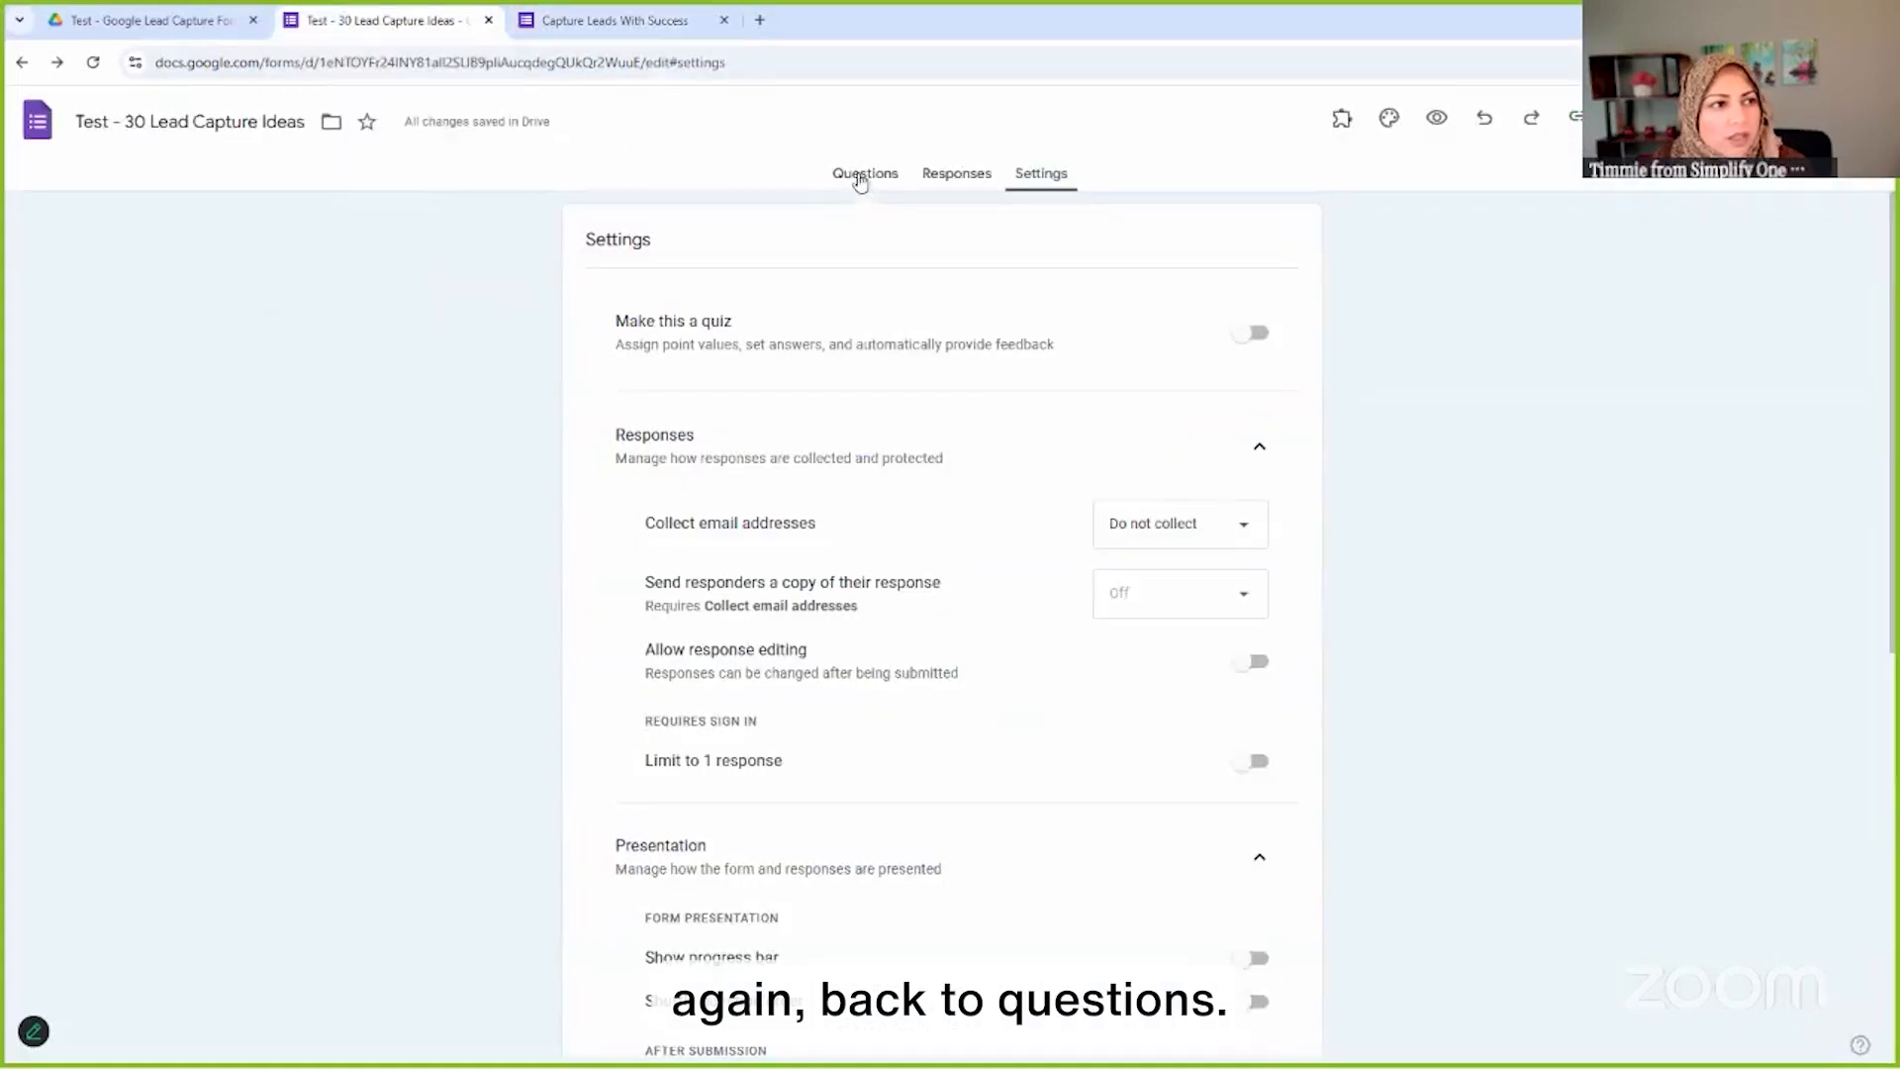
{"action": "left_click", "coordinate": [860, 178]}
{"action": "scroll", "coordinate": [904, 697], "scroll_direction": "down", "scroll_amount": 4}
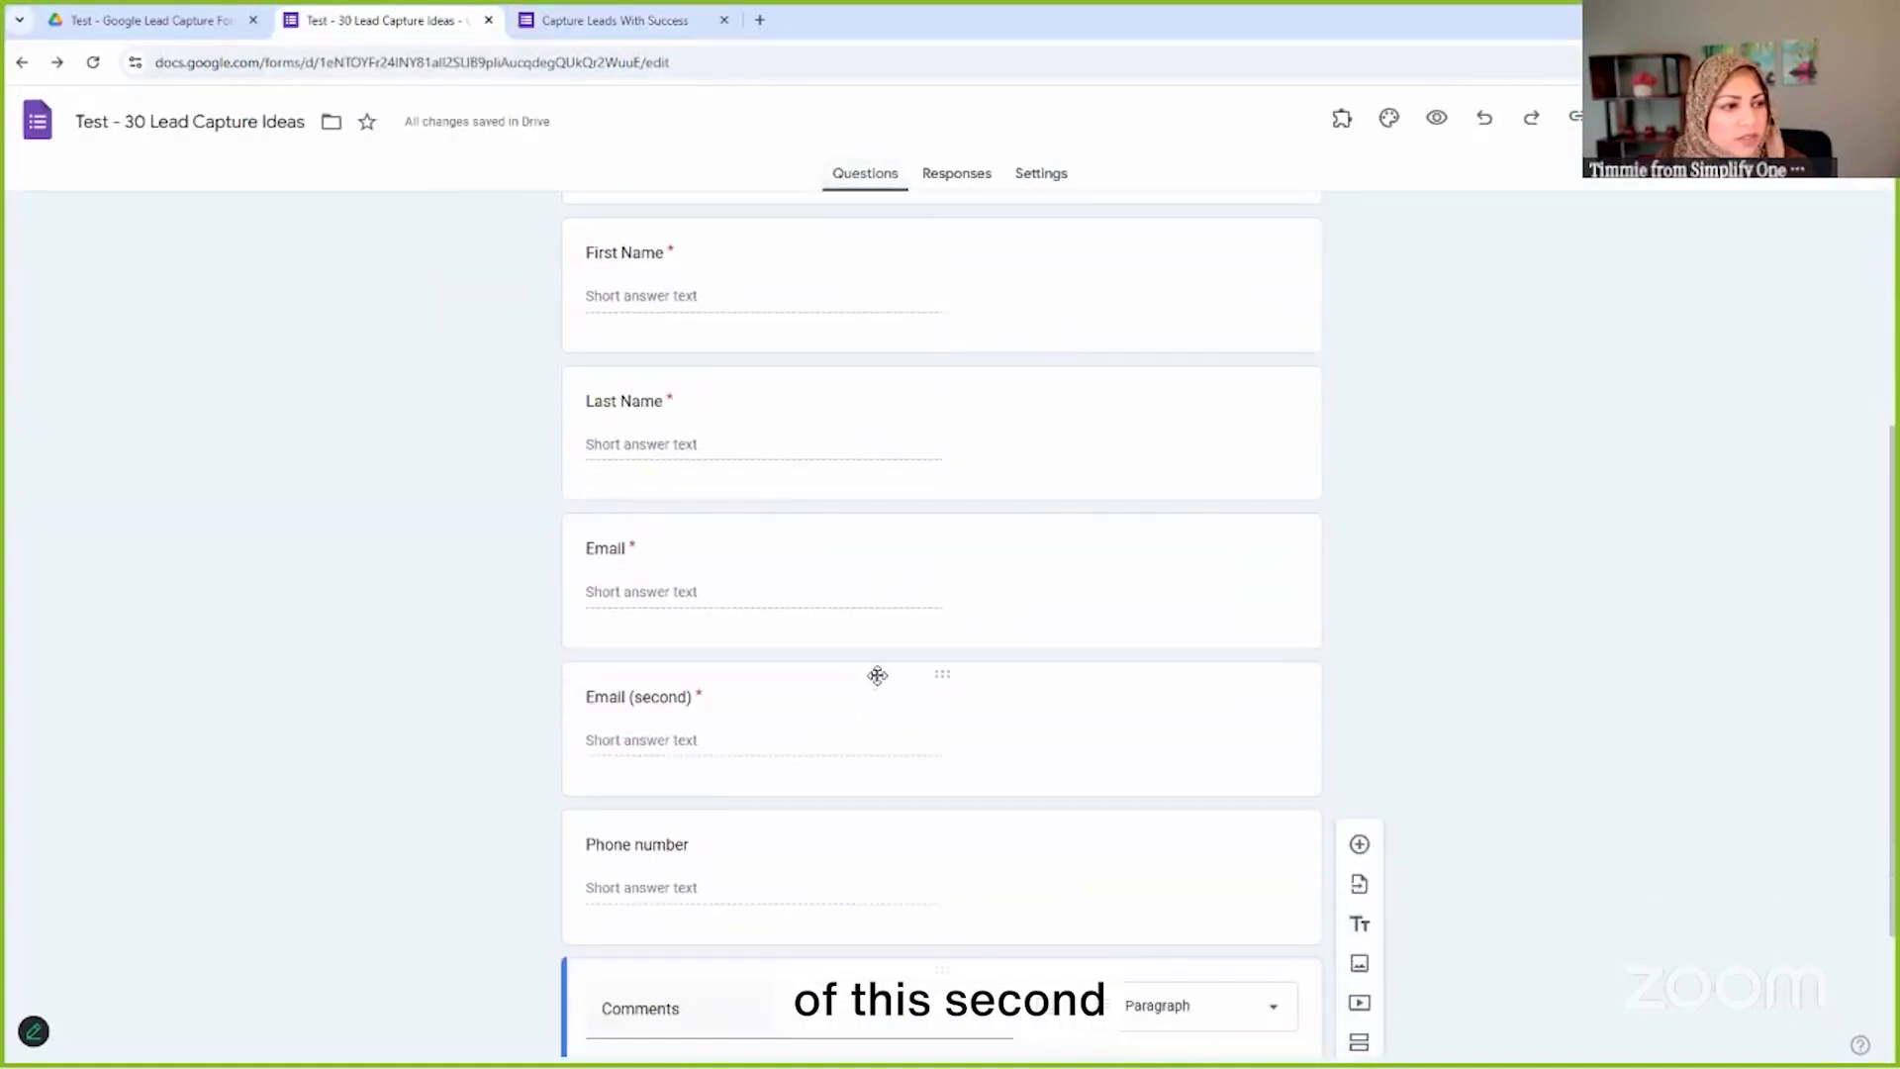
{"action": "left_click", "coordinate": [878, 676]}
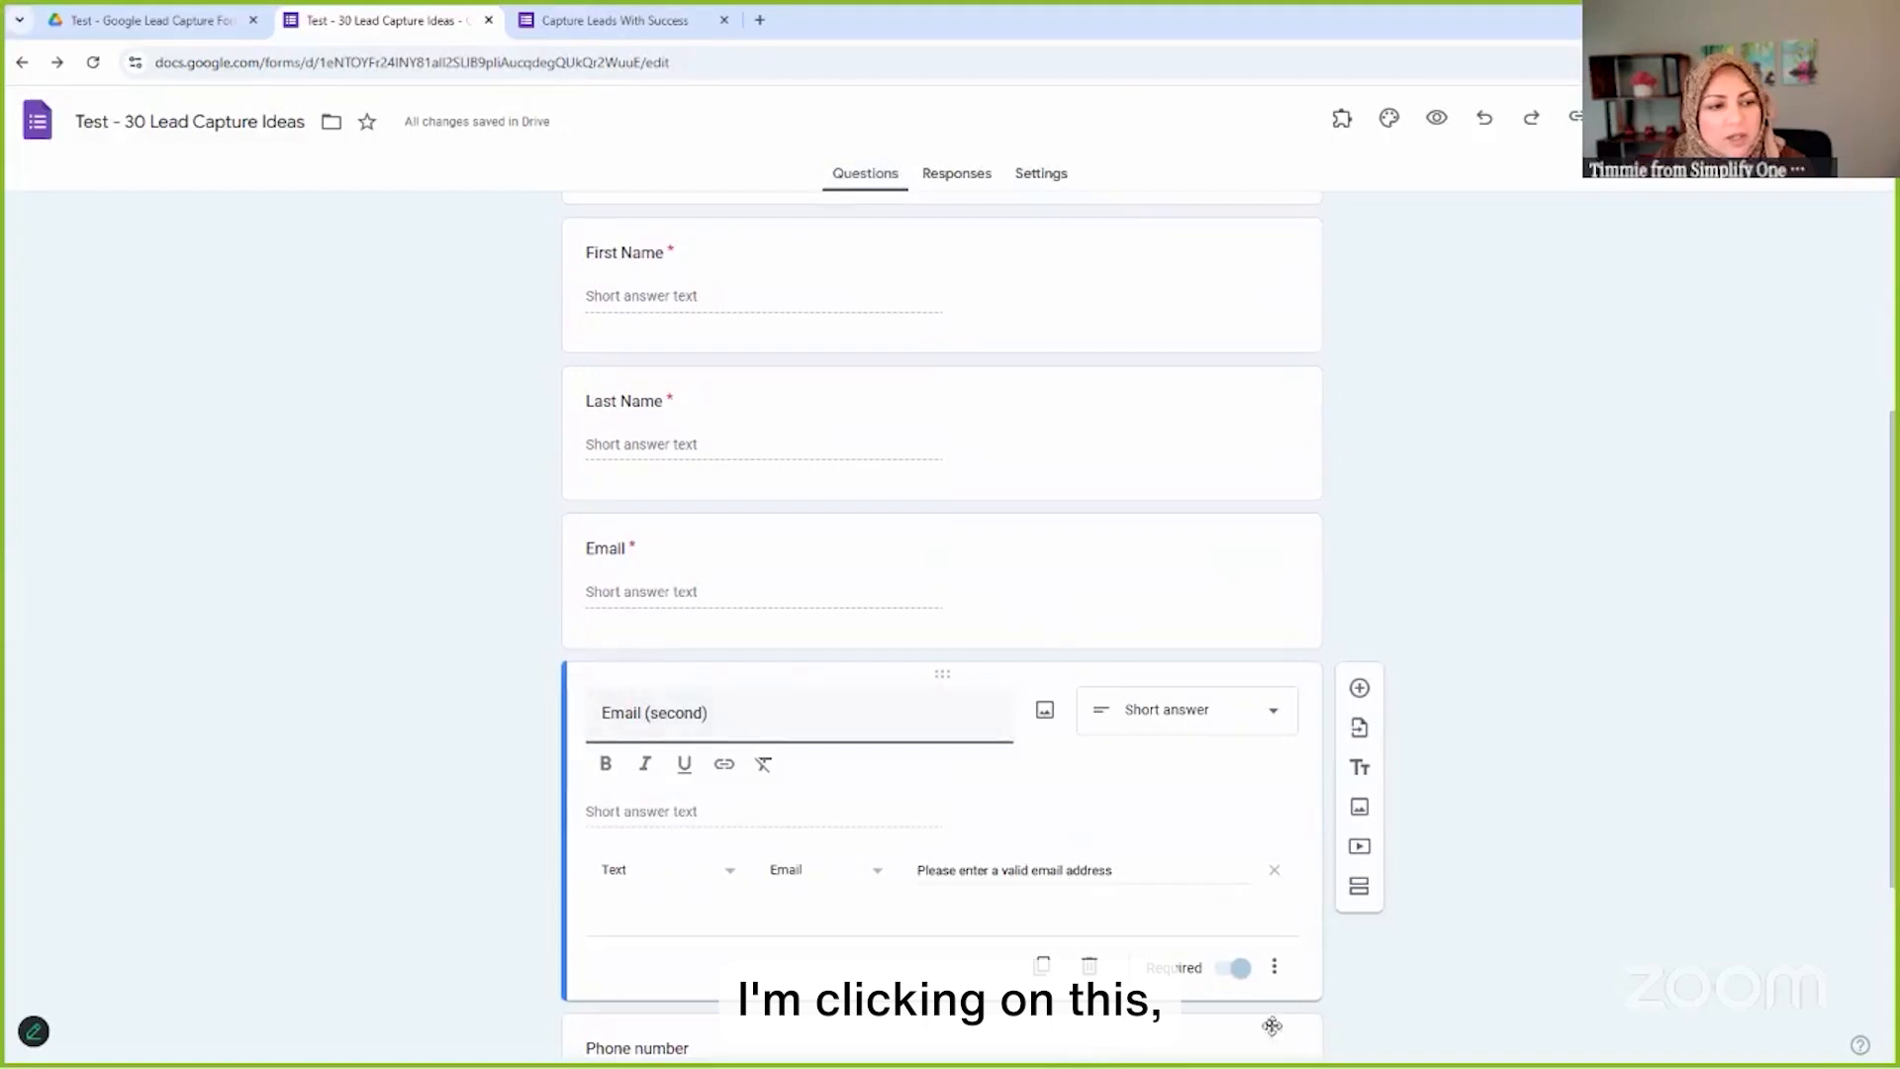
{"action": "left_click", "coordinate": [1089, 965]}
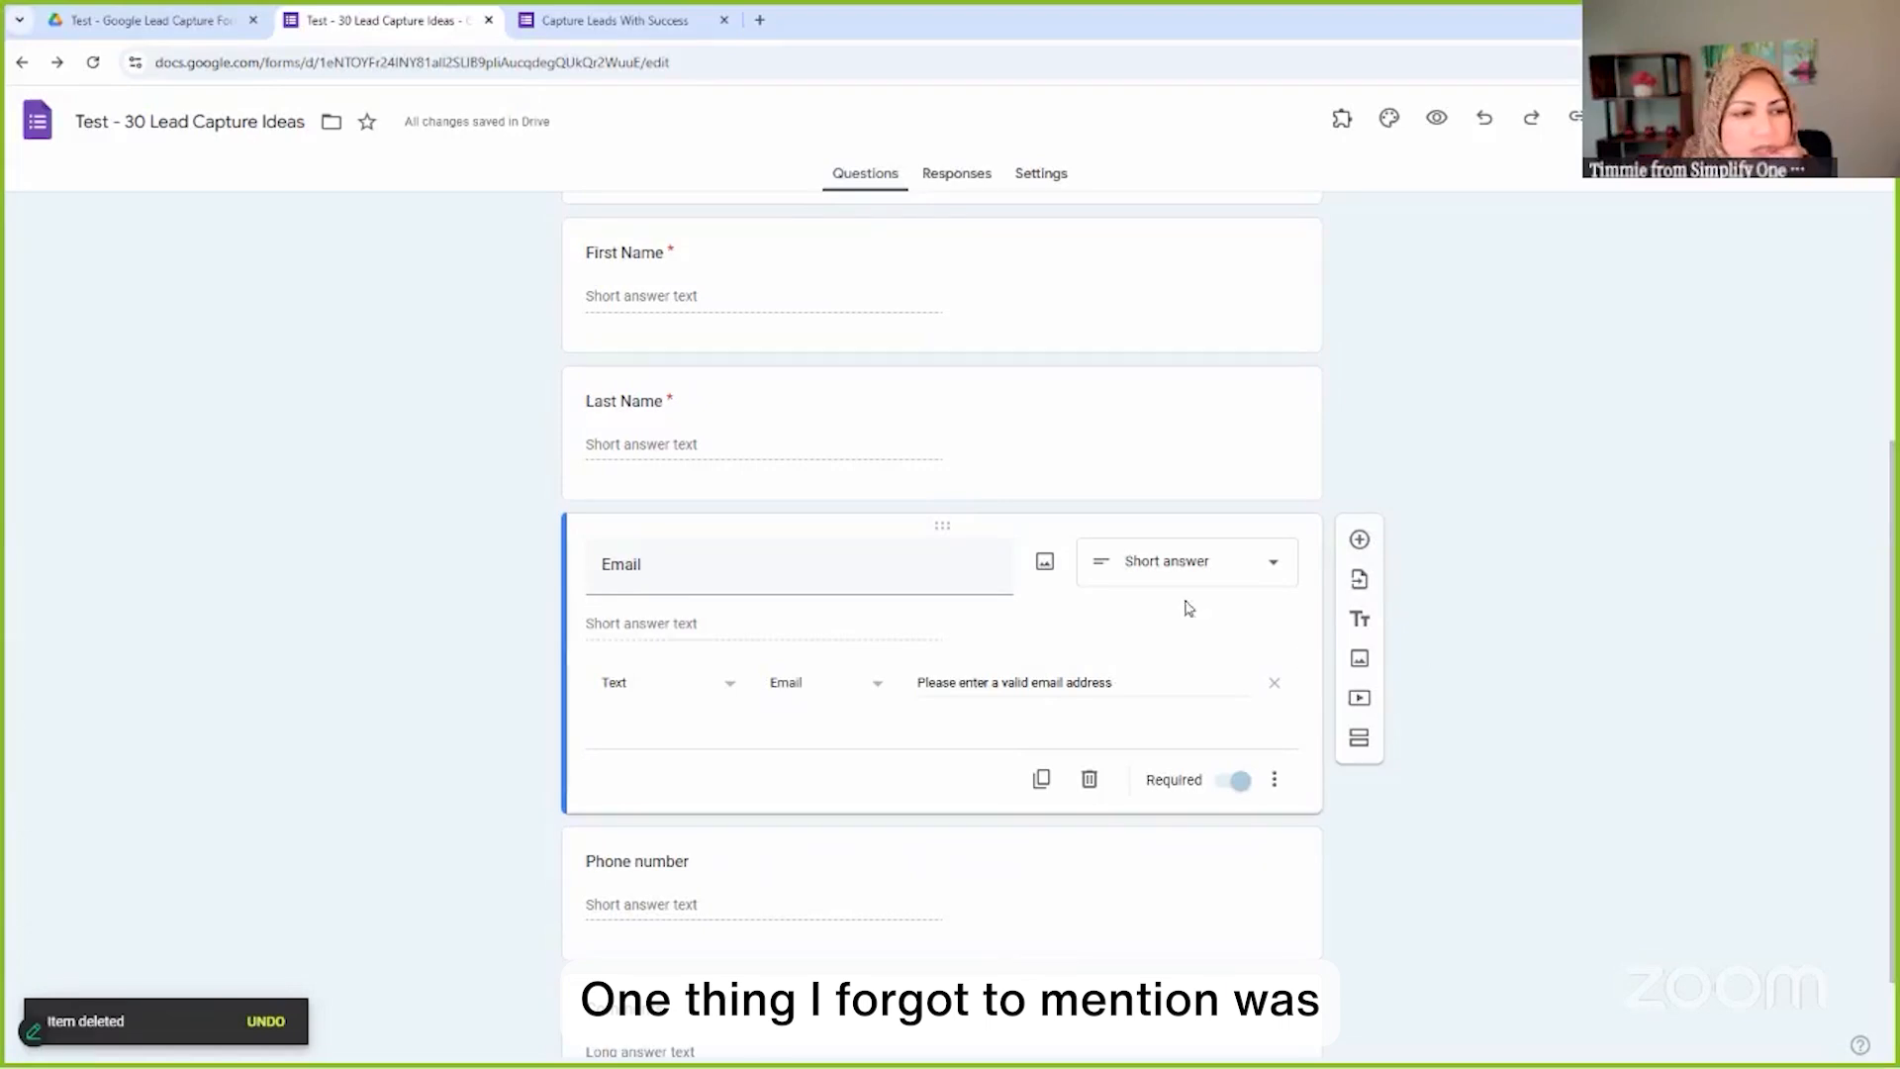
{"action": "scroll", "coordinate": [1188, 606], "scroll_direction": "up", "scroll_amount": 4}
{"action": "scroll", "coordinate": [1277, 568], "scroll_direction": "down", "scroll_amount": 3}
{"action": "scroll", "coordinate": [1346, 608], "scroll_direction": "down", "scroll_amount": 1}
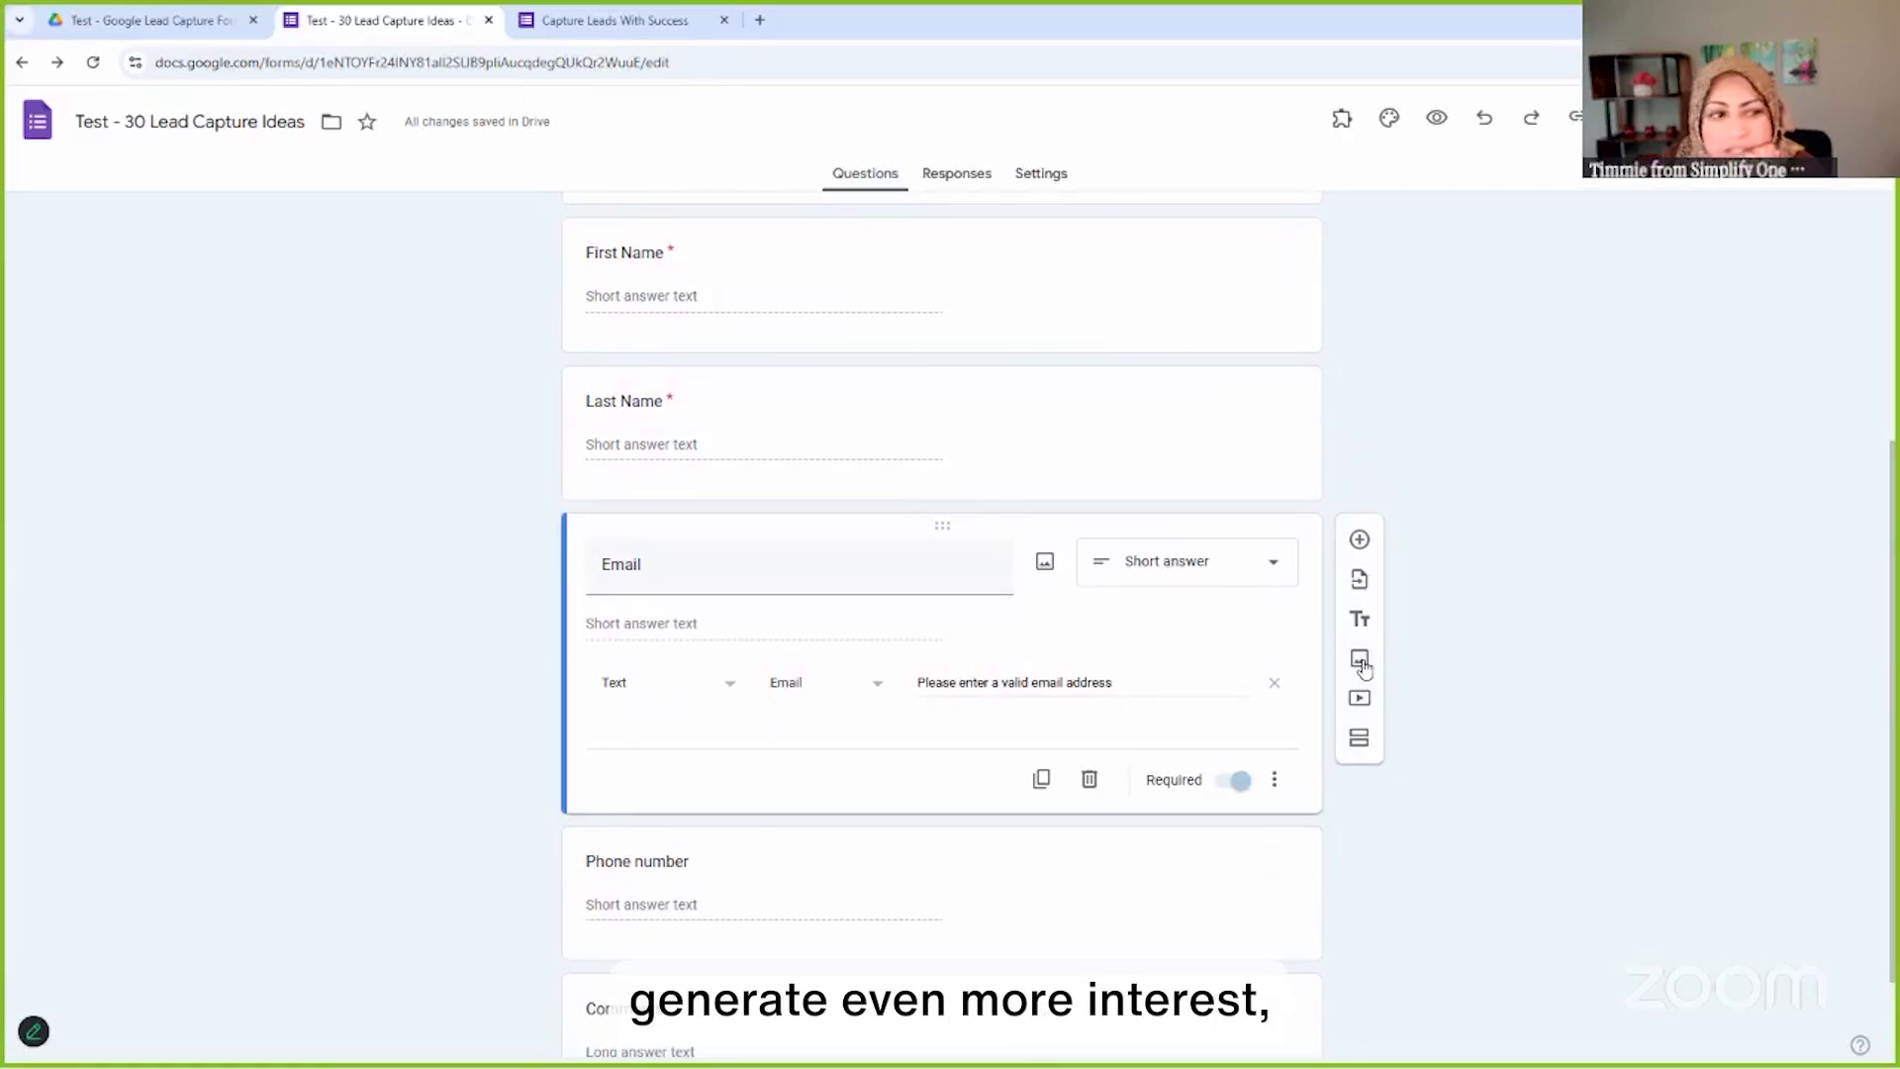
{"action": "scroll", "coordinate": [1099, 331], "scroll_direction": "up", "scroll_amount": 4}
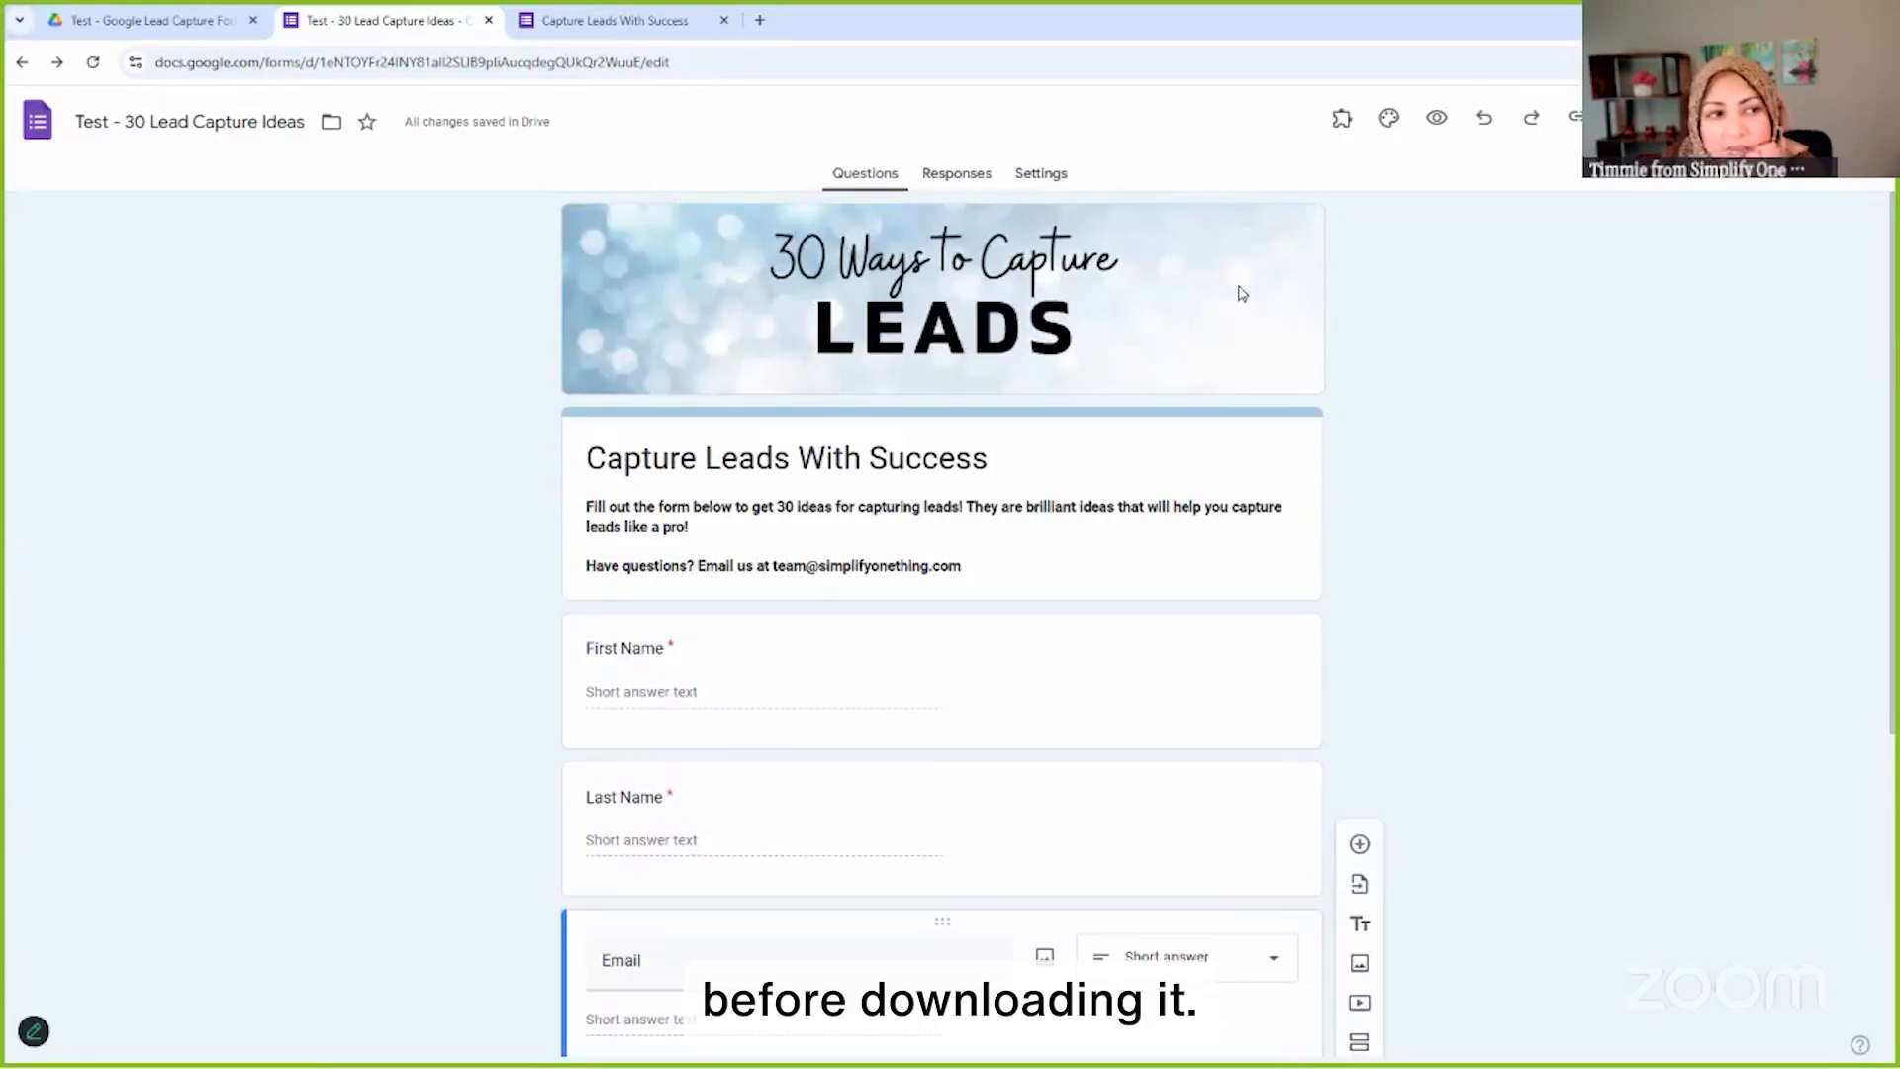
{"action": "scroll", "coordinate": [1165, 290], "scroll_direction": "down", "scroll_amount": 2}
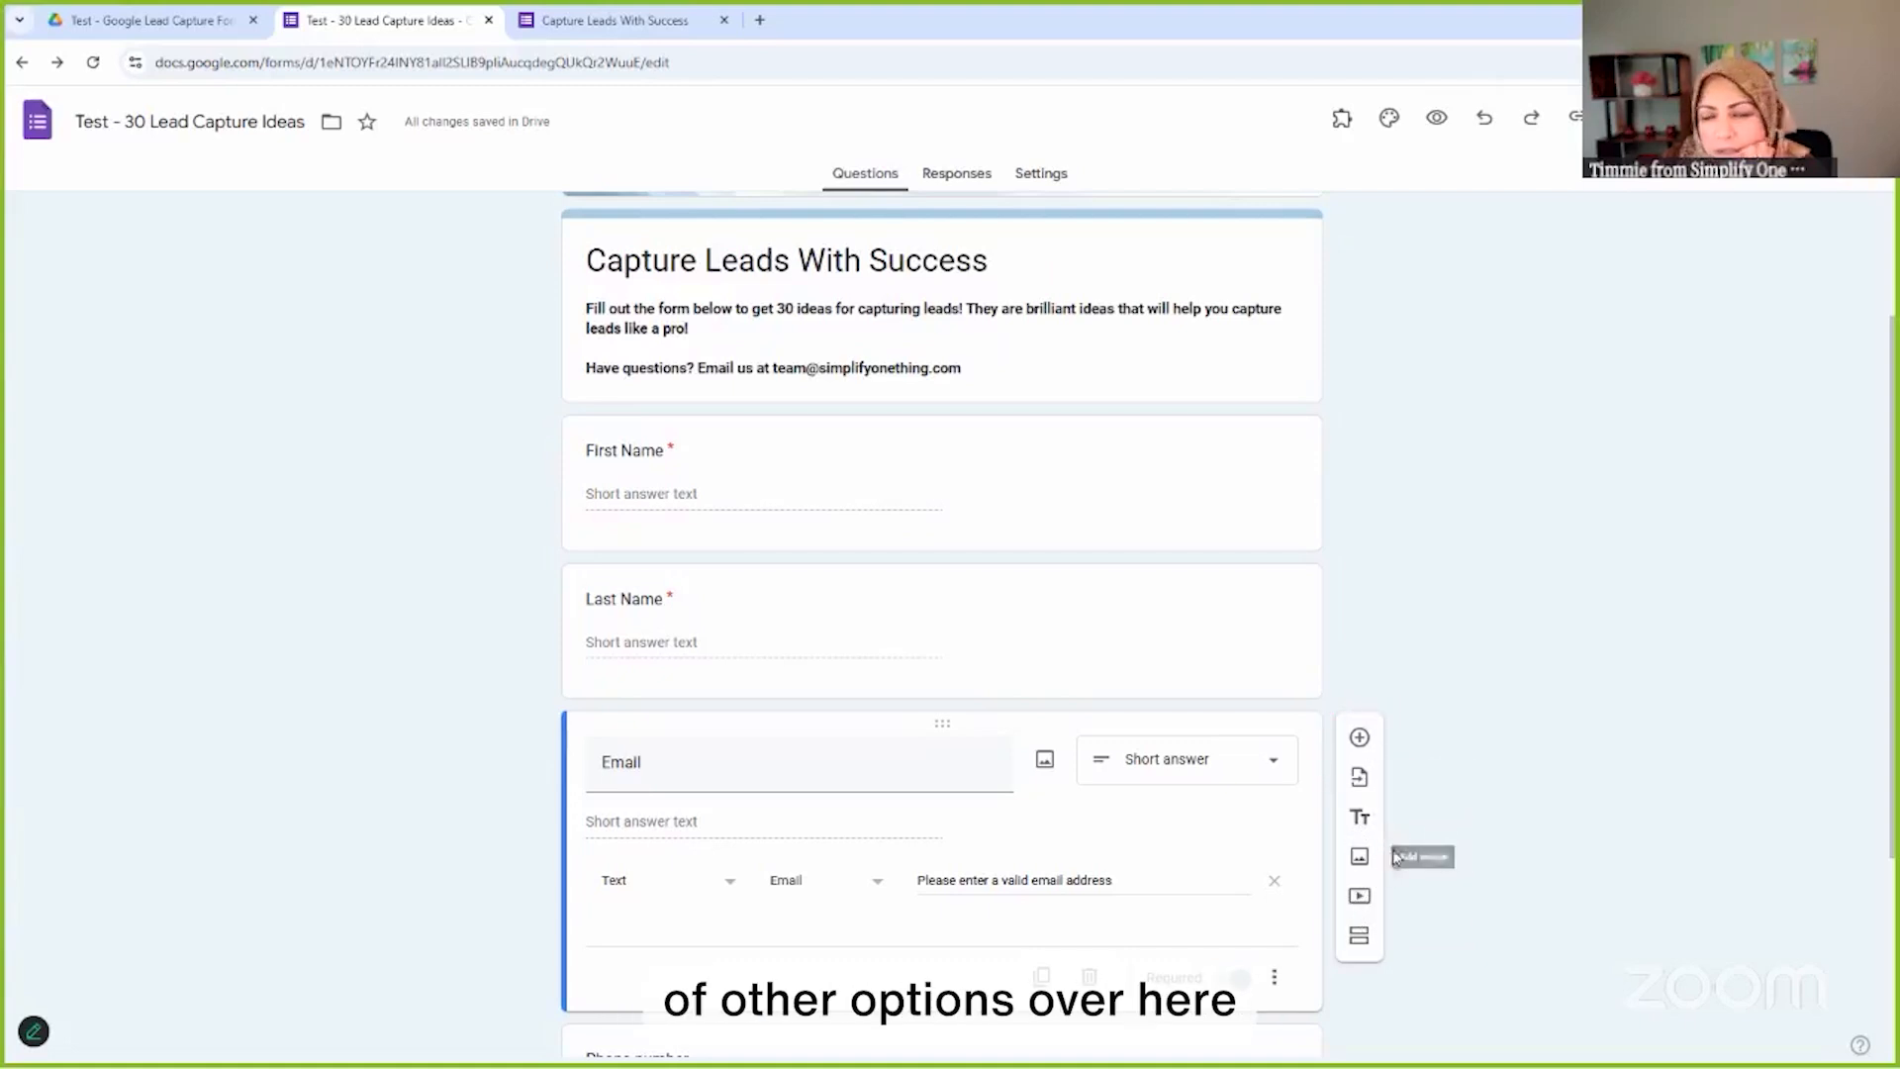
Add a multiple-choice question titled 'What's your favorite color?' below the Email question
{"action": "left_click", "coordinate": [1359, 737]}
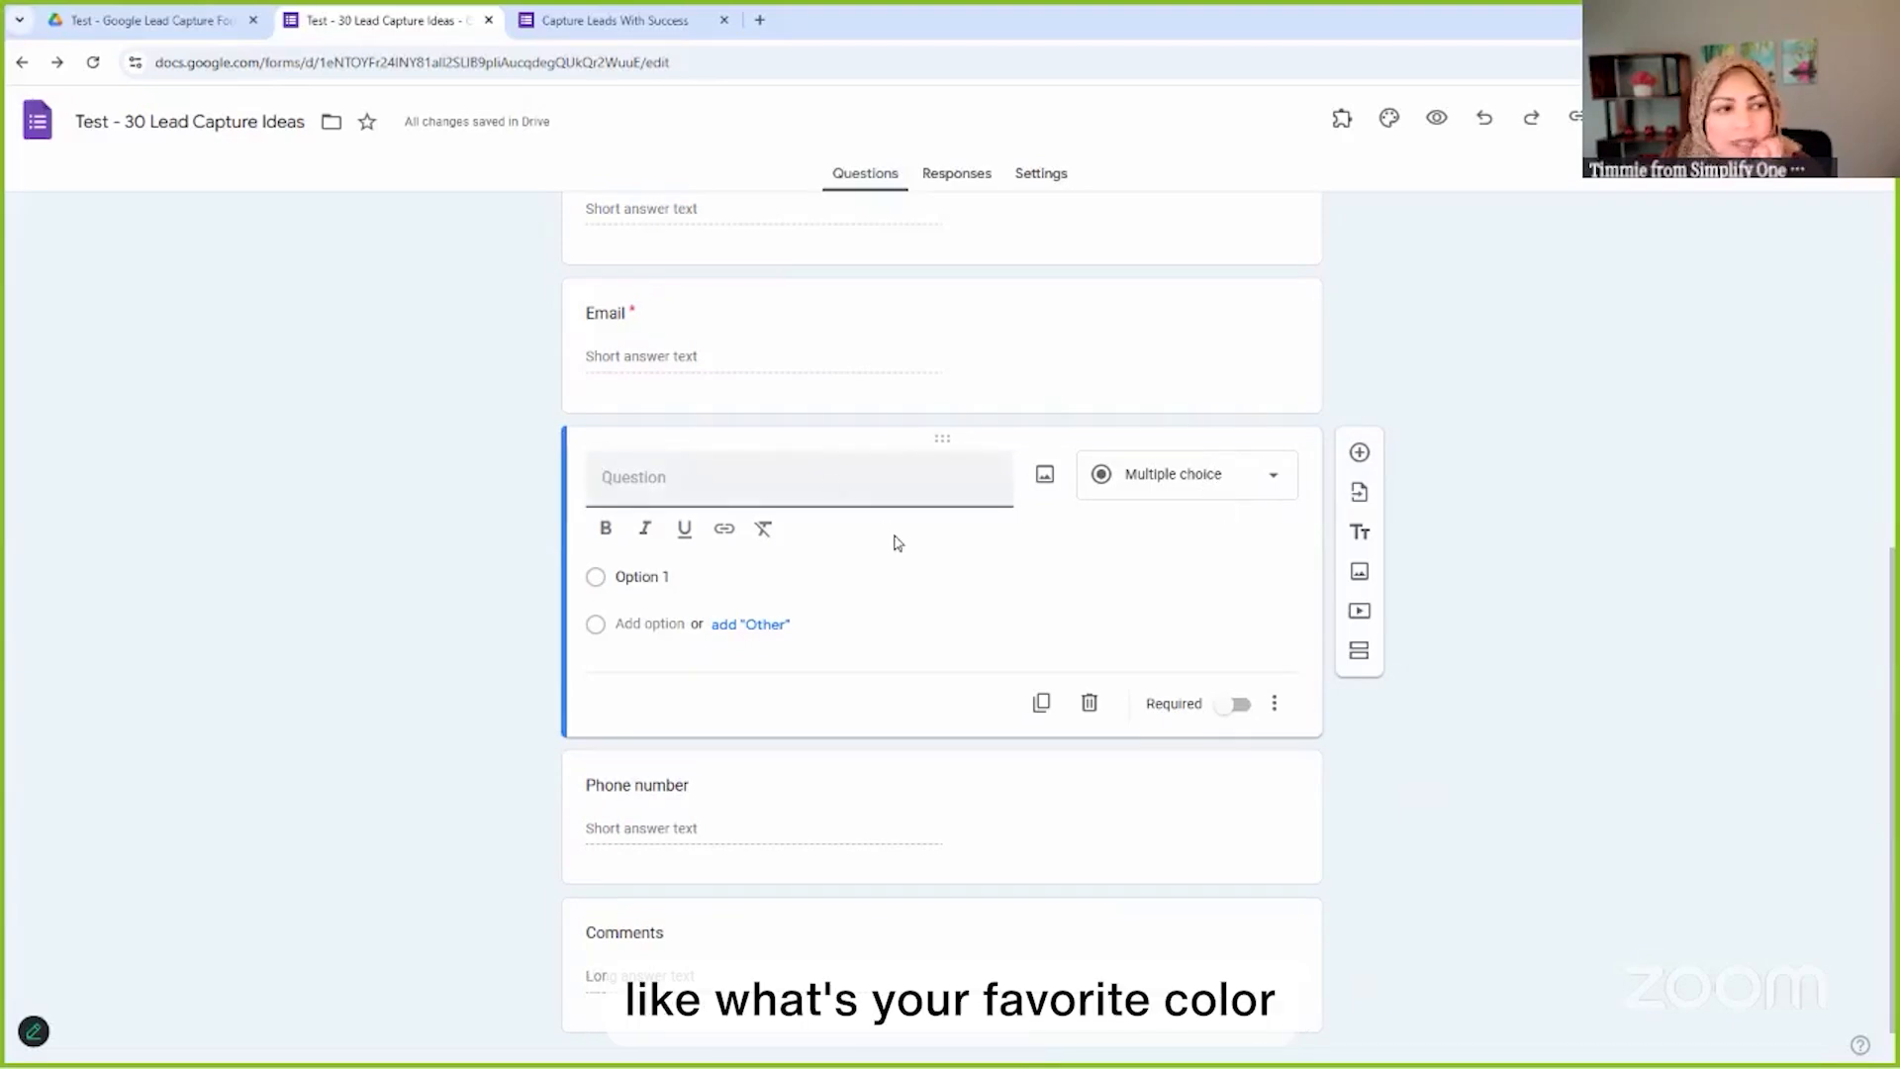
{"action": "type", "text": "What's you"}
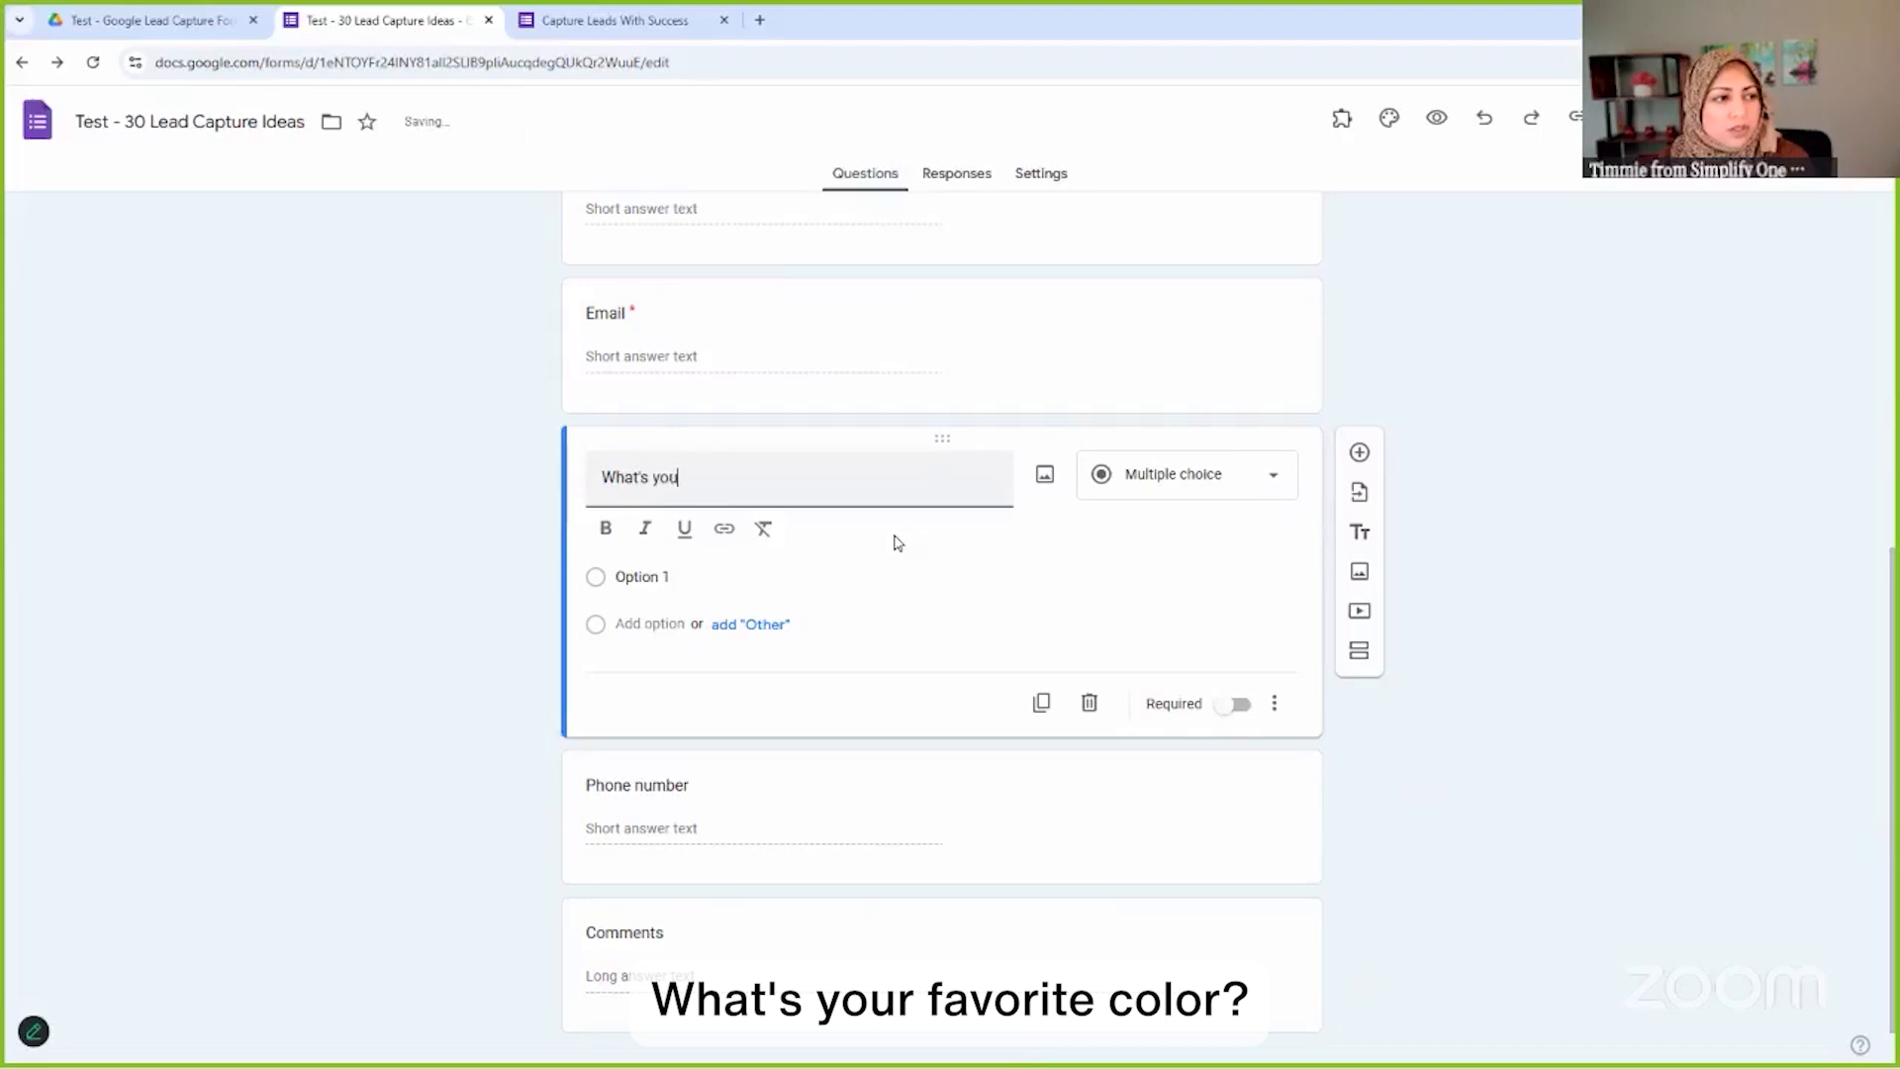
{"action": "type", "text": "r favorit "}
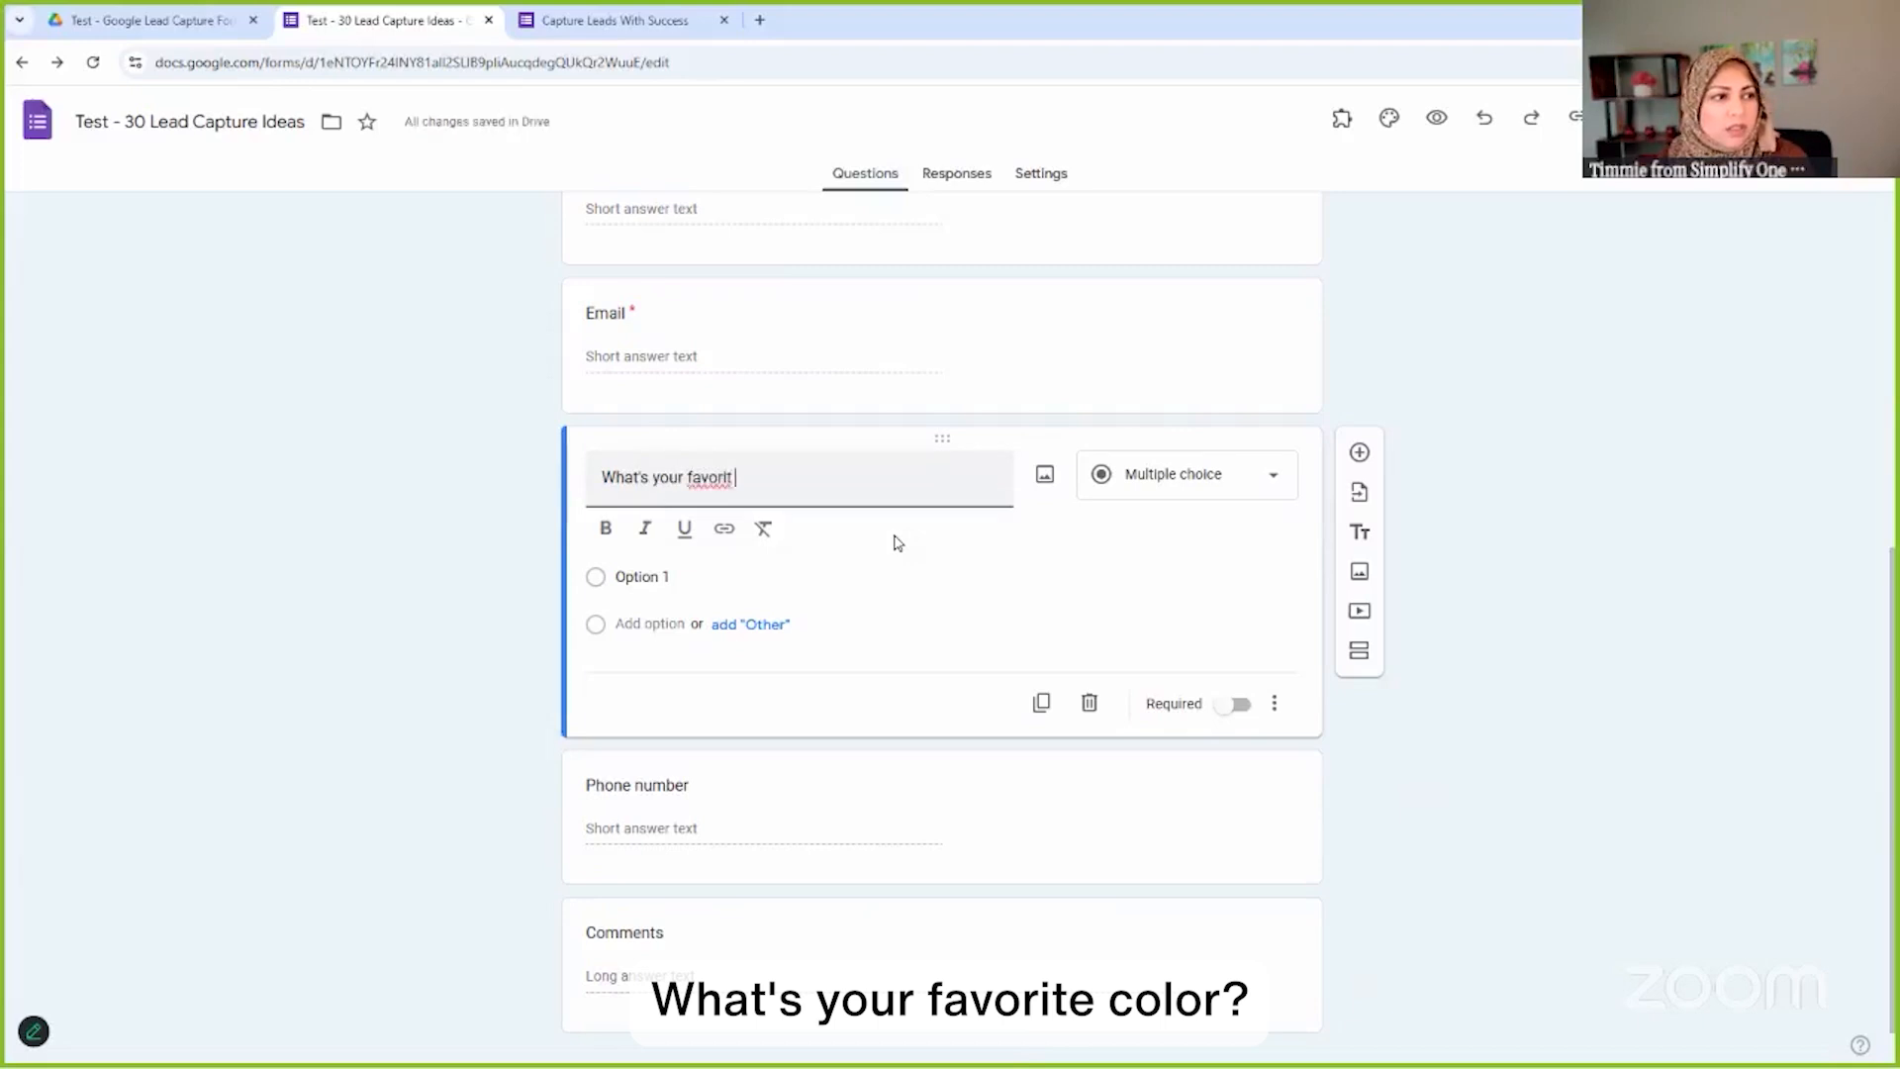
{"action": "type", "text": "cole"}
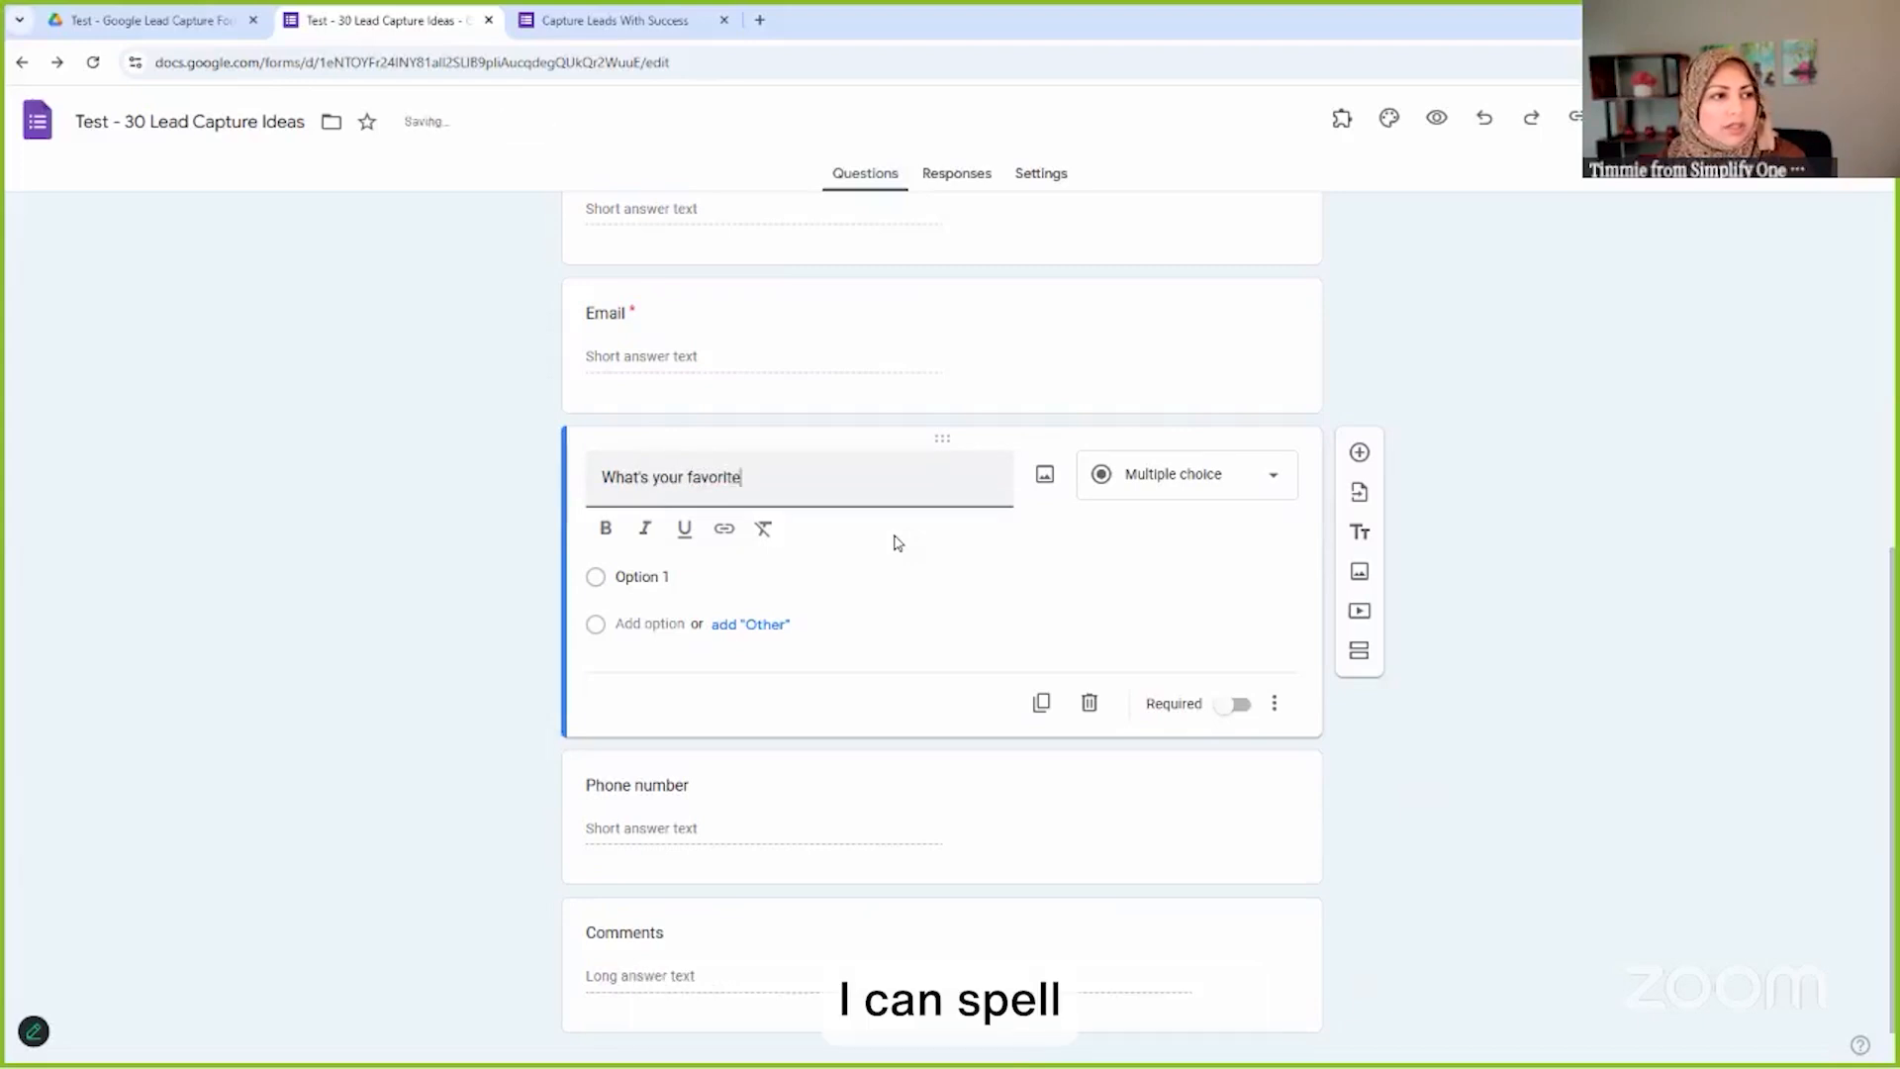
{"action": "type", "text": " color?"}
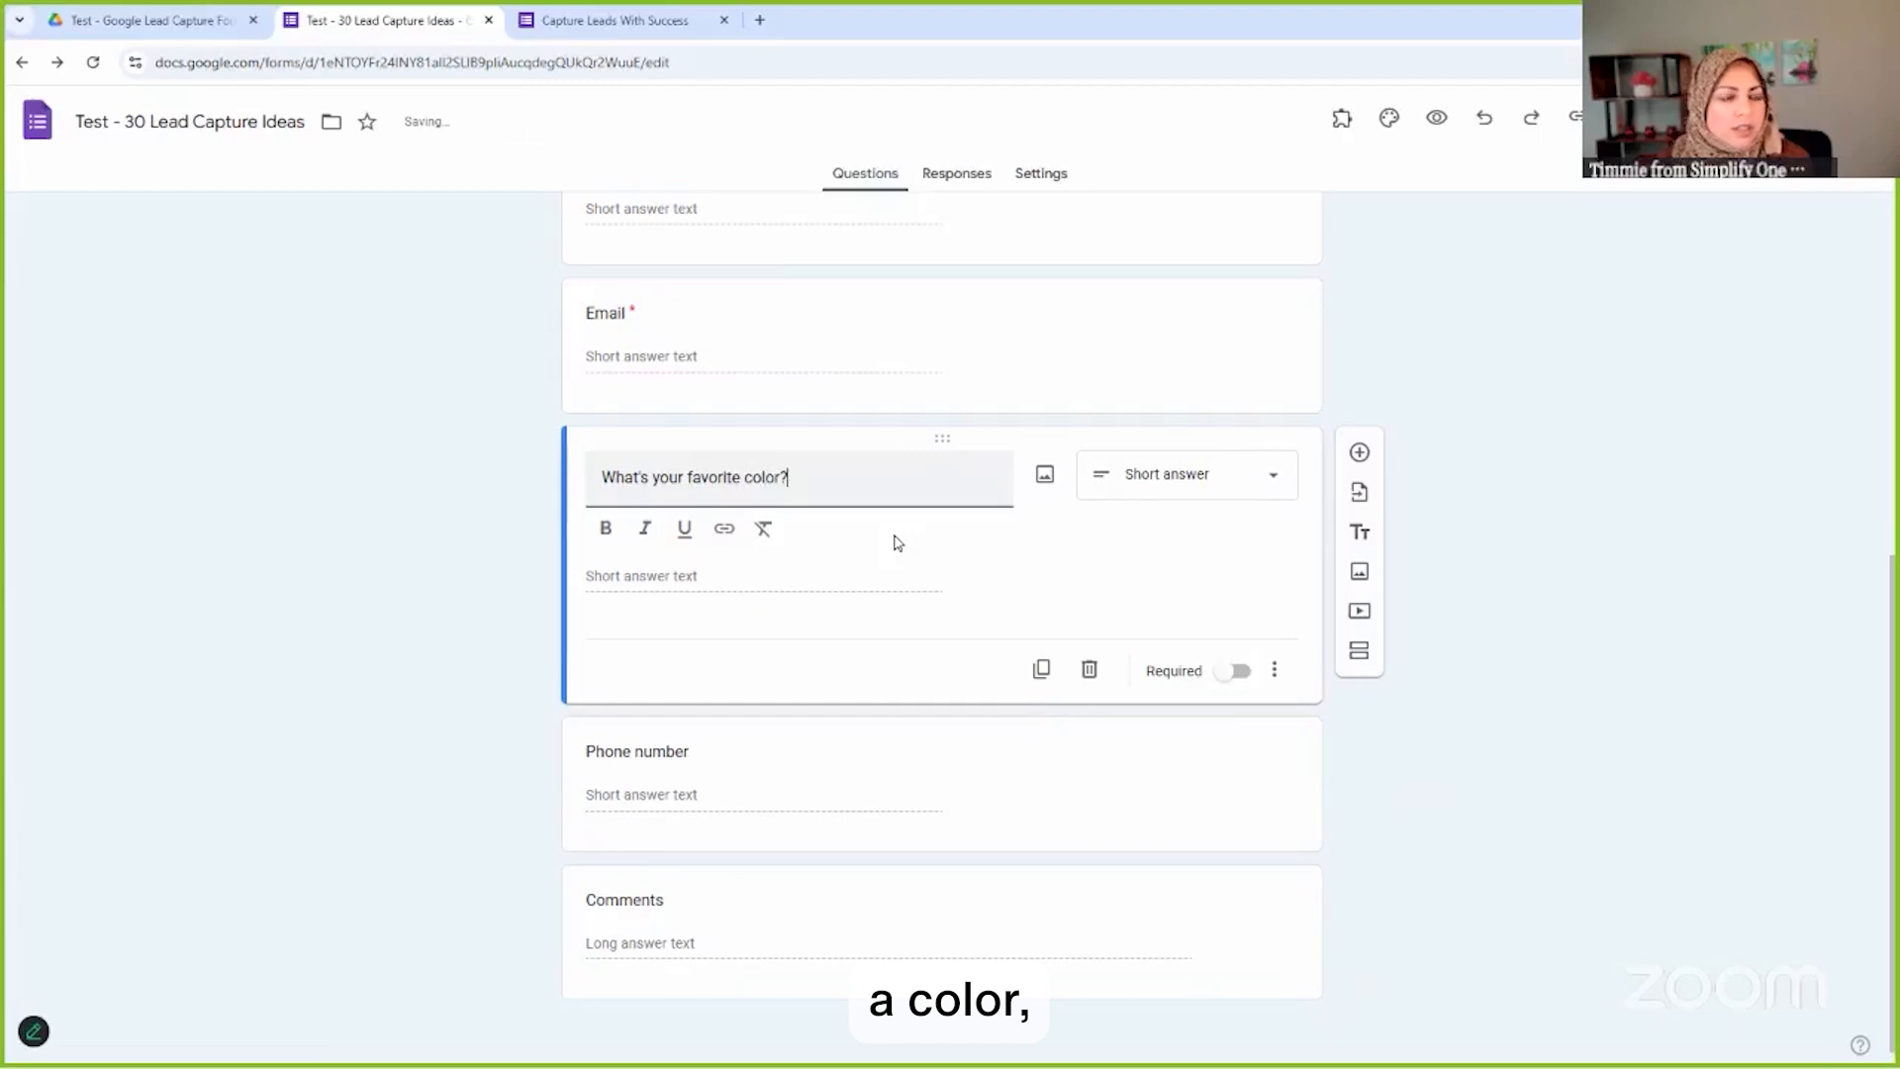
{"action": "left_click", "coordinate": [1201, 475]}
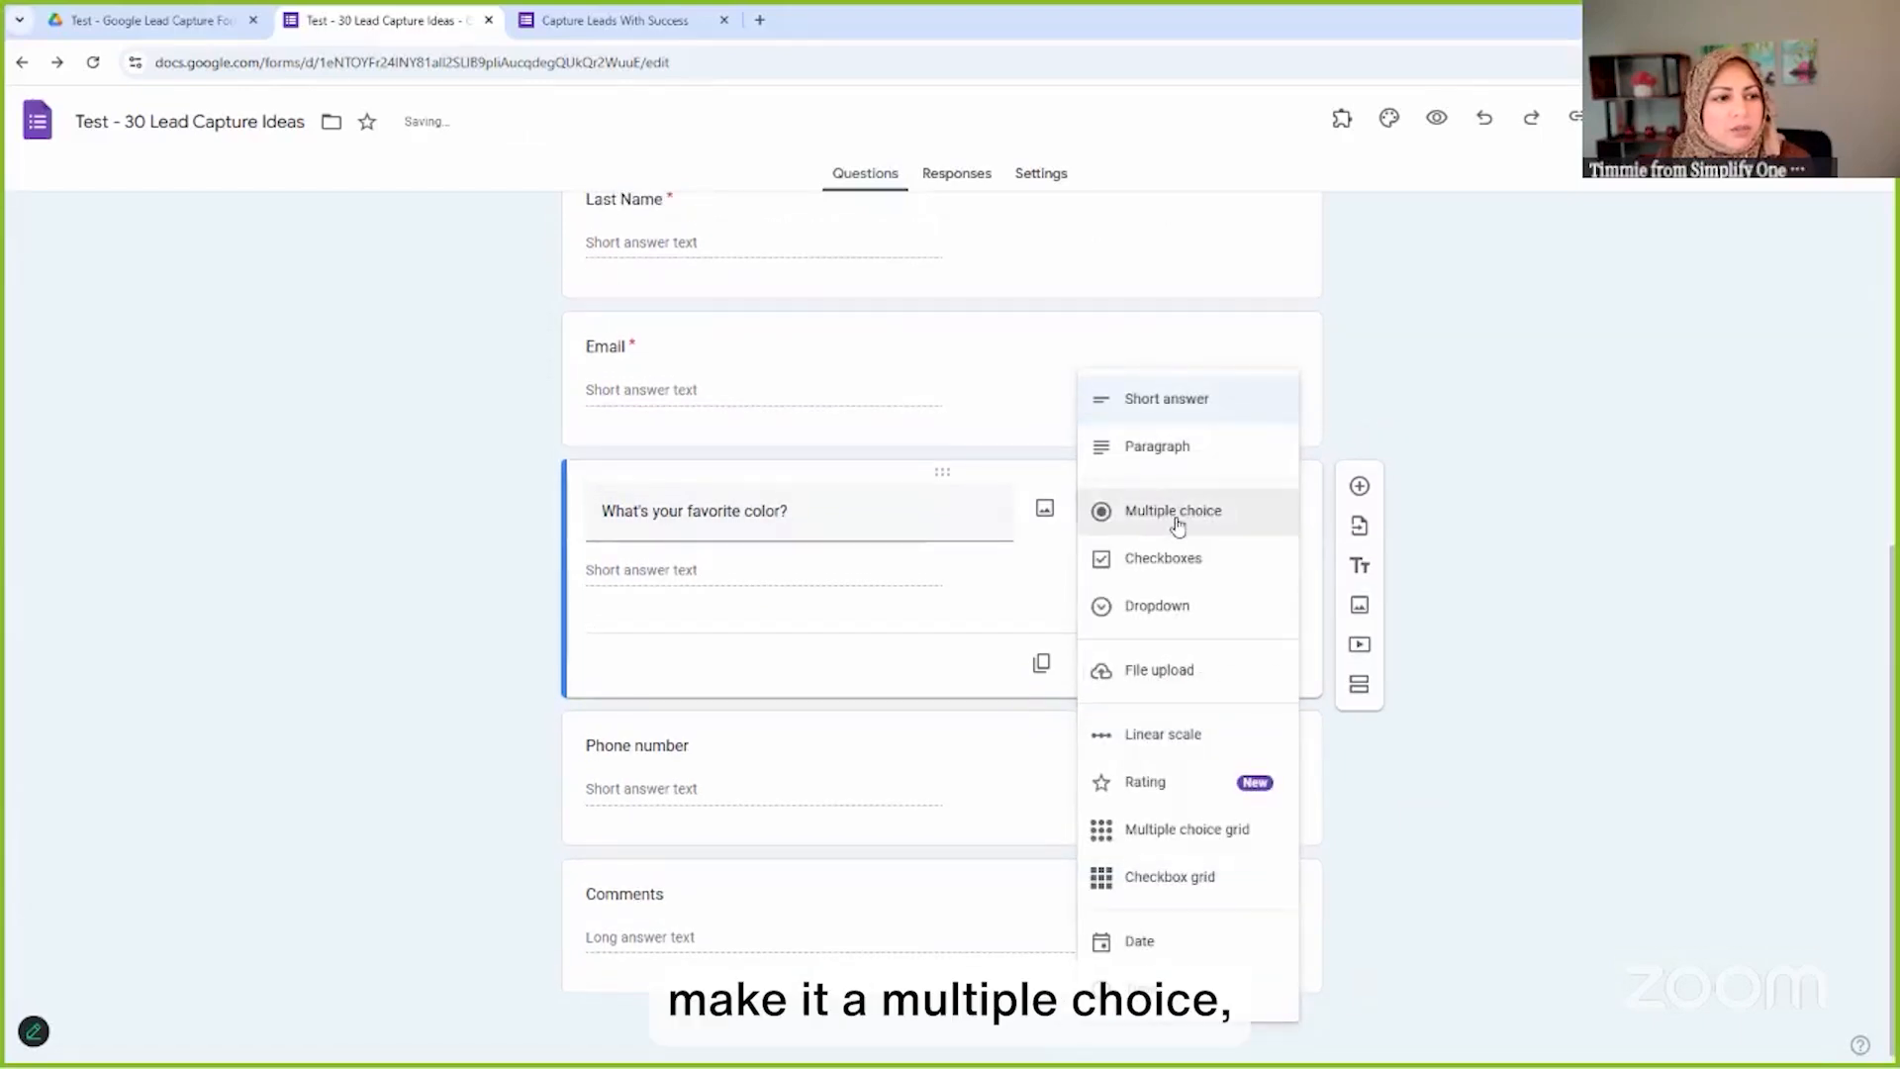
{"action": "left_click", "coordinate": [1176, 511]}
Enter Pink, Blue and Green as the question's answer options
{"action": "left_click", "coordinate": [646, 570]}
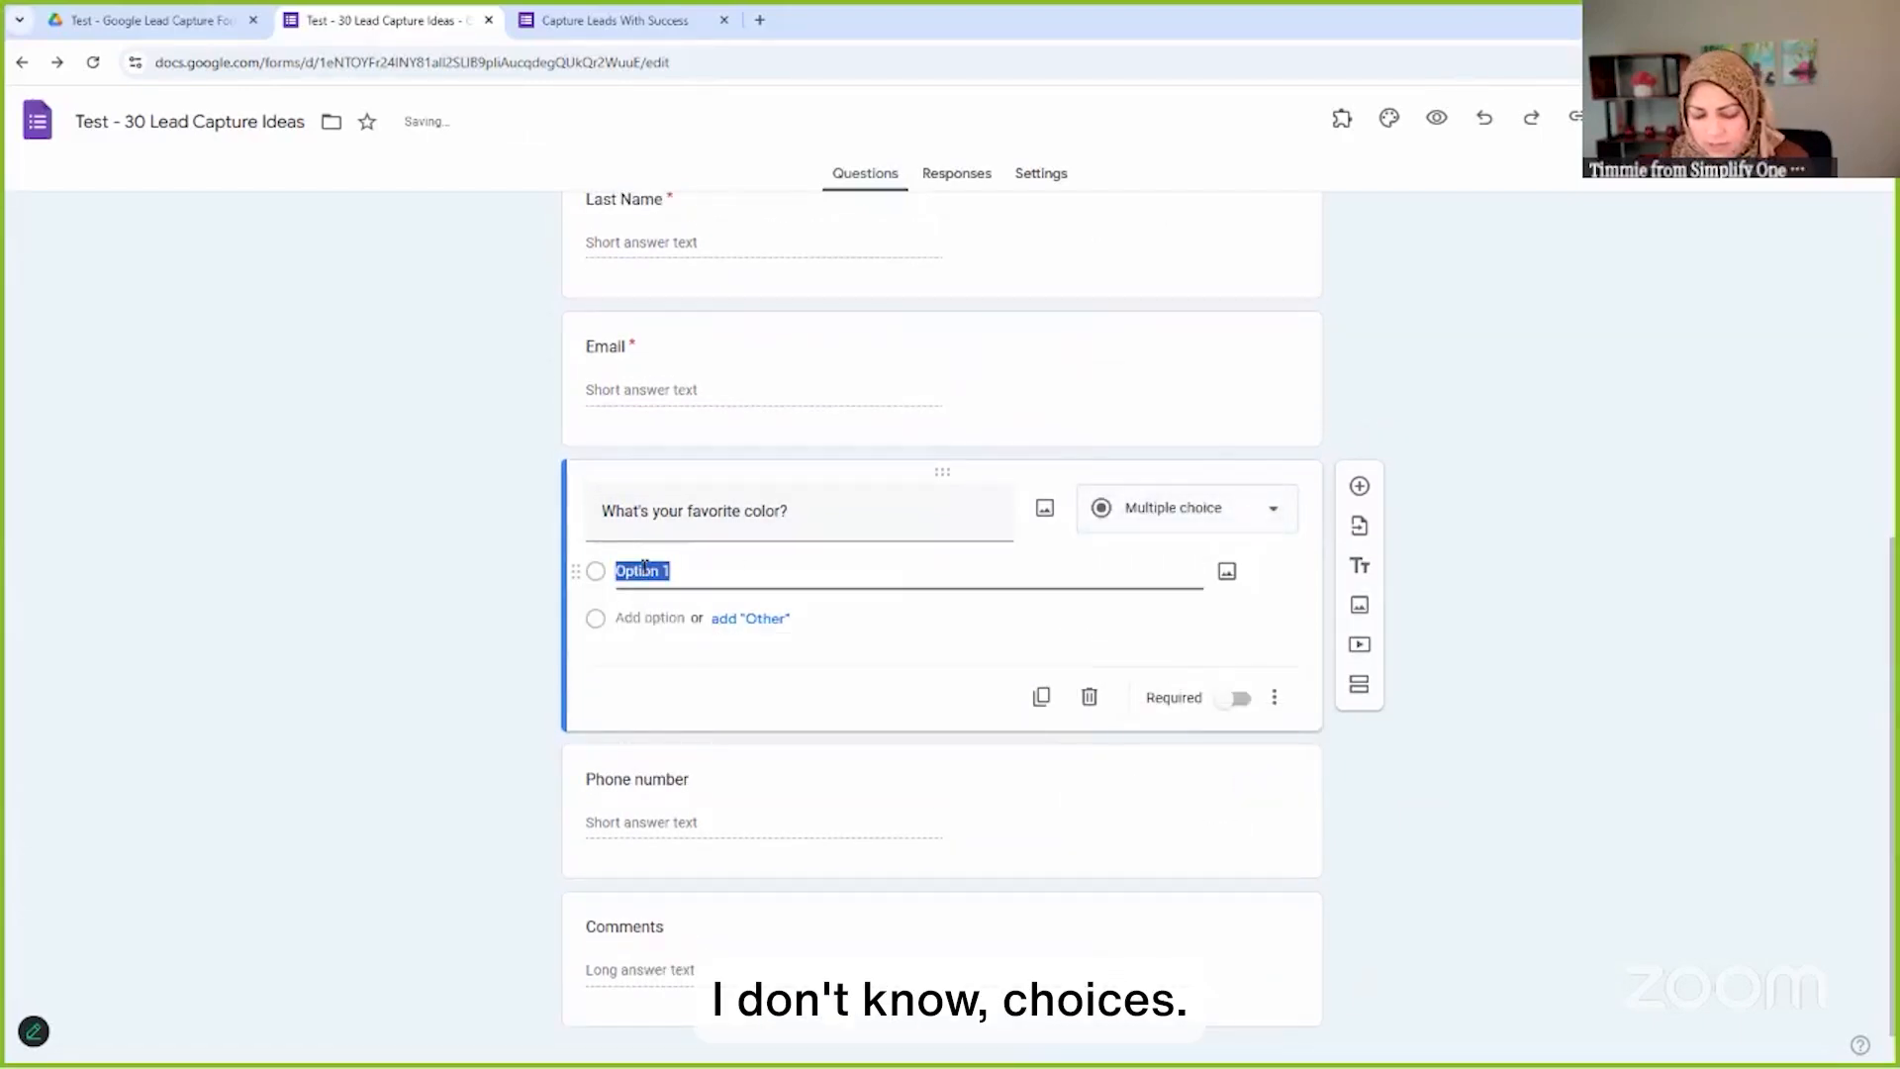
{"action": "type", "text": "Pink"}
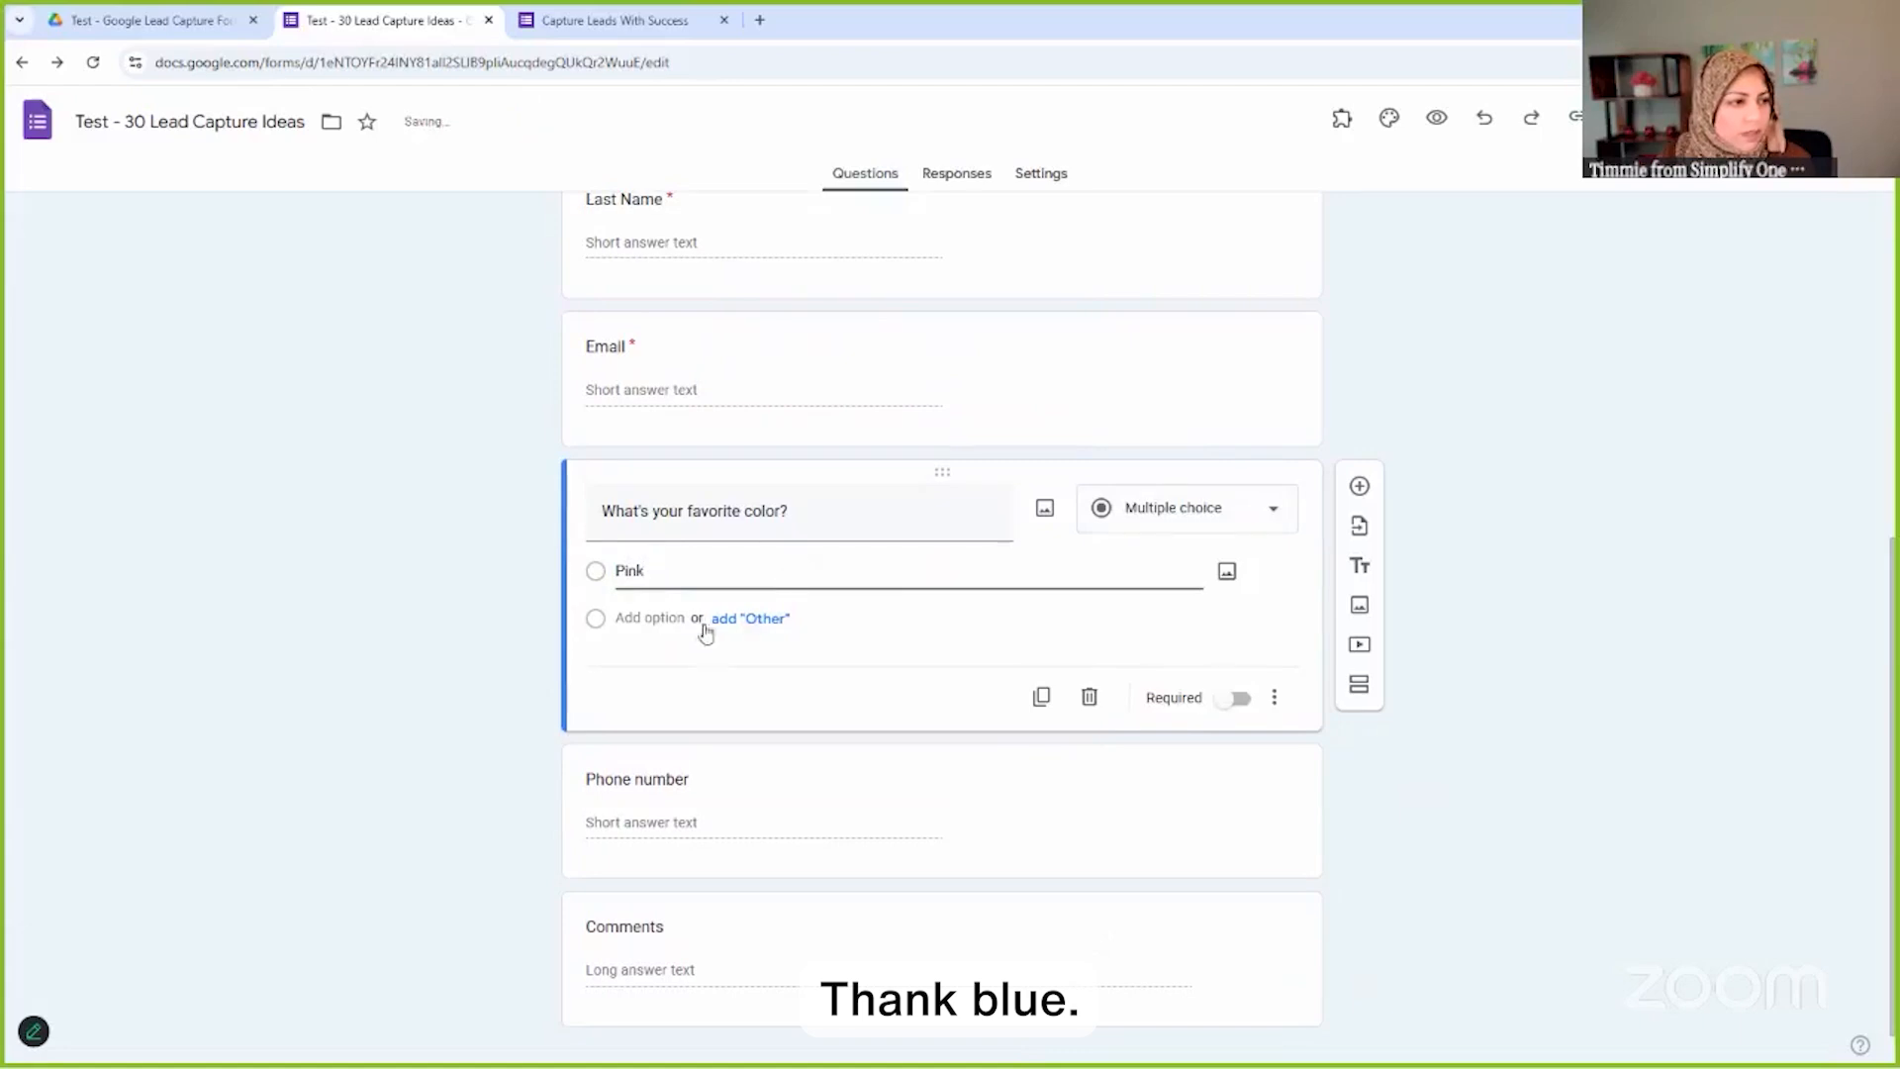
{"action": "left_click", "coordinate": [661, 618]}
{"action": "type", "text": "Blue"}
{"action": "left_click", "coordinate": [646, 665]}
{"action": "type", "text": "Green"}
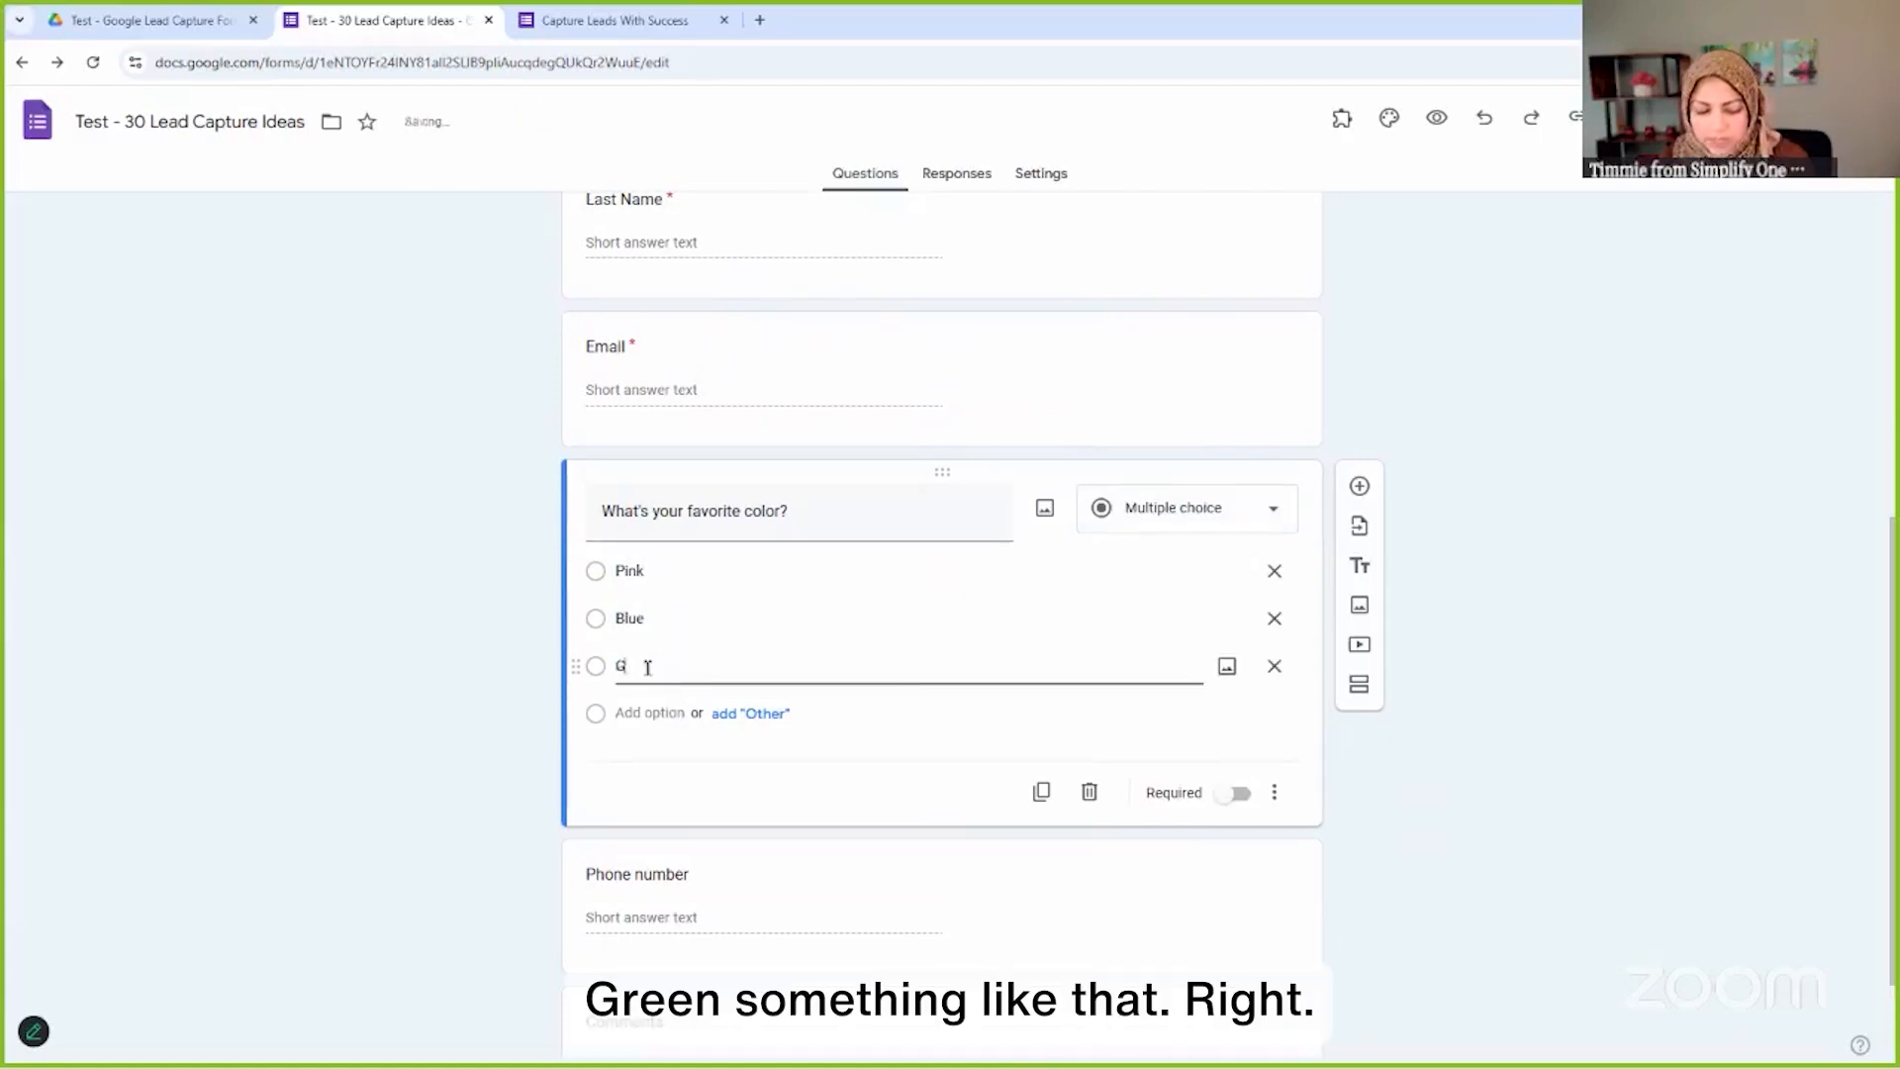
{"action": "left_click", "coordinate": [1492, 597]}
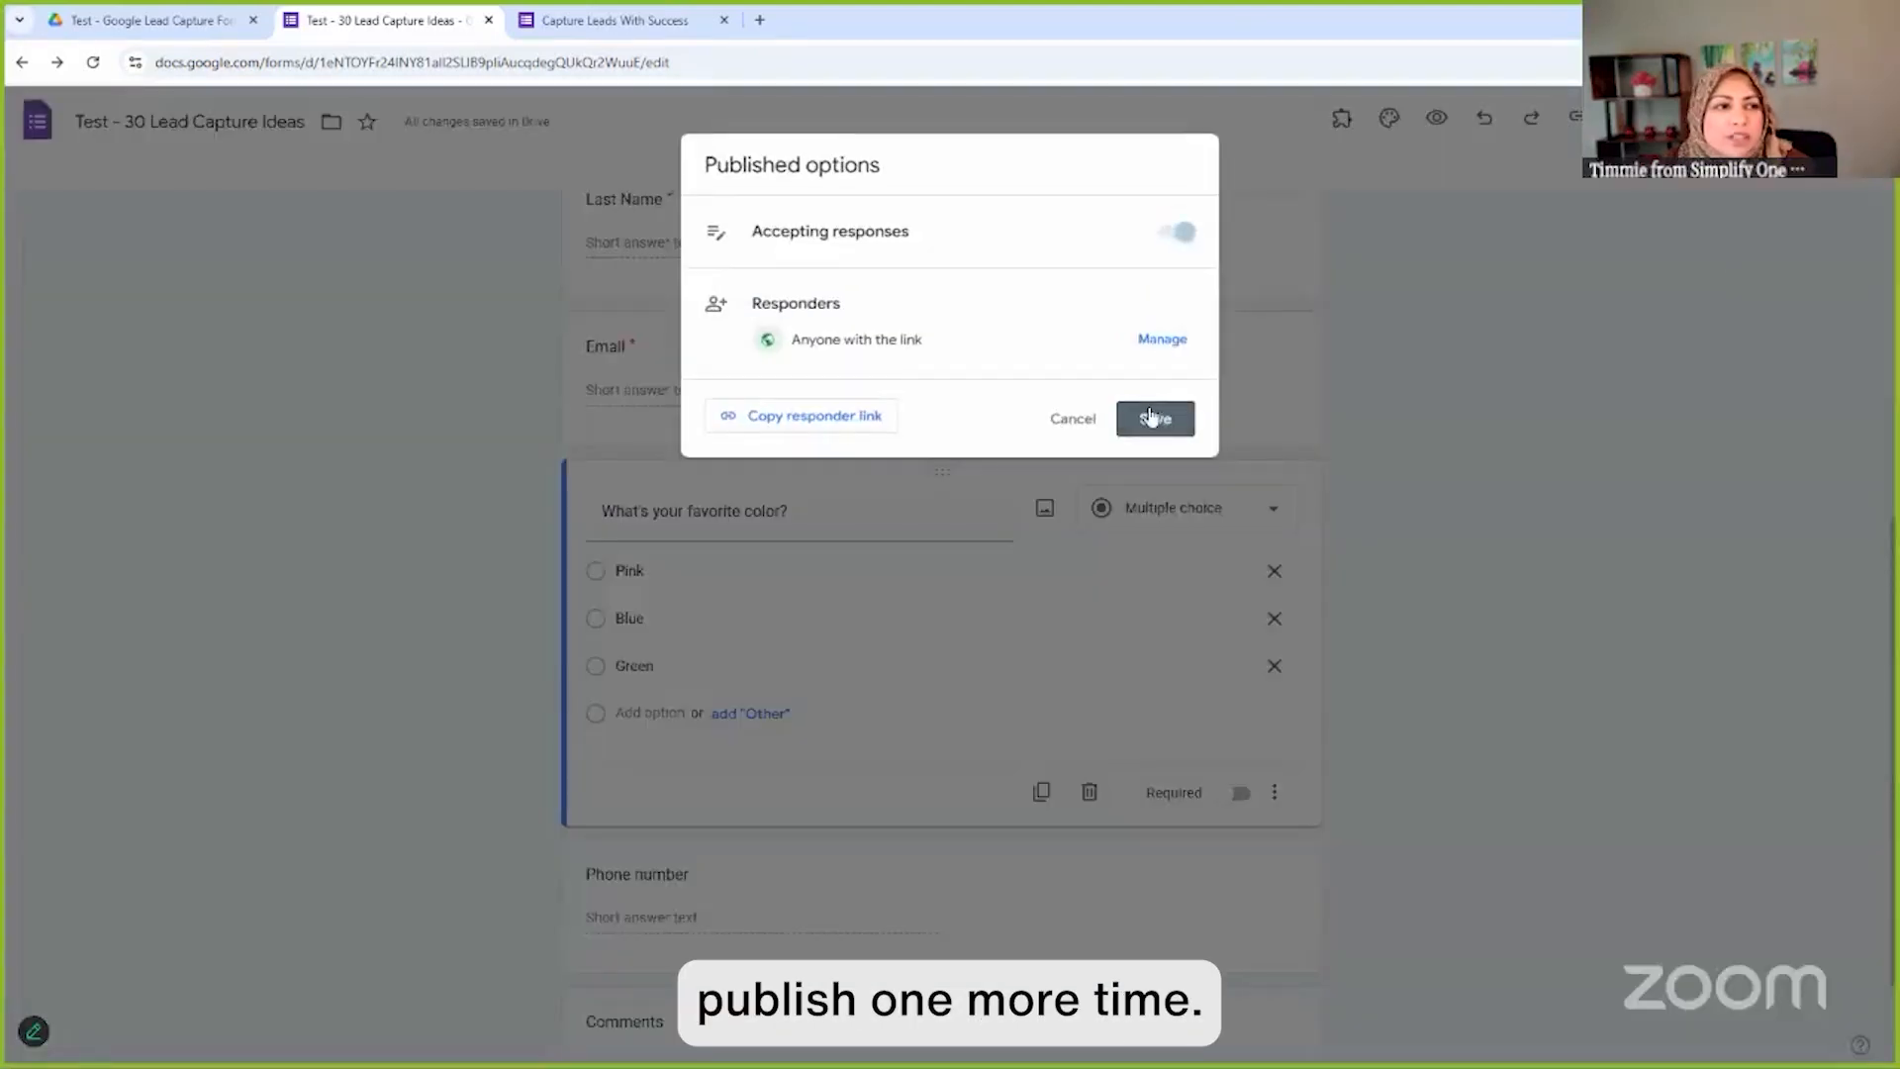
{"action": "left_click", "coordinate": [1150, 416]}
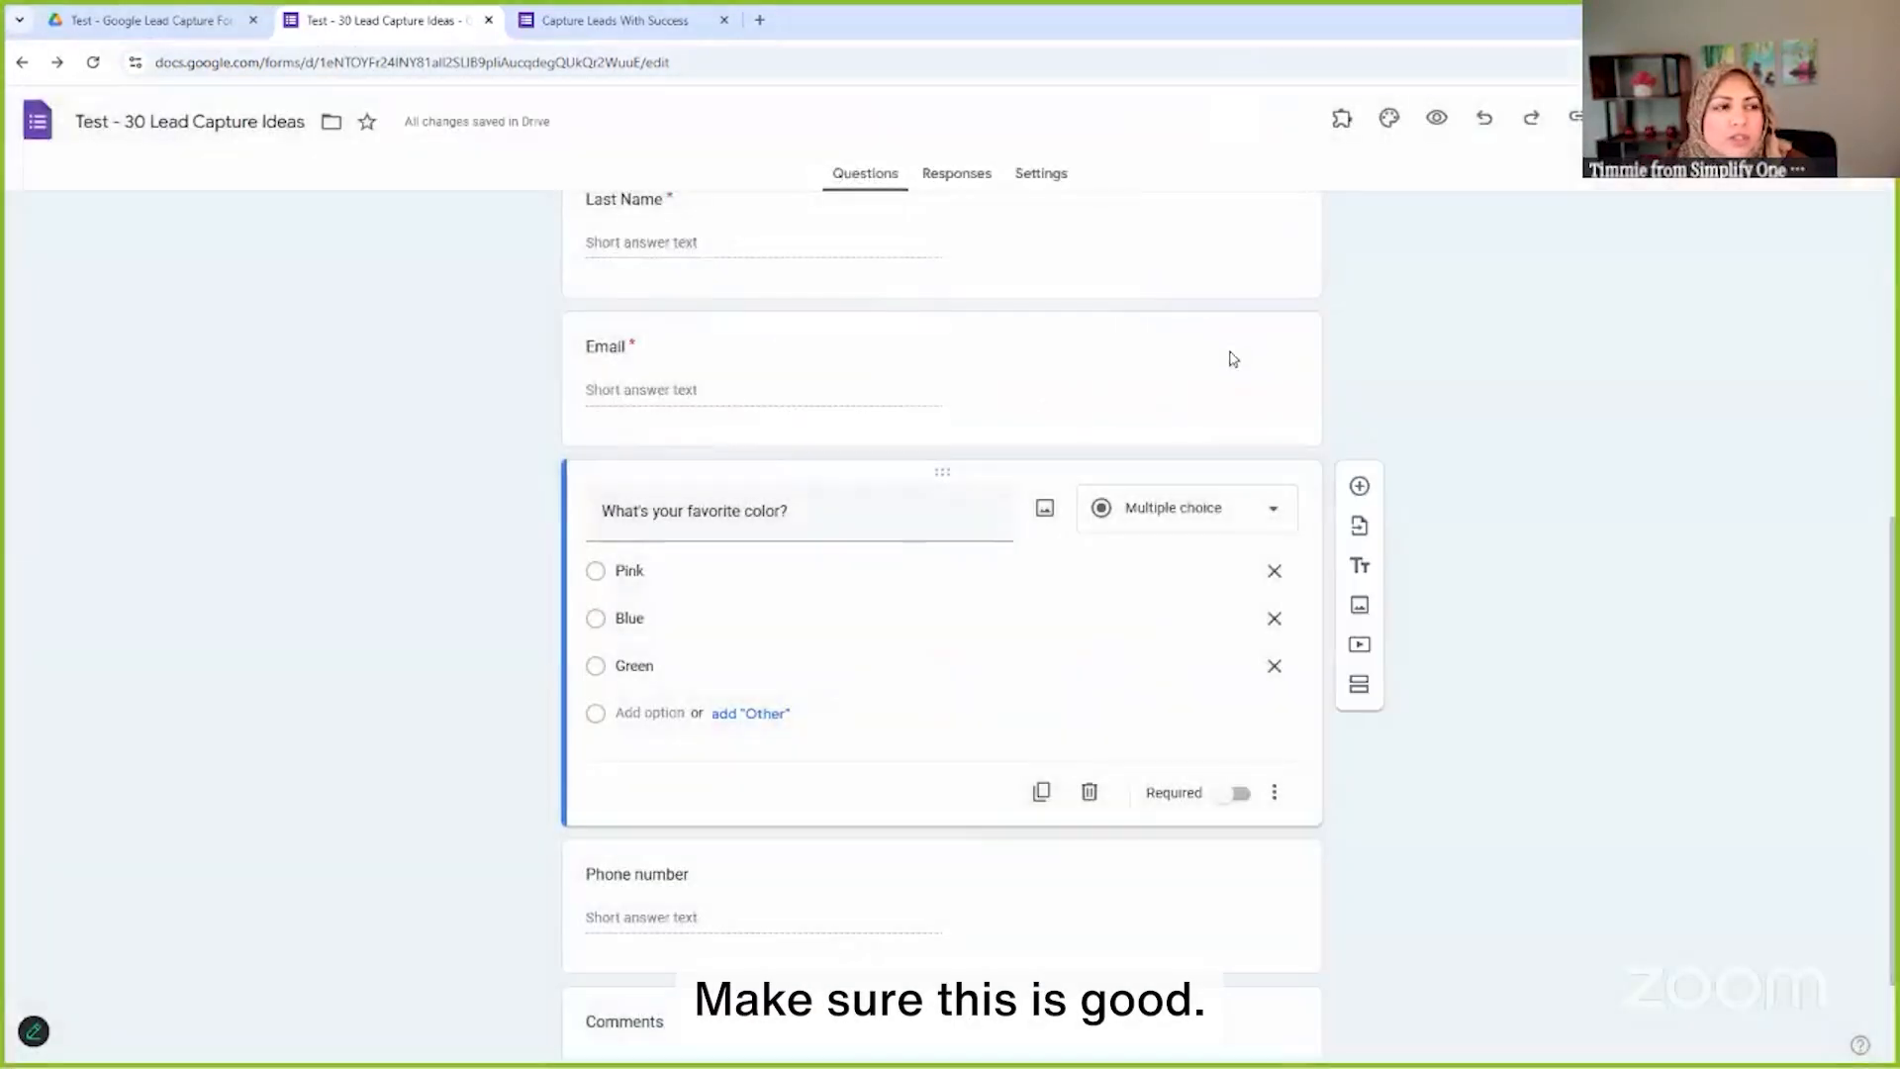
Link the form's responses to a newly created Google Sheets spreadsheet
{"action": "scroll", "coordinate": [1137, 356], "scroll_direction": "up", "scroll_amount": 6}
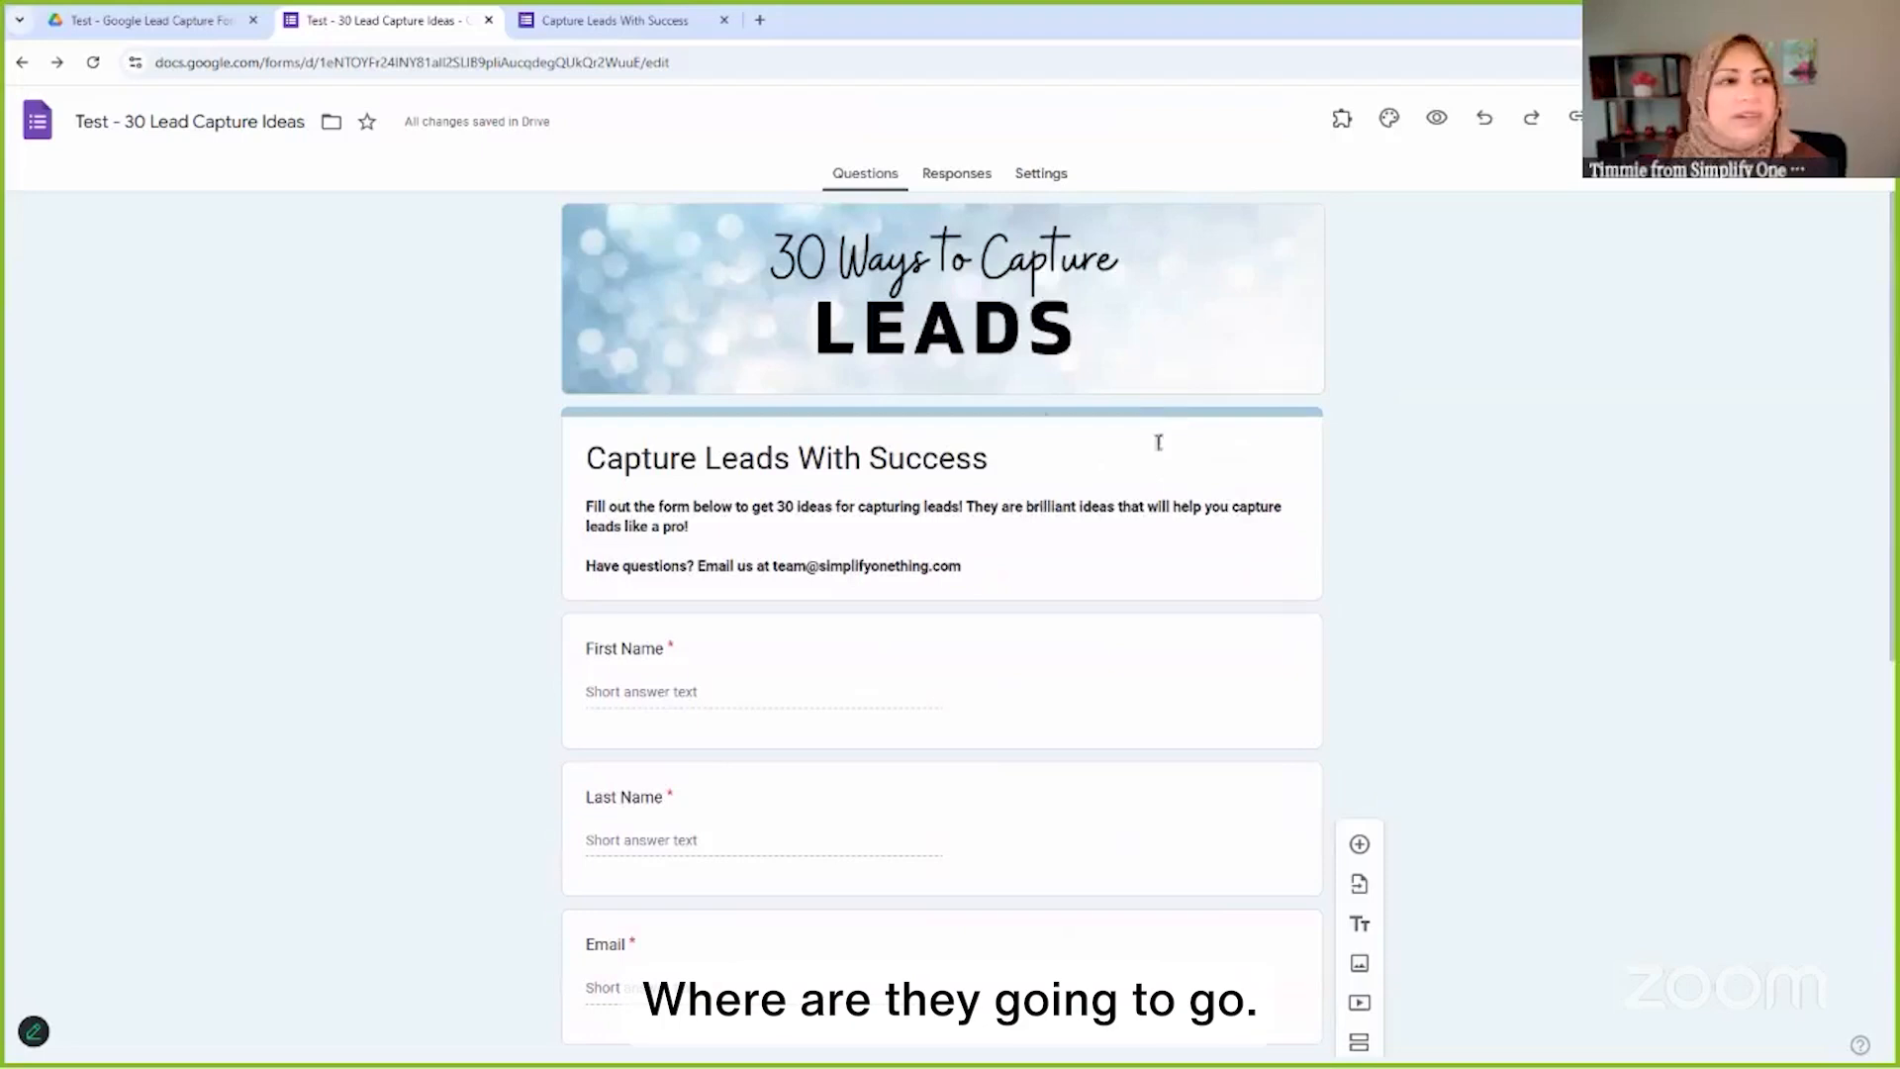
{"action": "left_click", "coordinate": [958, 179]}
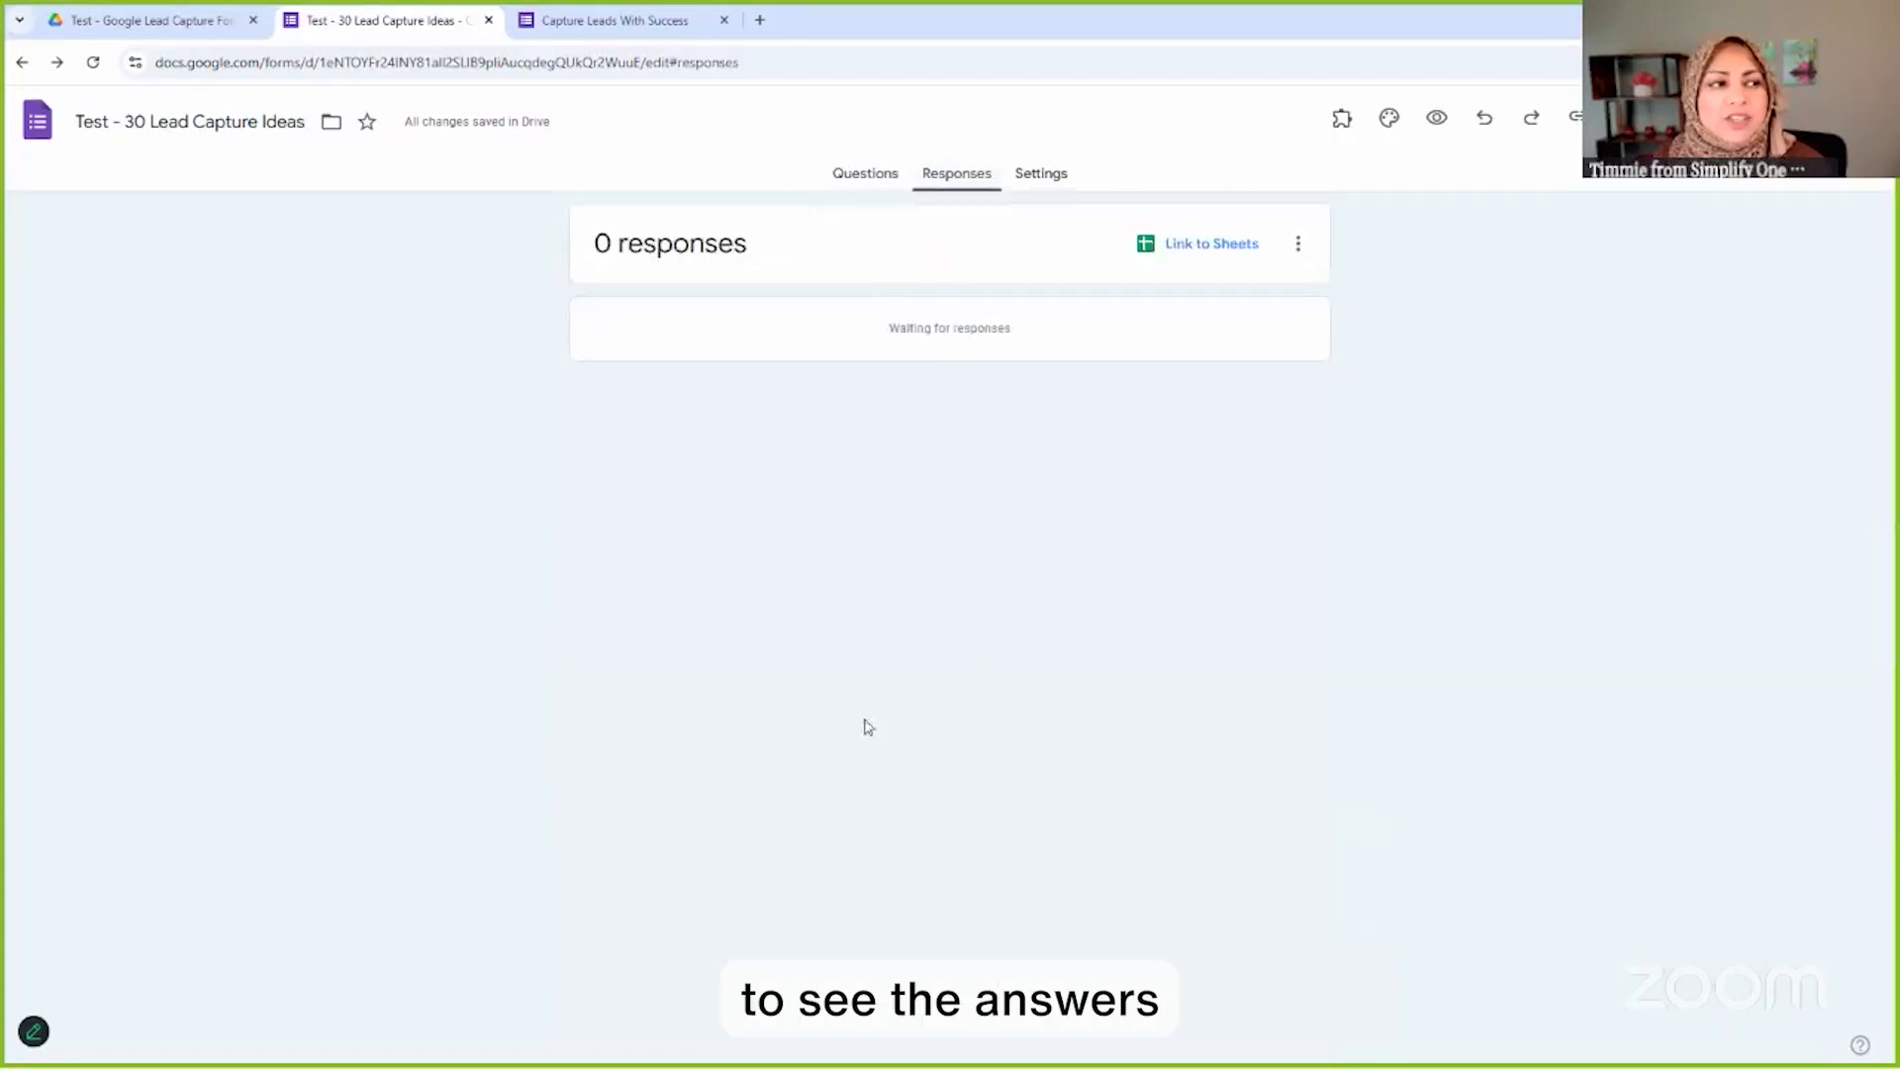
{"action": "left_click", "coordinate": [1199, 251]}
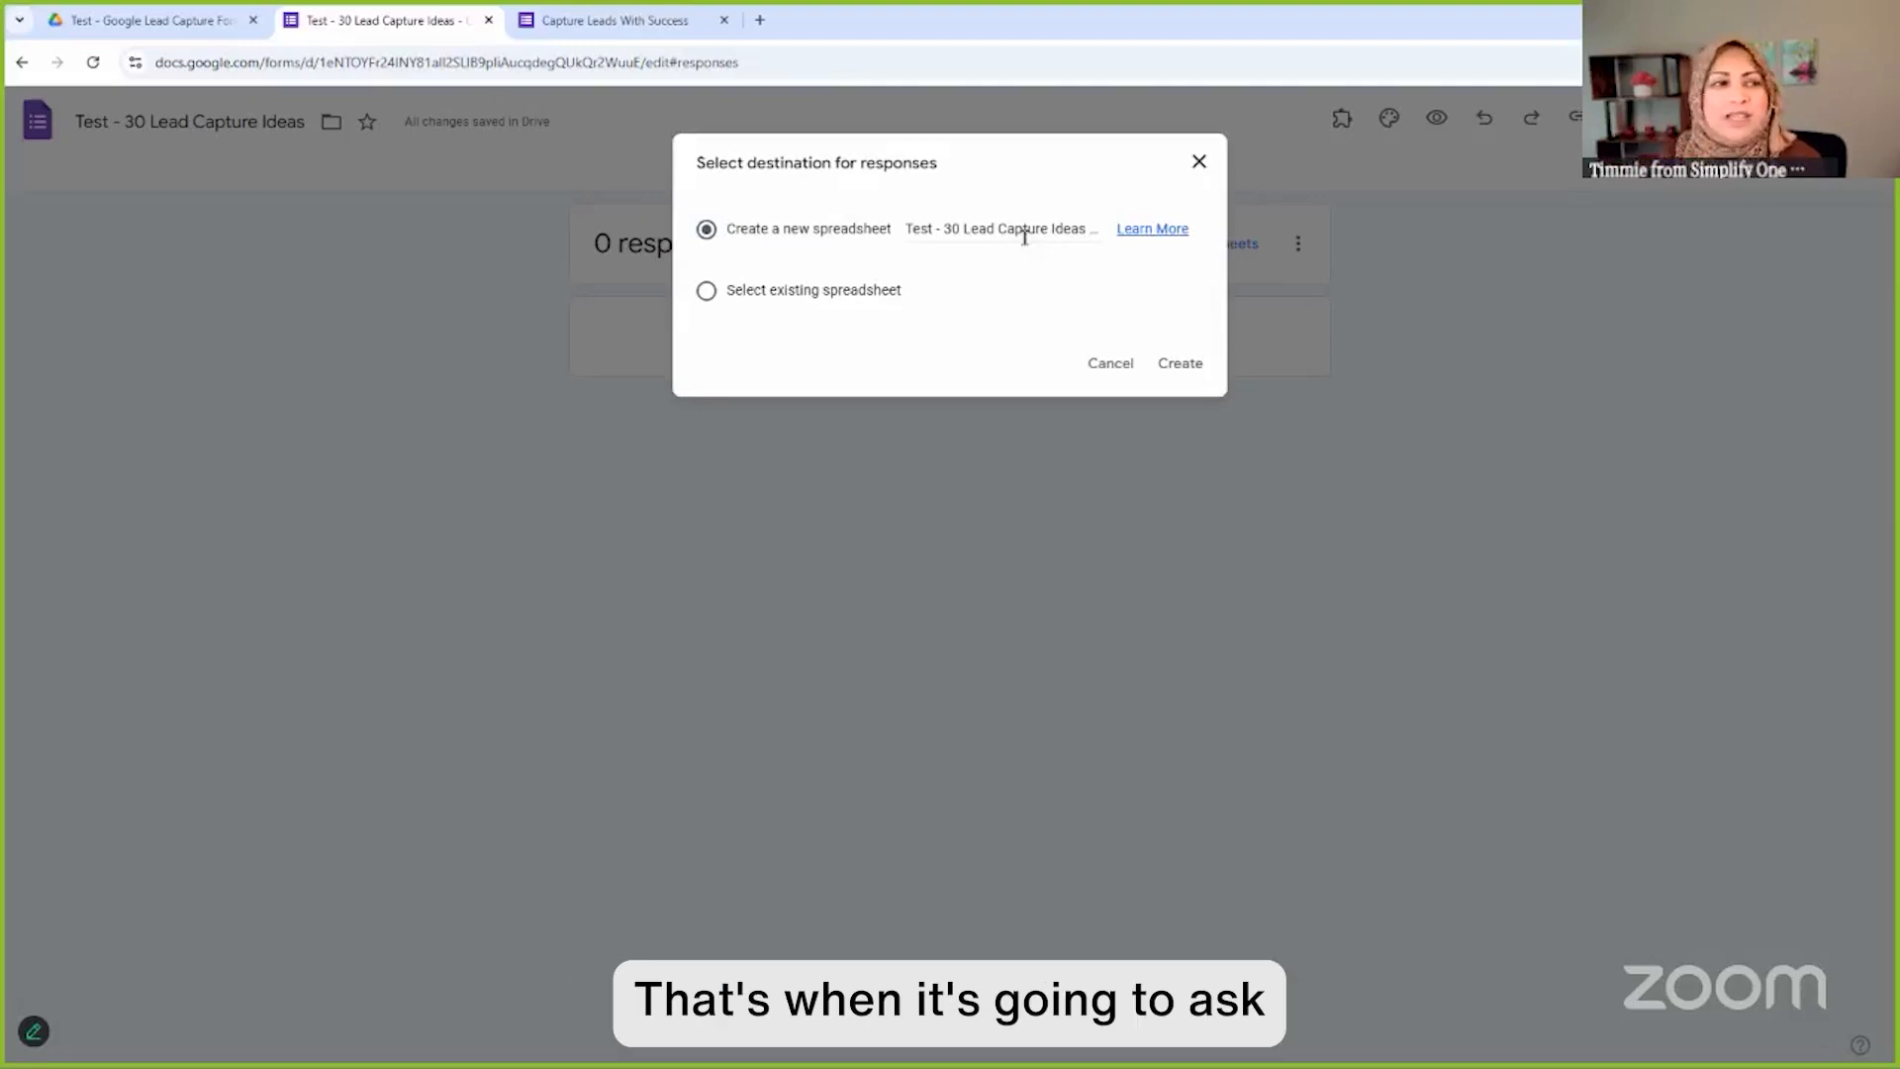
{"action": "left_click", "coordinate": [1188, 363]}
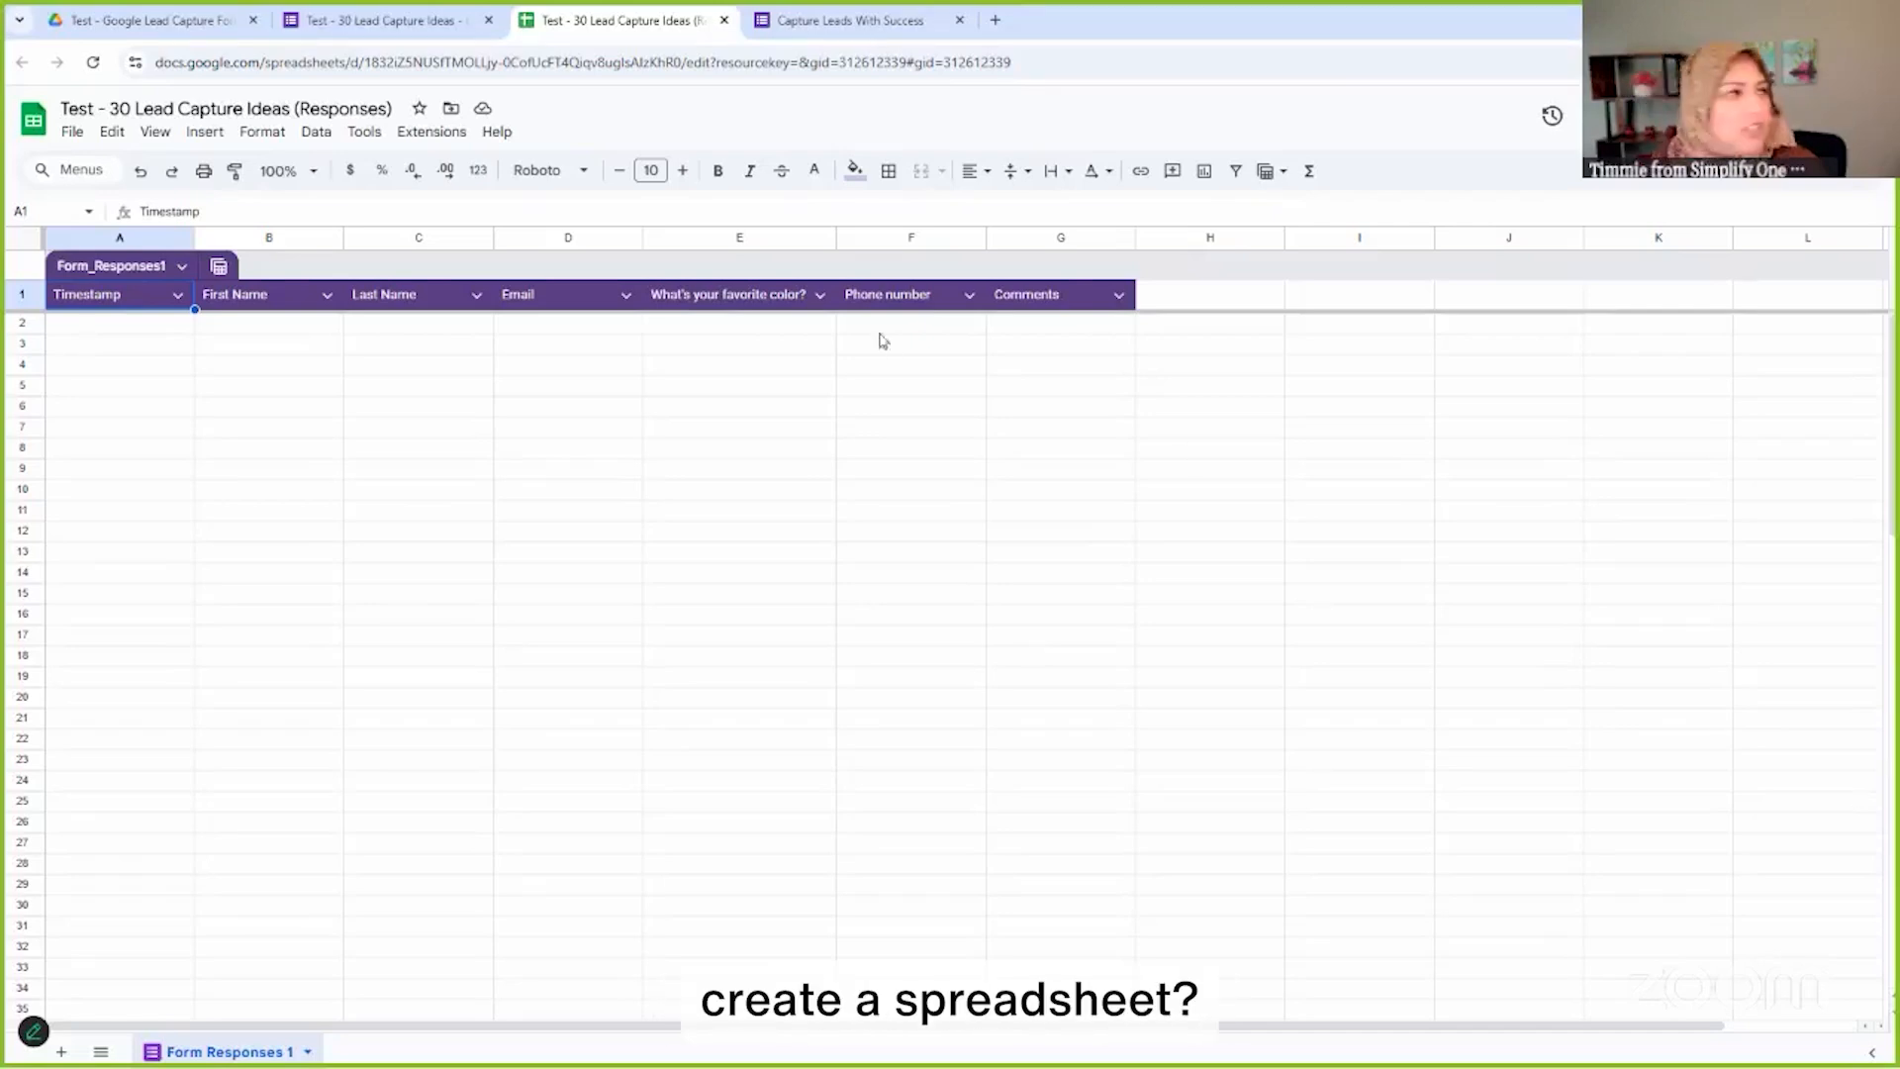
Return to the Google Forms tab showing the form's Responses page
{"action": "left_click", "coordinate": [382, 19]}
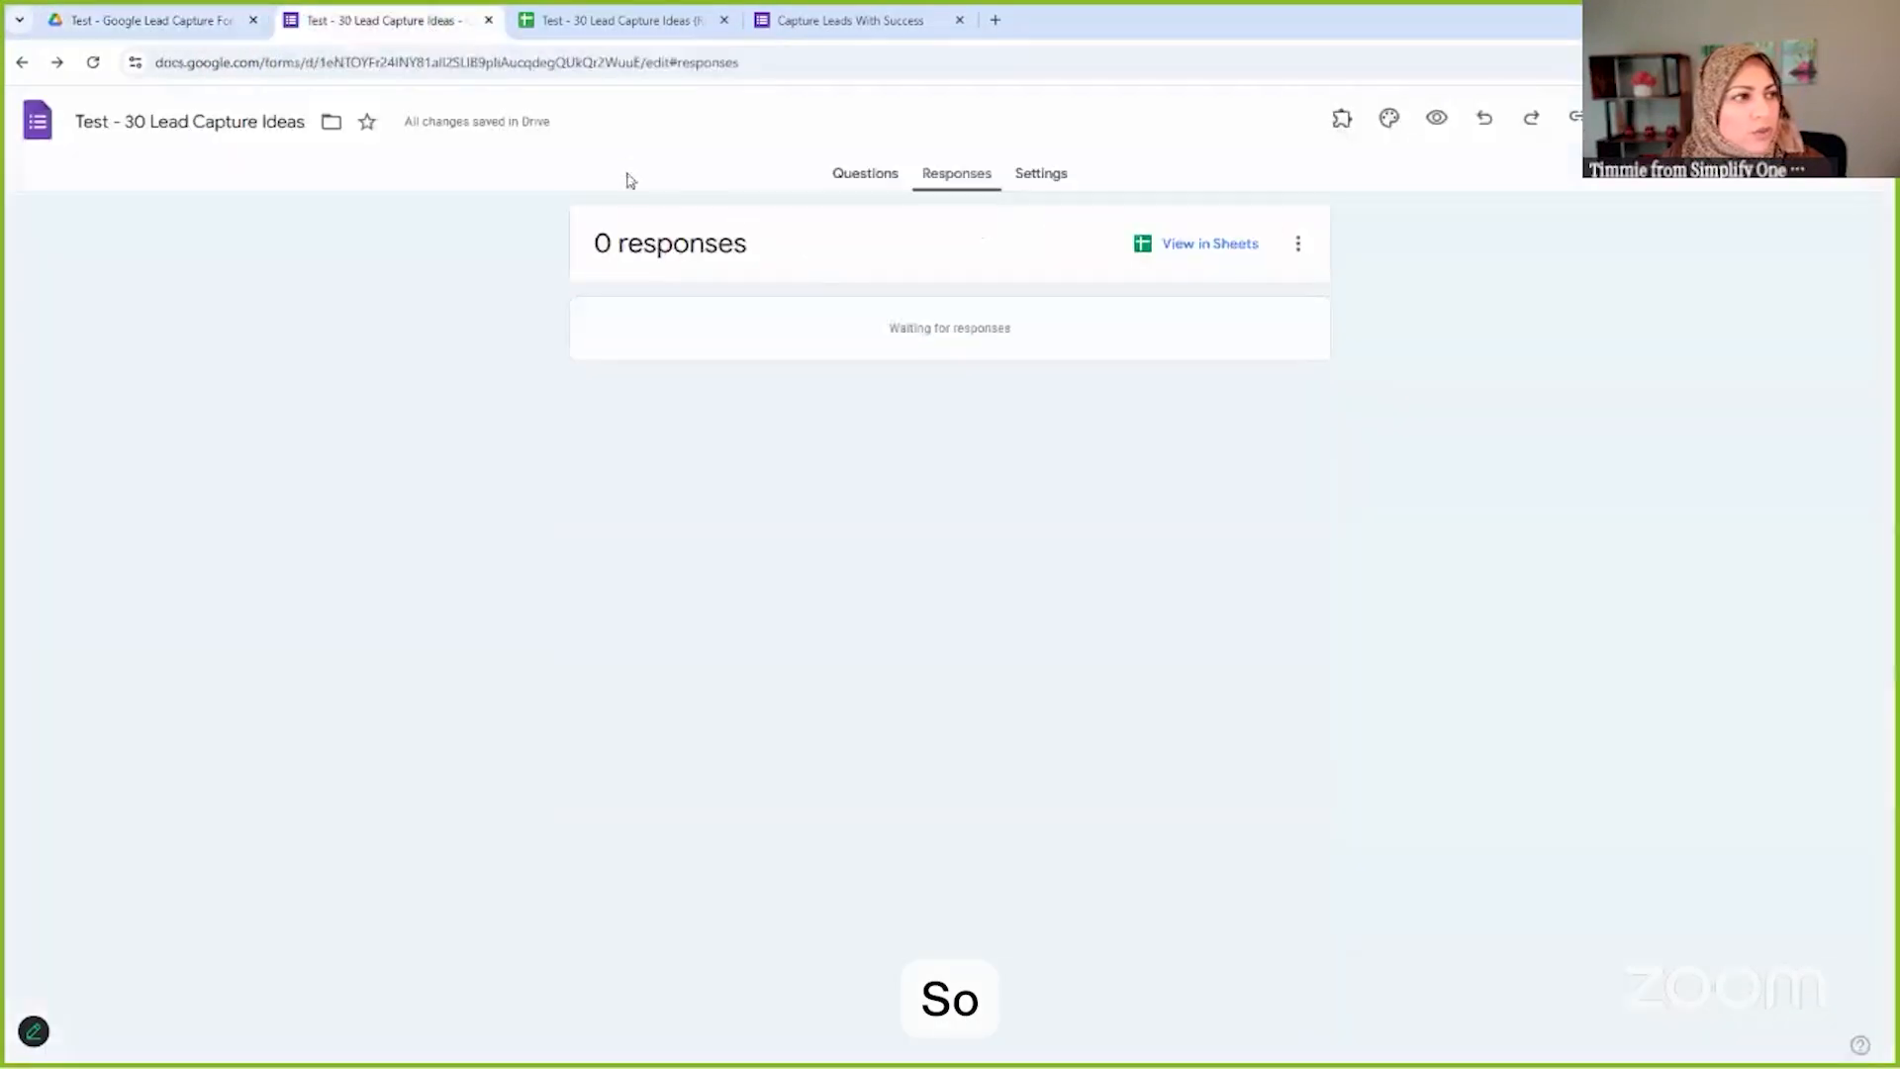
Back on the Questions page, copy the form's shortened responder link
{"action": "left_click", "coordinate": [867, 181]}
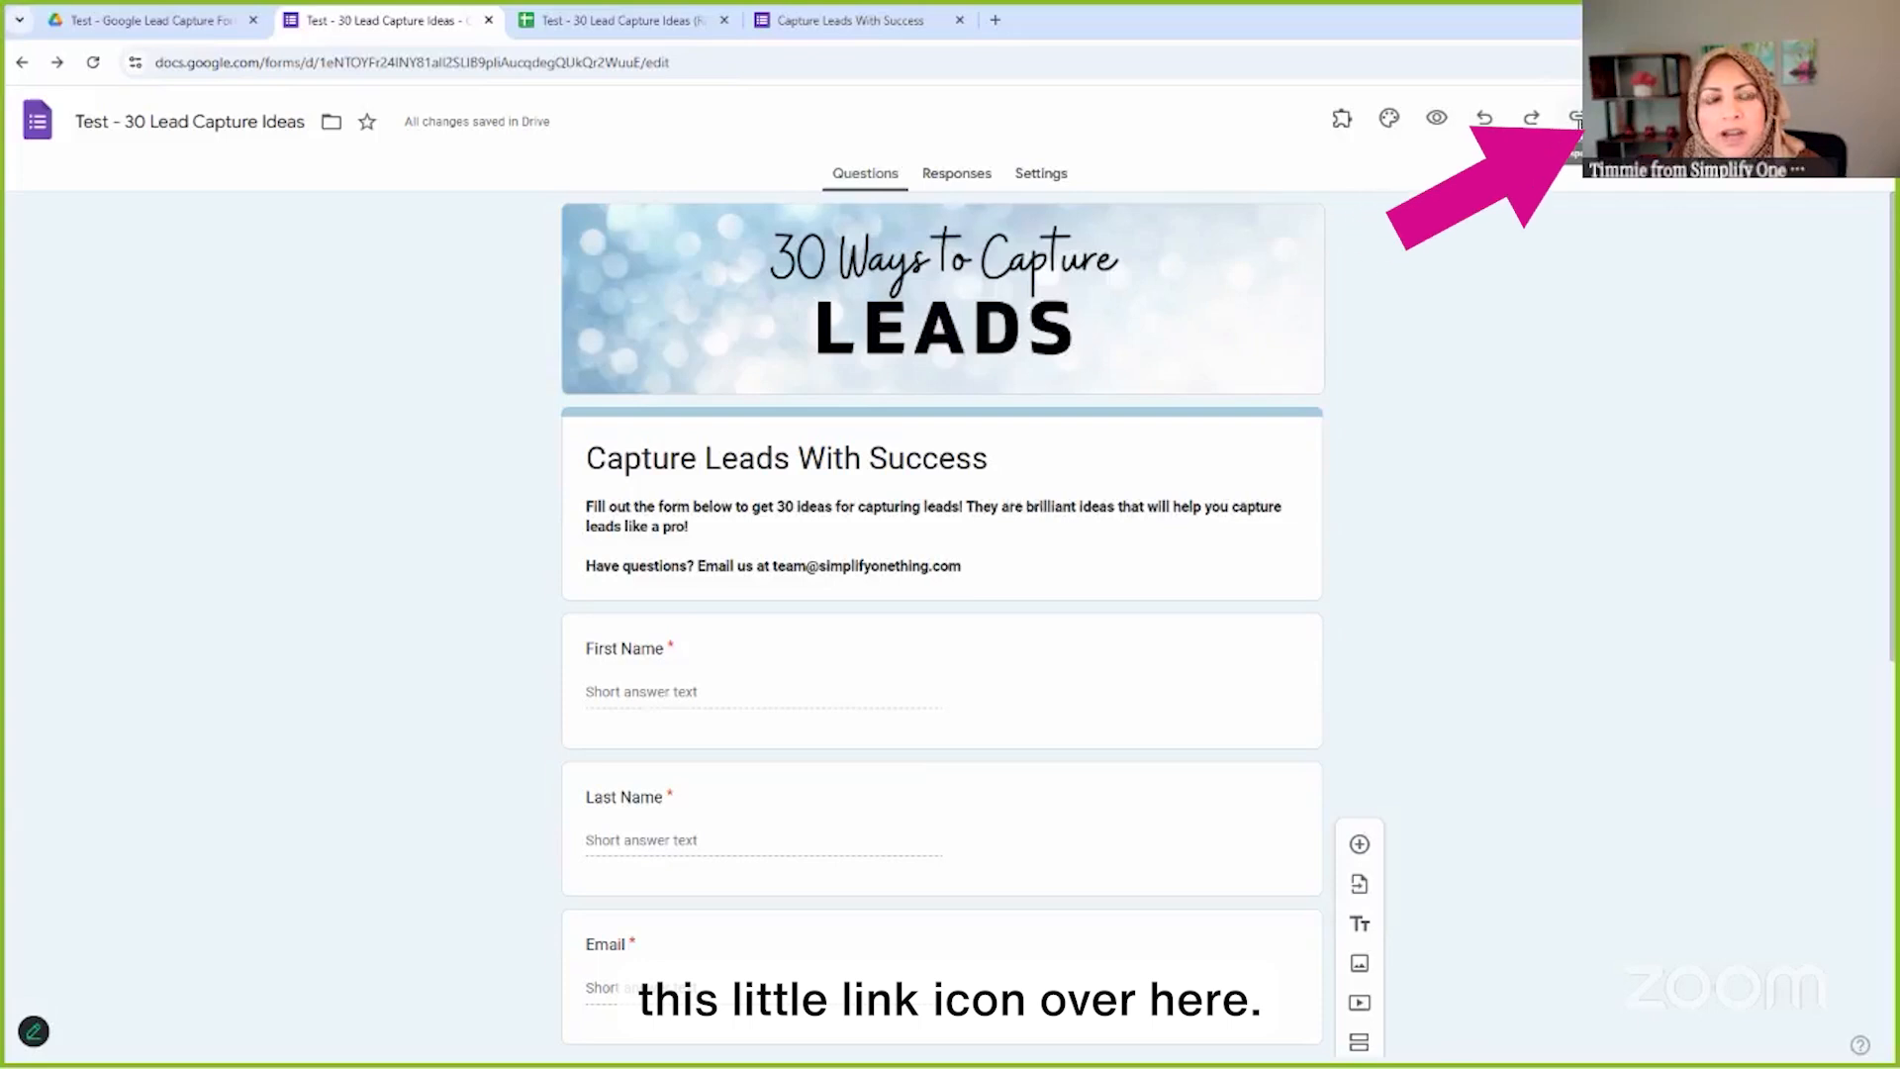
{"action": "left_click", "coordinate": [1577, 124]}
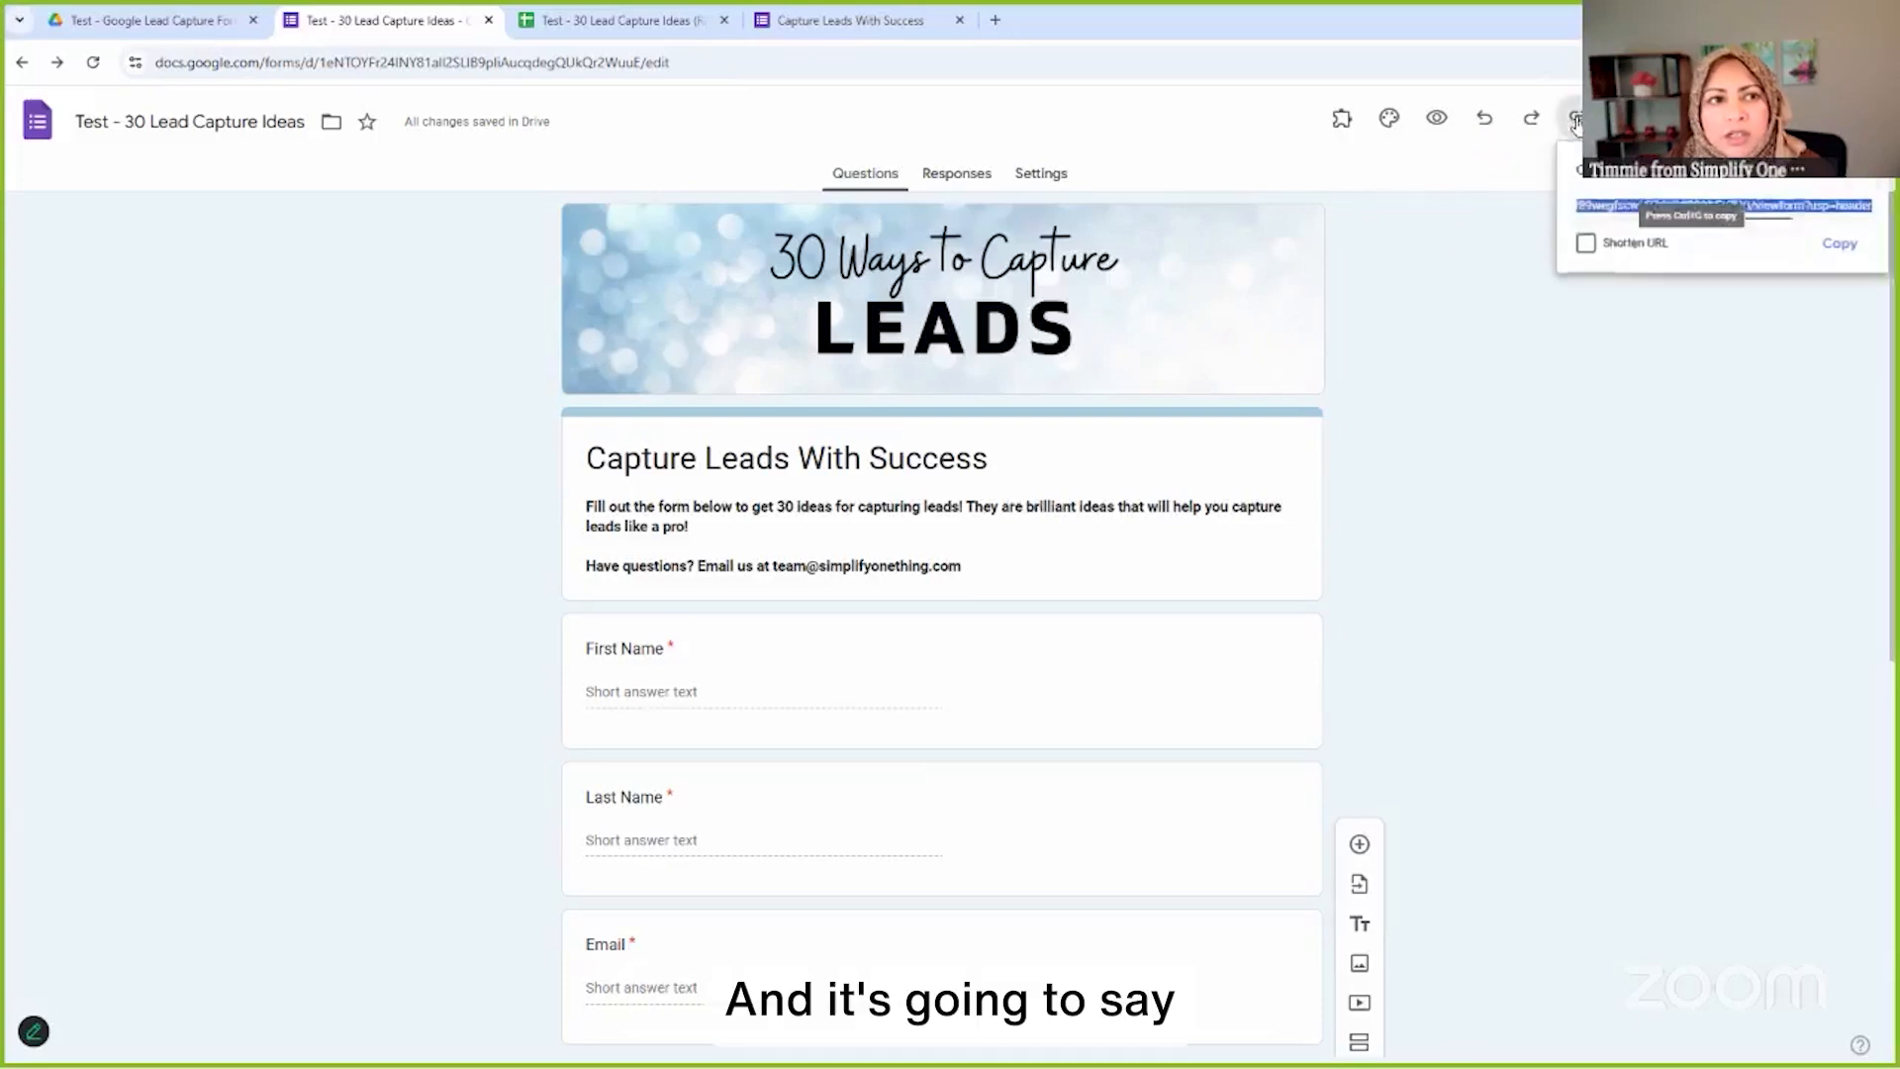
{"action": "left_click", "coordinate": [1586, 245]}
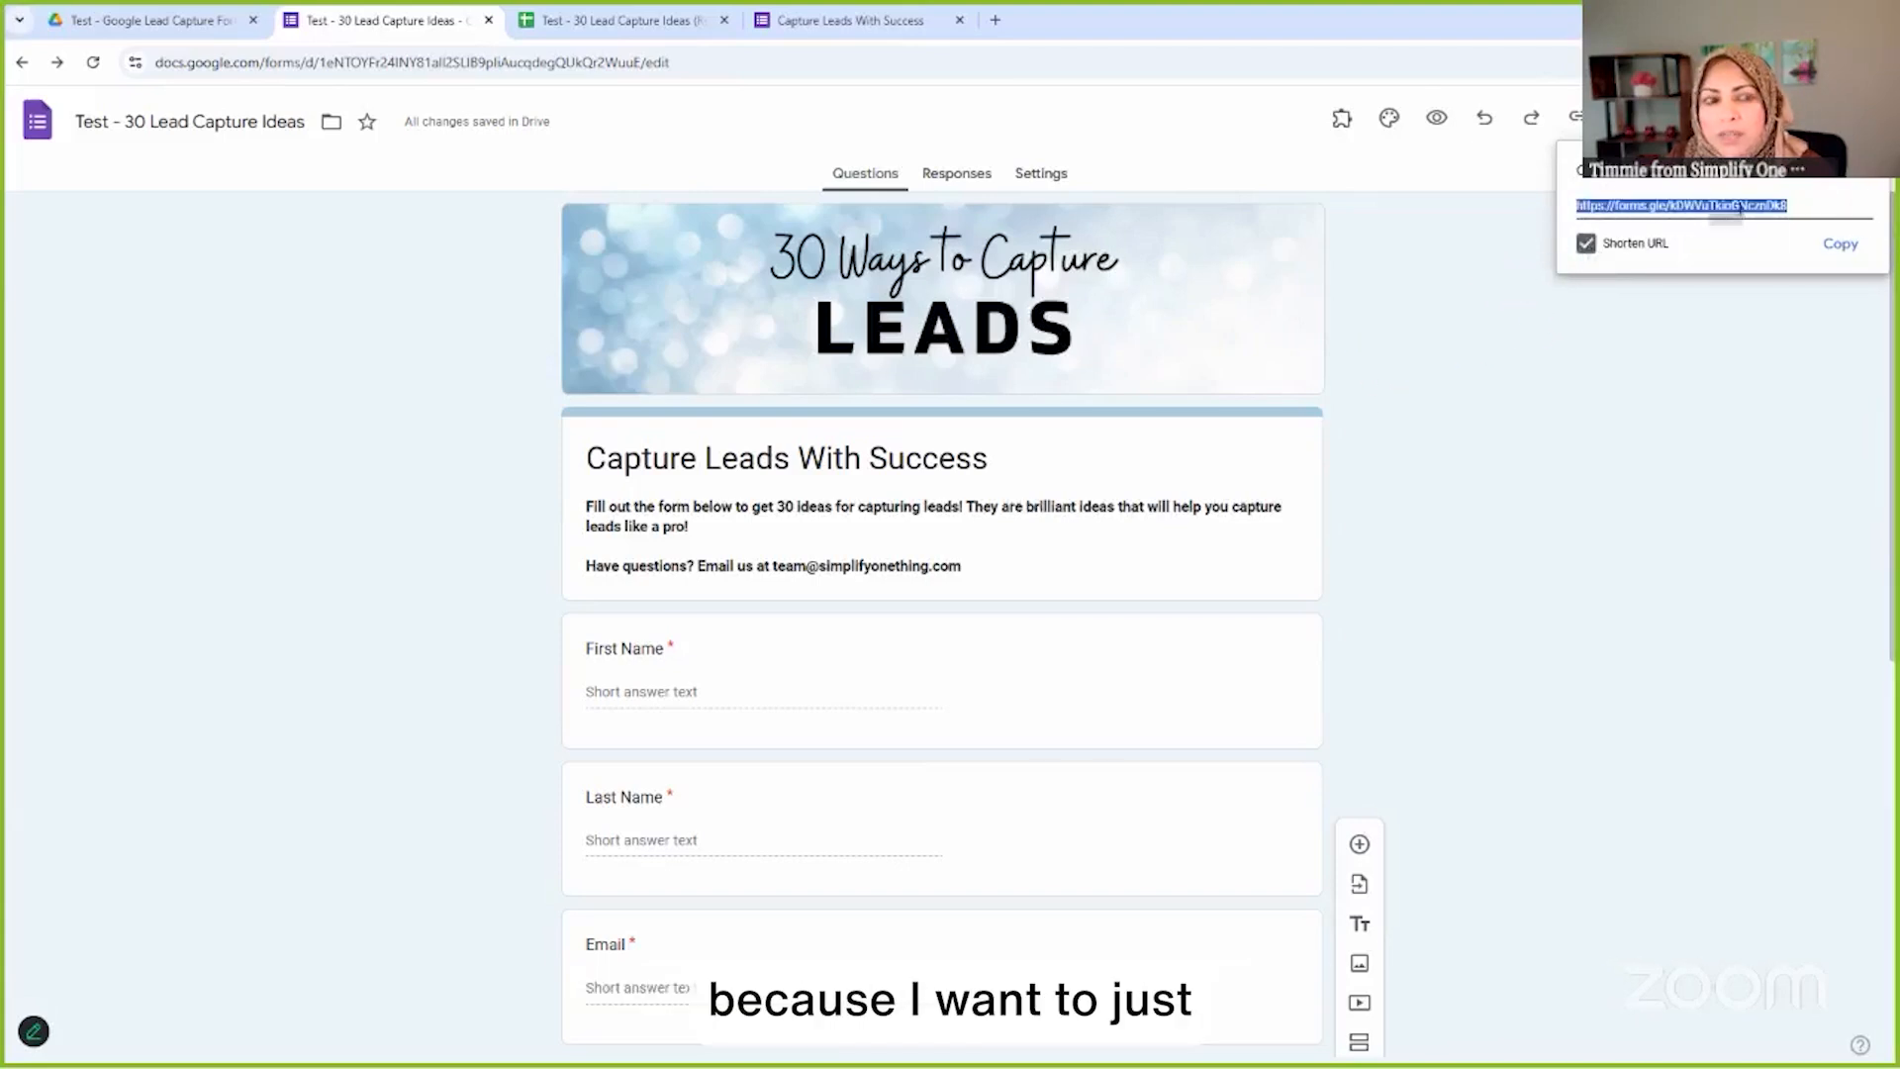
{"action": "left_click", "coordinate": [1840, 248]}
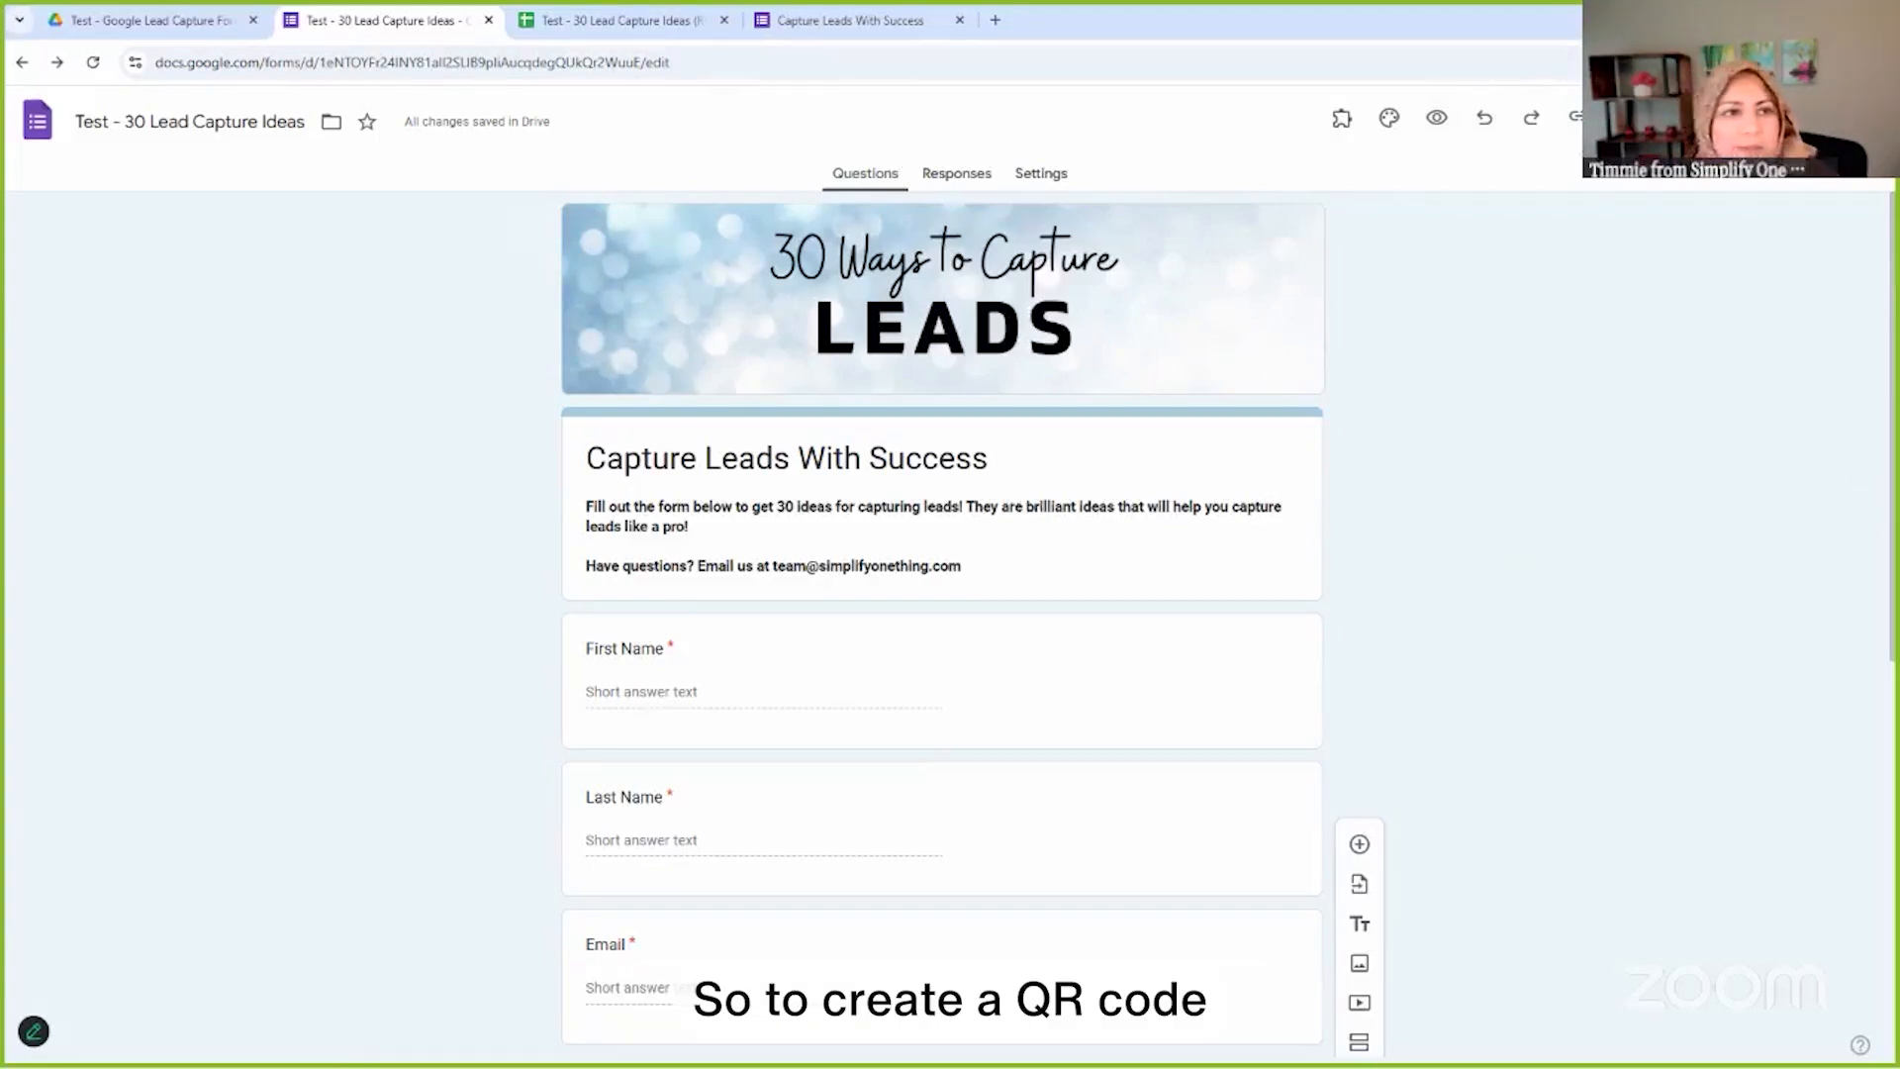
Copy the form's shortened responder link once more
{"action": "left_click", "coordinate": [1577, 122]}
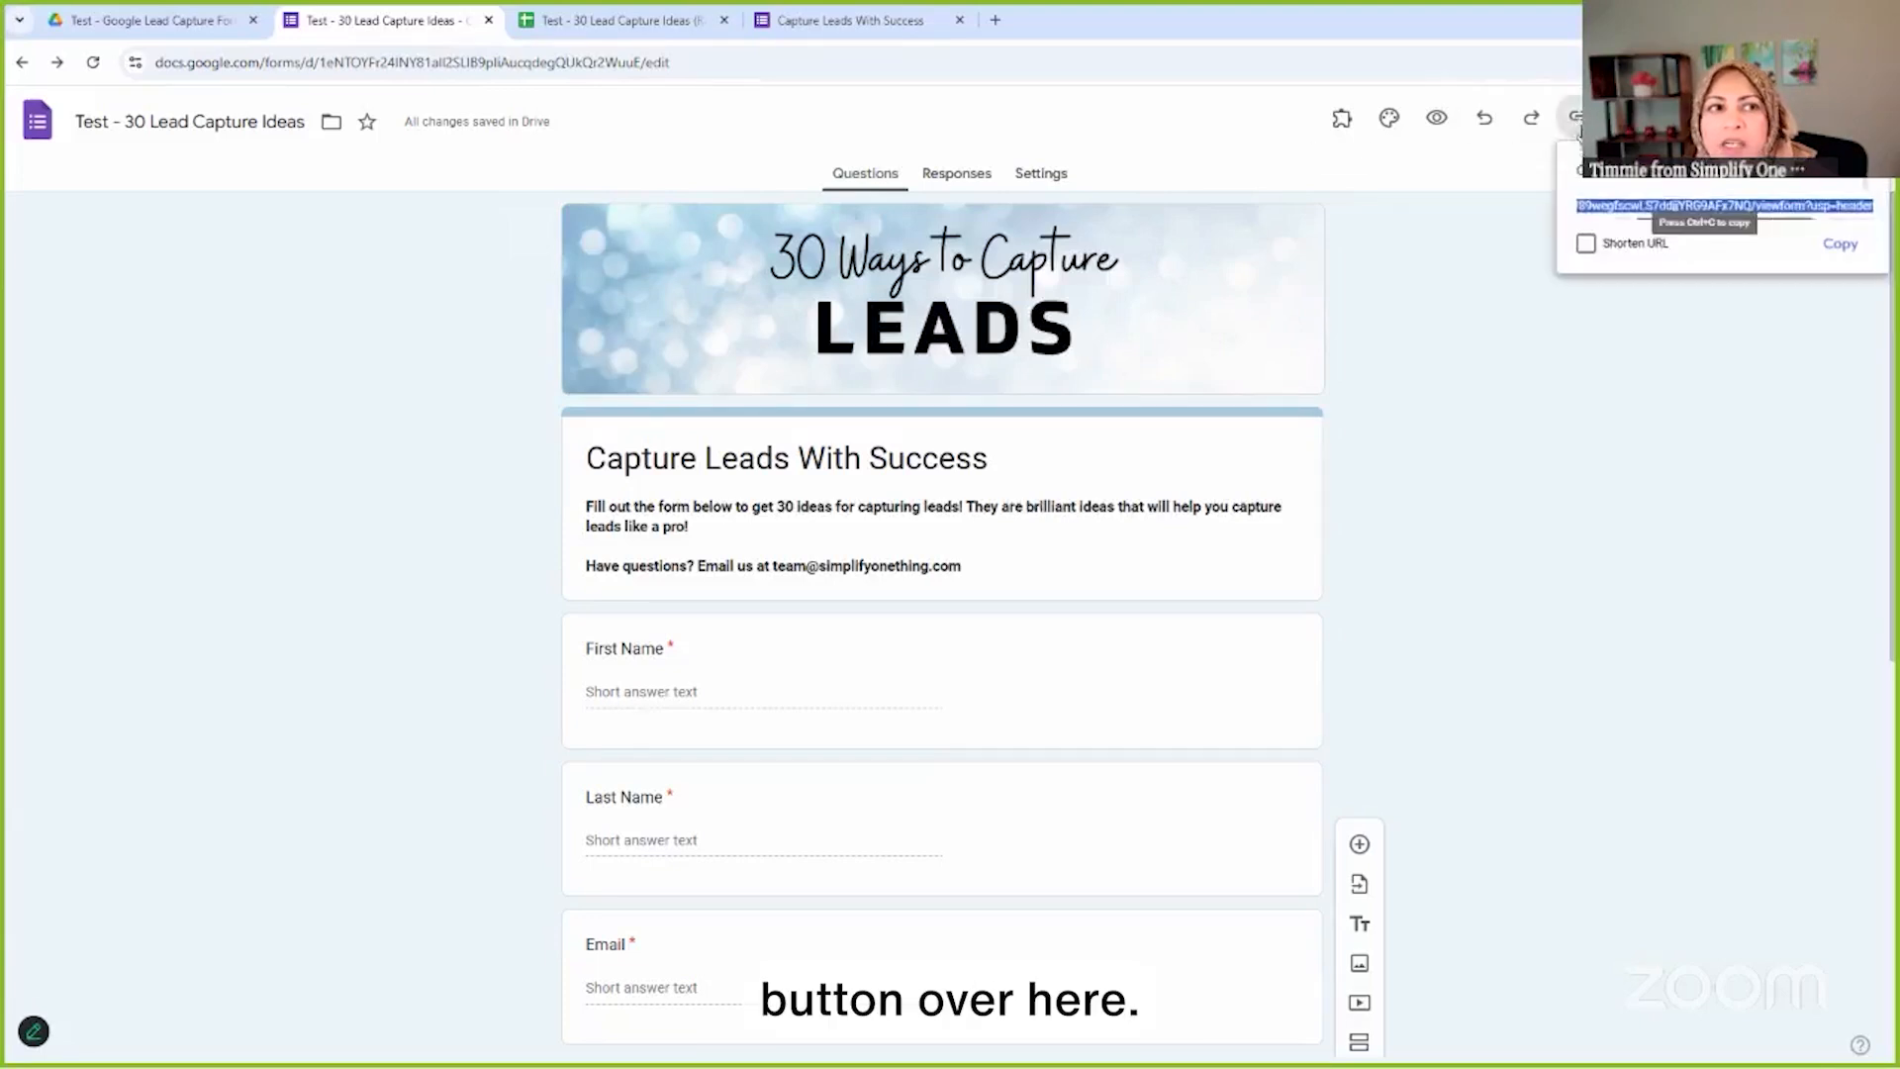
{"action": "left_click", "coordinate": [1584, 244]}
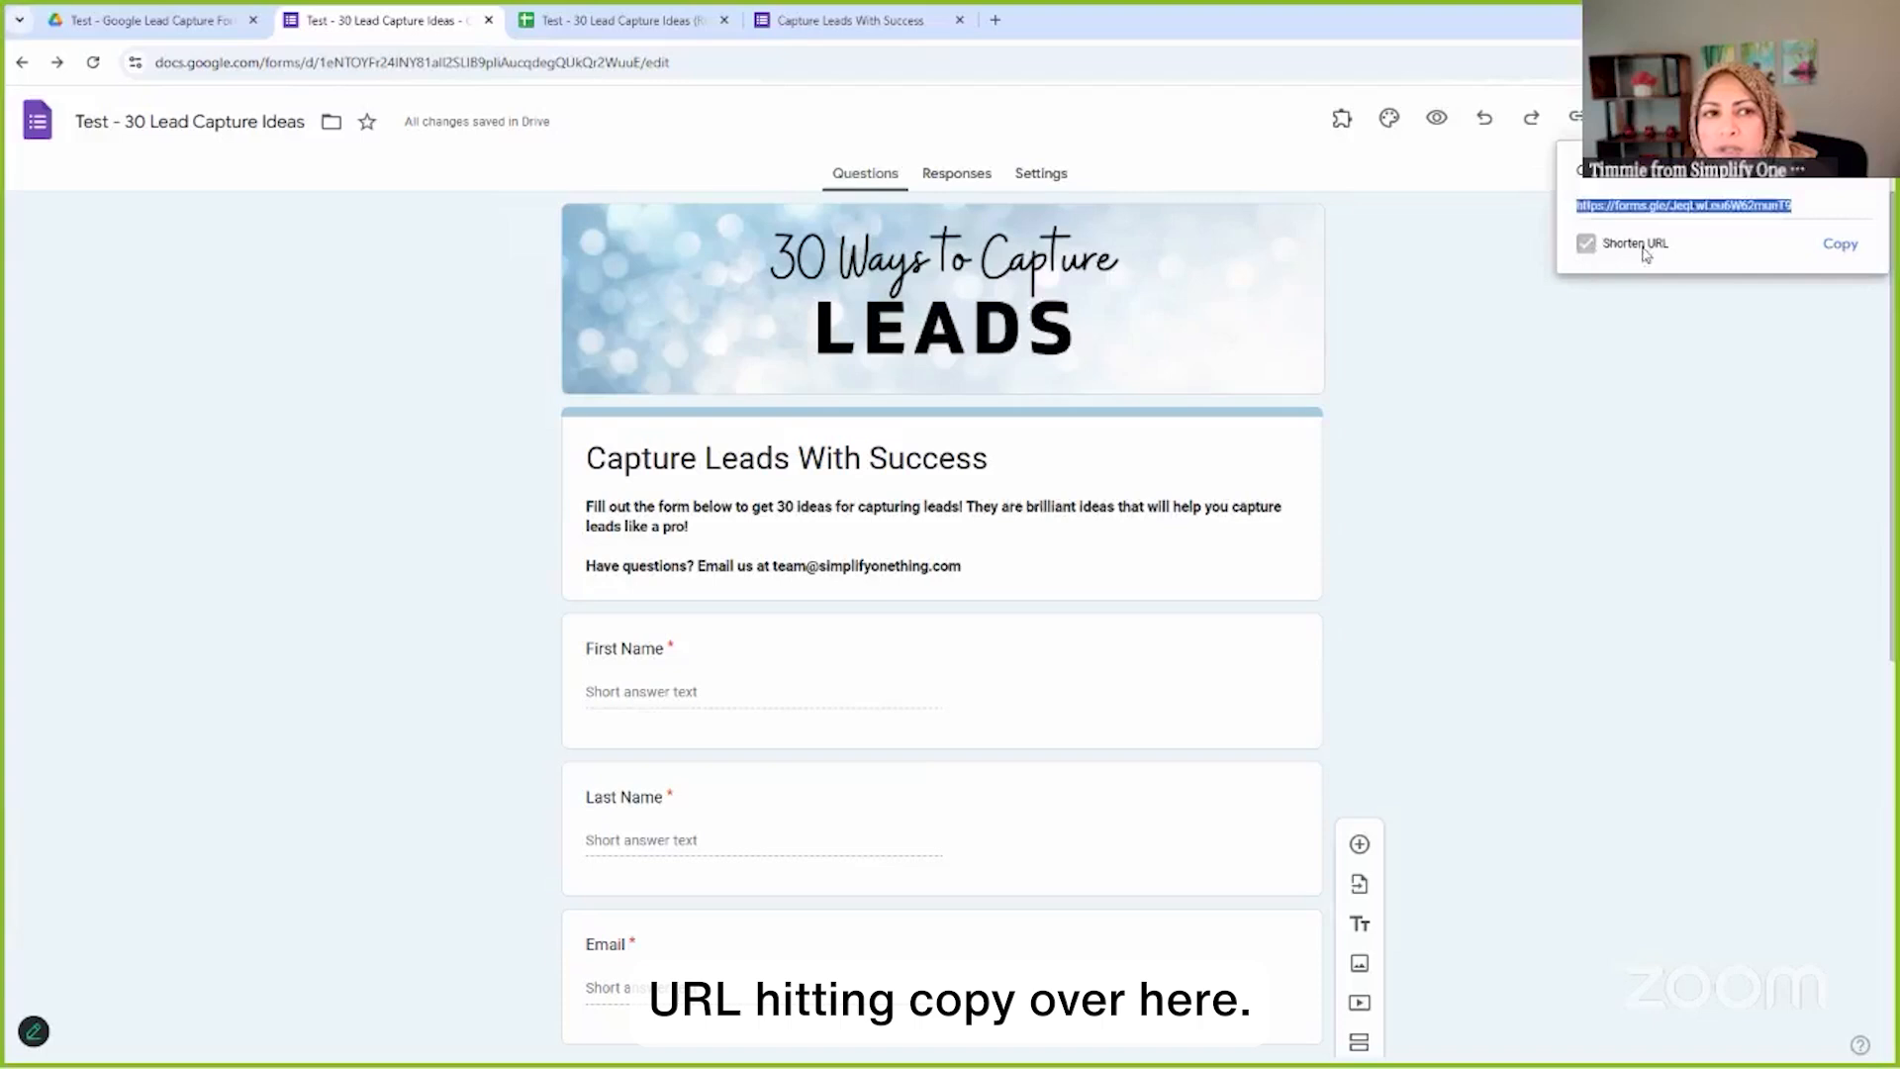
{"action": "left_click", "coordinate": [1840, 244]}
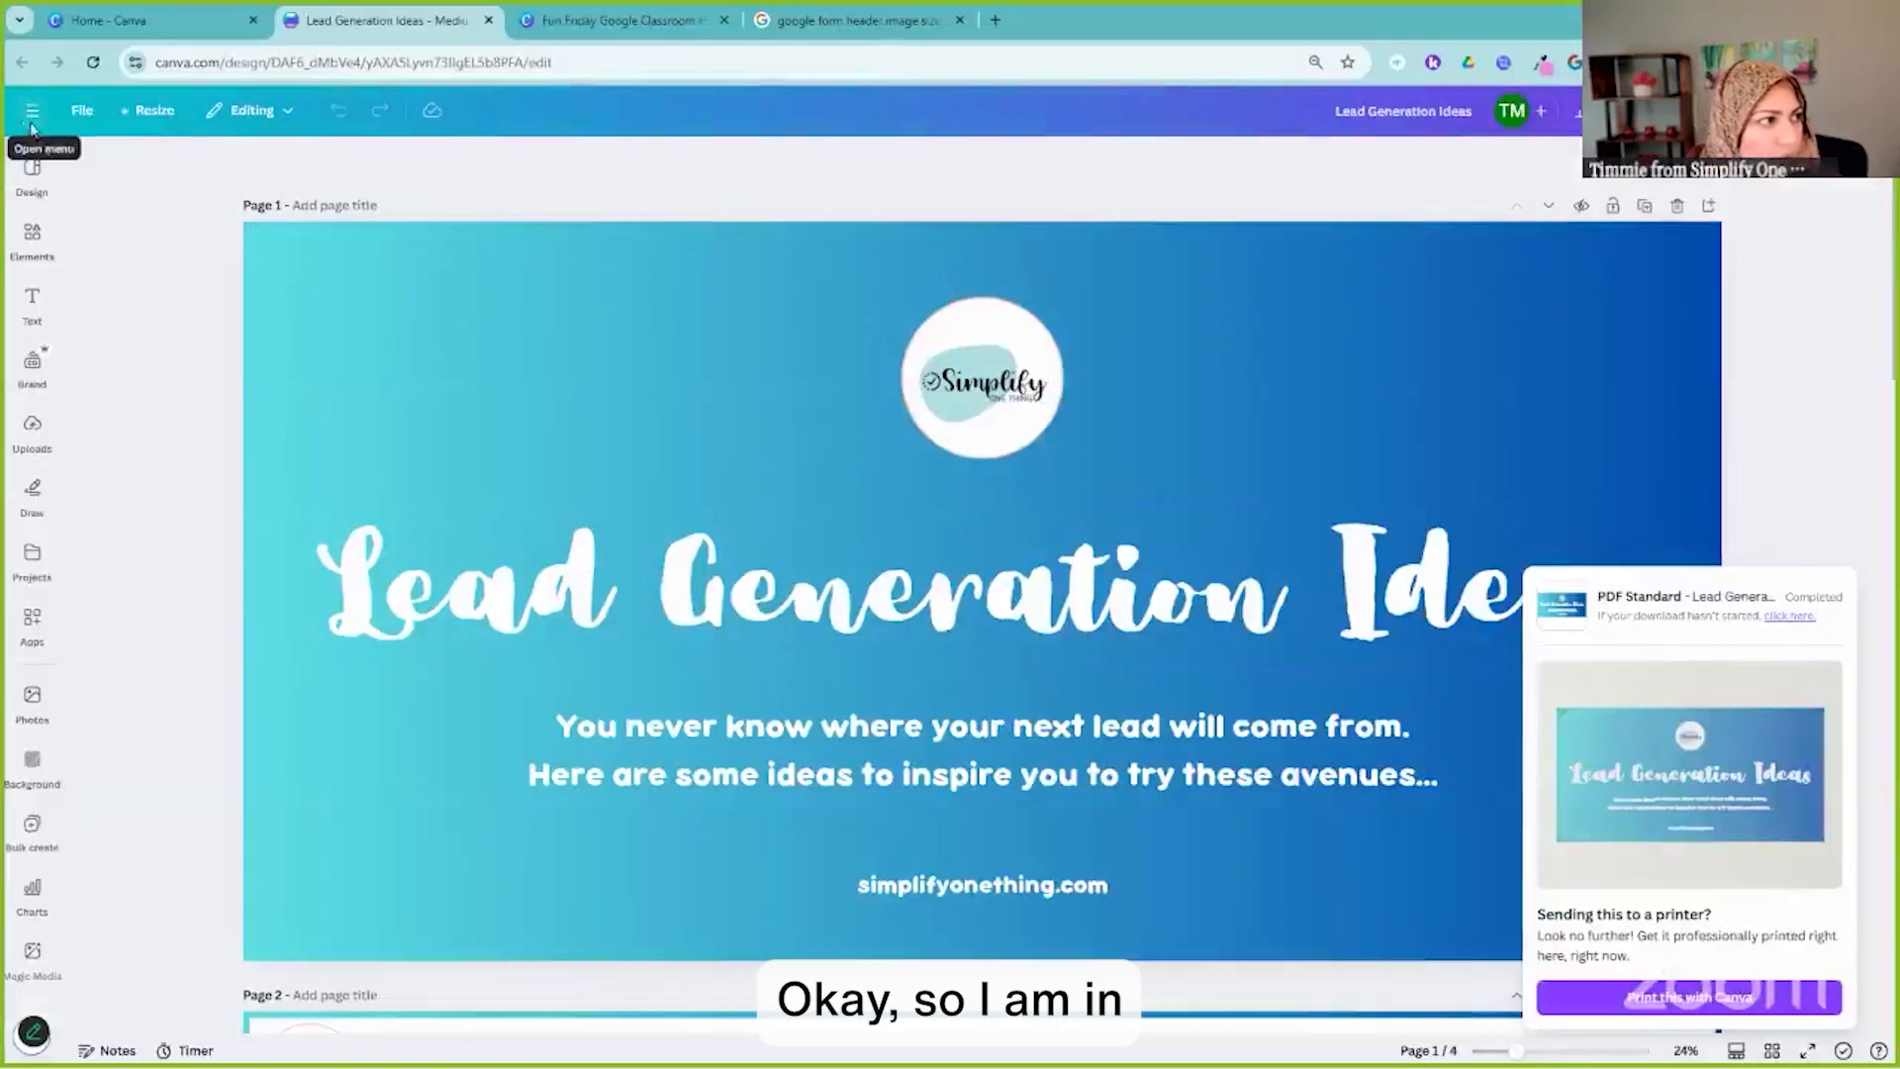
Create a new square Instagram Post design from the Social media templates
{"action": "left_click", "coordinate": [31, 112]}
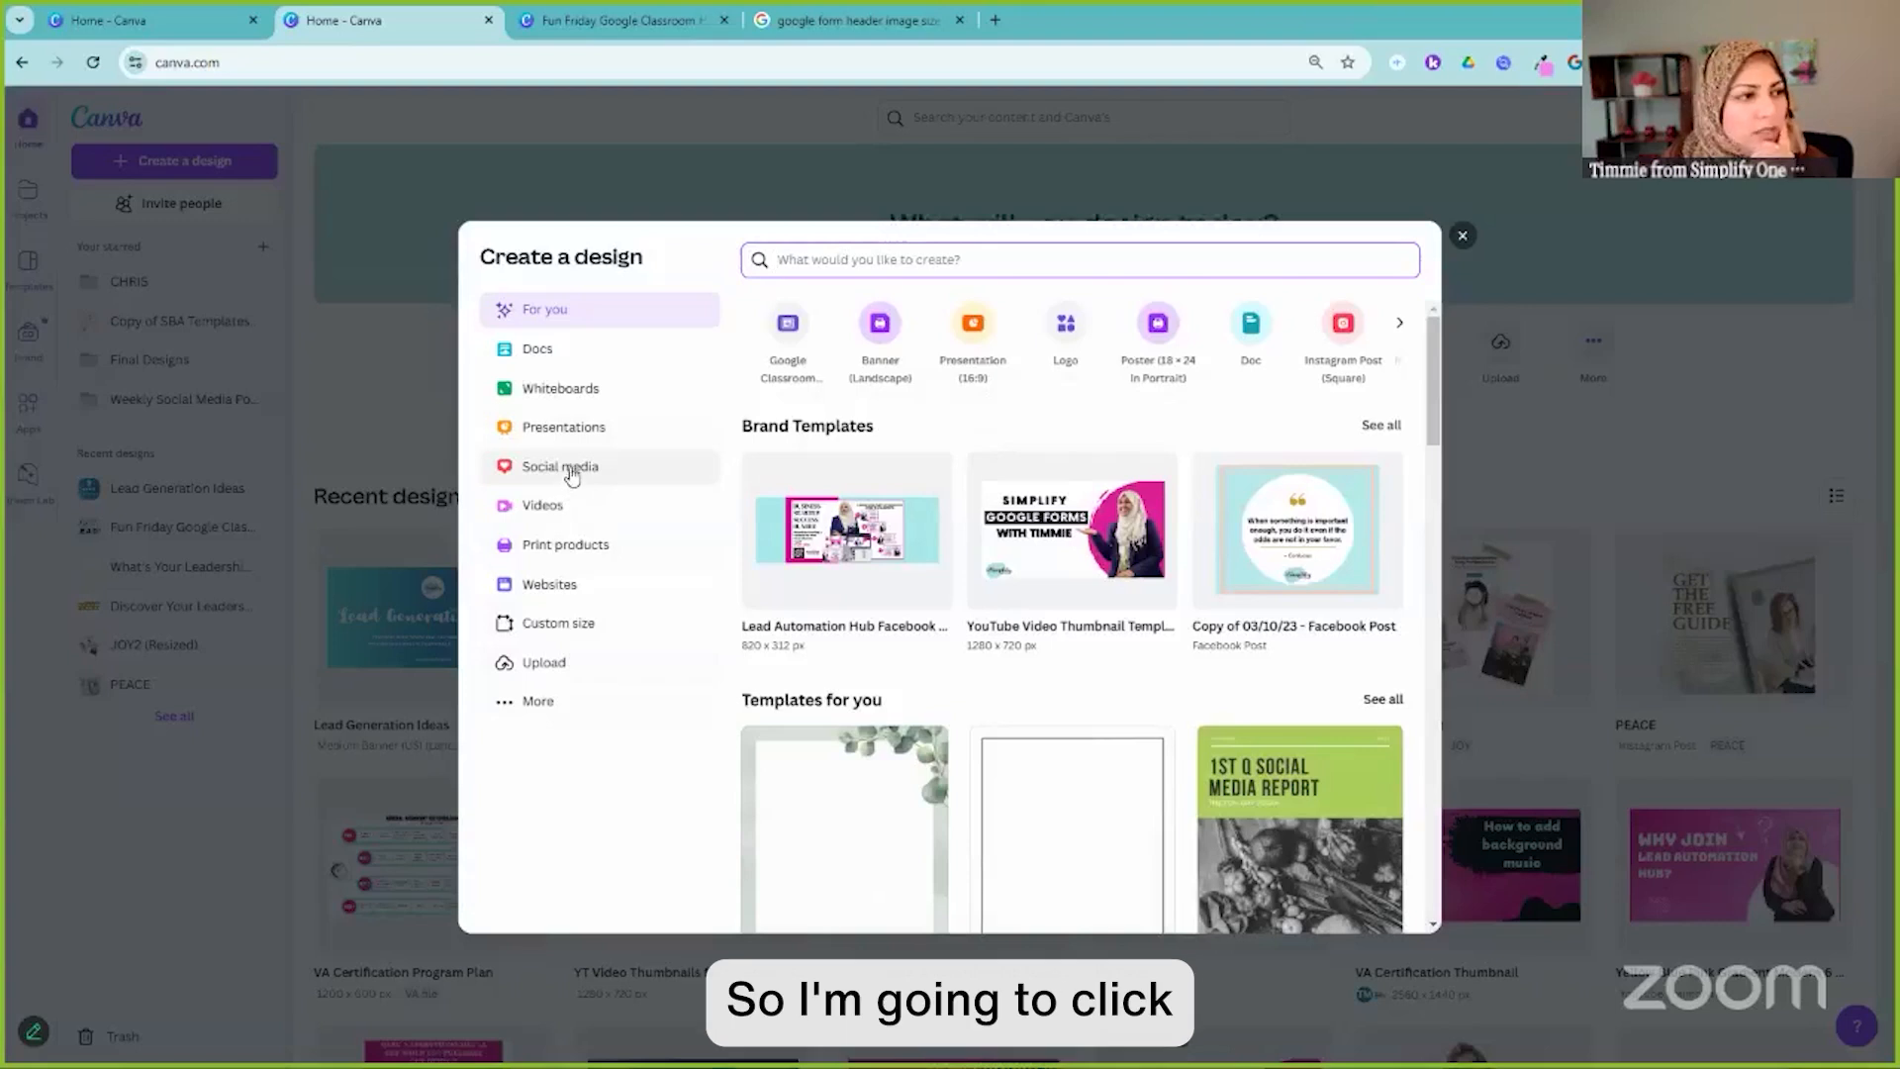
{"action": "left_click", "coordinate": [574, 474]}
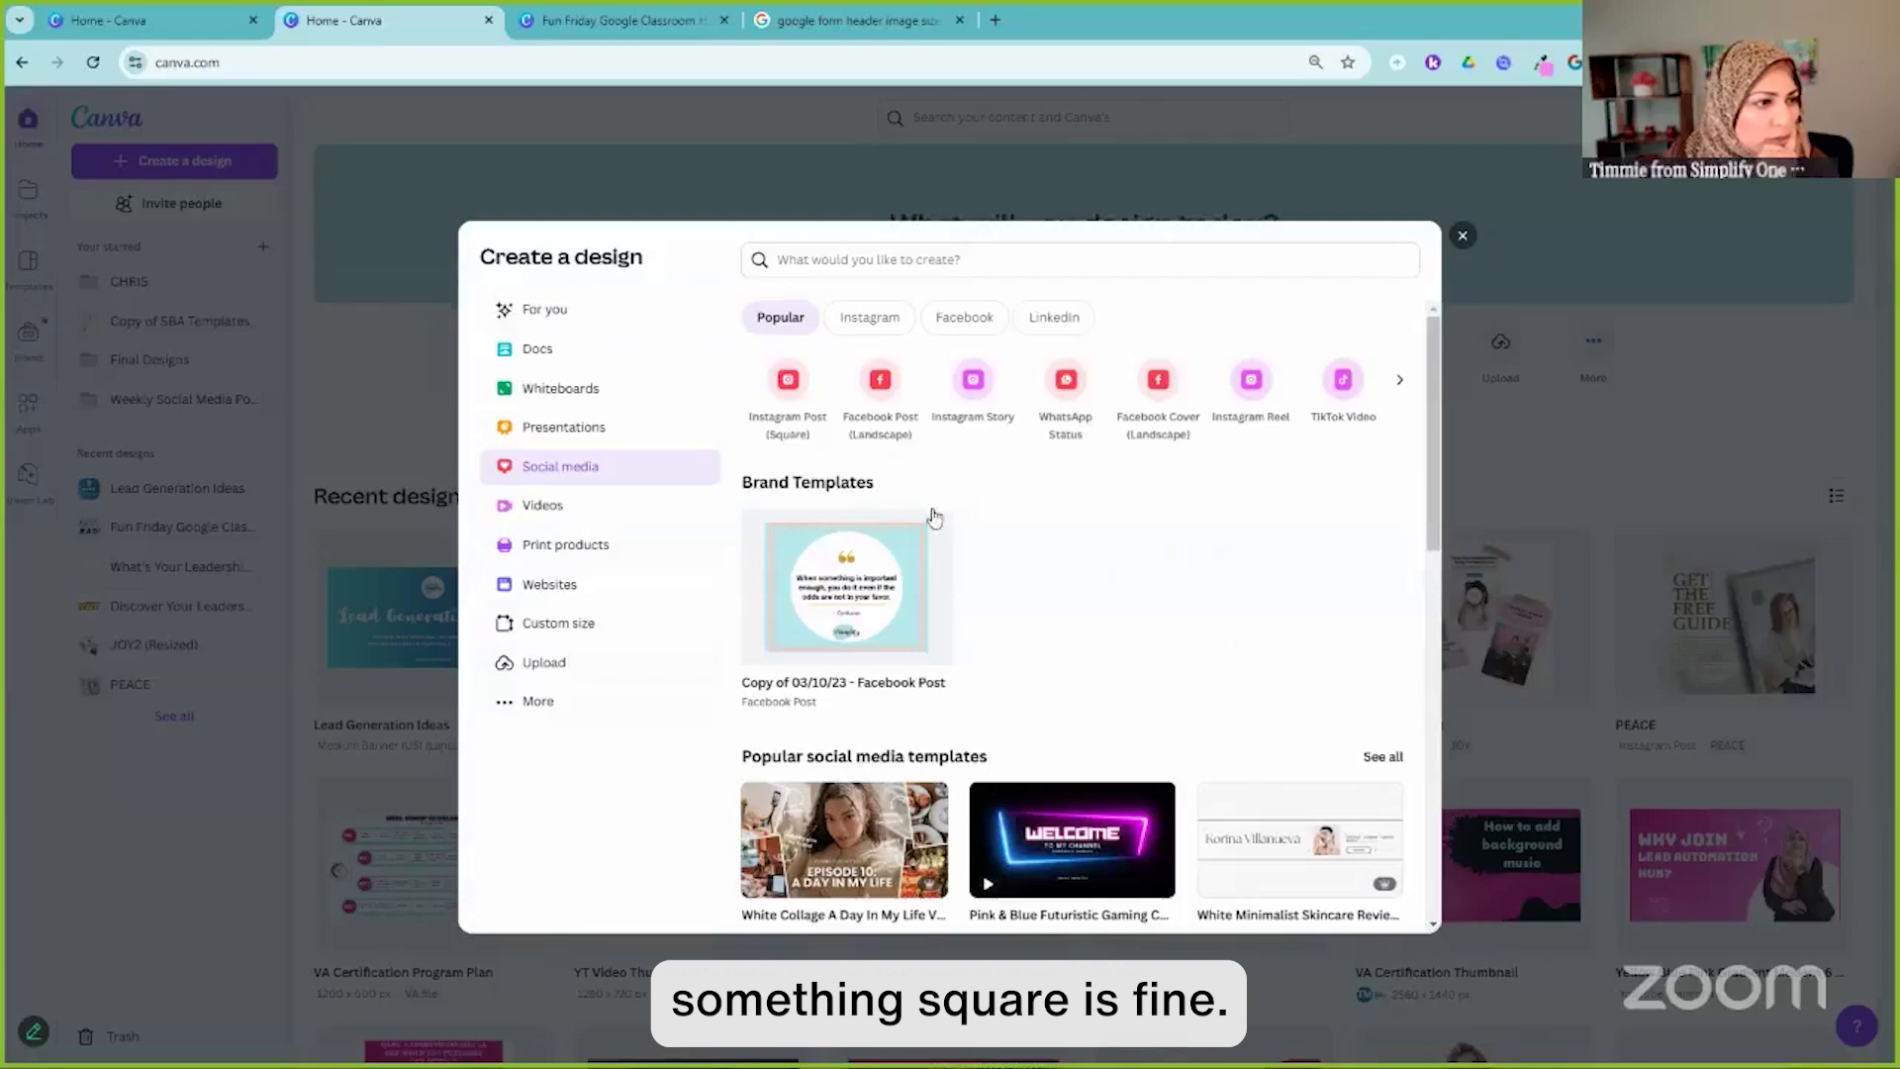
{"action": "left_click", "coordinate": [788, 391]}
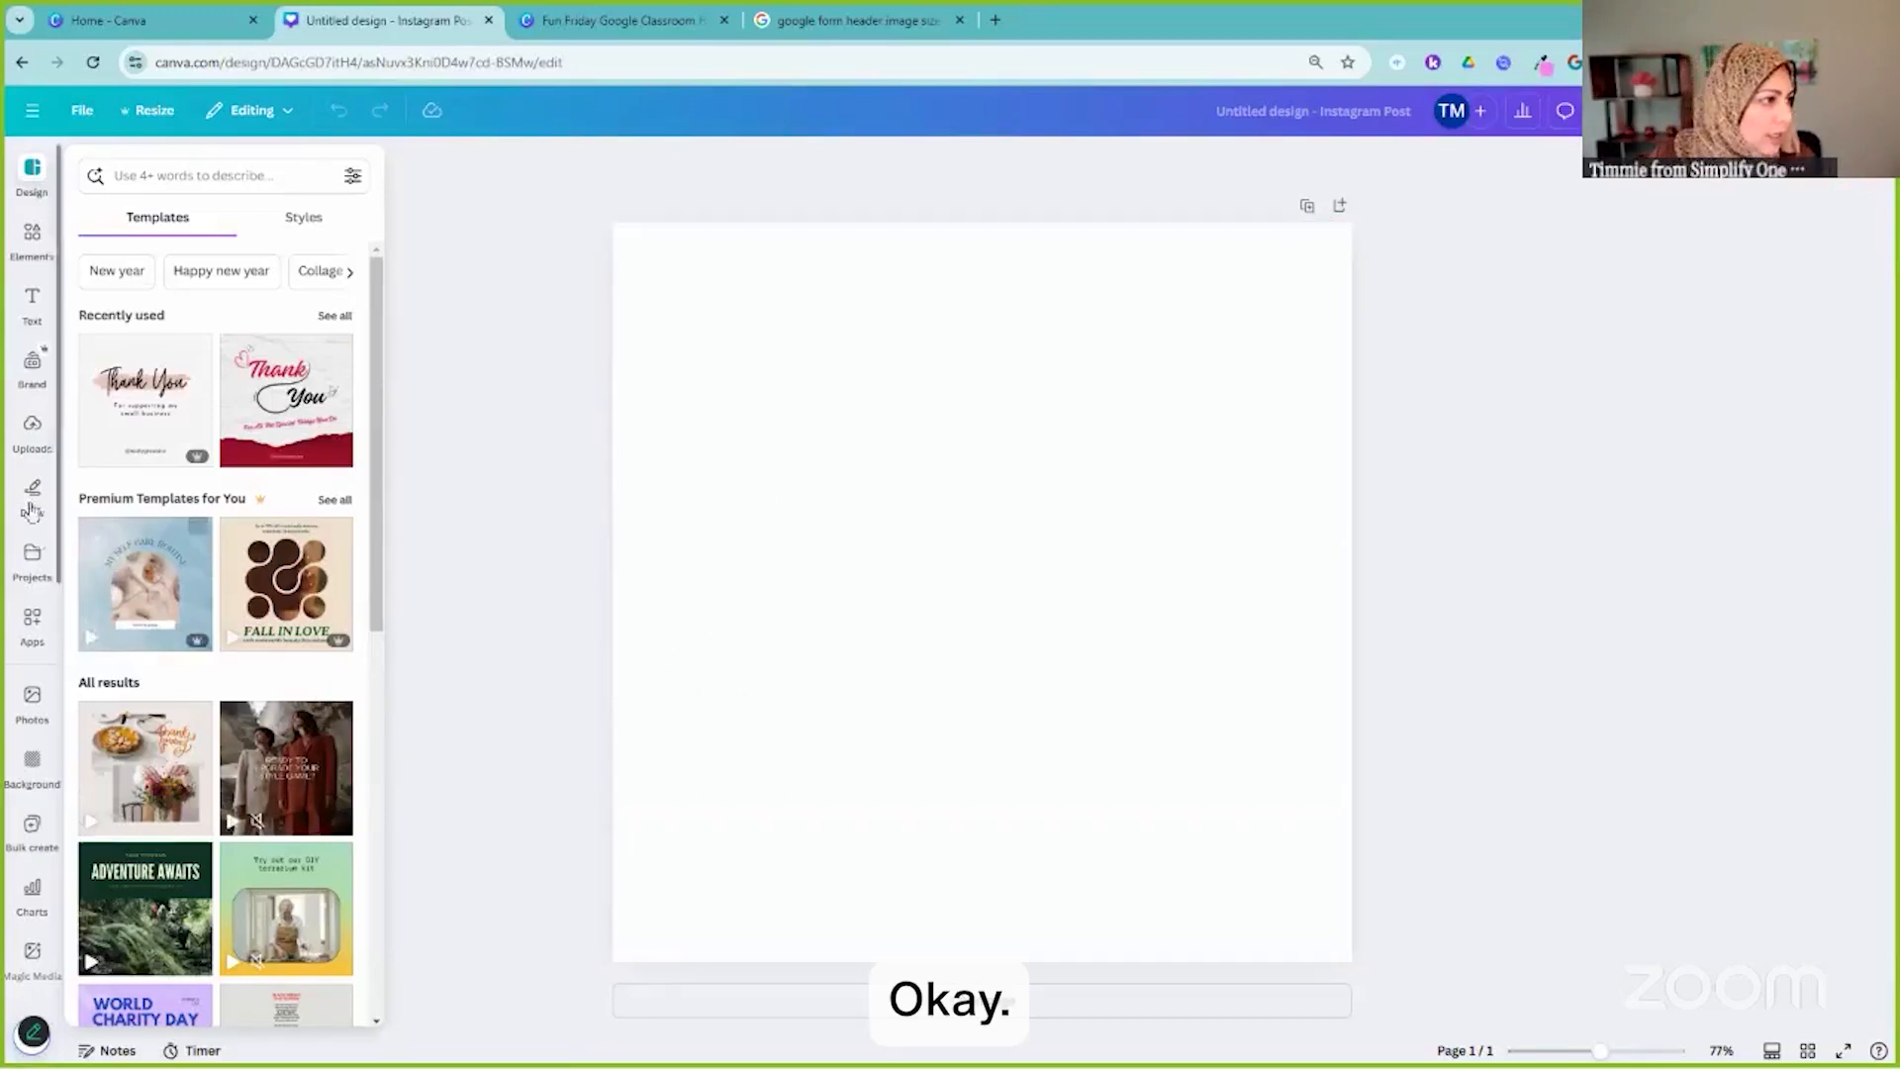
{"action": "scroll", "coordinate": [33, 584], "scroll_direction": "down", "scroll_amount": 5}
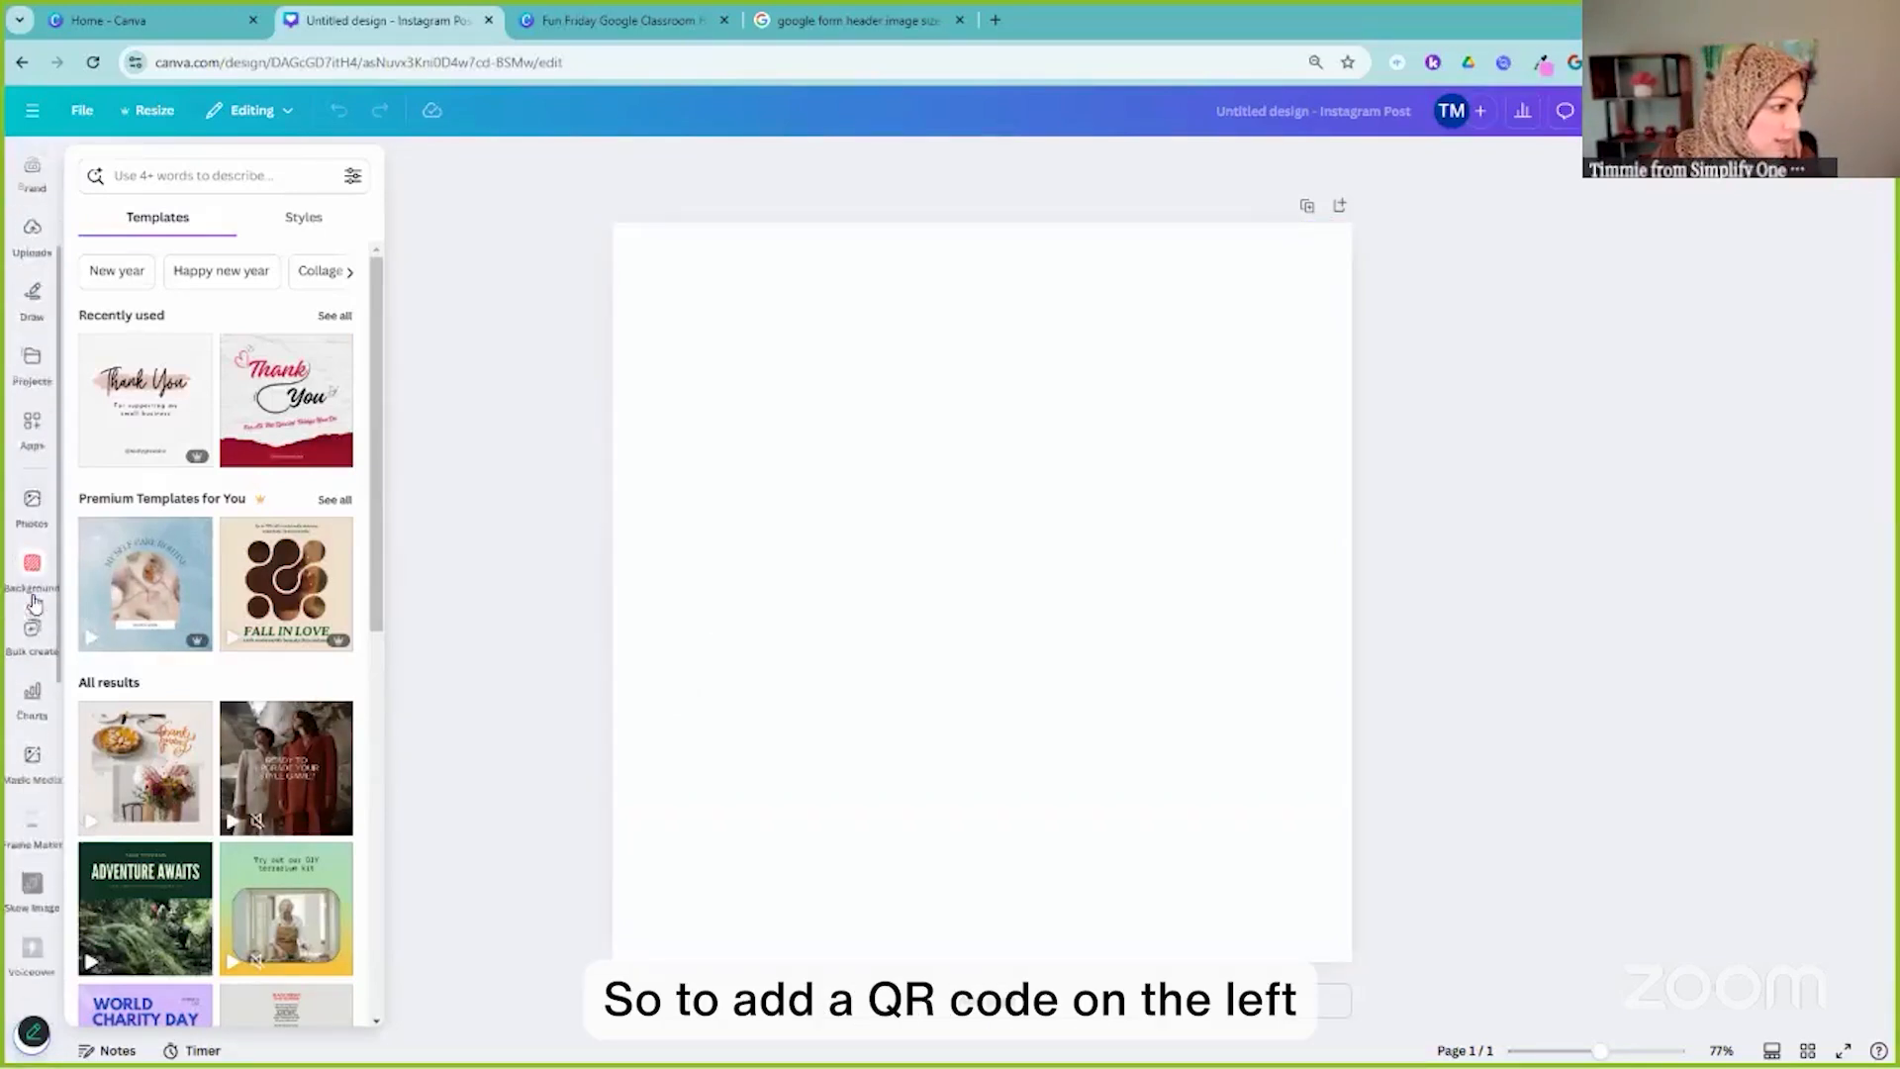
{"action": "scroll", "coordinate": [33, 614], "scroll_direction": "down", "scroll_amount": 2}
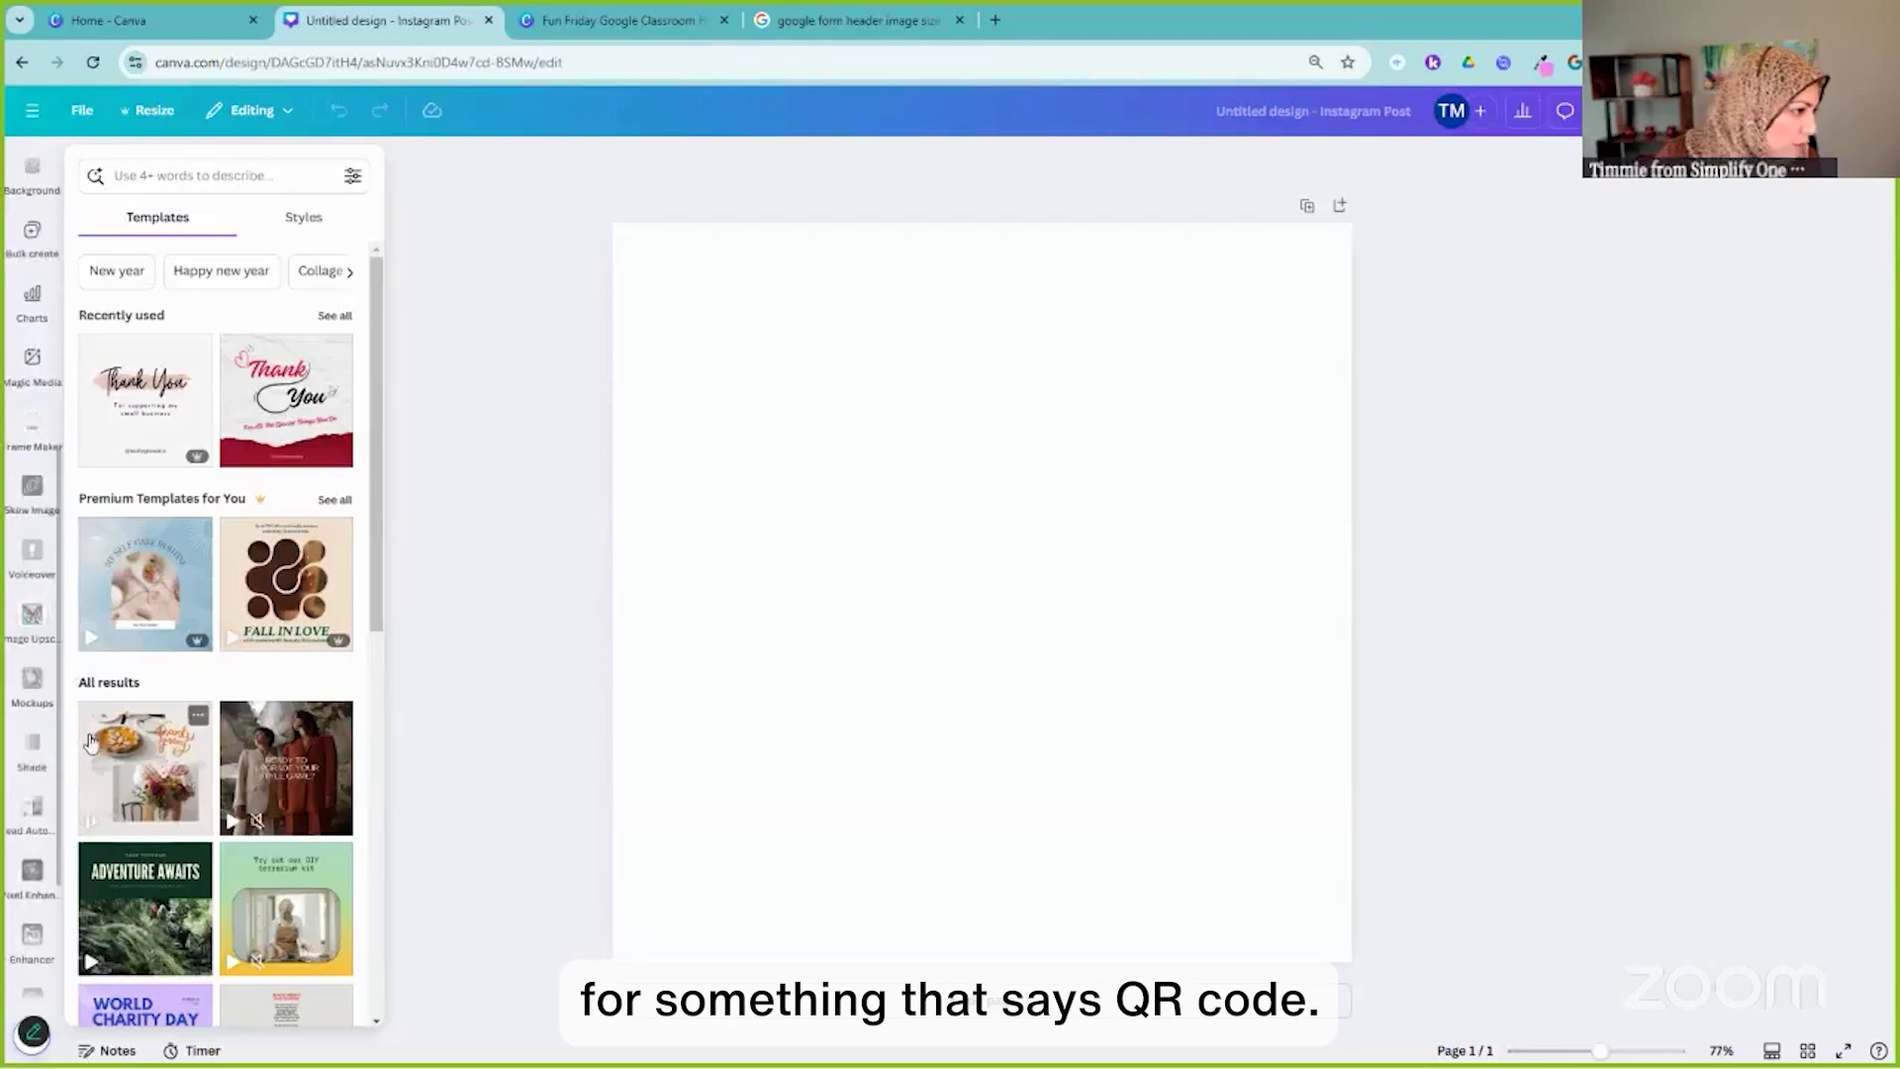
{"action": "scroll", "coordinate": [30, 782], "scroll_direction": "down", "scroll_amount": 3}
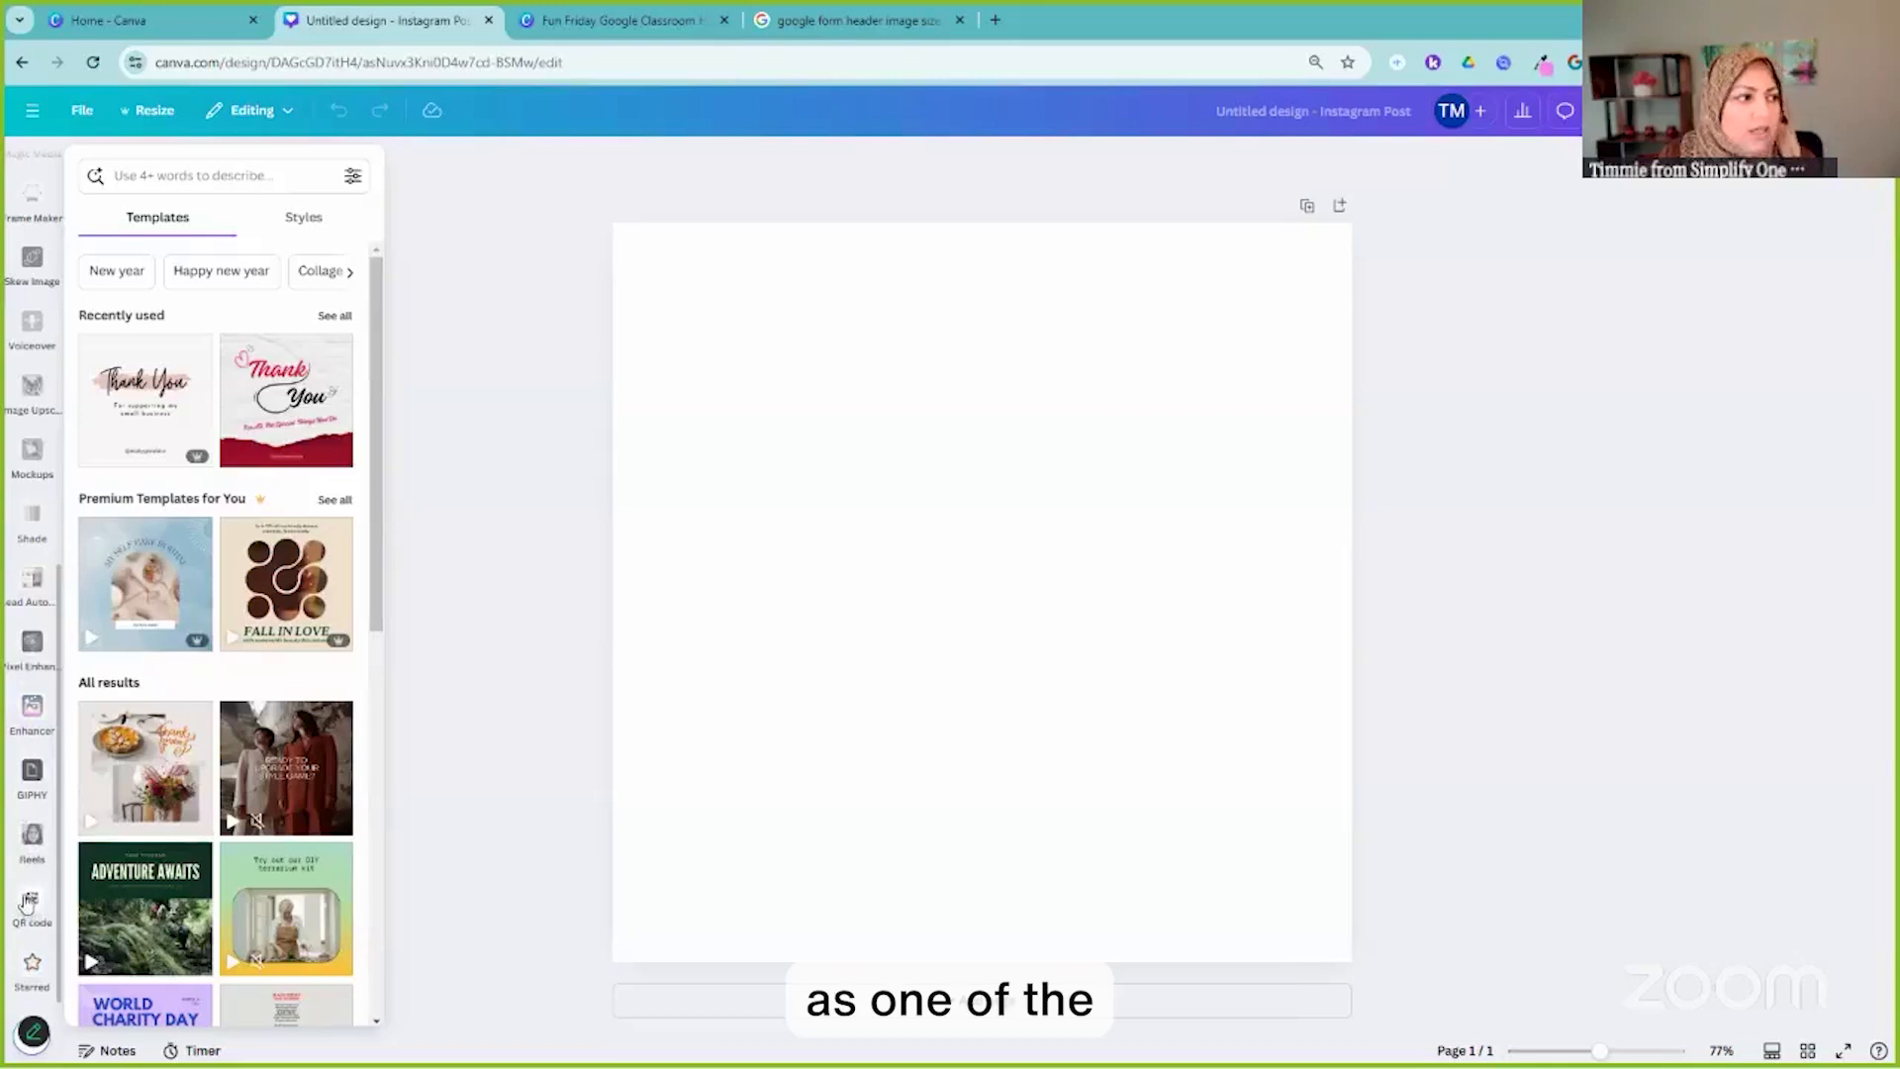
{"action": "scroll", "coordinate": [15, 525], "scroll_direction": "up", "scroll_amount": 4}
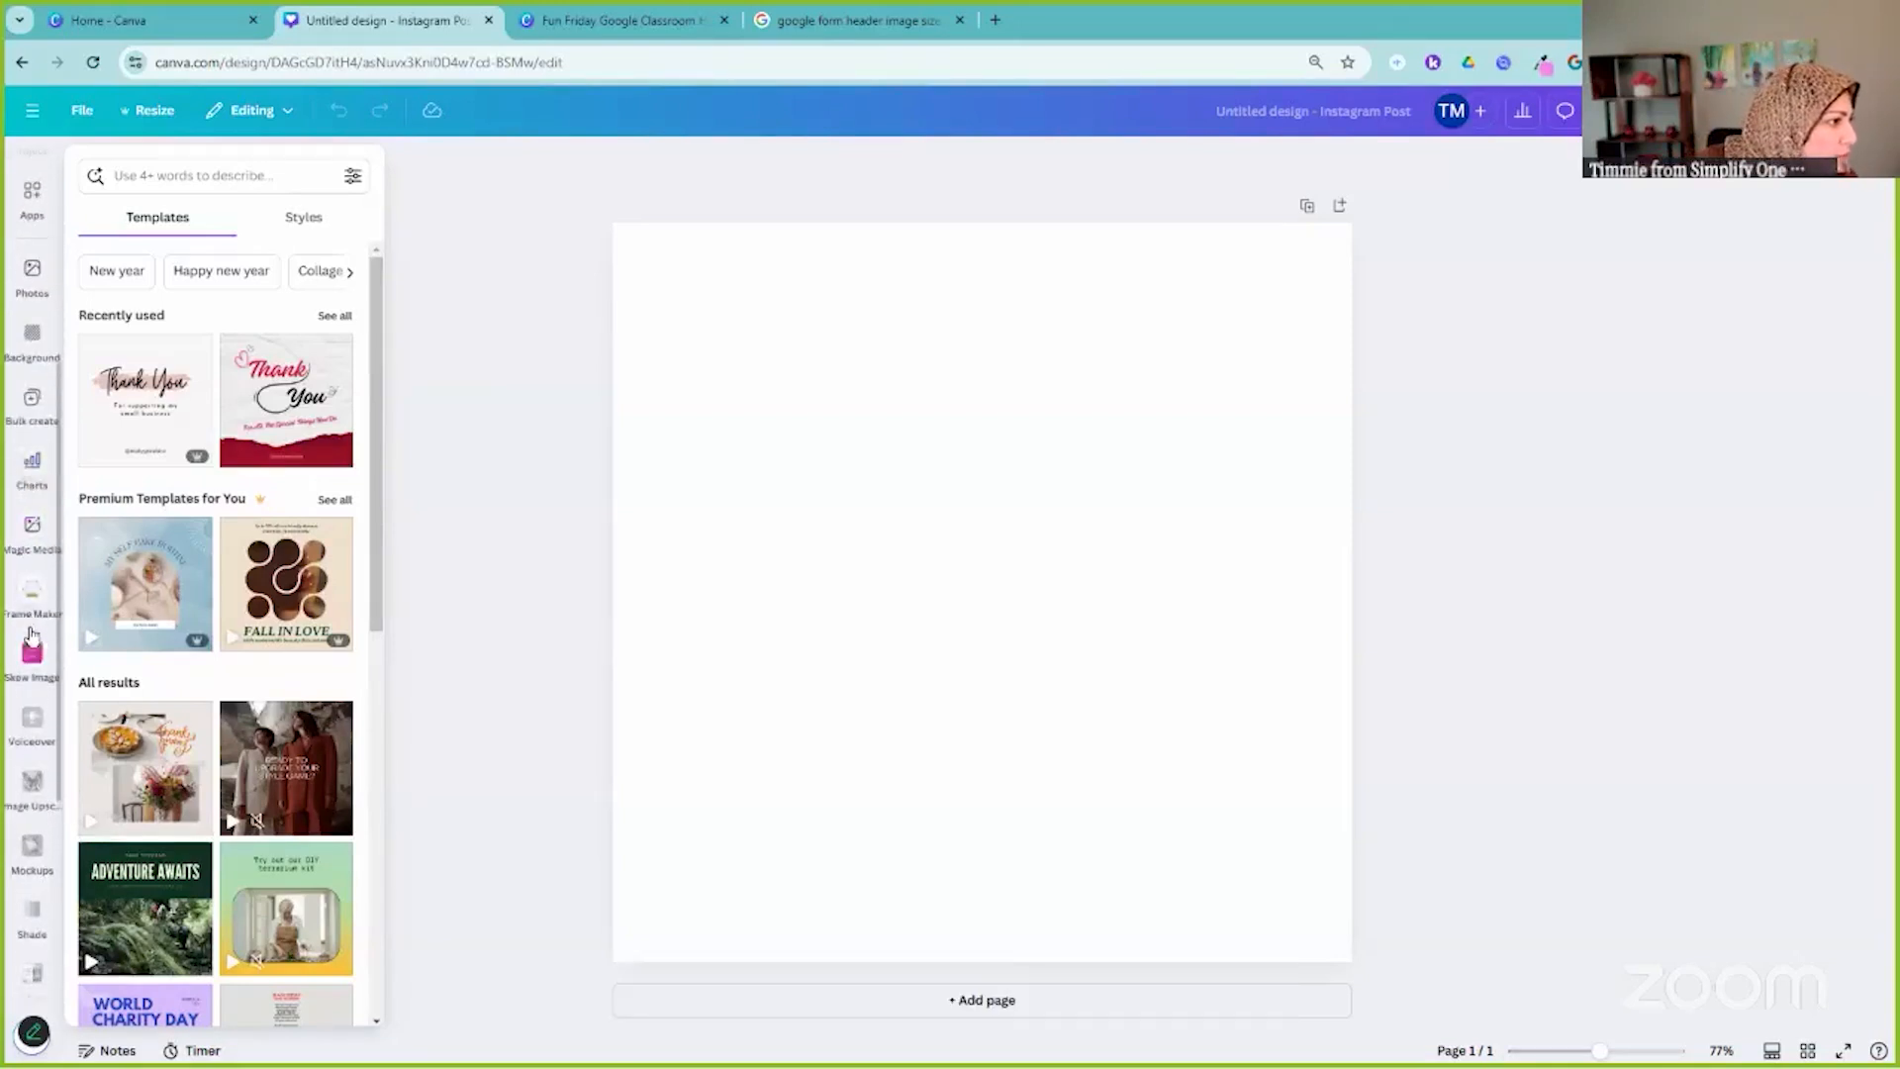
{"action": "scroll", "coordinate": [33, 630], "scroll_direction": "up", "scroll_amount": 2}
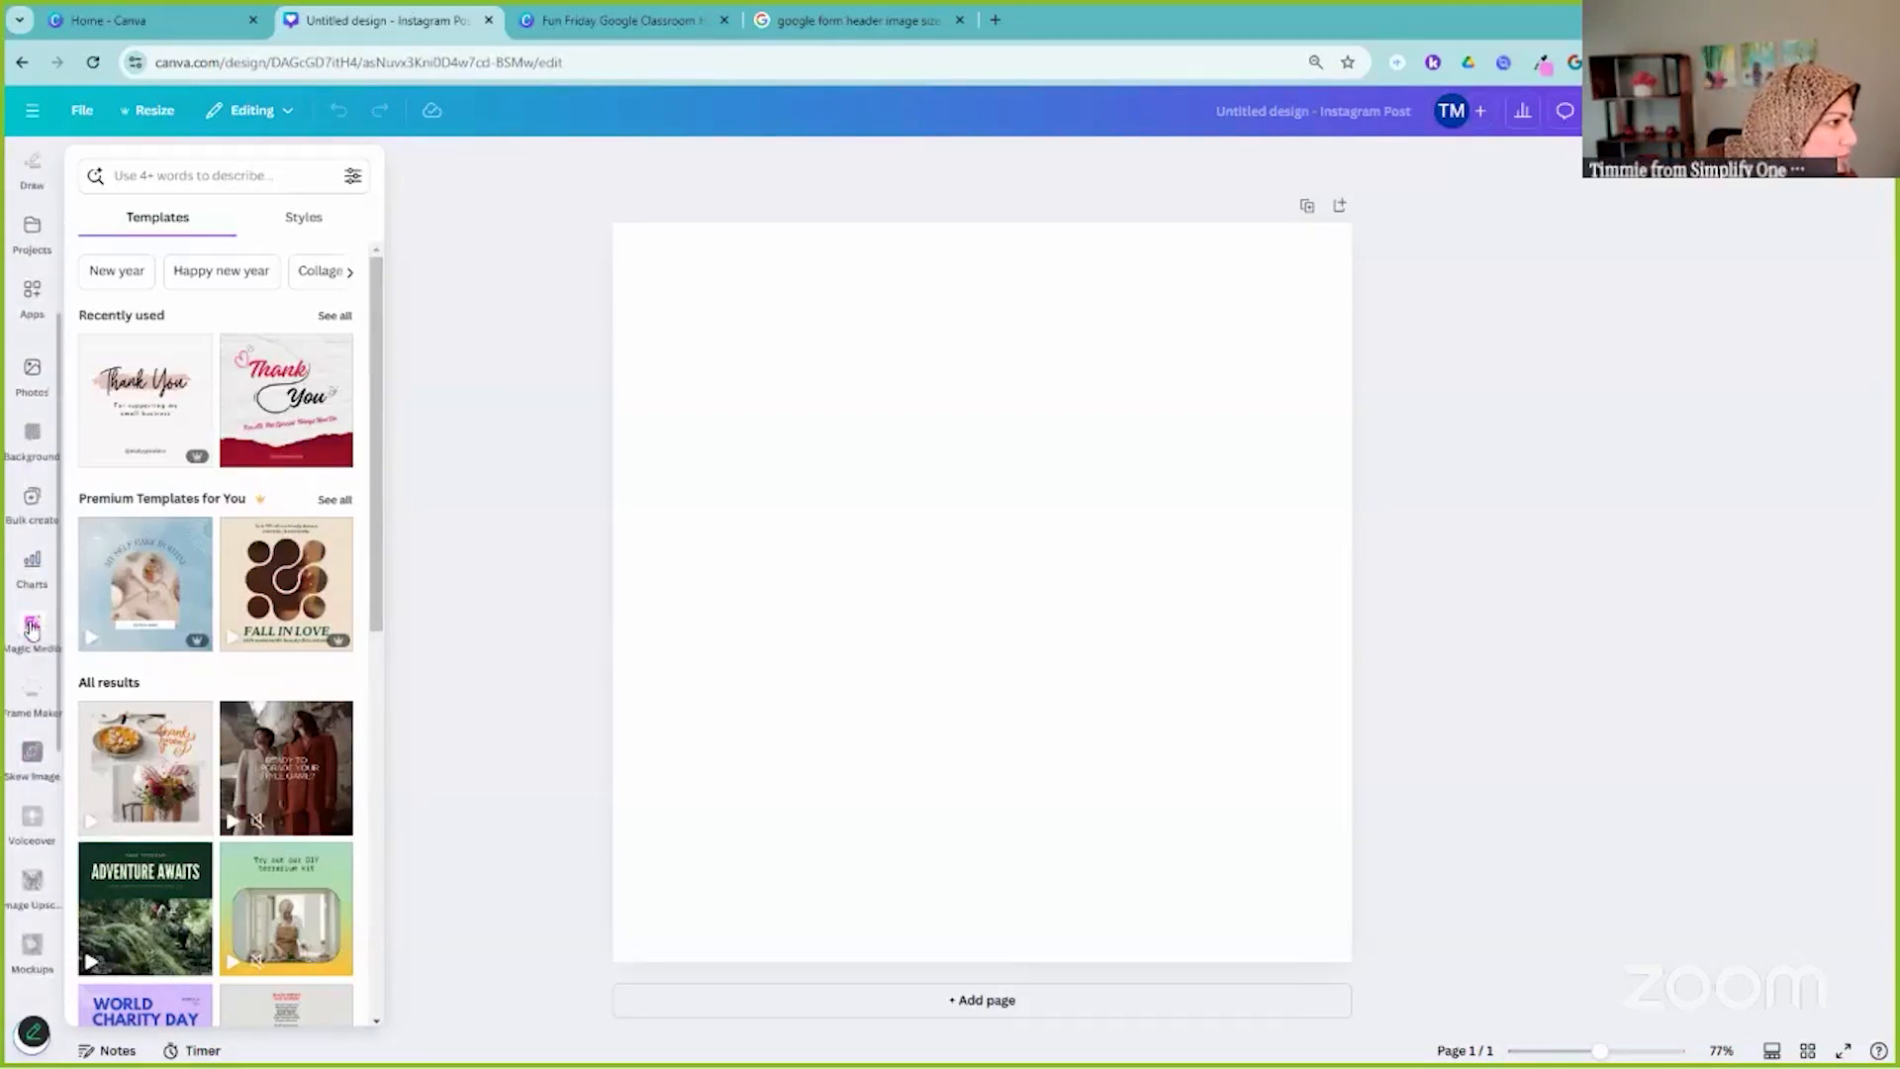
Search Canva's apps for 'qr code'
{"action": "left_click", "coordinate": [27, 315]}
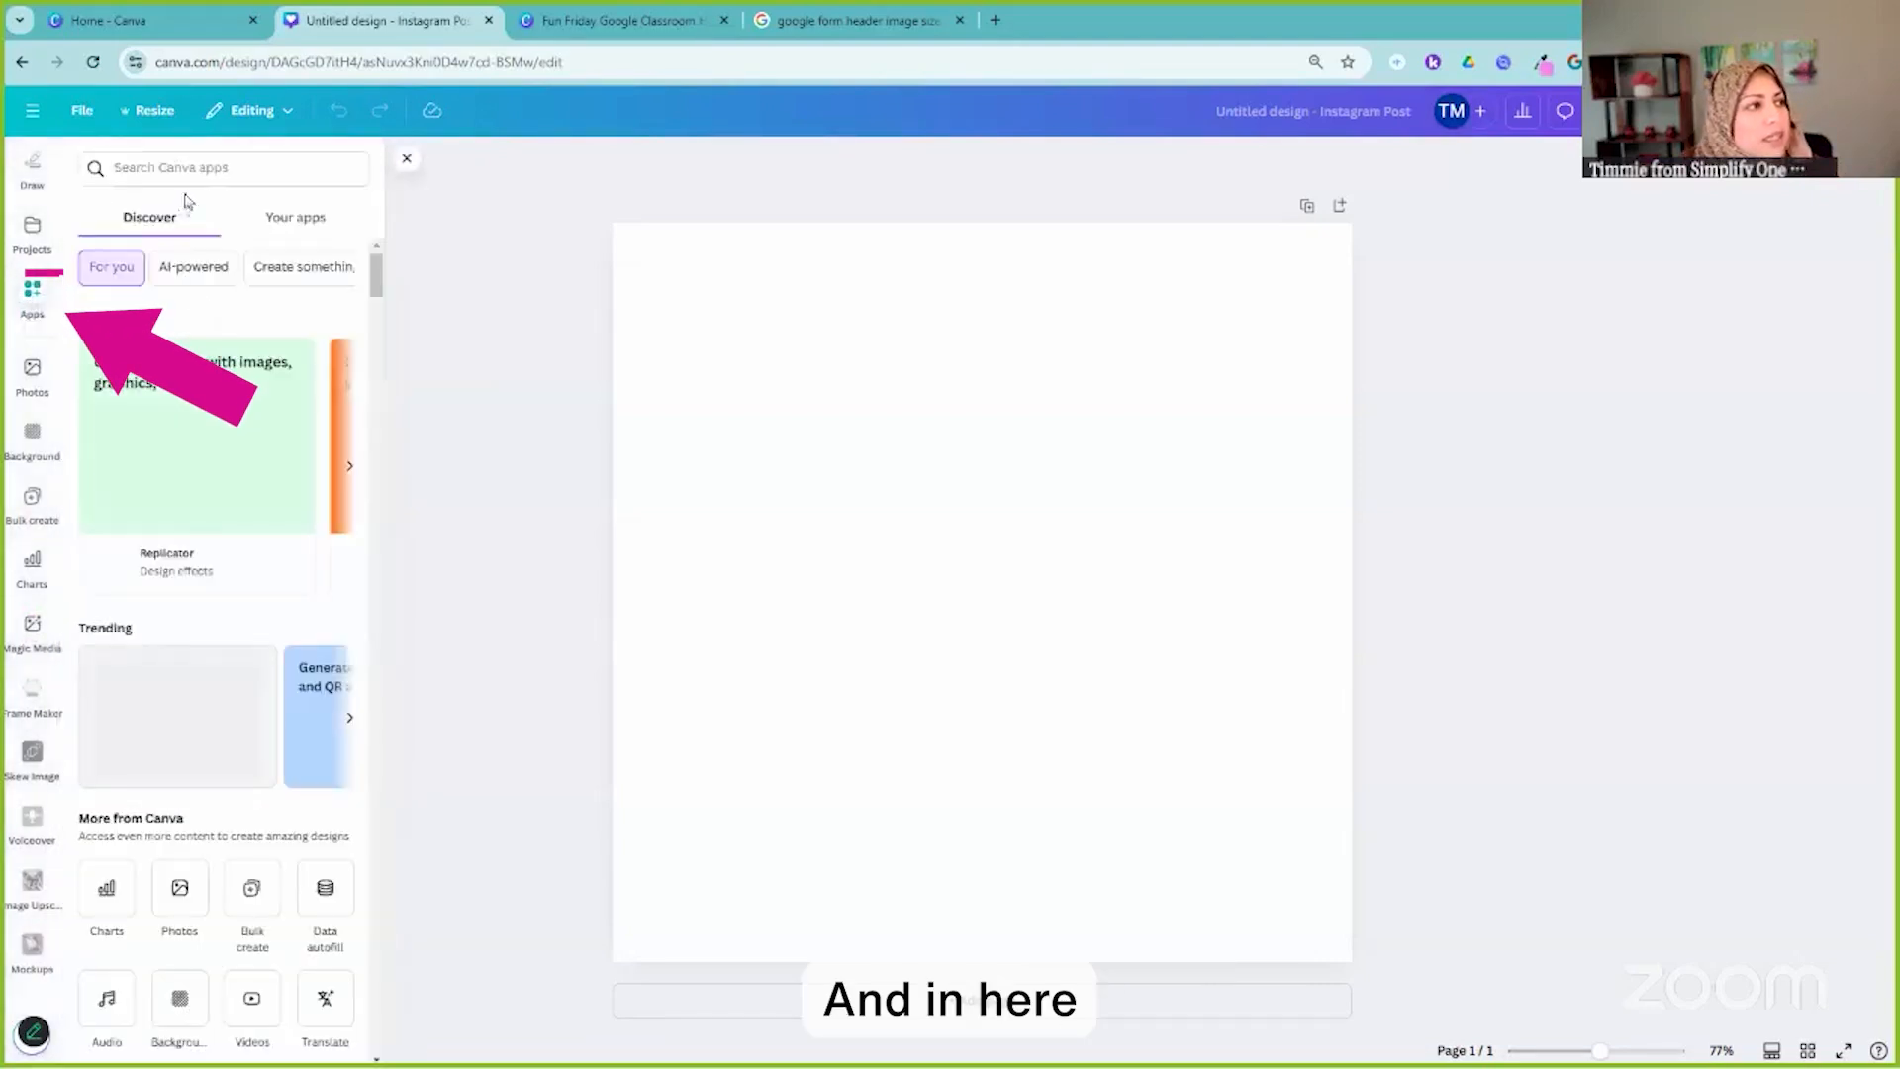
{"action": "left_click", "coordinate": [205, 181]}
{"action": "type", "text": "qr code"}
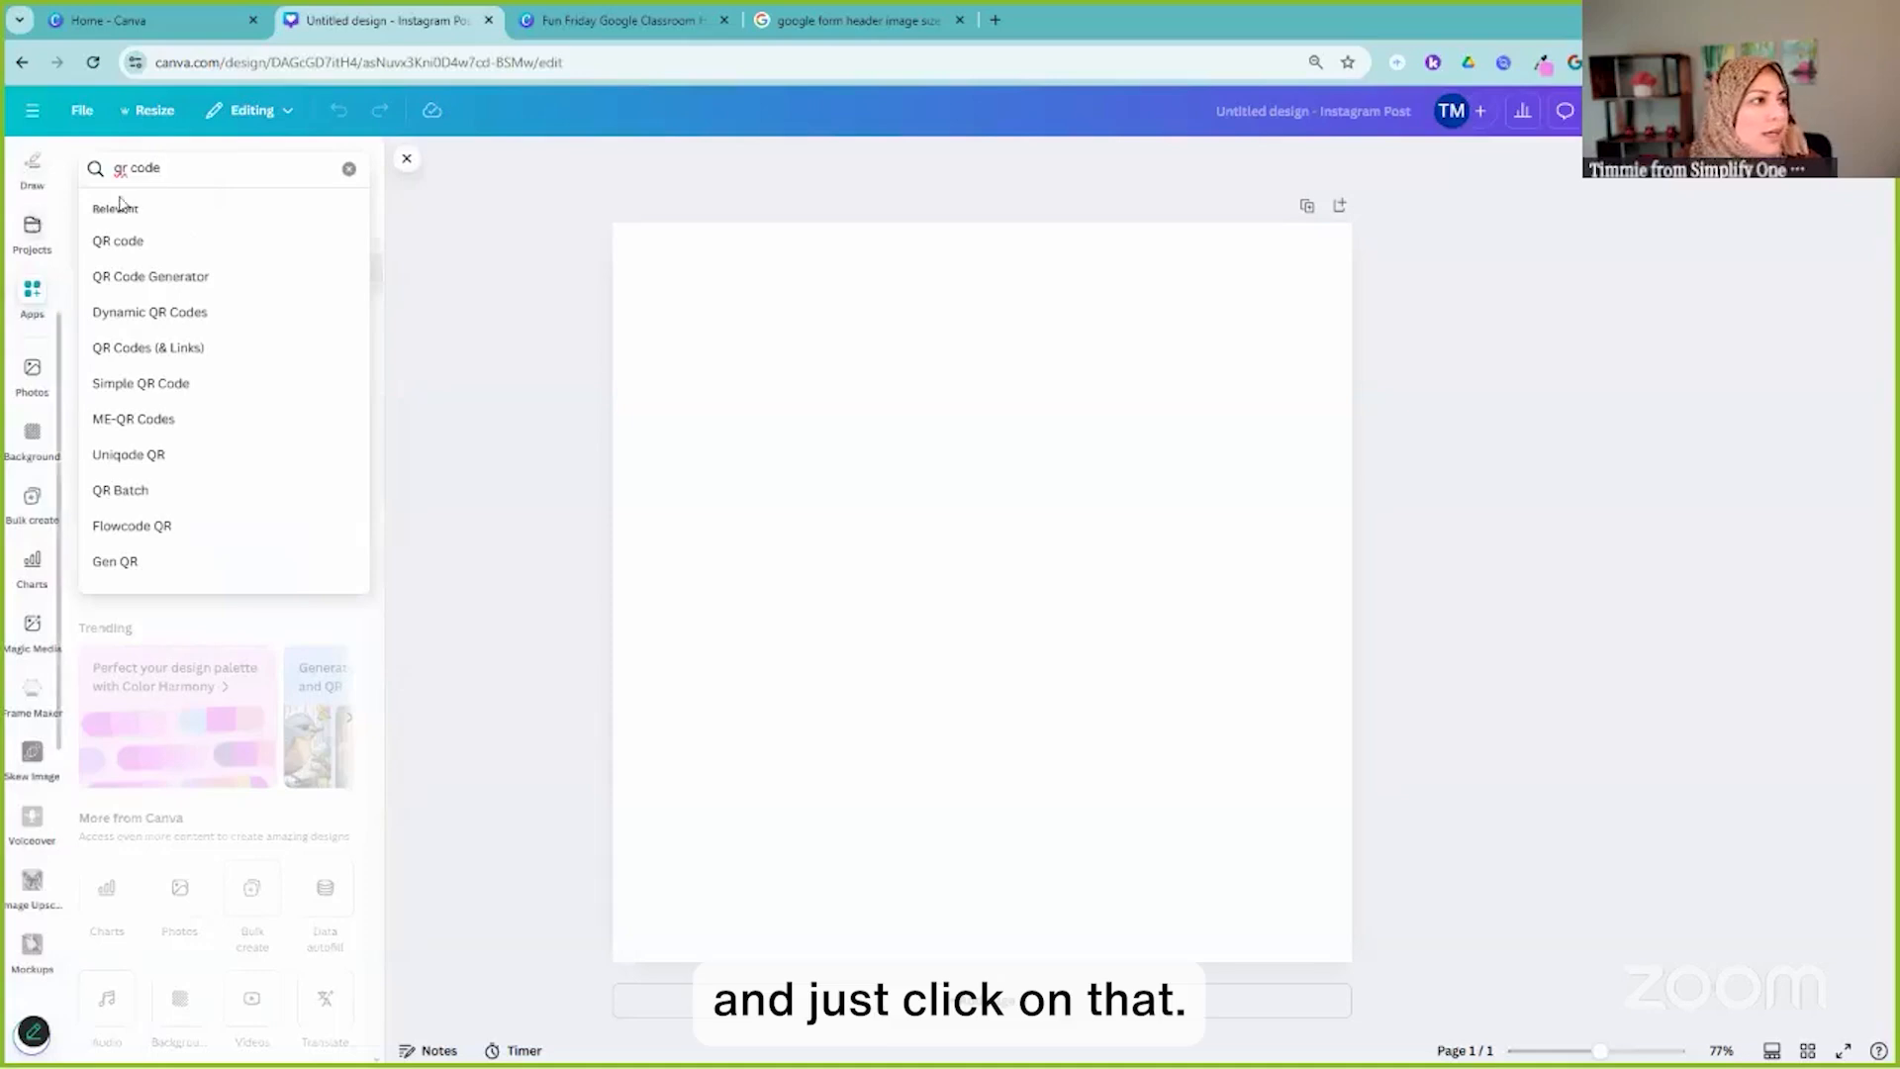
{"action": "left_click", "coordinate": [161, 242]}
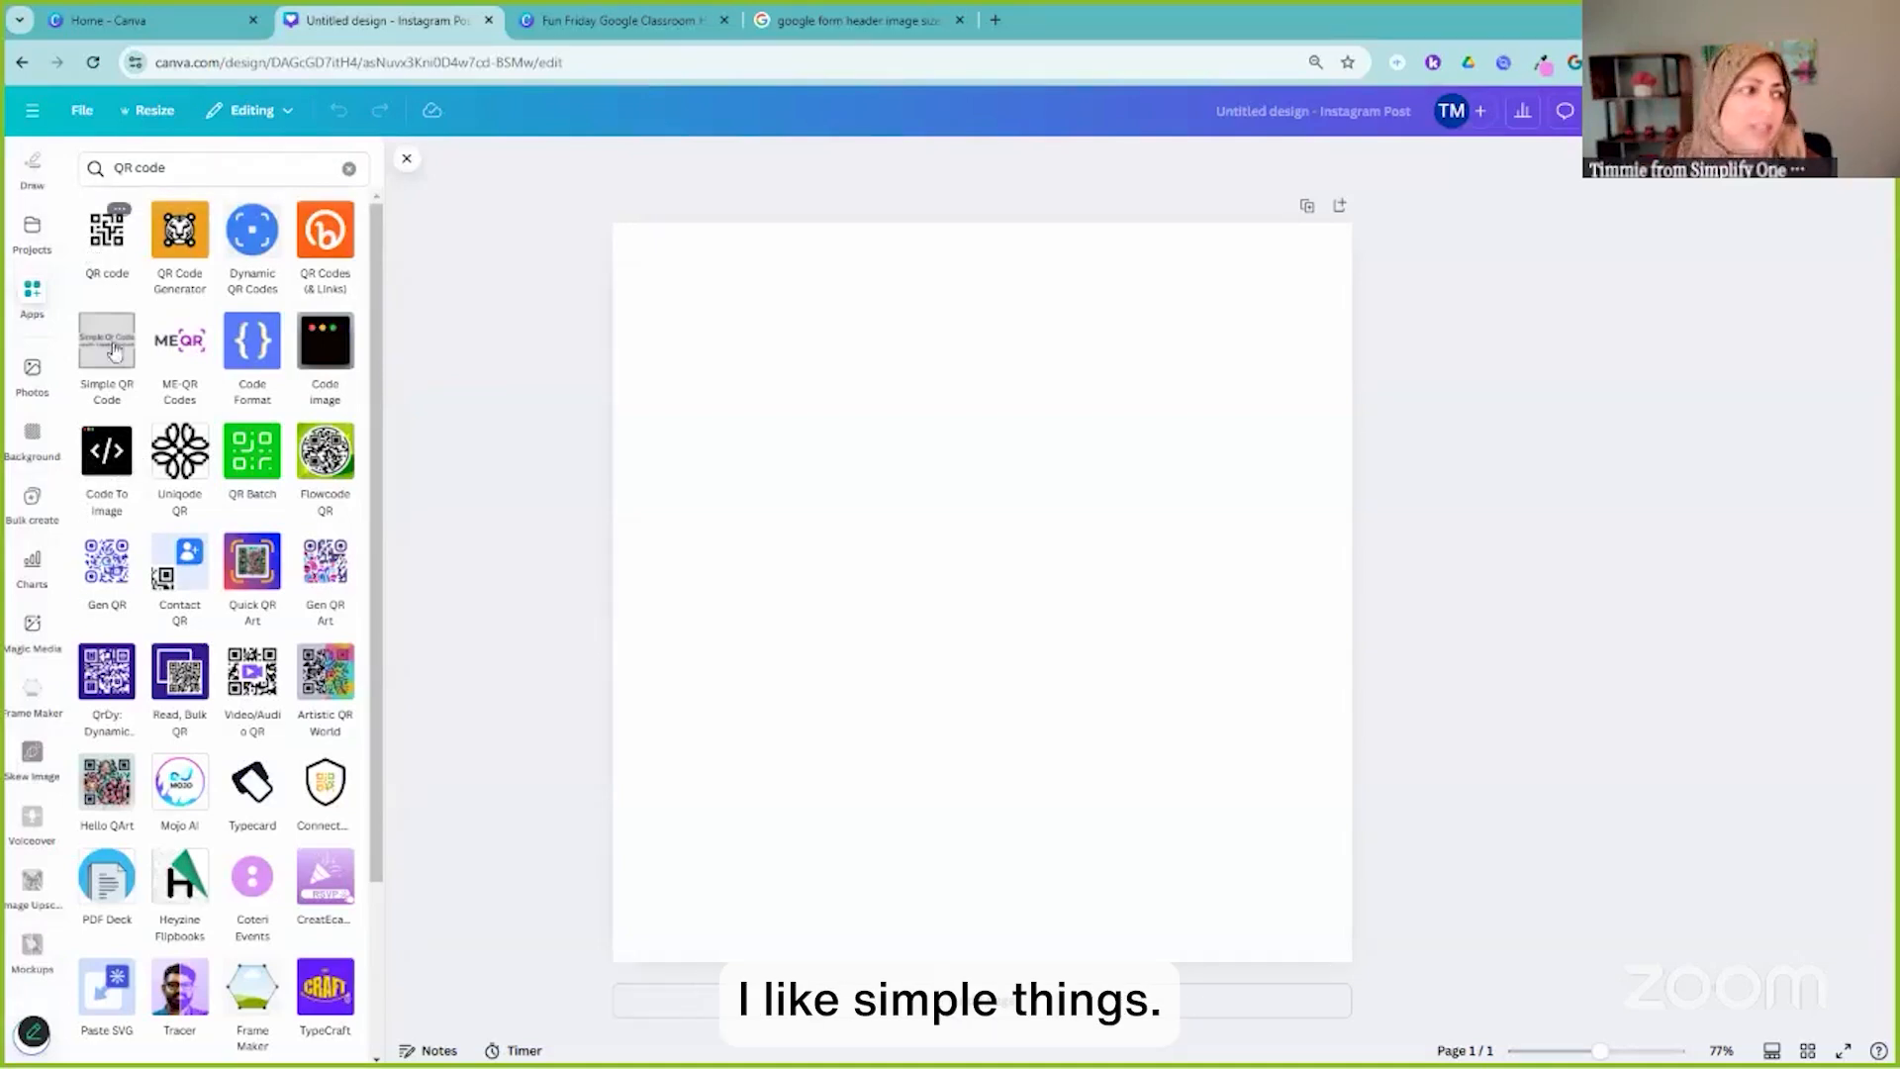
Open the QR code app and paste the Google Form link as its URL
{"action": "left_click", "coordinate": [108, 236]}
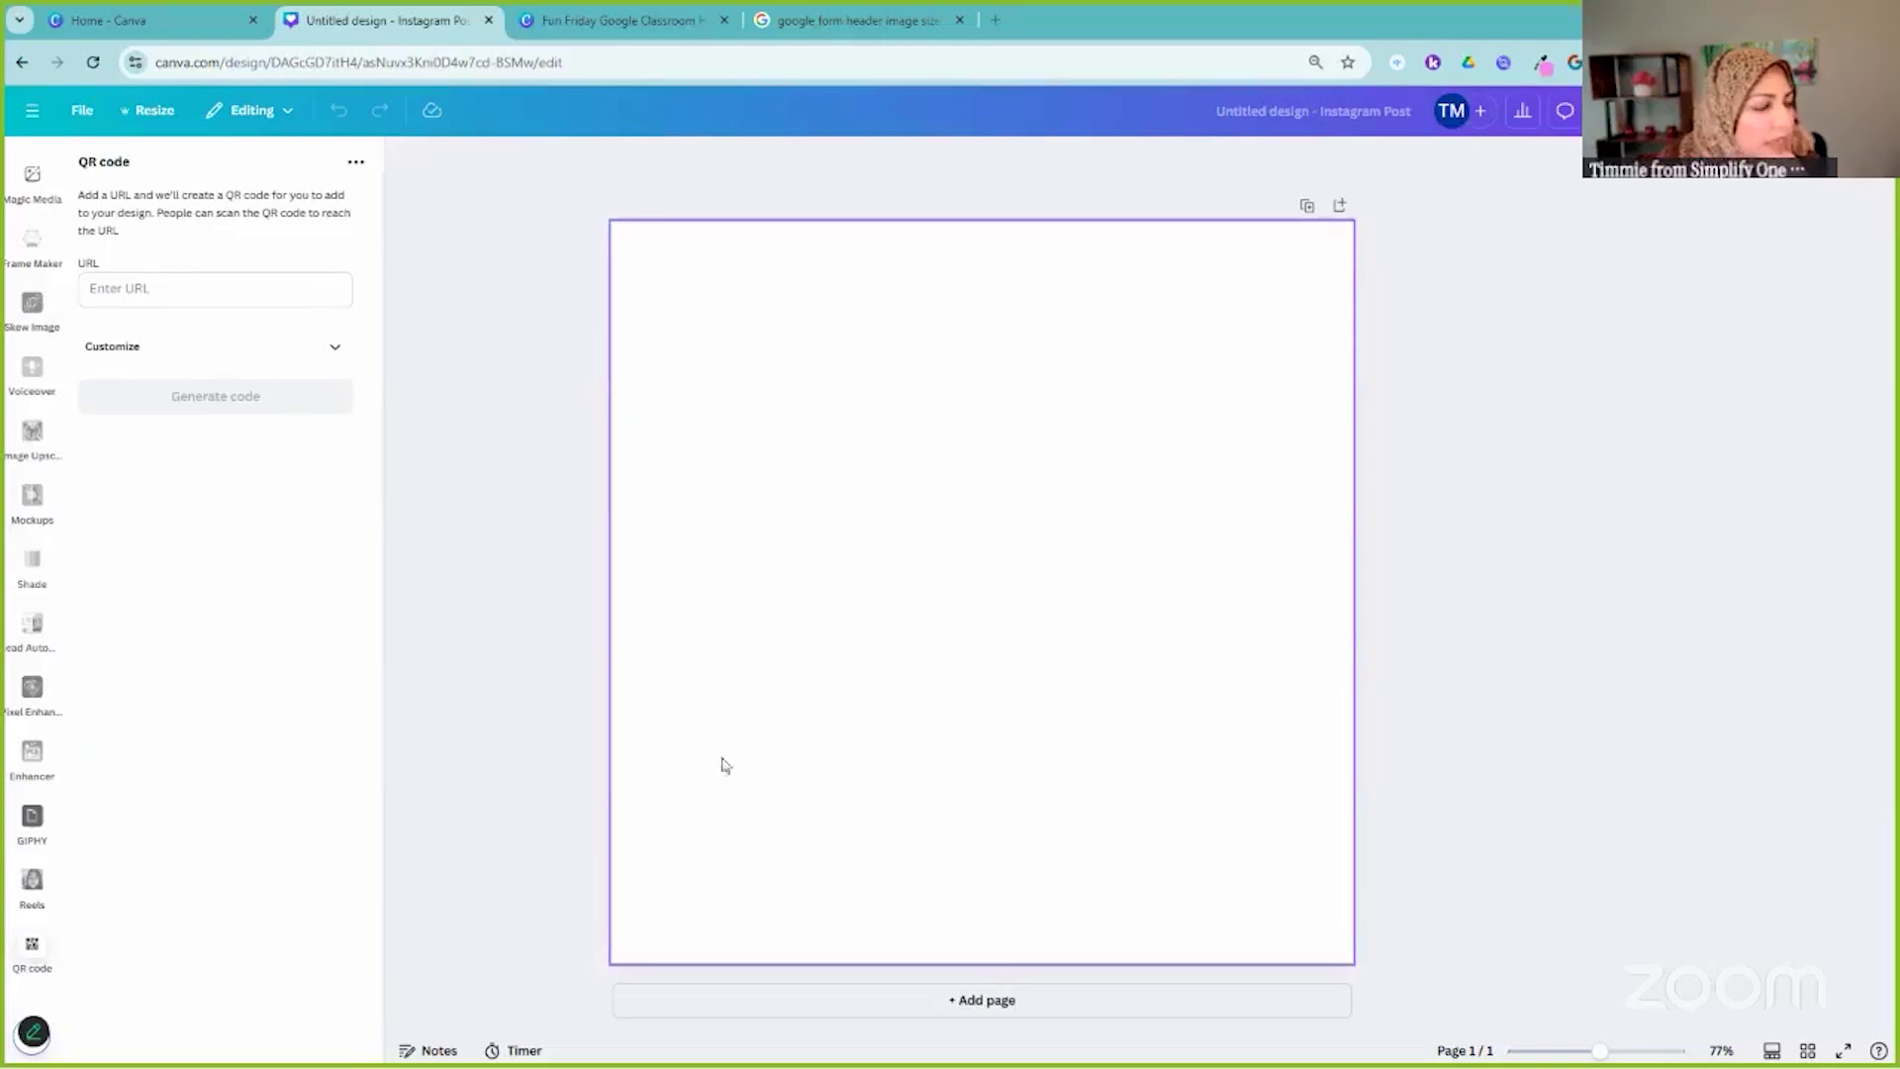
{"action": "left_click", "coordinate": [46, 947]}
{"action": "left_click", "coordinate": [33, 944]}
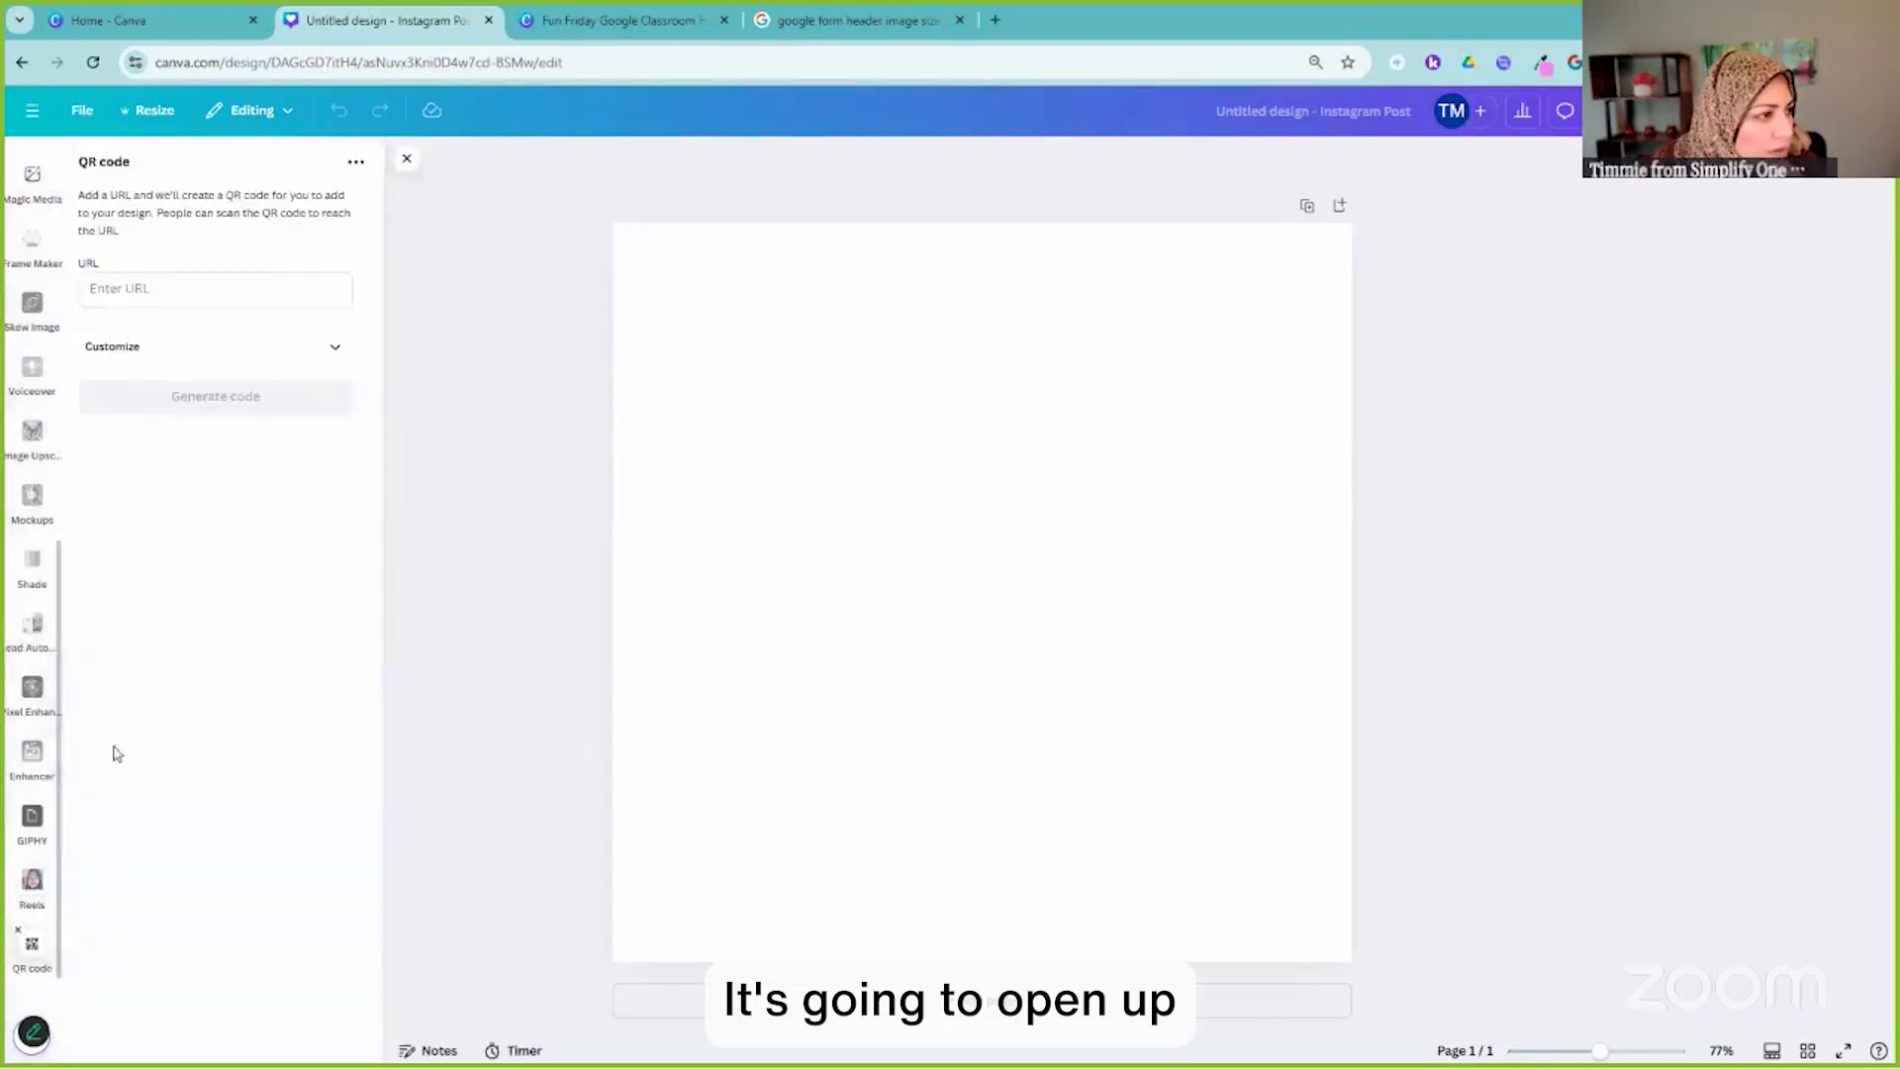
{"action": "left_click", "coordinate": [146, 285]}
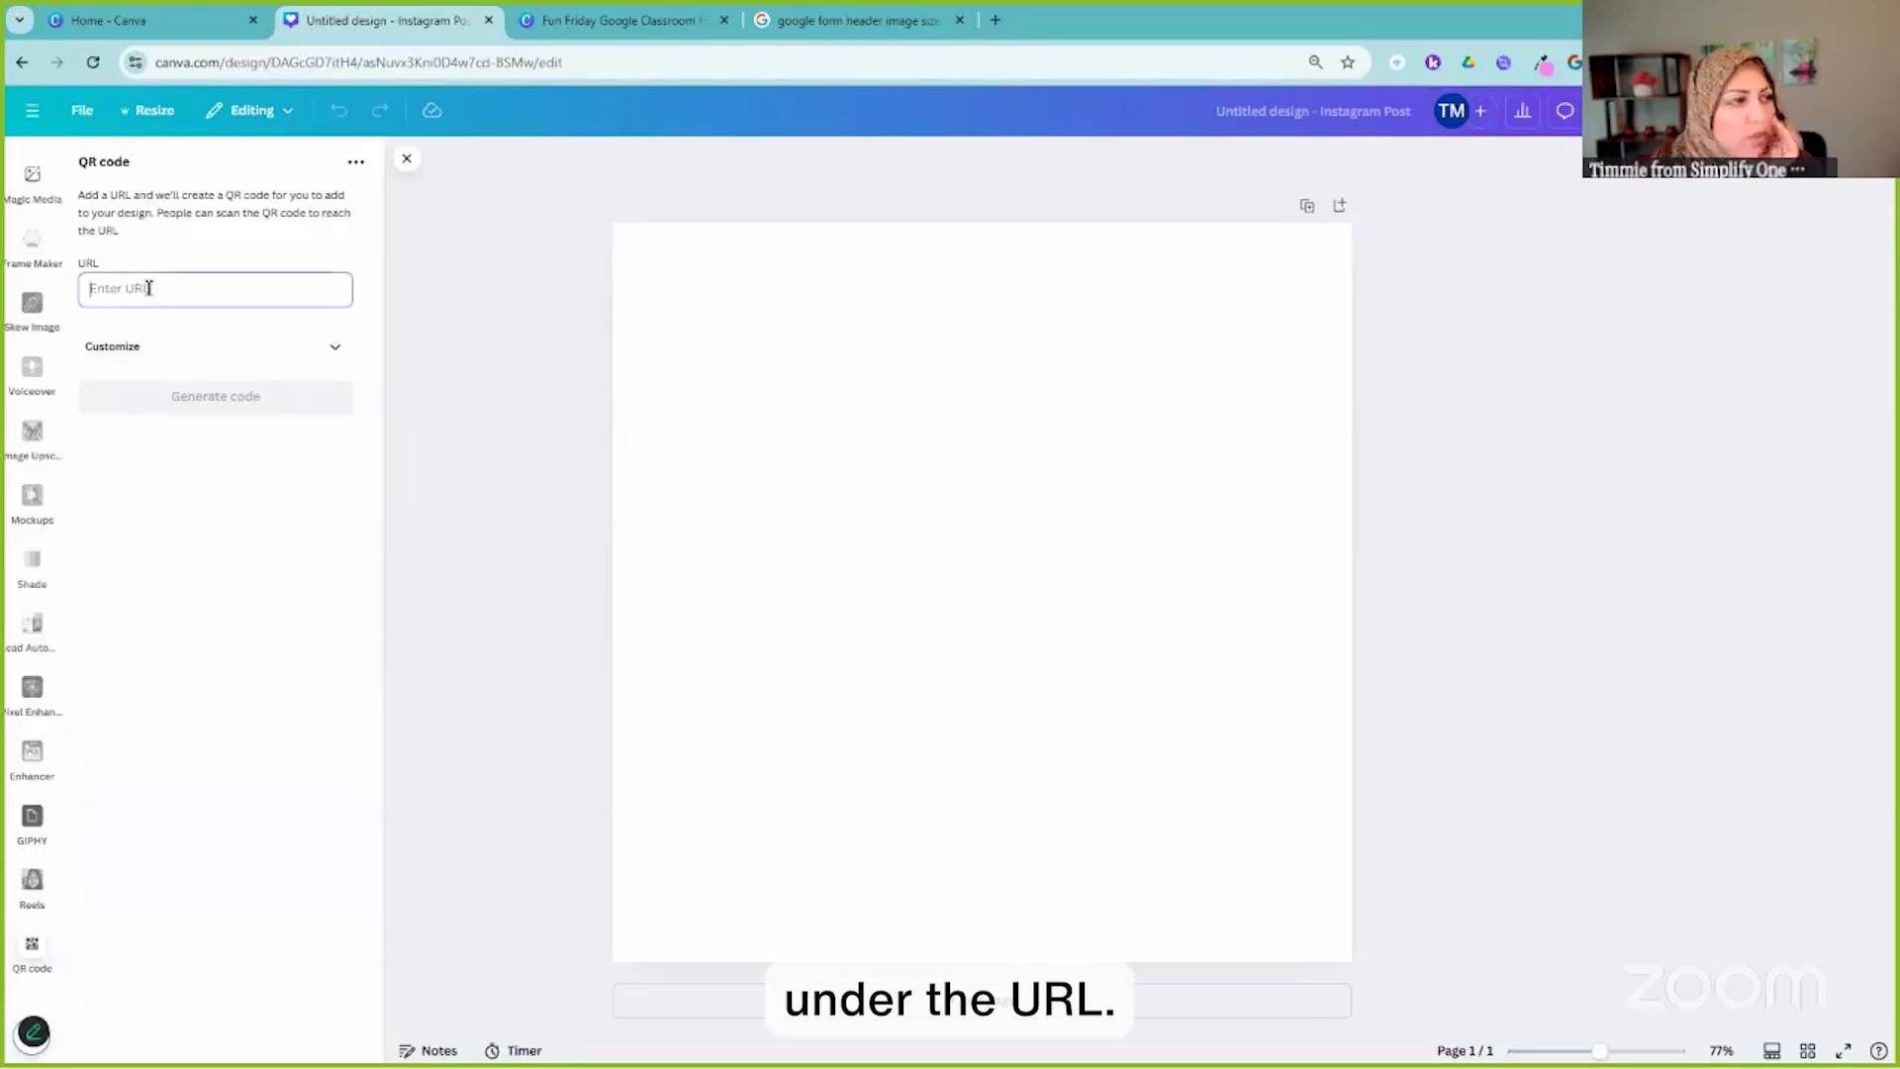
{"action": "key", "text": "ctrl+v"}
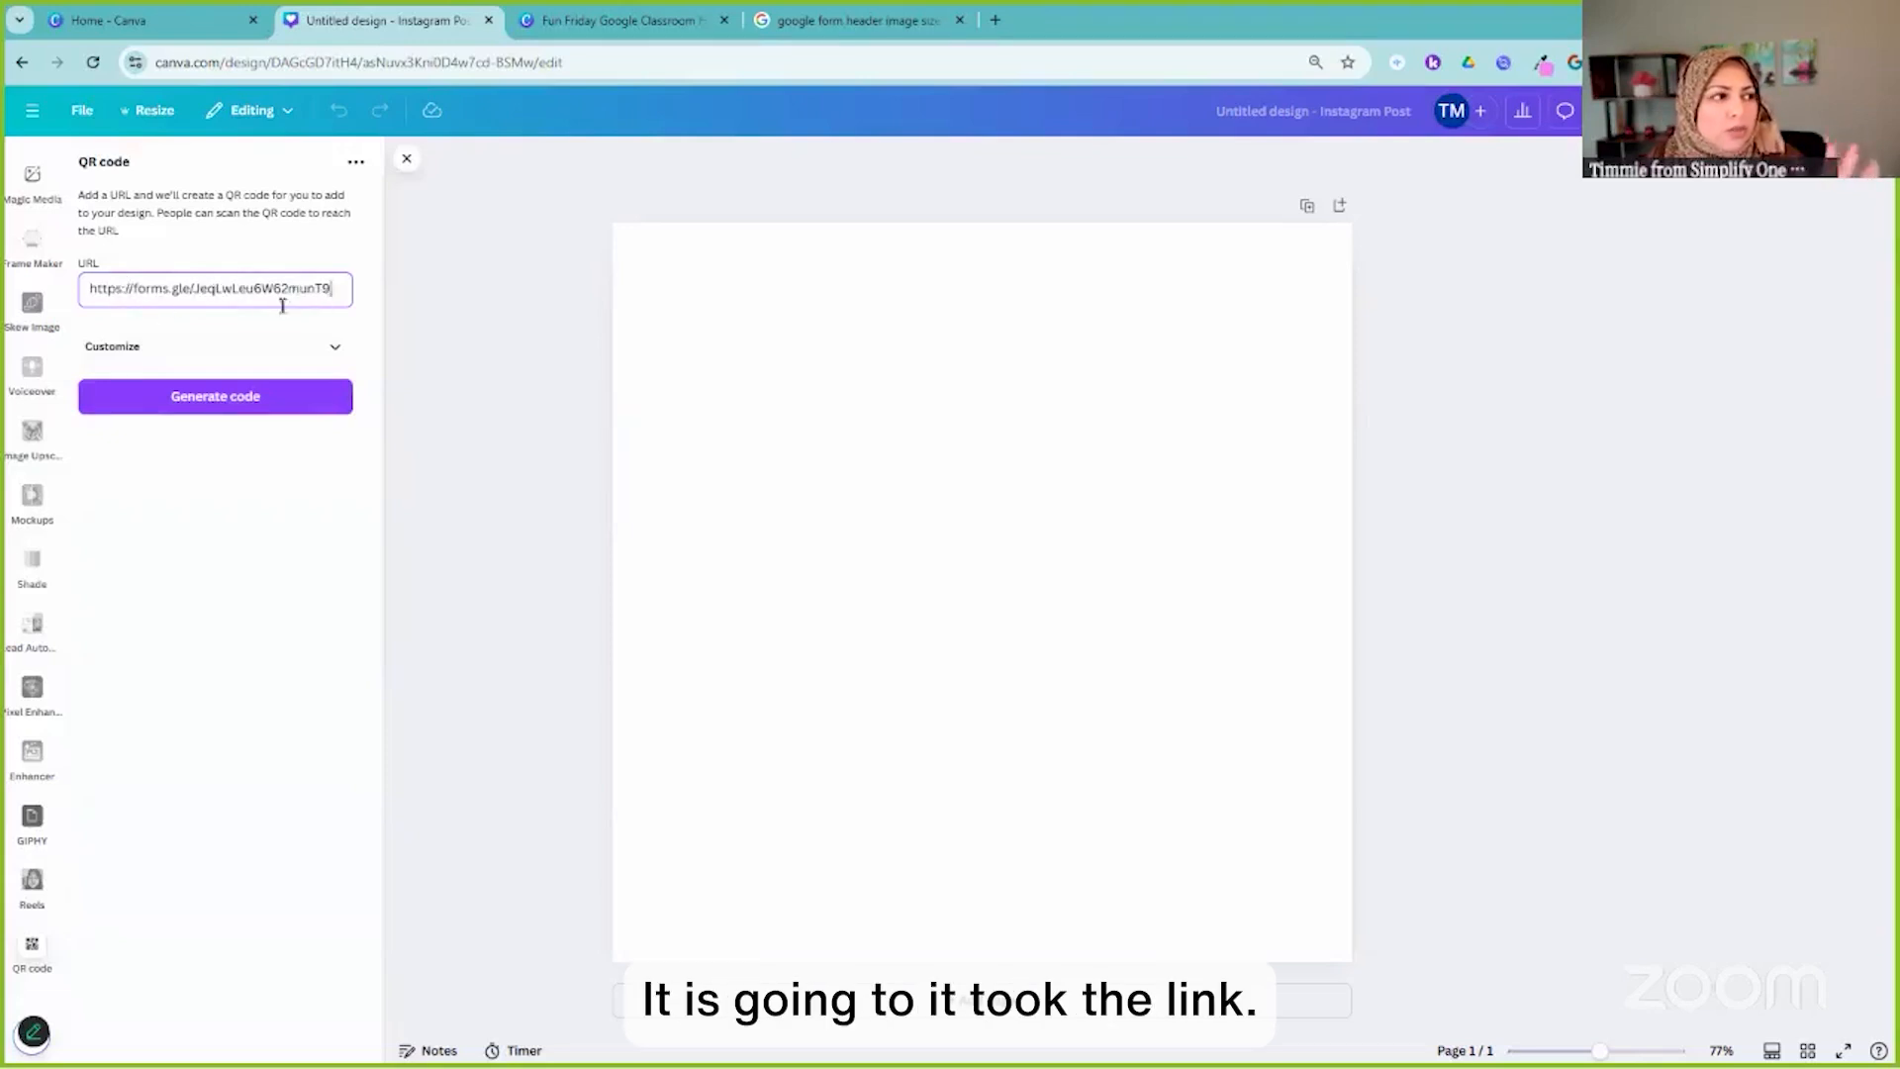
Set the QR code background to light blue and generate it on the post
{"action": "left_click", "coordinate": [332, 349]}
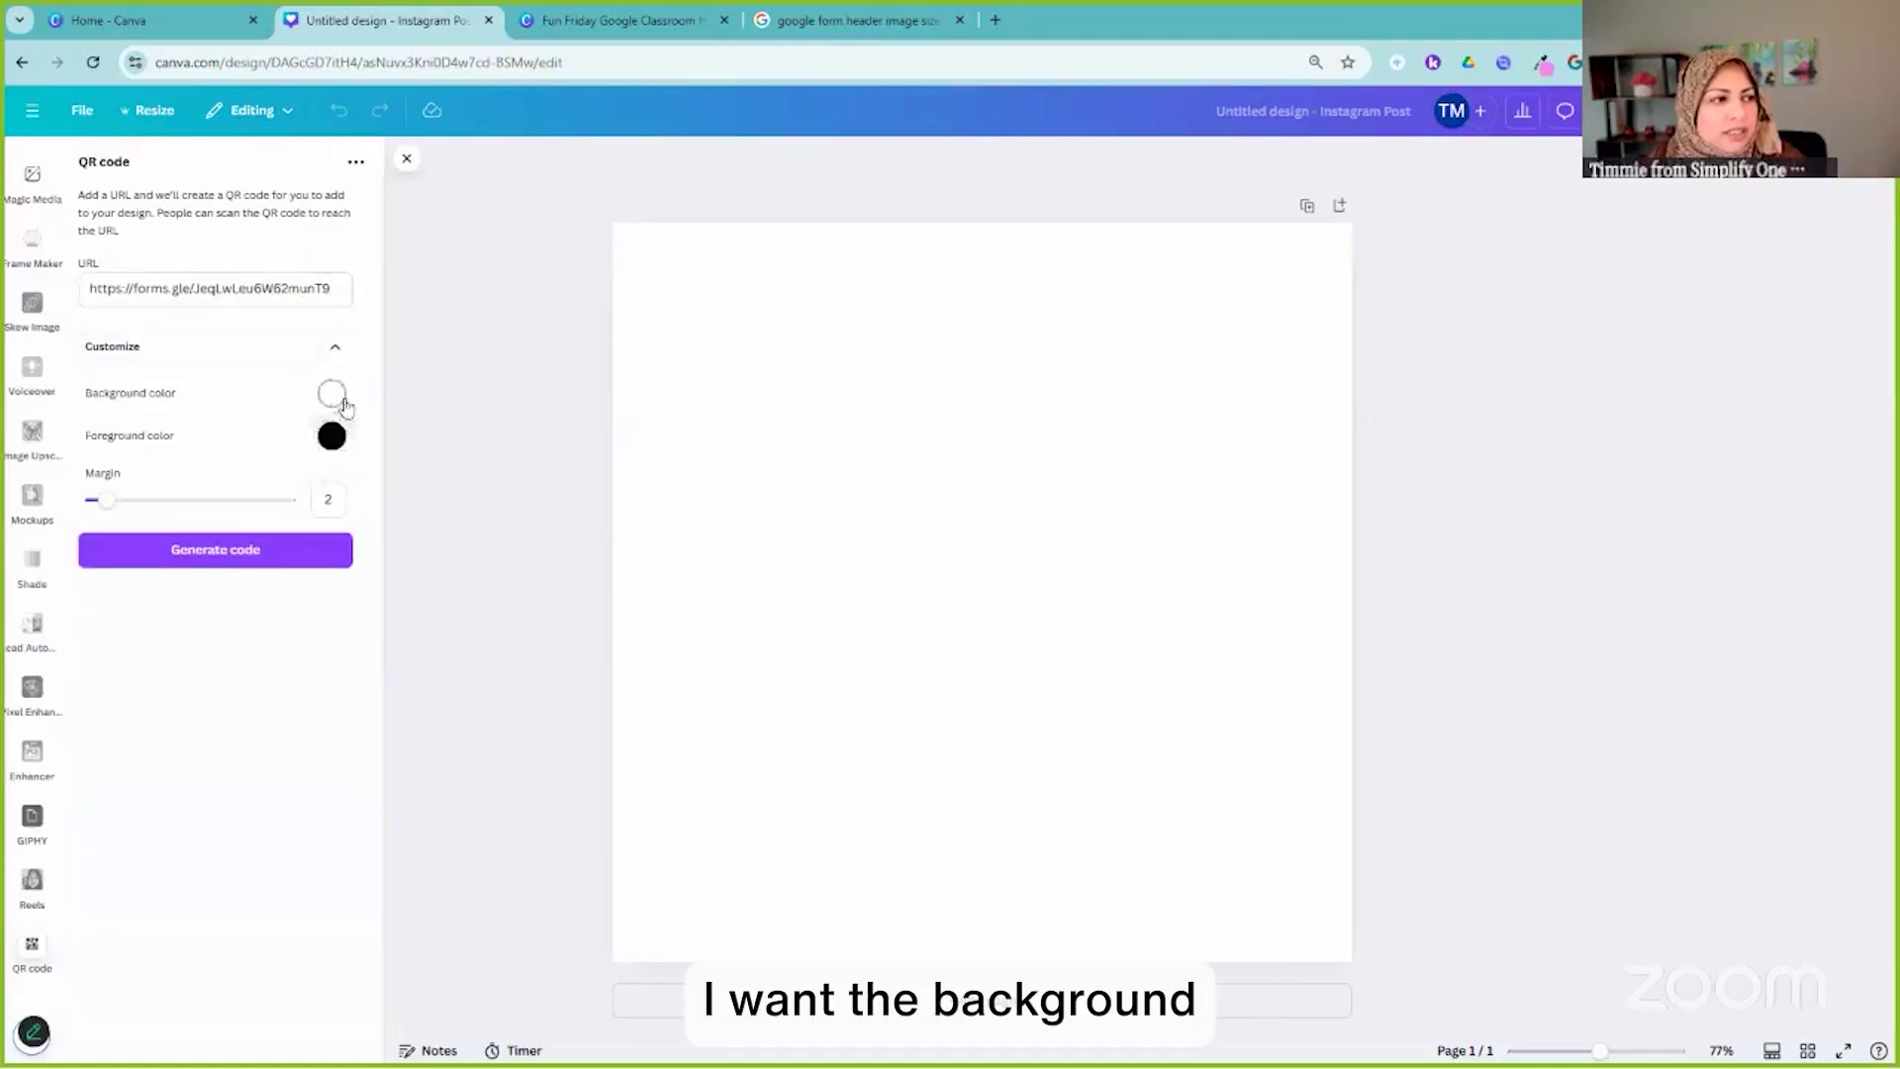
{"action": "left_click", "coordinate": [333, 395]}
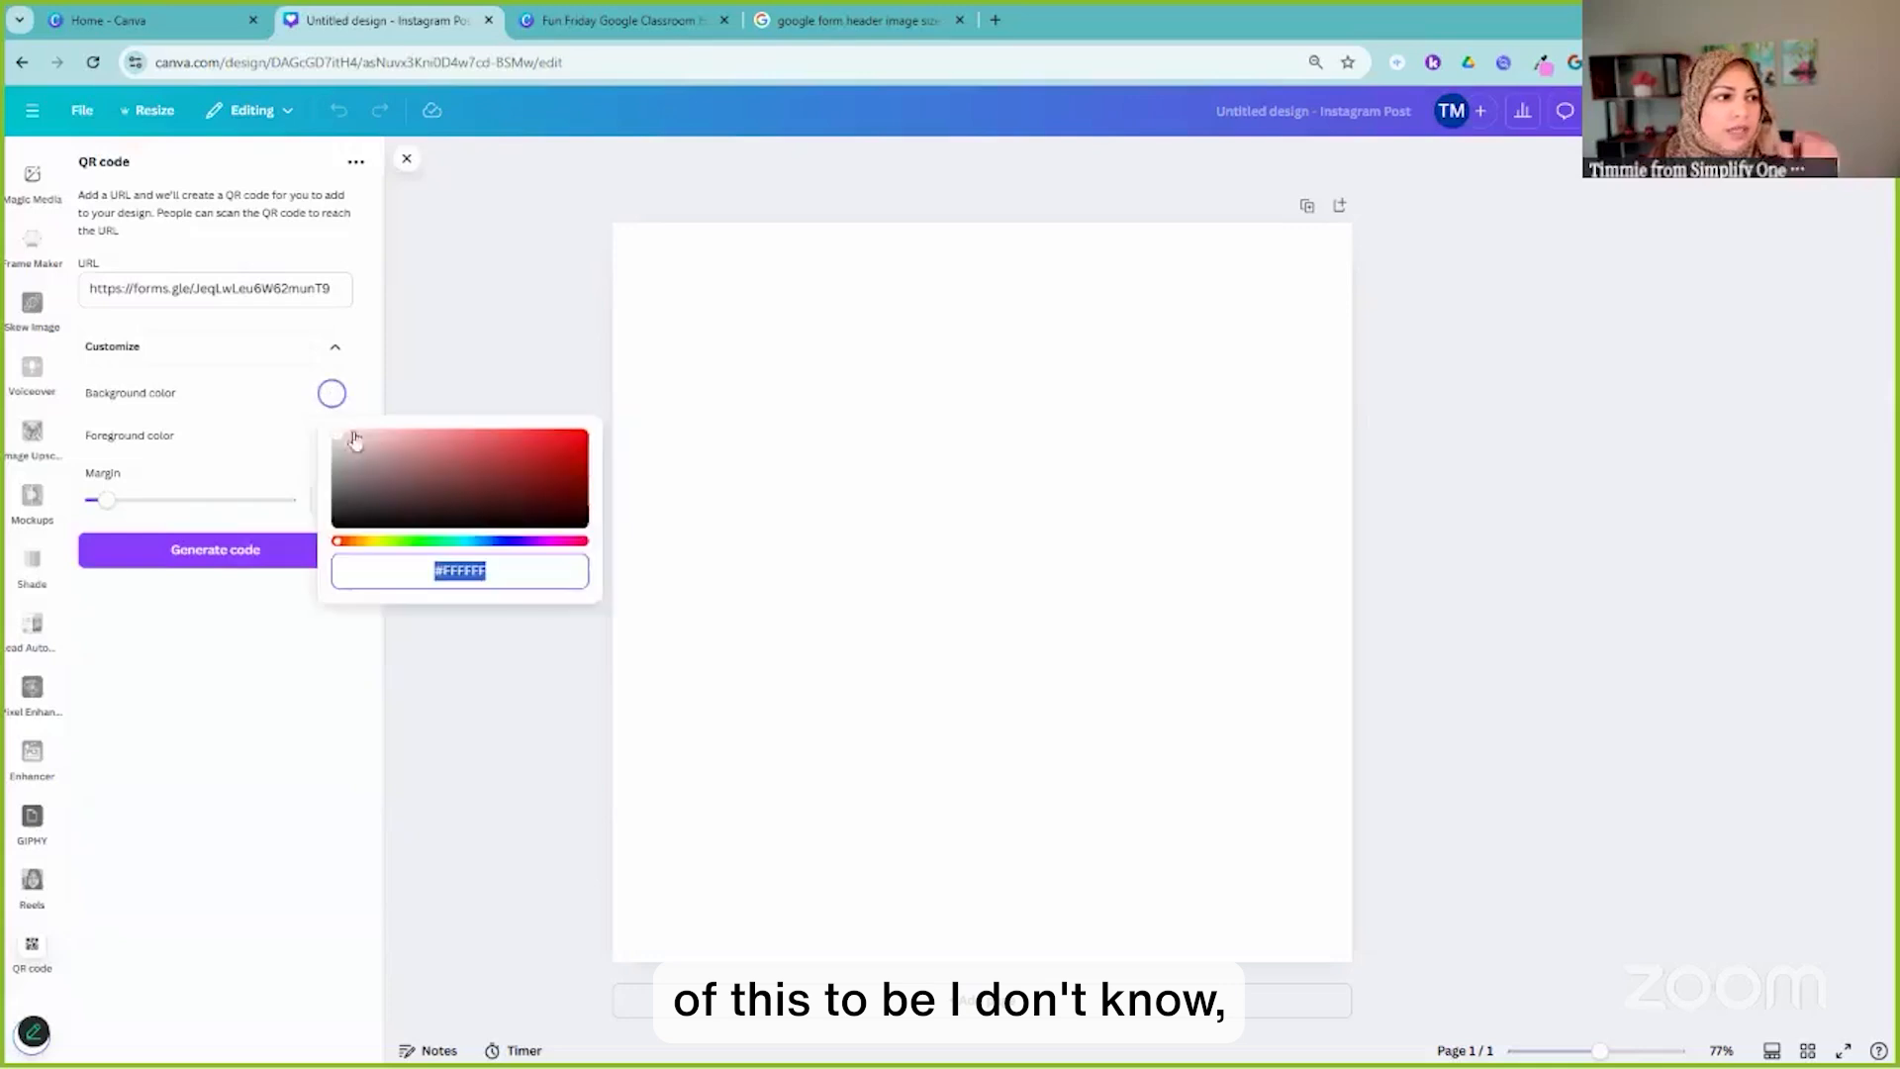
{"action": "left_click", "coordinate": [452, 524]}
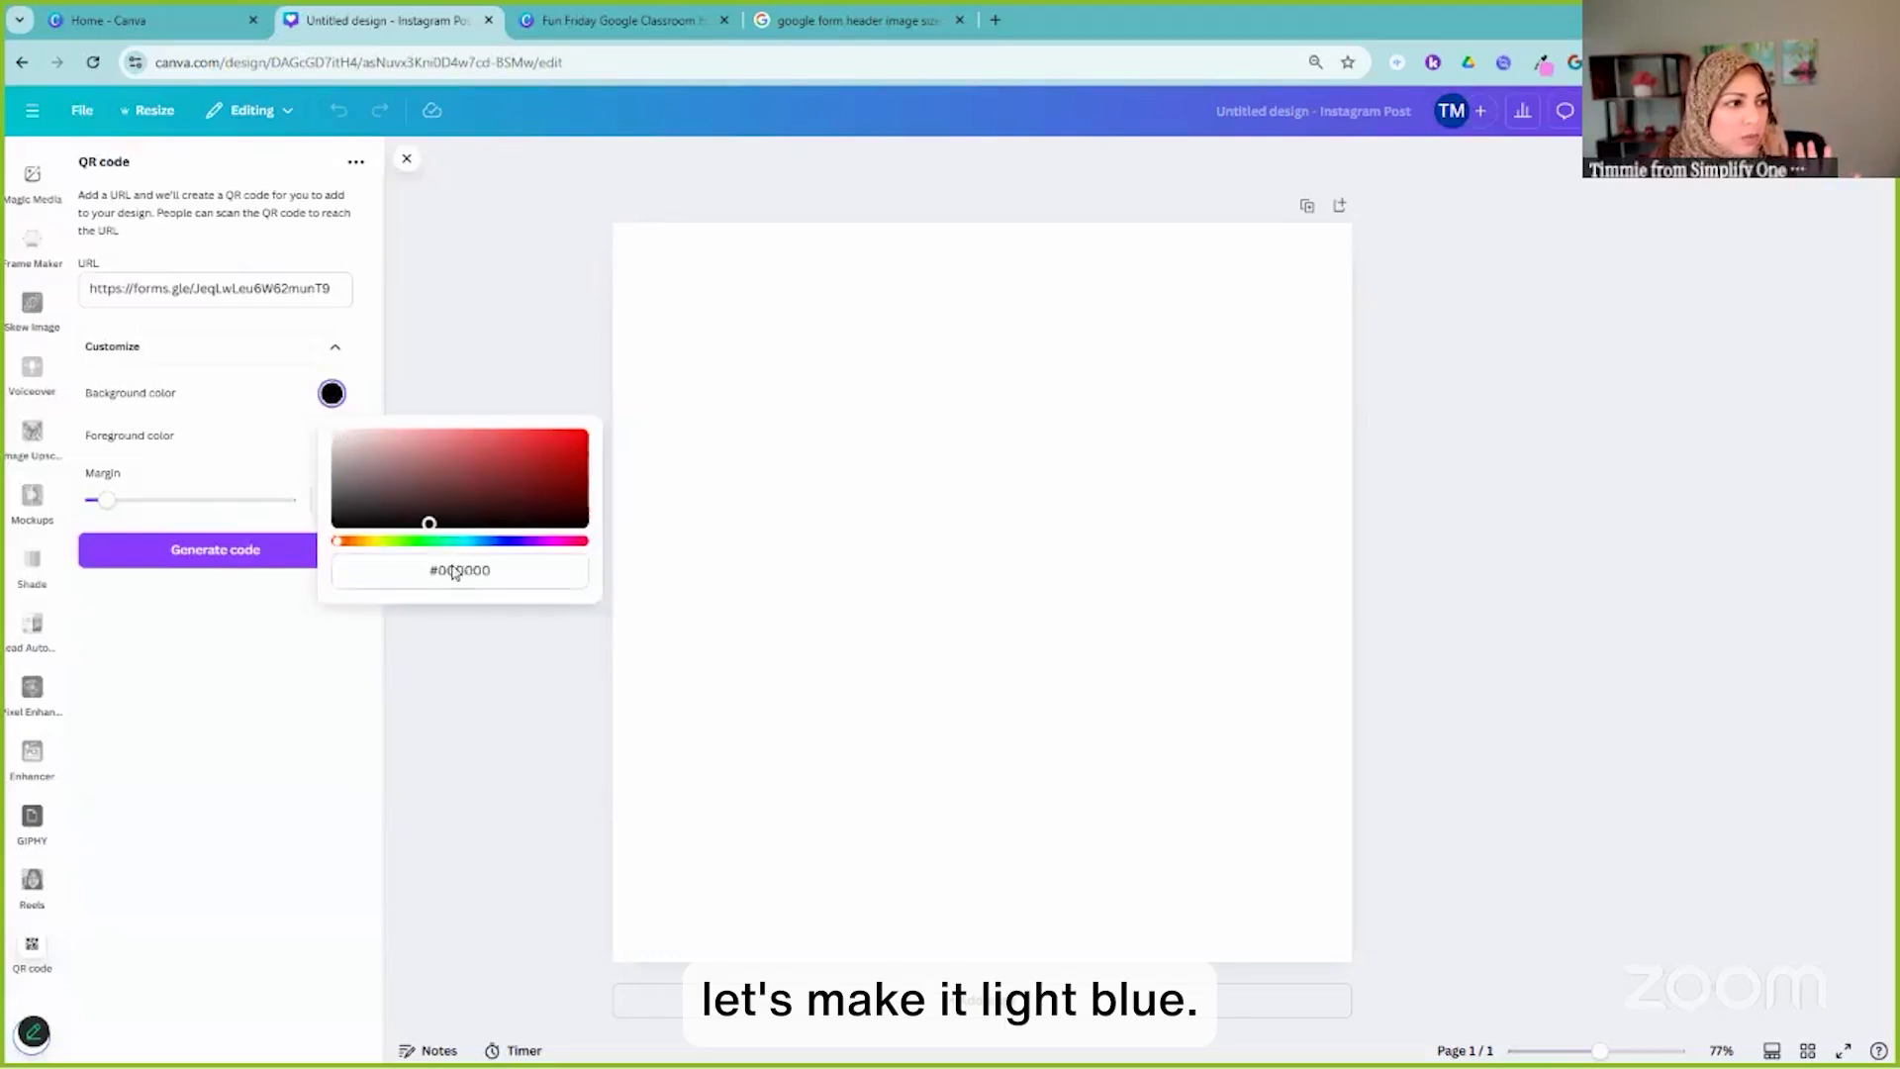
{"action": "left_click", "coordinate": [458, 542]}
{"action": "left_click_drag", "start_coordinate": [451, 527], "coordinate": [369, 440]}
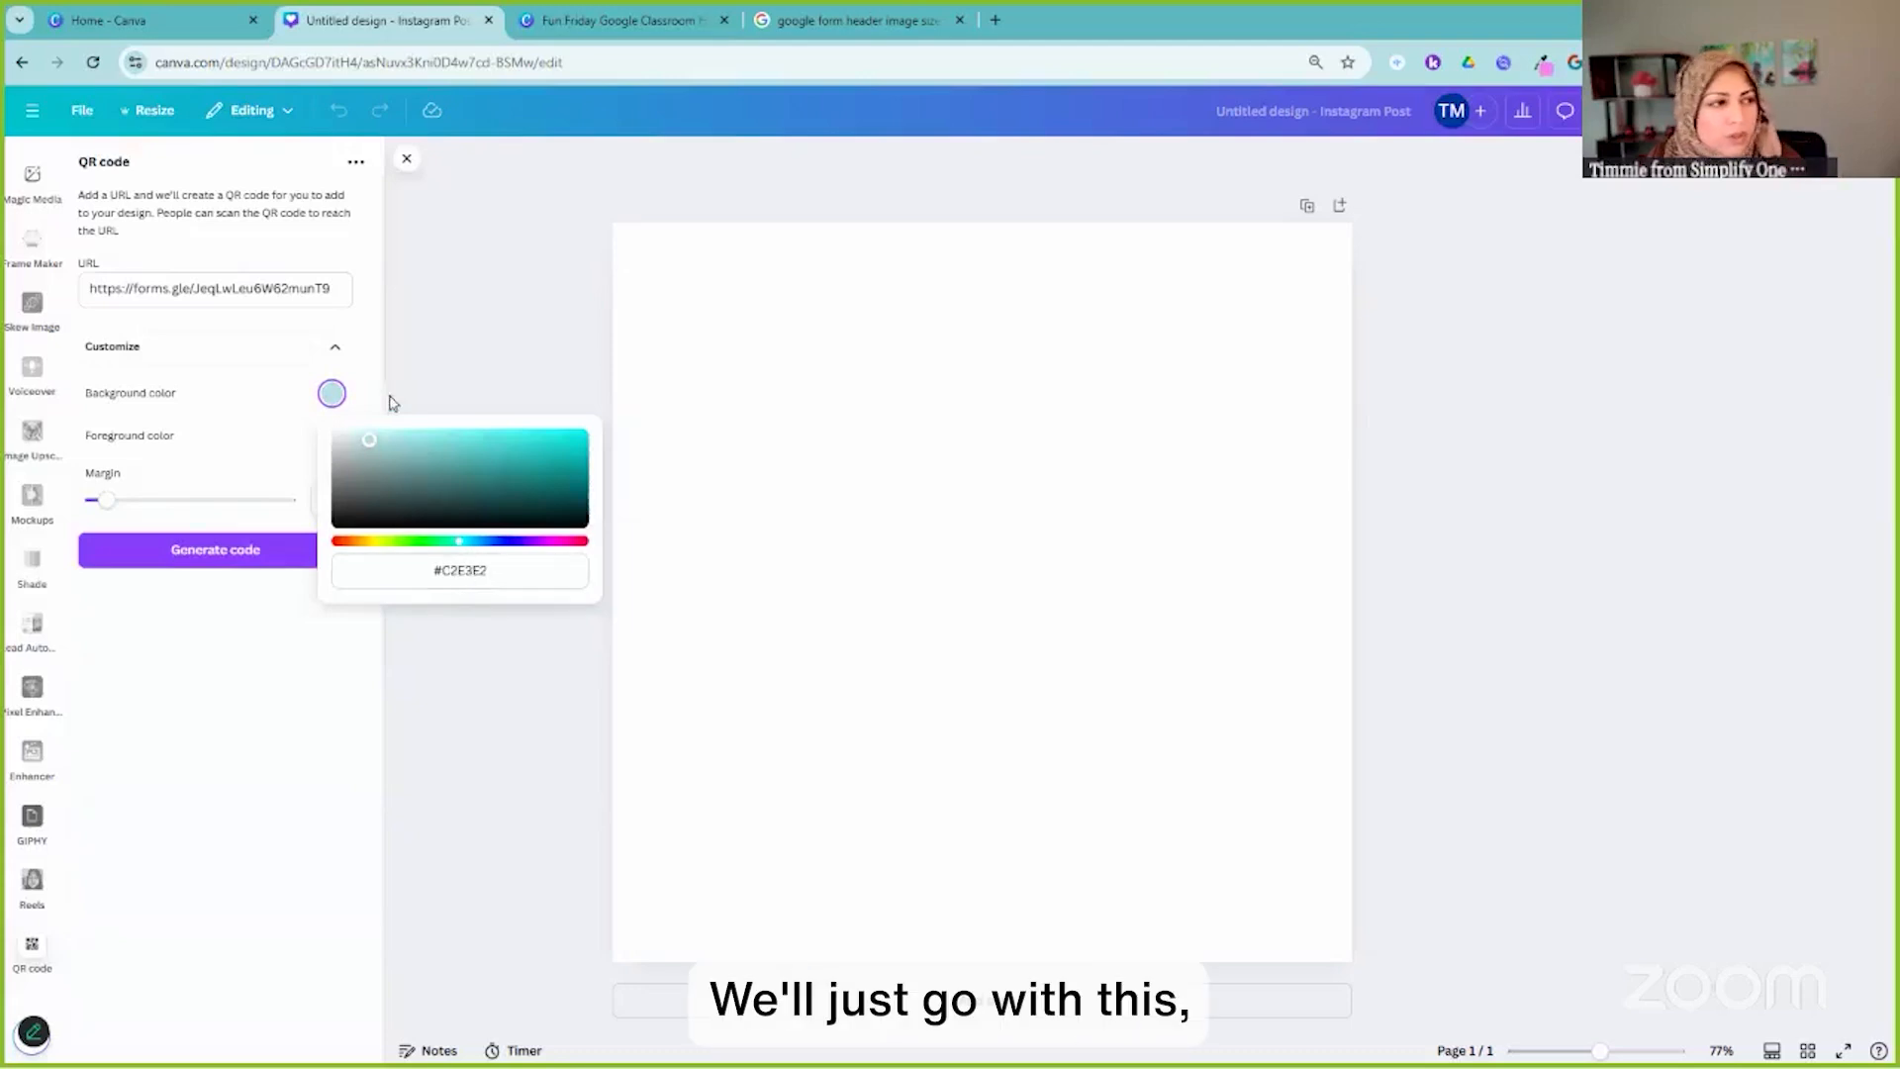
{"action": "left_click", "coordinate": [365, 379]}
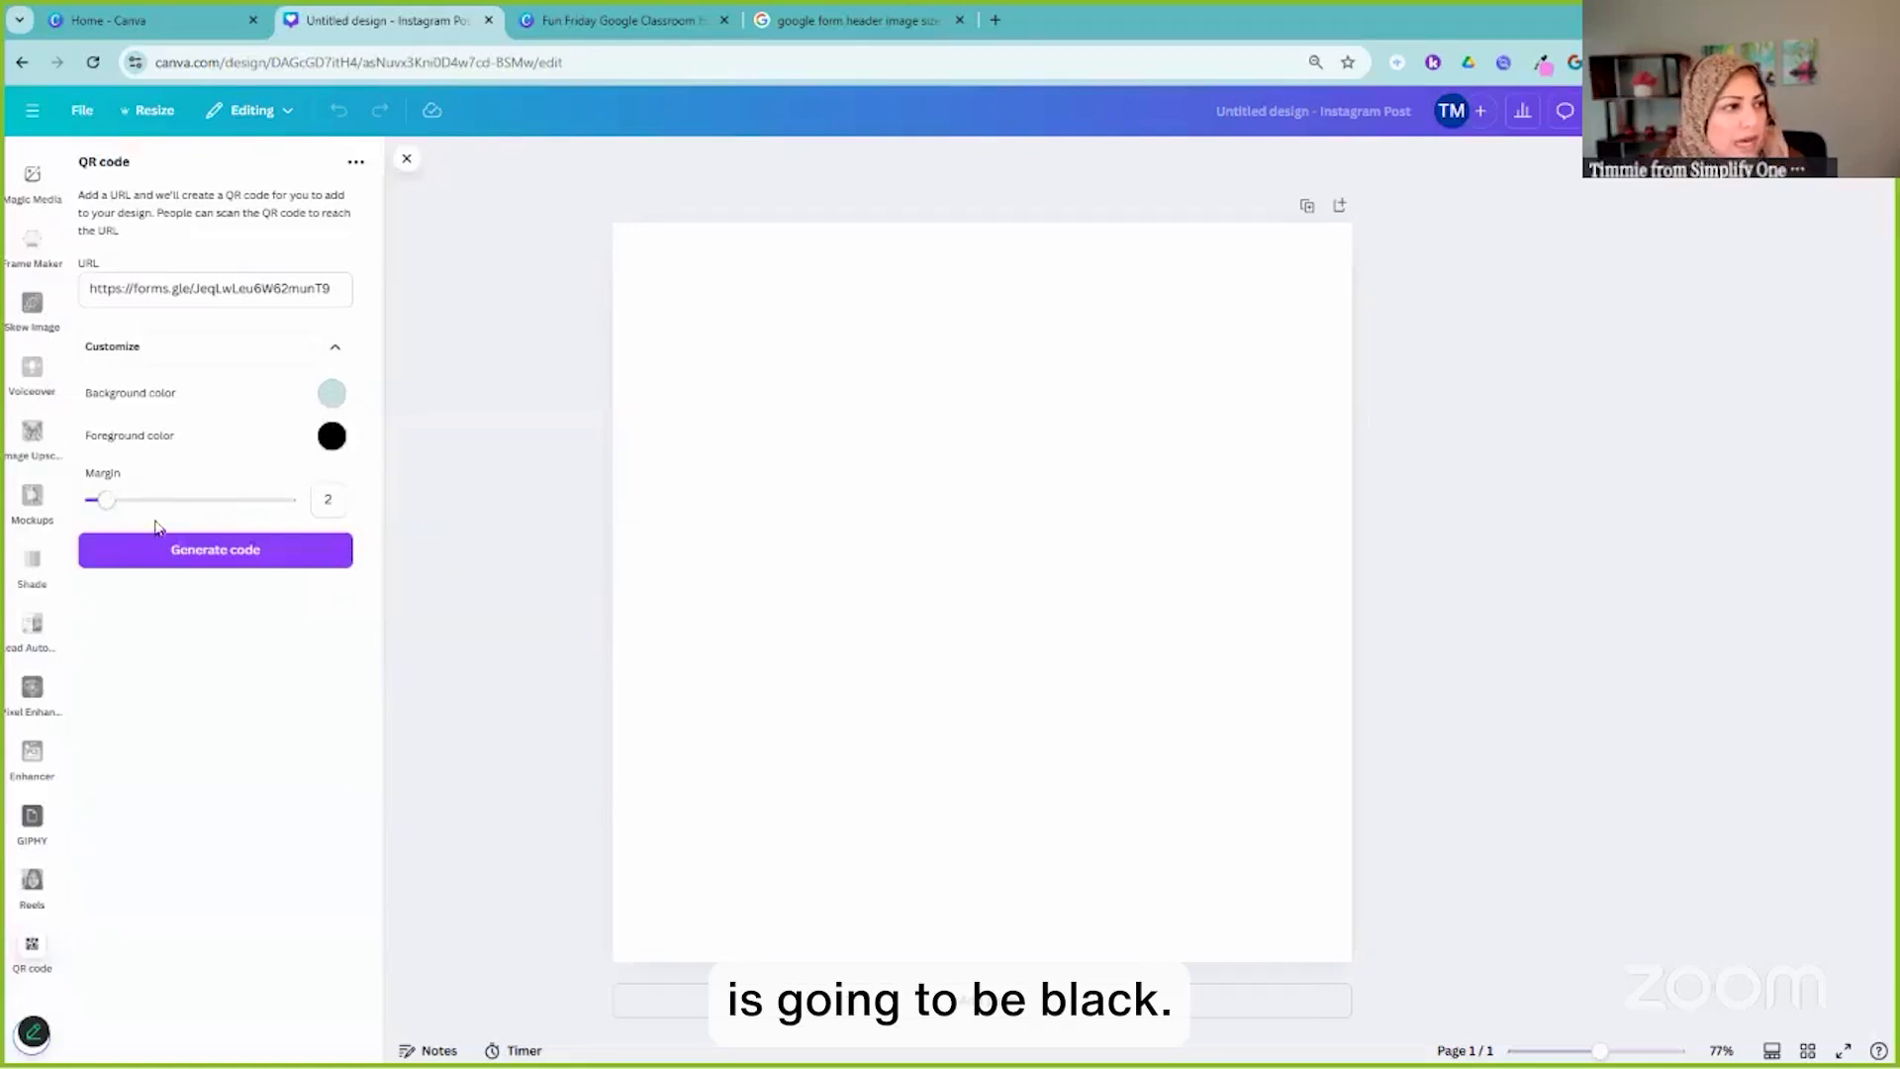
{"action": "left_click", "coordinate": [206, 554]}
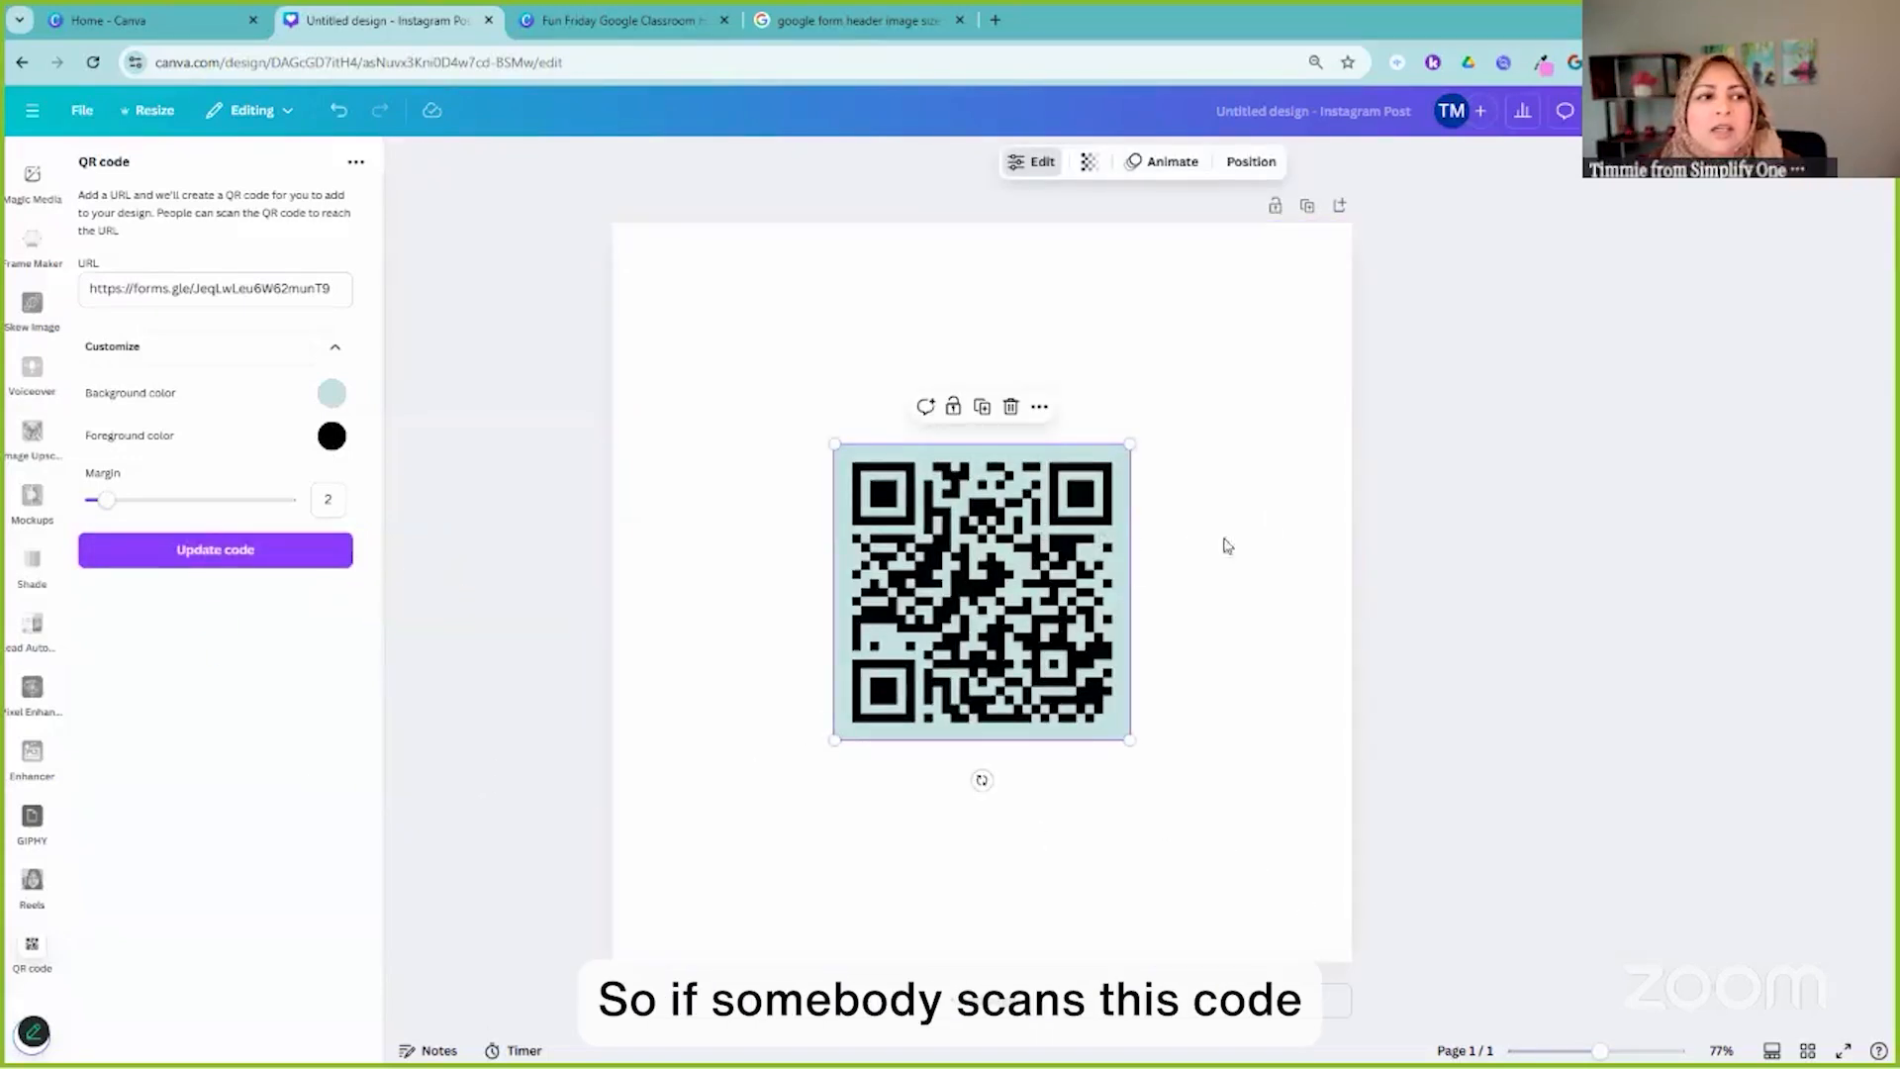
{"action": "left_click", "coordinate": [1266, 584]}
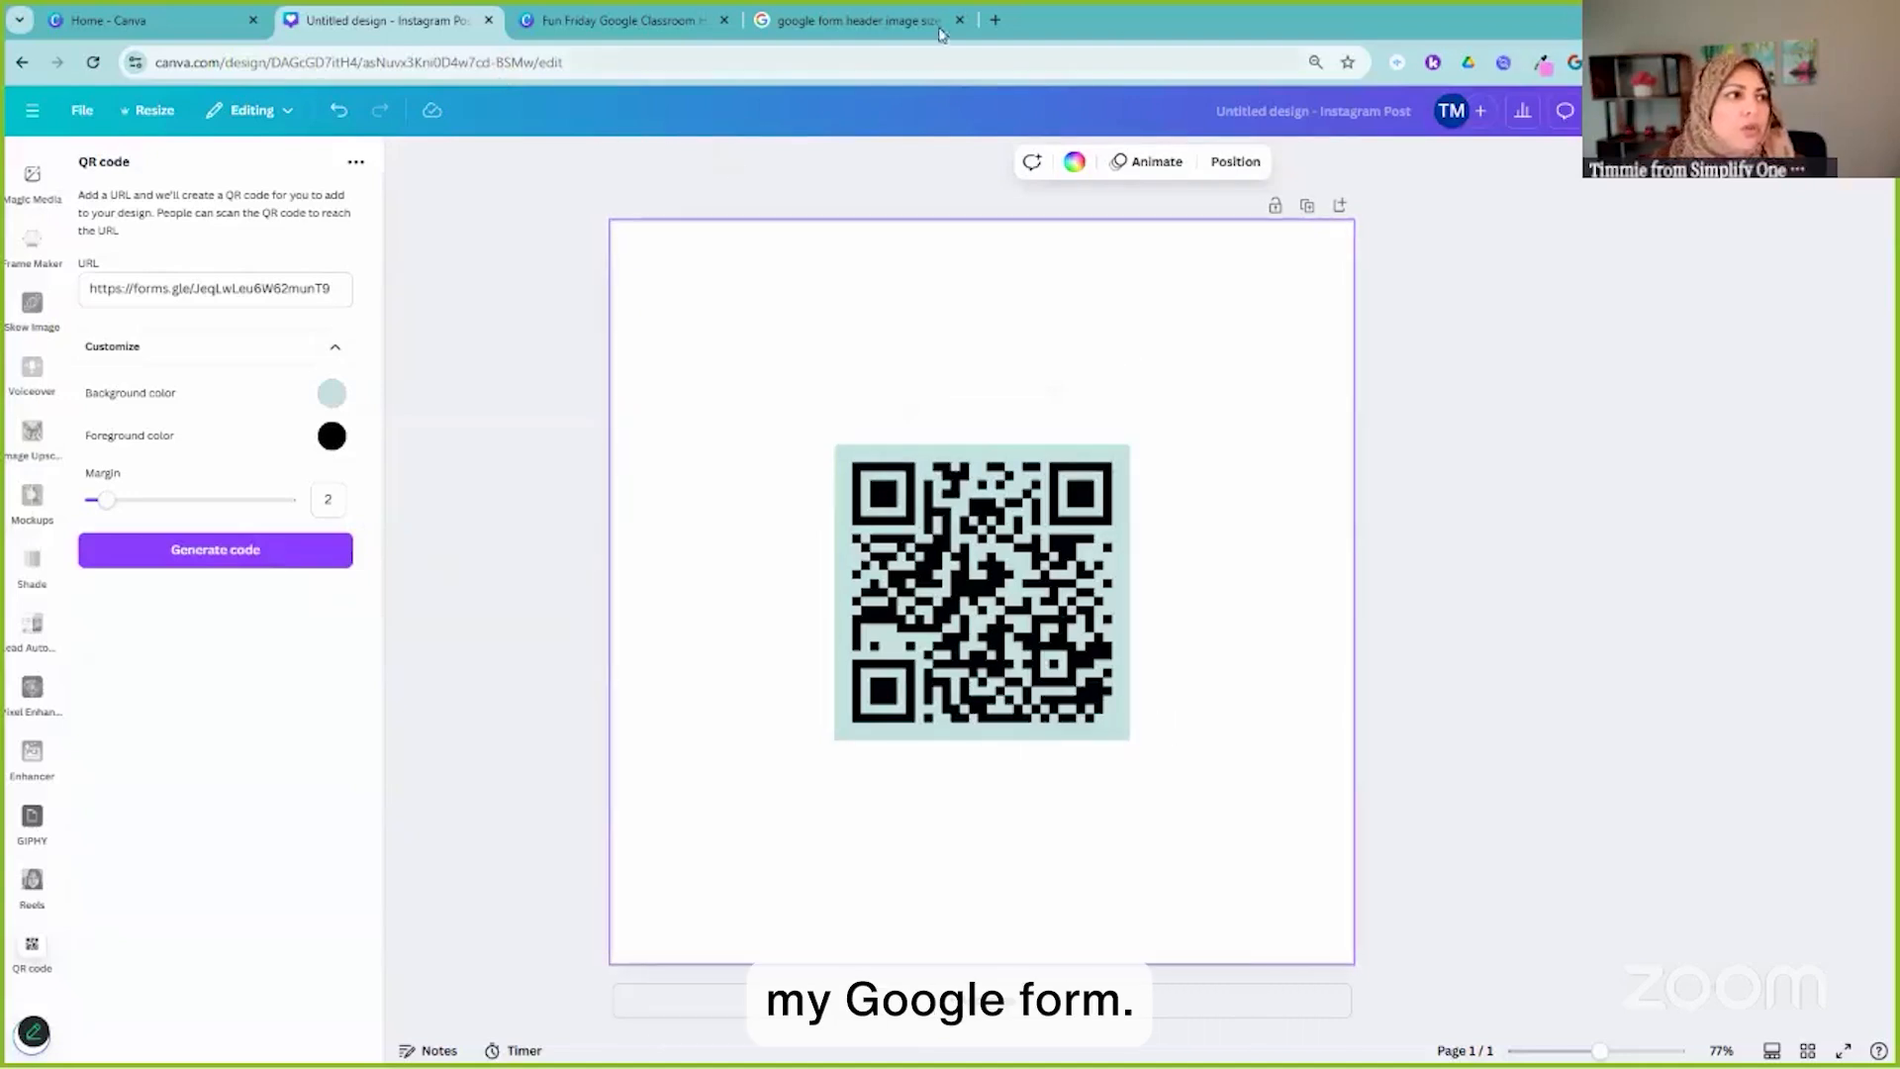
Switch to the Google Form and open it in respondent preview
{"action": "key", "text": "alt+Tab"}
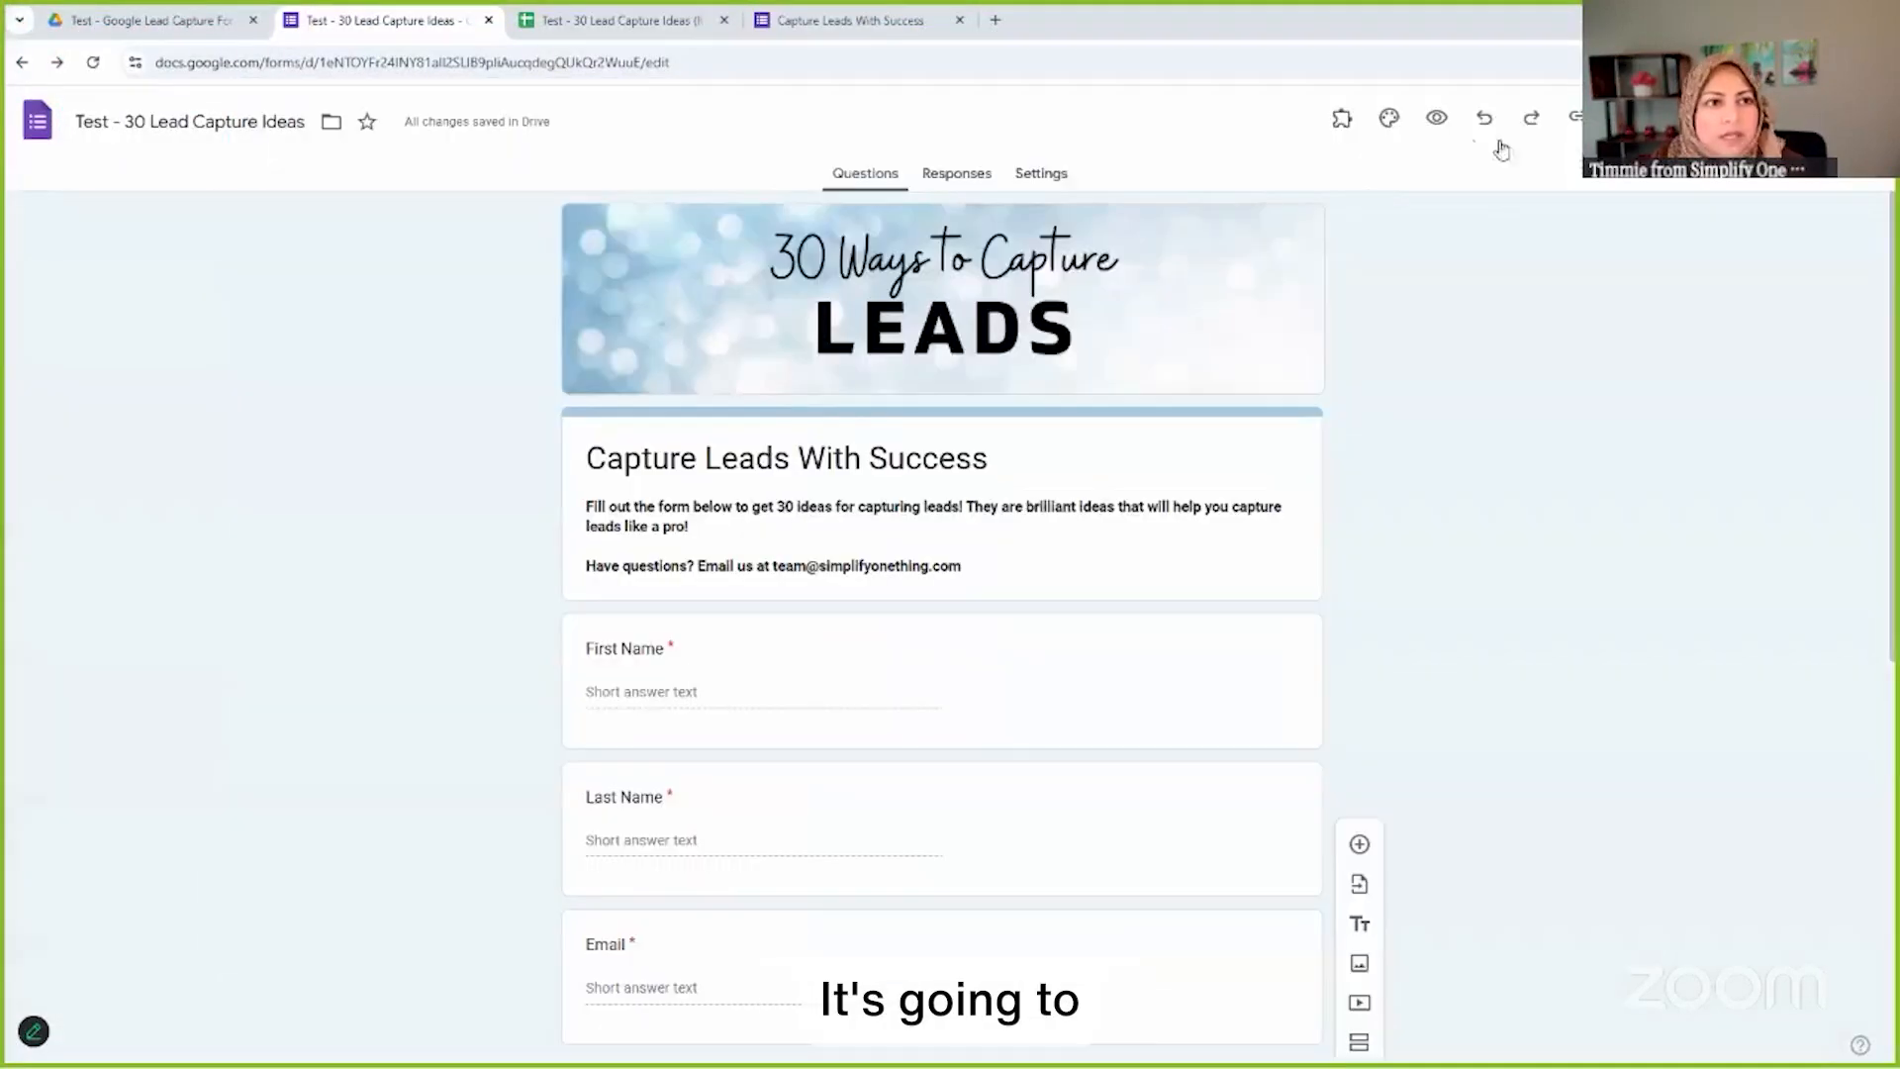
{"action": "left_click", "coordinate": [1437, 119]}
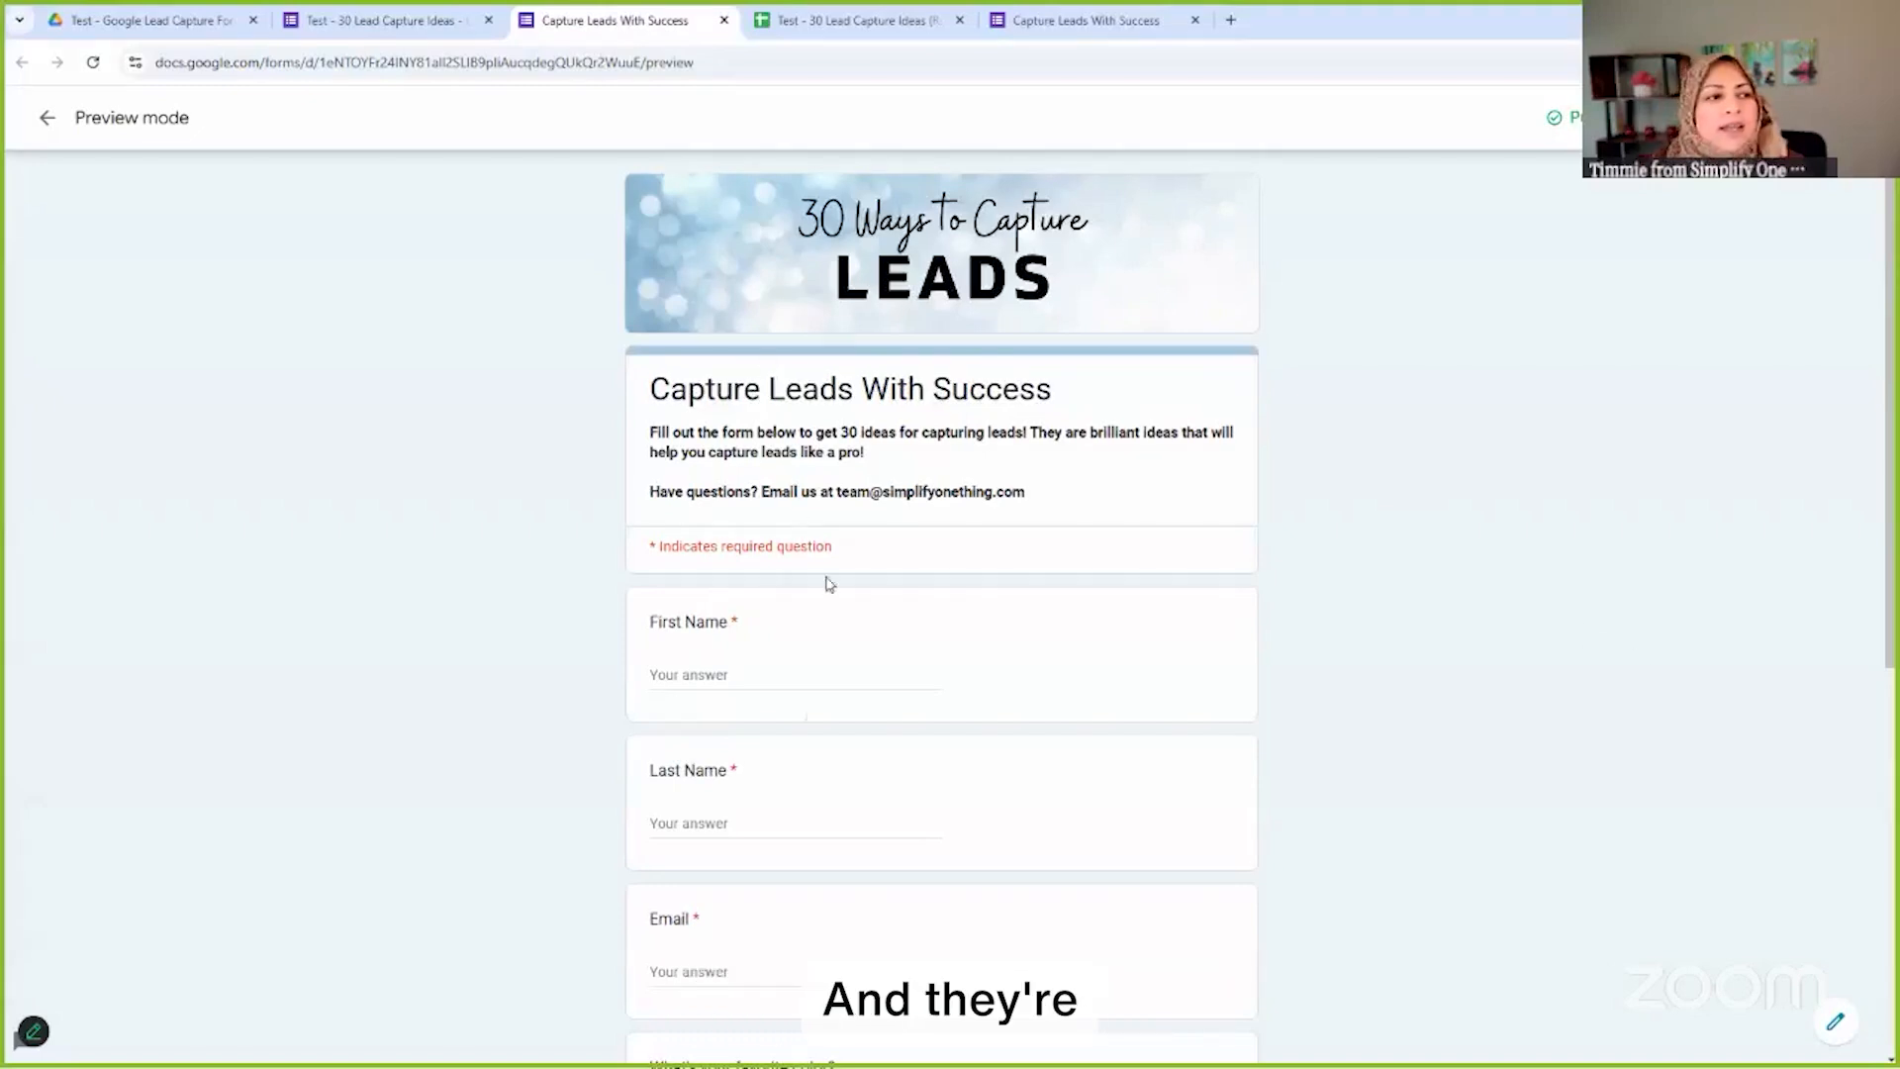
{"action": "scroll", "coordinate": [751, 926], "scroll_direction": "down", "scroll_amount": 6}
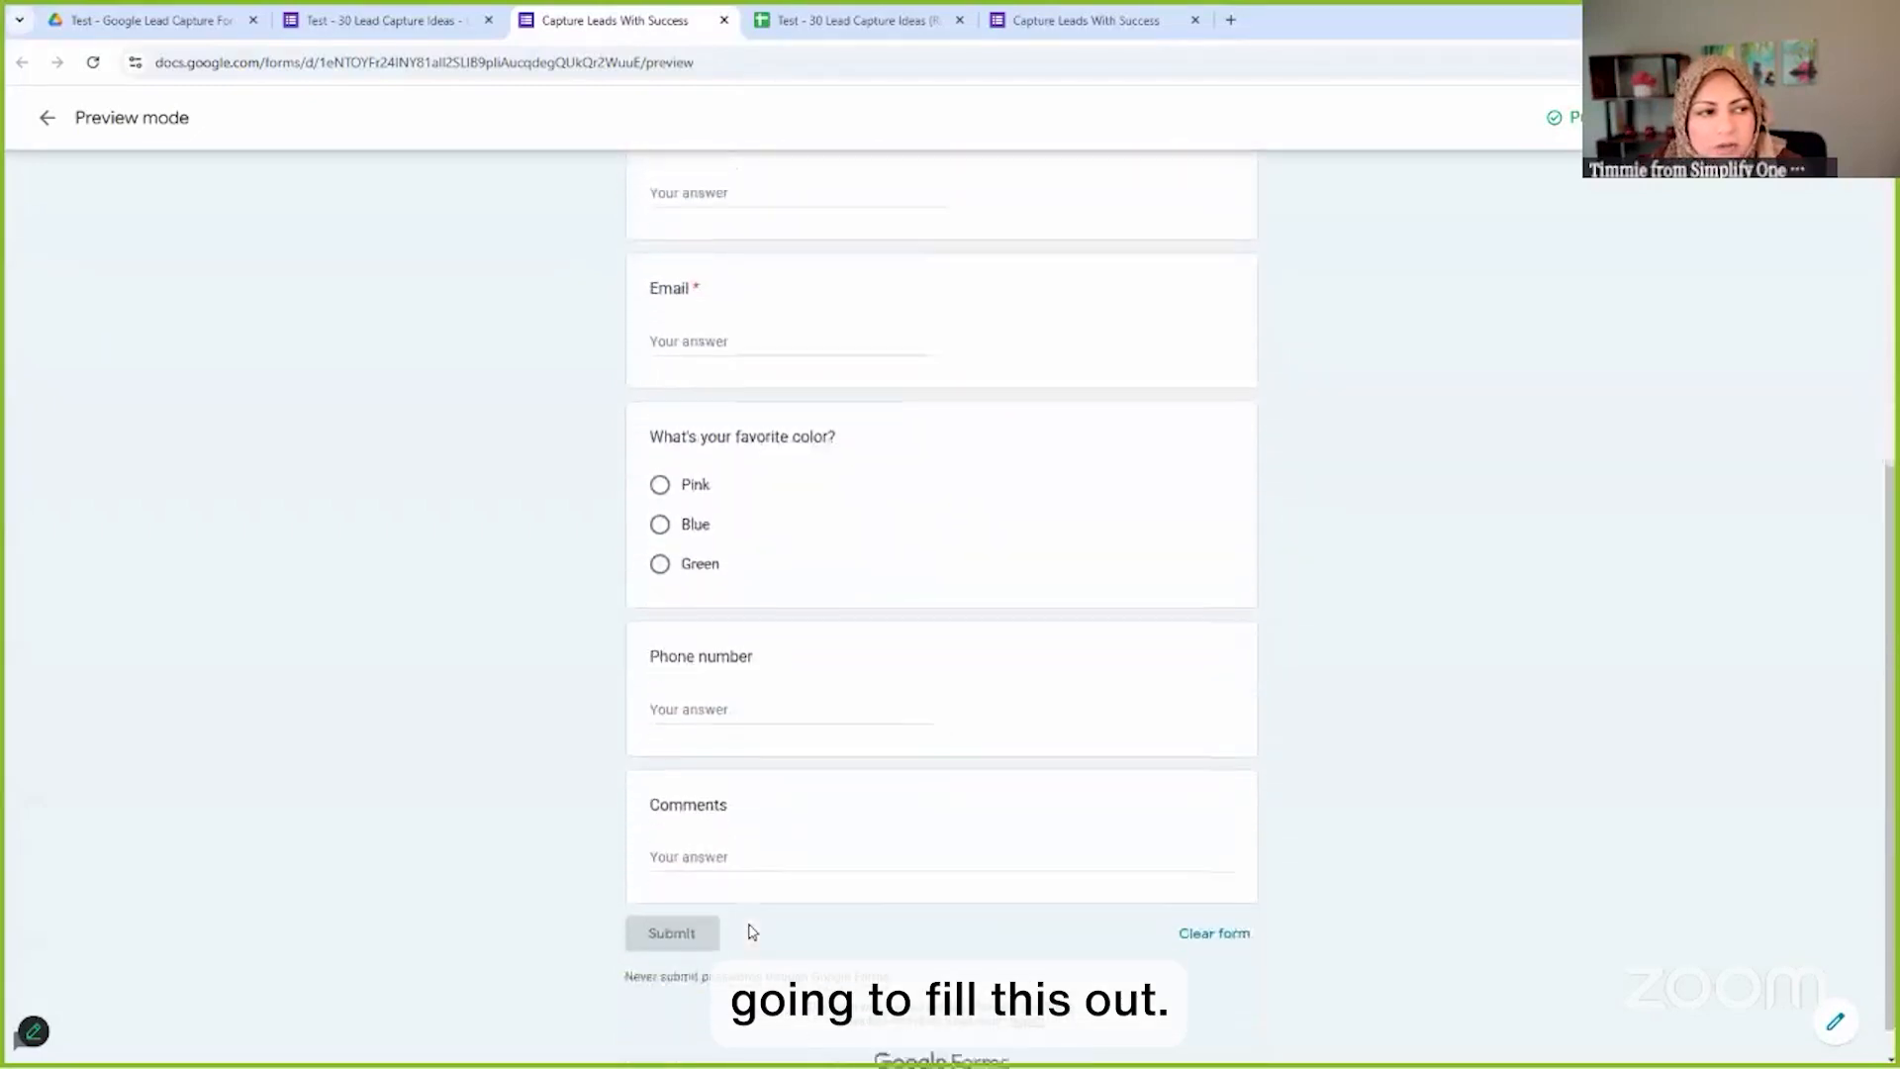
{"action": "scroll", "coordinate": [750, 929], "scroll_direction": "up", "scroll_amount": 6}
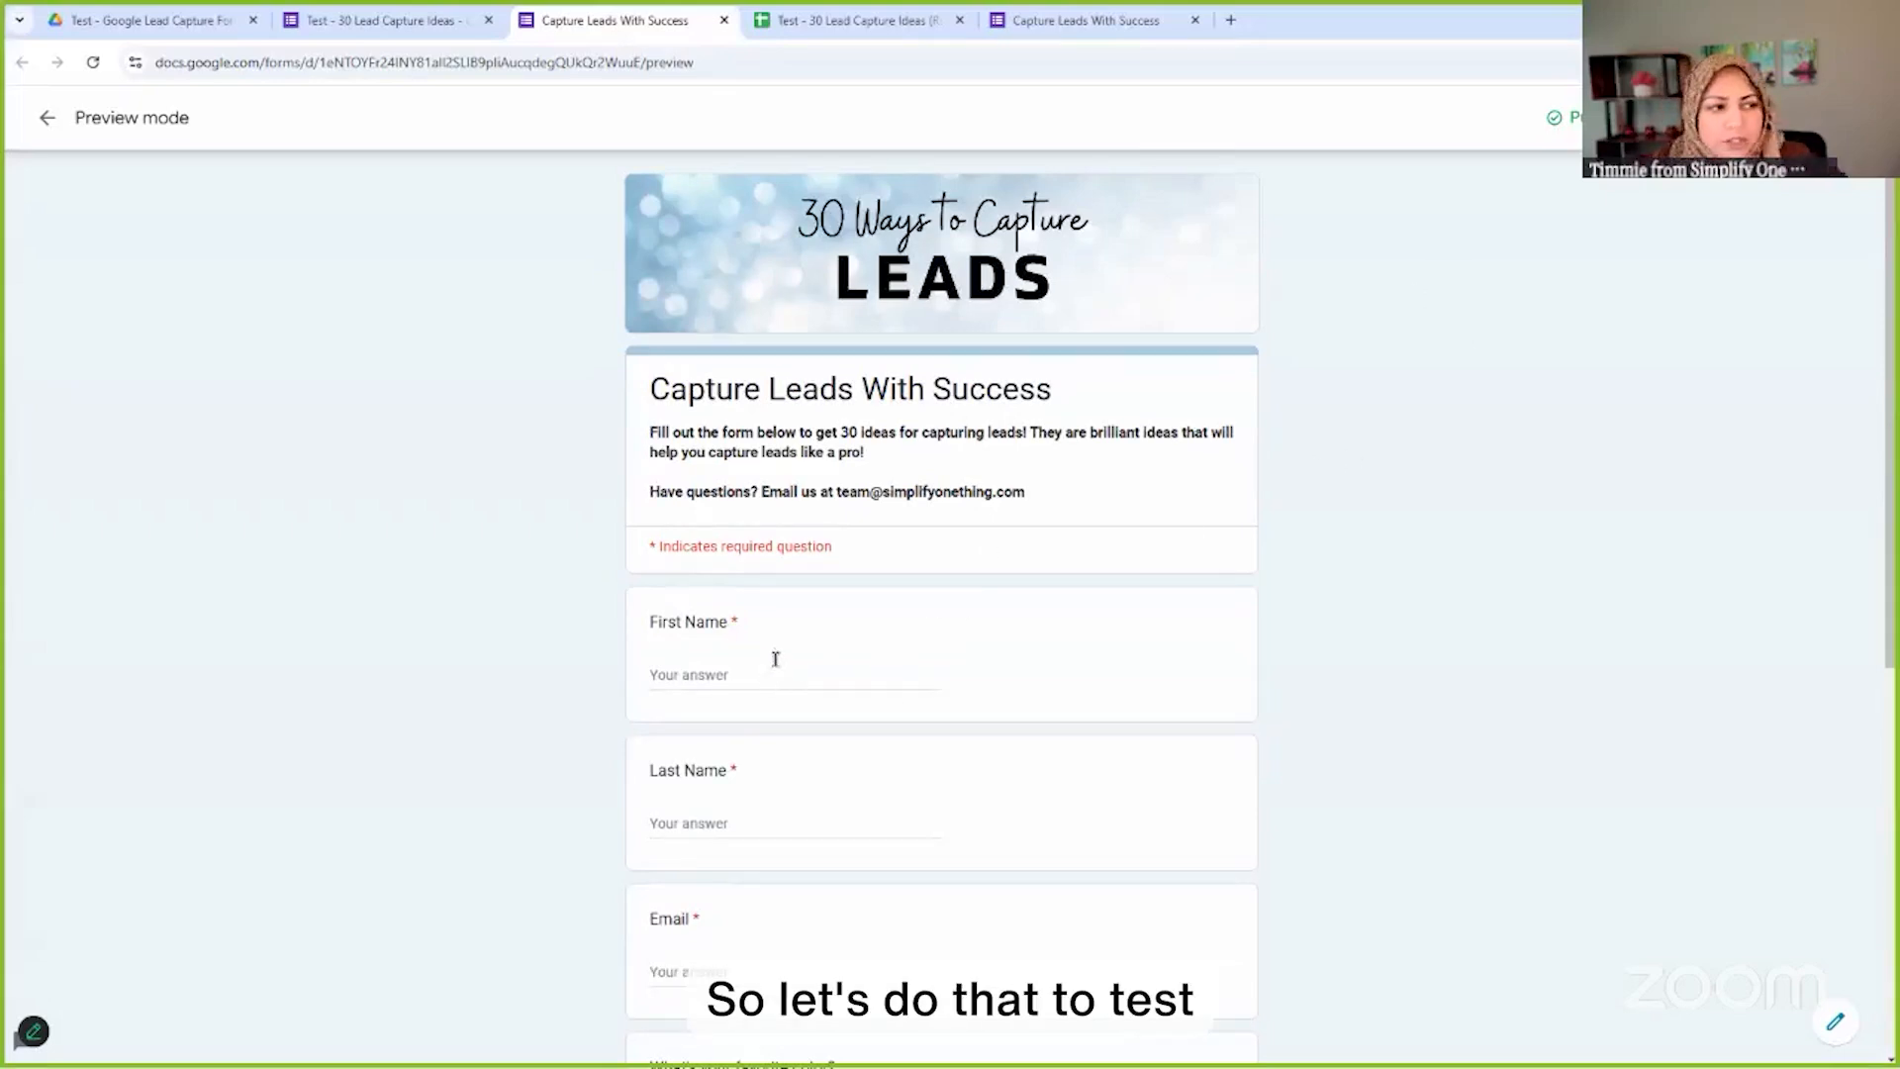
In the preview, enter the respondent's first name, last name and partial email
{"action": "left_click", "coordinate": [755, 673]}
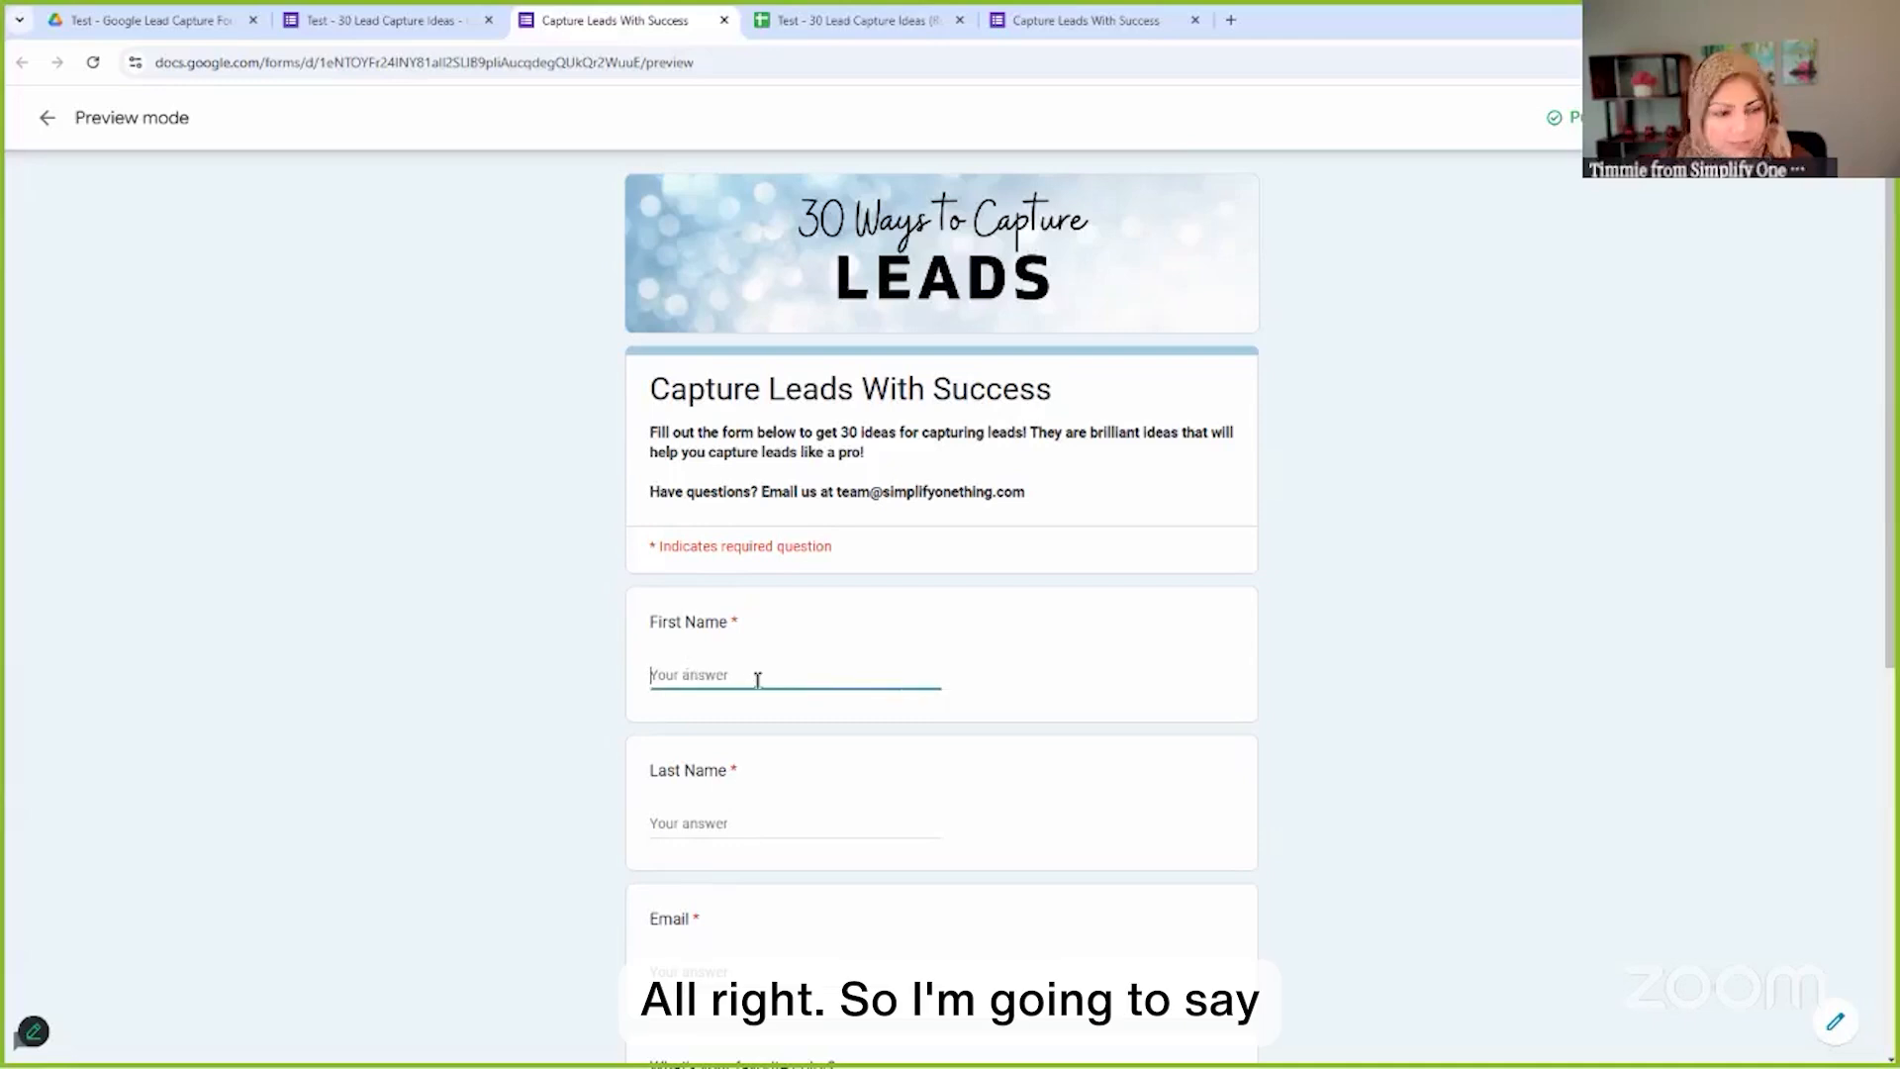
{"action": "key", "text": "Tab"}
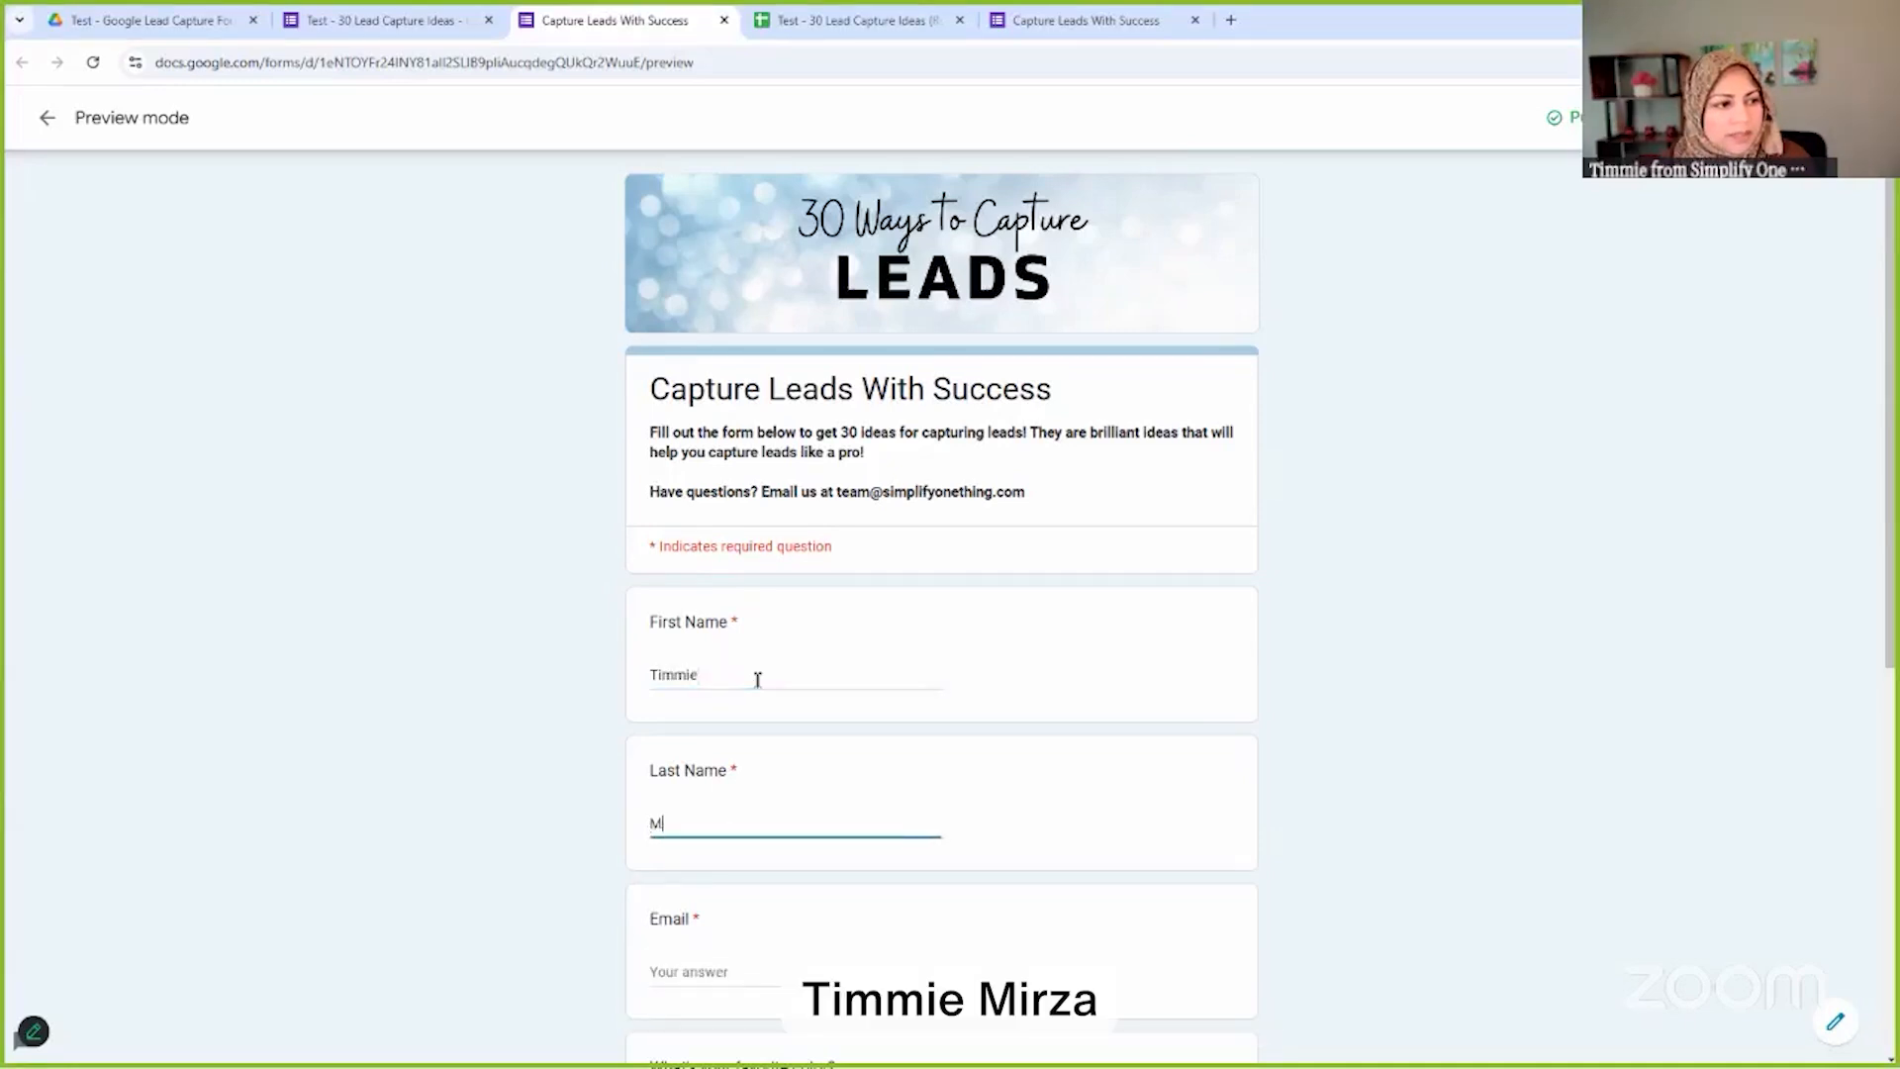
{"action": "key", "text": "Tab"}
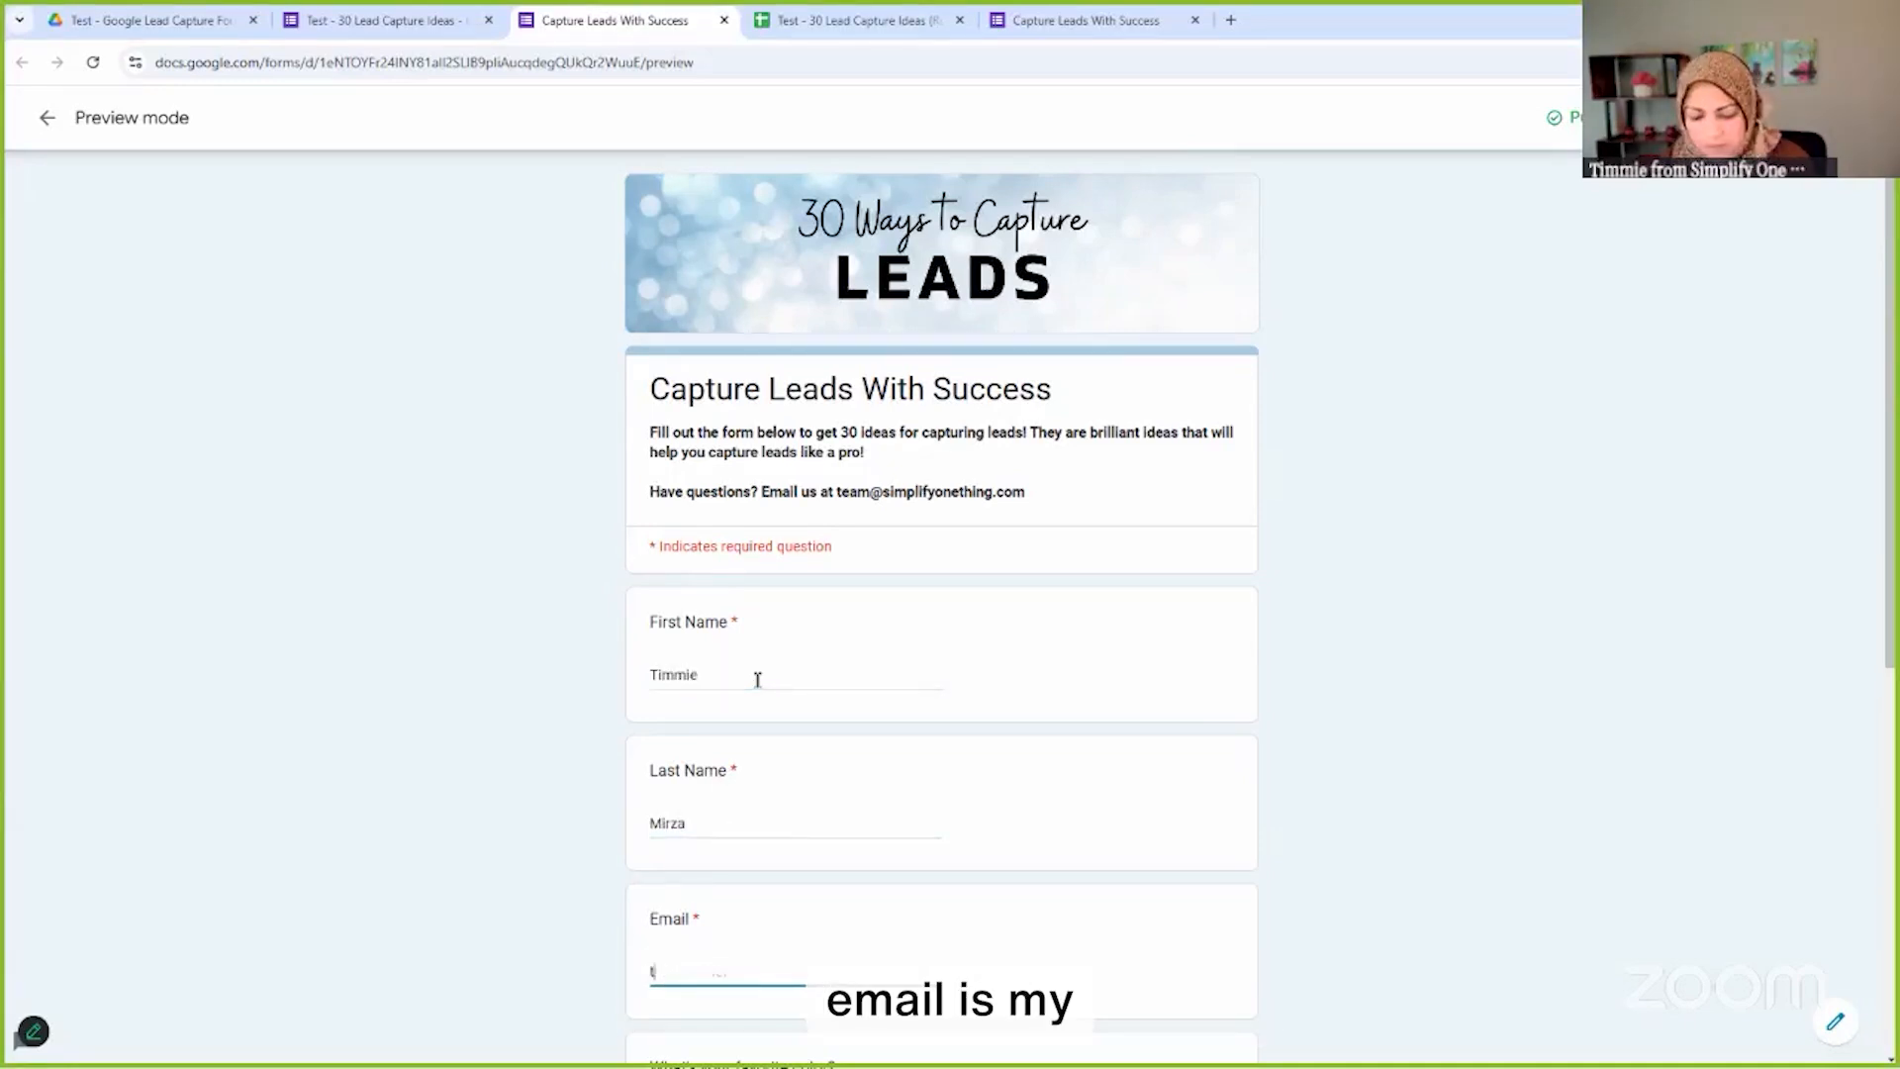
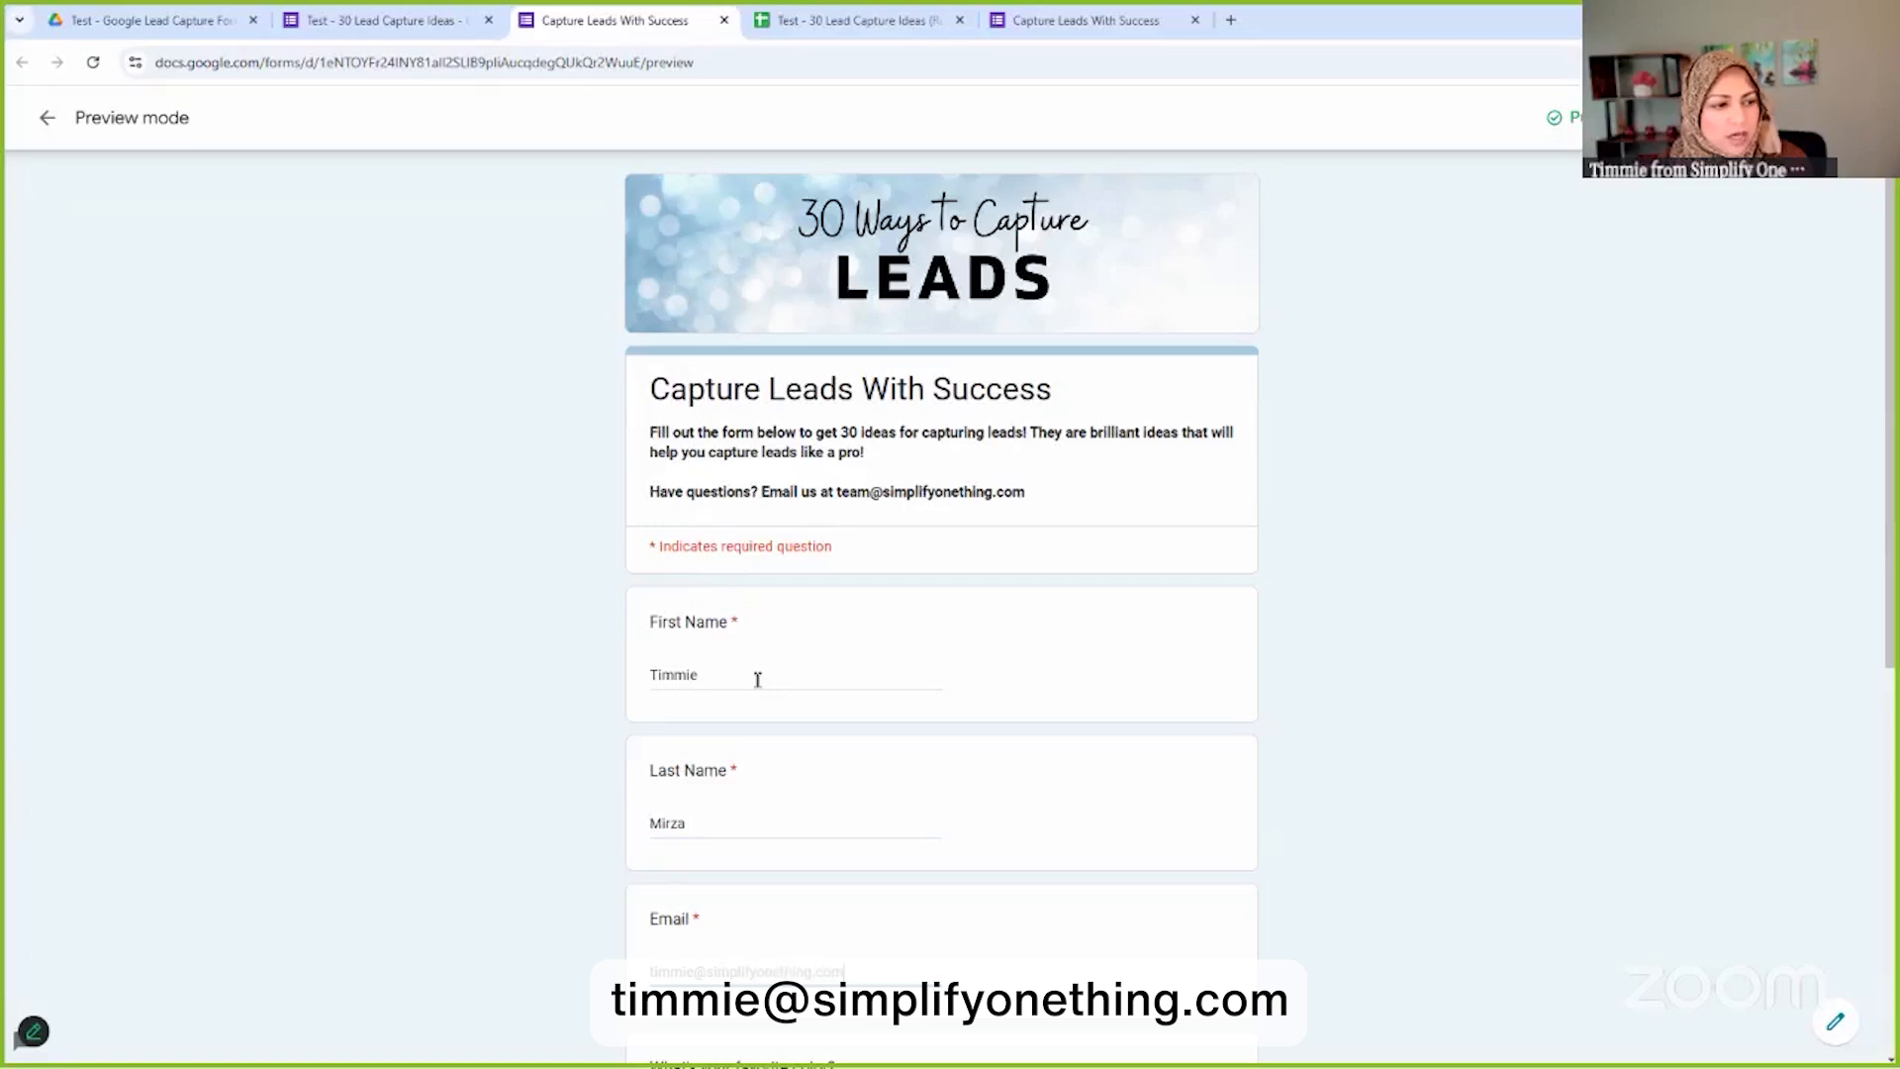
Choose Pink as favorite color, click into Comments, and attempt to submit the preview
{"action": "scroll", "coordinate": [758, 679], "scroll_direction": "down", "scroll_amount": 7}
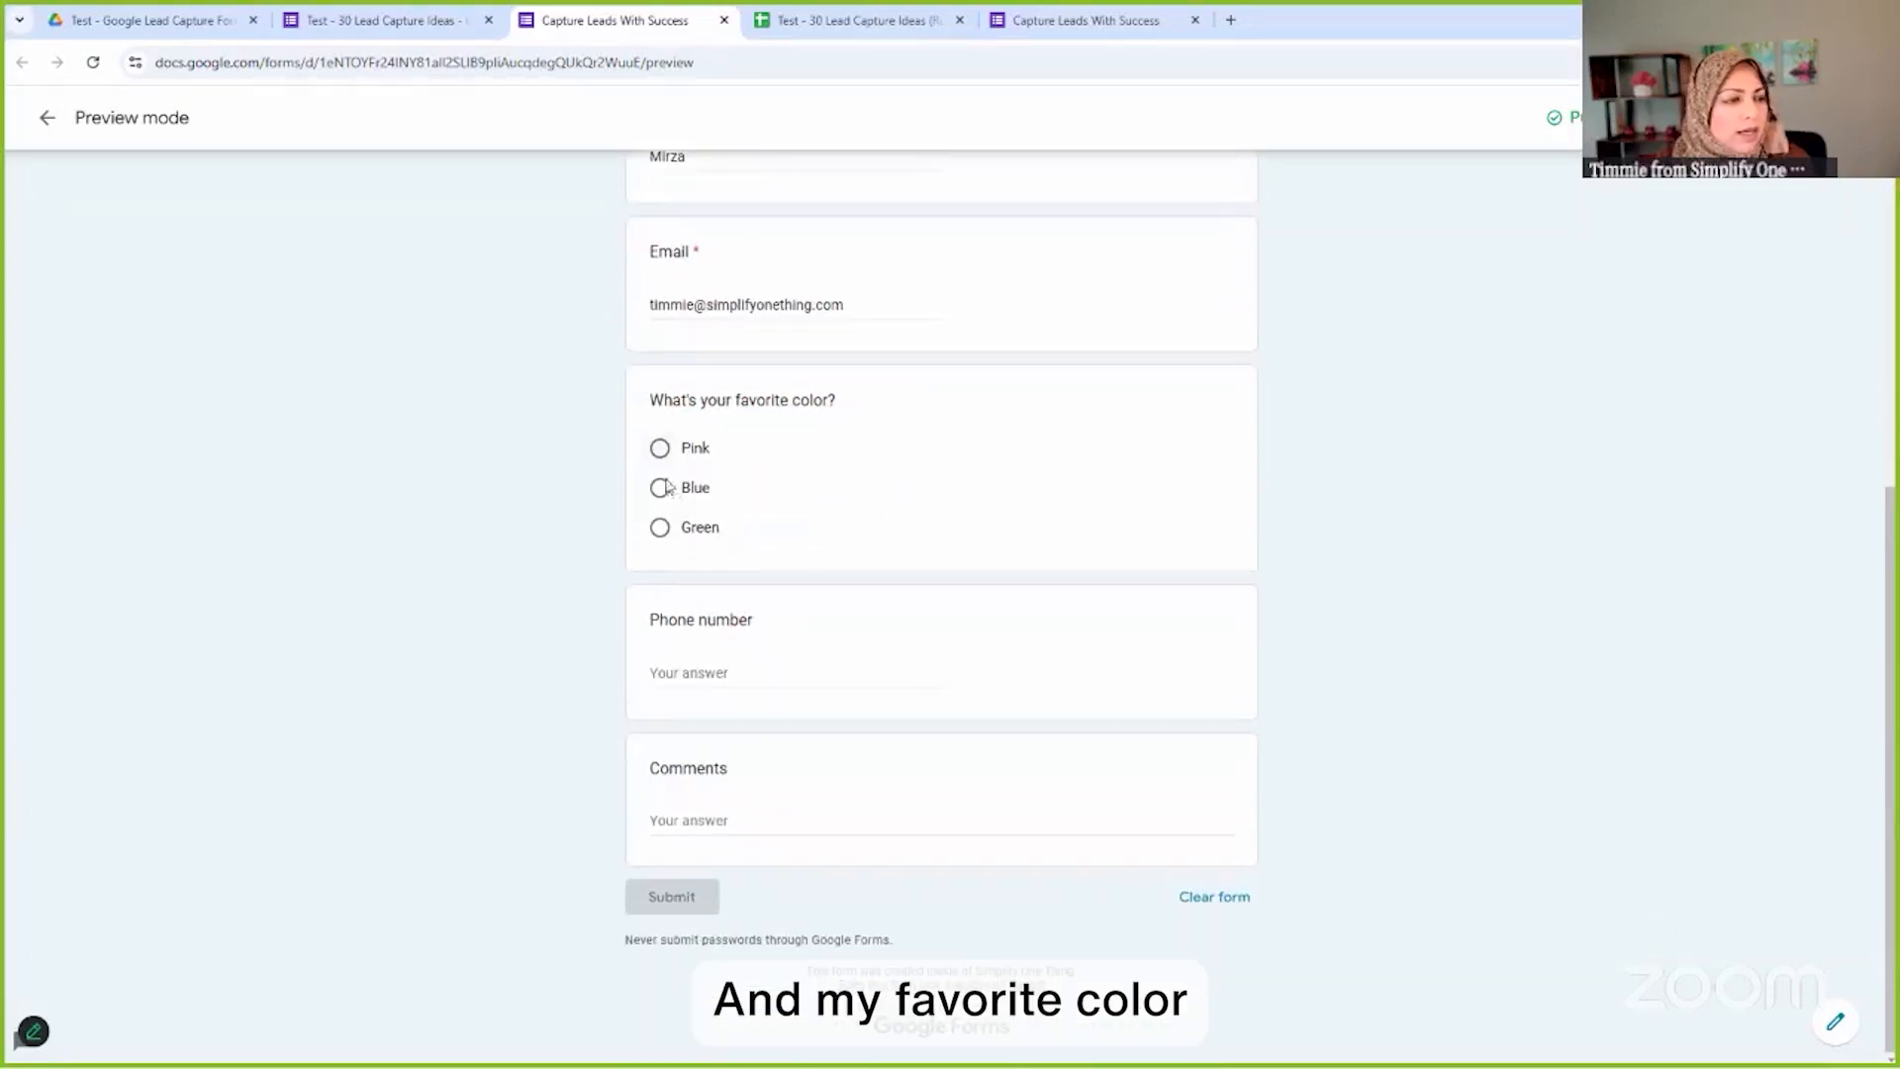
{"action": "left_click", "coordinate": [659, 450]}
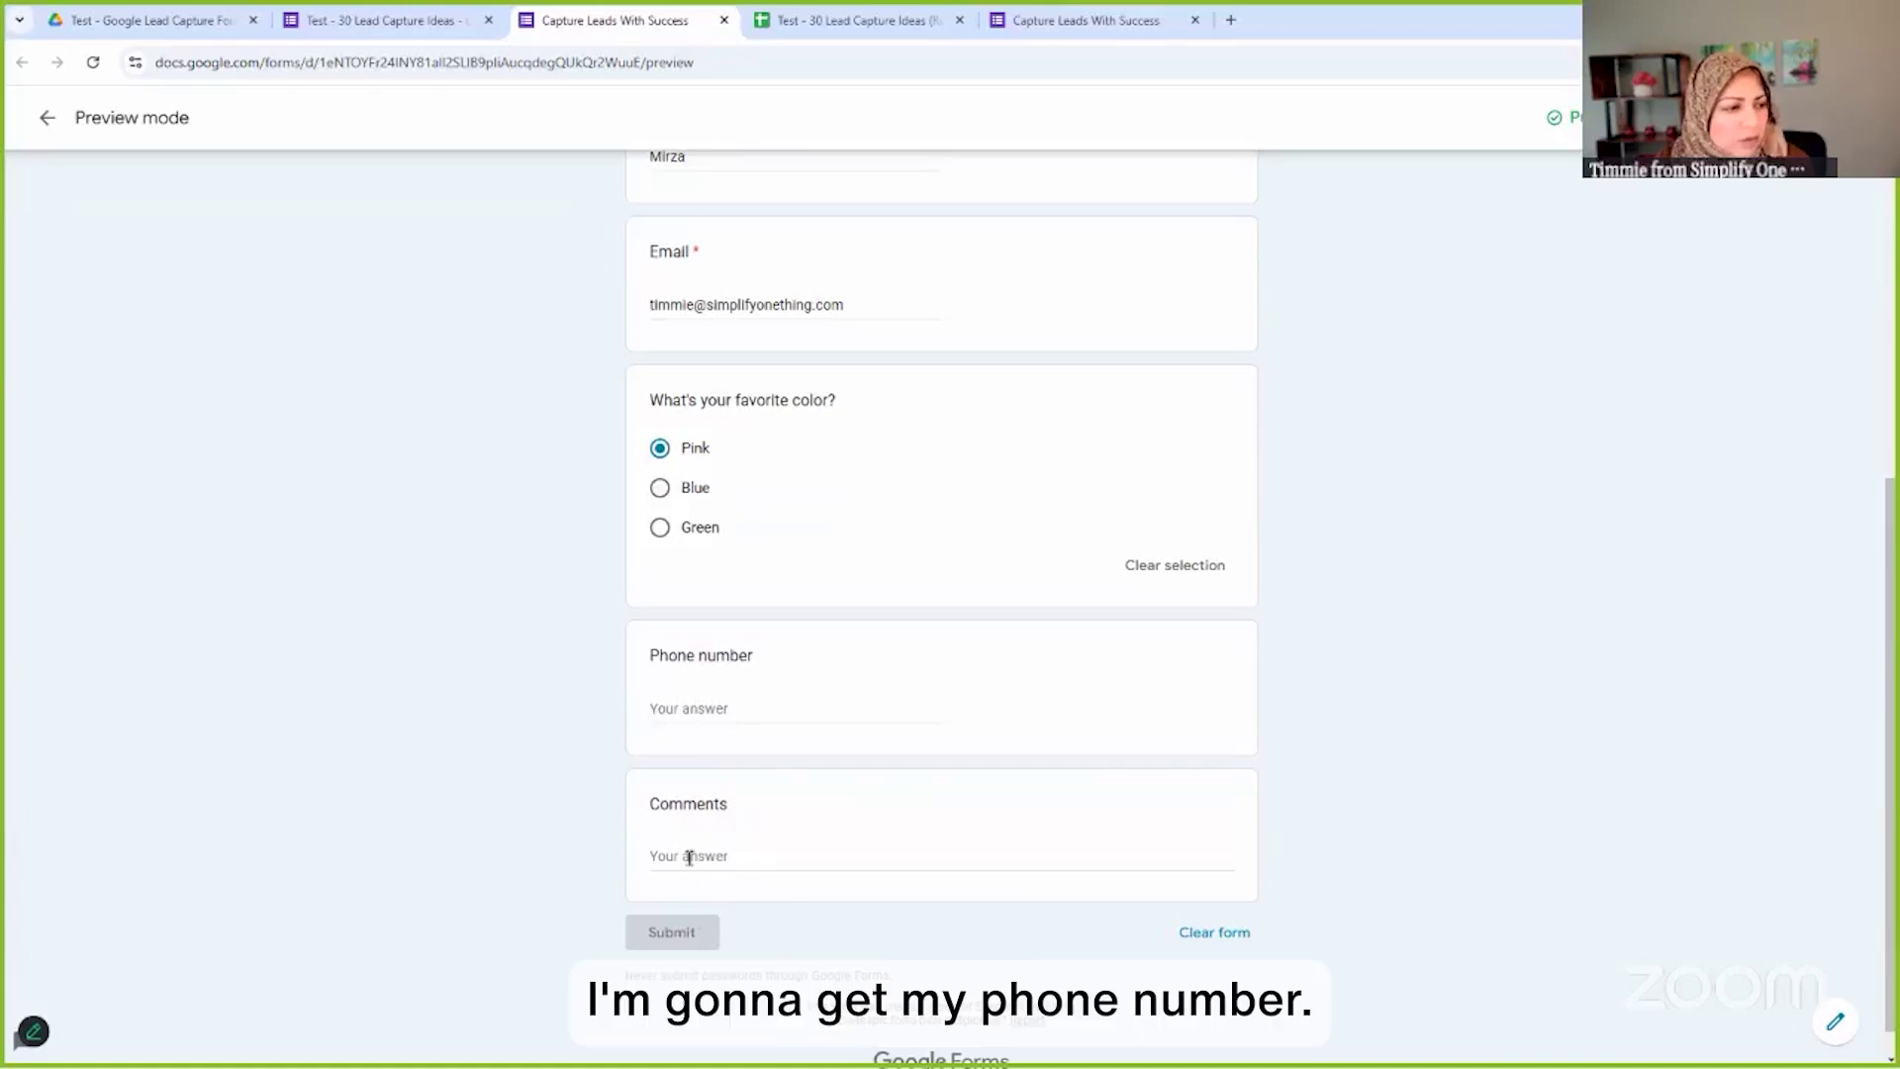
{"action": "left_click", "coordinate": [726, 855]}
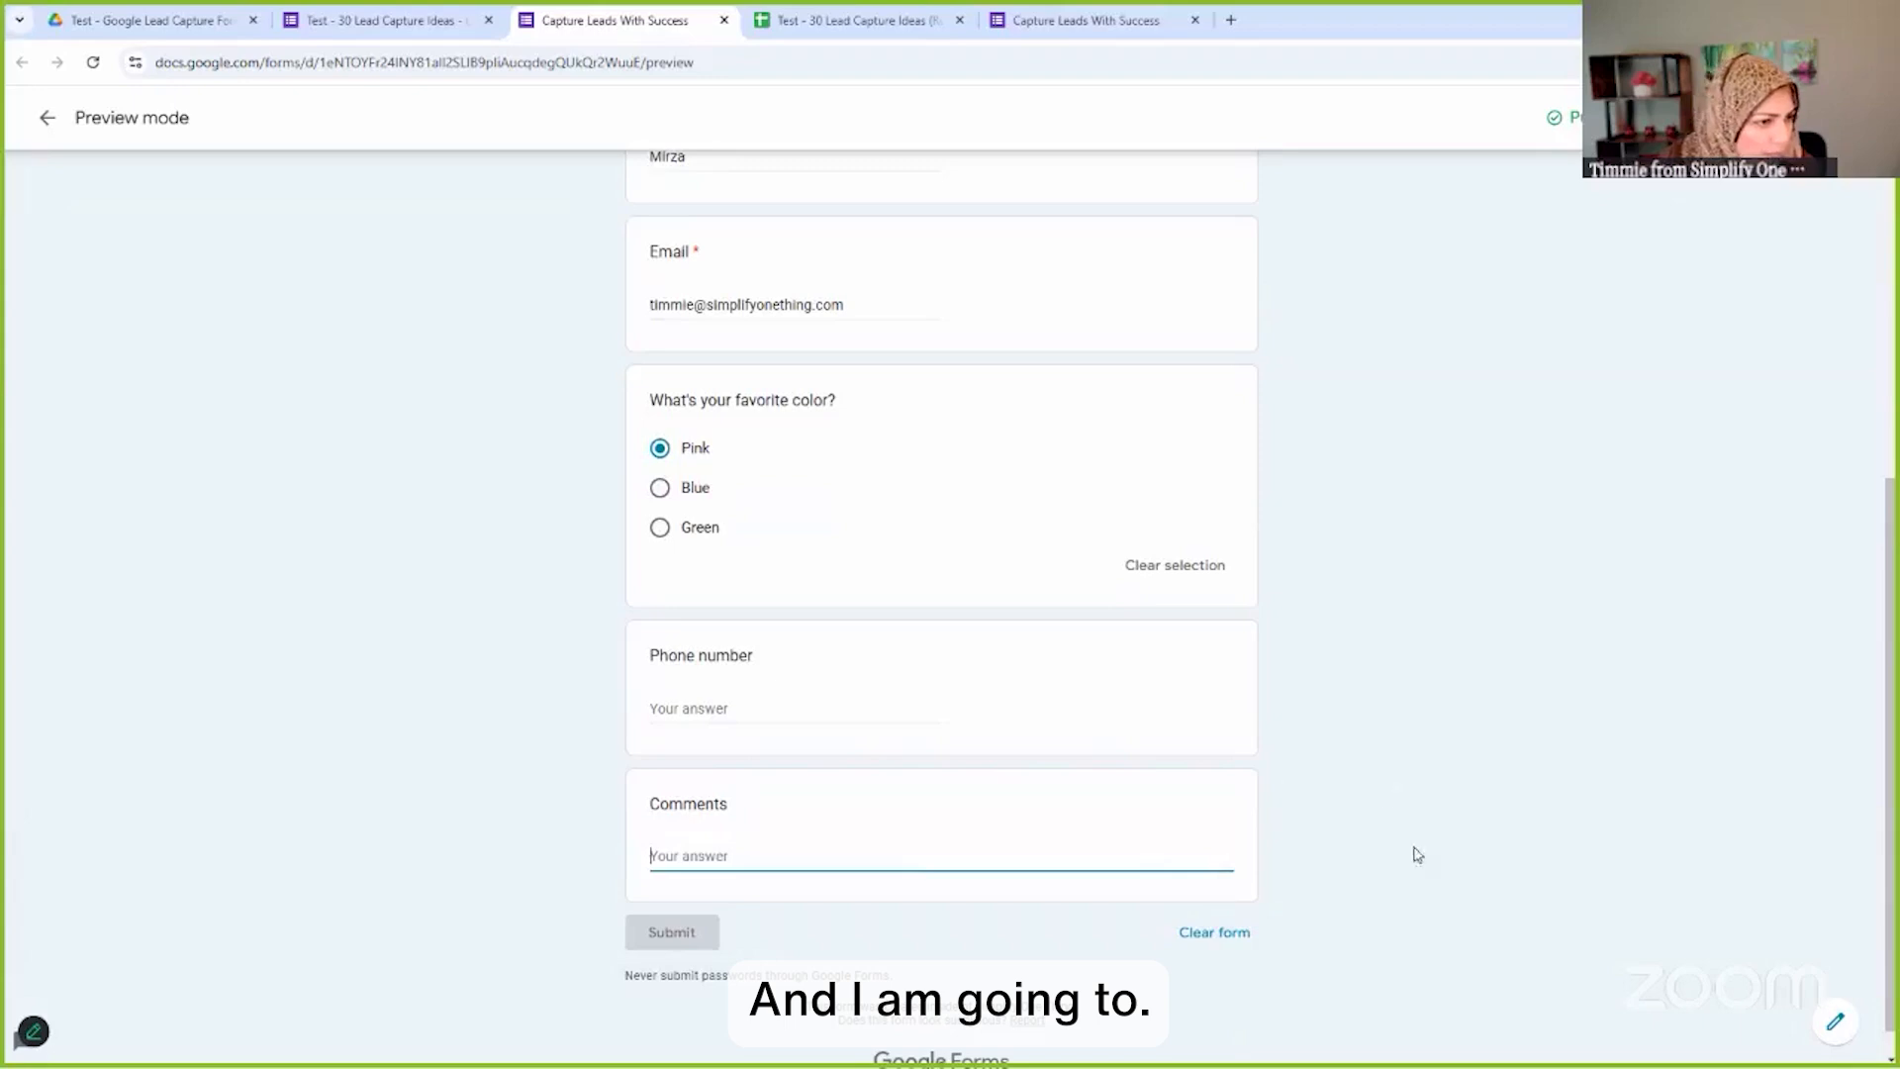
{"action": "scroll", "coordinate": [1352, 771], "scroll_direction": "up", "scroll_amount": 7}
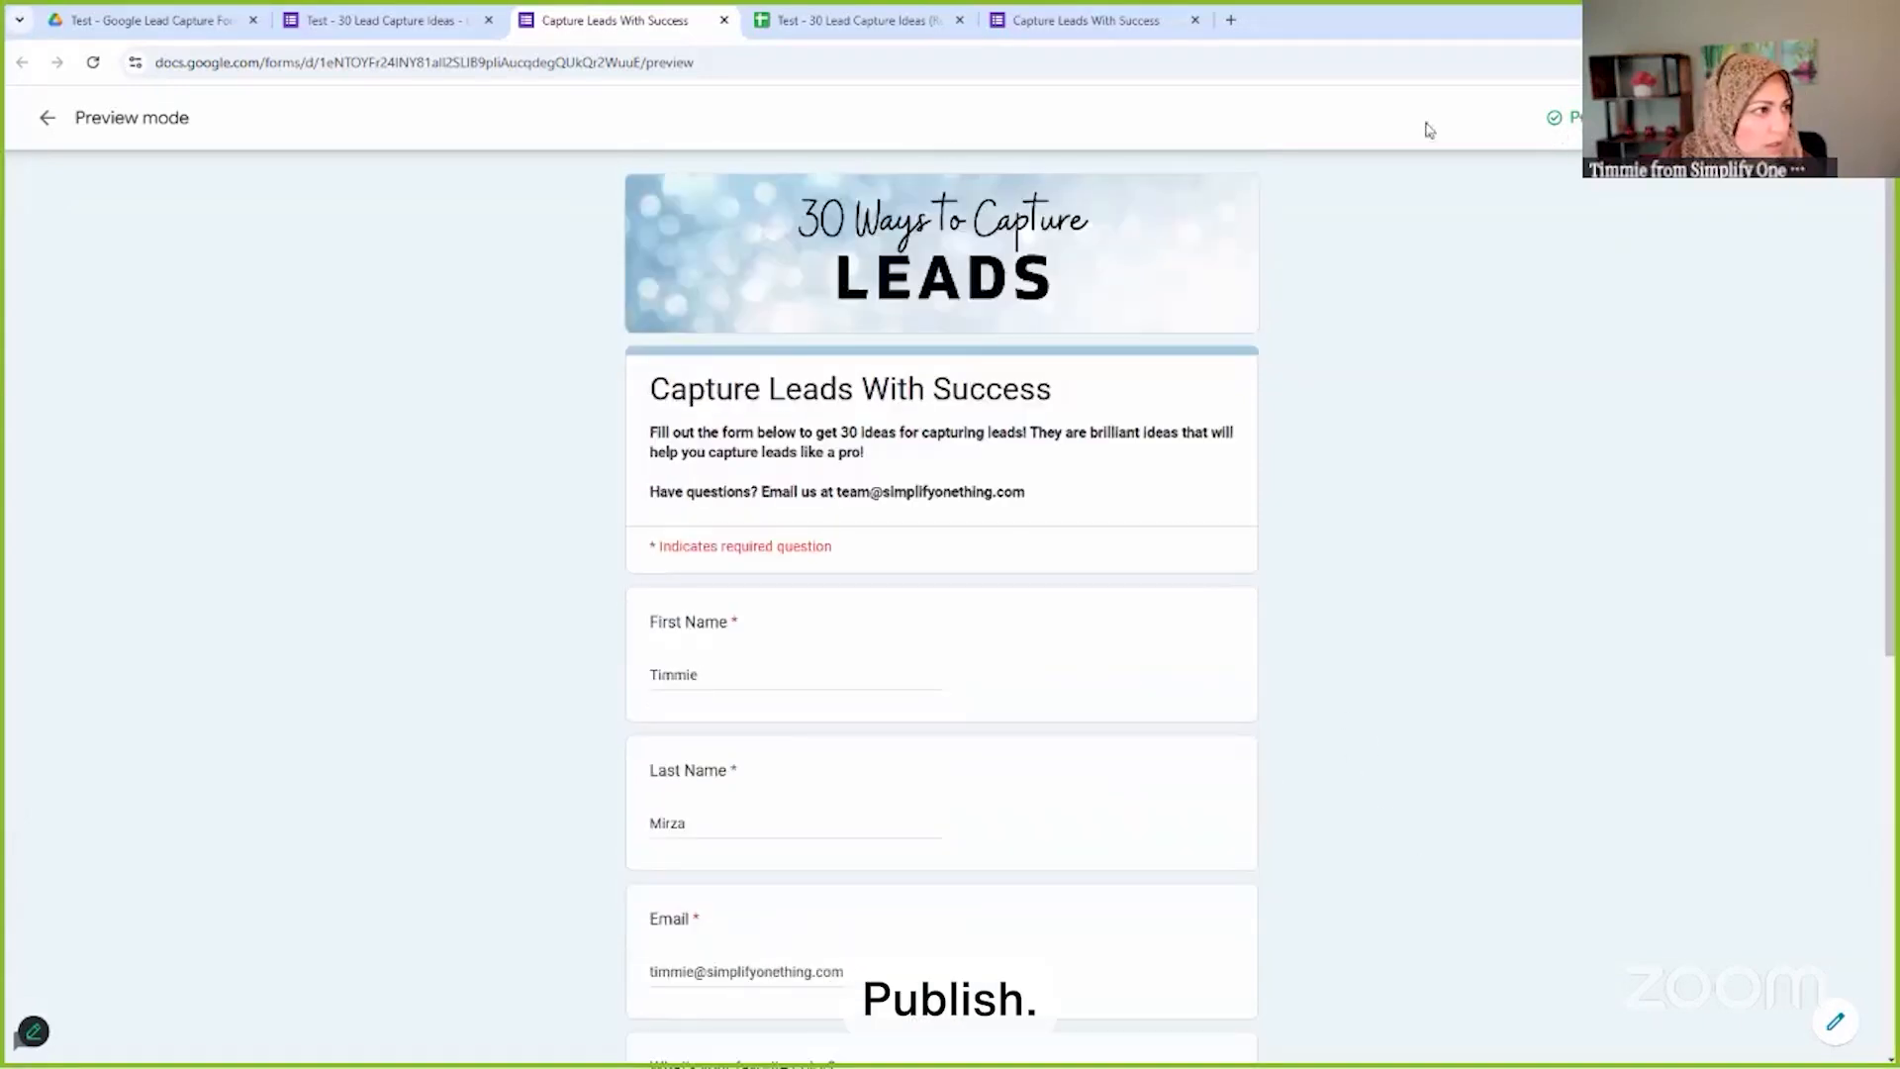
{"action": "scroll", "coordinate": [1073, 691], "scroll_direction": "down", "scroll_amount": 7}
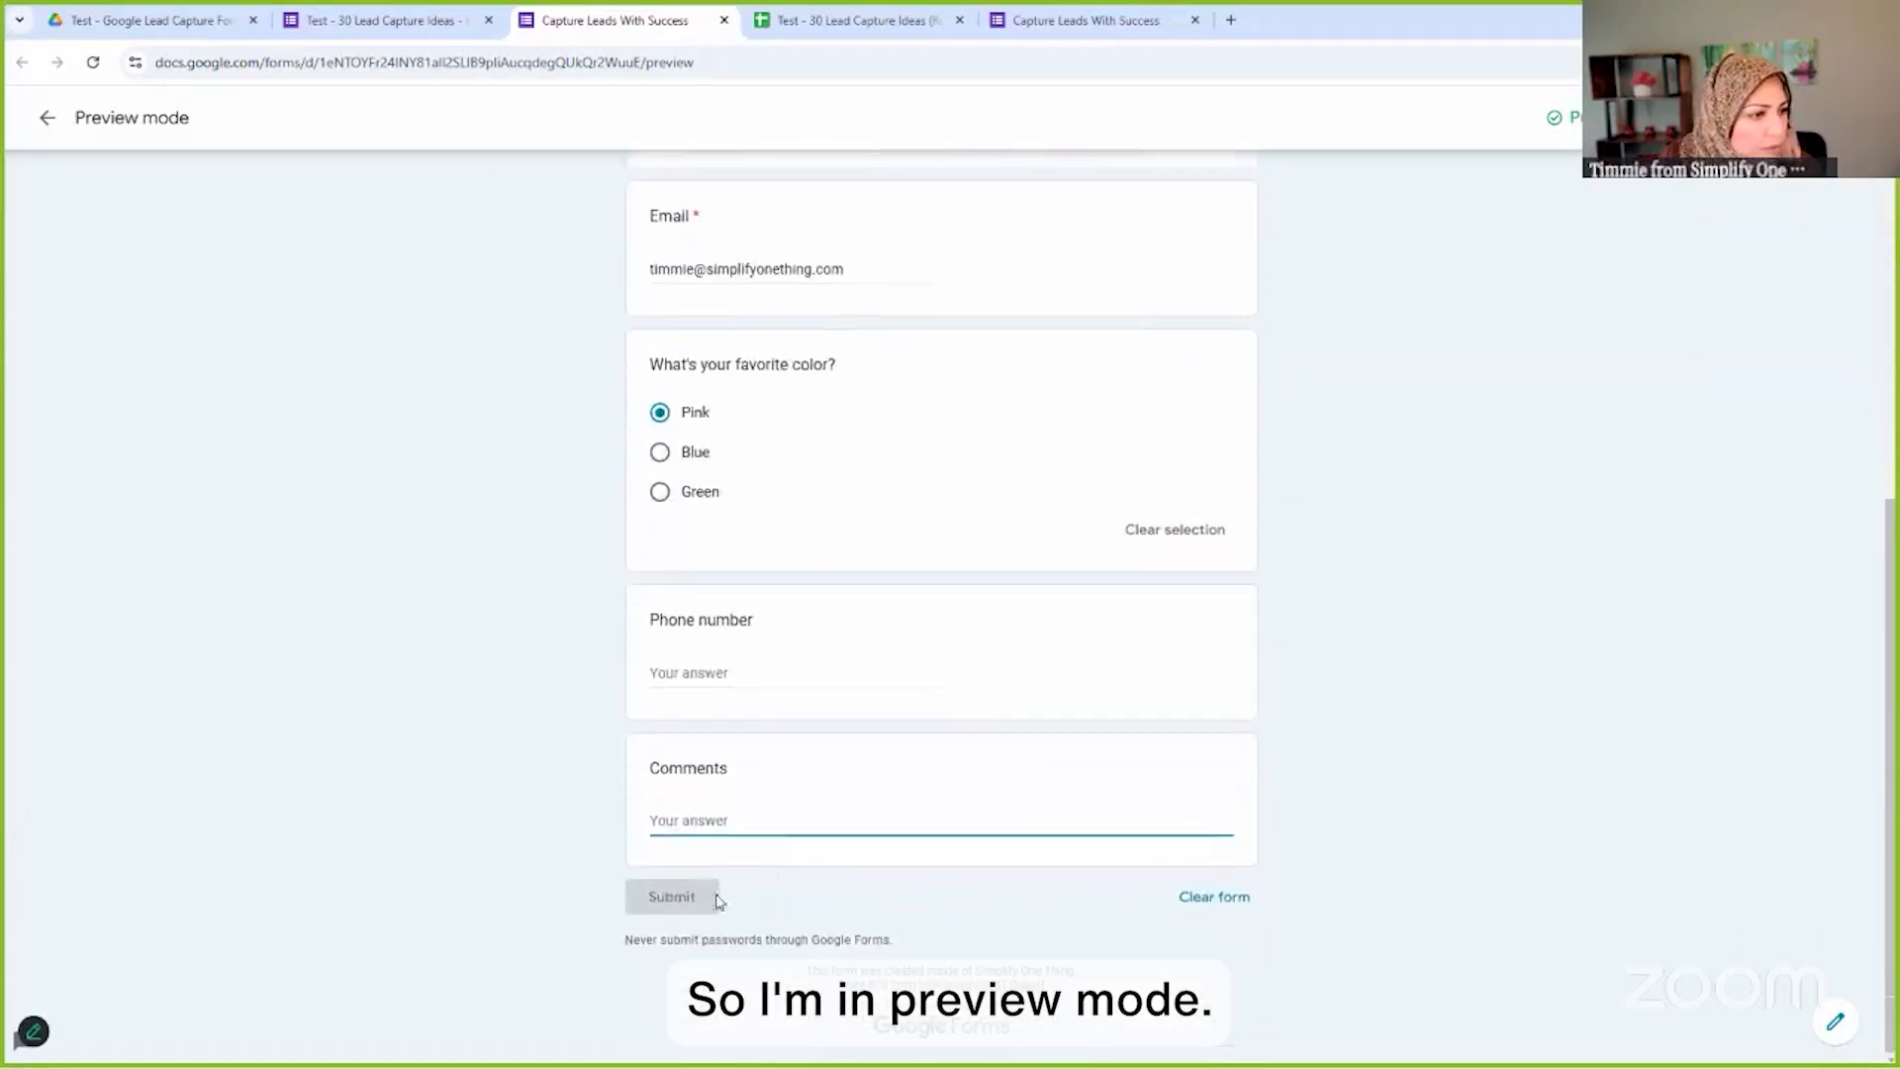
{"action": "left_click", "coordinate": [686, 901]}
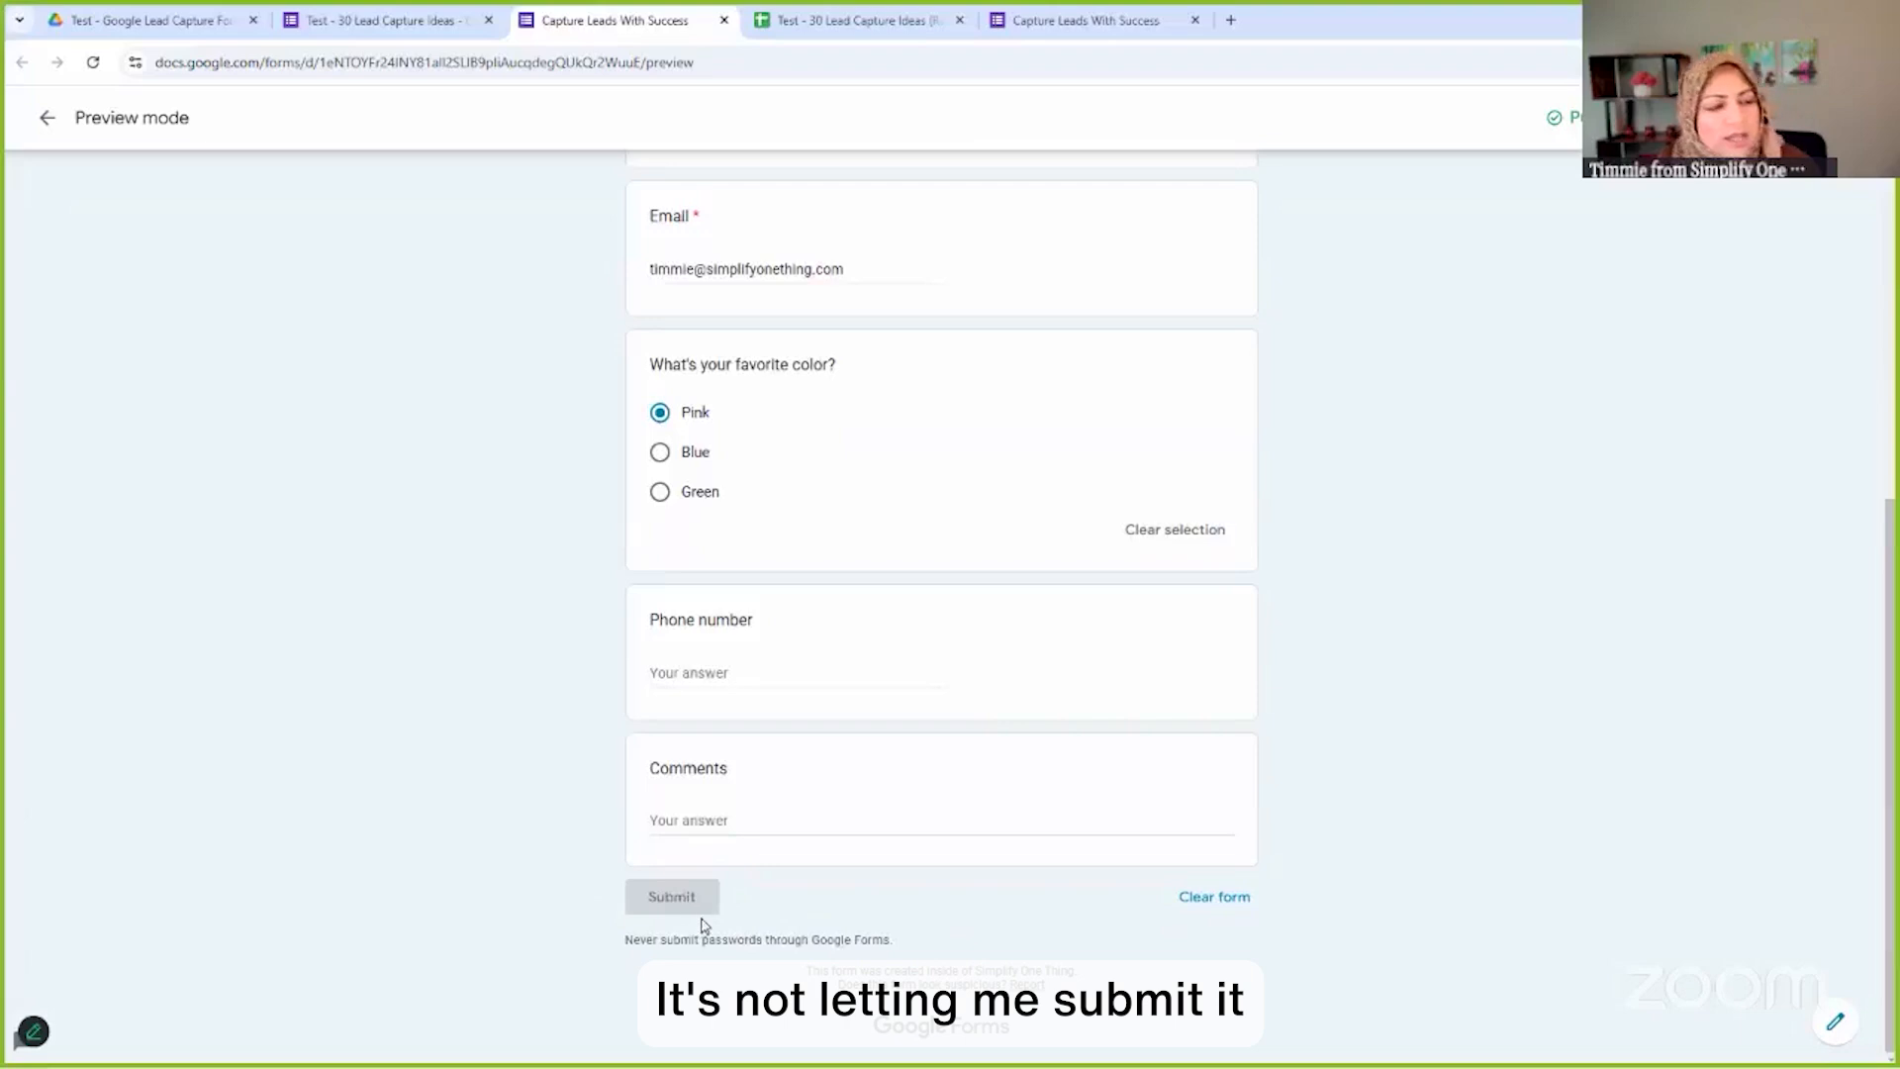
{"action": "scroll", "coordinate": [746, 801], "scroll_direction": "up", "scroll_amount": 6}
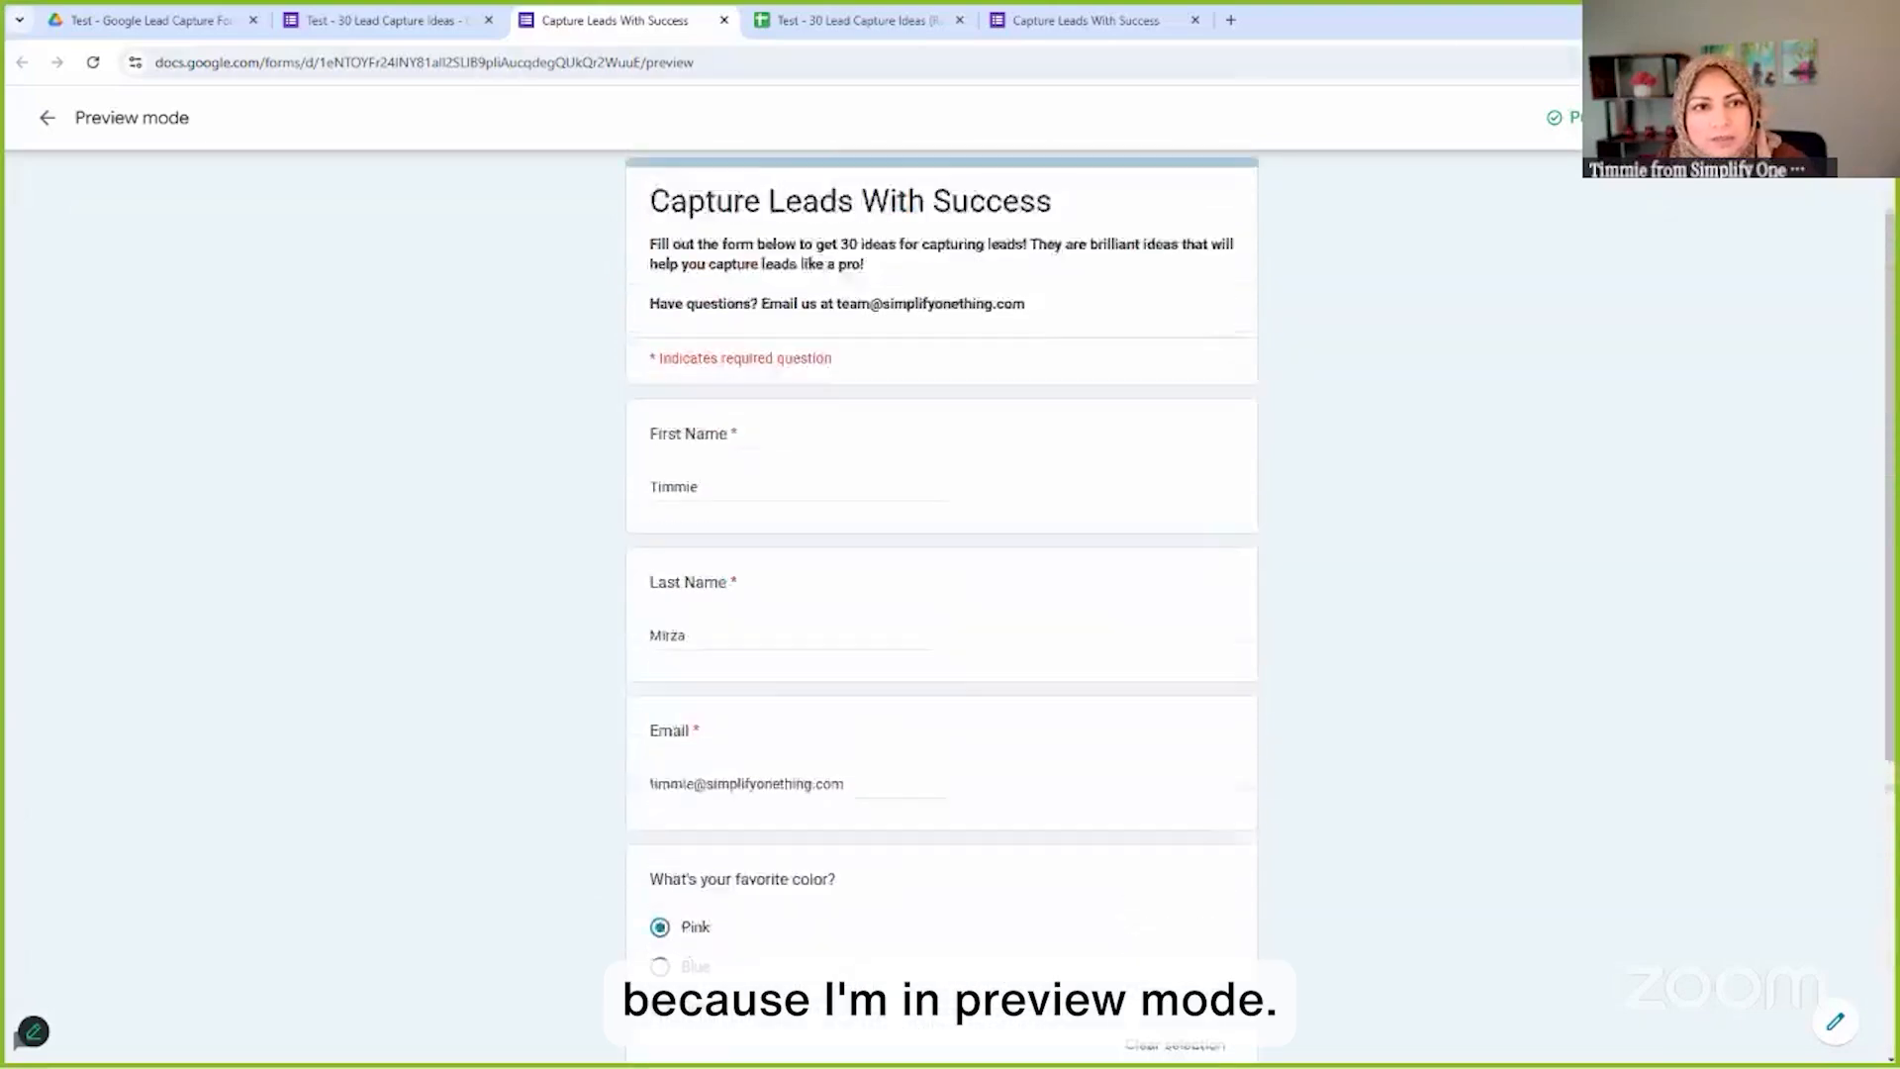
Copy the form's shortened responder link
{"action": "left_click", "coordinate": [1760, 118]}
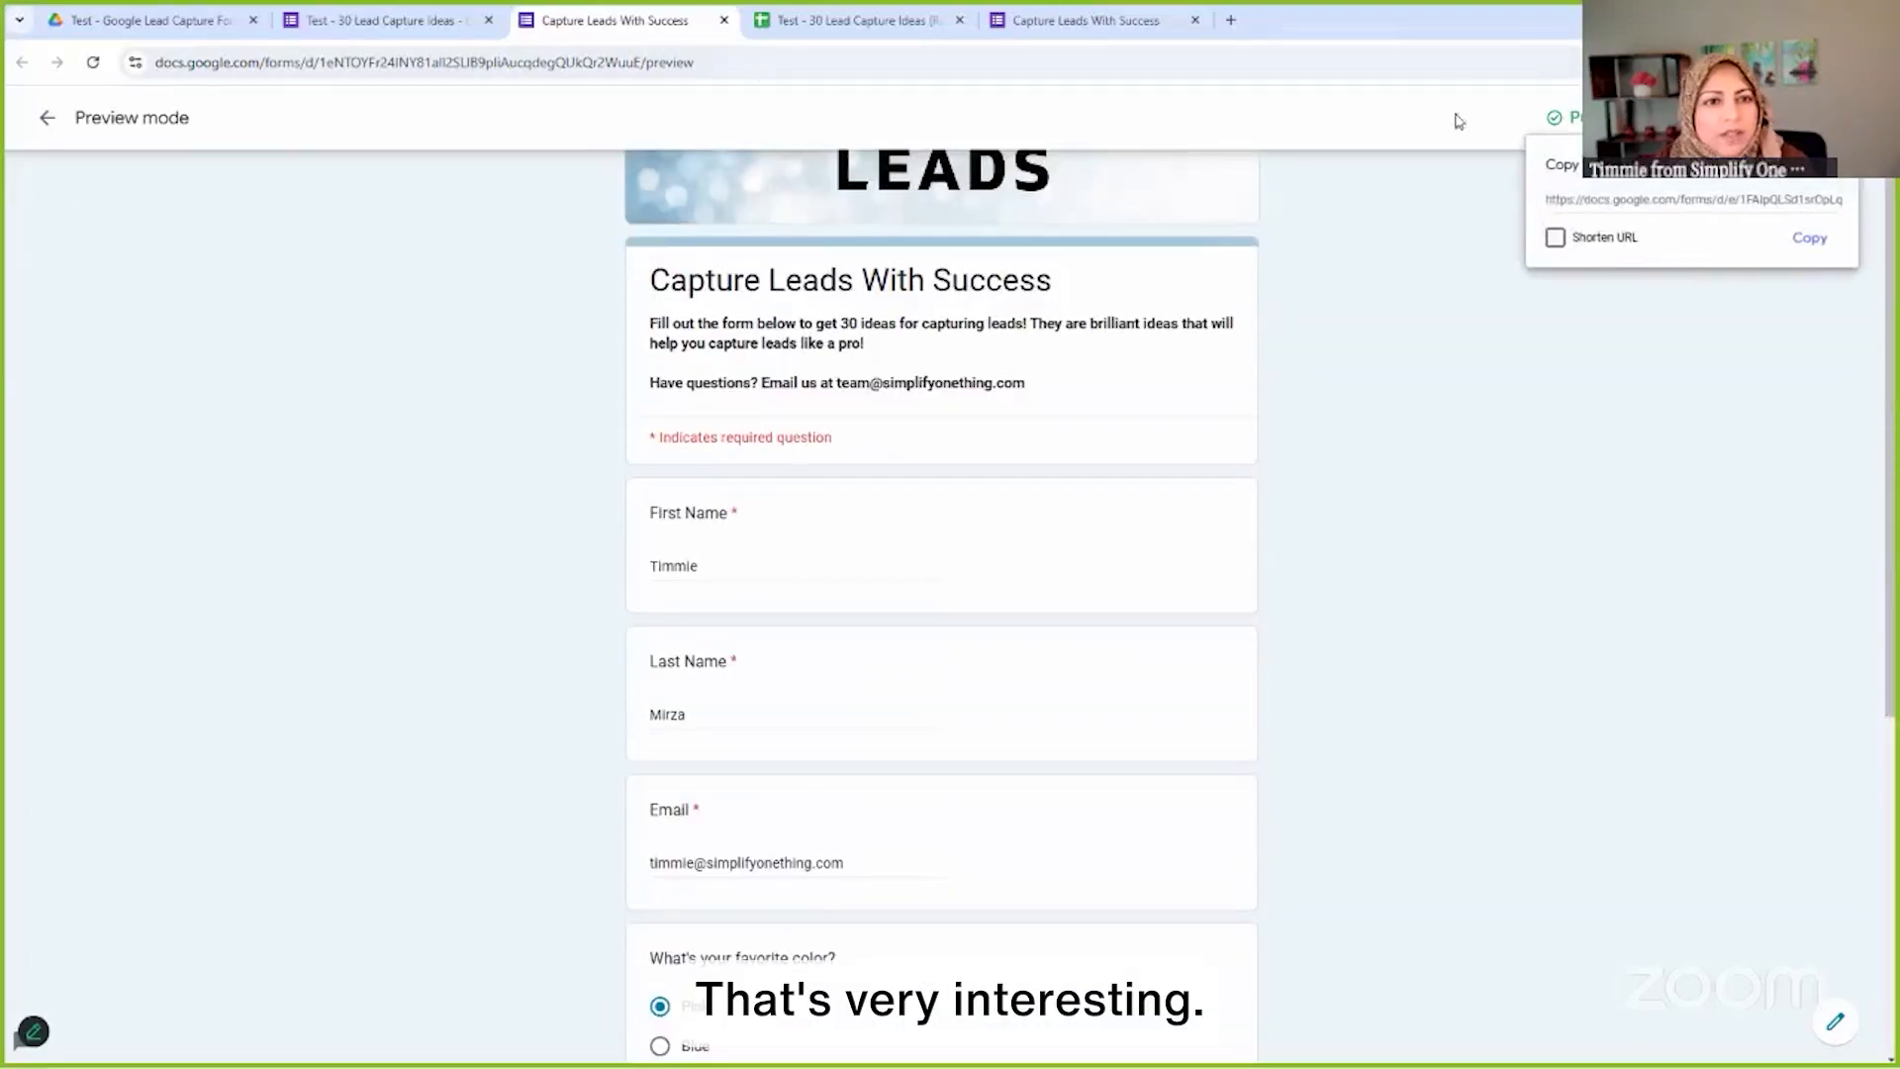
{"action": "left_click", "coordinate": [1555, 237]}
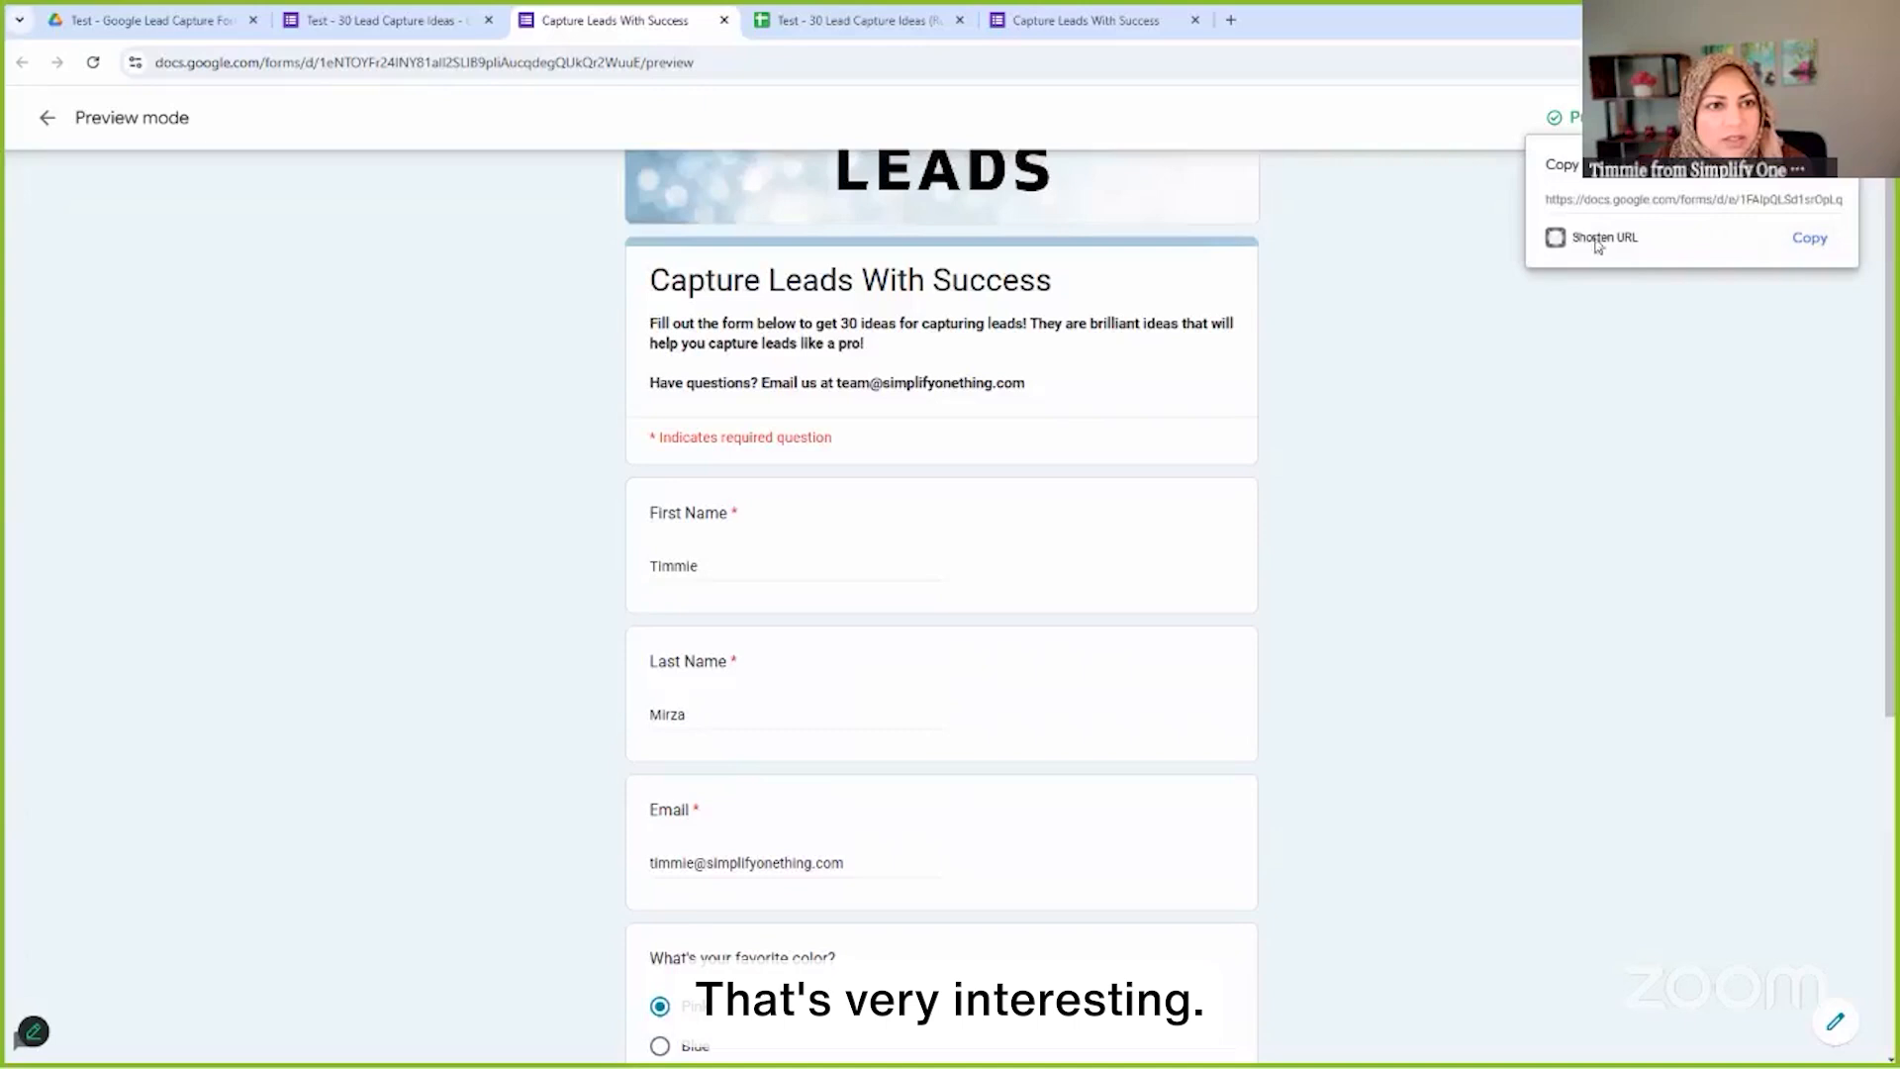
{"action": "left_click", "coordinate": [1810, 240]}
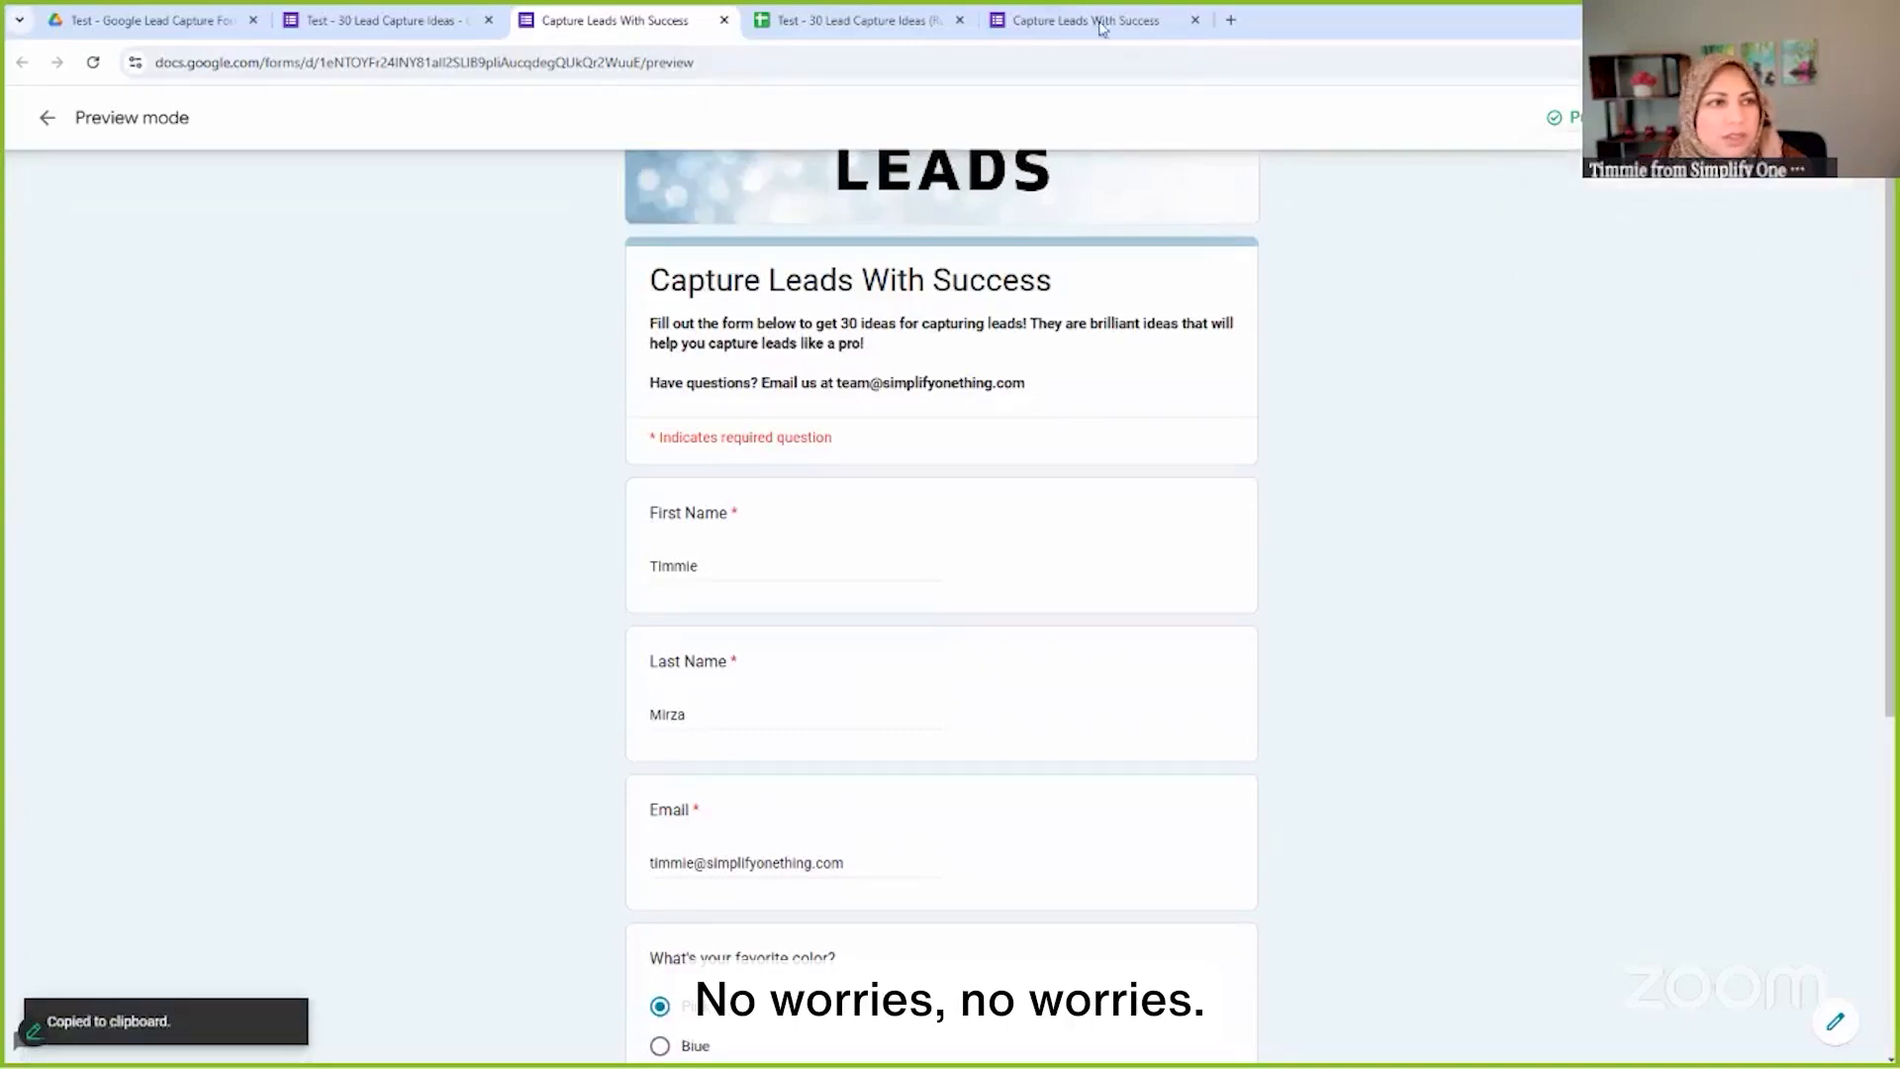
{"action": "left_click", "coordinate": [1231, 20]}
Load the live form from the short link and enter the respondent's first and last name
{"action": "key", "text": "ctrl+v"}
{"action": "key", "text": "Return"}
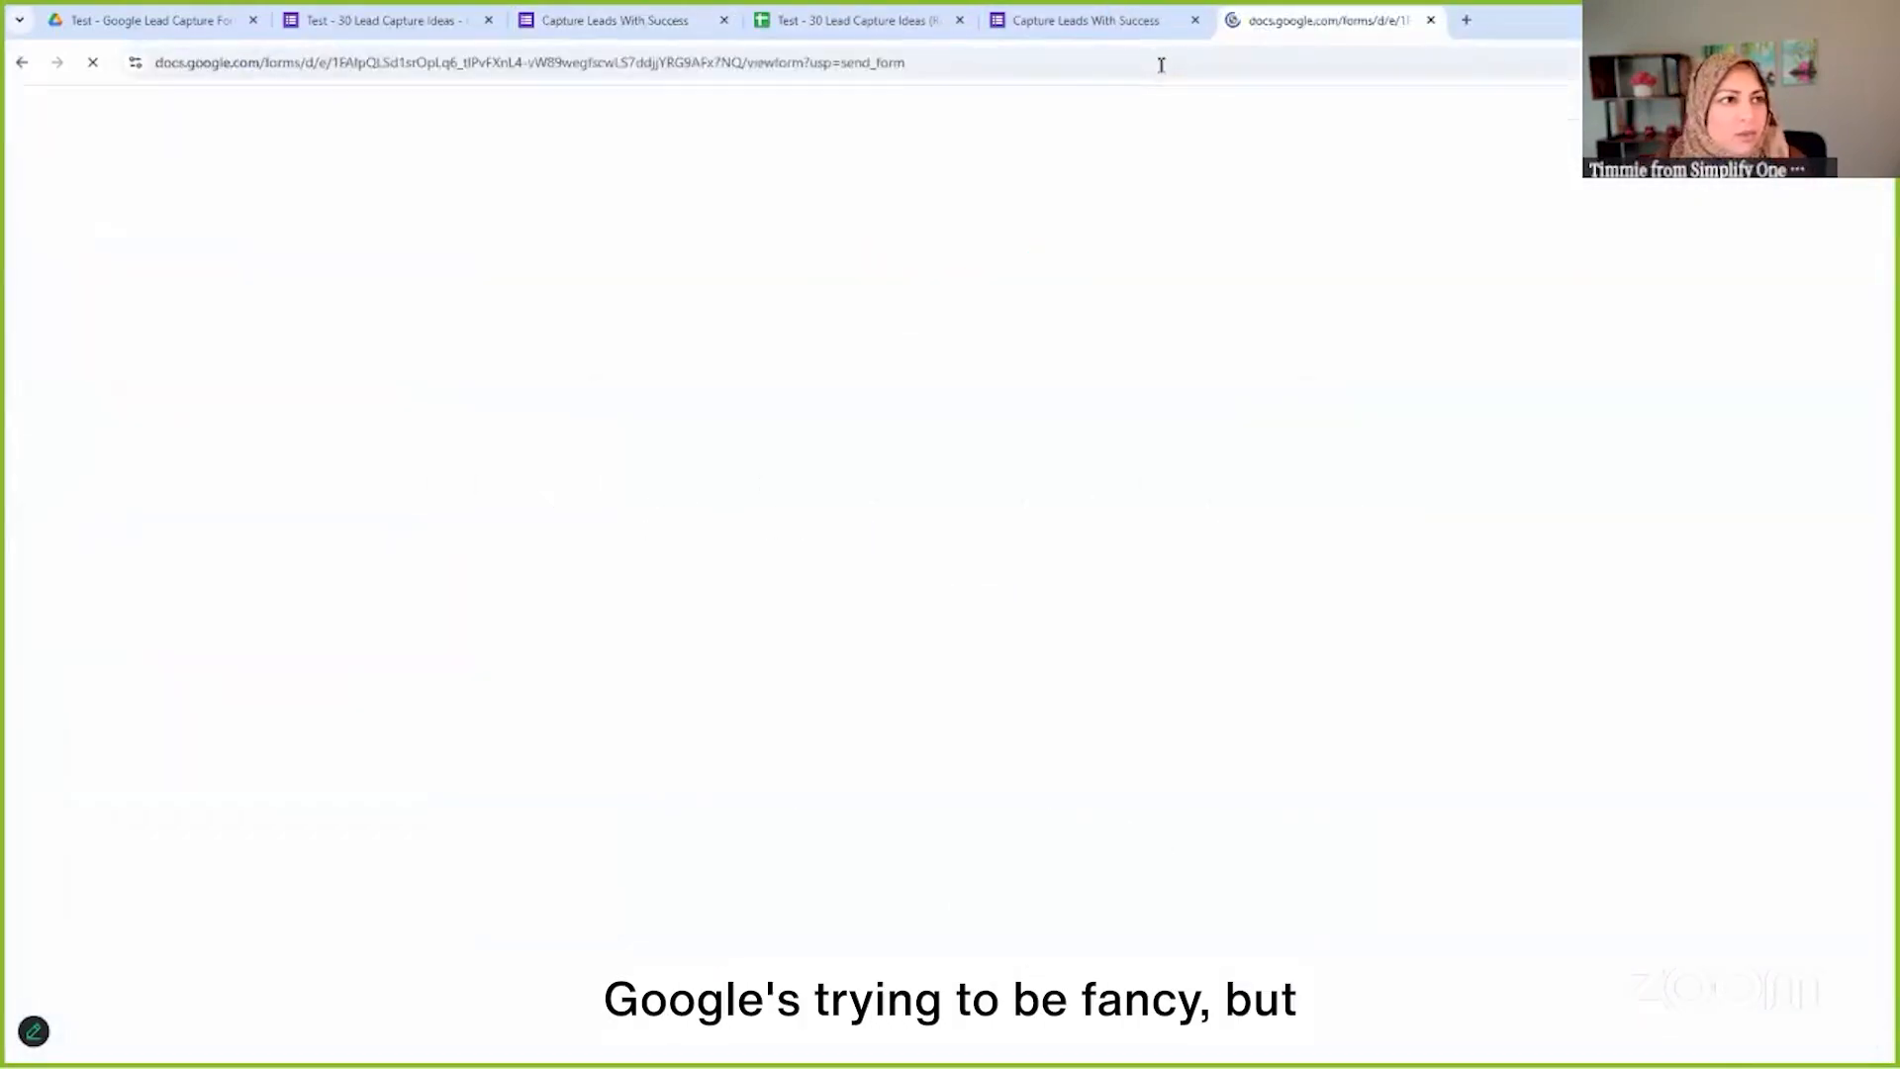
{"action": "left_click", "coordinate": [707, 659]}
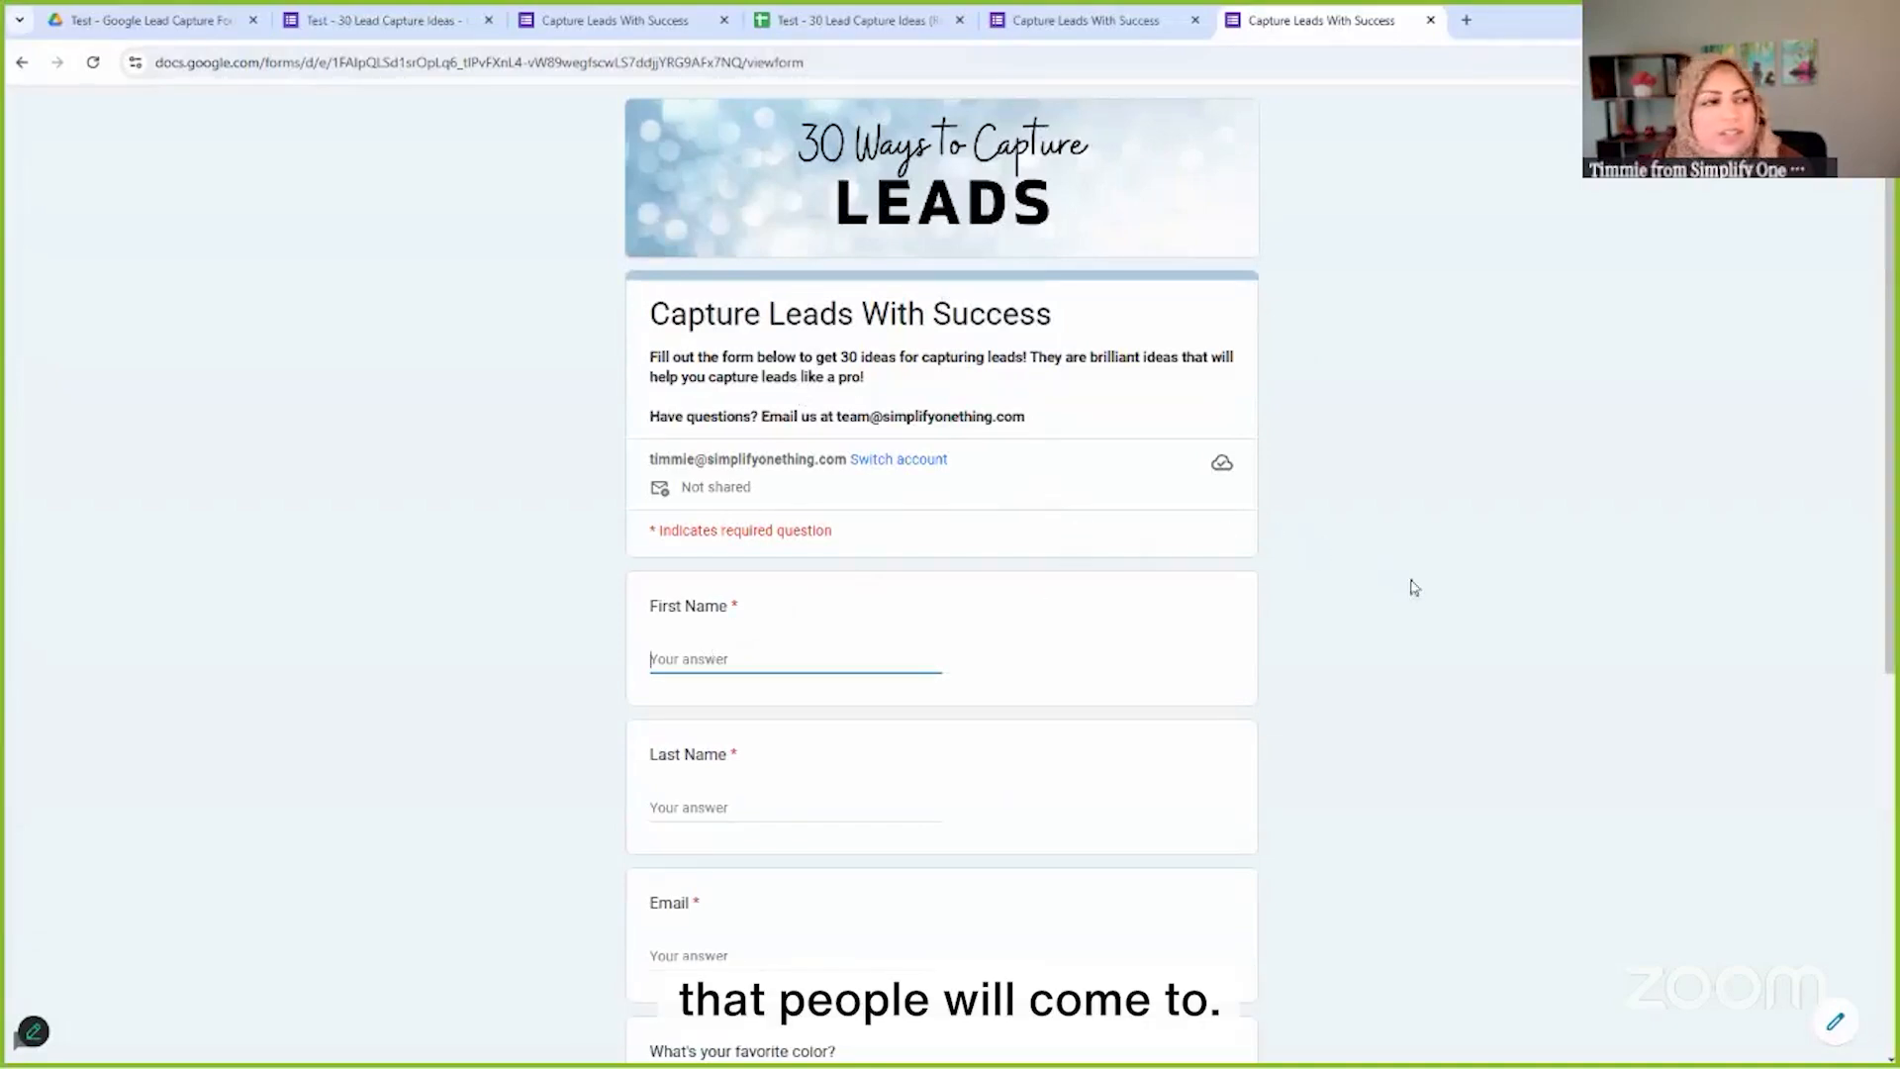
{"action": "key", "text": "Tab"}
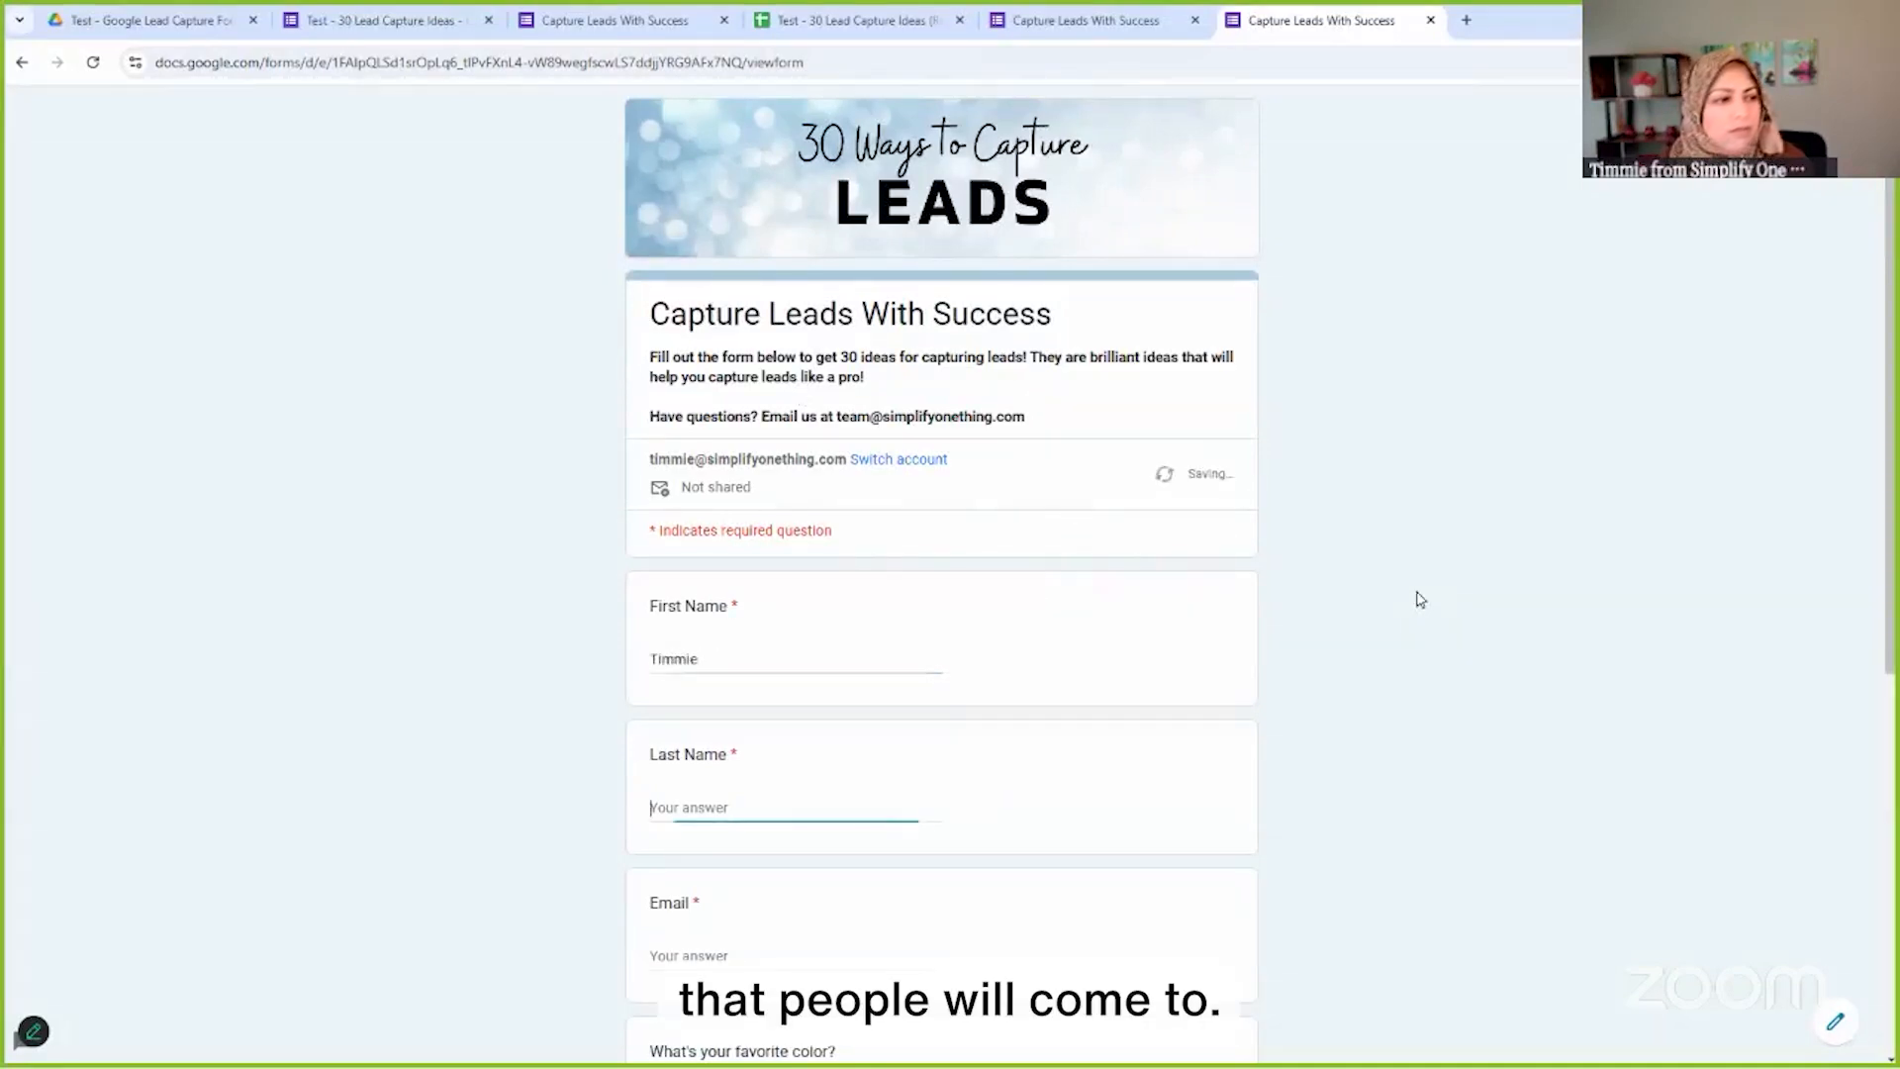
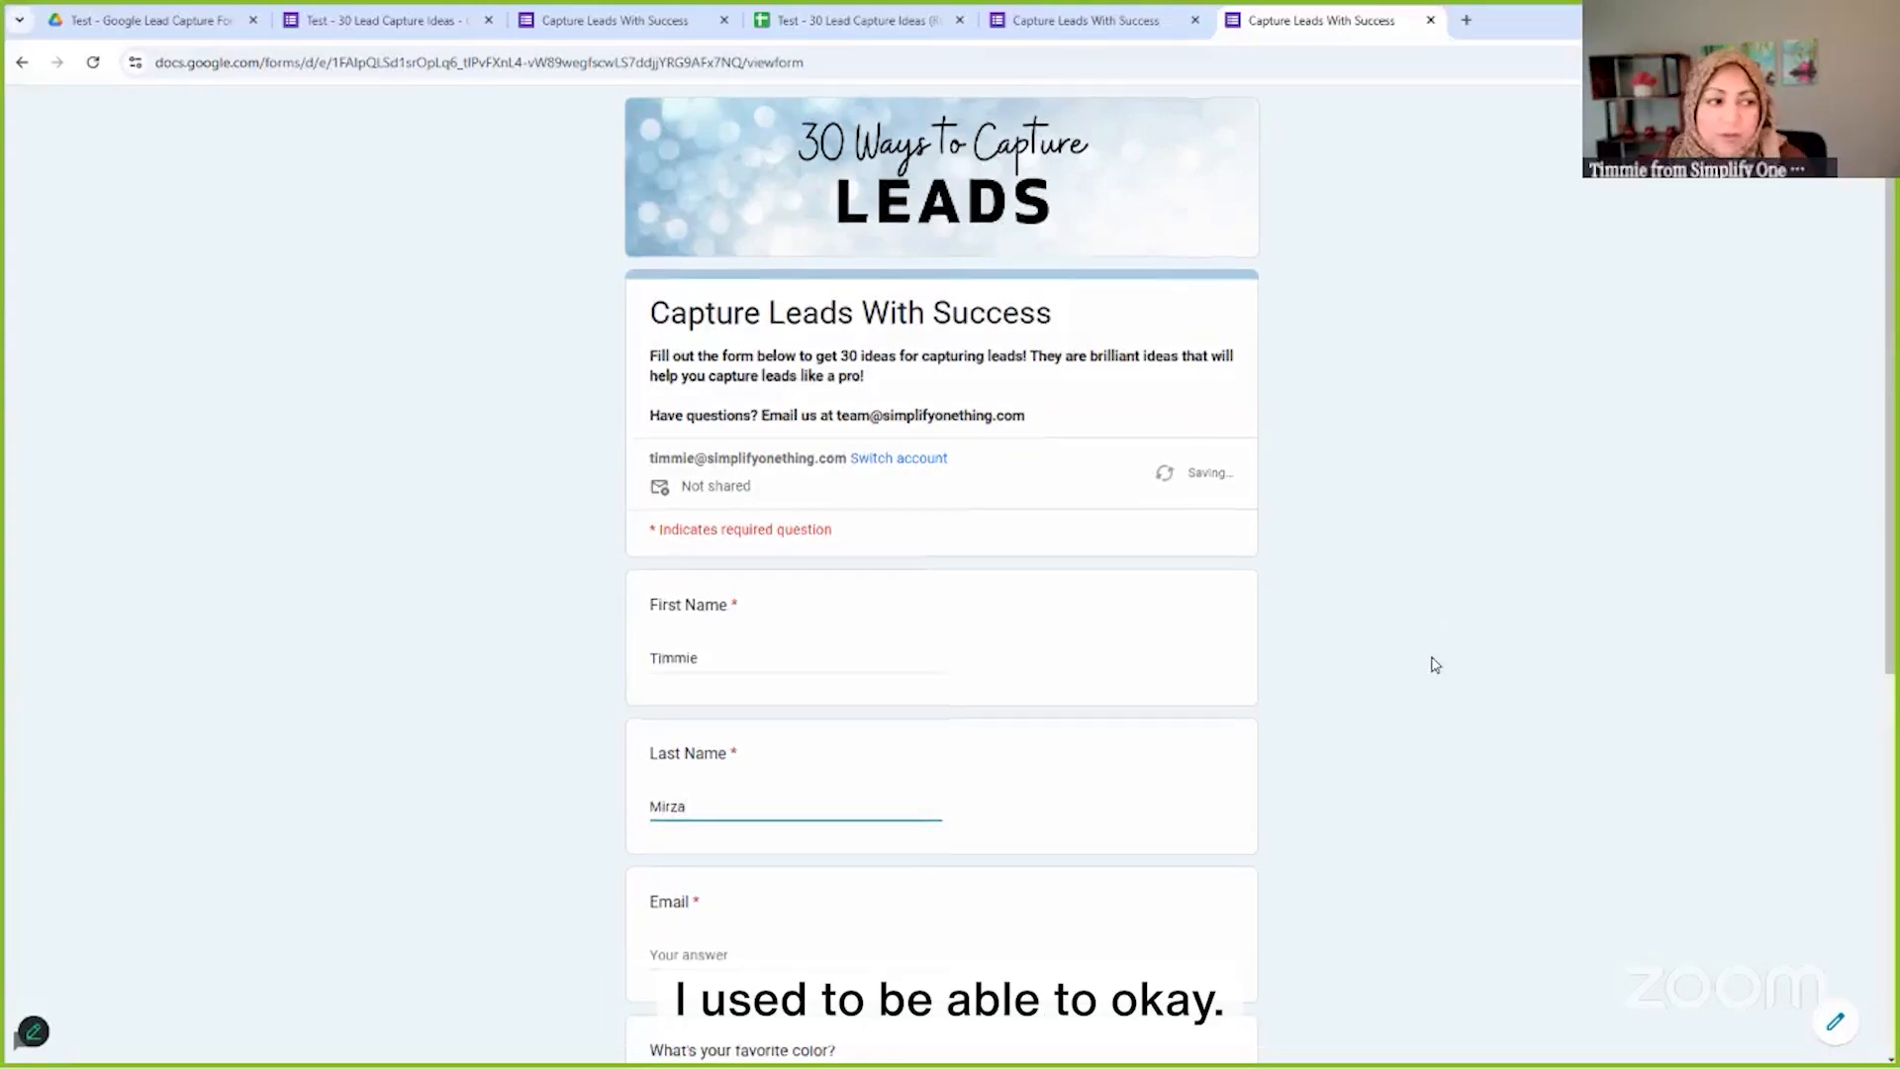
Fill in the respondent's email address and choose Pink as favorite color
{"action": "scroll", "coordinate": [1429, 663], "scroll_direction": "down", "scroll_amount": 4}
{"action": "left_click", "coordinate": [768, 551]}
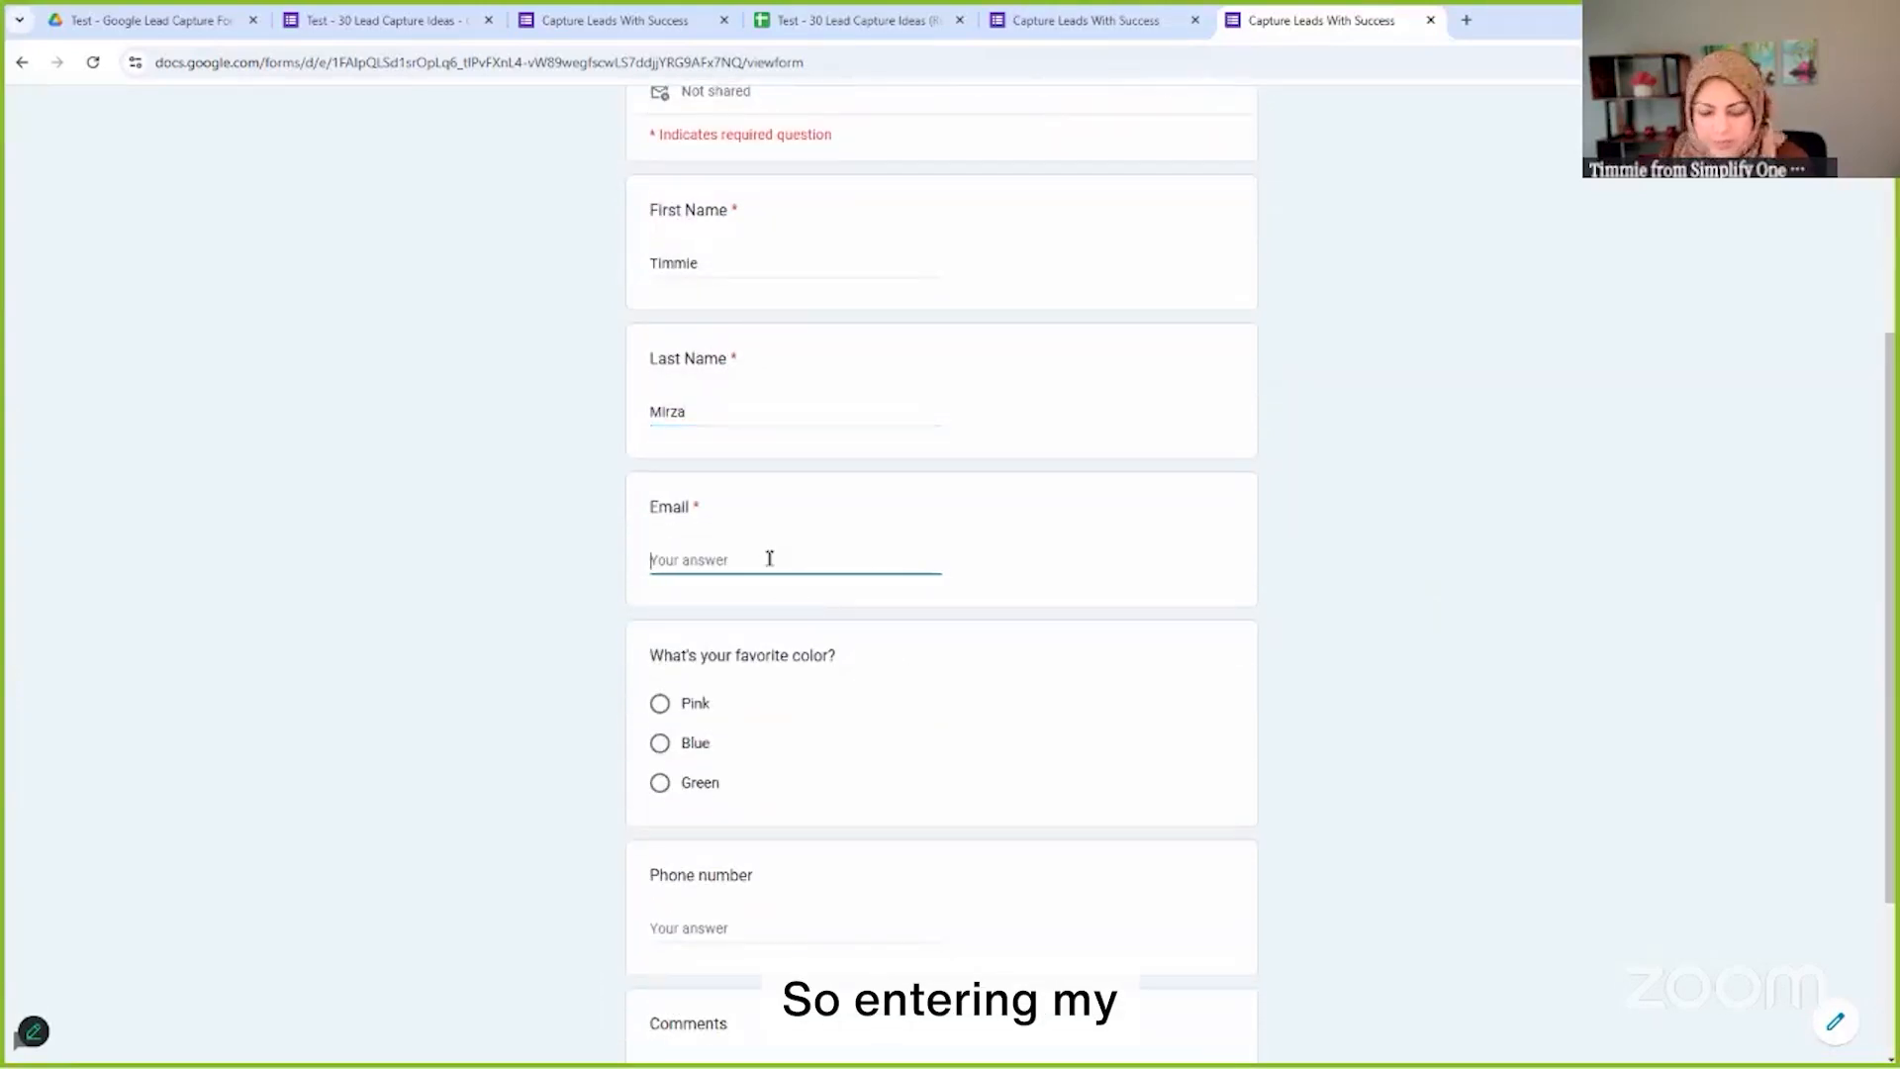
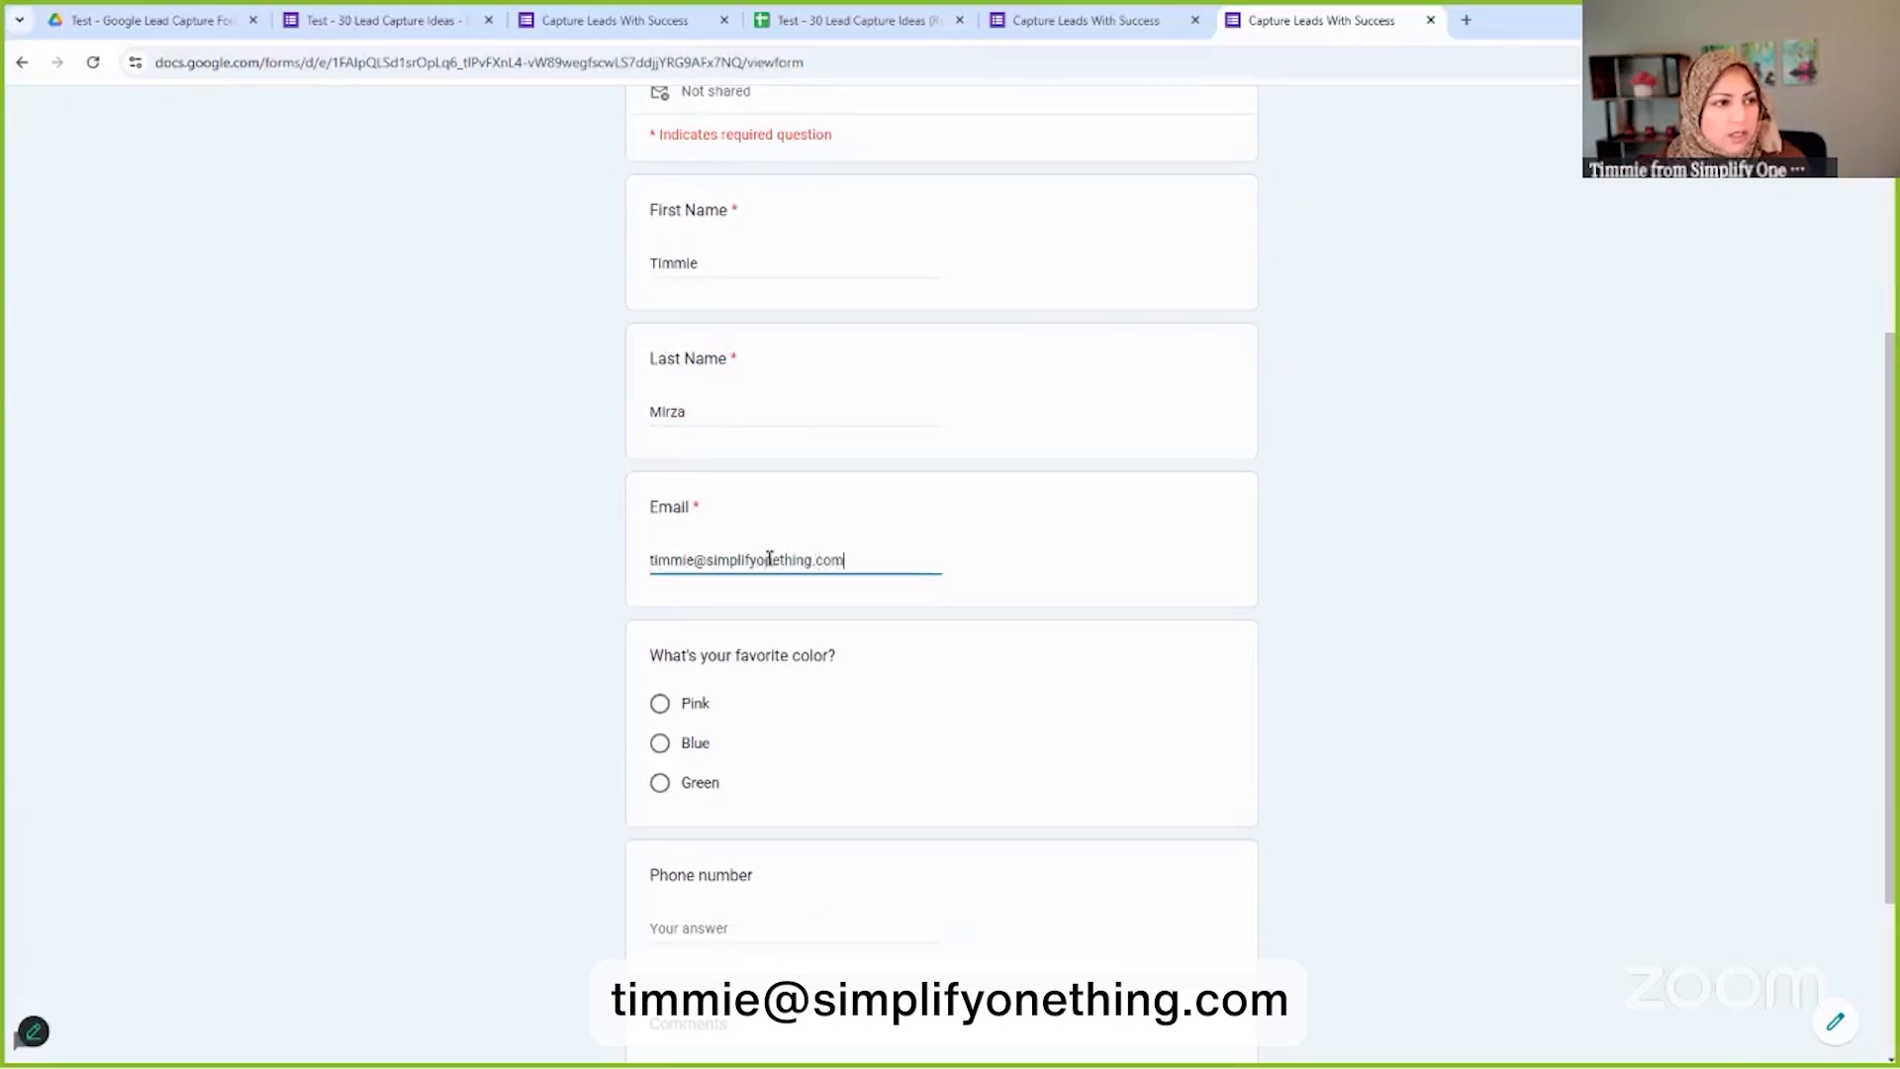
{"action": "scroll", "coordinate": [650, 730], "scroll_direction": "down", "scroll_amount": 2}
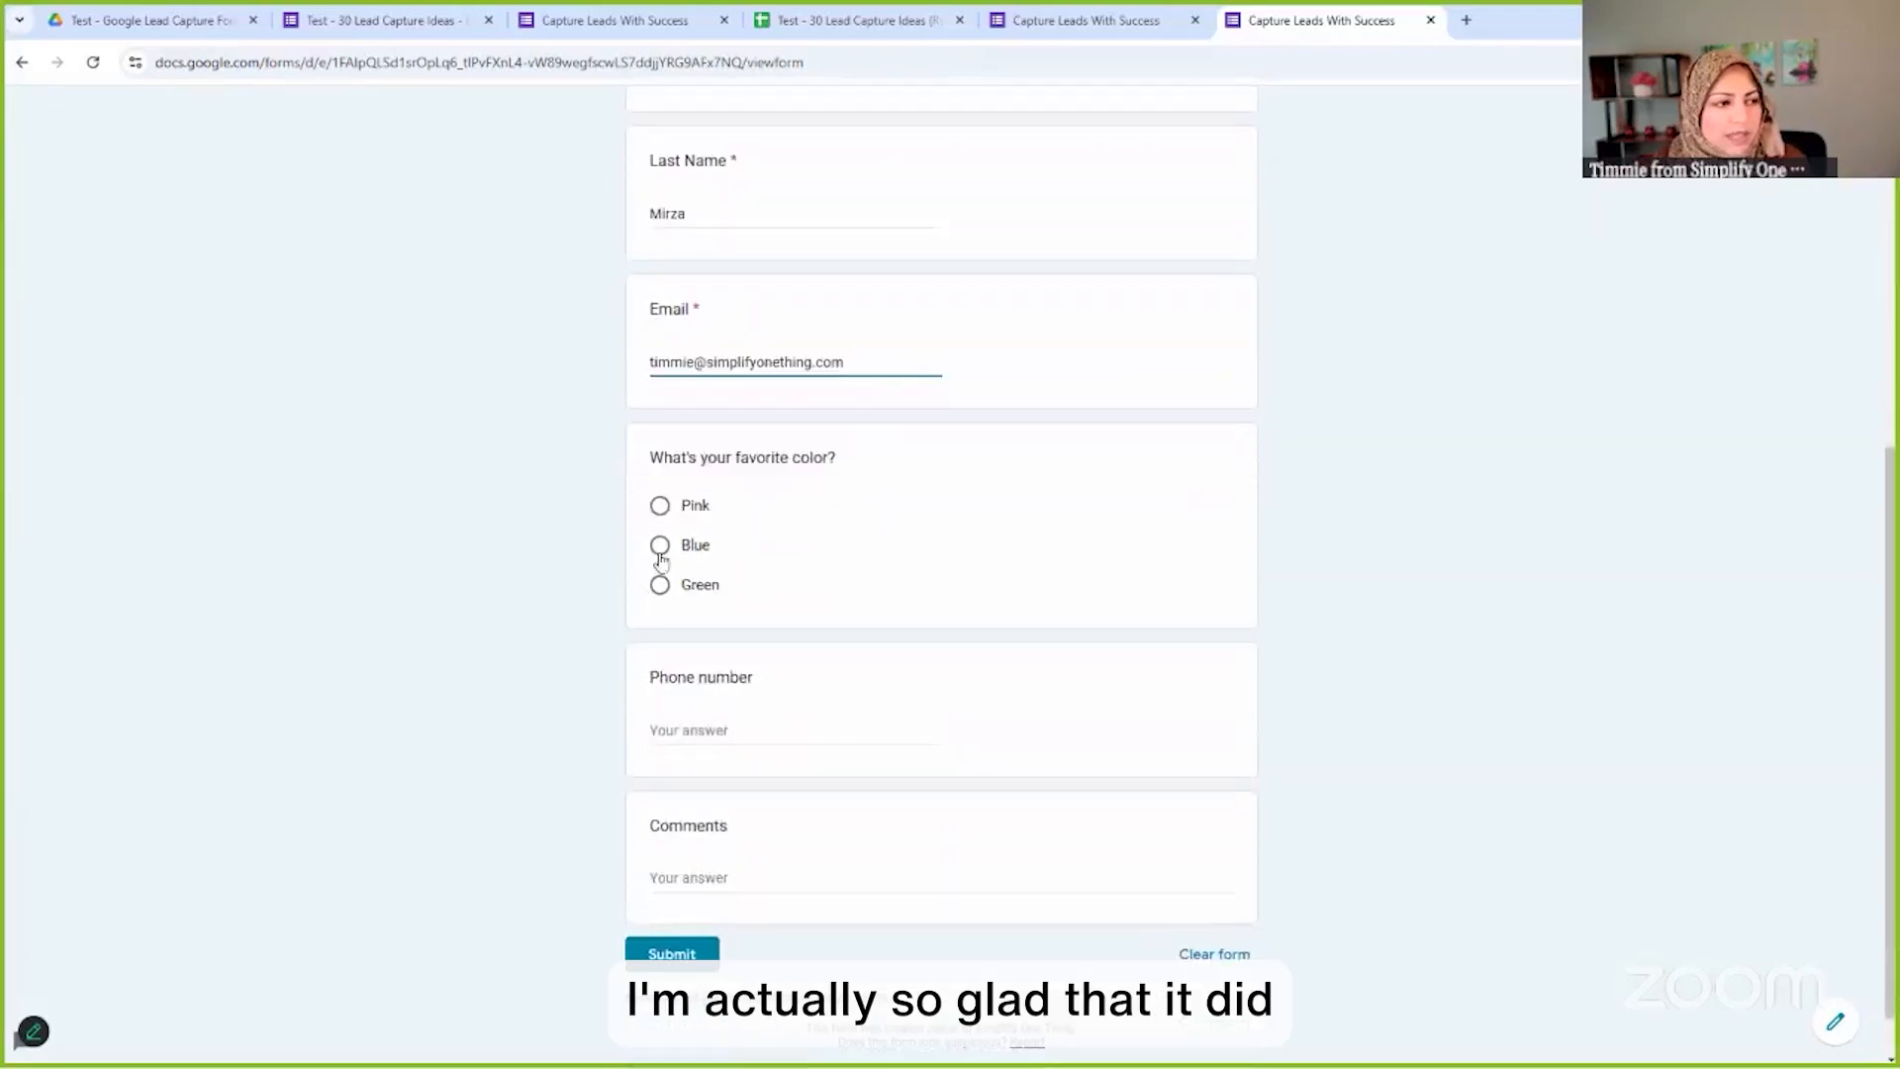
{"action": "left_click", "coordinate": [660, 507]}
{"action": "scroll", "coordinate": [717, 682], "scroll_direction": "down", "scroll_amount": 1}
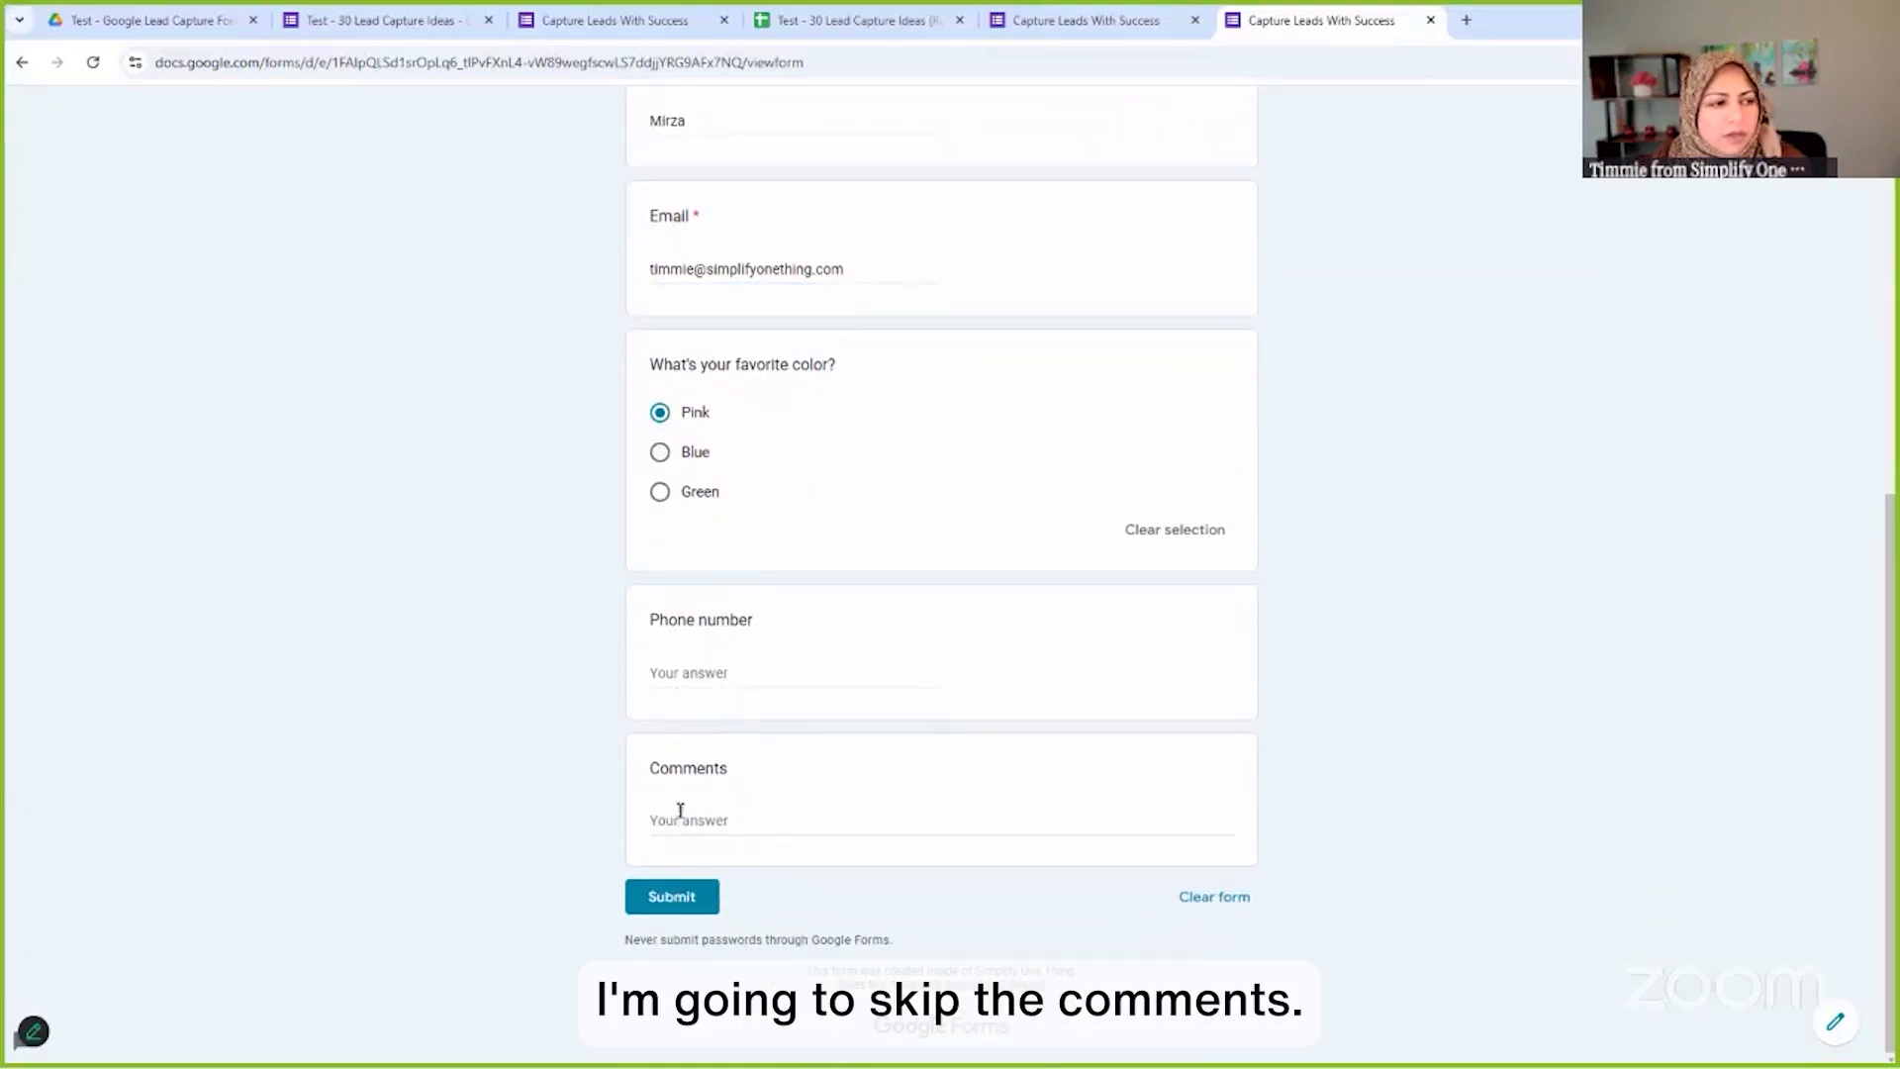
Submit the test response, then follow the confirmation page's Google Drive link to the lead-ideas file
{"action": "left_click", "coordinate": [672, 896]}
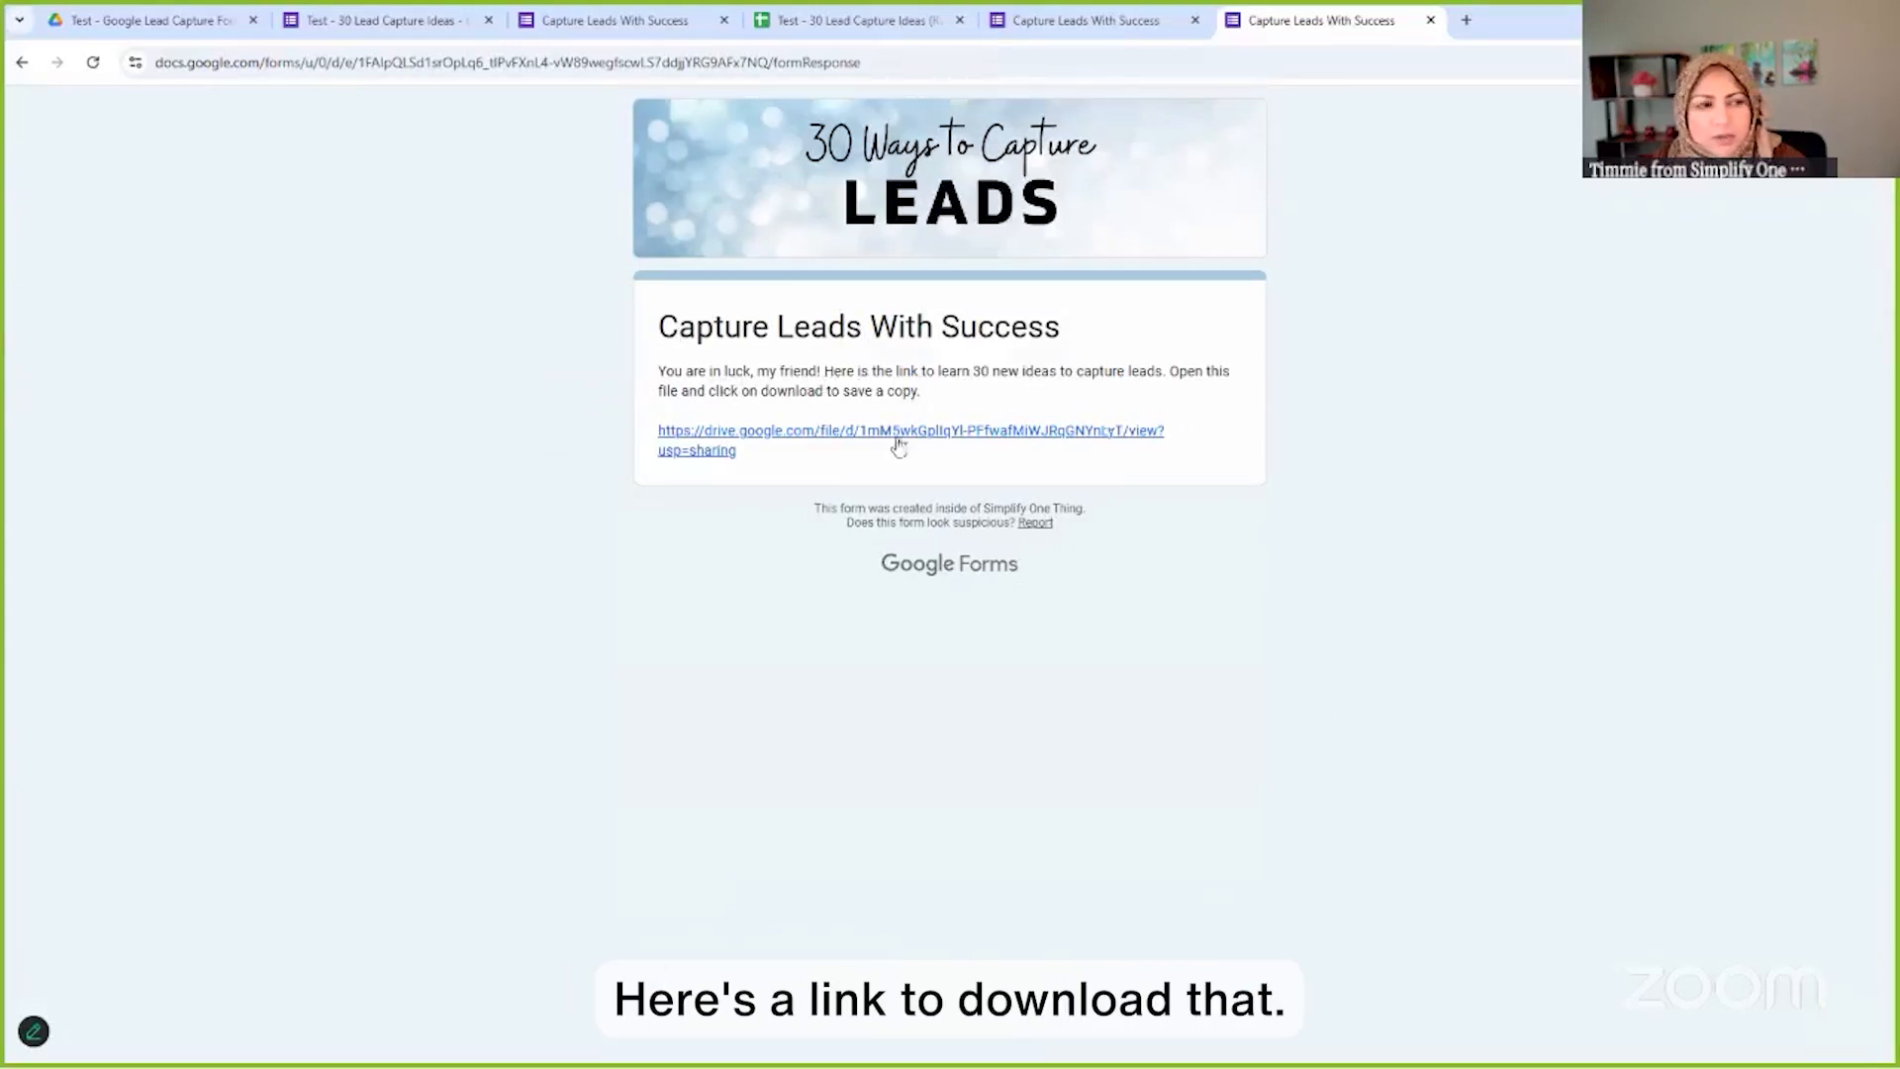
{"action": "left_click", "coordinate": [829, 435]}
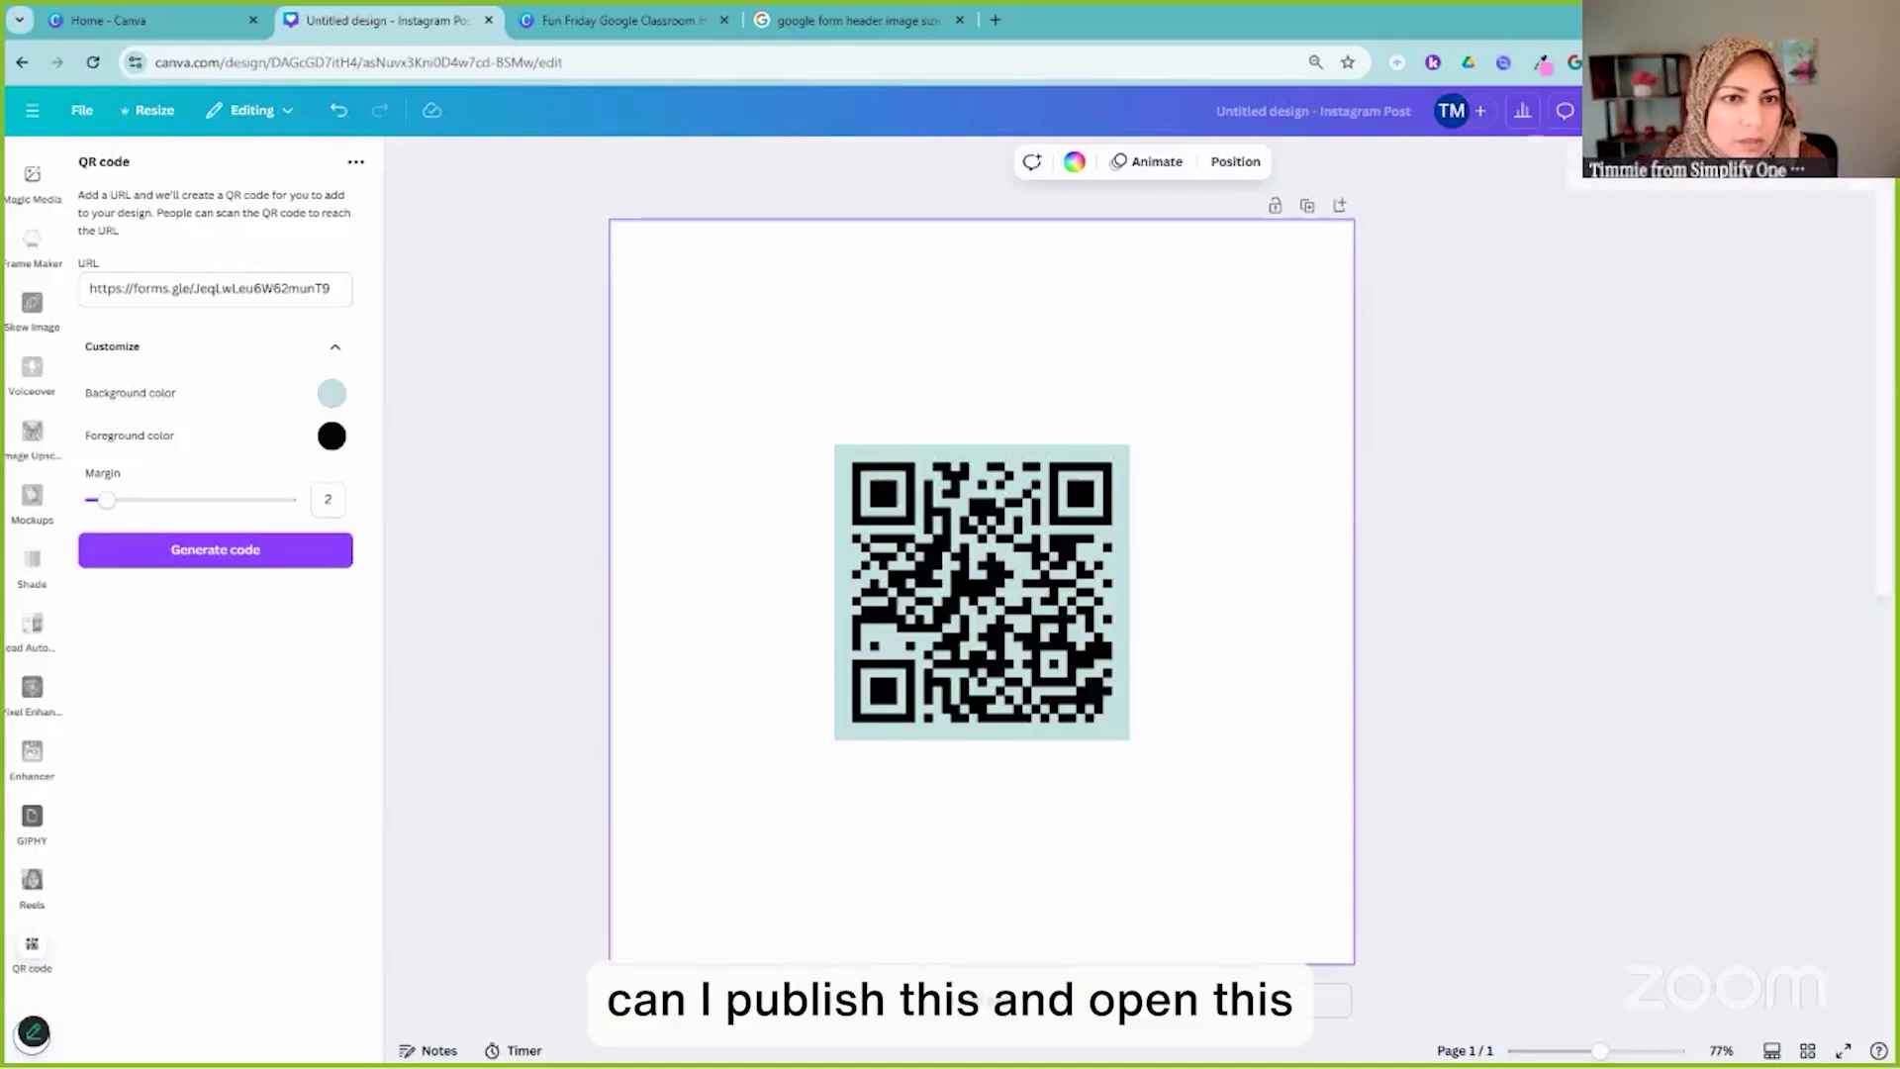
Create a public view link for the QR code Instagram post and copy it
{"action": "left_click", "coordinate": [1843, 111]}
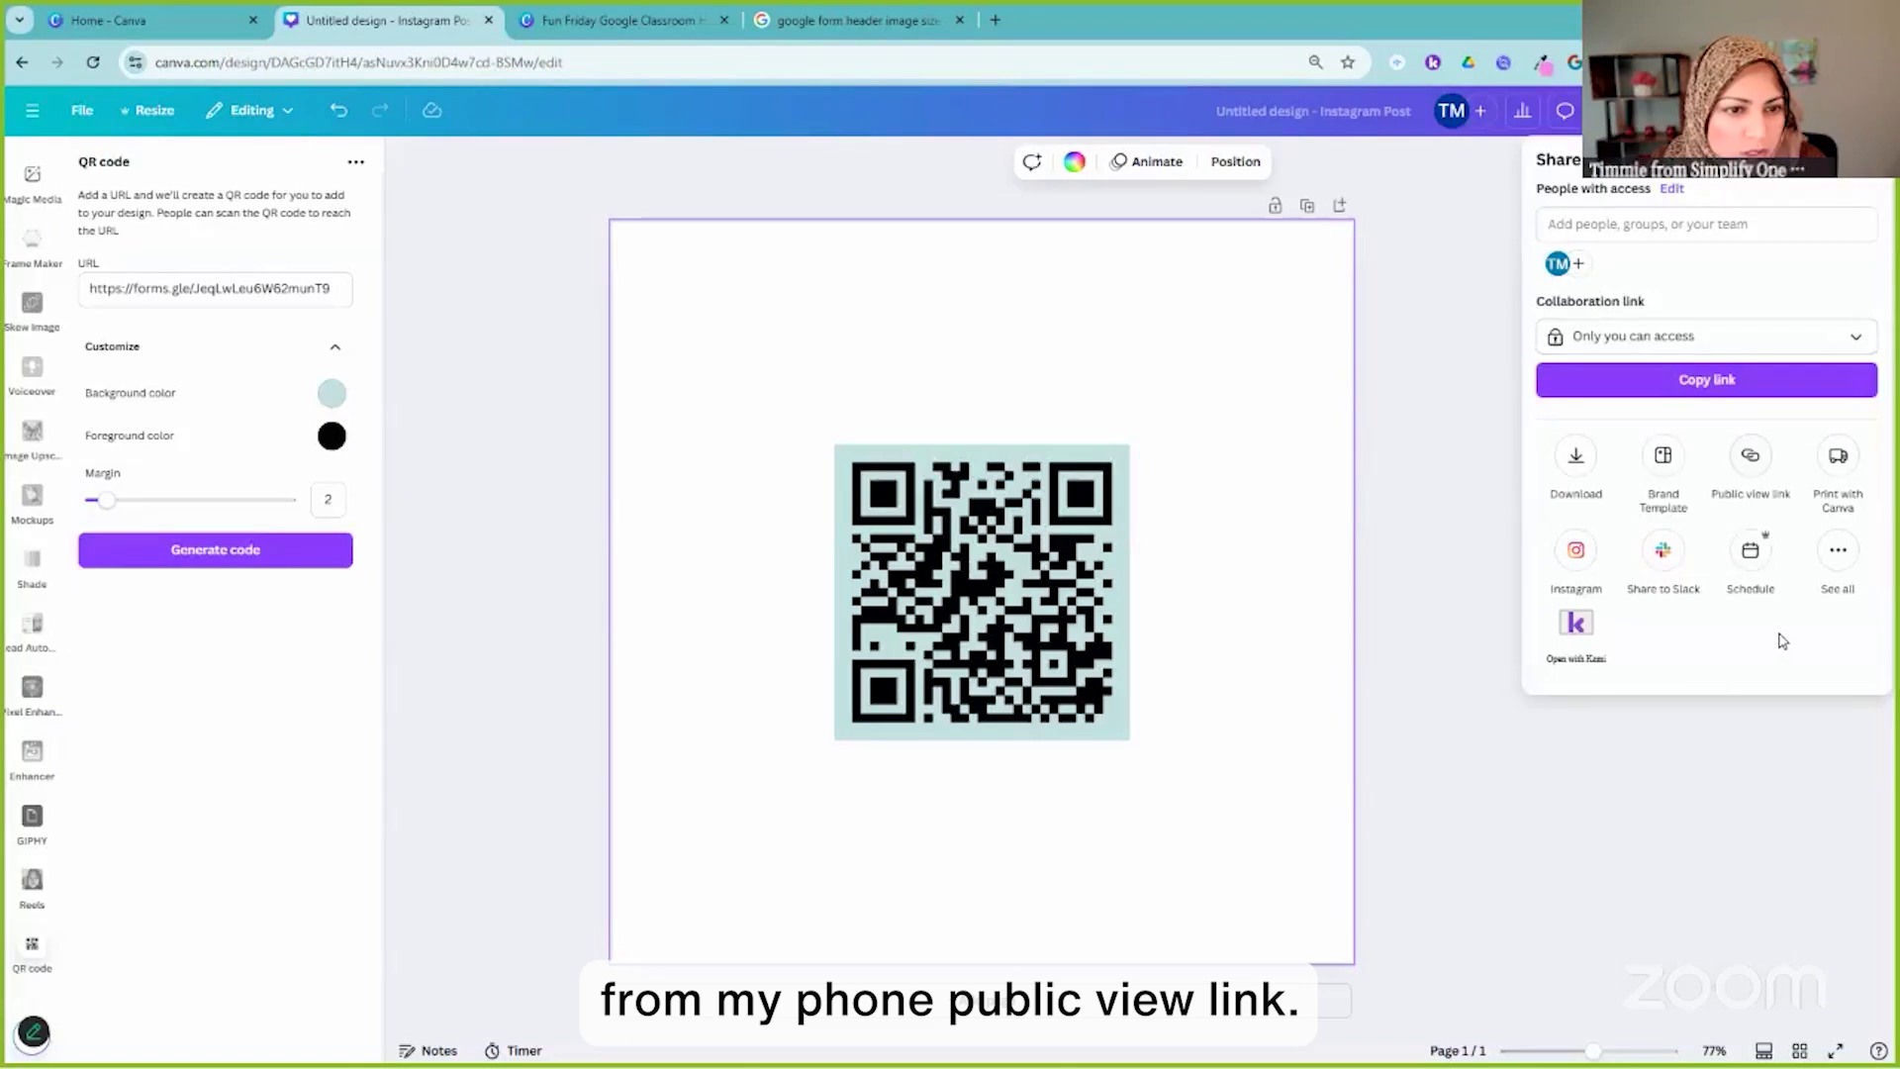
{"action": "left_click", "coordinate": [1750, 456]}
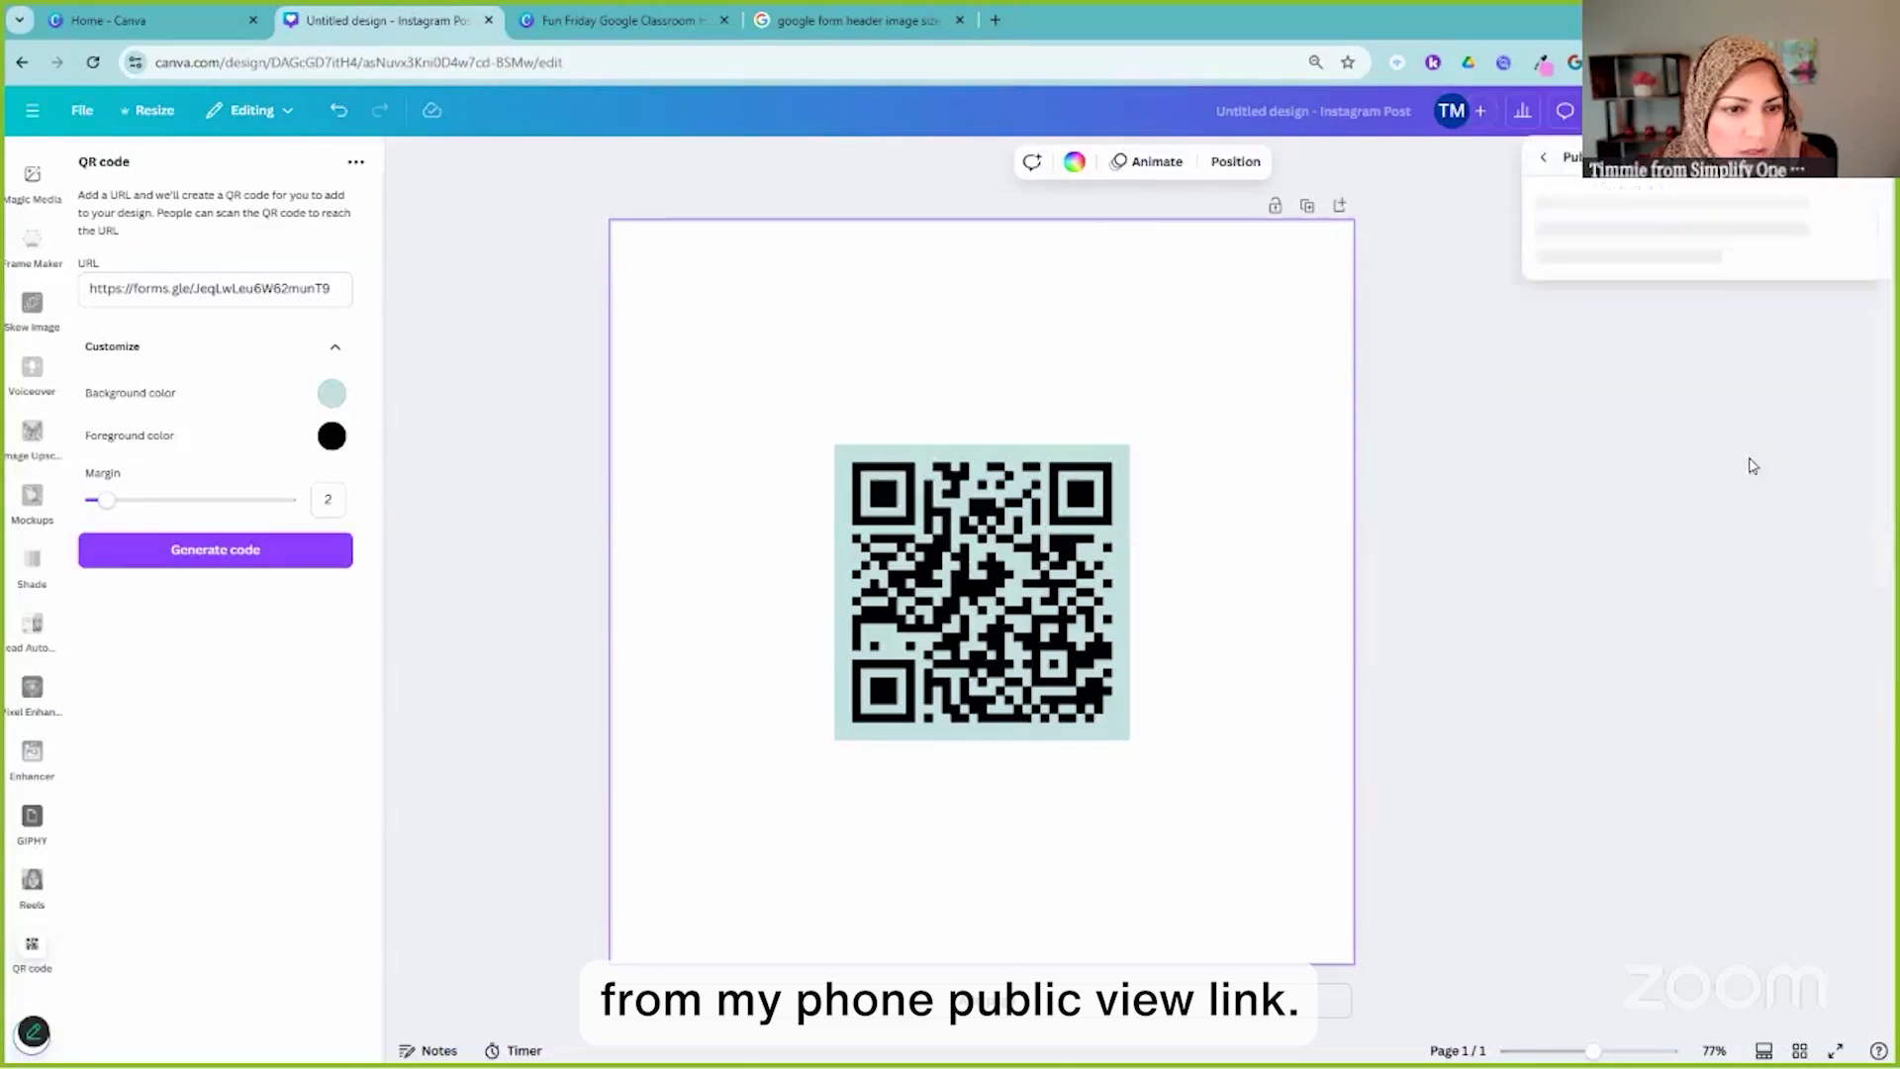
{"action": "left_click", "coordinate": [1698, 562]}
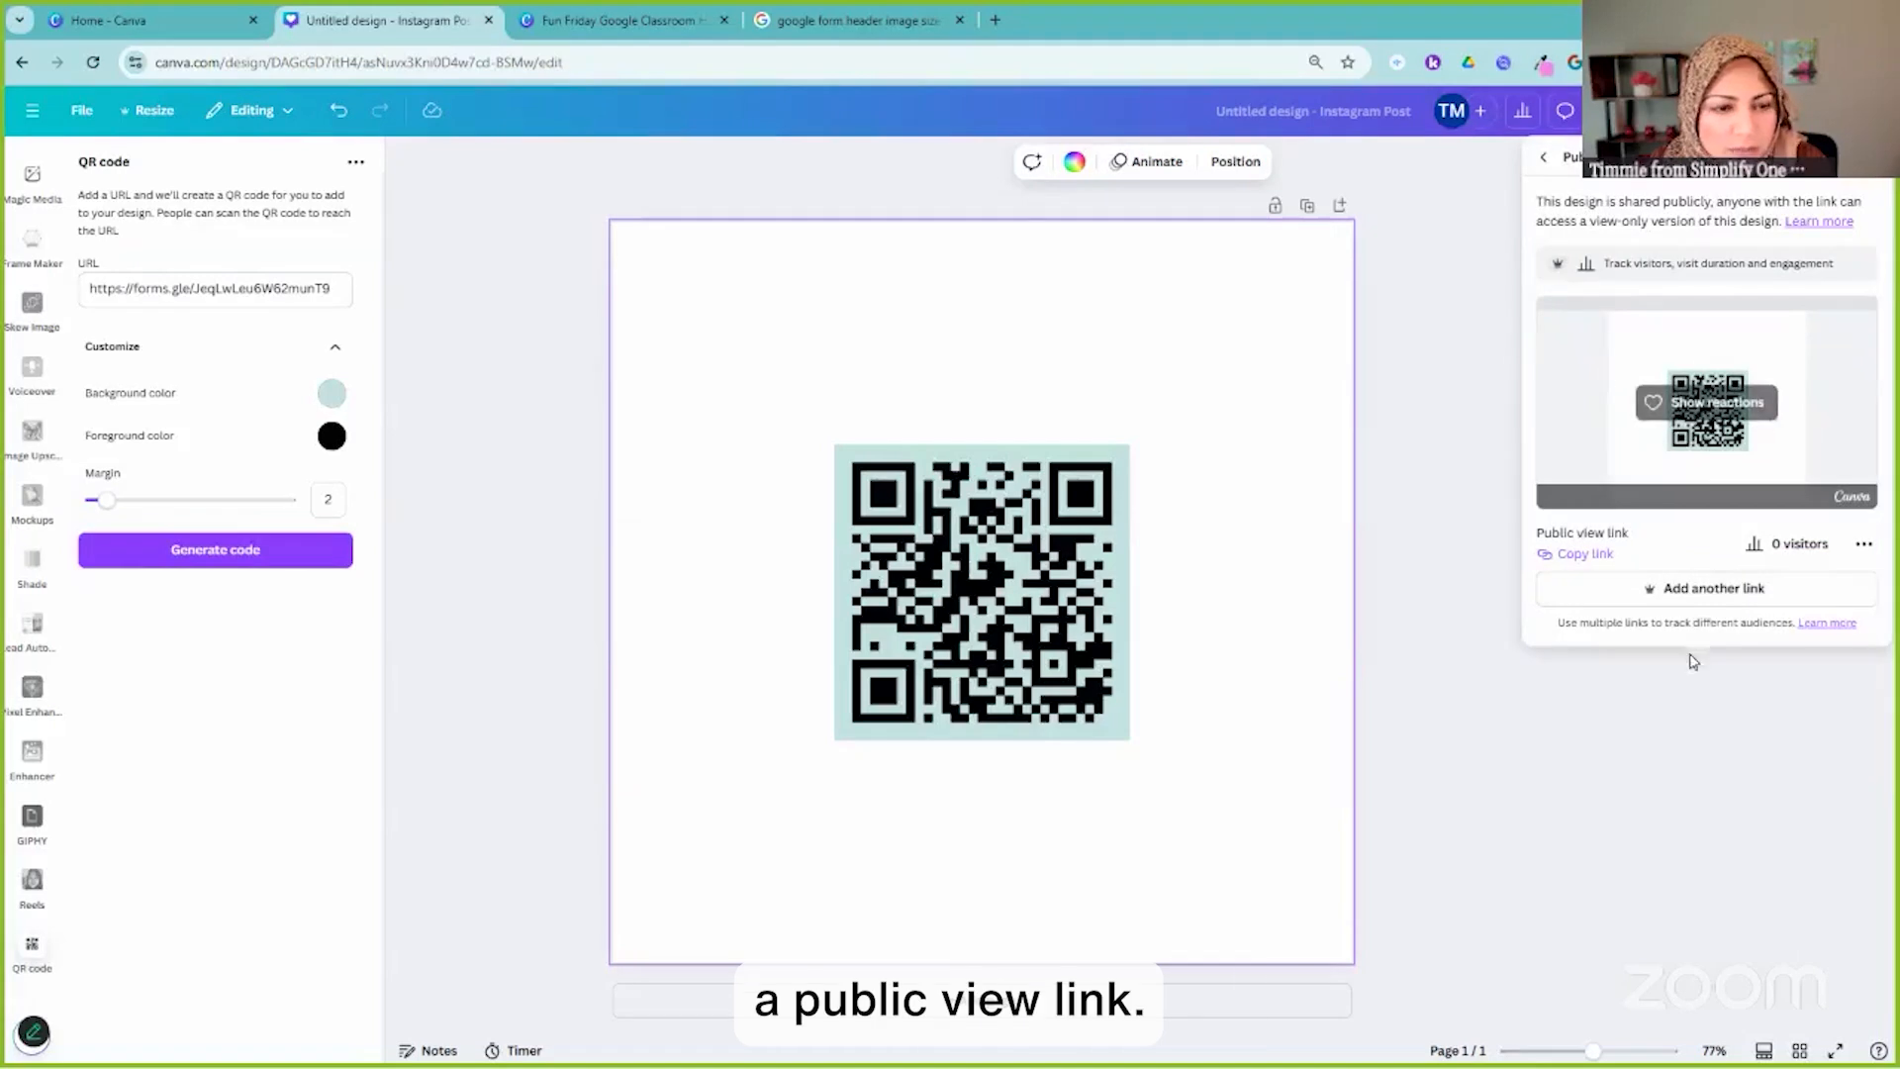
{"action": "left_click", "coordinate": [1596, 557]}
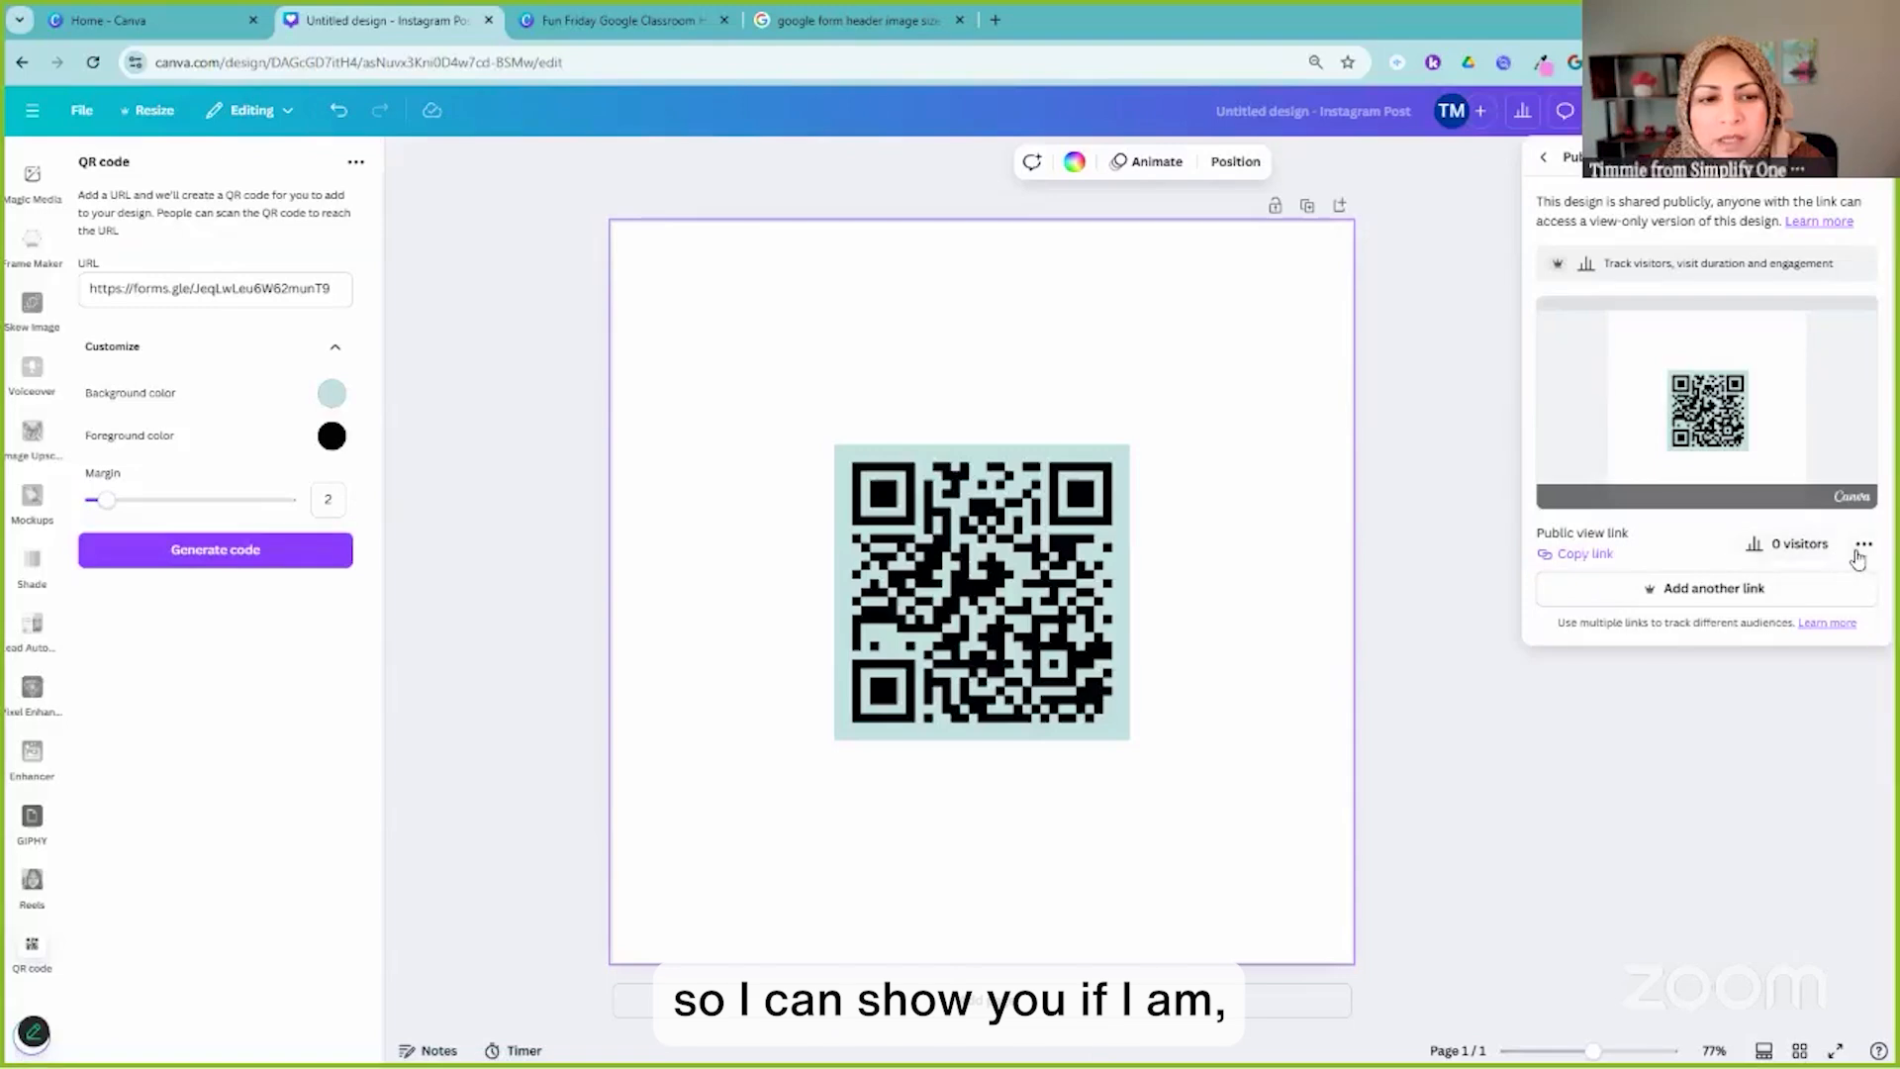
Load the copied public view link in a new browser tab
{"action": "left_click", "coordinate": [995, 20]}
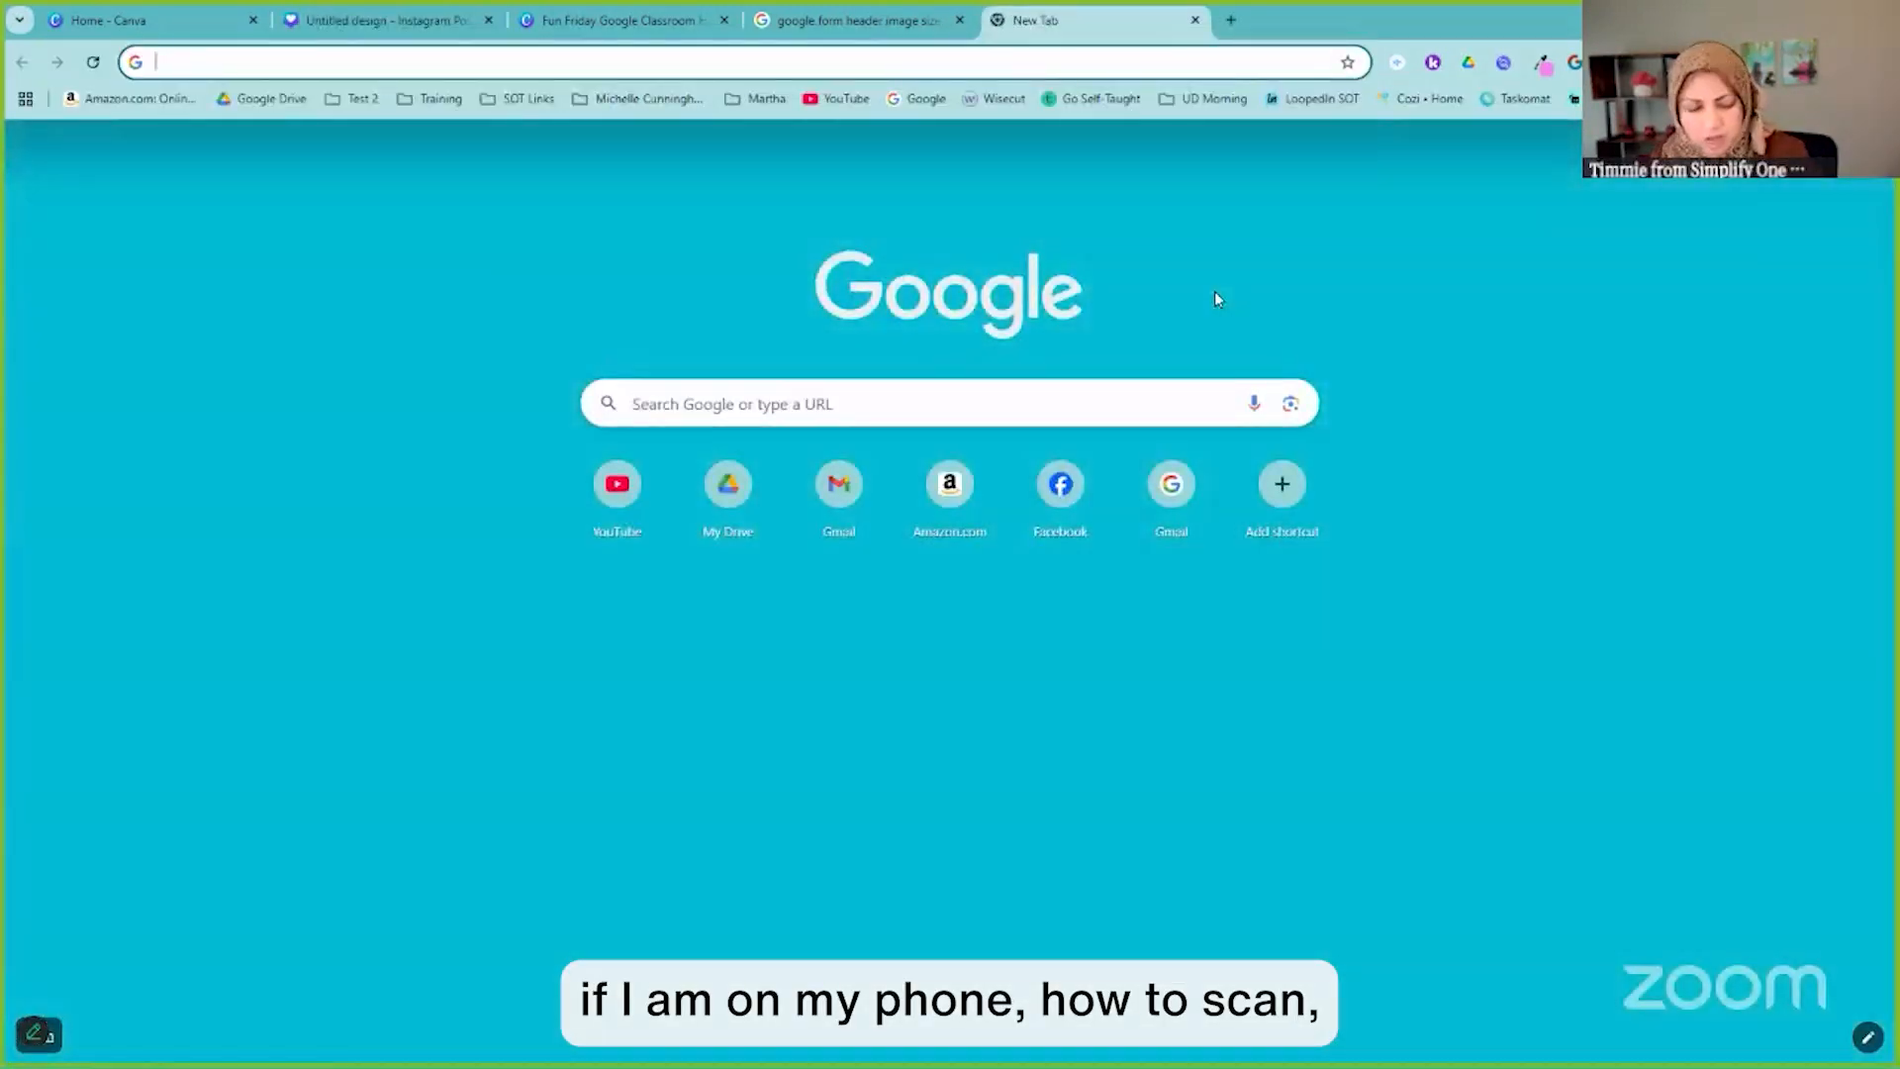
{"action": "key", "text": "ctrl+v"}
{"action": "key", "text": "Return"}
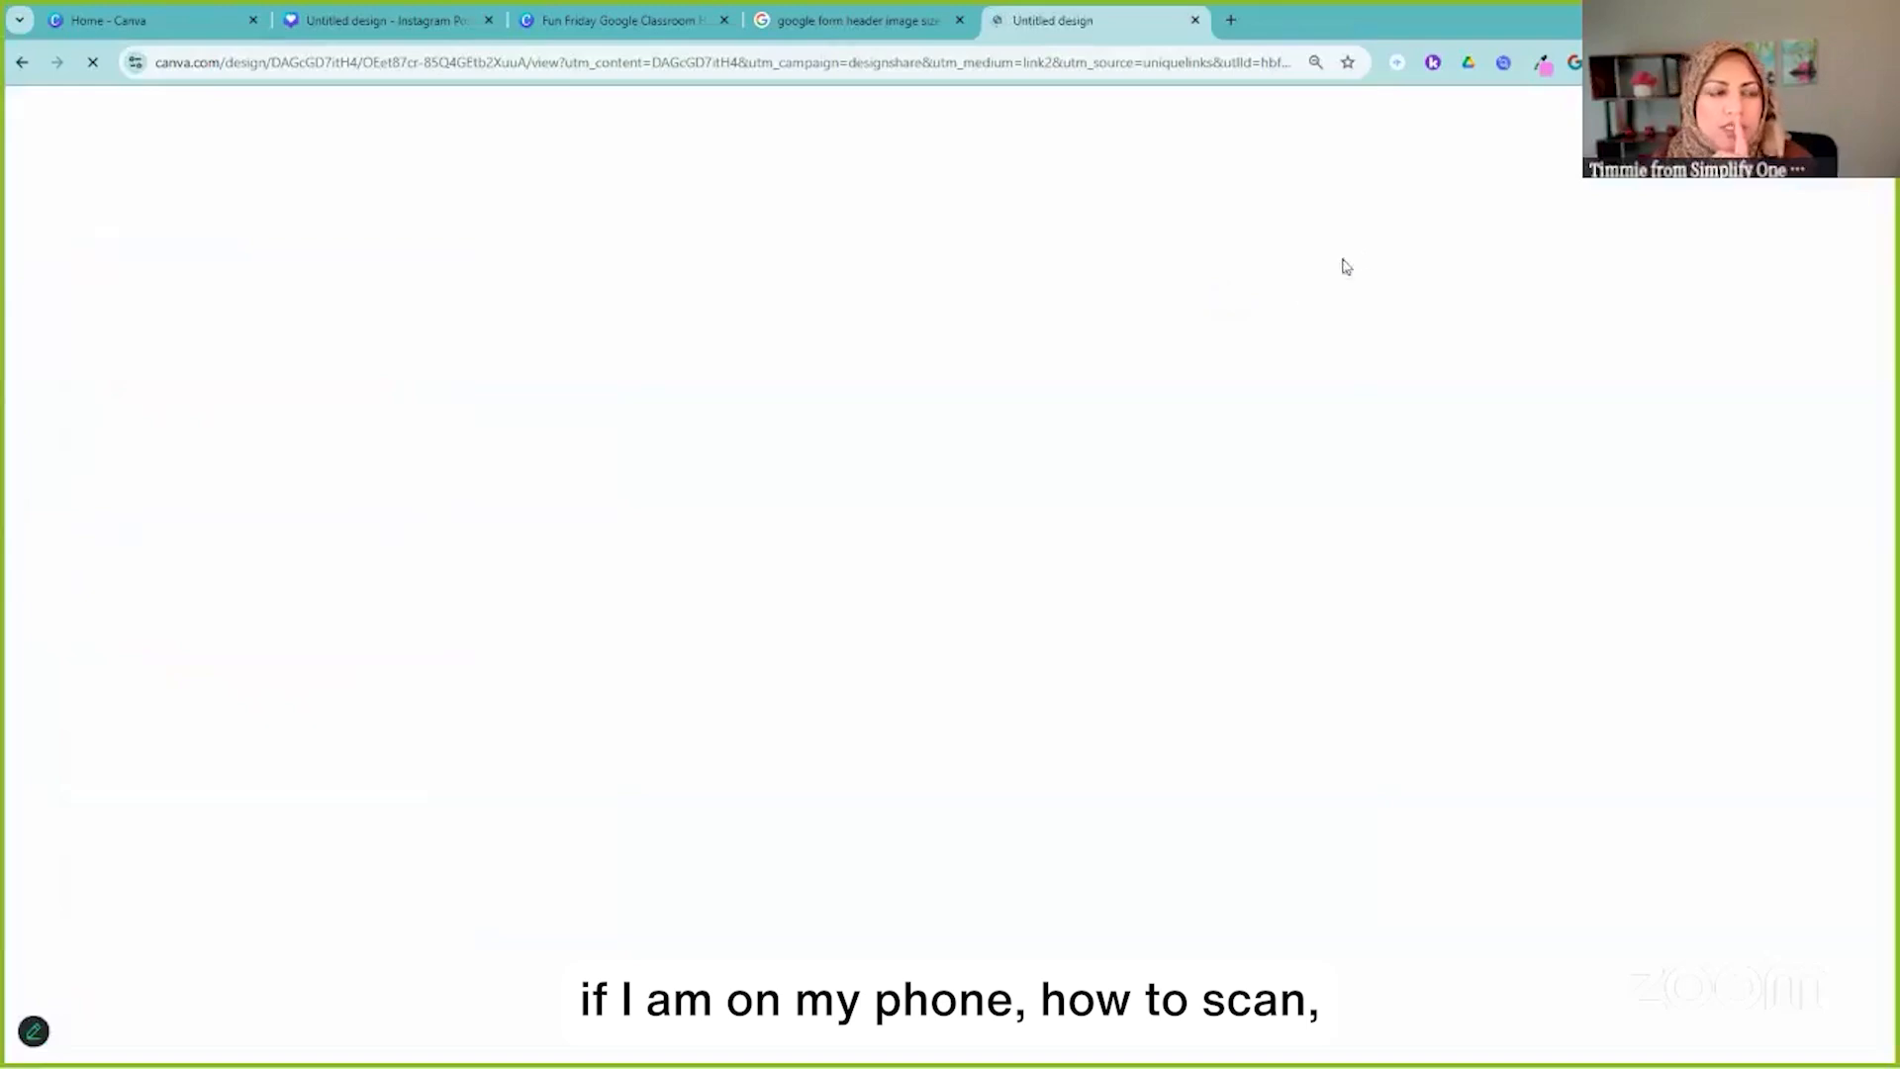